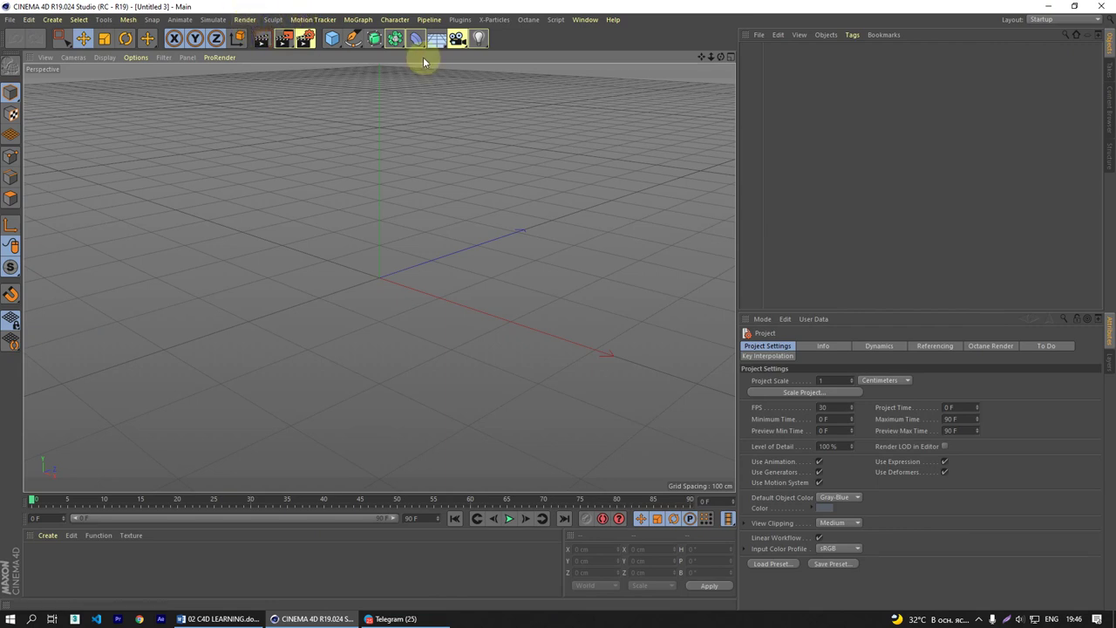
- Browse the Simulate menu's hair options and the primitive palette without adding anything
{"action": "left_click", "coordinate": [212, 19]}
{"action": "mouse_move", "coordinate": [220, 96]}
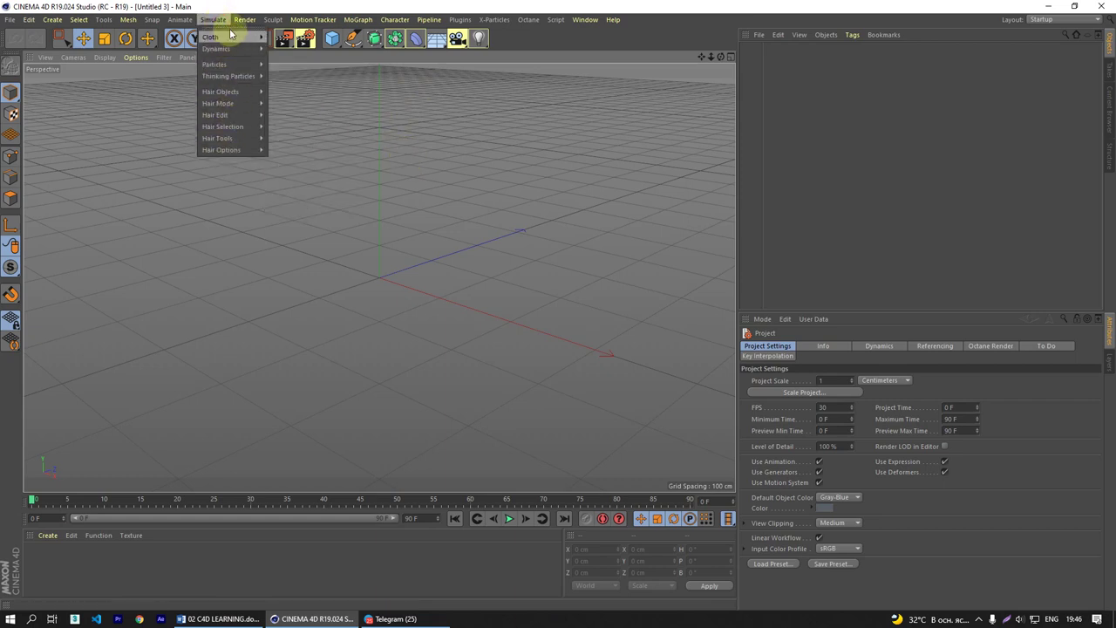
{"action": "mouse_move", "coordinate": [230, 42]}
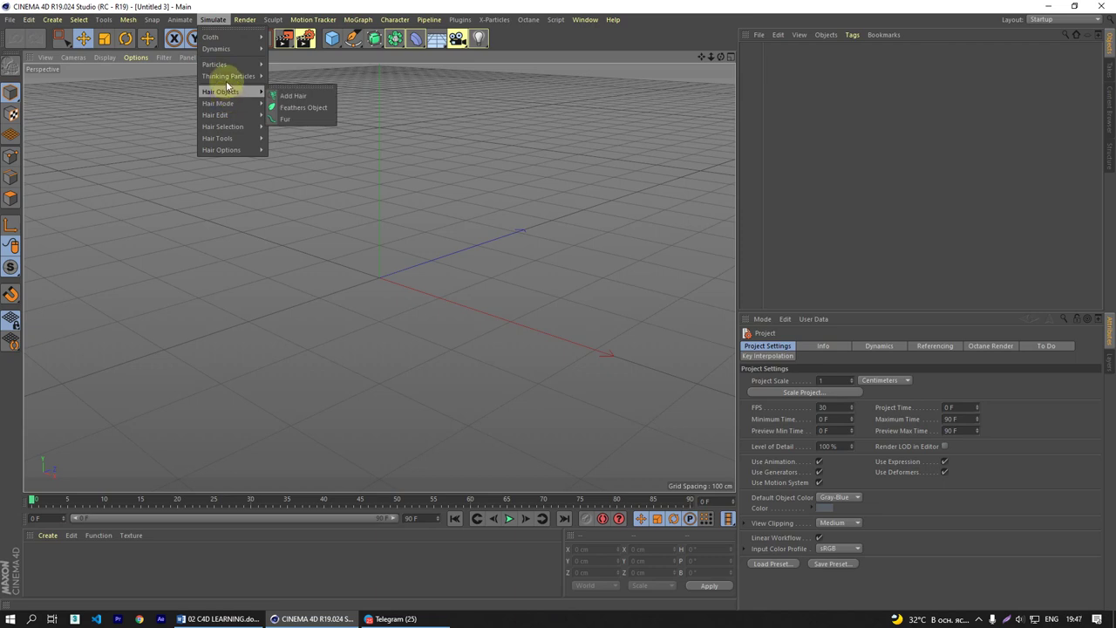
{"action": "mouse_move", "coordinate": [232, 76]}
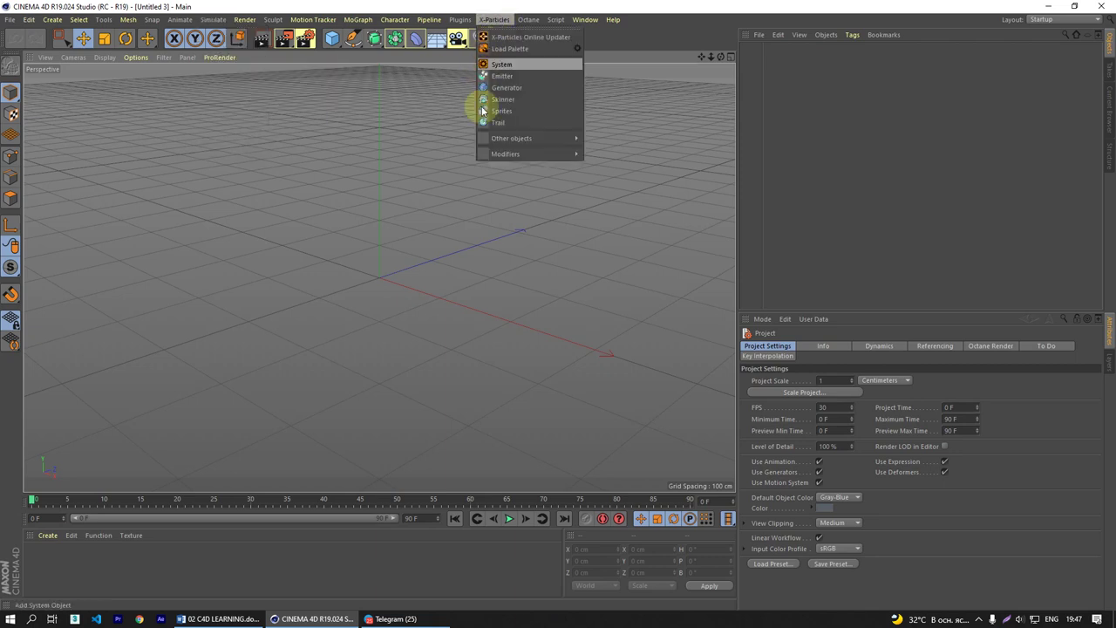
{"action": "key", "text": "Escape"}
{"action": "left_click", "coordinate": [244, 20]}
{"action": "left_click", "coordinate": [213, 20]}
{"action": "left_click", "coordinate": [212, 20]}
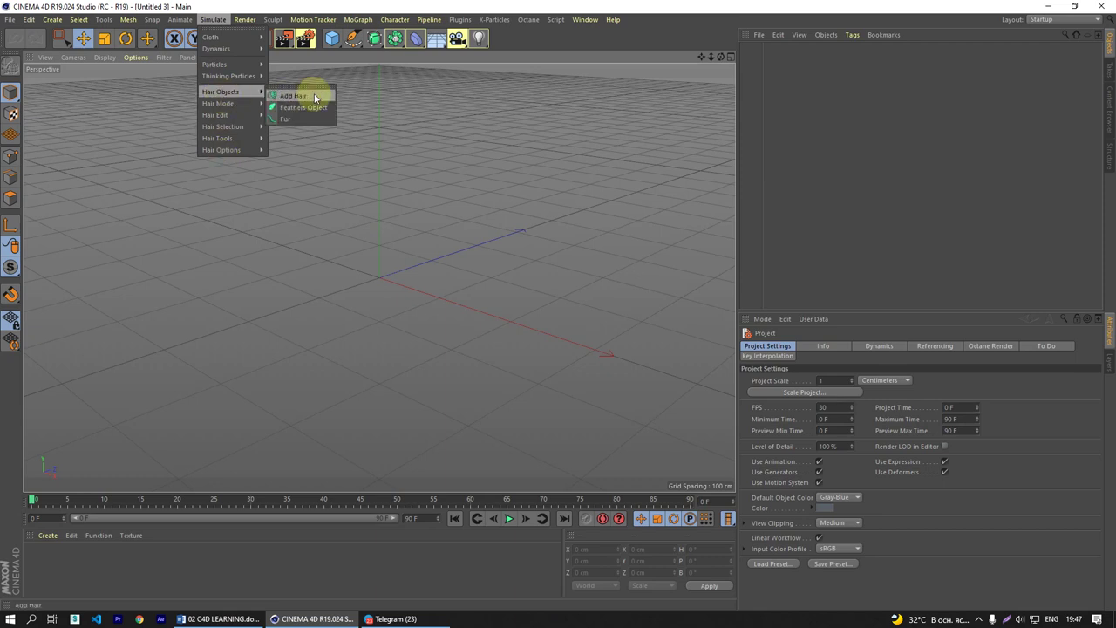
{"action": "left_click", "coordinate": [798, 104]}
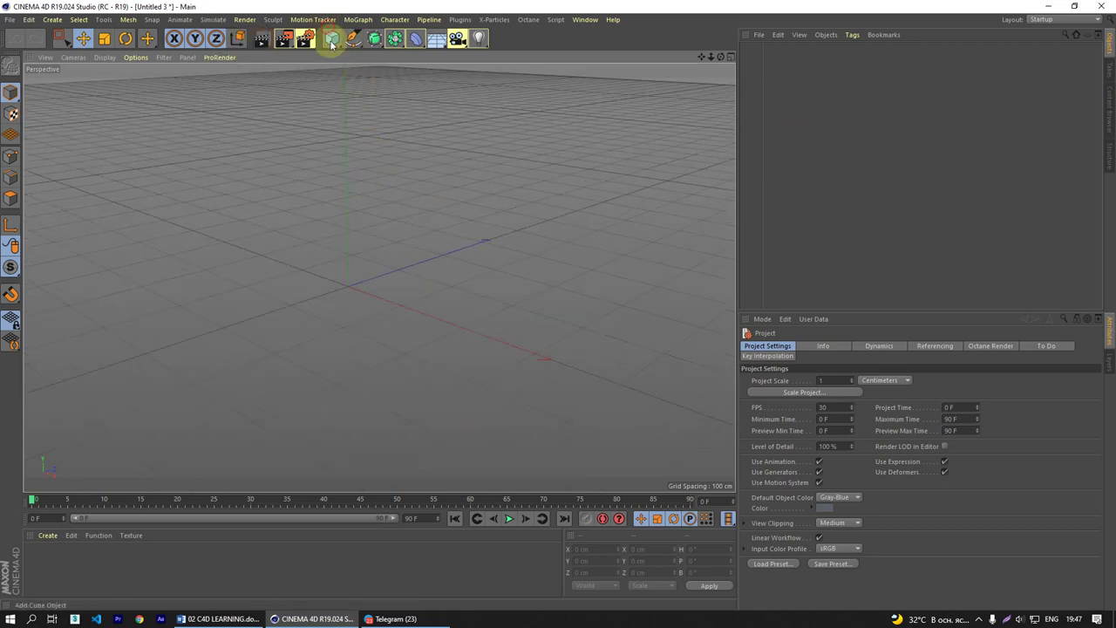
{"action": "left_click_drag", "start_coordinate": [333, 38], "coordinate": [429, 75]}
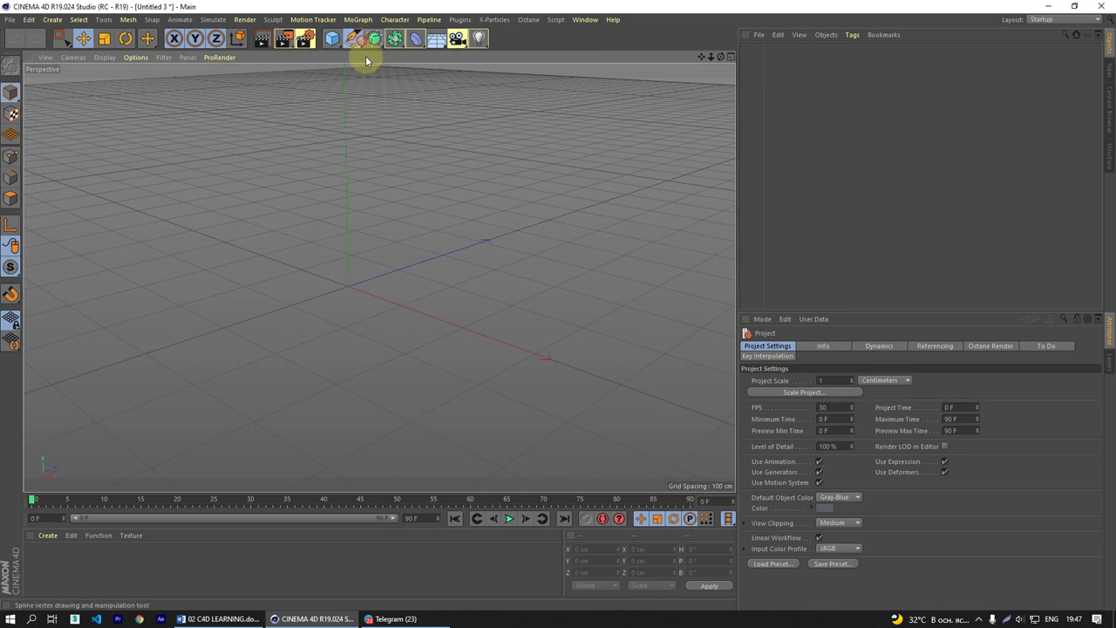
- Create a Text spline from the Pen palette and change its wording to DATA
{"action": "left_click_drag", "start_coordinate": [354, 39], "coordinate": [531, 75]}
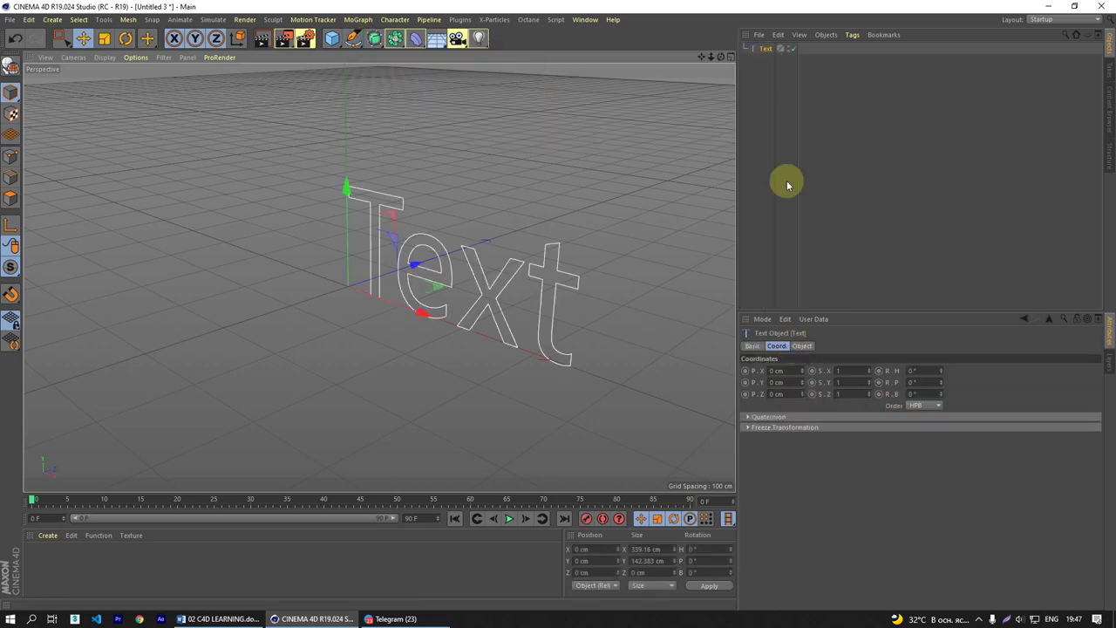
{"action": "left_click", "coordinate": [800, 347]}
{"action": "left_click", "coordinate": [800, 373]}
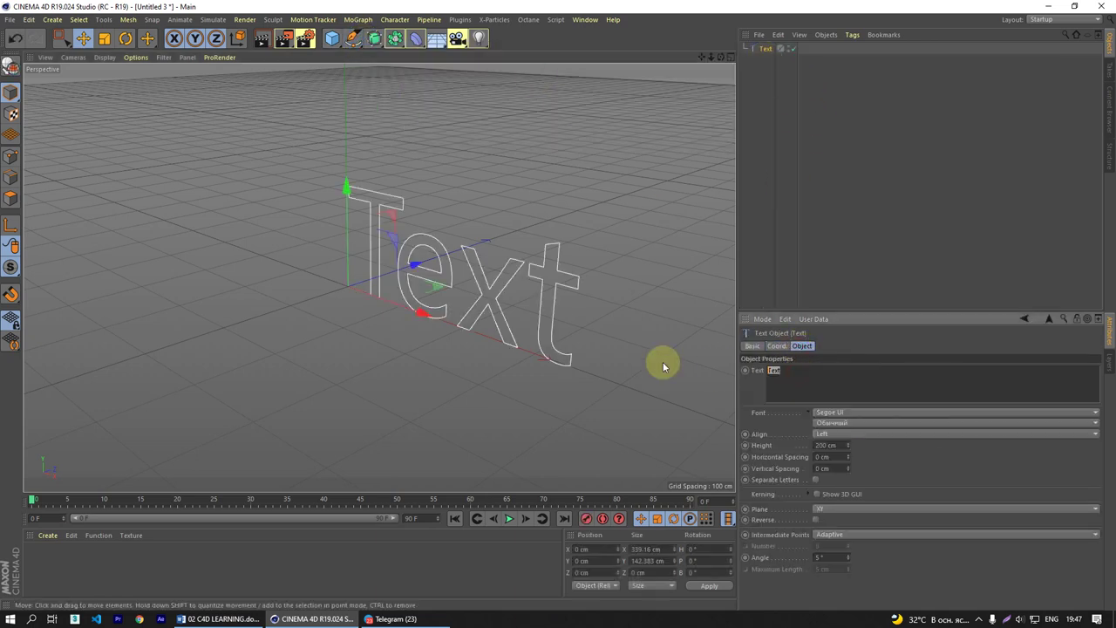
{"action": "key", "text": "ctrl+a"}
{"action": "type", "text": "data"}
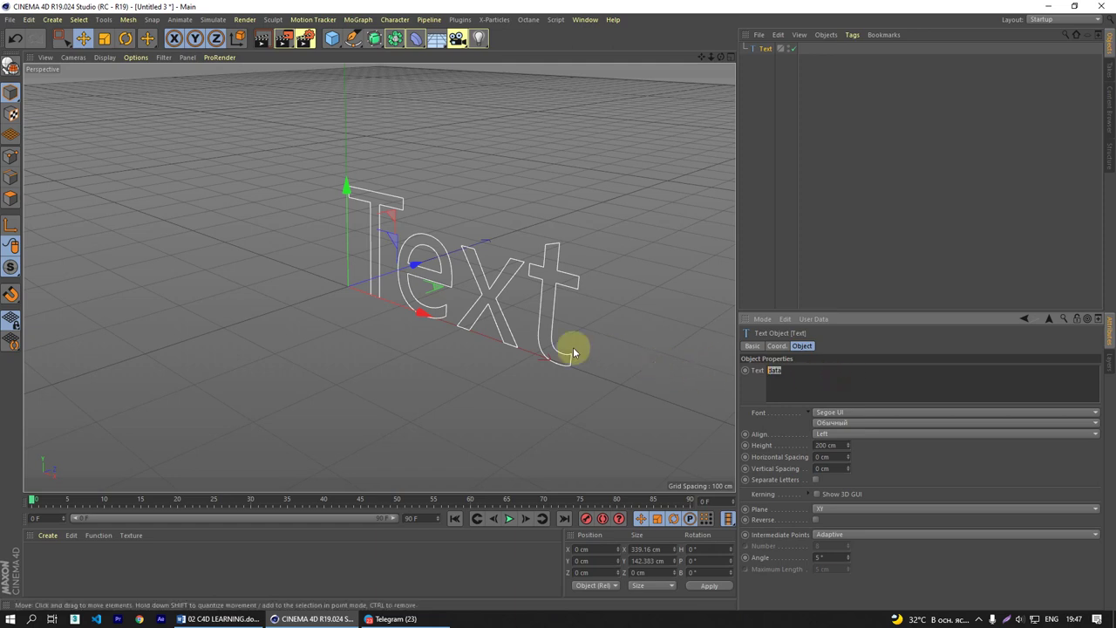
{"action": "left_click", "coordinate": [573, 350]}
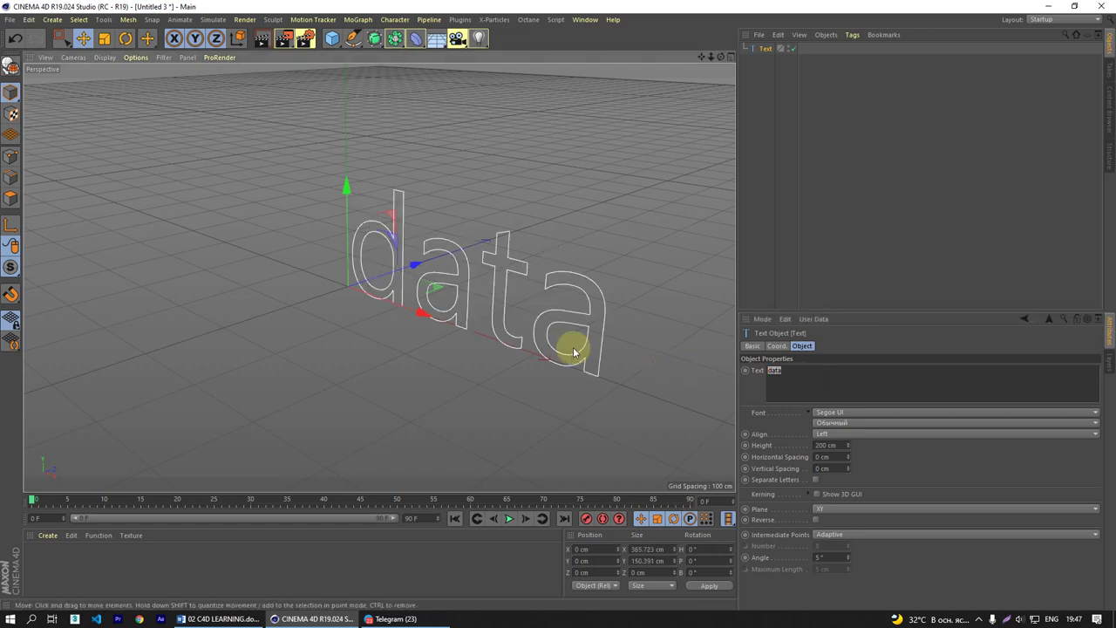
- Set the DATA text's font to Samsung Sans Bold and its alignment to Middle
{"action": "left_click", "coordinate": [766, 48]}
{"action": "double_click", "coordinate": [770, 386]}
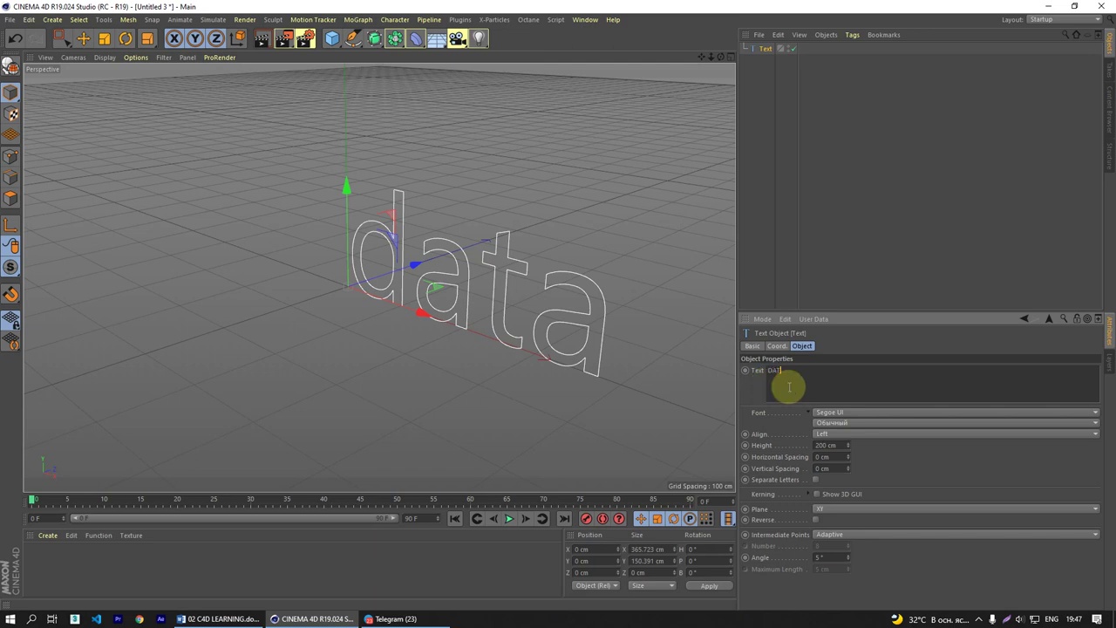
{"action": "left_click", "coordinate": [831, 415]}
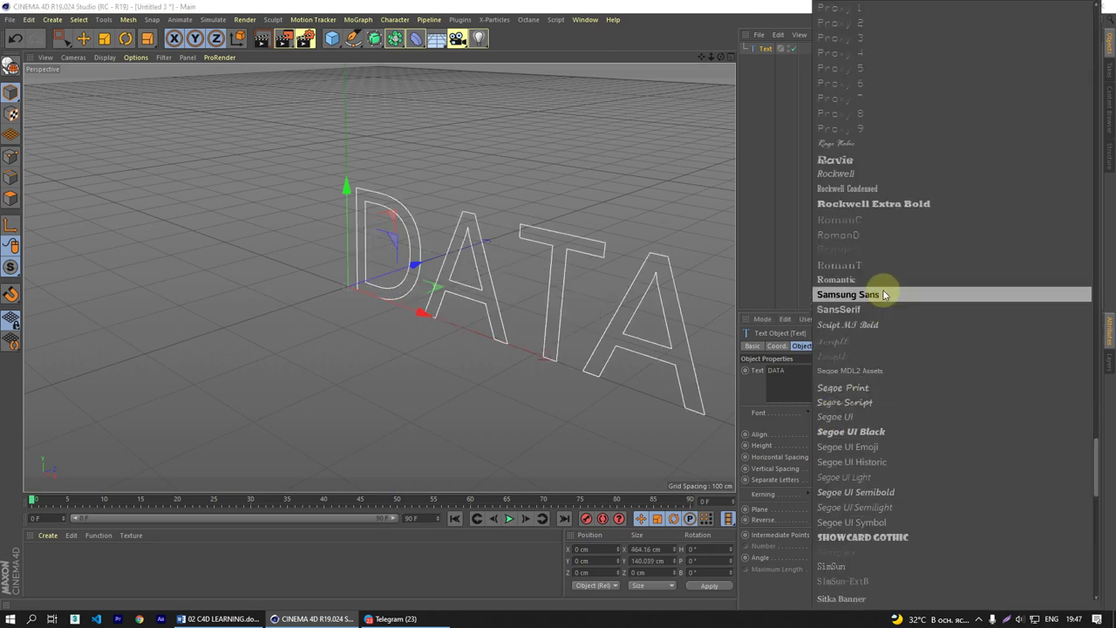
{"action": "left_click", "coordinate": [883, 295]}
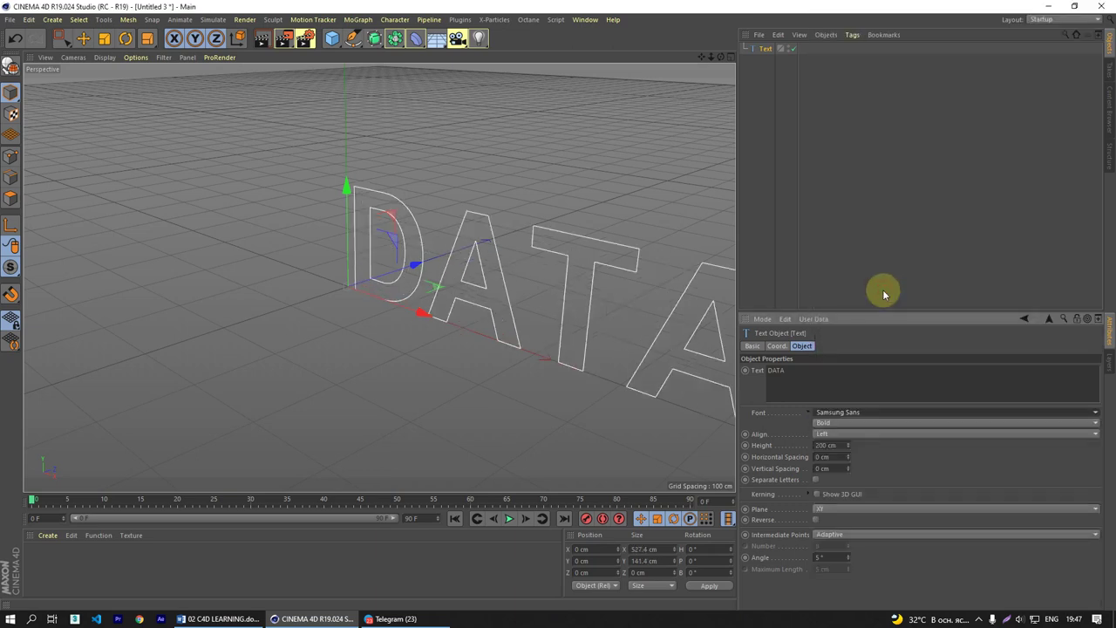
{"action": "left_click", "coordinate": [869, 436]}
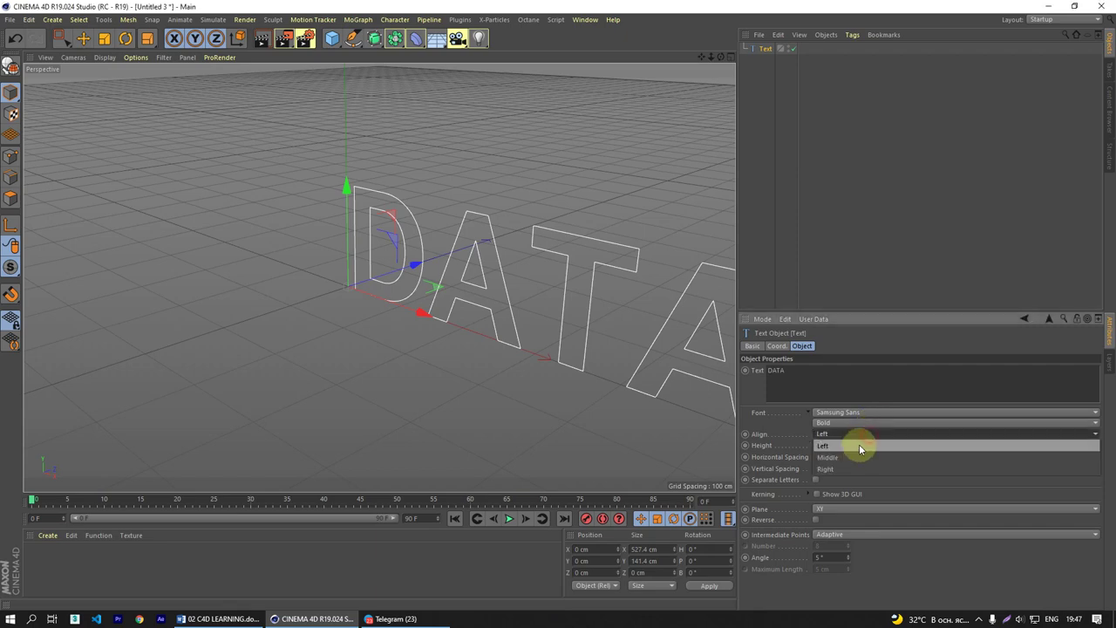
{"action": "left_click", "coordinate": [860, 445]}
{"action": "scroll", "coordinate": [387, 323], "scroll_direction": "down", "scroll_amount": 3}
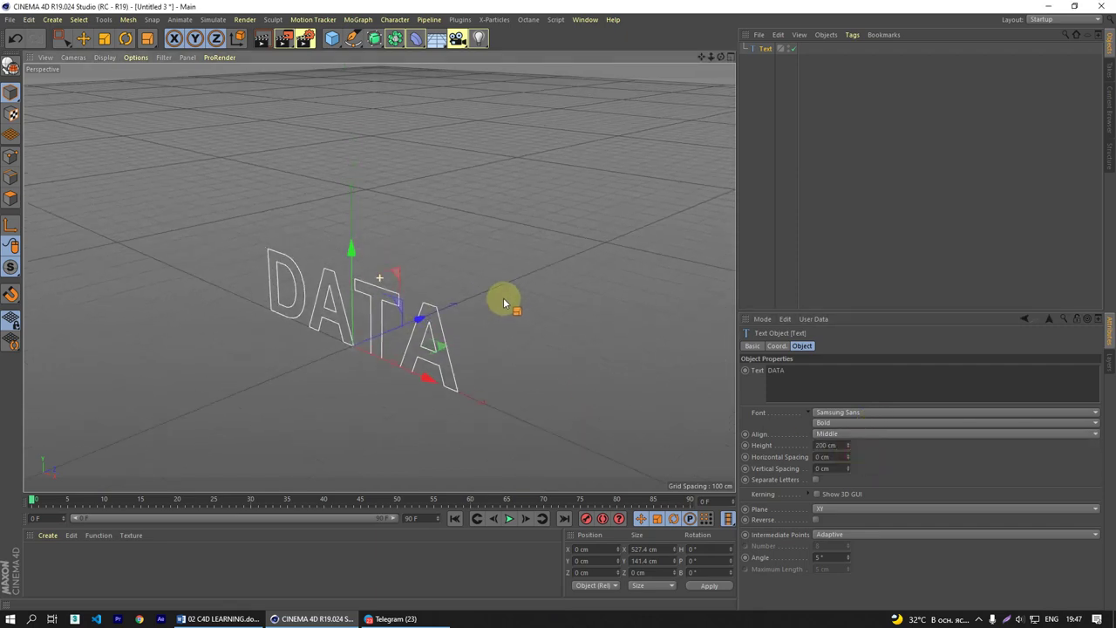
- Add an Extrude, parent the DATA text under it, and pitch it -90° to lie flat
{"action": "left_click", "coordinate": [375, 39]}
{"action": "left_click", "coordinate": [504, 56]}
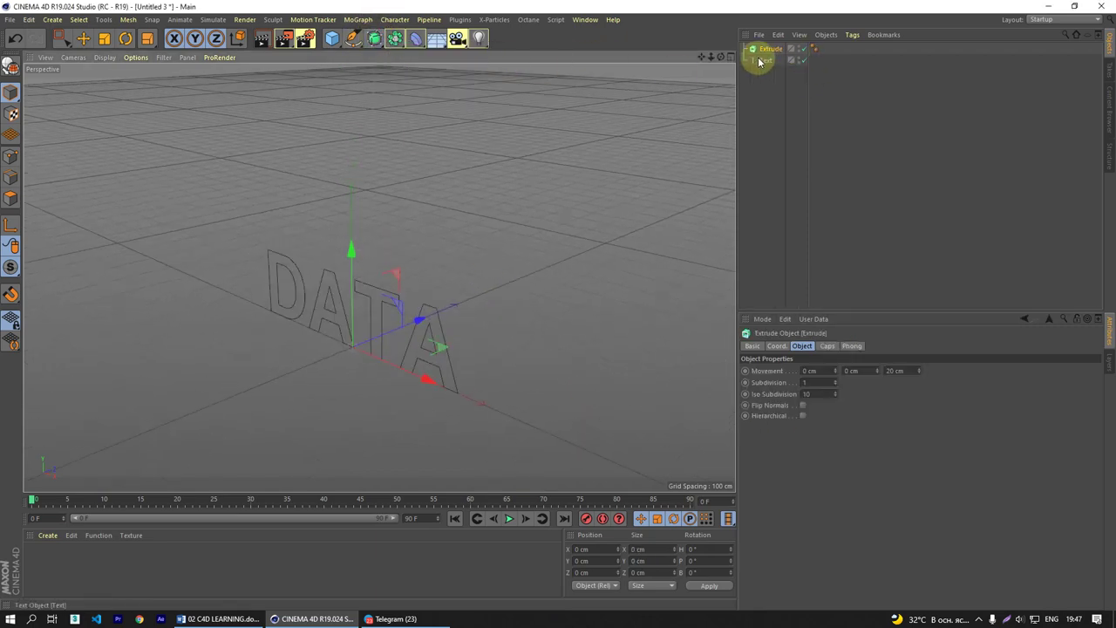
{"action": "left_click_drag", "start_coordinate": [759, 58], "coordinate": [771, 49]}
{"action": "left_click", "coordinate": [771, 48]}
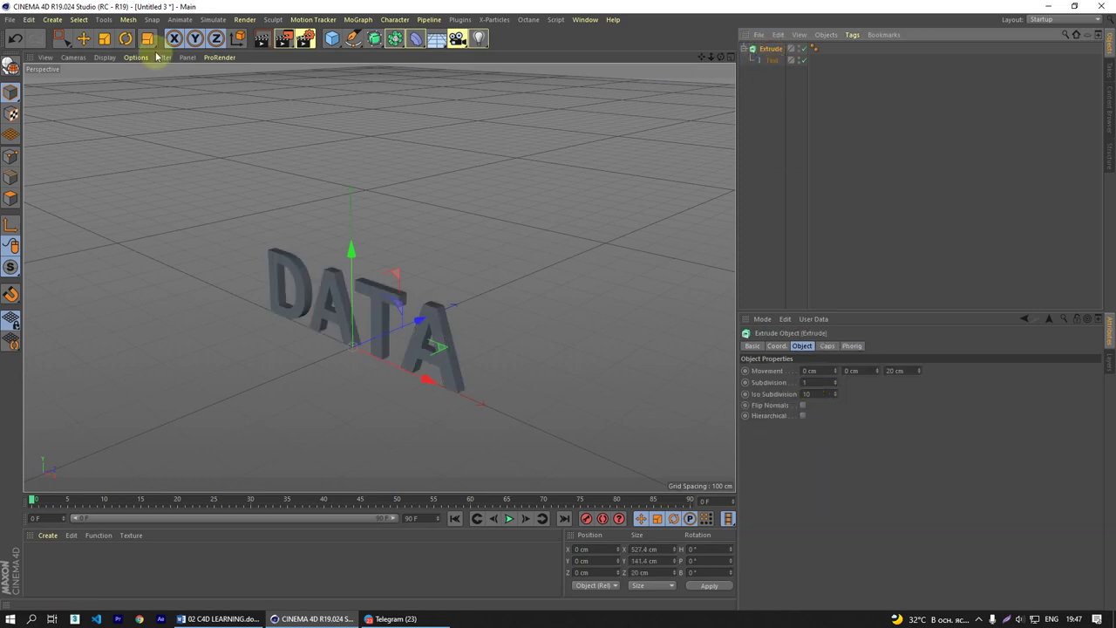
{"action": "left_click", "coordinate": [126, 38]}
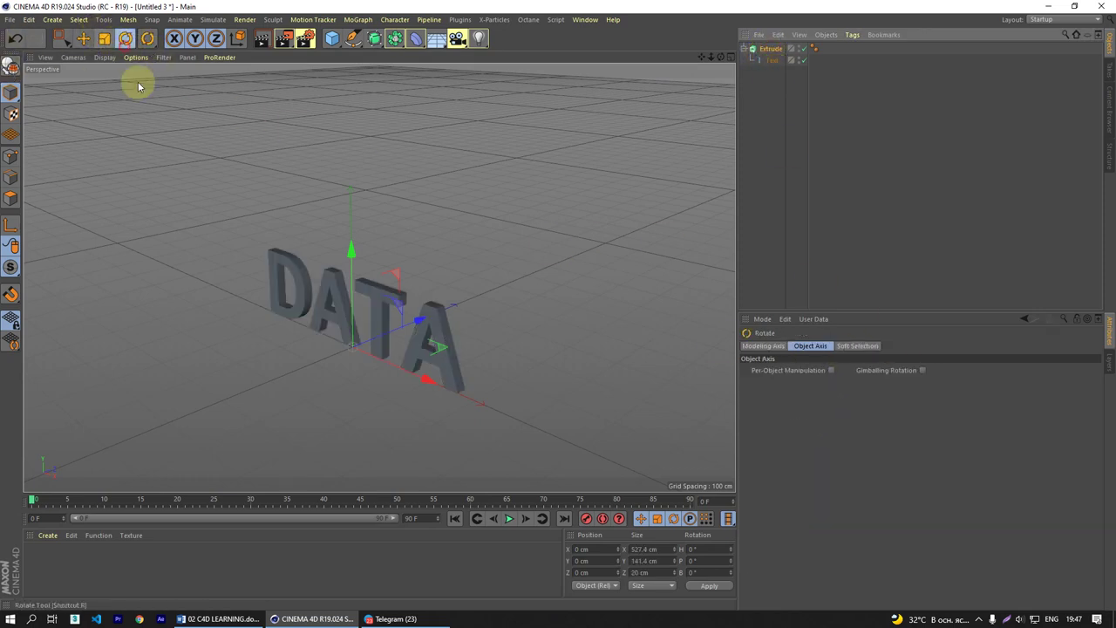
{"action": "left_click_drag", "start_coordinate": [316, 319], "coordinate": [359, 303]}
{"action": "scroll", "coordinate": [375, 323], "scroll_direction": "up", "scroll_amount": 5}
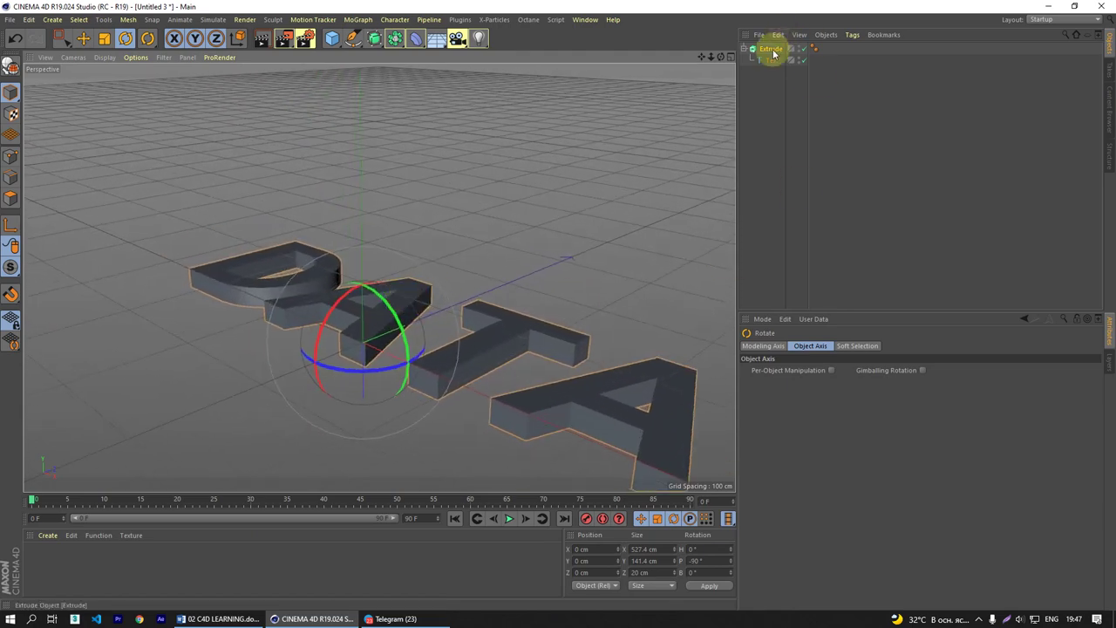
- Raise the Extrude to a Y position of 20 cm
{"action": "left_click", "coordinate": [771, 49]}
{"action": "left_click", "coordinate": [777, 345]}
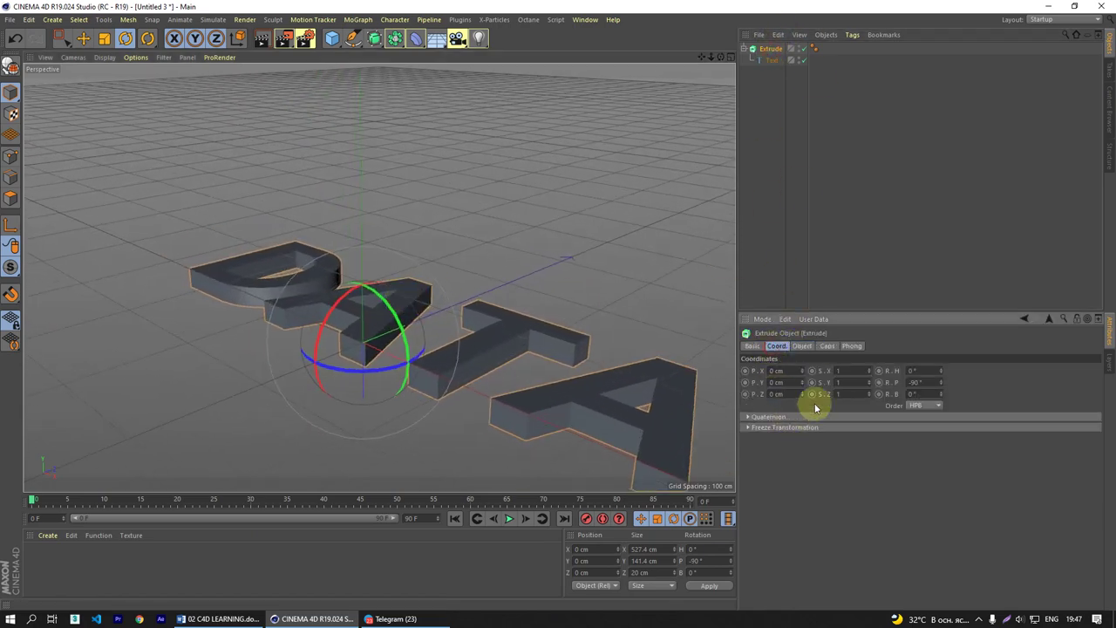
{"action": "left_click", "coordinate": [777, 382]}
{"action": "left_click_drag", "start_coordinate": [485, 400], "coordinate": [419, 297], "text": "alt"}
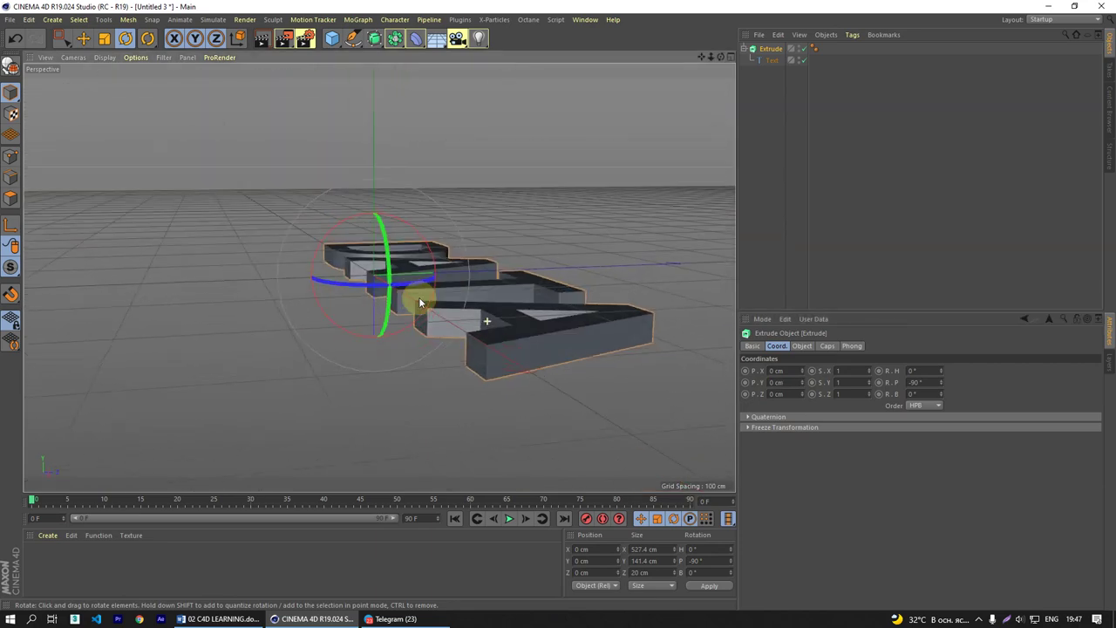
{"action": "left_click", "coordinate": [780, 381]}
{"action": "type", "text": "20"}
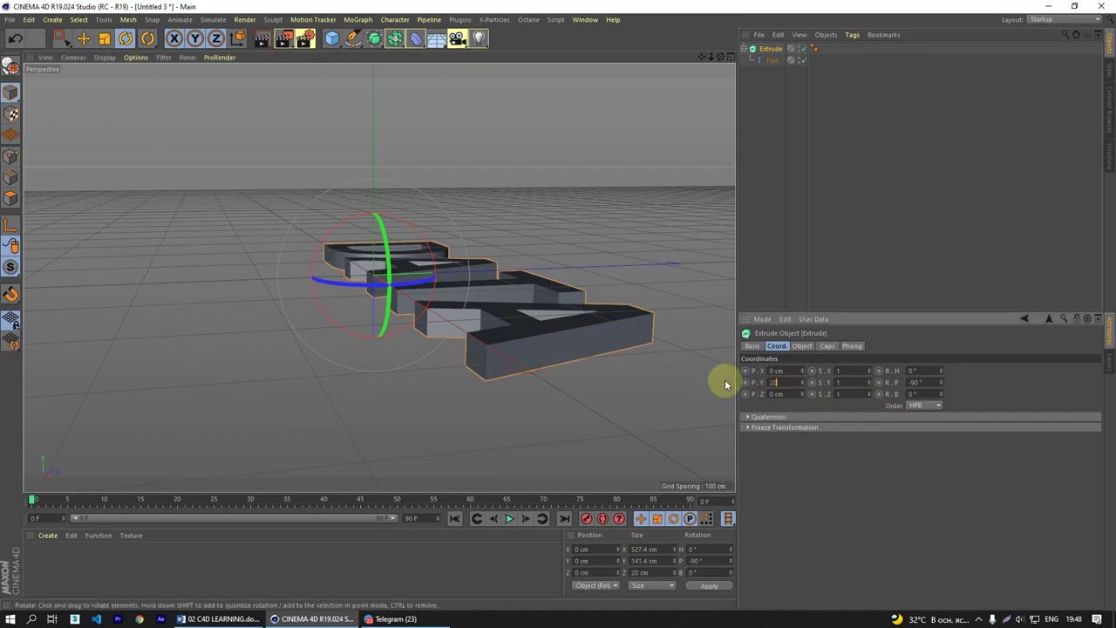
{"action": "key", "text": "Return"}
{"action": "left_click_drag", "start_coordinate": [535, 356], "coordinate": [628, 288], "text": "alt"}
- Change the DATA text font to Oswald Bold, then select both the Extrude and Text objects
{"action": "left_click", "coordinate": [772, 60]}
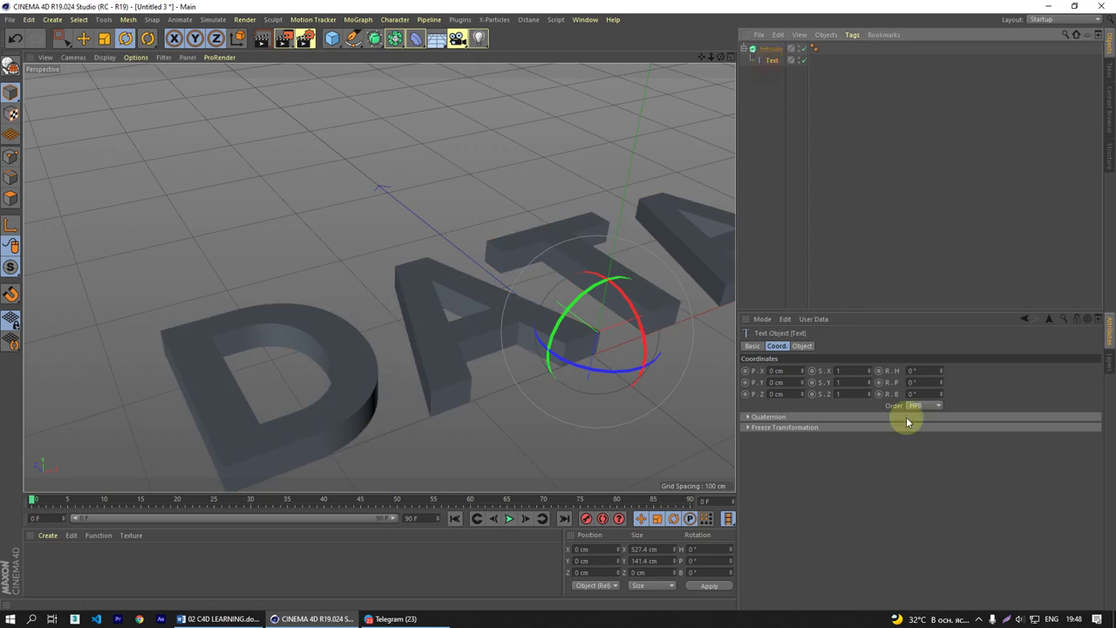
{"action": "left_click", "coordinate": [801, 345]}
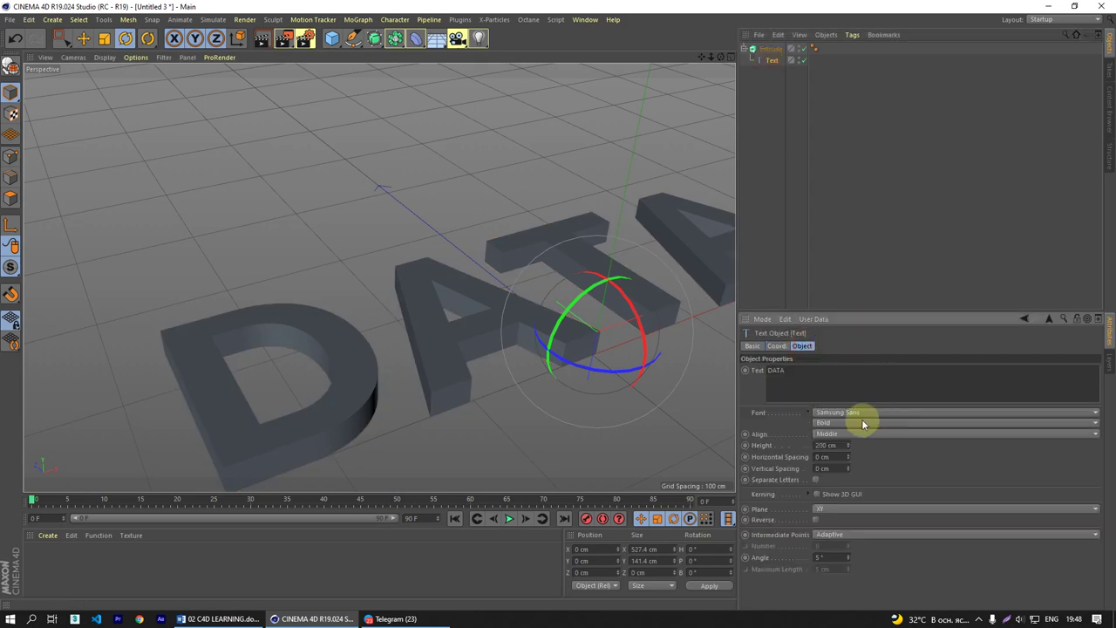
{"action": "left_click", "coordinate": [861, 413]}
{"action": "scroll", "coordinate": [896, 387], "scroll_direction": "up", "scroll_amount": 8}
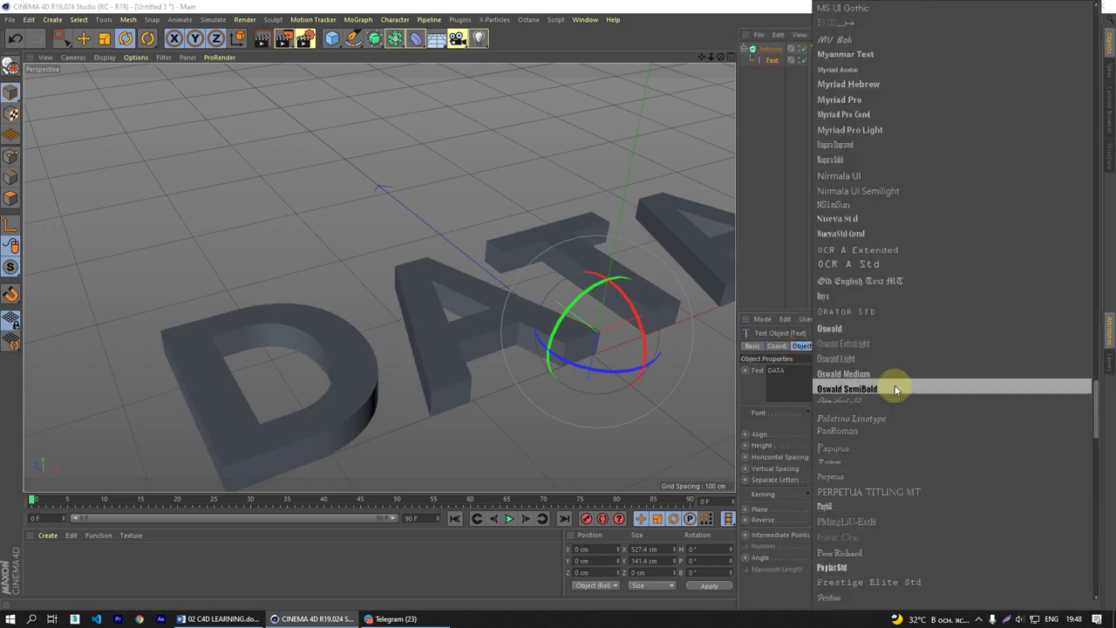
{"action": "left_click", "coordinate": [863, 330]}
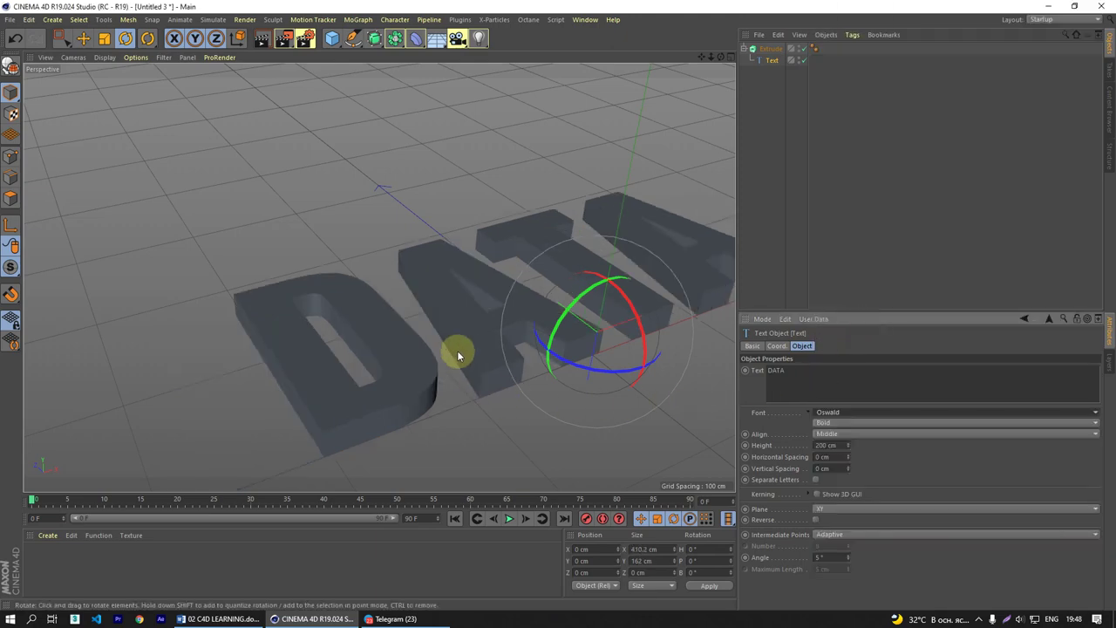
{"action": "left_click_drag", "start_coordinate": [457, 350], "coordinate": [432, 380], "text": "alt"}
{"action": "left_click_drag", "start_coordinate": [749, 128], "coordinate": [763, 44]}
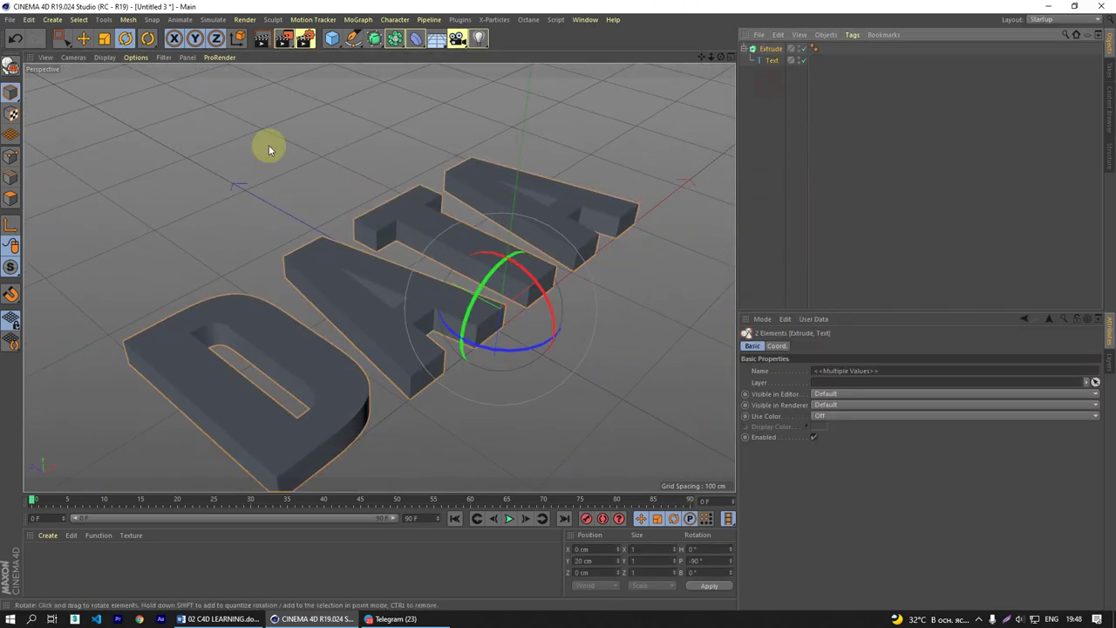
- Make the extruded text editable and restore the Cap 1 polygon selection on its caps
{"action": "left_click", "coordinate": [12, 70]}
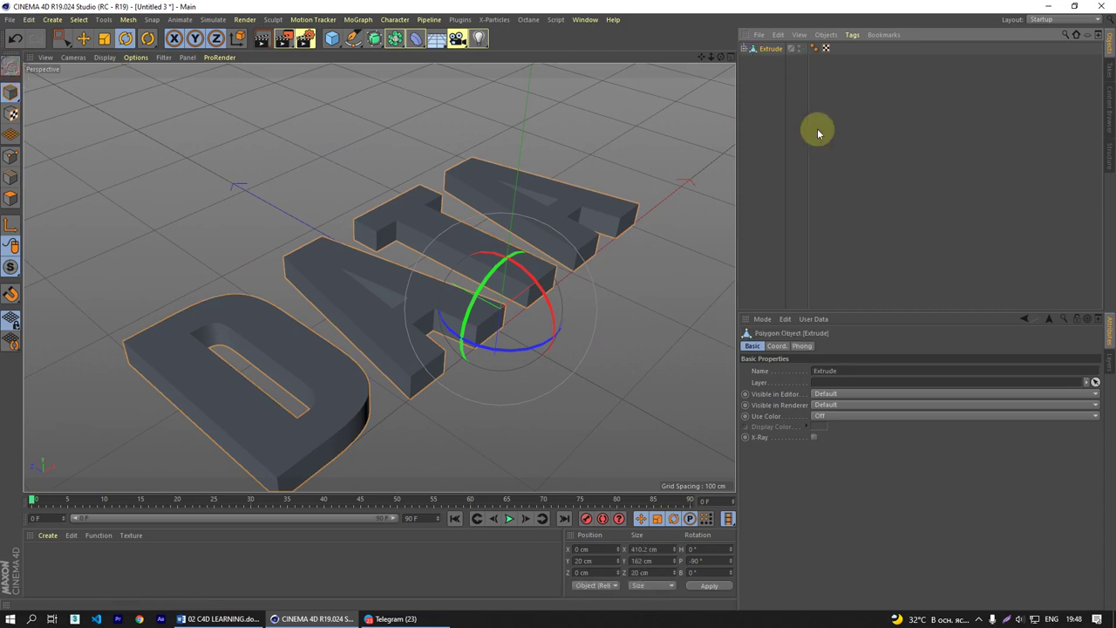
{"action": "left_click", "coordinate": [744, 48]}
{"action": "left_click", "coordinate": [768, 168]}
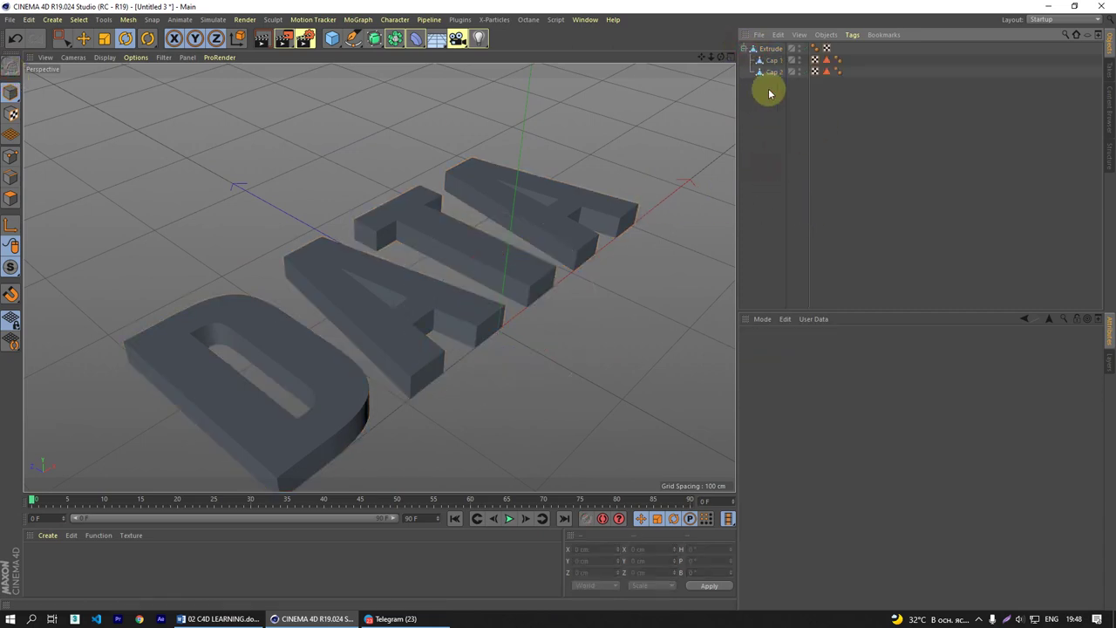
{"action": "left_click", "coordinate": [829, 73]}
{"action": "left_click", "coordinate": [829, 62]}
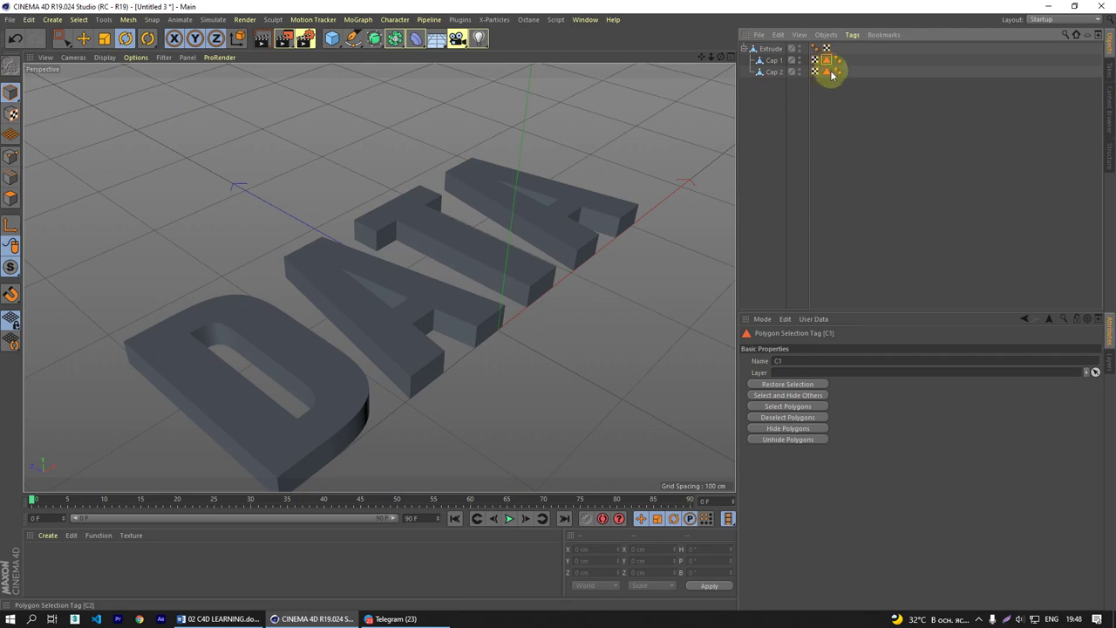
{"action": "double_click", "coordinate": [830, 65]}
{"action": "left_click_drag", "start_coordinate": [506, 236], "coordinate": [395, 296], "text": "alt"}
{"action": "scroll", "coordinate": [395, 297], "scroll_direction": "down", "scroll_amount": 2}
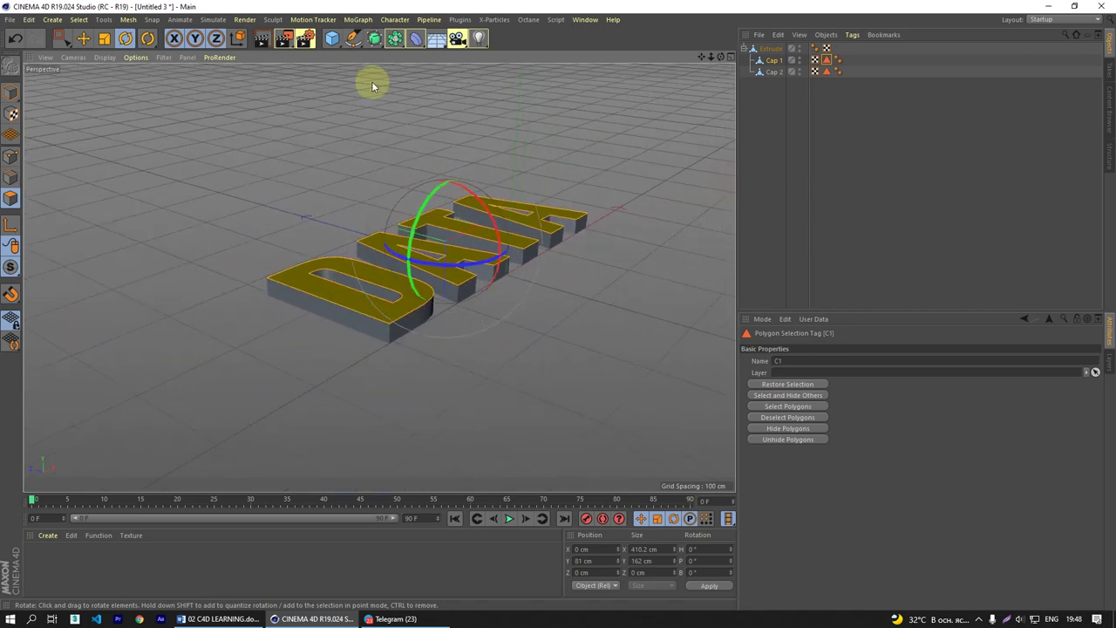
- Add Hair to the selected cap faces via Simulate > Hair Objects > Add Hair
{"action": "left_click", "coordinate": [218, 20]}
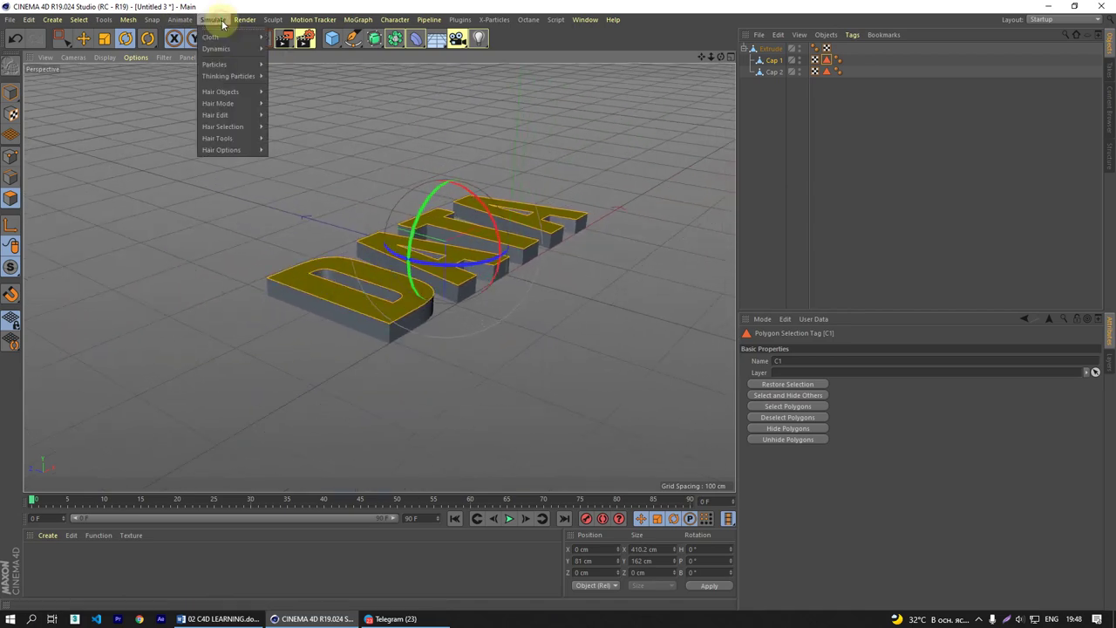
{"action": "mouse_move", "coordinate": [225, 92]}
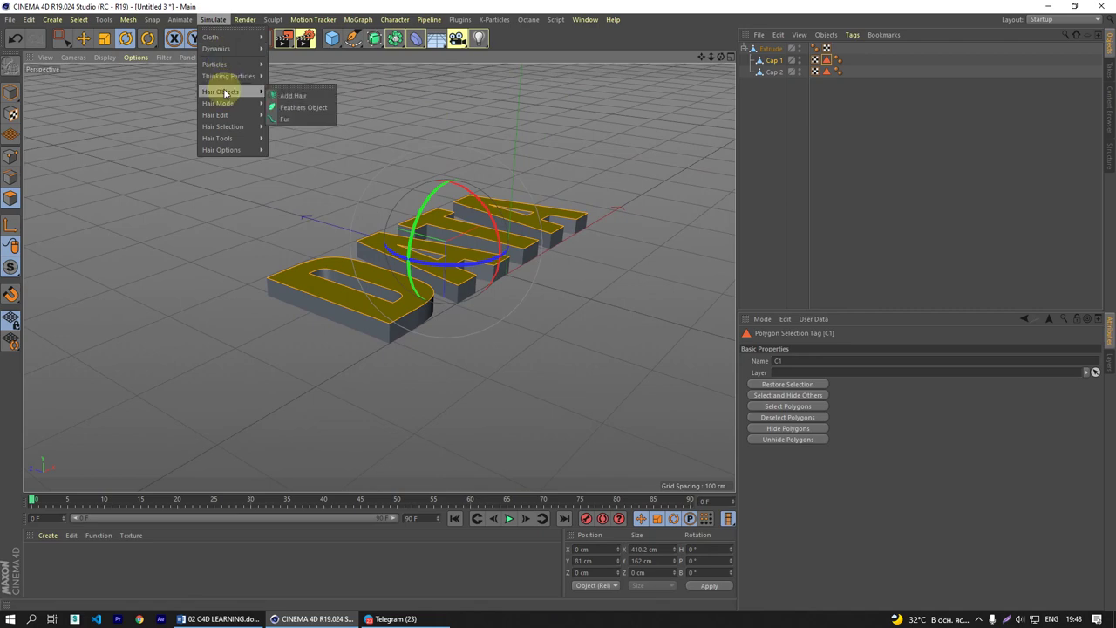
{"action": "left_click", "coordinate": [293, 96]}
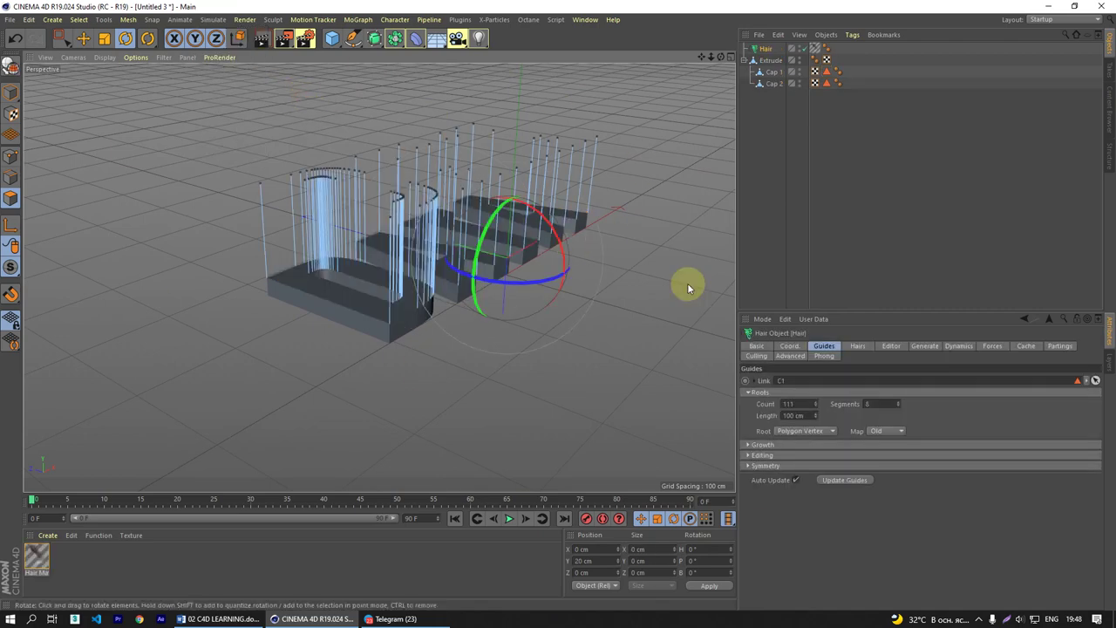
{"action": "left_click", "coordinate": [777, 186]}
{"action": "mouse_move", "coordinate": [662, 218]}
{"action": "left_mouse_down", "text": "alt"}
{"action": "mouse_move", "coordinate": [456, 229]}
{"action": "mouse_move", "coordinate": [393, 281]}
{"action": "mouse_move", "coordinate": [218, 305]}
{"action": "mouse_move", "coordinate": [406, 307]}
{"action": "mouse_move", "coordinate": [445, 290]}
{"action": "left_mouse_up", "text": "alt"}
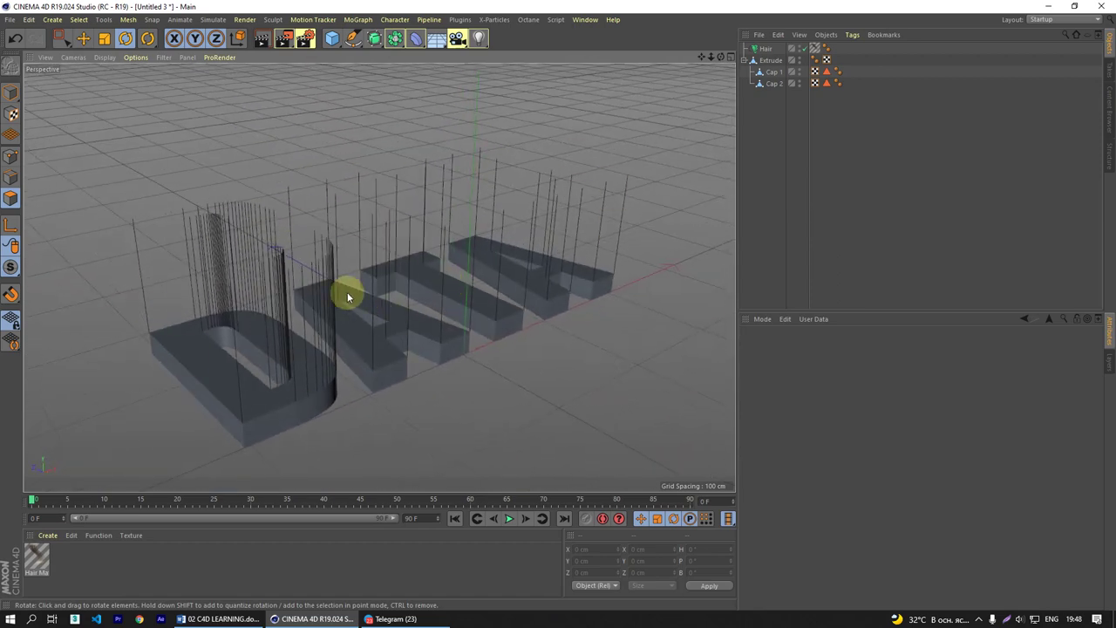
- Render a hair preview, then stretch an Interactive Render Region over most of the viewport
{"action": "key", "text": "ctrl+r"}
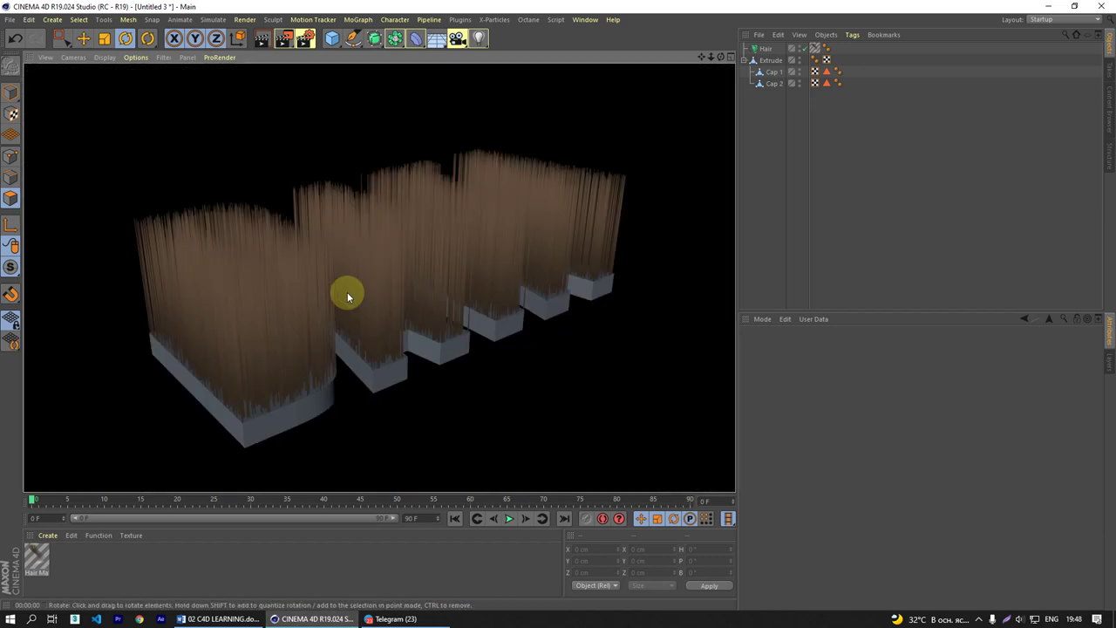
{"action": "left_click", "coordinate": [412, 295]}
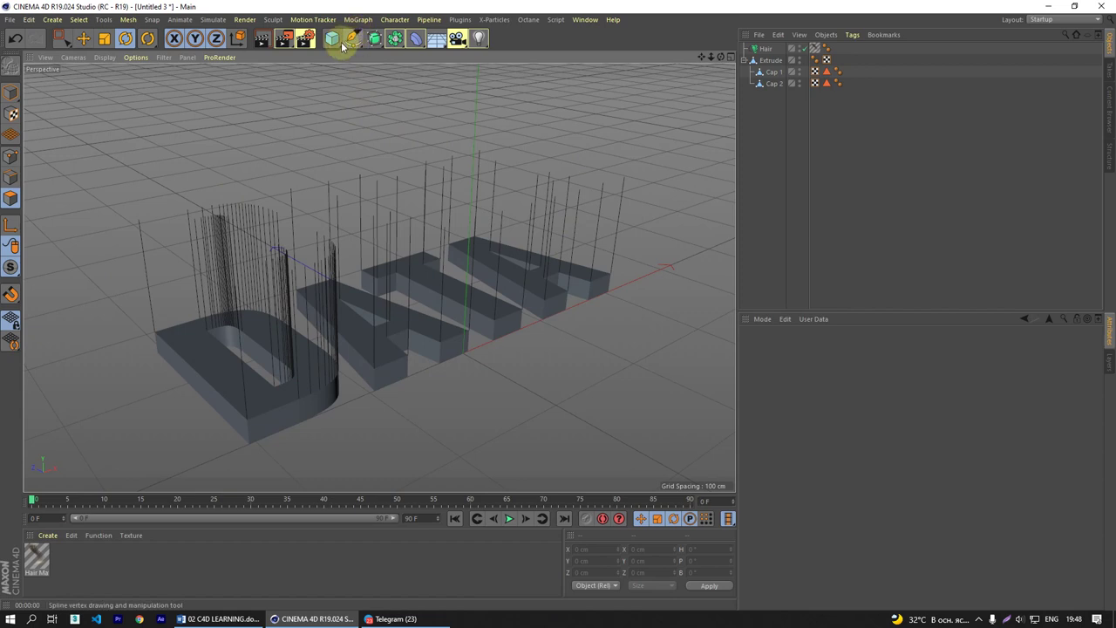
{"action": "left_click_drag", "start_coordinate": [284, 37], "coordinate": [348, 300]}
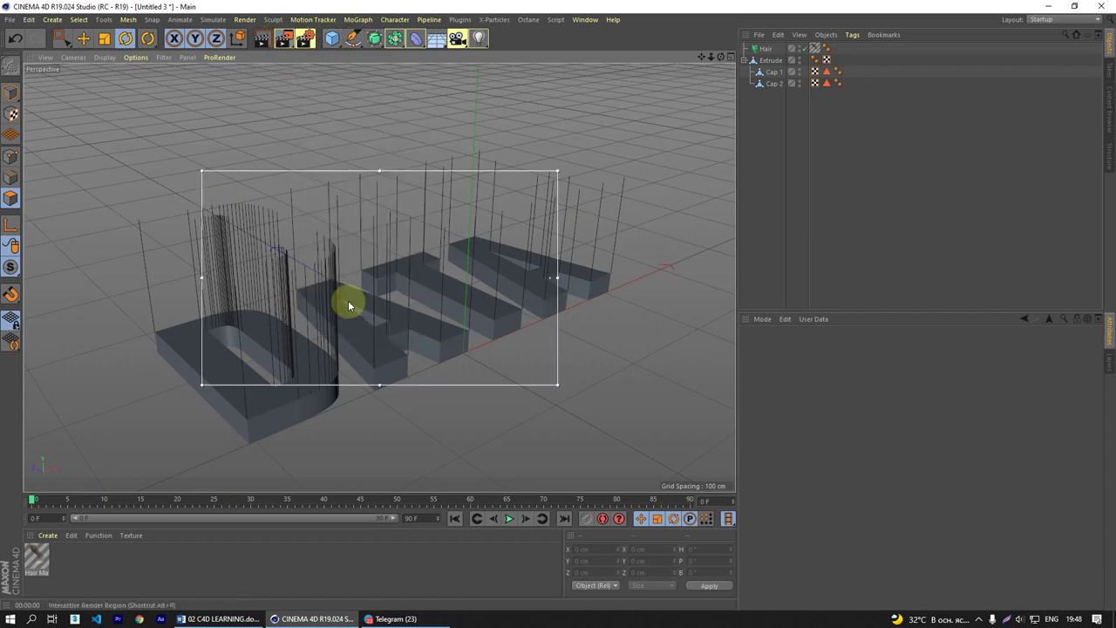
{"action": "left_click_drag", "start_coordinate": [377, 170], "coordinate": [380, 108]}
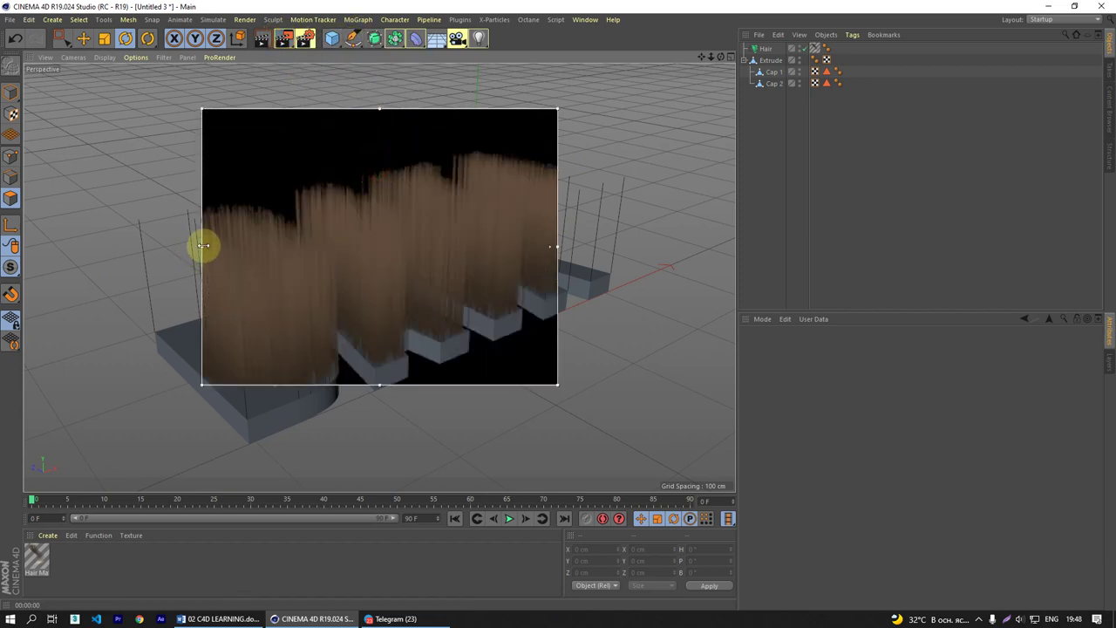
{"action": "left_click_drag", "start_coordinate": [203, 246], "coordinate": [25, 246]}
{"action": "left_click_drag", "start_coordinate": [558, 246], "coordinate": [698, 246]}
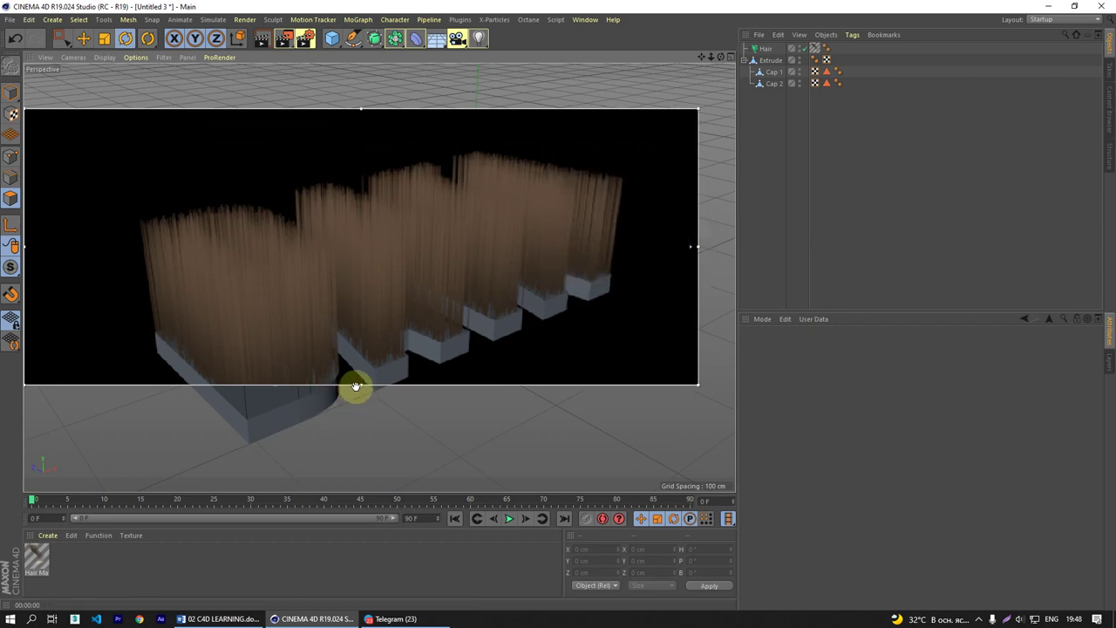
{"action": "left_click_drag", "start_coordinate": [356, 385], "coordinate": [359, 490]}
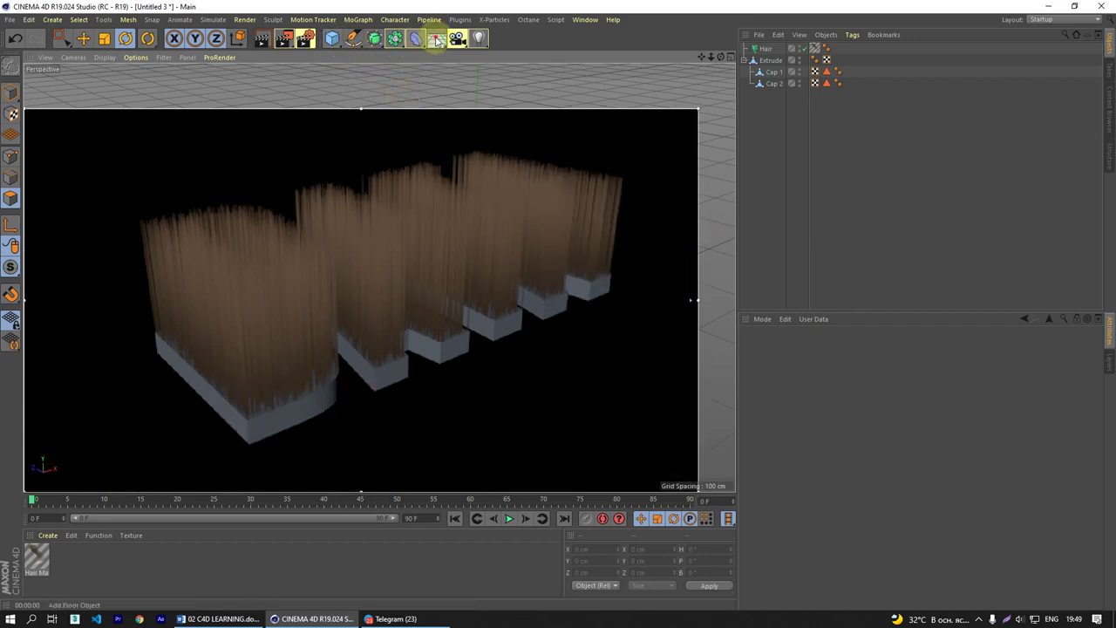
- Add a Floor beneath the text, check the Hair object, and open the Hair Mat material
{"action": "left_click_drag", "start_coordinate": [436, 39], "coordinate": [481, 63]}
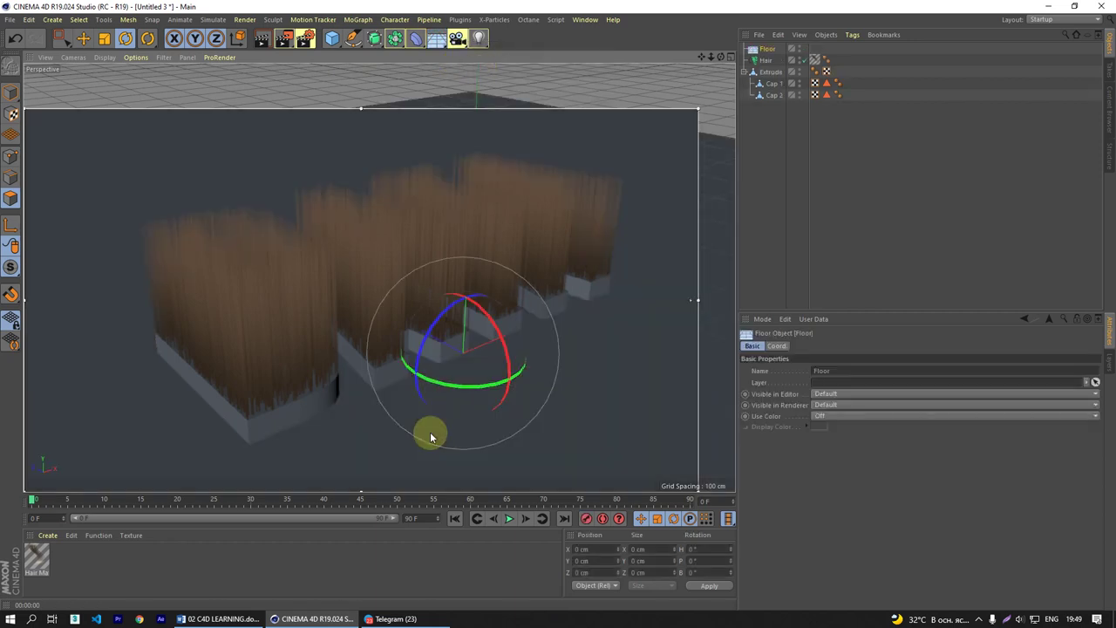
{"action": "left_click", "coordinate": [181, 567]}
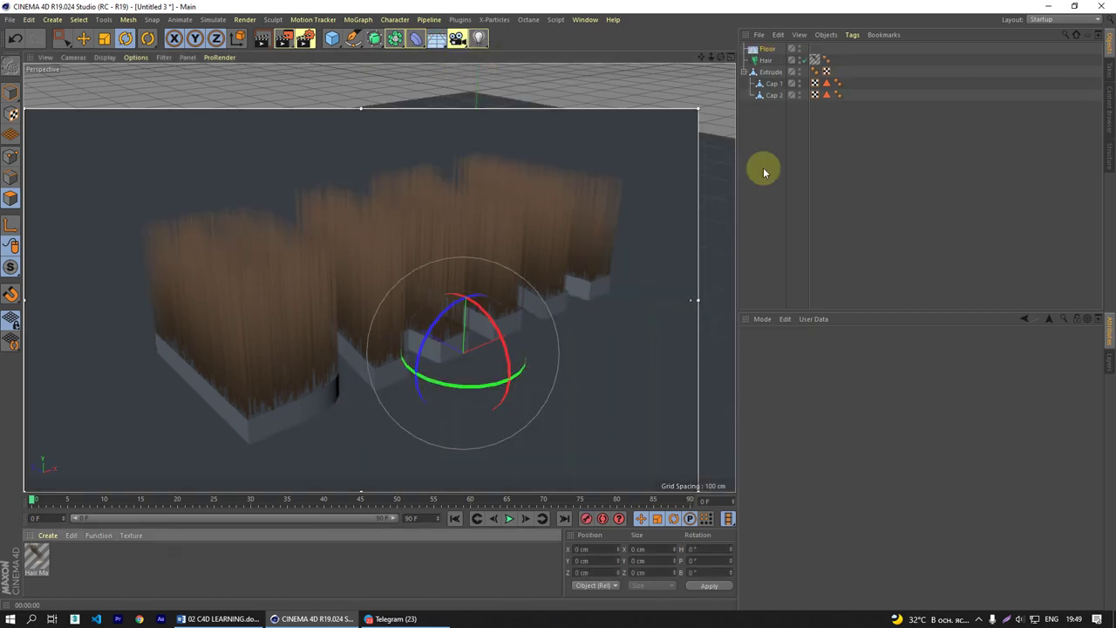
{"action": "left_click", "coordinate": [770, 61]}
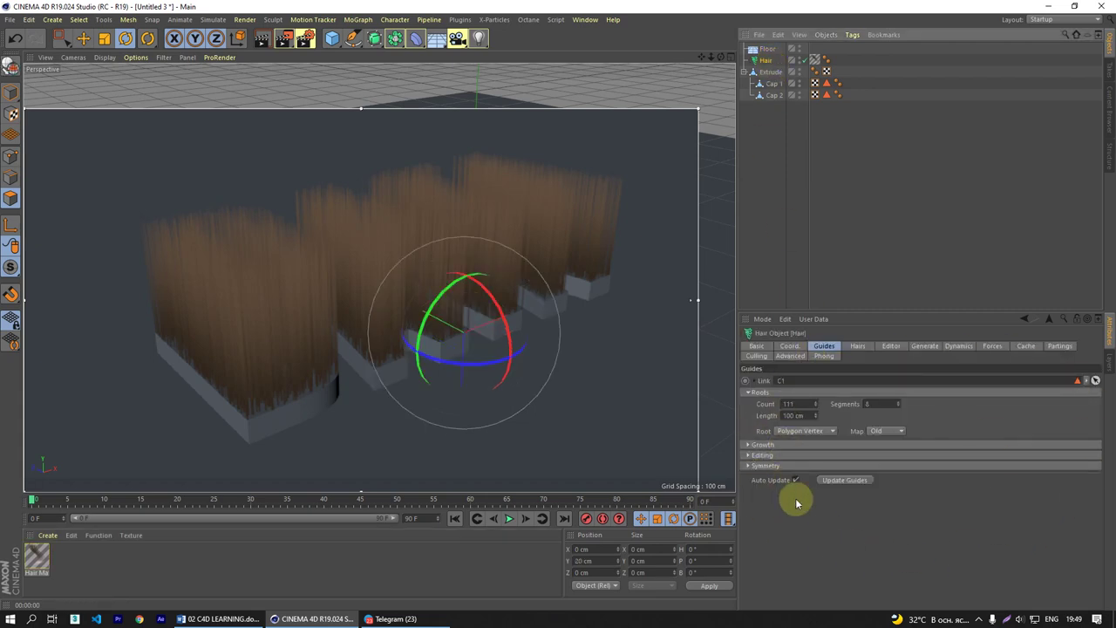
{"action": "left_click", "coordinate": [87, 567]}
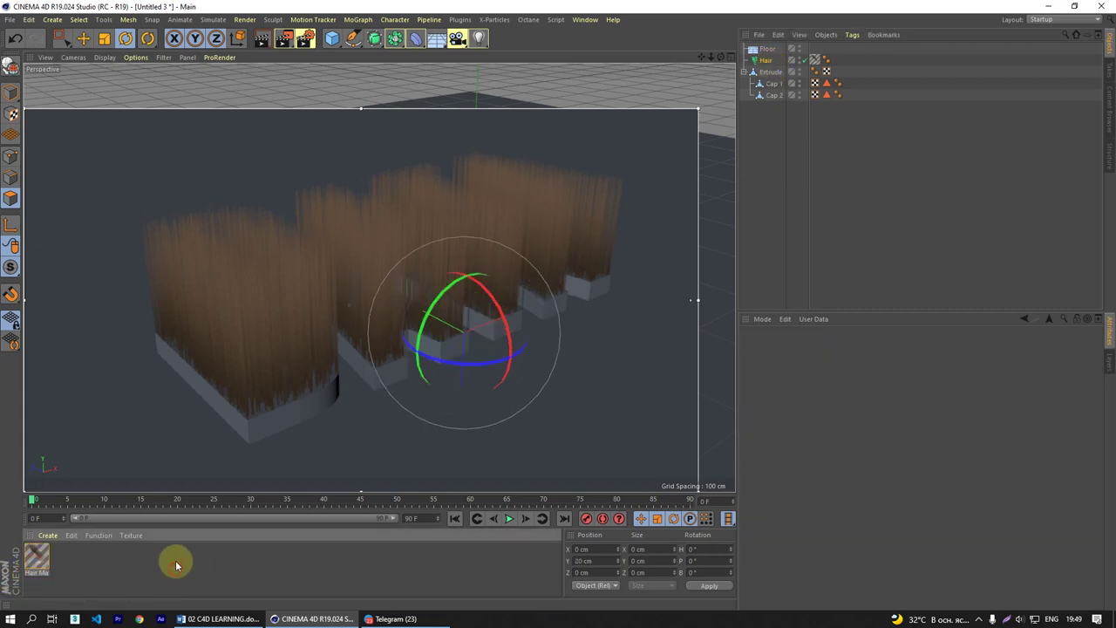
{"action": "double_click", "coordinate": [45, 563]}
- Move the Hair Mat Material Editor window to the right of the viewport, showing its Color settings
{"action": "left_click_drag", "start_coordinate": [427, 92], "coordinate": [557, 199]}
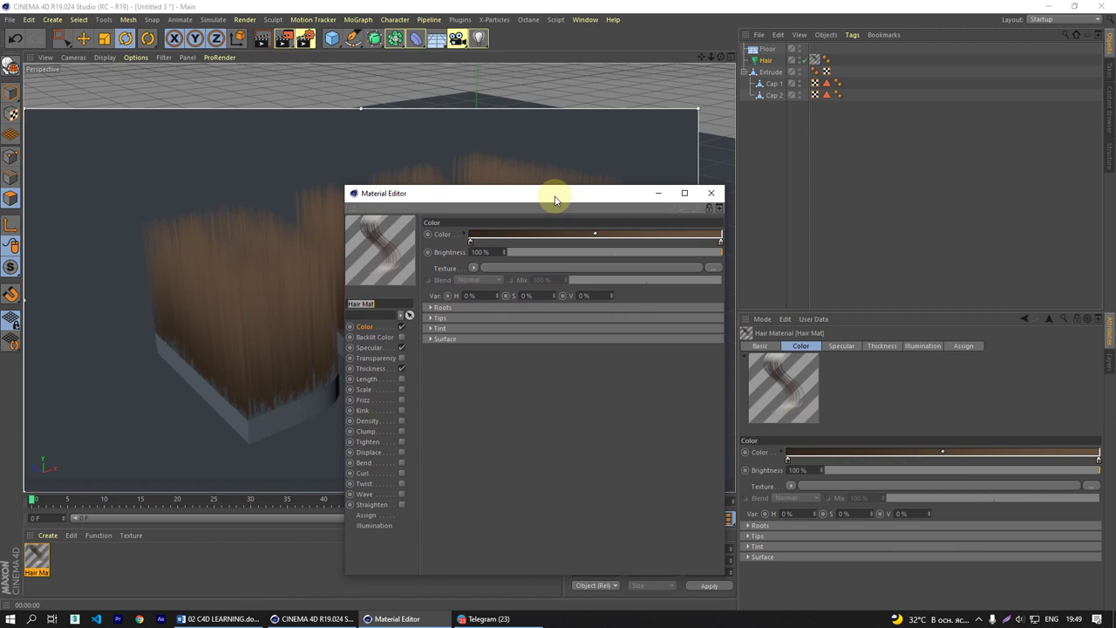
{"action": "left_click_drag", "start_coordinate": [556, 200], "coordinate": [490, 195]}
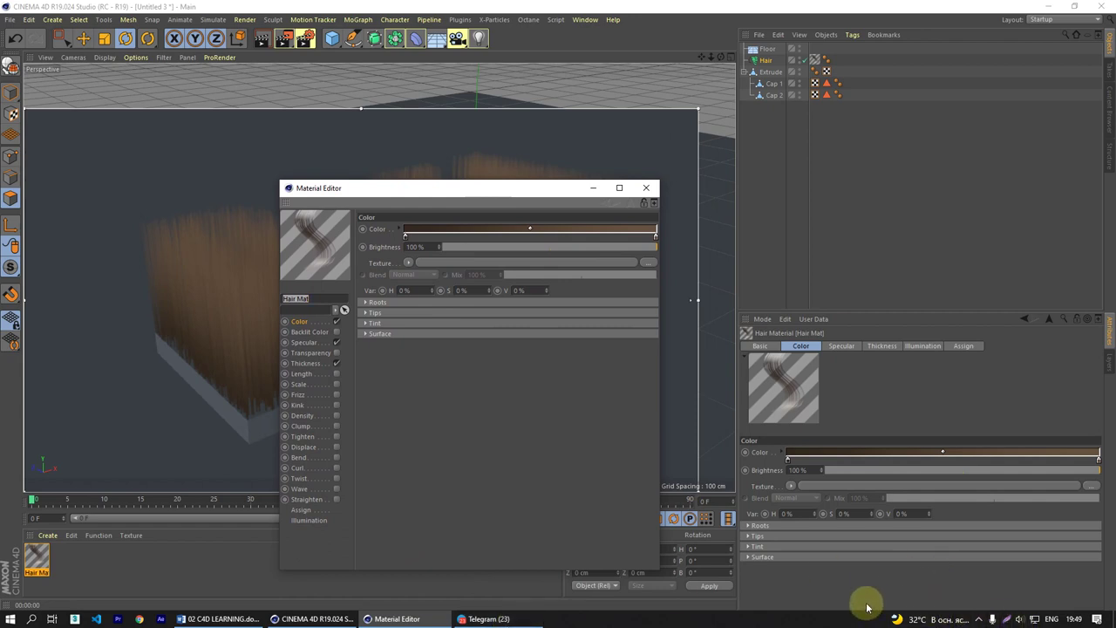
{"action": "left_click", "coordinate": [980, 619]}
{"action": "left_click", "coordinate": [989, 600]}
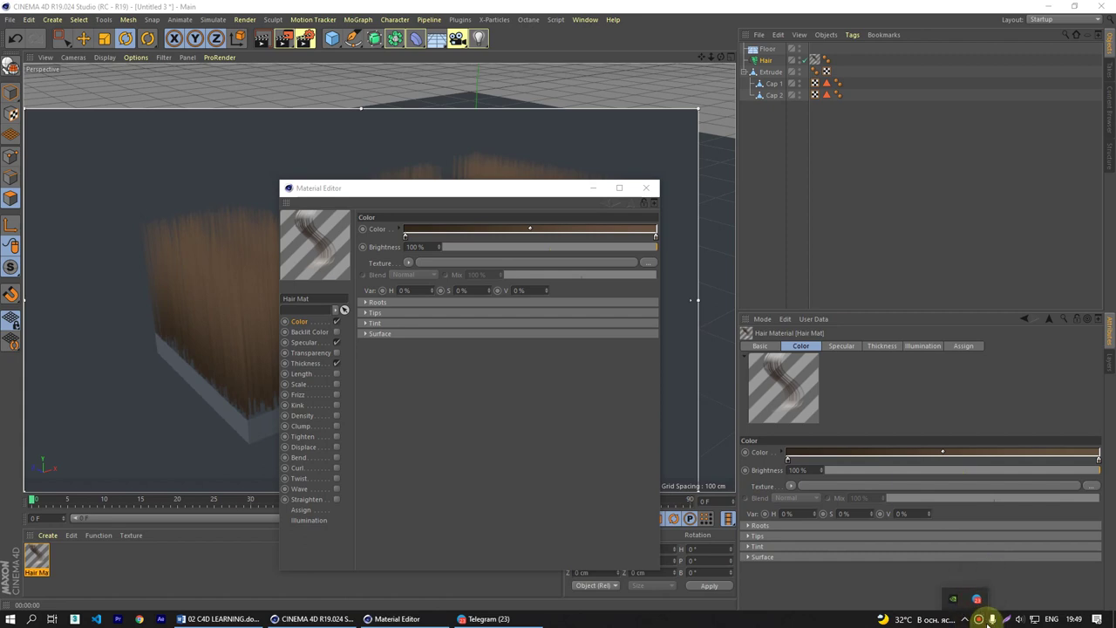
{"action": "left_click", "coordinate": [674, 196]}
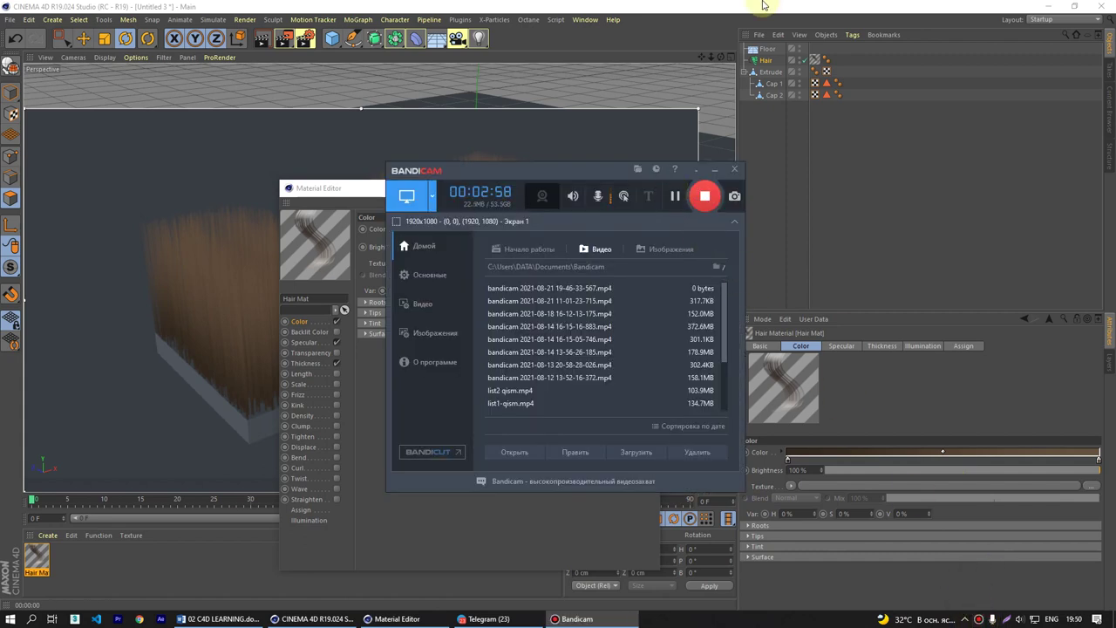
{"action": "left_click", "coordinate": [715, 5]}
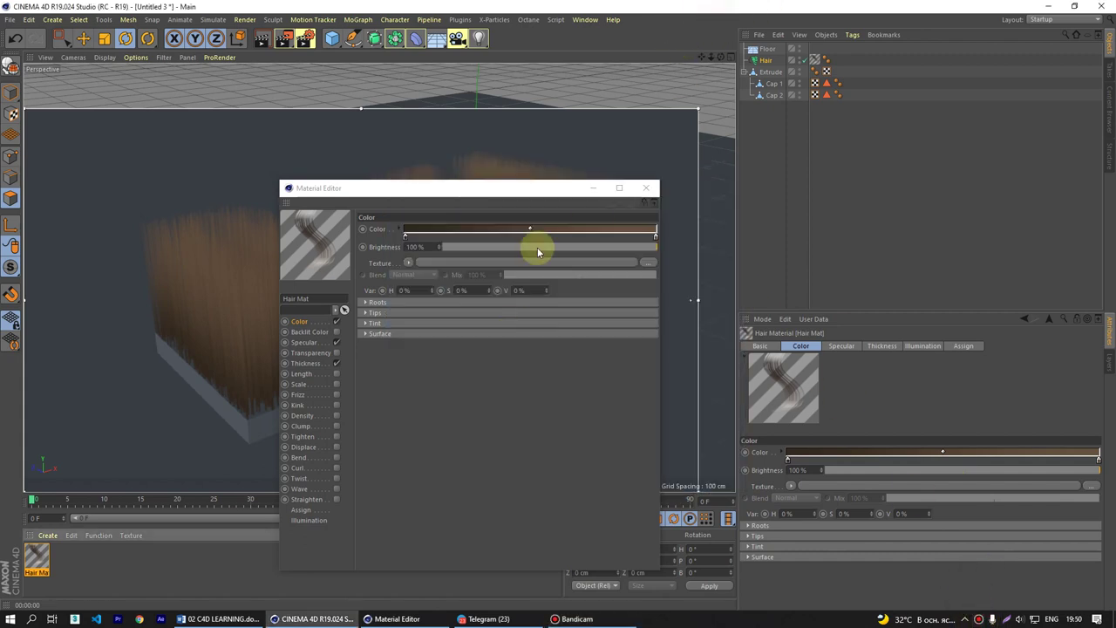
{"action": "left_click_drag", "start_coordinate": [514, 202], "coordinate": [537, 154]}
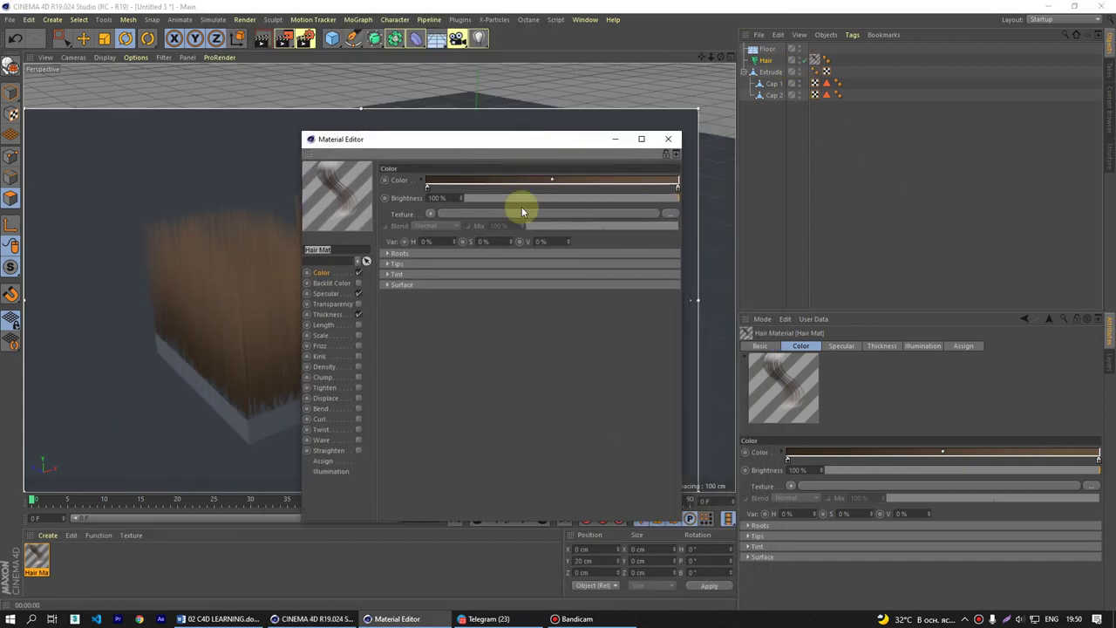
{"action": "left_click", "coordinate": [768, 62]}
{"action": "left_click", "coordinate": [37, 556]}
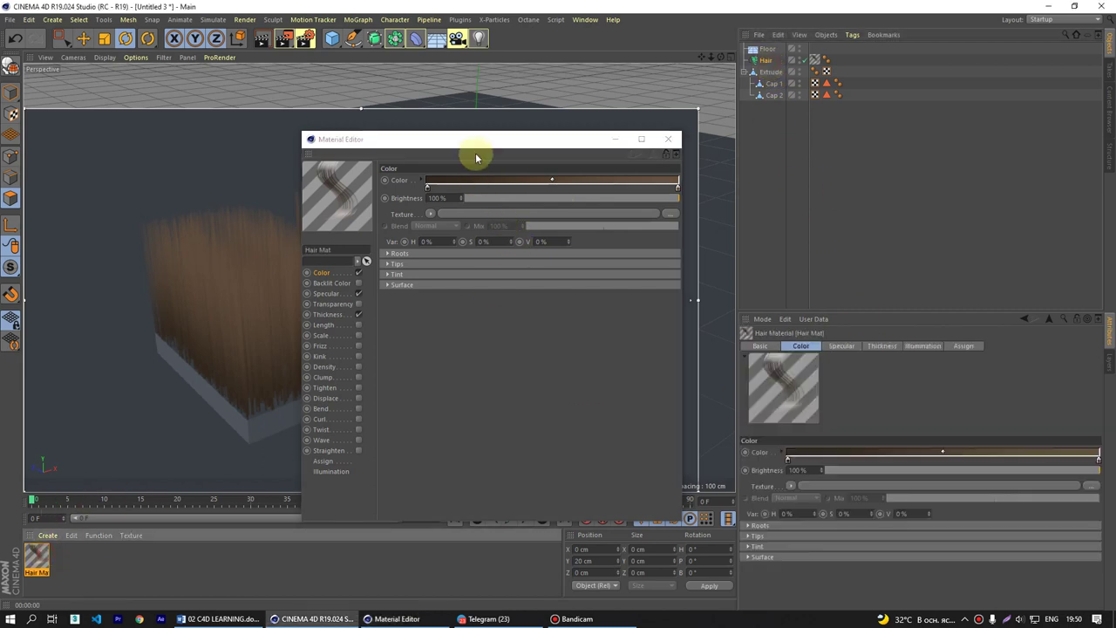
{"action": "left_click_drag", "start_coordinate": [474, 145], "coordinate": [759, 135]}
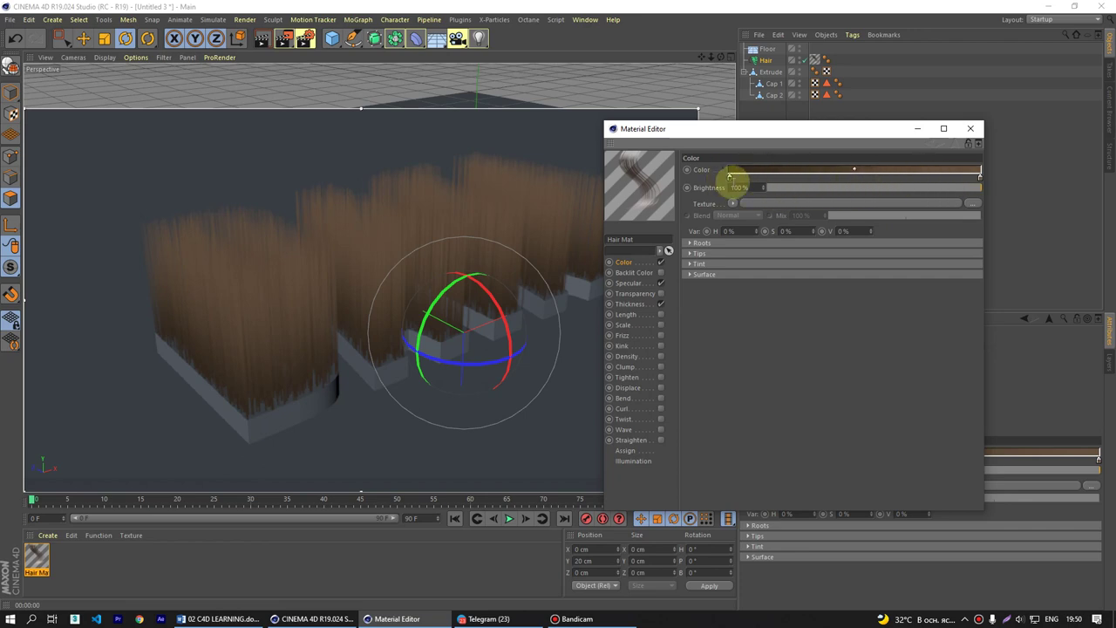
- Make the gradient's root stop bright green and its tip stop lighter green at 66% saturation
{"action": "double_click", "coordinate": [729, 178]}
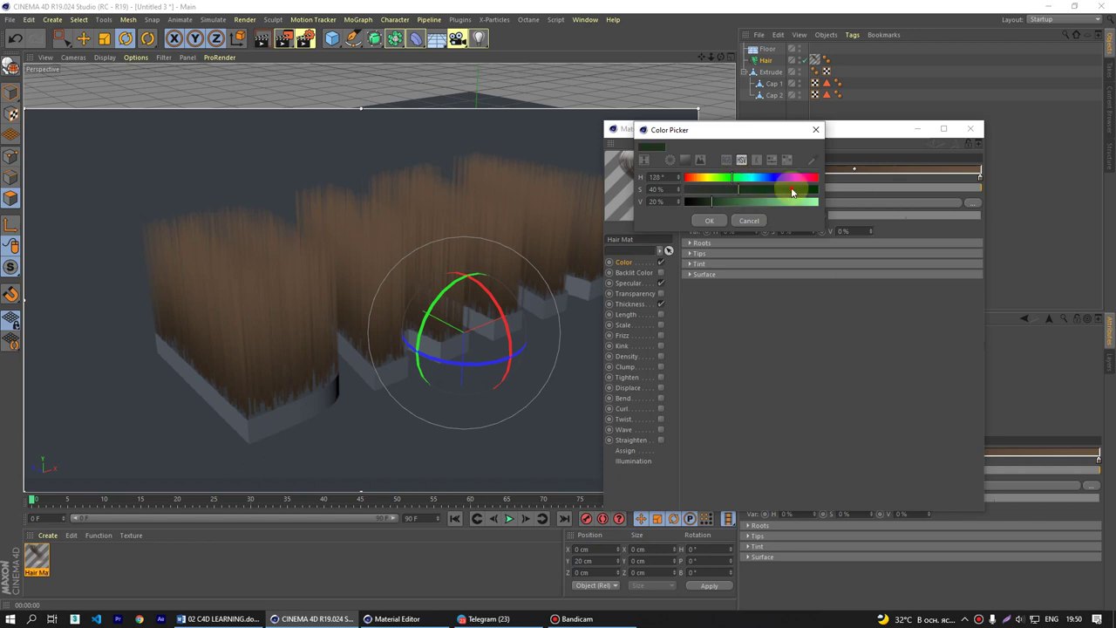
{"action": "left_click", "coordinate": [816, 189]}
{"action": "left_click", "coordinate": [813, 200]}
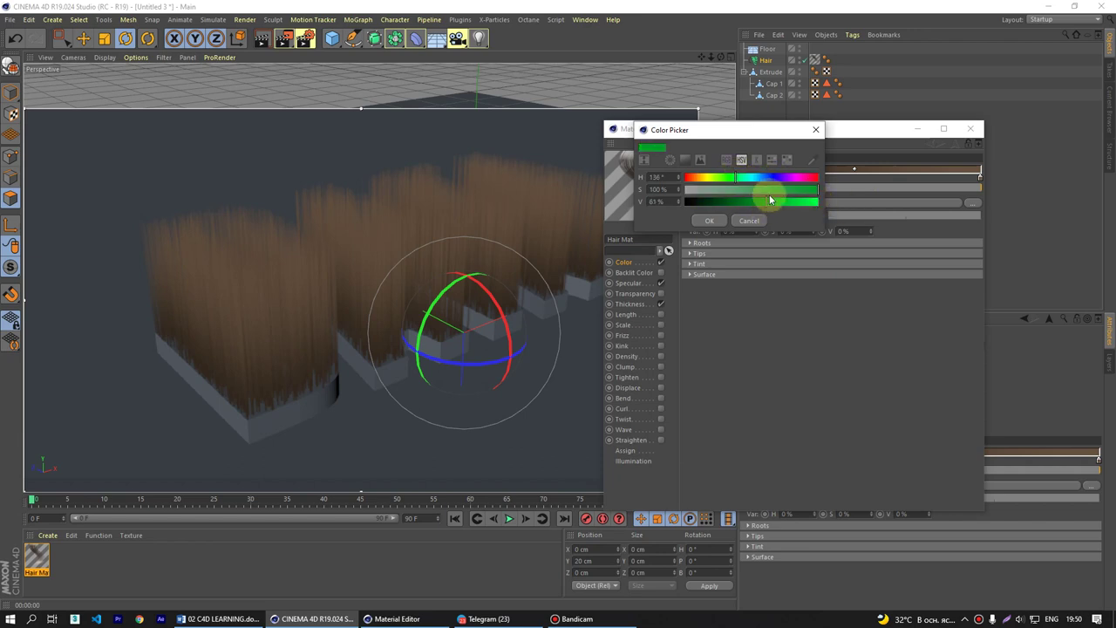
{"action": "left_click", "coordinate": [715, 220]}
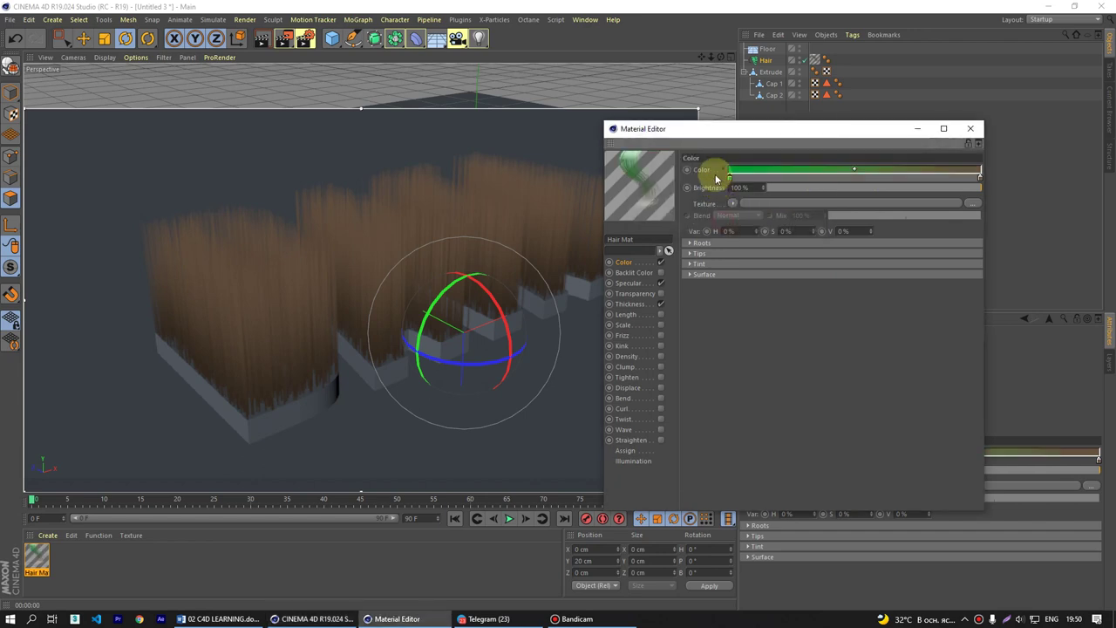
{"action": "mouse_move", "coordinate": [728, 181]}
{"action": "left_mouse_down"}
{"action": "mouse_move", "coordinate": [752, 182]}
{"action": "mouse_move", "coordinate": [730, 180]}
{"action": "left_mouse_up"}
{"action": "left_click_drag", "start_coordinate": [930, 179], "coordinate": [1071, 201]}
{"action": "double_click", "coordinate": [983, 180]}
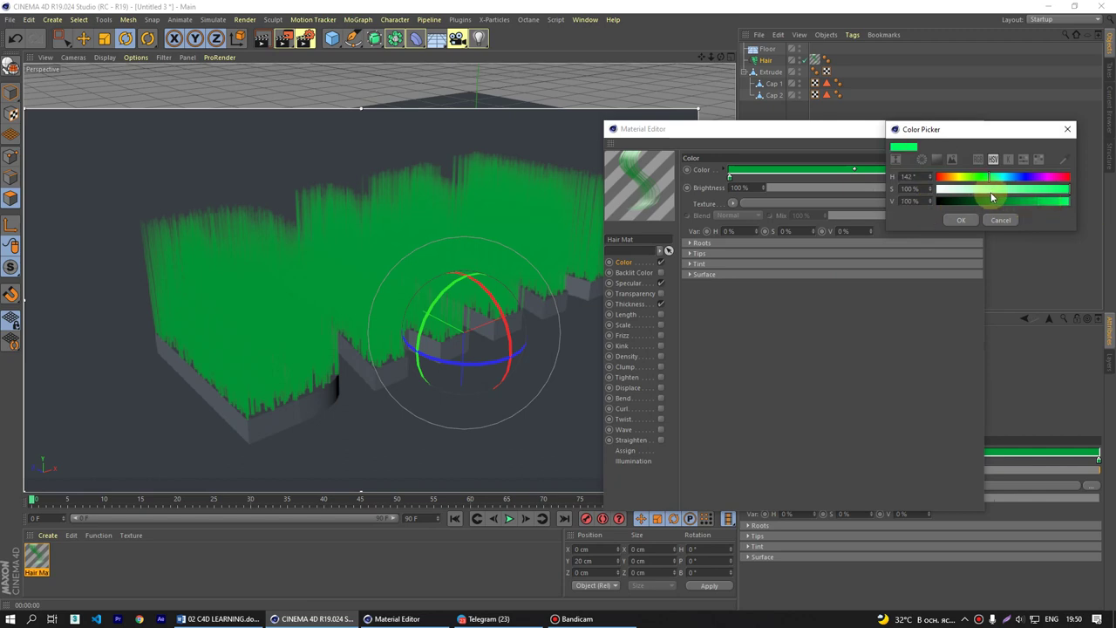
{"action": "left_click", "coordinate": [1022, 188]}
{"action": "left_click", "coordinate": [975, 220]}
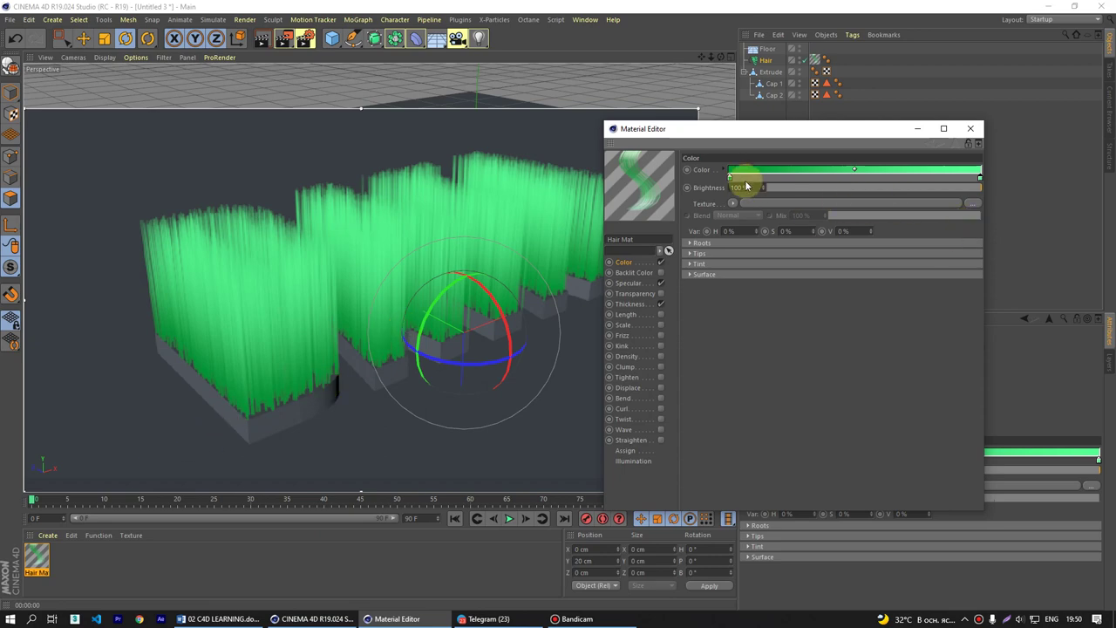
- Darken the green knot, drag the extra knot off the gradient, and close the Material Editor
{"action": "left_click_drag", "start_coordinate": [732, 179], "coordinate": [885, 178]}
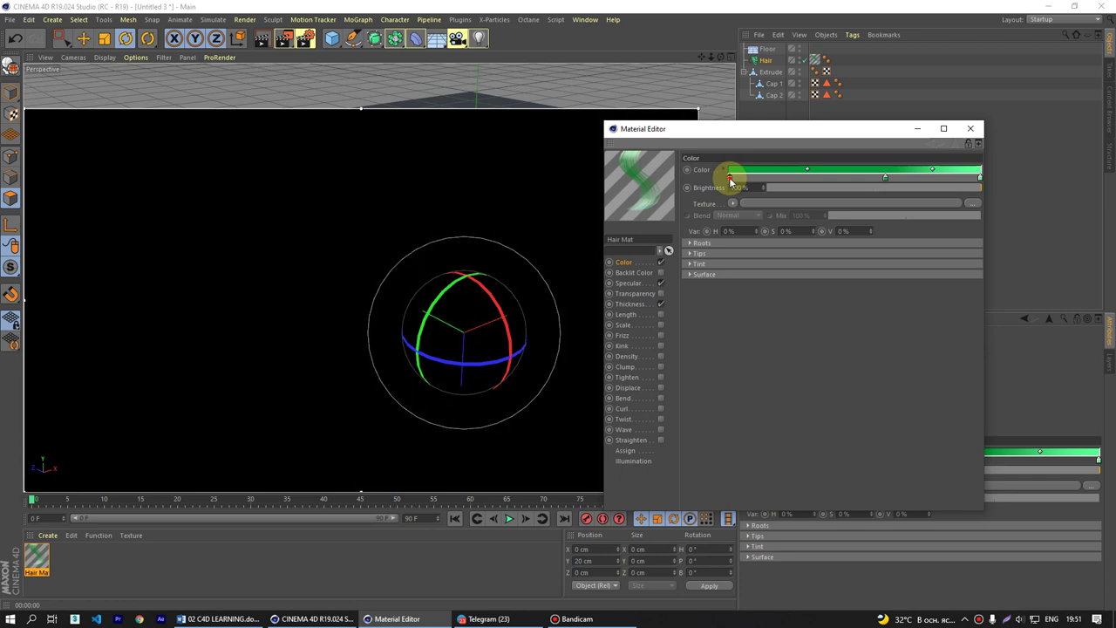
{"action": "double_click", "coordinate": [733, 177]}
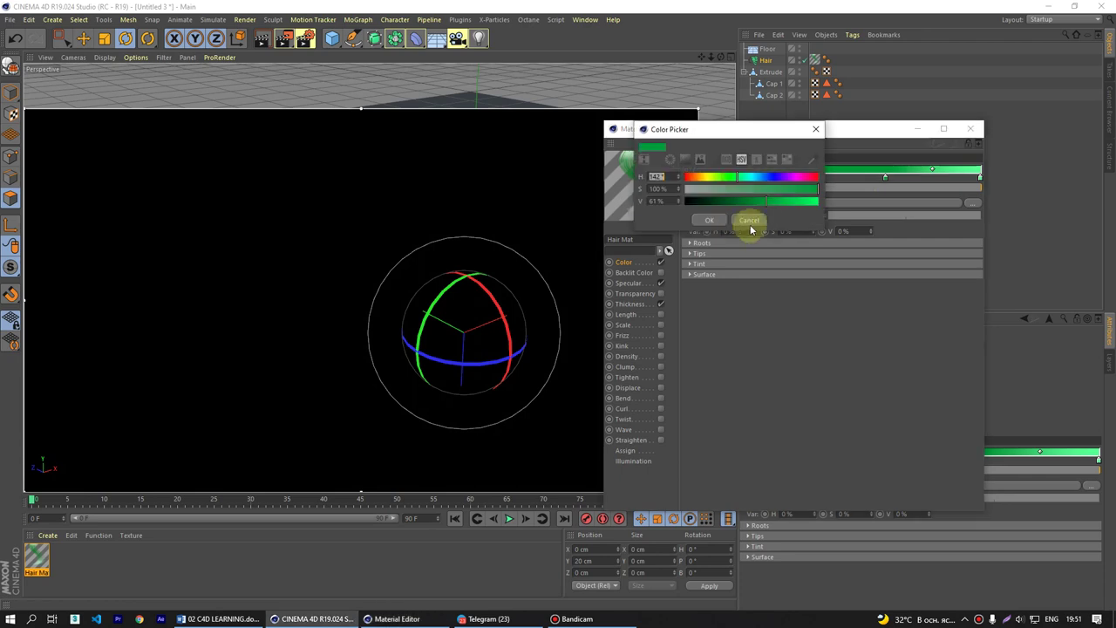
{"action": "left_click_drag", "start_coordinate": [727, 202], "coordinate": [729, 200]}
{"action": "left_click", "coordinate": [709, 220]}
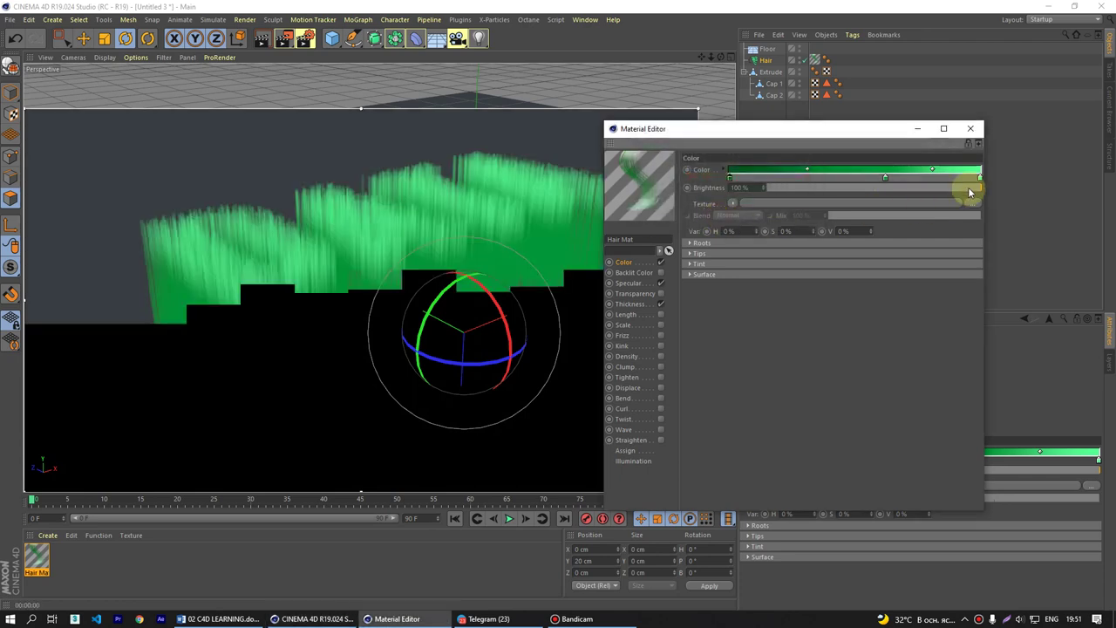
{"action": "left_click_drag", "start_coordinate": [885, 177], "coordinate": [1029, 179]}
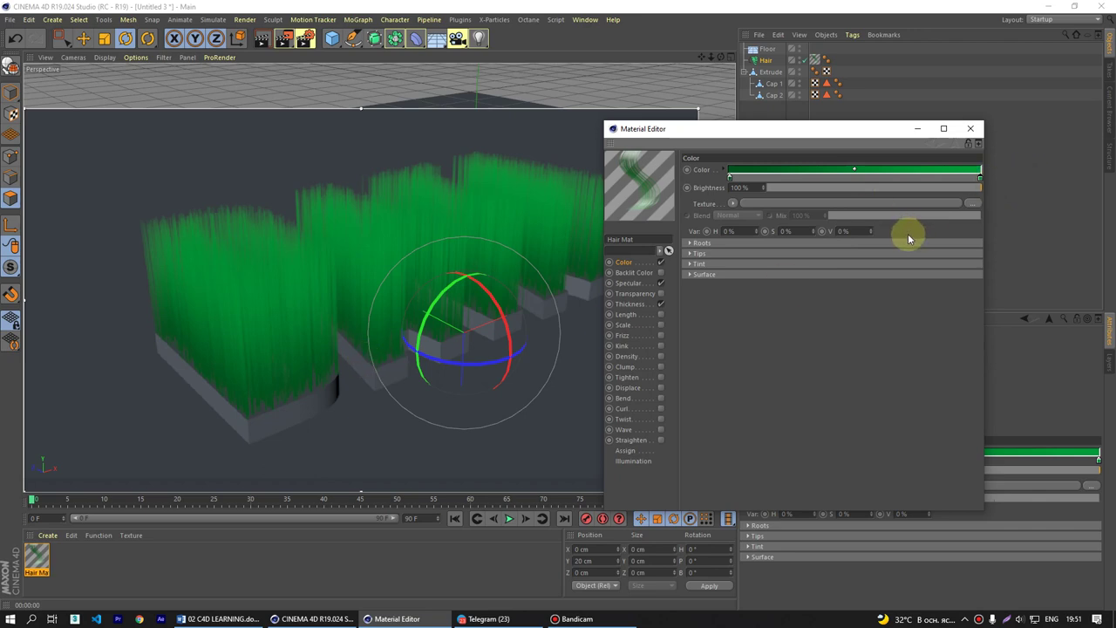
{"action": "left_click", "coordinate": [974, 129]}
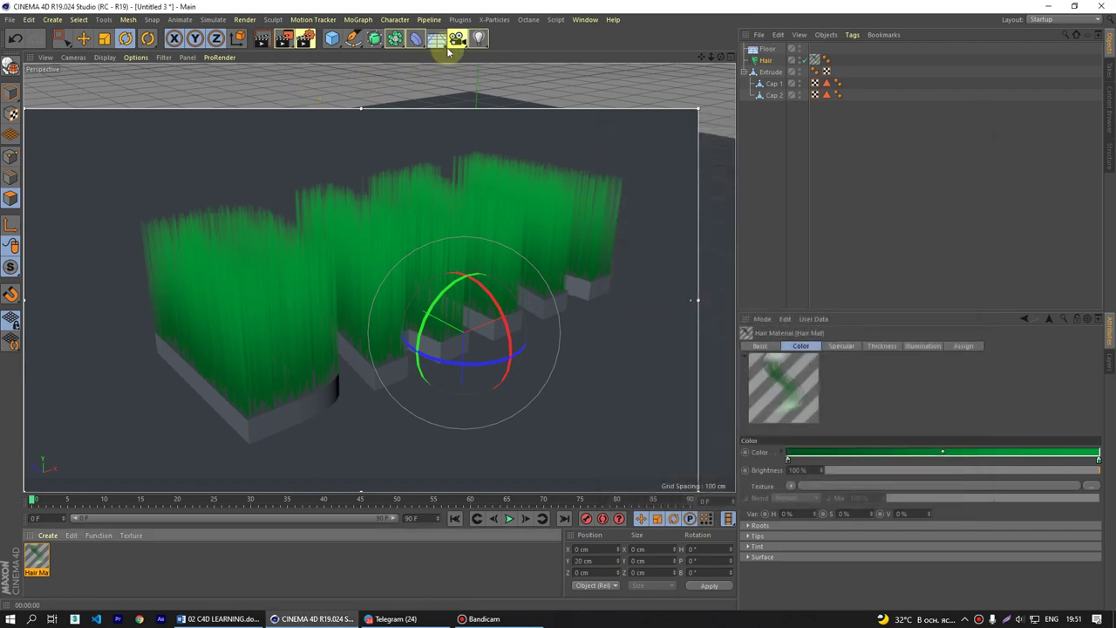
- Add a second light, Light.1, and move it higher above the letters
{"action": "left_click", "coordinate": [479, 39]}
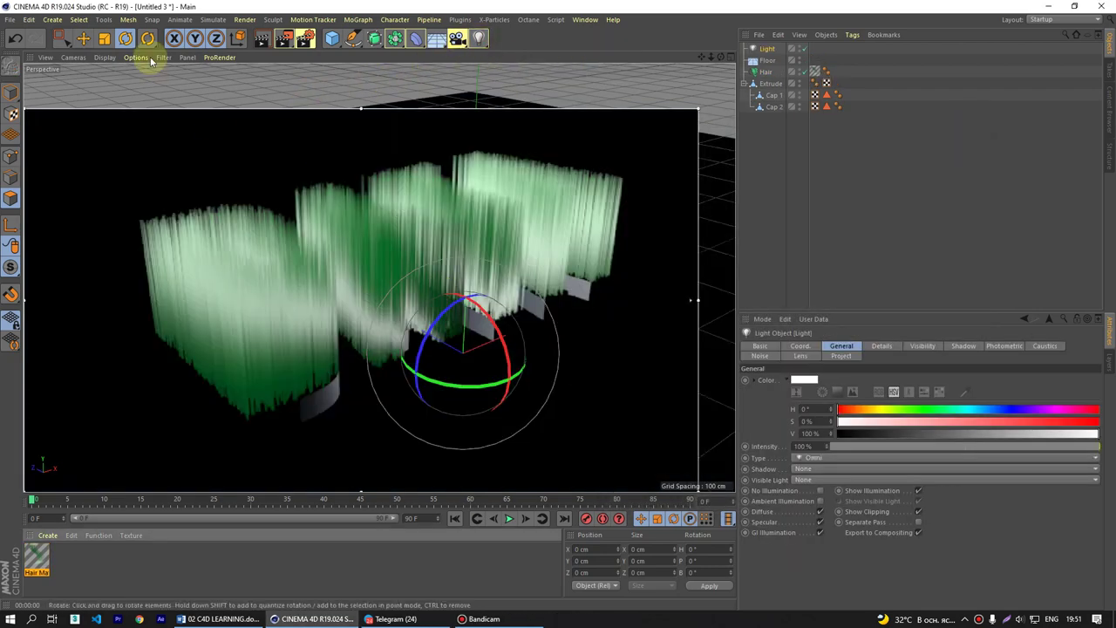
{"action": "left_click", "coordinate": [83, 40]}
{"action": "left_click_drag", "start_coordinate": [486, 270], "coordinate": [144, 130]}
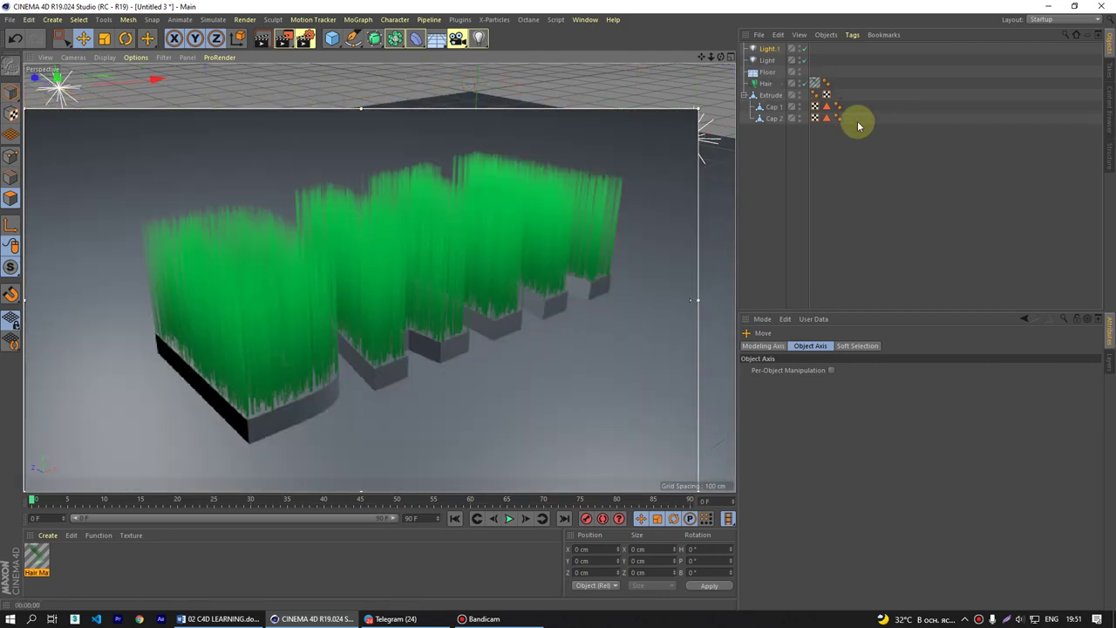
- Set both lights' Shadow to Shadow Maps (Soft) and render the view
{"action": "left_click", "coordinate": [768, 55]}
{"action": "left_click", "coordinate": [769, 50]}
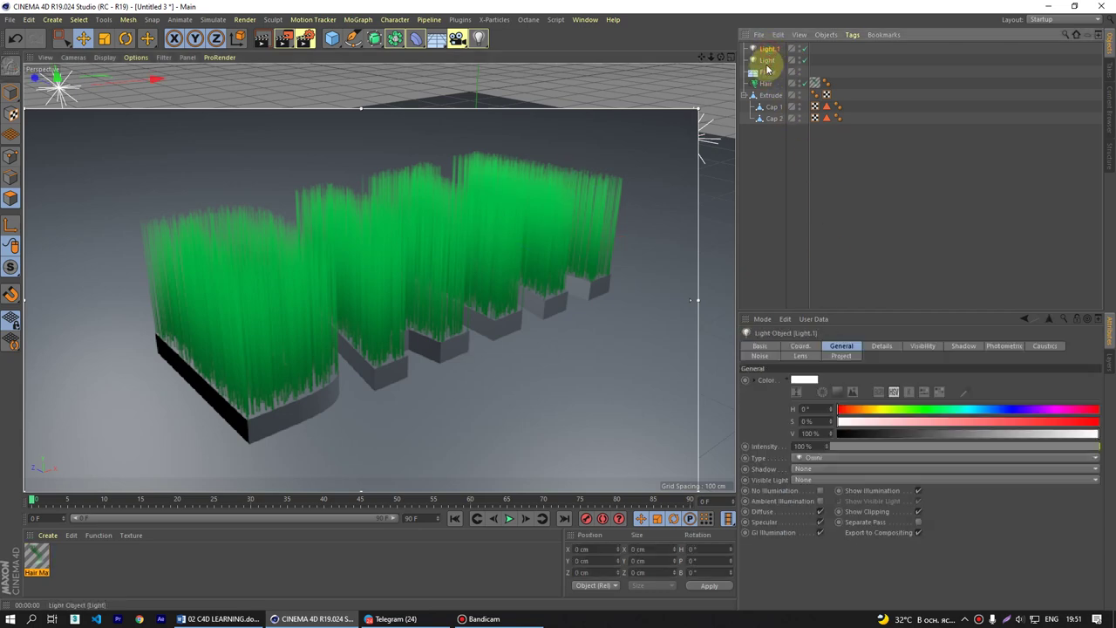
{"action": "left_click", "coordinate": [768, 61], "text": "ctrl"}
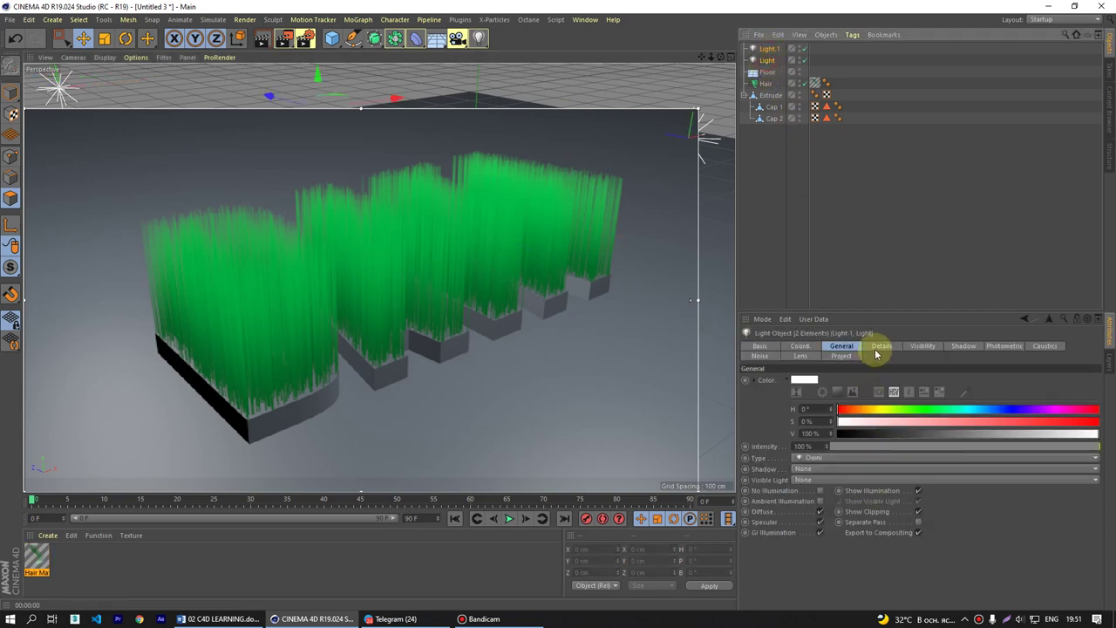
{"action": "left_click", "coordinate": [801, 347]}
{"action": "left_click", "coordinate": [841, 347]}
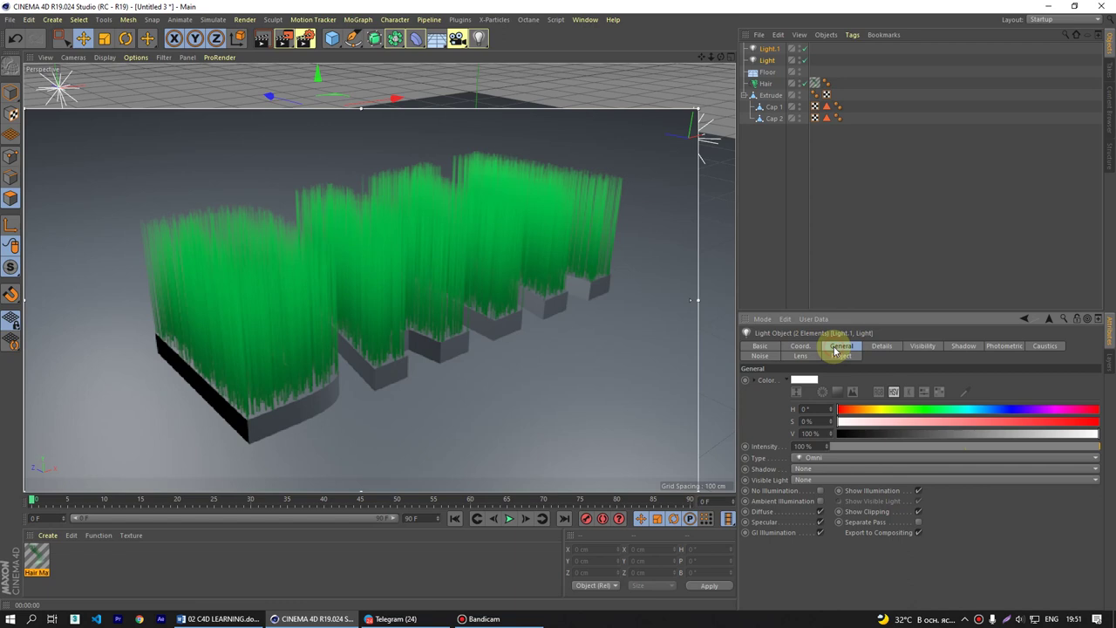
{"action": "left_click", "coordinate": [802, 469]}
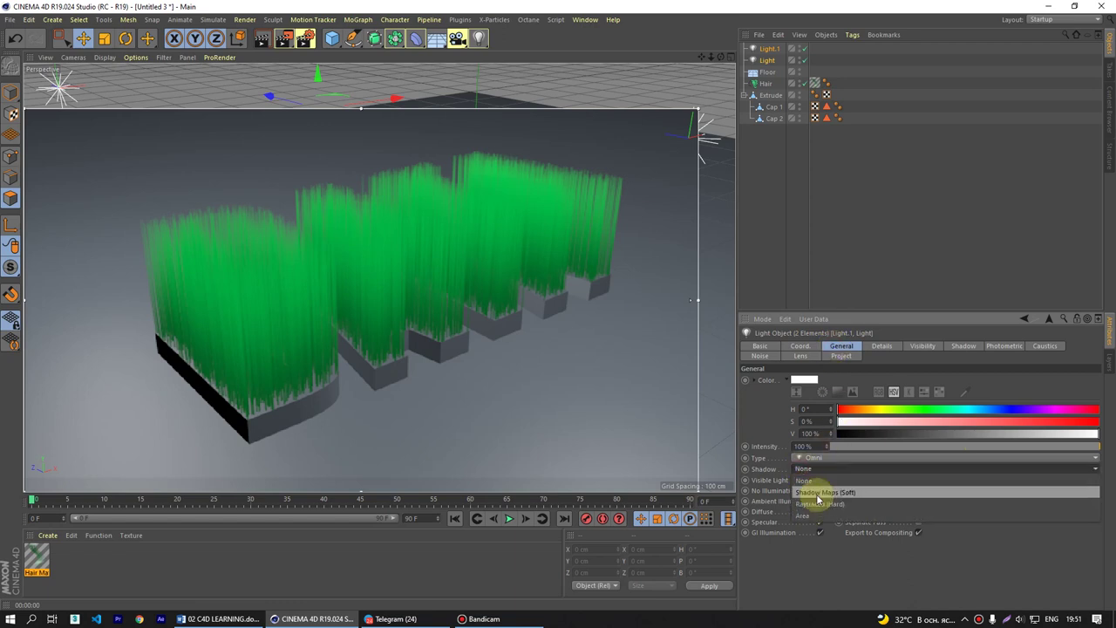
{"action": "left_click", "coordinate": [810, 490]}
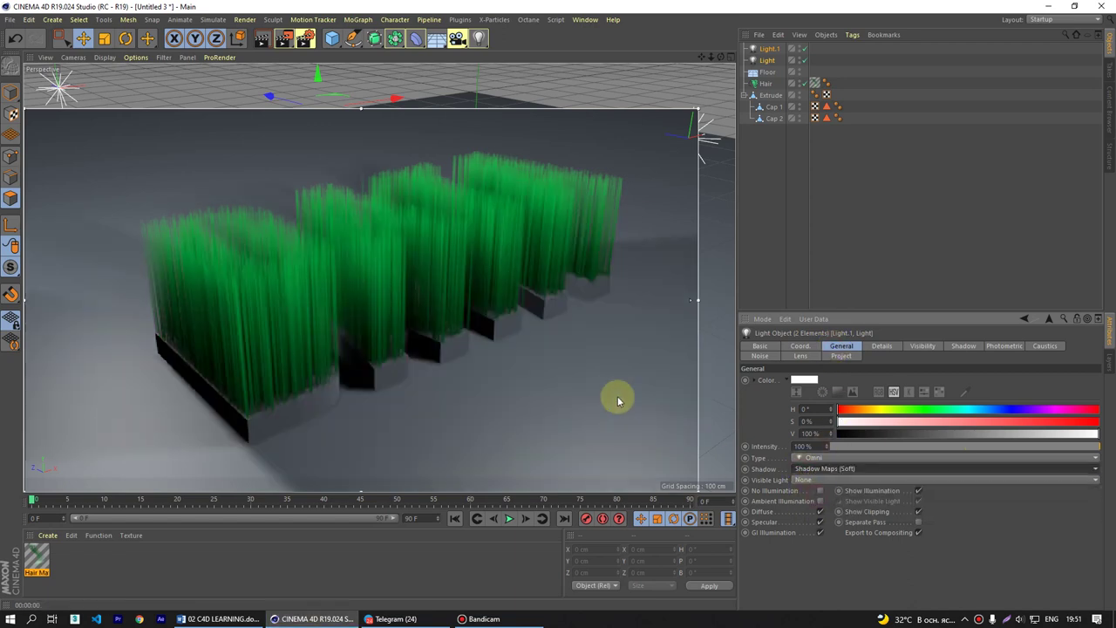
{"action": "key", "text": "ctrl+r"}
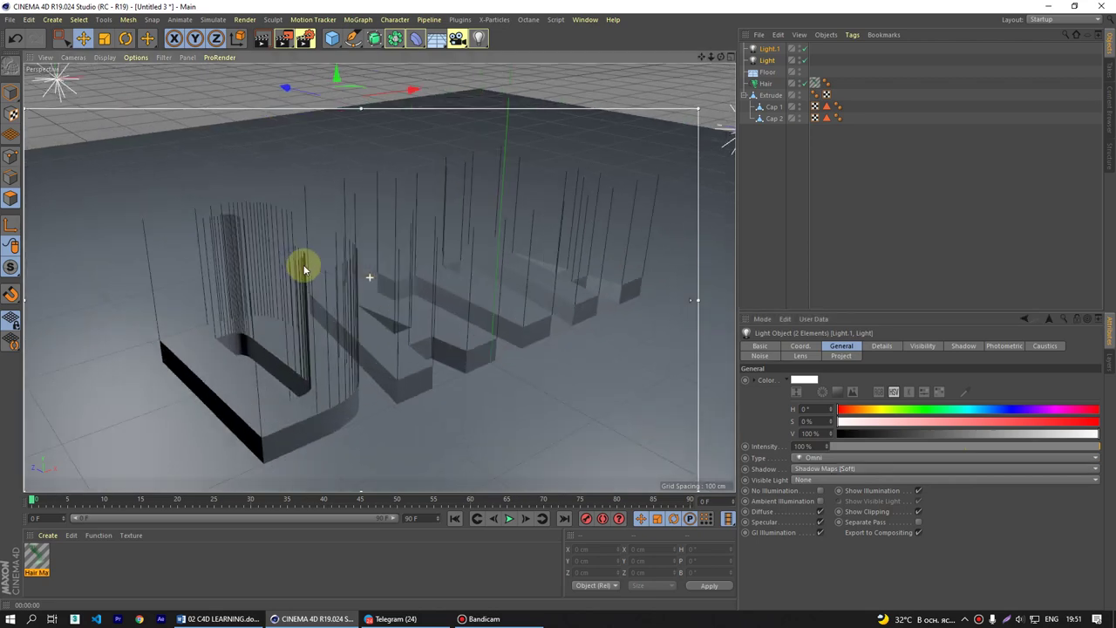
- Briefly open the Hair Mat Material Editor and close it again
{"action": "left_click", "coordinate": [36, 563]}
{"action": "double_click", "coordinate": [37, 563]}
{"action": "left_click_drag", "start_coordinate": [436, 119], "coordinate": [608, 215]}
{"action": "left_click", "coordinate": [626, 202]}
- Change the Hair object's guide length from 30 cm to 70 cm
{"action": "left_click", "coordinate": [766, 82]}
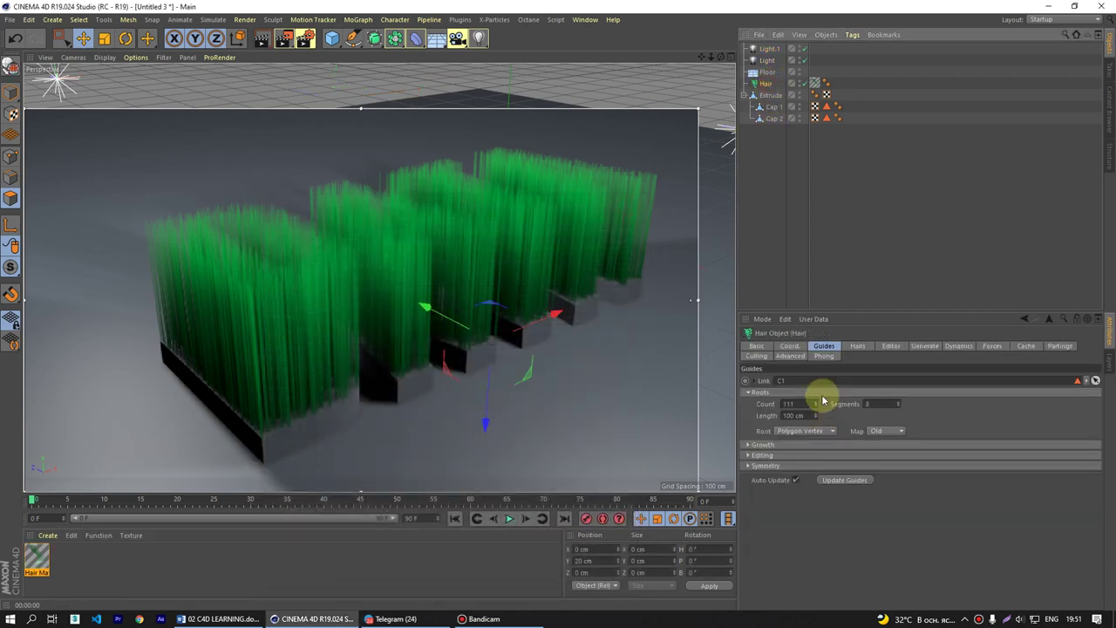
{"action": "left_click", "coordinate": [853, 349]}
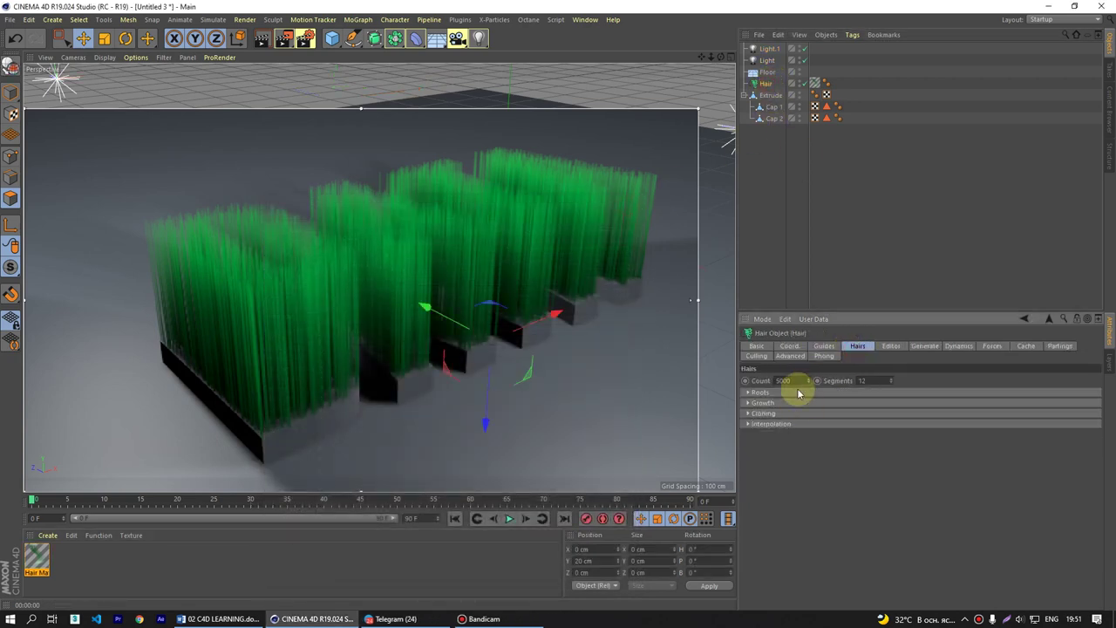
{"action": "left_click", "coordinate": [890, 345]}
{"action": "left_click", "coordinate": [826, 346]}
{"action": "left_click", "coordinate": [865, 349]}
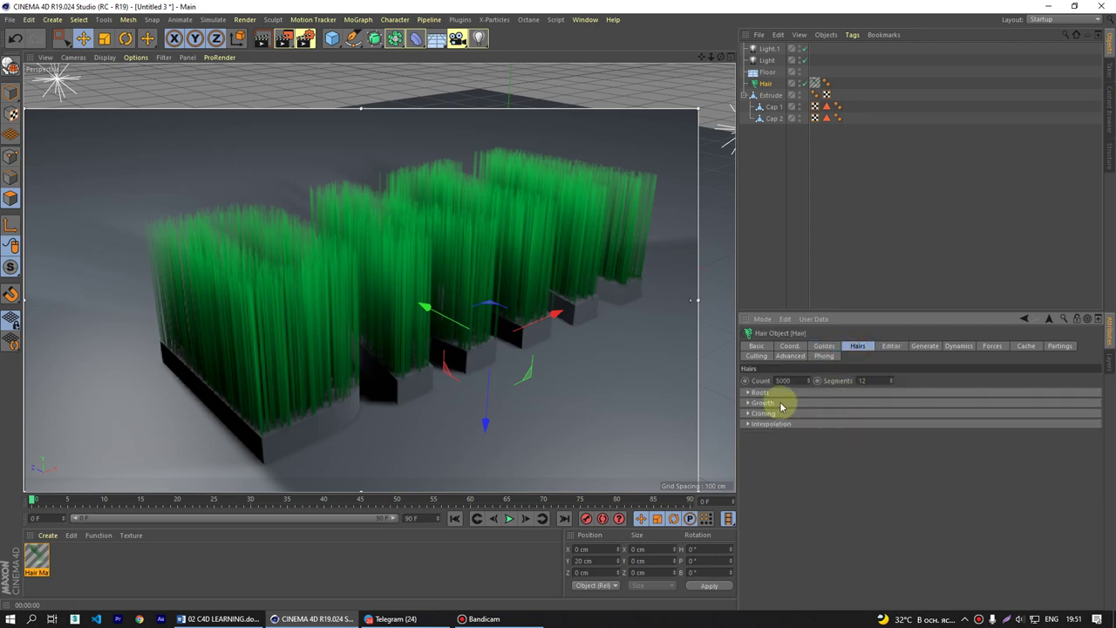
{"action": "left_click", "coordinate": [824, 346]}
{"action": "left_click", "coordinate": [809, 414]}
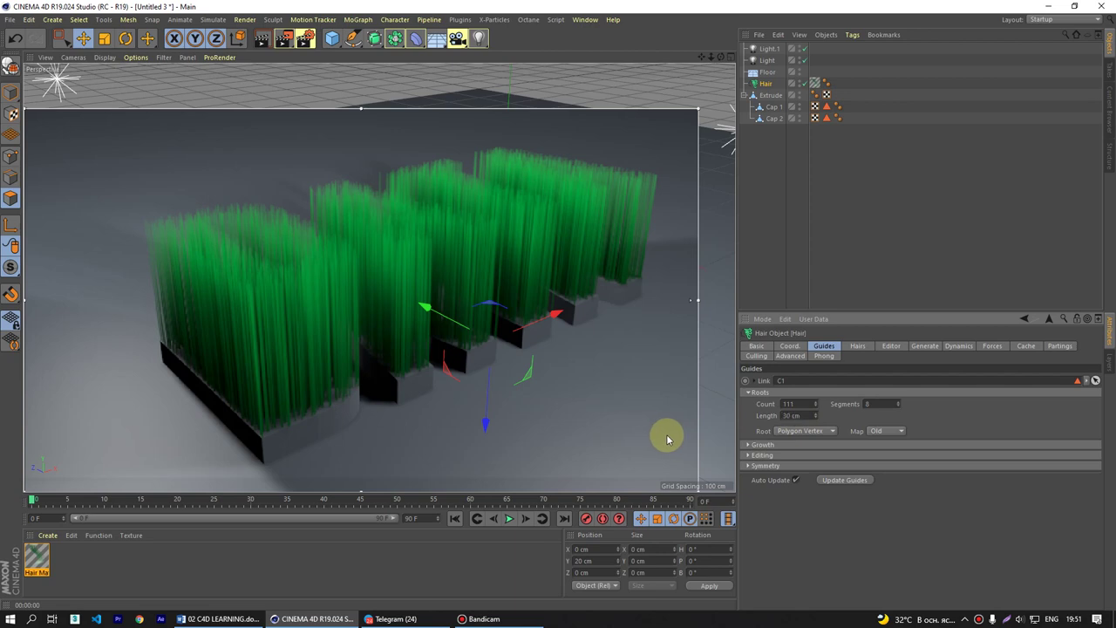
{"action": "left_click", "coordinate": [809, 415]}
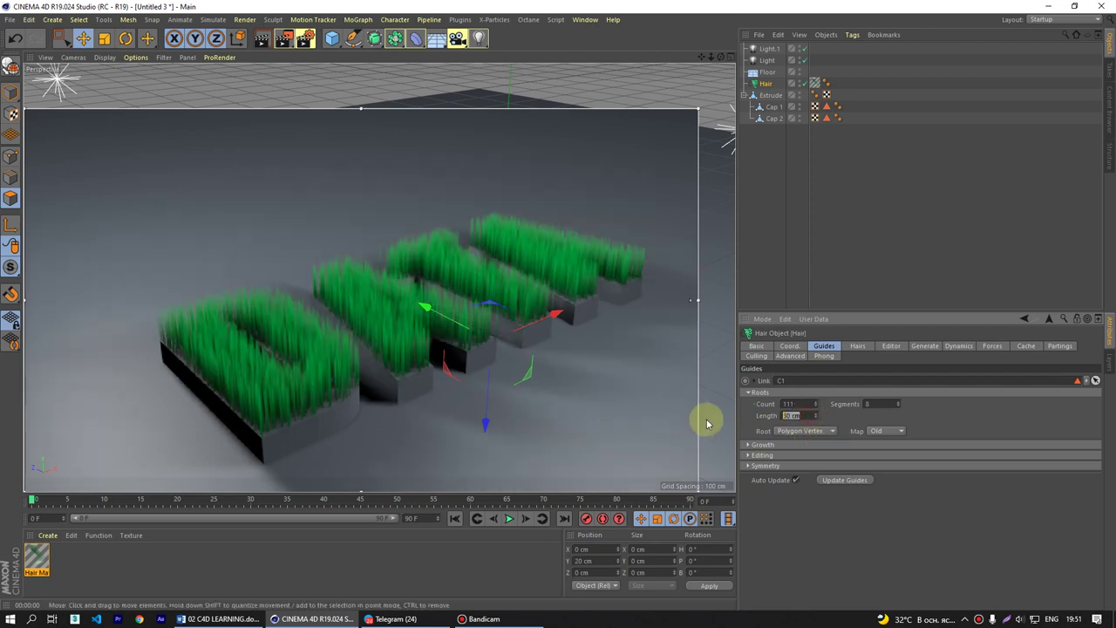
{"action": "type", "text": "70"}
{"action": "key", "text": "Return"}
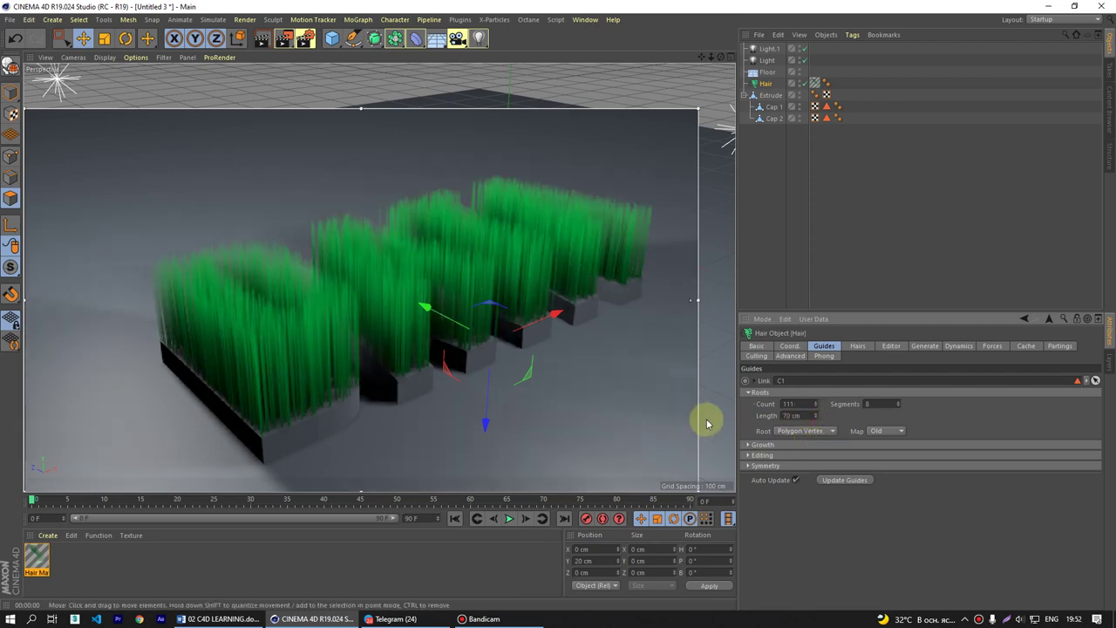
- Reopen Hair Mat in the Material Editor and move the window off the letters
{"action": "scroll", "coordinate": [309, 311], "scroll_direction": "up", "scroll_amount": 3}
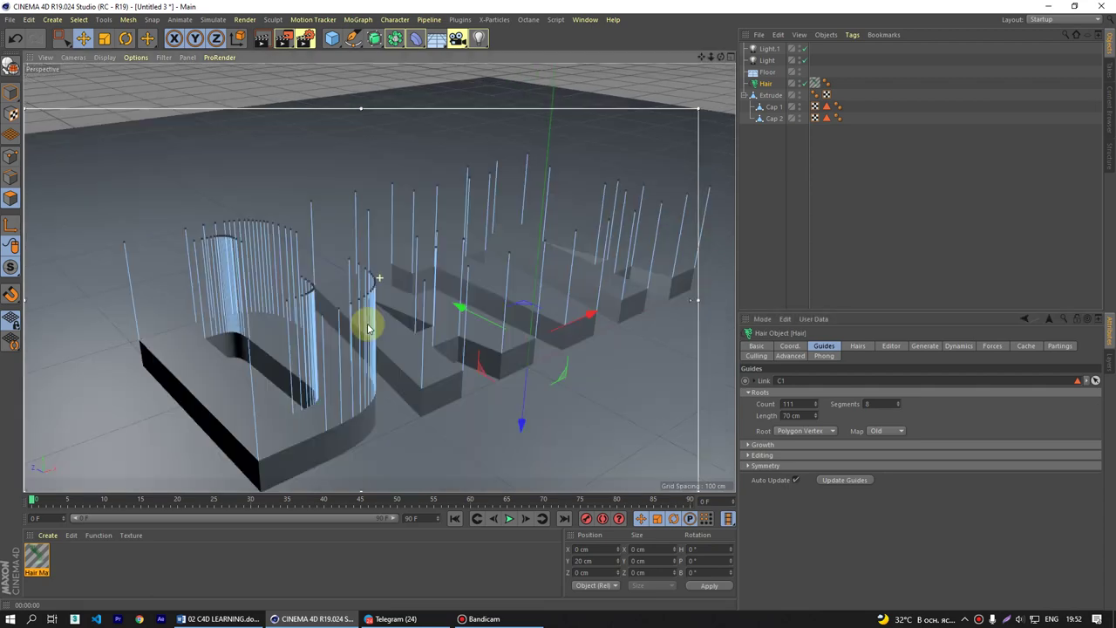
{"action": "left_click_drag", "start_coordinate": [379, 336], "coordinate": [399, 319], "text": "alt"}
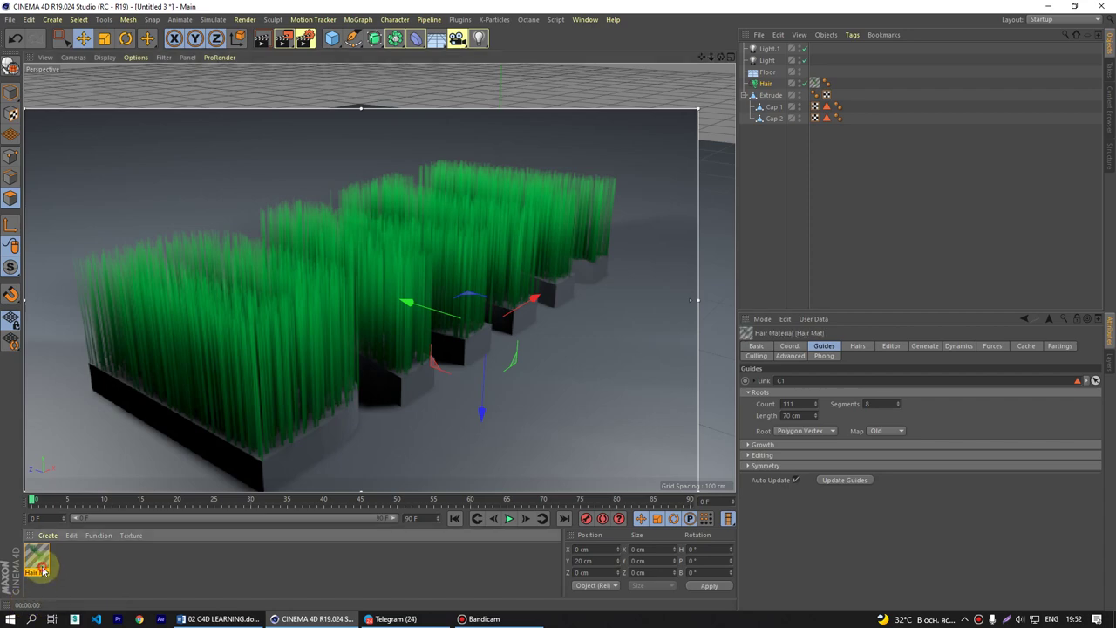
{"action": "double_click", "coordinate": [37, 558]}
{"action": "left_click_drag", "start_coordinate": [404, 87], "coordinate": [865, 137]}
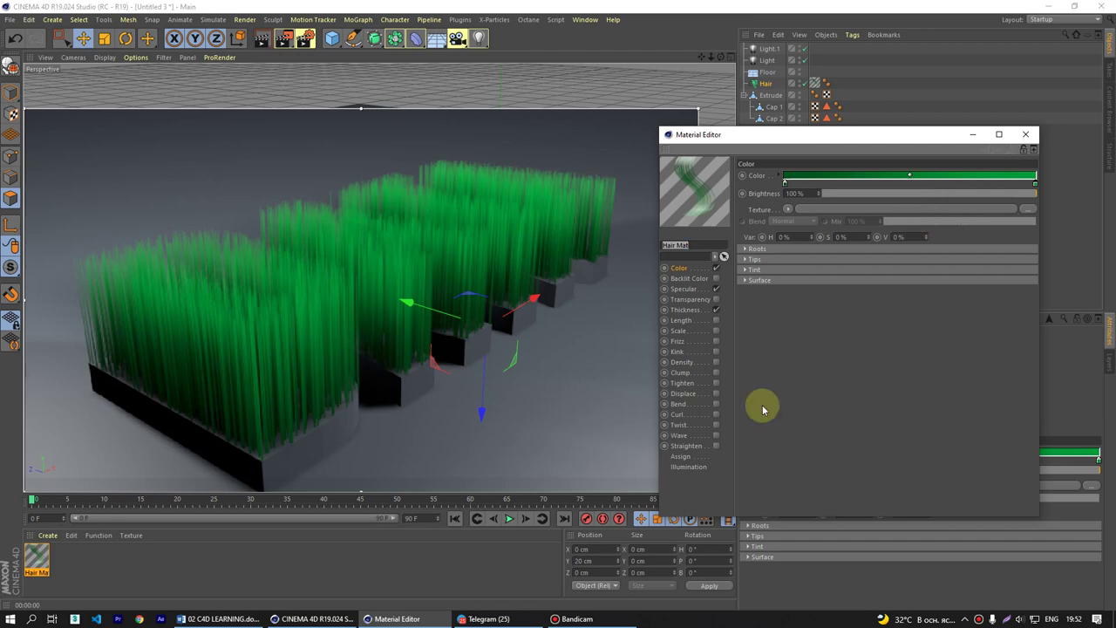
- Launch Chrome with a saved profile and search Google for 'grass texture'
{"action": "left_click", "coordinate": [141, 619]}
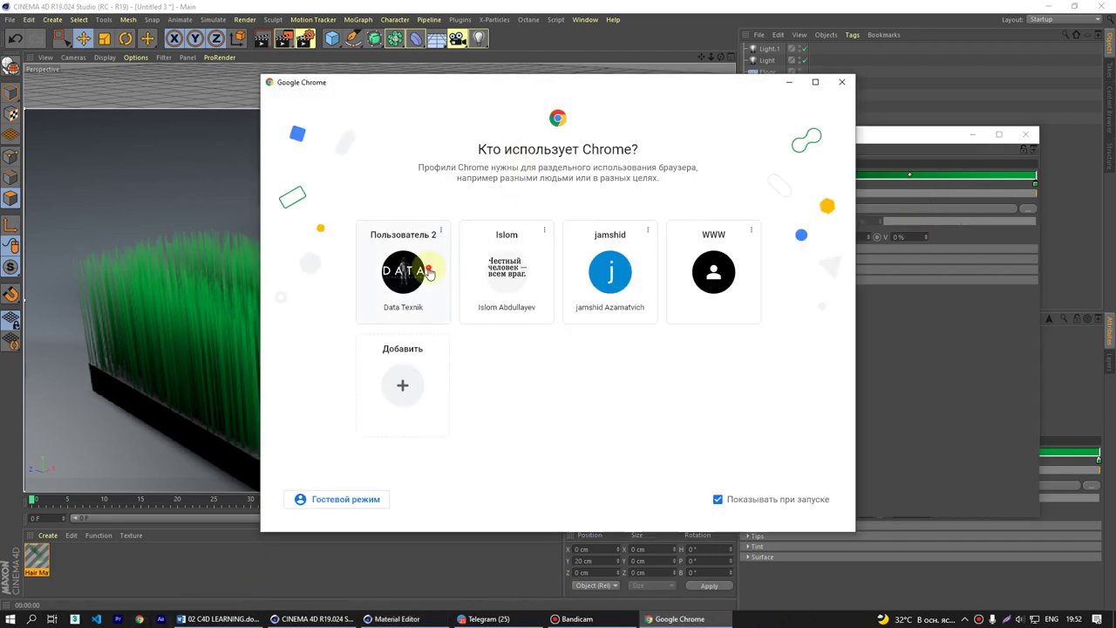
{"action": "left_click", "coordinate": [428, 273]}
{"action": "left_click", "coordinate": [529, 41]}
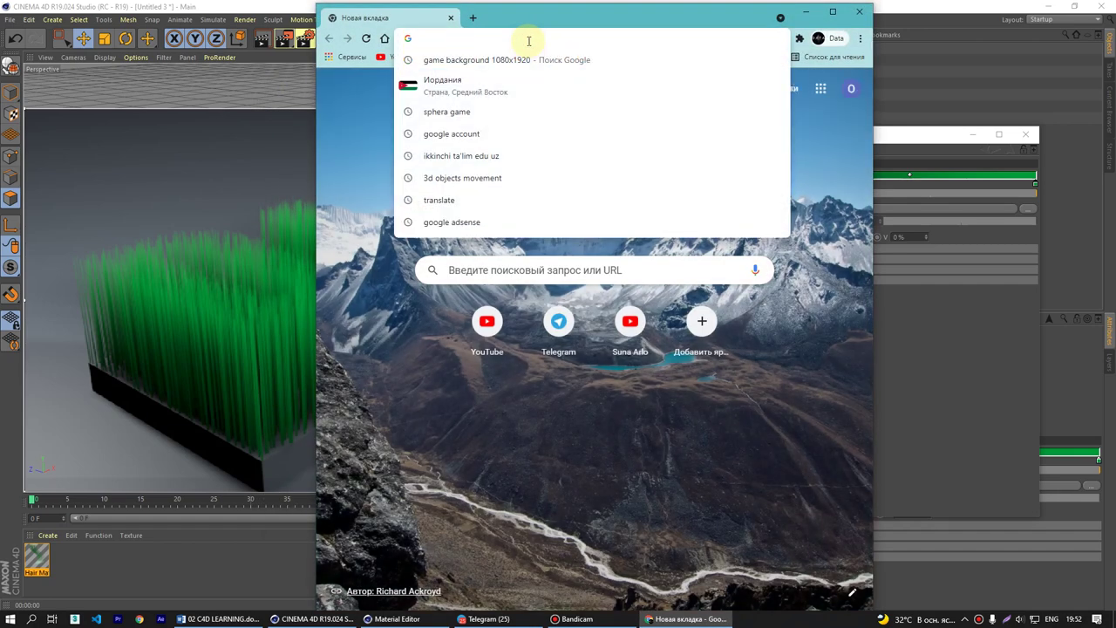
{"action": "type", "text": "i"}
{"action": "key", "text": "BackSpace"}
{"action": "key", "text": "BackSpace"}
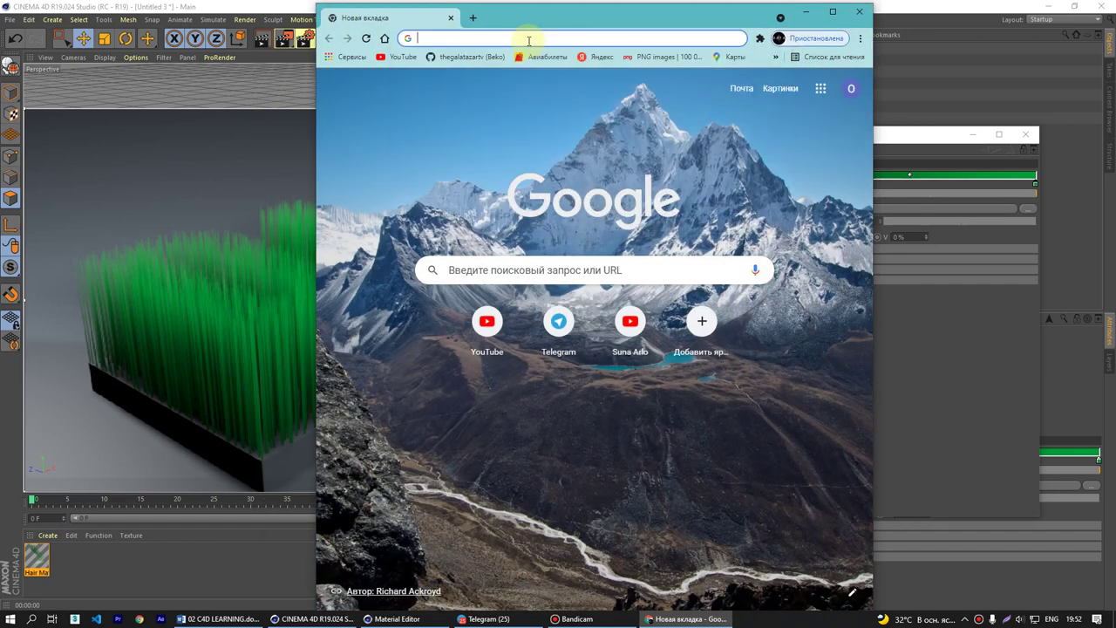
{"action": "type", "text": "lef"}
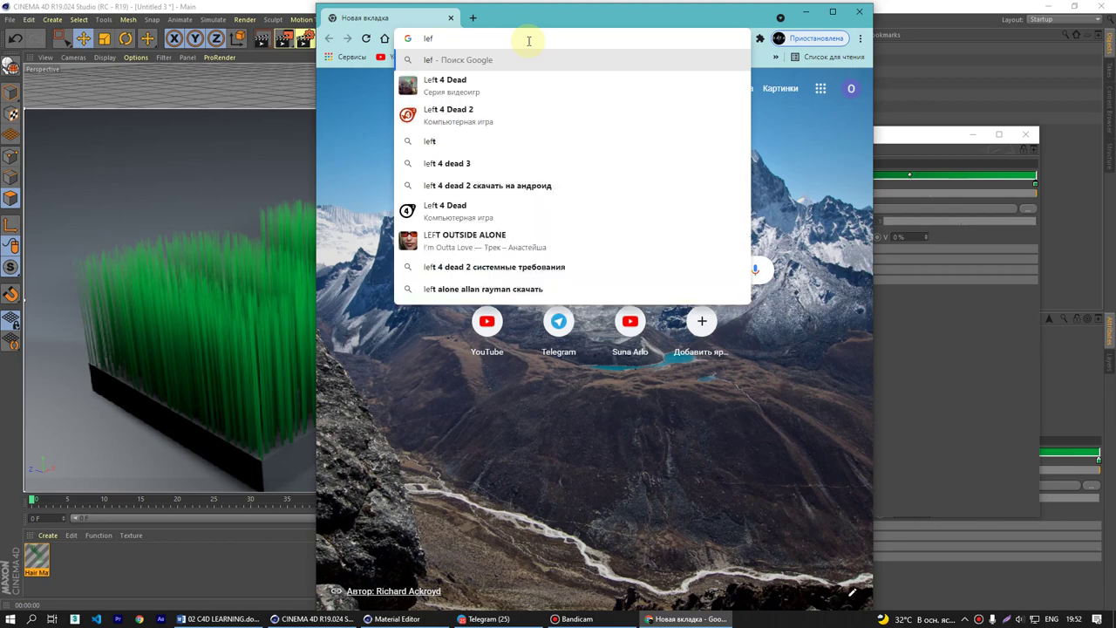
{"action": "key", "text": "BackSpace"}
{"action": "key", "text": "BackSpace"}
{"action": "key", "text": "BackSpace"}
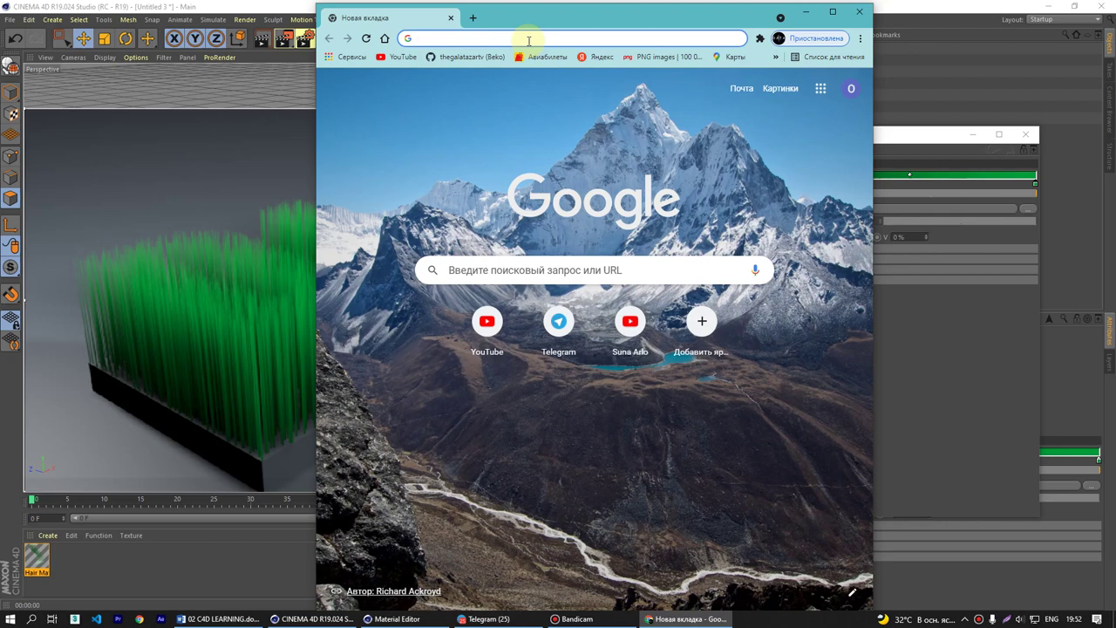
{"action": "type", "text": "grass"}
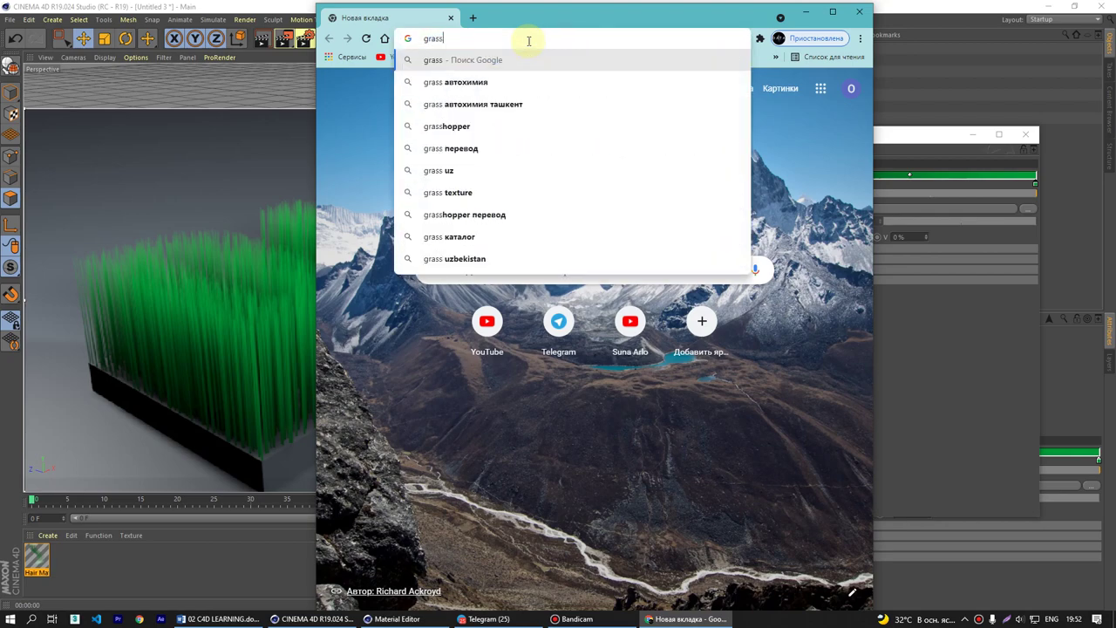
{"action": "type", "text": " te"}
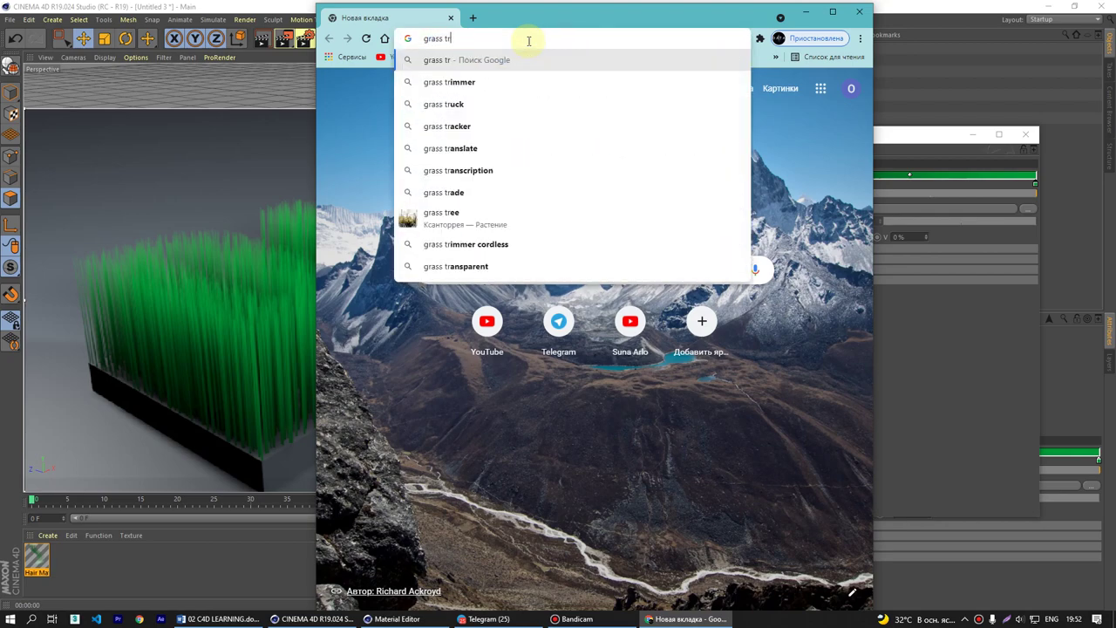
{"action": "key", "text": "Down"}
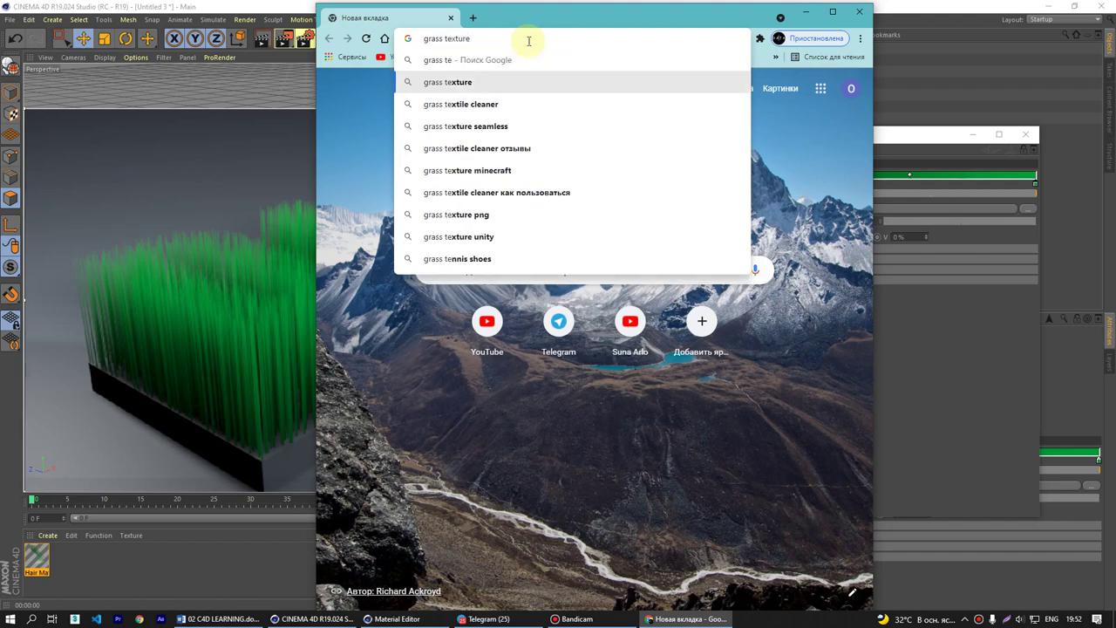
{"action": "key", "text": "Return"}
{"action": "scroll", "coordinate": [639, 314], "scroll_direction": "down", "scroll_amount": 3}
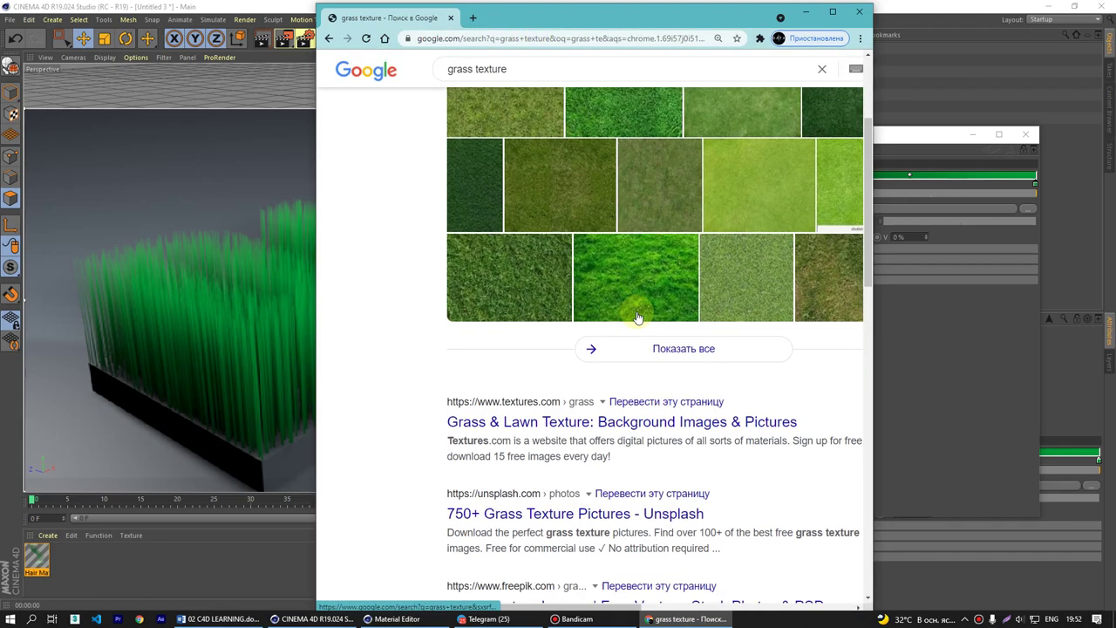
{"action": "scroll", "coordinate": [637, 316], "scroll_direction": "up", "scroll_amount": 3}
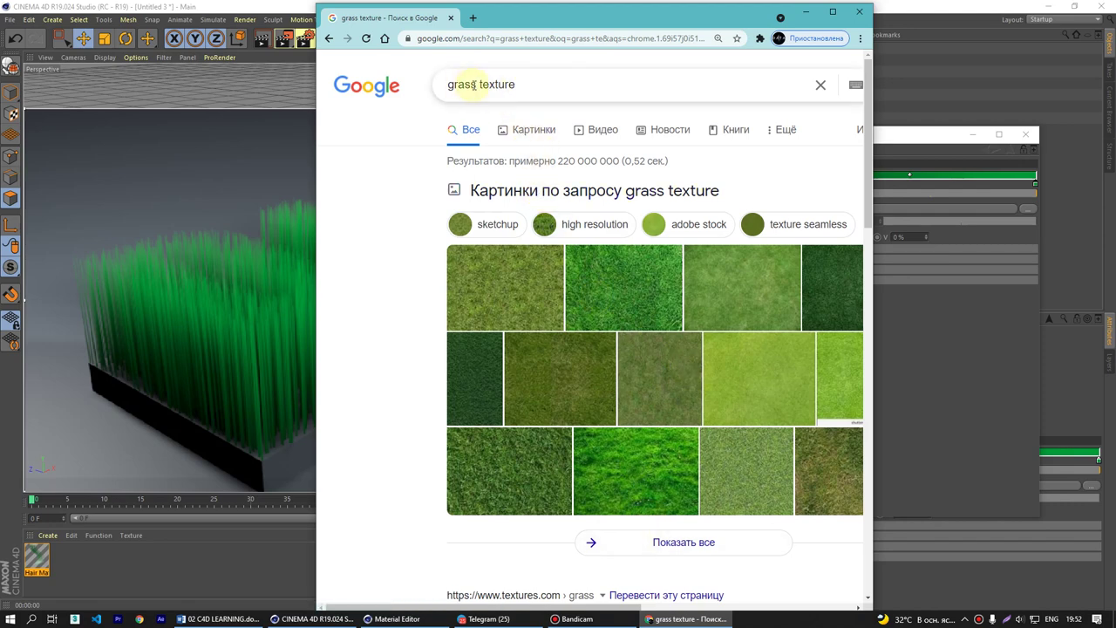
- Revise the query through 'lees', 'lis' and 'list' texture searches
{"action": "key", "text": "Delete"}
{"action": "key", "text": "Delete"}
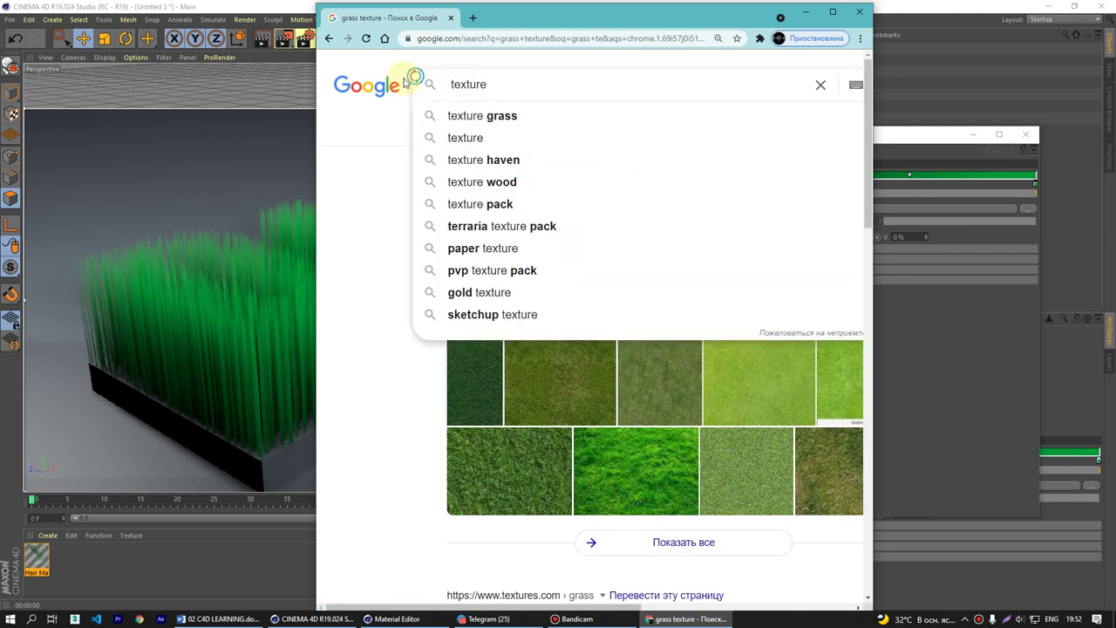
{"action": "type", "text": "lees"}
{"action": "key", "text": "Return"}
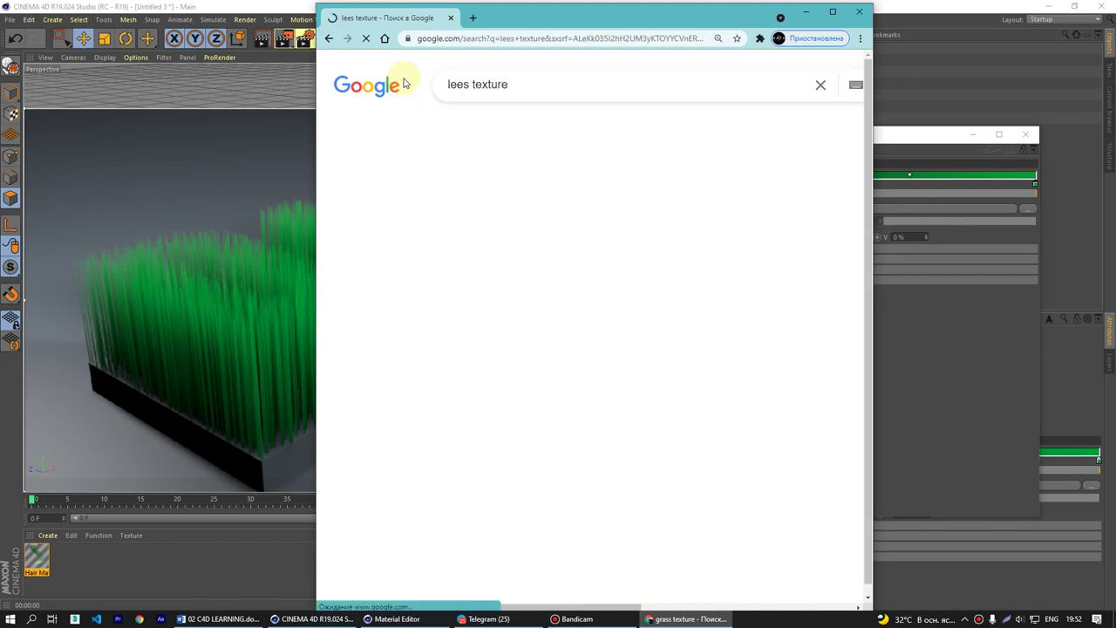
{"action": "left_click", "coordinate": [465, 87]}
{"action": "key", "text": "BackSpace"}
{"action": "key", "text": "BackSpace"}
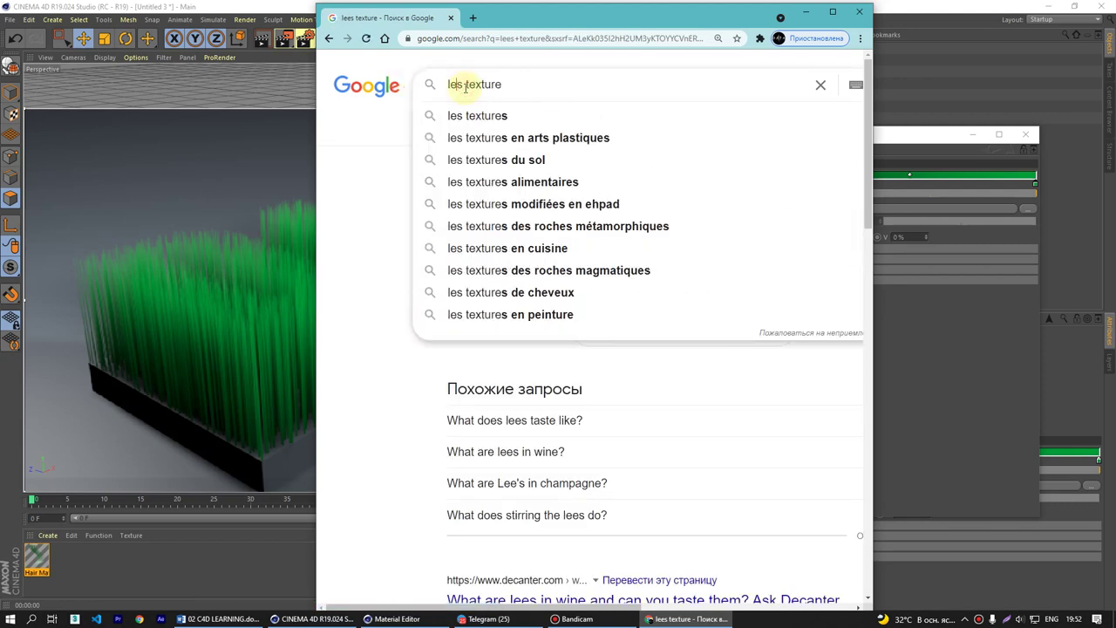
{"action": "type", "text": "i"}
{"action": "key", "text": "Return"}
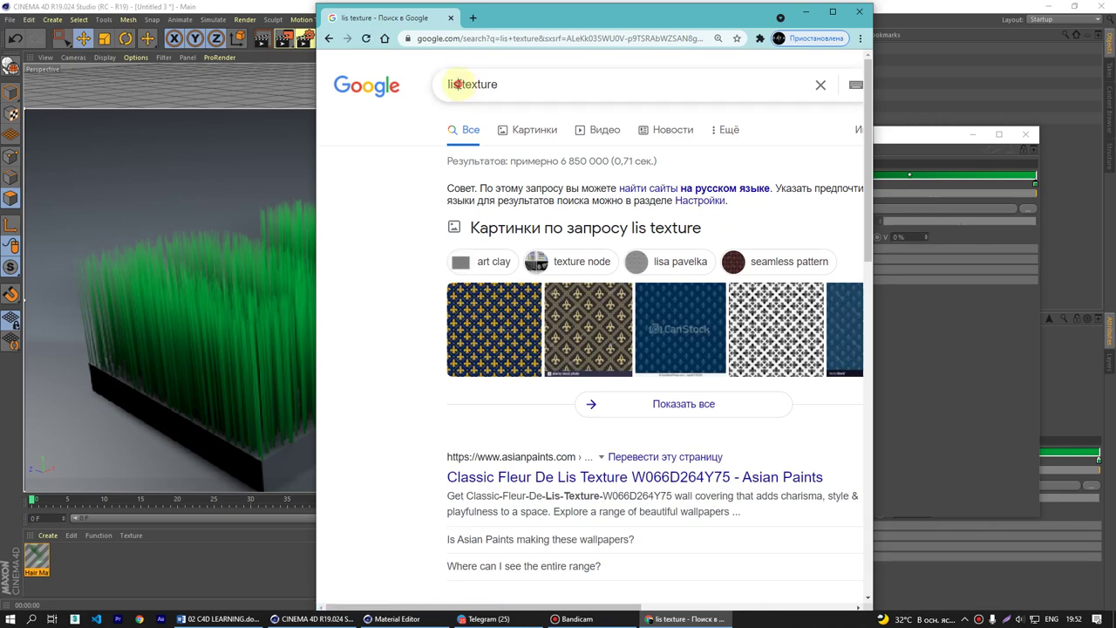
{"action": "left_click", "coordinate": [460, 83]}
{"action": "type", "text": "t"}
{"action": "key", "text": "Return"}
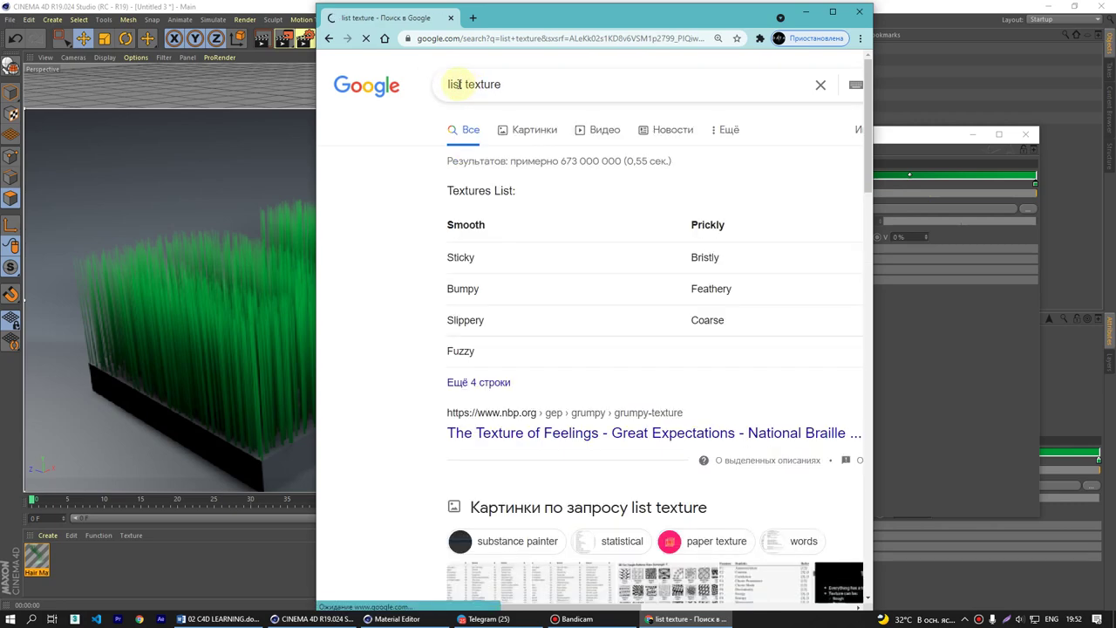
{"action": "scroll", "coordinate": [617, 245], "scroll_direction": "down", "scroll_amount": 2}
{"action": "scroll", "coordinate": [617, 244], "scroll_direction": "down", "scroll_amount": 3}
{"action": "scroll", "coordinate": [615, 242], "scroll_direction": "up", "scroll_amount": 6}
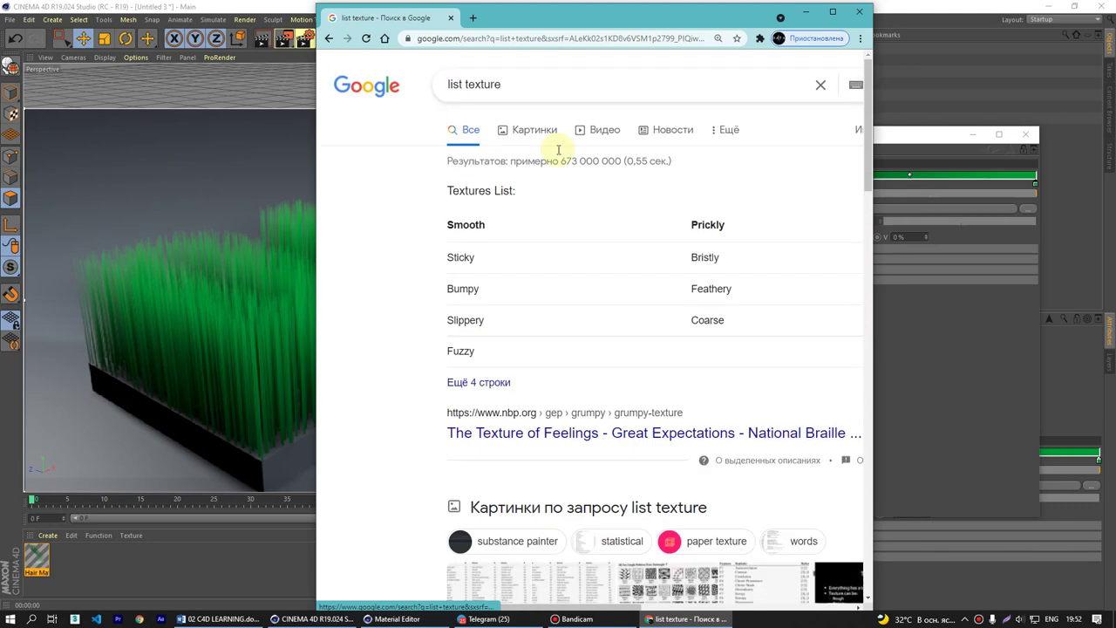
- Search for 'leaf texture' from the suggestions, then close Chrome
{"action": "left_click_drag", "start_coordinate": [463, 83], "coordinate": [356, 88]}
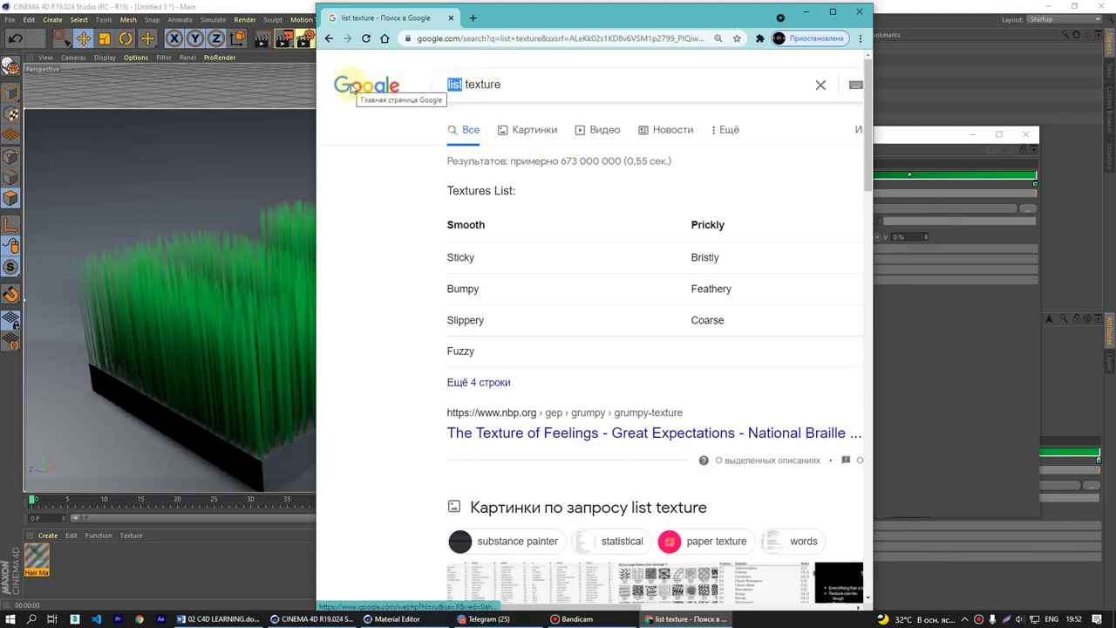
{"action": "type", "text": "le"}
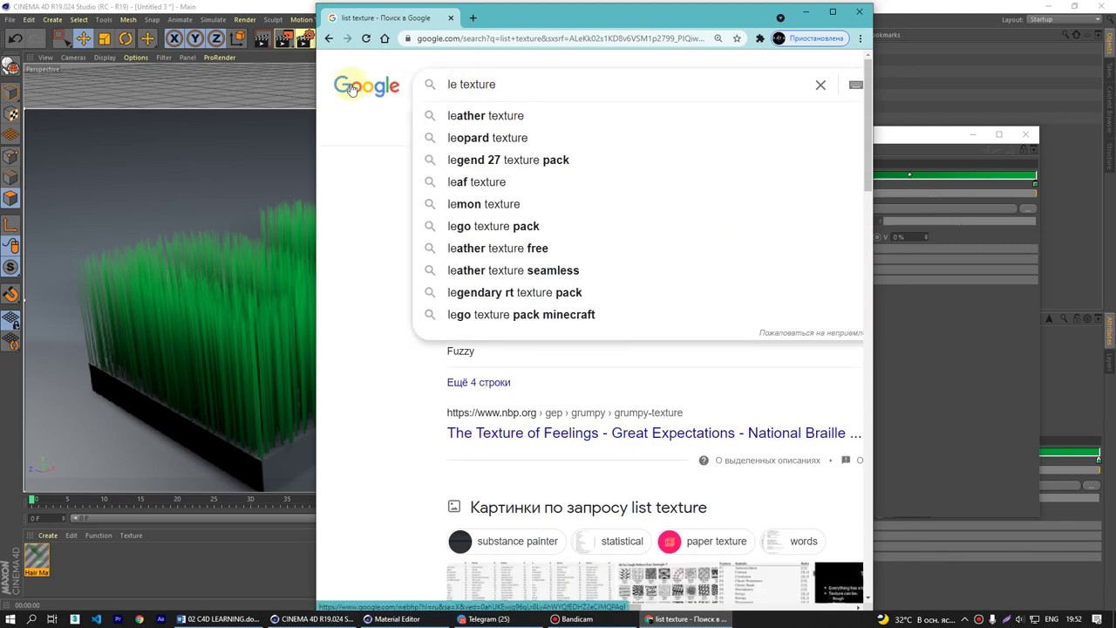
{"action": "key", "text": "Down"}
{"action": "key", "text": "Down"}
{"action": "key", "text": "Down"}
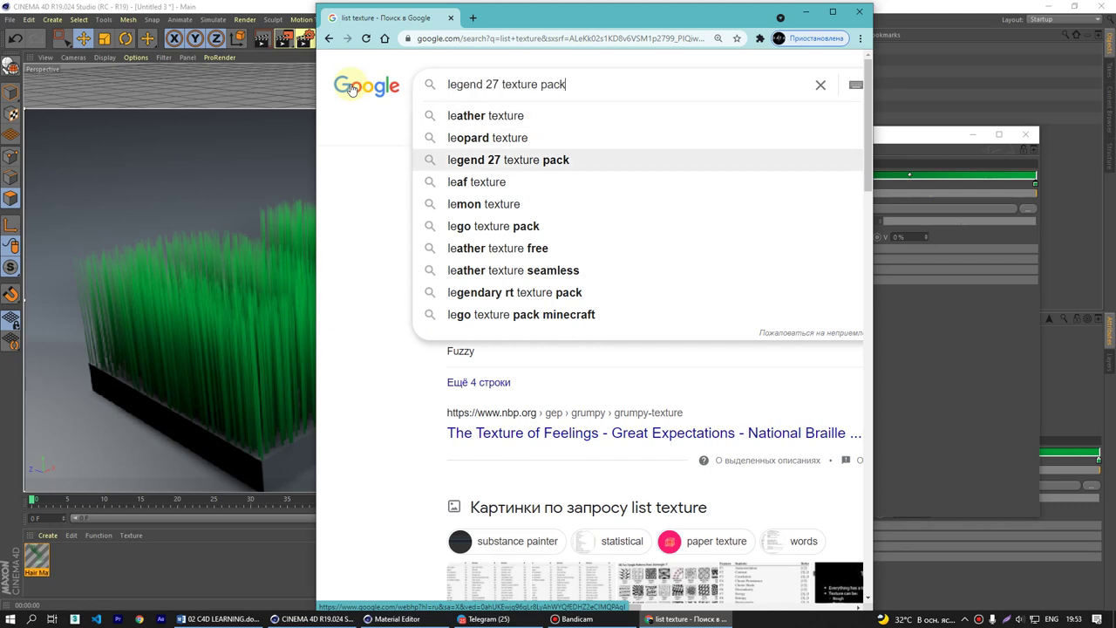
{"action": "key", "text": "Down"}
{"action": "key", "text": "Return"}
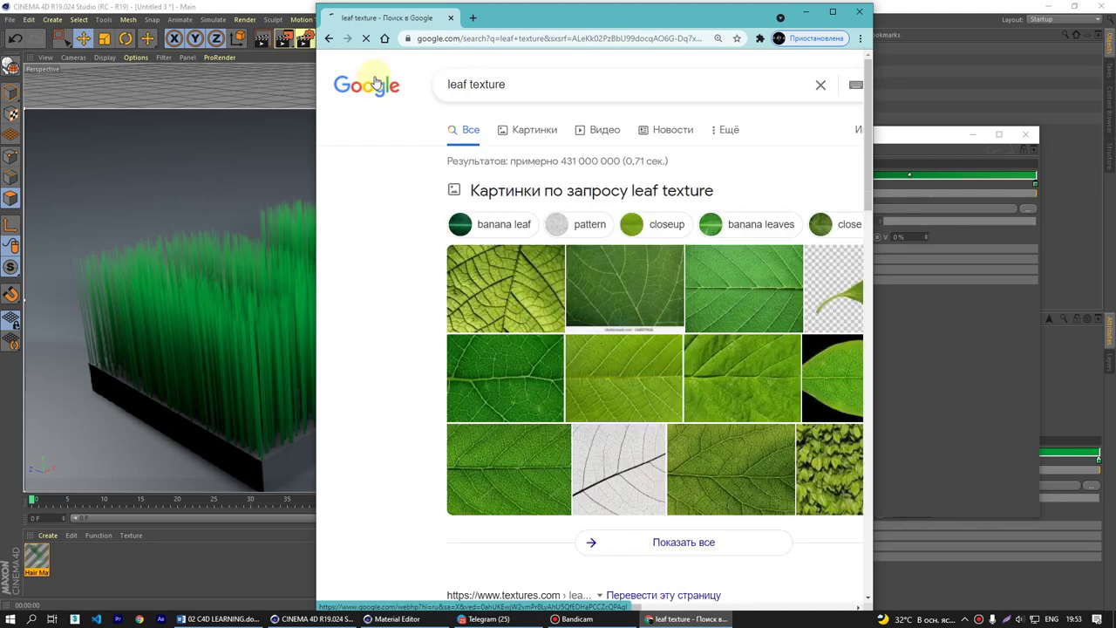
{"action": "left_click_drag", "start_coordinate": [588, 22], "coordinate": [549, 25]}
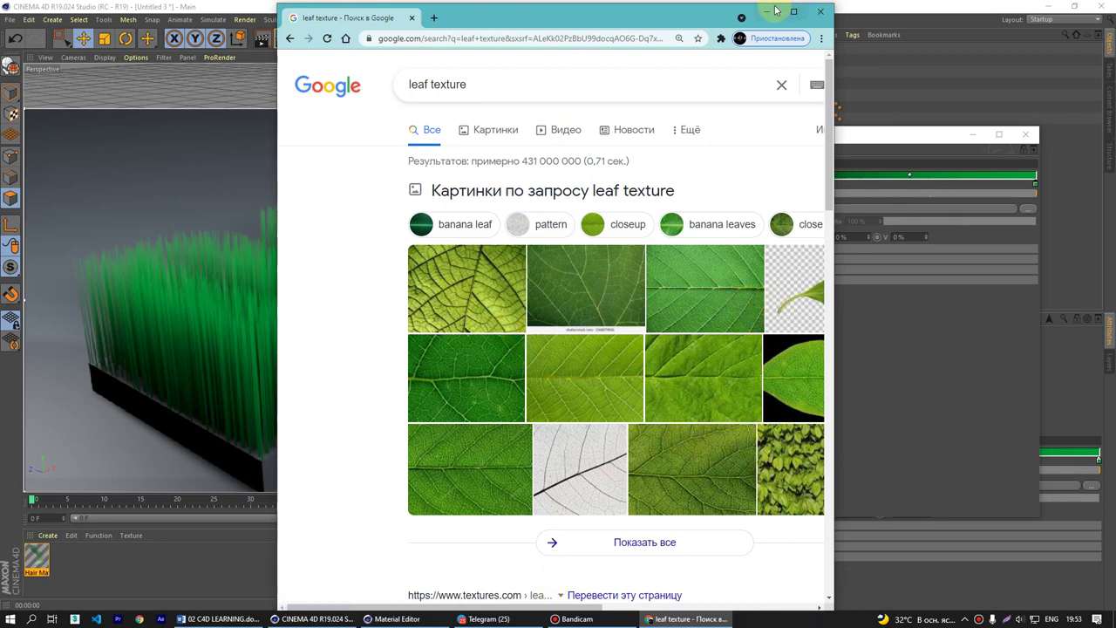
{"action": "left_click", "coordinate": [820, 11]}
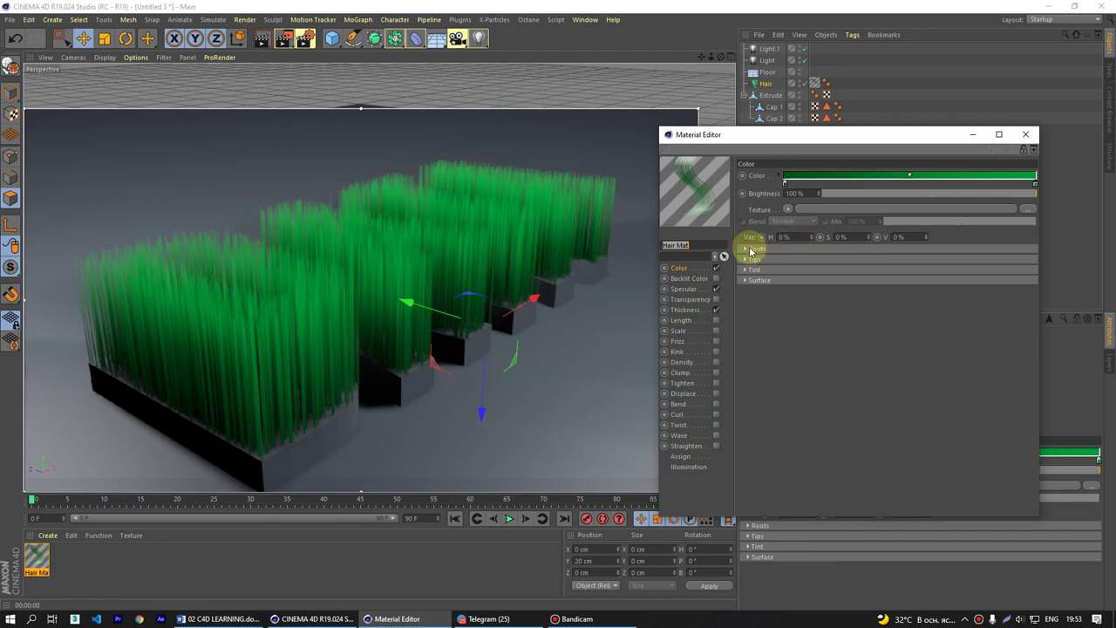
- Review the Roots, Tips, Tint, Surface and Backlit colour settings, then bring up Specular
{"action": "left_click", "coordinate": [746, 248]}
{"action": "left_click", "coordinate": [744, 287]}
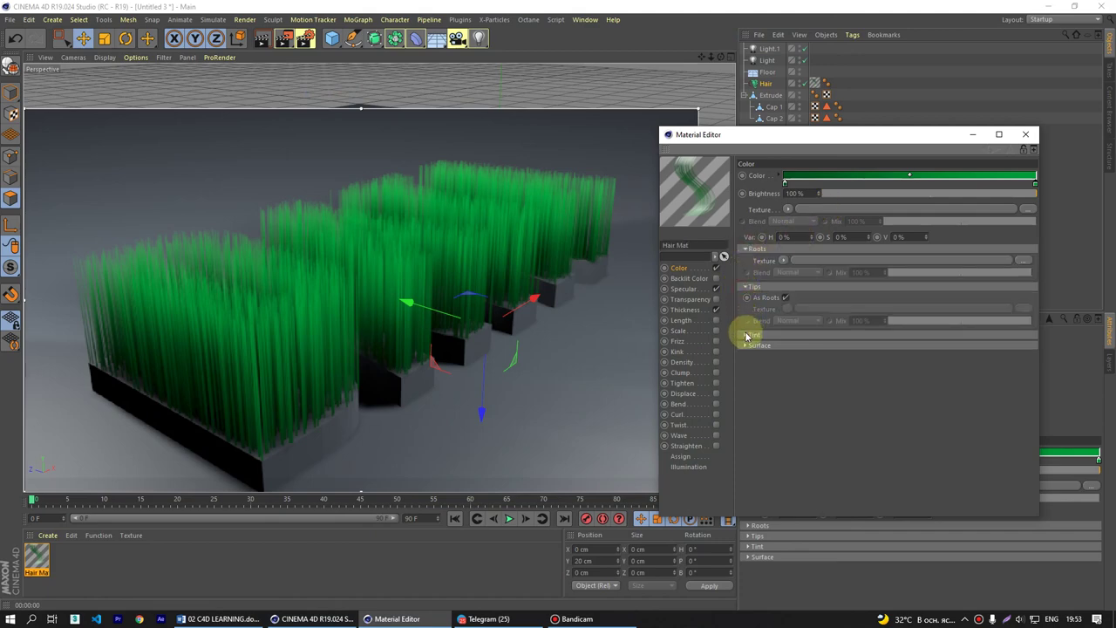
{"action": "left_click", "coordinate": [747, 334]}
{"action": "left_click", "coordinate": [745, 384]}
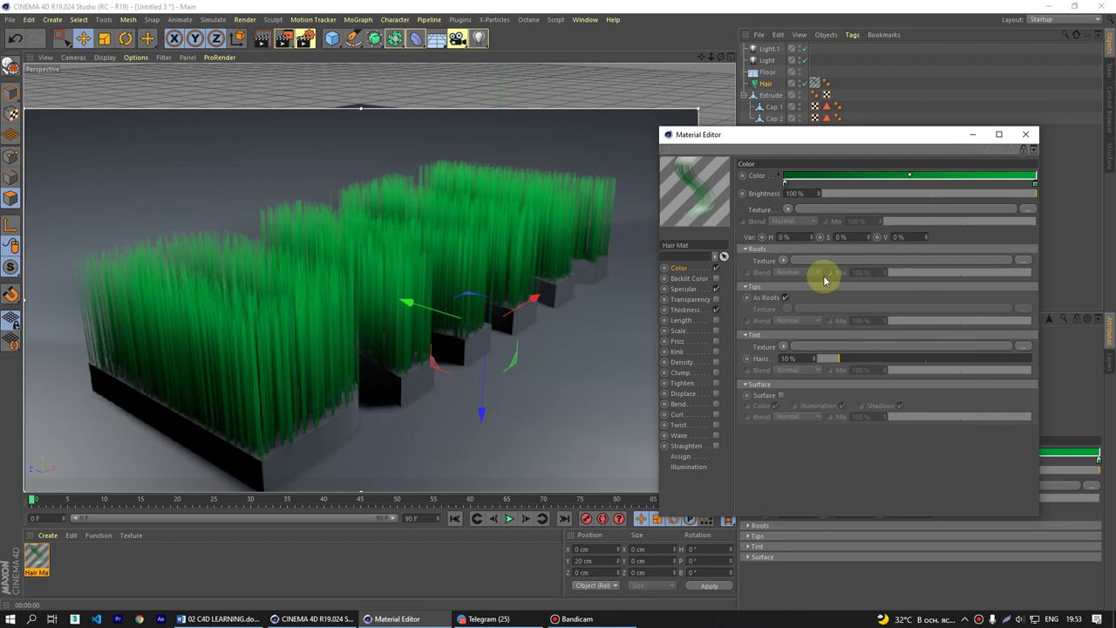
{"action": "left_click", "coordinate": [699, 280]}
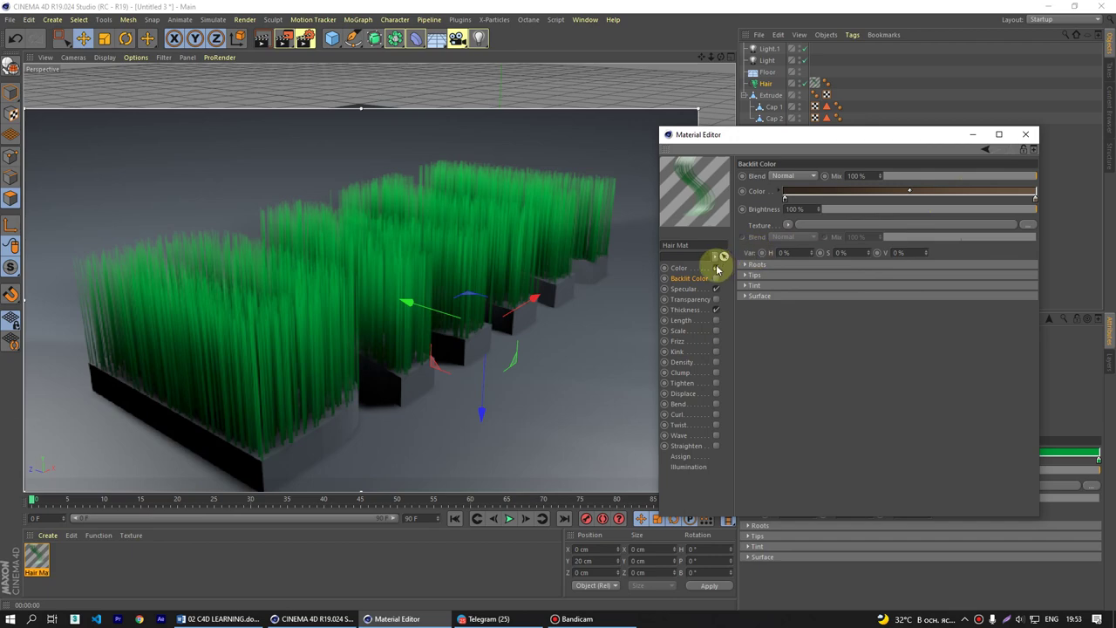
{"action": "left_click", "coordinate": [695, 281]}
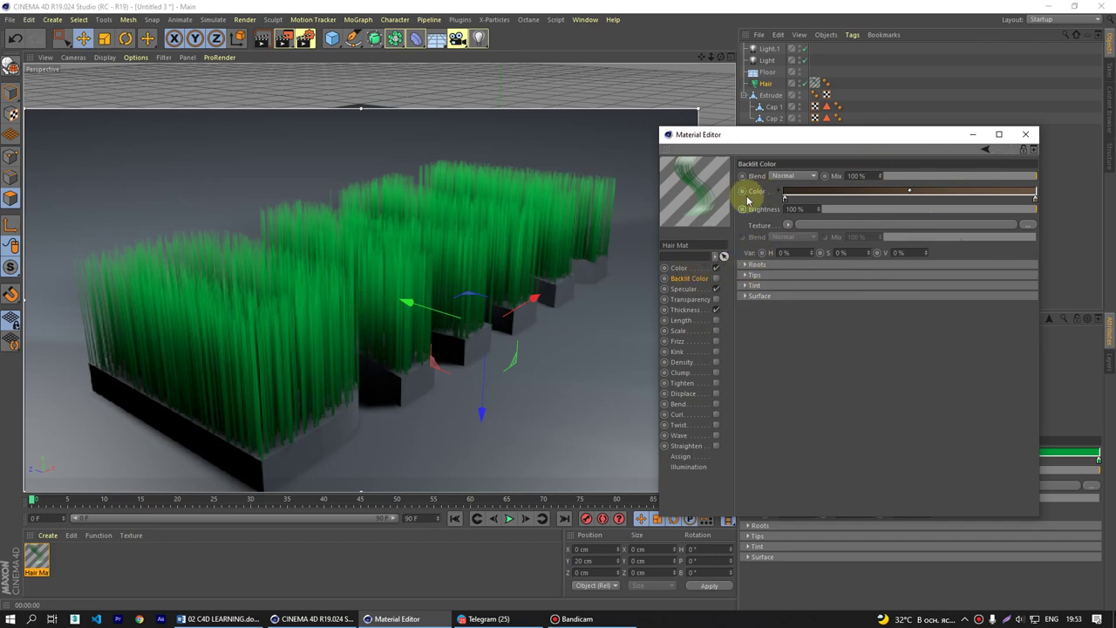
{"action": "left_click", "coordinate": [695, 290]}
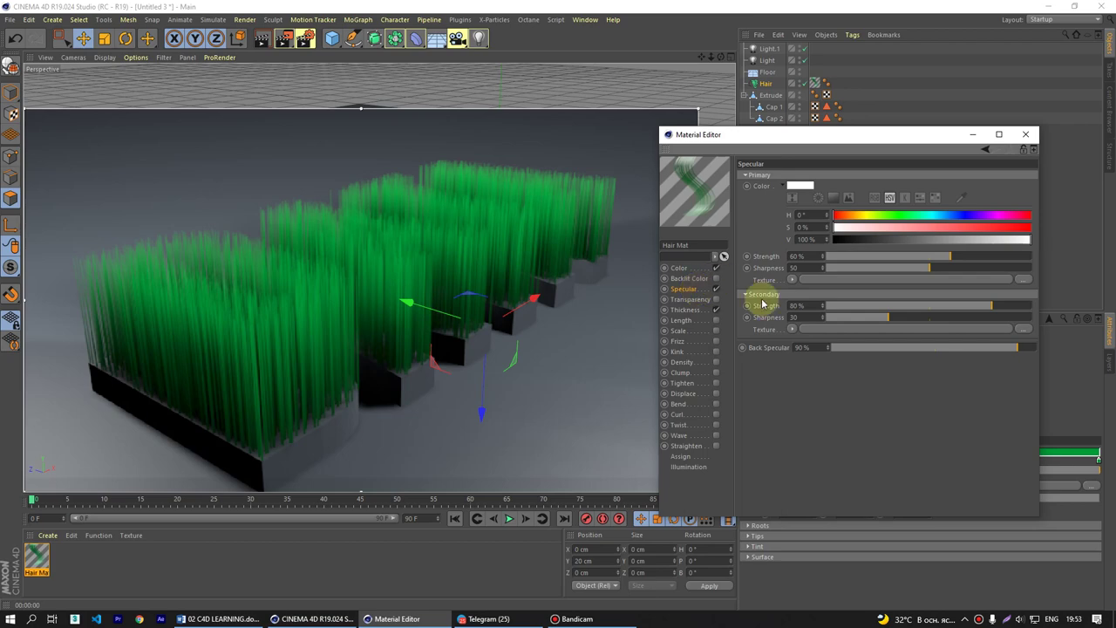
- Make the specular colour yellow (H 58°, S 100%) and orbit to inspect the highlights
{"action": "left_click", "coordinate": [804, 192]}
{"action": "left_click_drag", "start_coordinate": [810, 154], "coordinate": [865, 371]}
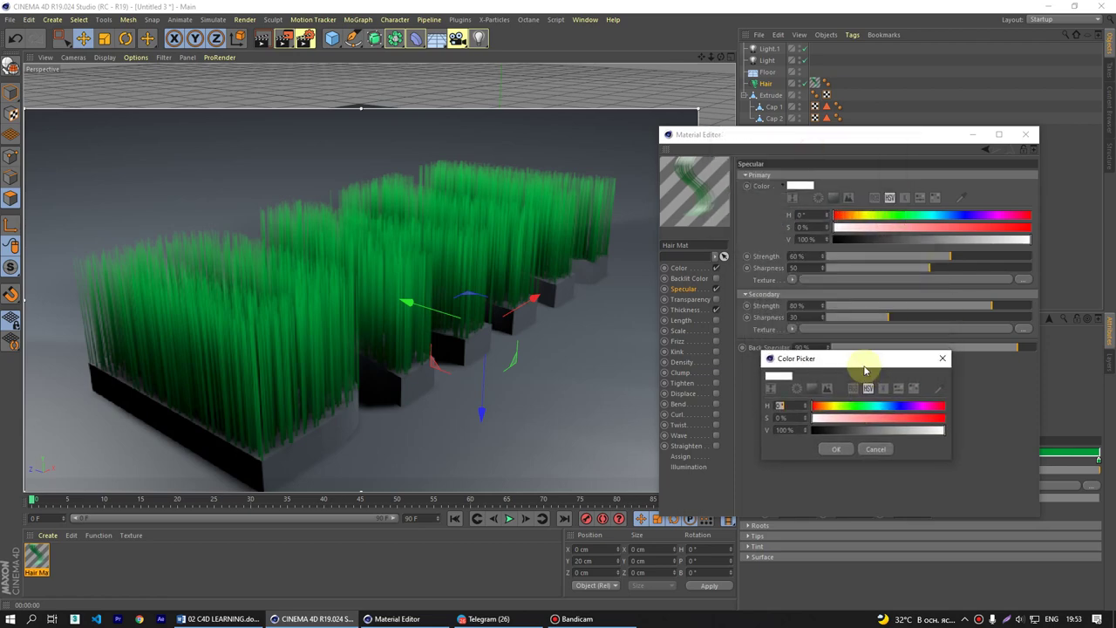
{"action": "left_click", "coordinate": [833, 408]}
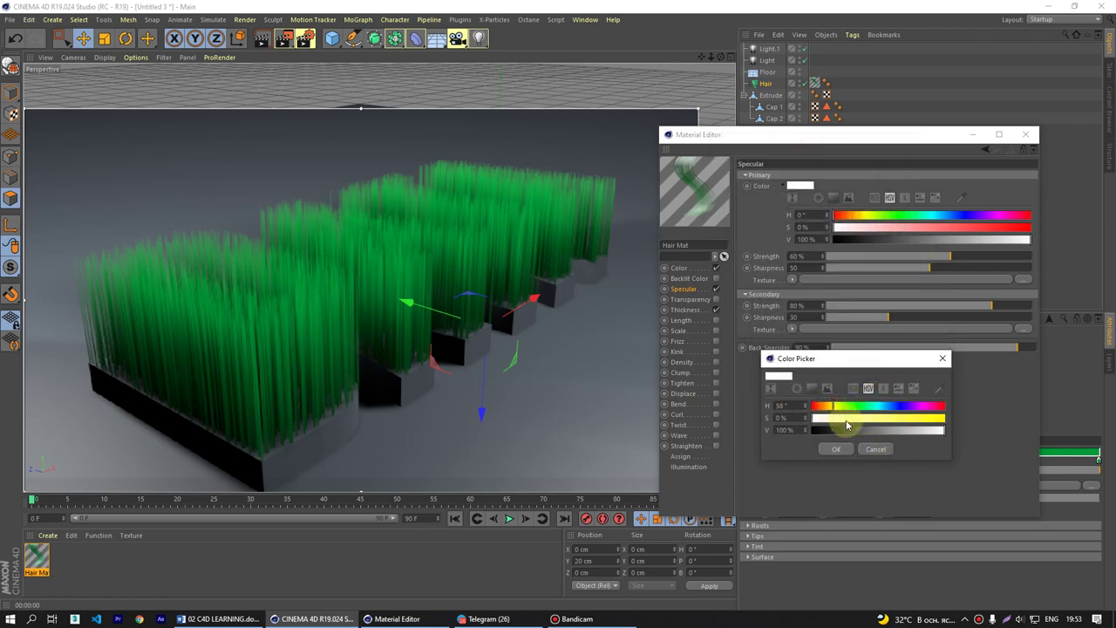
{"action": "left_click_drag", "start_coordinate": [846, 424], "coordinate": [1017, 428]}
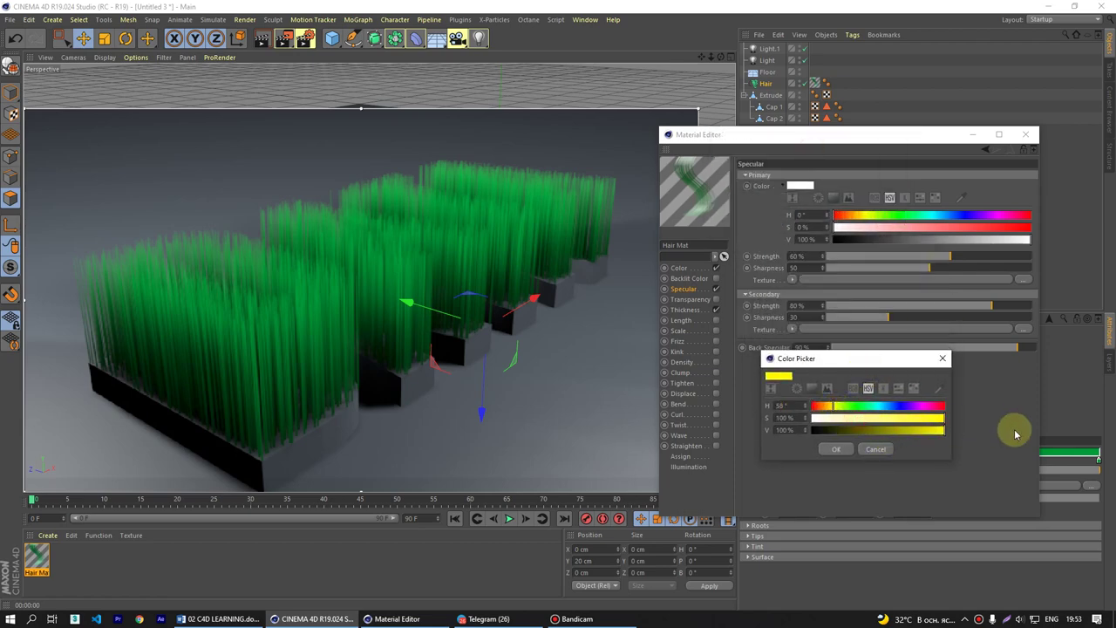
{"action": "left_click", "coordinate": [846, 452]}
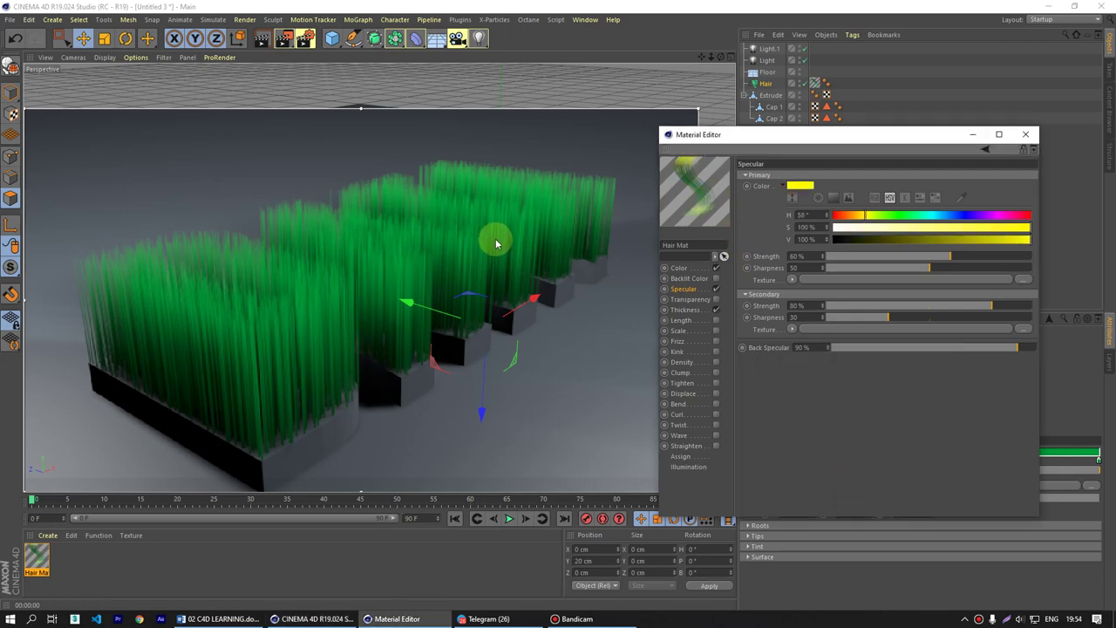
{"action": "left_click_drag", "start_coordinate": [496, 243], "coordinate": [567, 235], "text": "alt"}
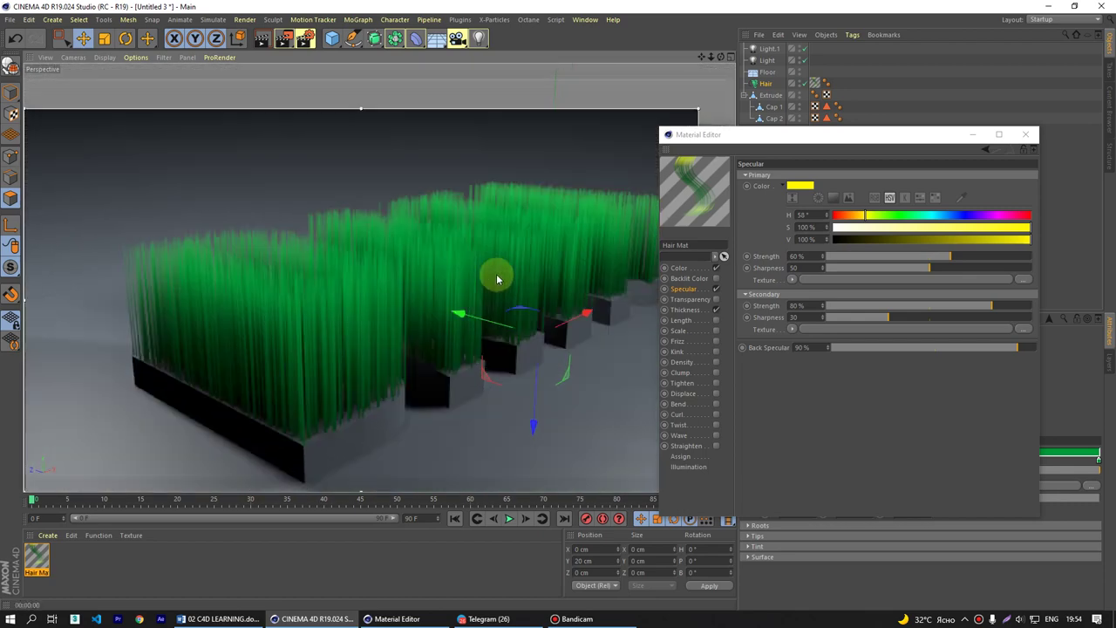
{"action": "mouse_move", "coordinate": [497, 279]}
{"action": "left_mouse_down", "text": "alt"}
{"action": "mouse_move", "coordinate": [444, 267]}
{"action": "mouse_move", "coordinate": [488, 274]}
{"action": "mouse_move", "coordinate": [479, 289]}
{"action": "left_mouse_up", "text": "alt"}
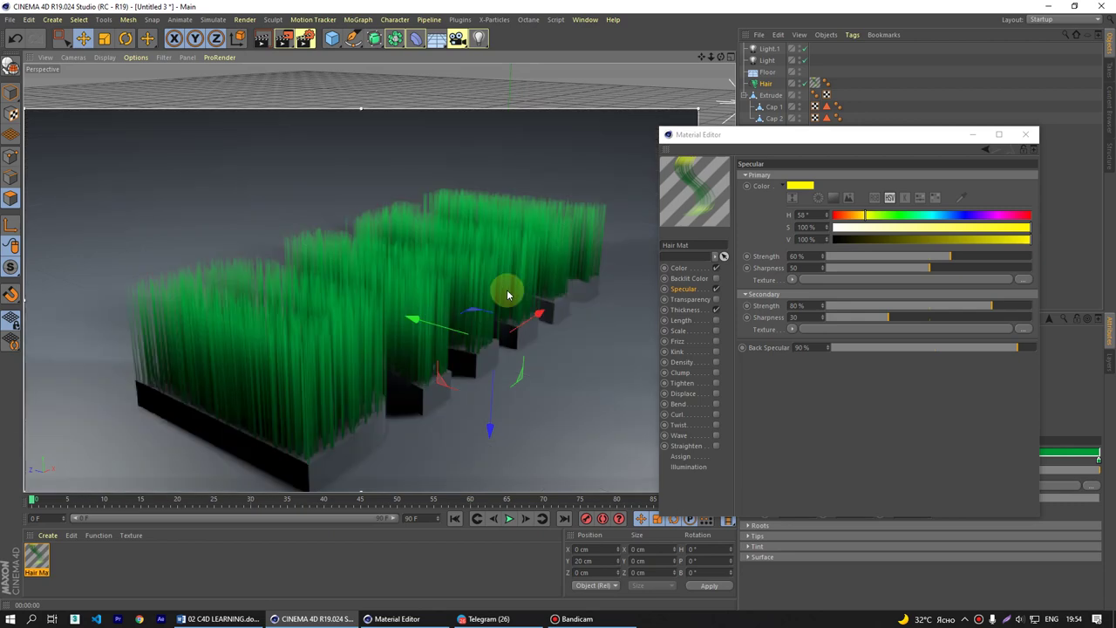
- Enable the Transparency channel and recolour the gradient's right end
{"action": "left_click", "coordinate": [706, 303]}
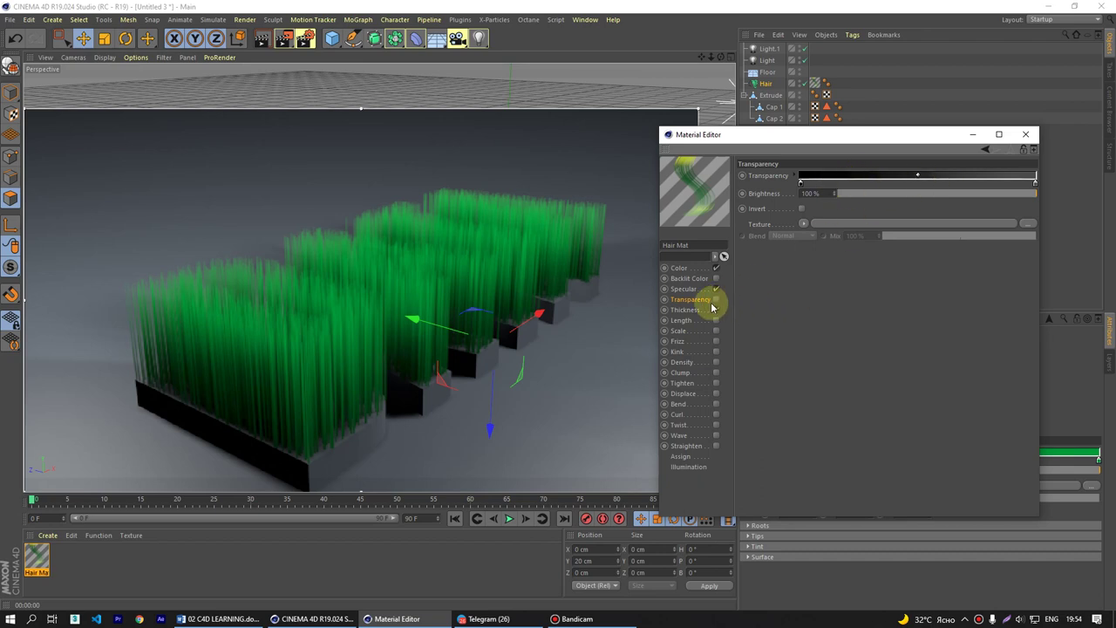
{"action": "left_click", "coordinate": [716, 299]}
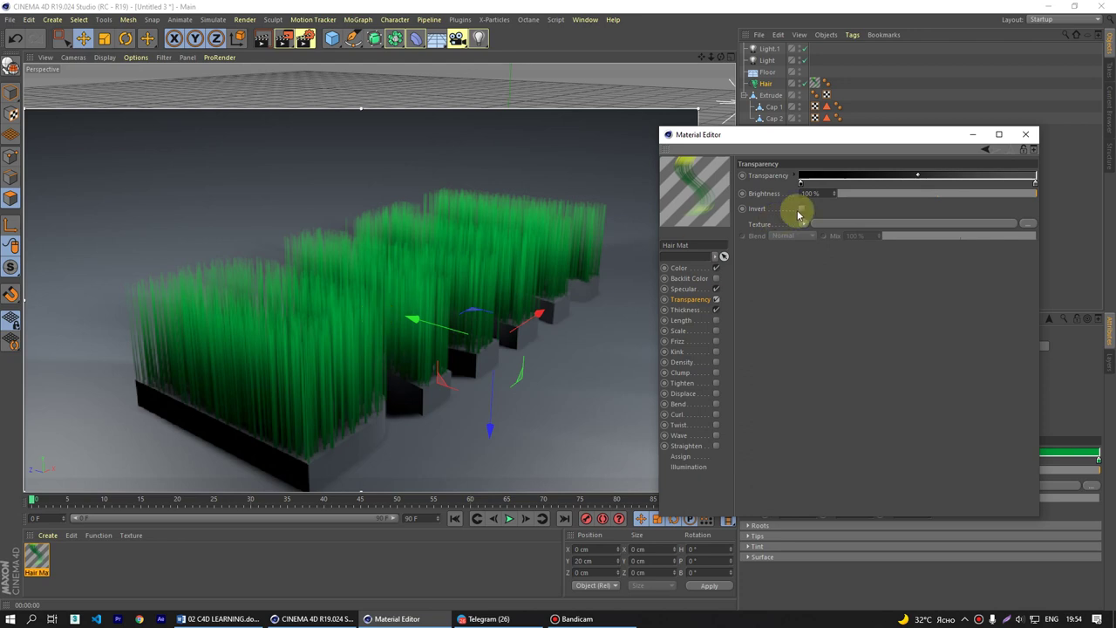
{"action": "double_click", "coordinate": [1036, 186]}
{"action": "left_click", "coordinate": [1027, 209]}
{"action": "left_click", "coordinate": [993, 229]}
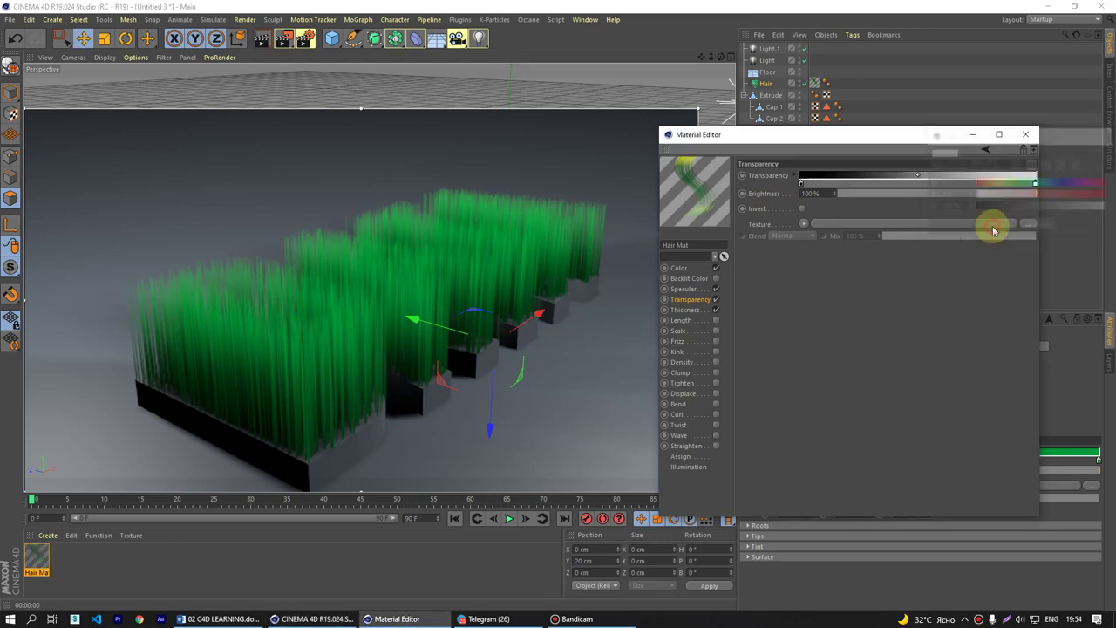
- Rearrange the transparency gradient stops into a black-to-white ramp
{"action": "mouse_move", "coordinate": [1033, 183]}
{"action": "left_mouse_down"}
{"action": "mouse_move", "coordinate": [889, 184]}
{"action": "mouse_move", "coordinate": [1034, 184]}
{"action": "left_mouse_up"}
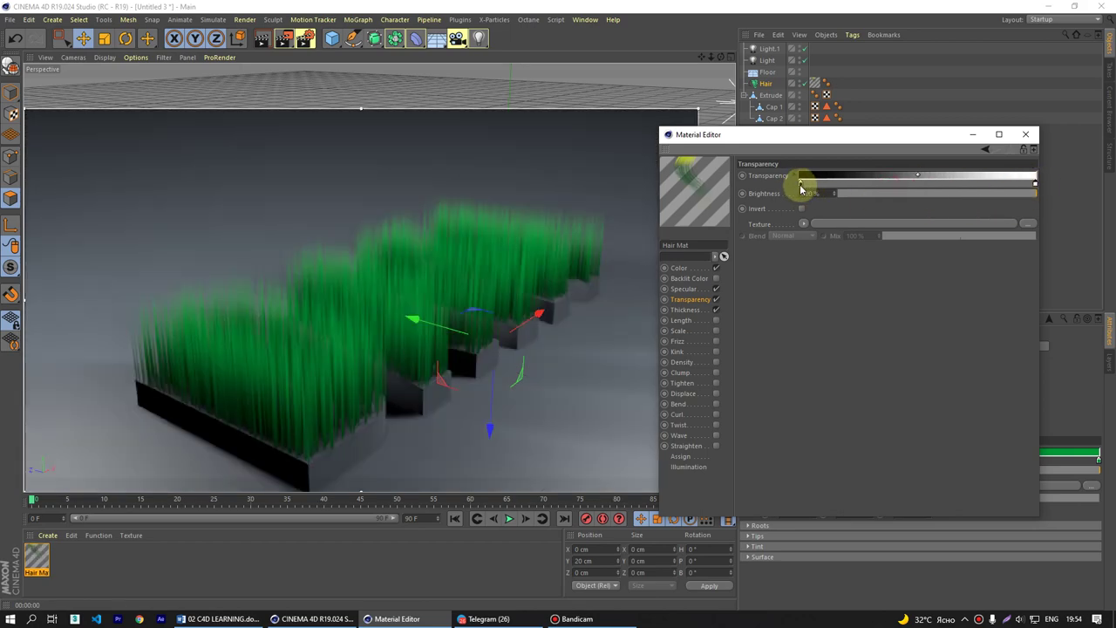
{"action": "left_click_drag", "start_coordinate": [801, 189], "coordinate": [942, 188]}
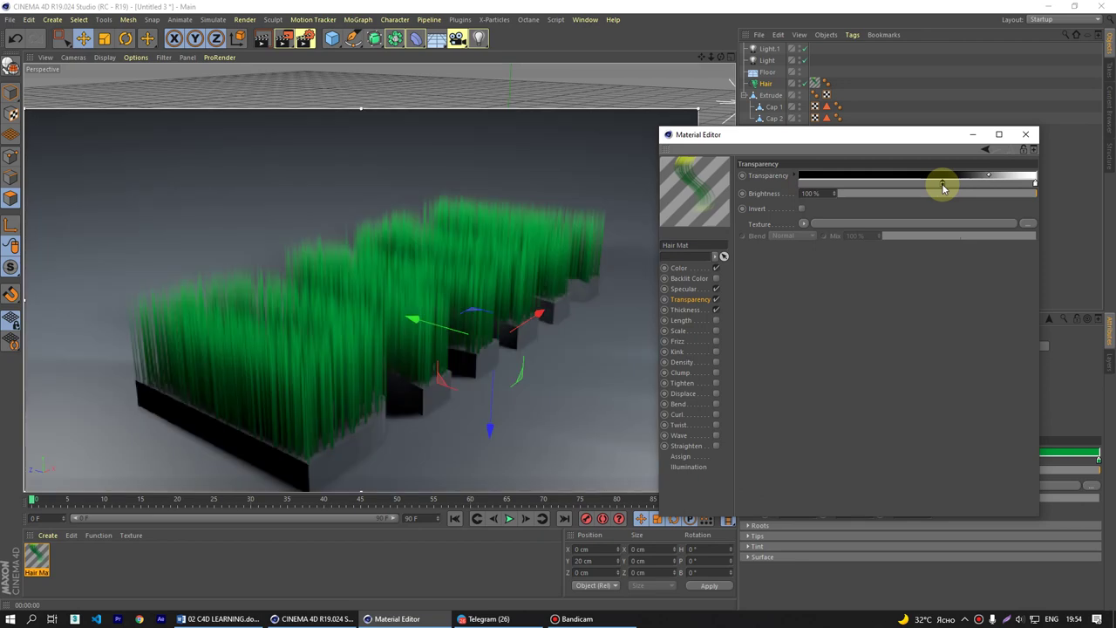
{"action": "left_click_drag", "start_coordinate": [1036, 186], "coordinate": [768, 193]}
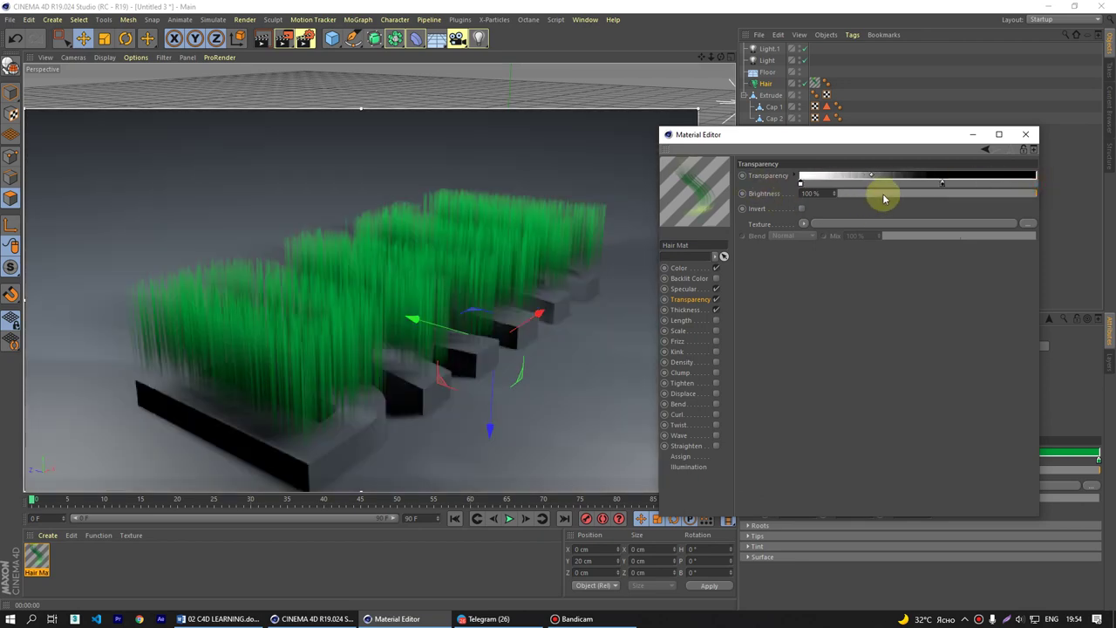
{"action": "left_click_drag", "start_coordinate": [944, 182], "coordinate": [1101, 191]}
{"action": "mouse_move", "coordinate": [802, 190]}
{"action": "left_mouse_down"}
{"action": "mouse_move", "coordinate": [1089, 182]}
{"action": "mouse_move", "coordinate": [428, 337]}
{"action": "mouse_move", "coordinate": [413, 352]}
{"action": "left_mouse_up"}
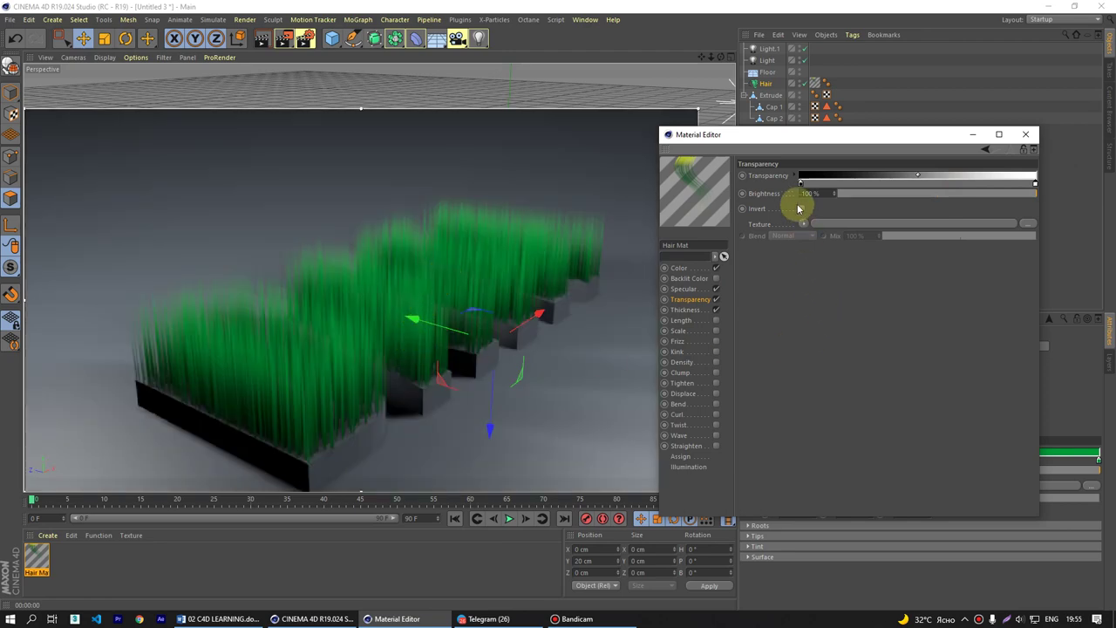
- Drag the thickness curve's end down to taper the hair to zero at the tip
{"action": "left_click", "coordinate": [700, 312]}
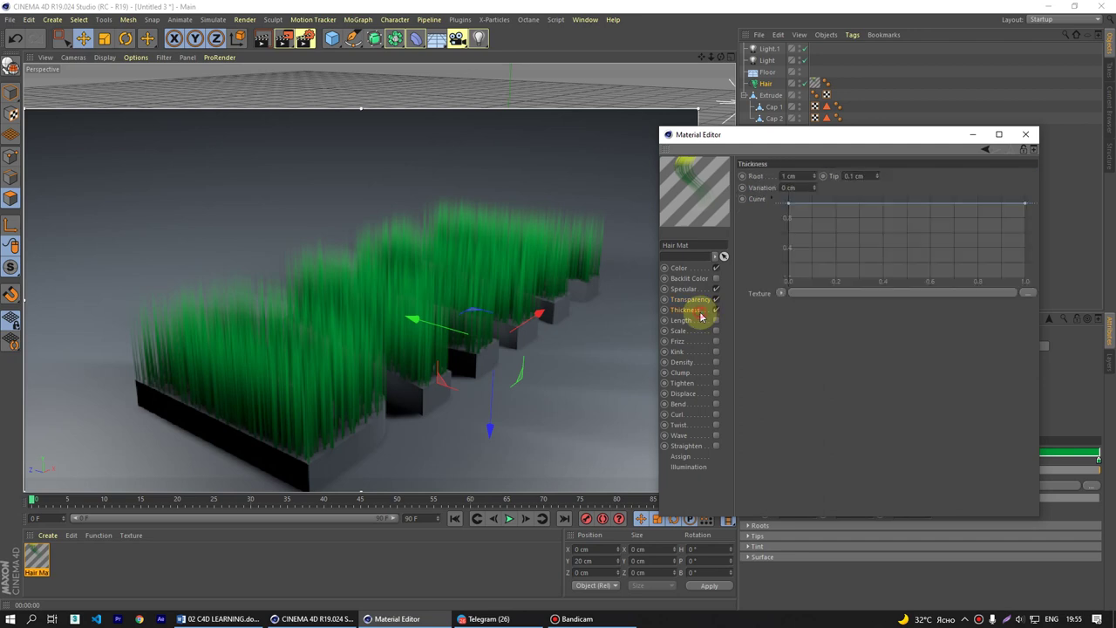
{"action": "left_click", "coordinate": [691, 299]}
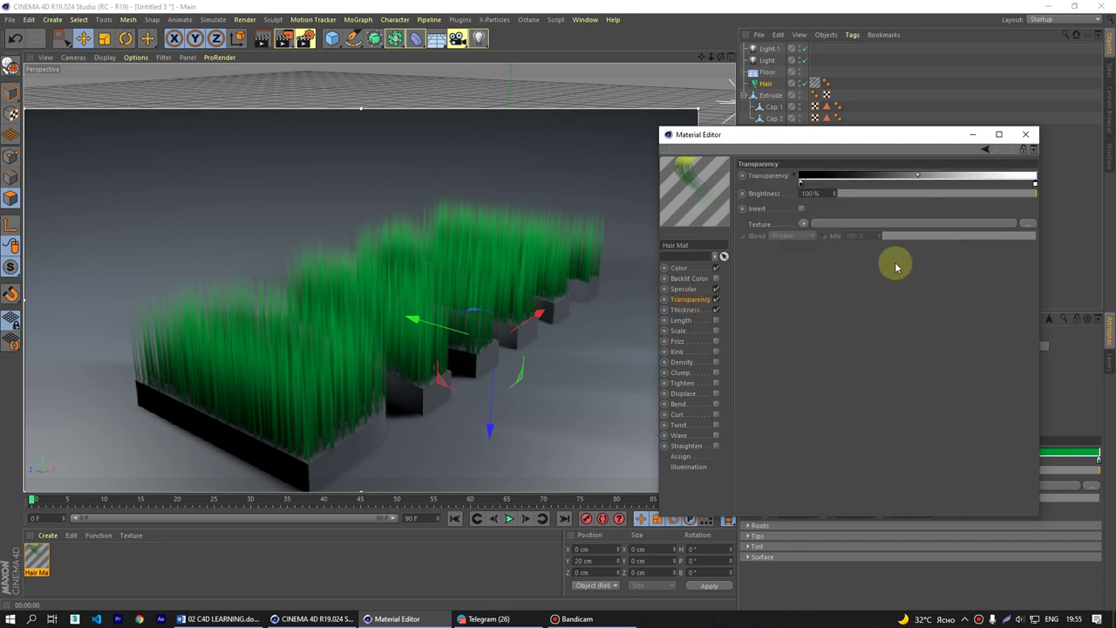
{"action": "left_click", "coordinate": [699, 309]}
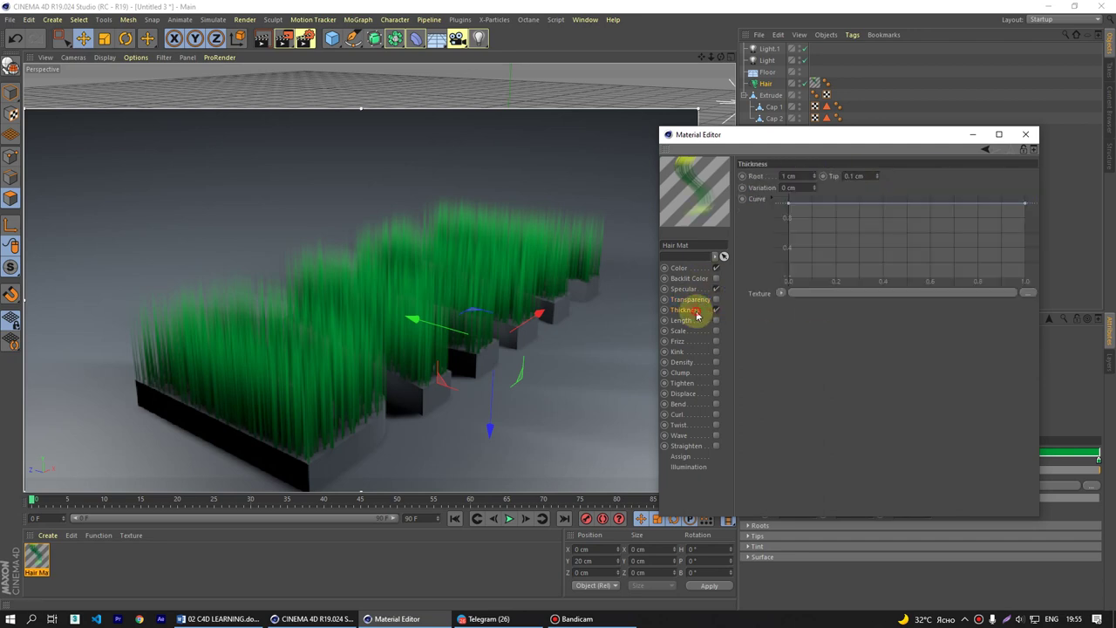
{"action": "left_click", "coordinate": [792, 255]}
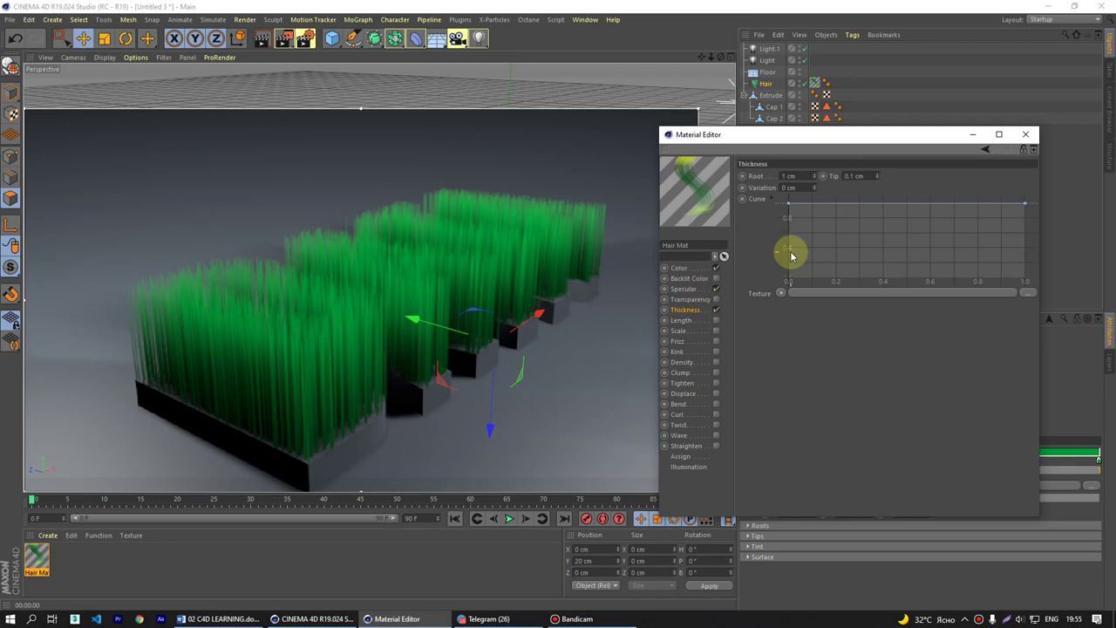
{"action": "left_click_drag", "start_coordinate": [1022, 204], "coordinate": [1027, 280]}
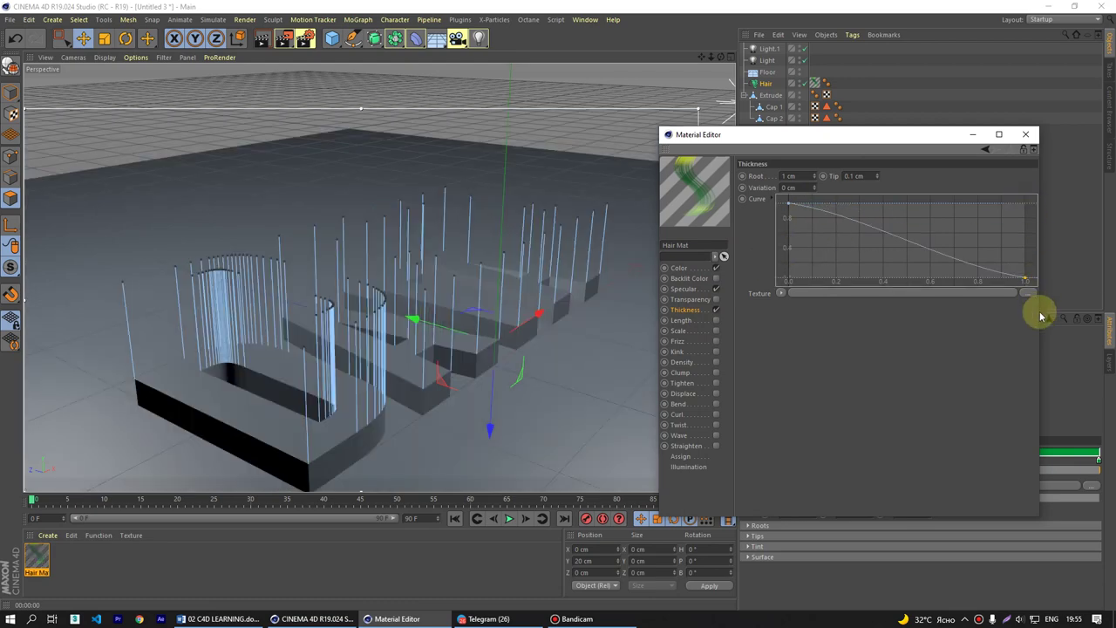
{"action": "key", "text": "ctrl+r"}
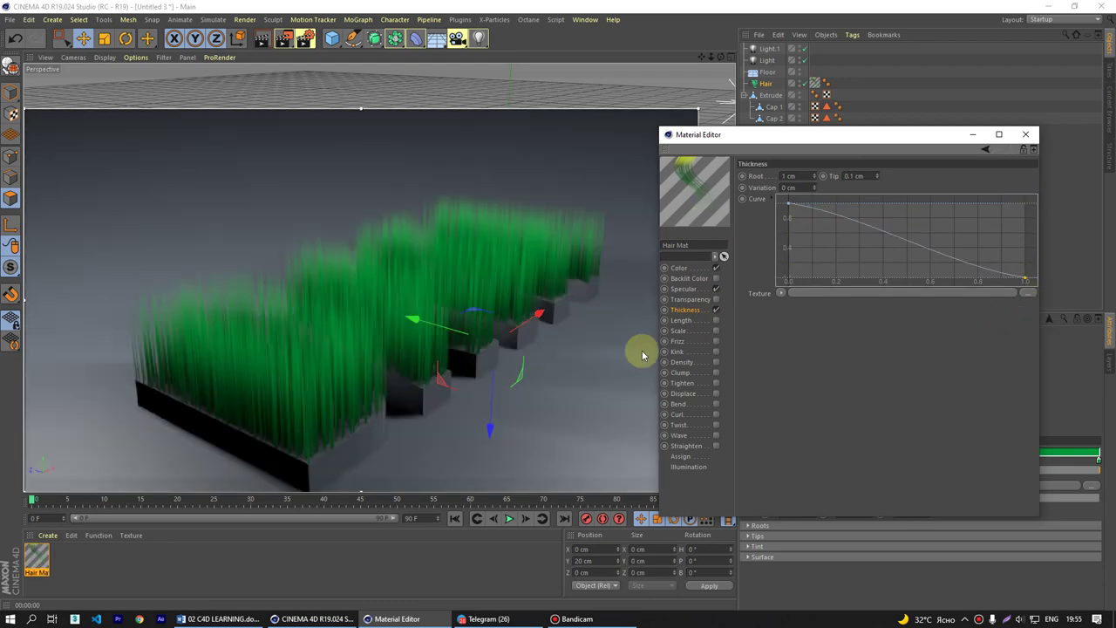
{"action": "left_click", "coordinate": [706, 299]}
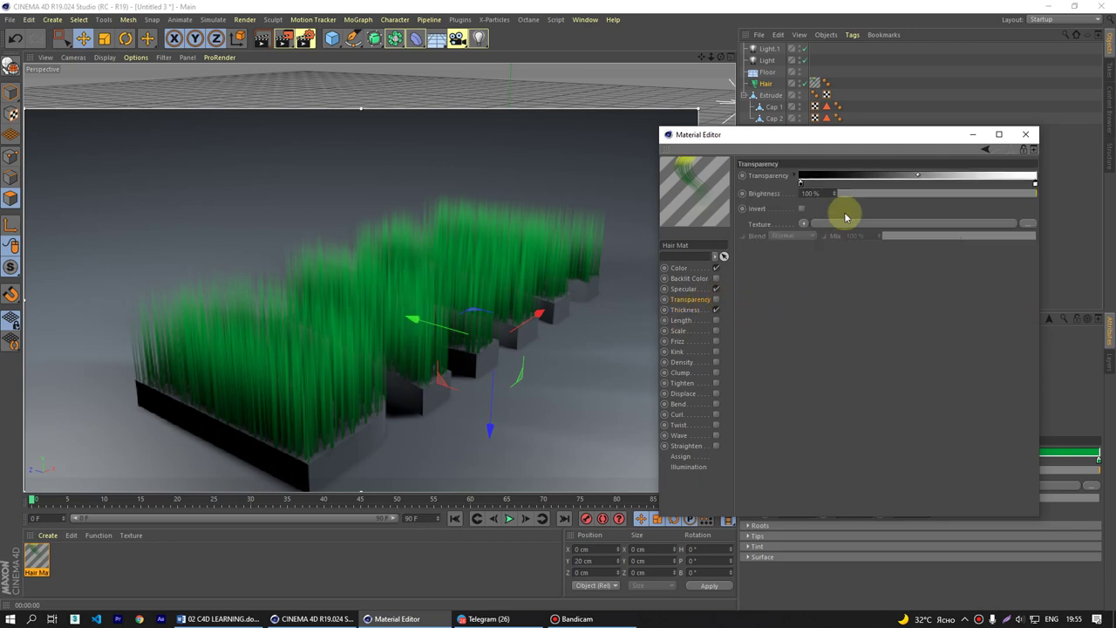
{"action": "left_click", "coordinate": [694, 310]}
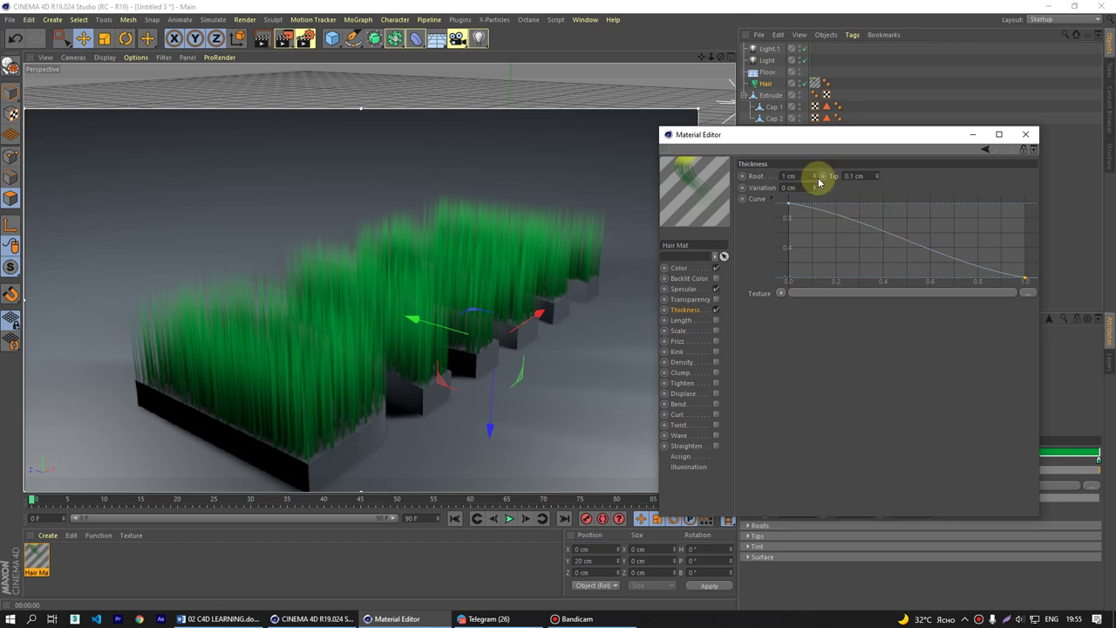
- Set the thickness Variation to 1 cm
{"action": "double_click", "coordinate": [790, 187]}
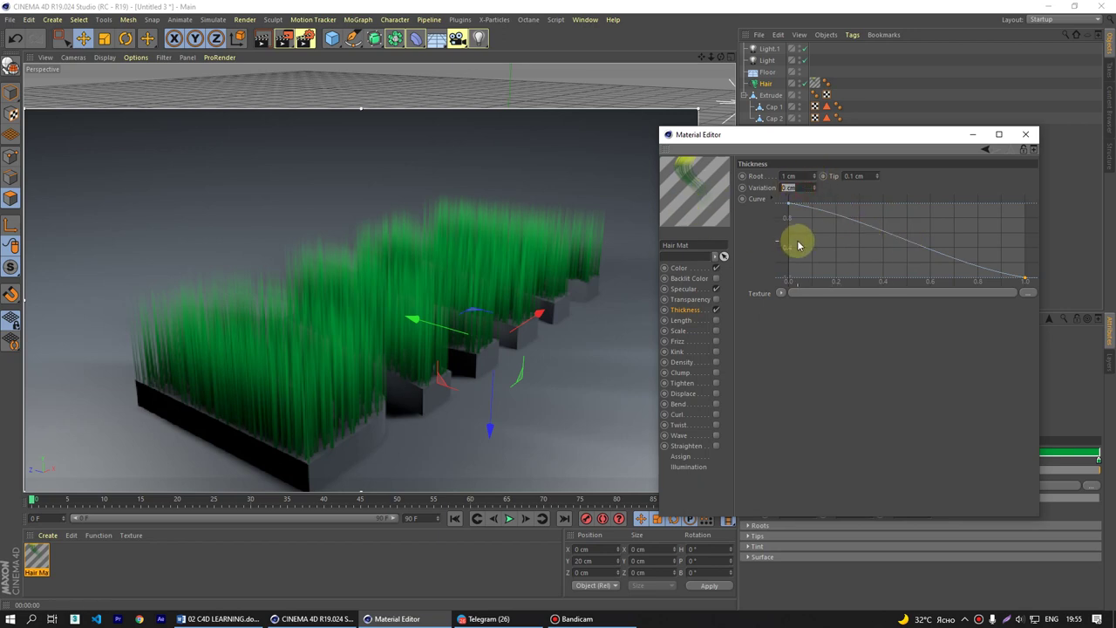
{"action": "double_click", "coordinate": [790, 176]}
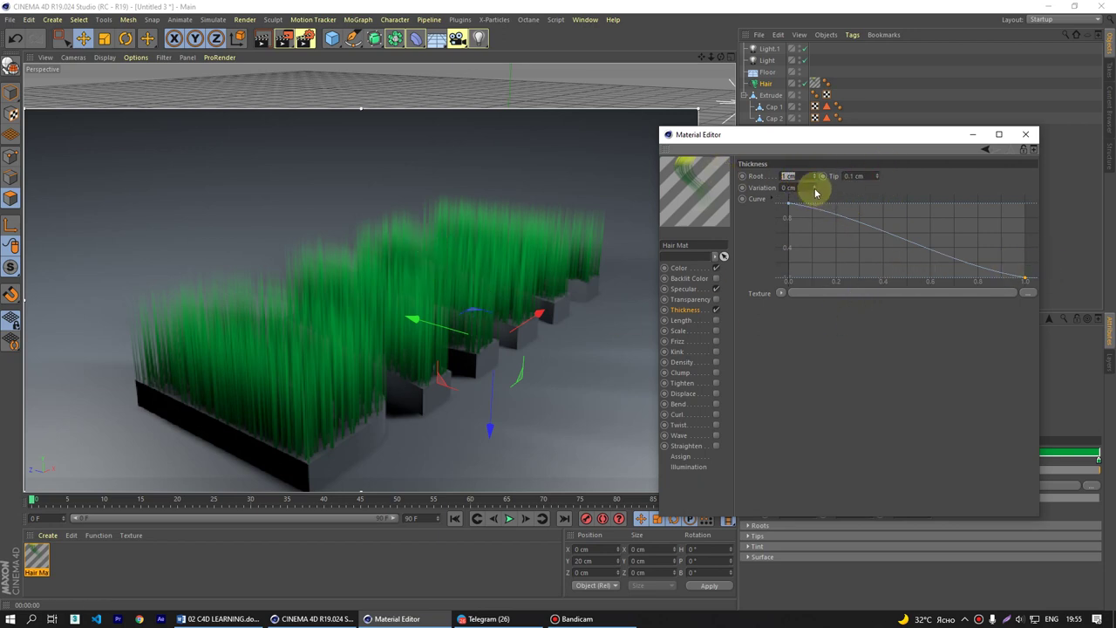
{"action": "left_click_drag", "start_coordinate": [813, 188], "coordinate": [661, 177]}
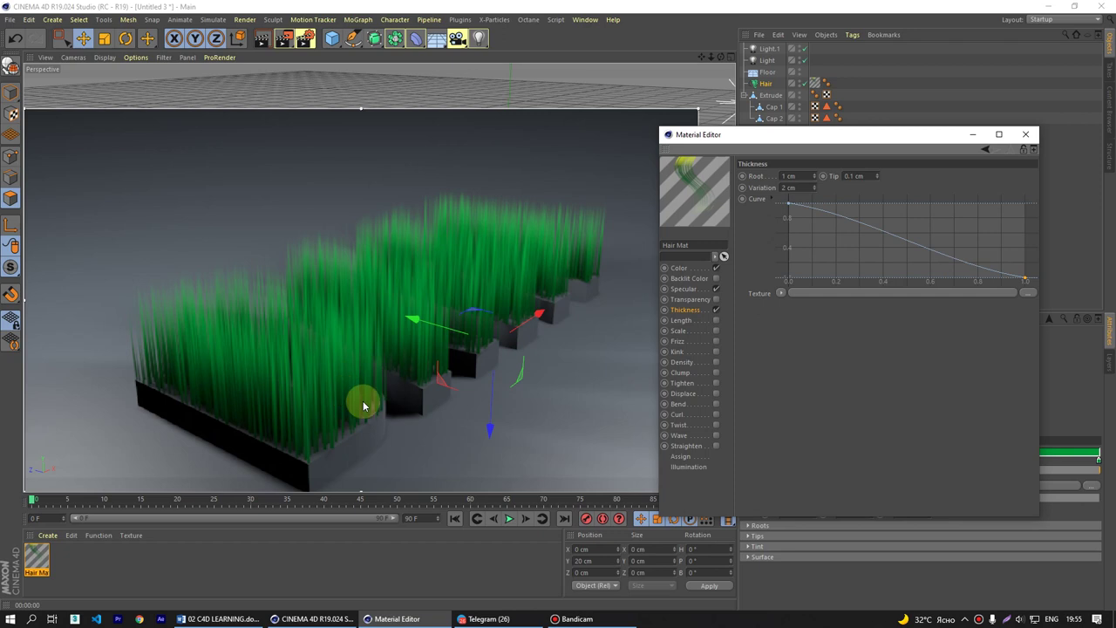
{"action": "double_click", "coordinate": [808, 187]}
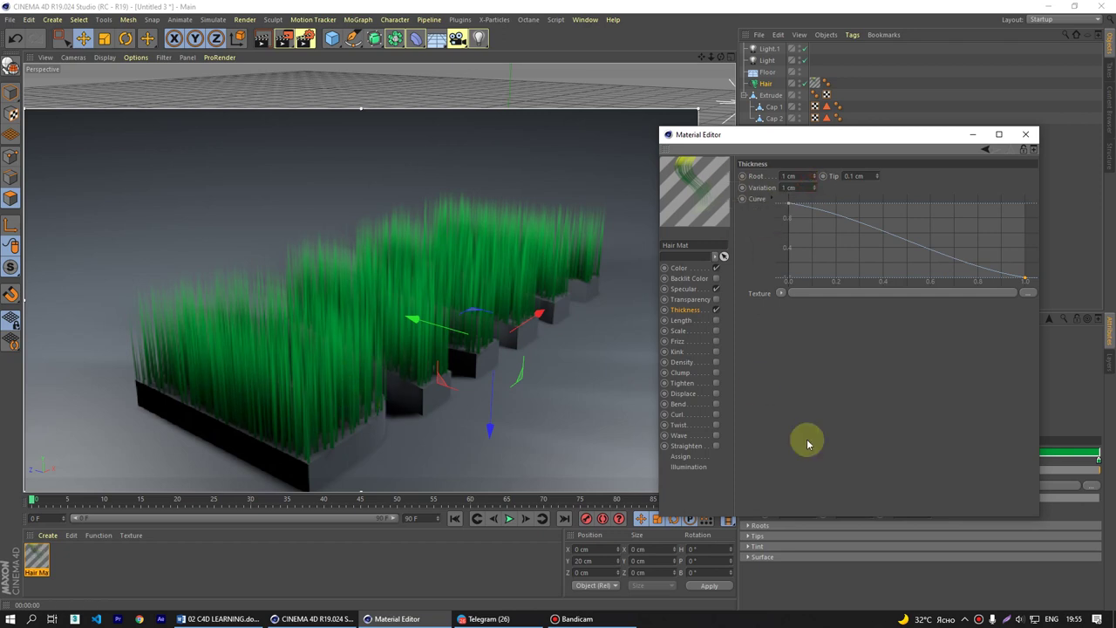
{"action": "left_click", "coordinate": [692, 322]}
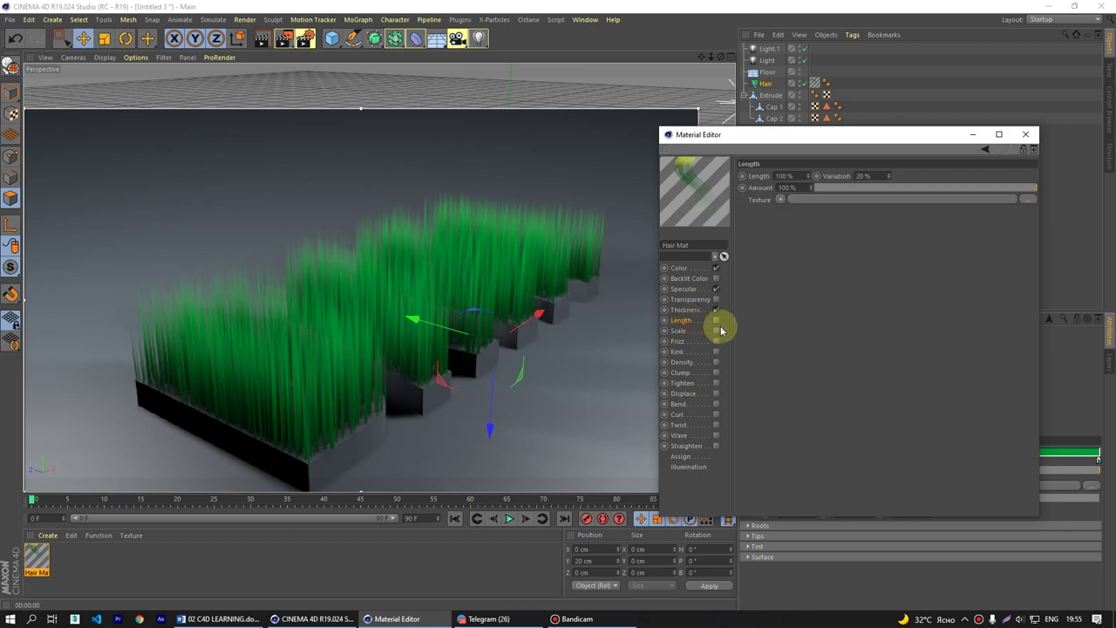
- Enable the Length channel, keeping 100% length and 20% variation after testing shorter
{"action": "left_click", "coordinate": [716, 321]}
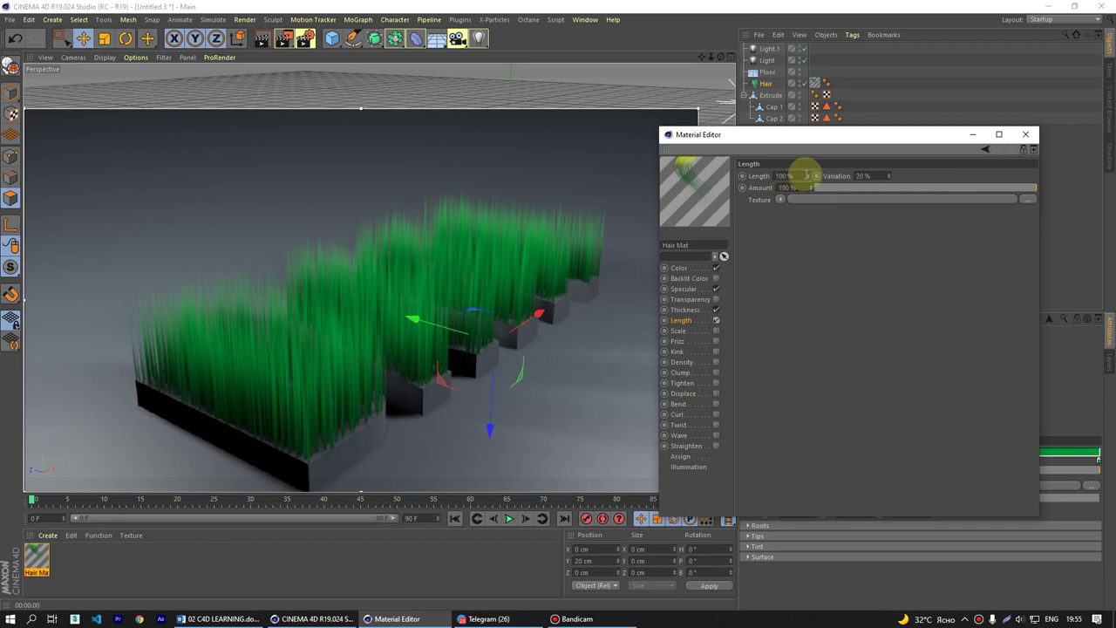
{"action": "left_click_drag", "start_coordinate": [808, 181], "coordinate": [819, 279]}
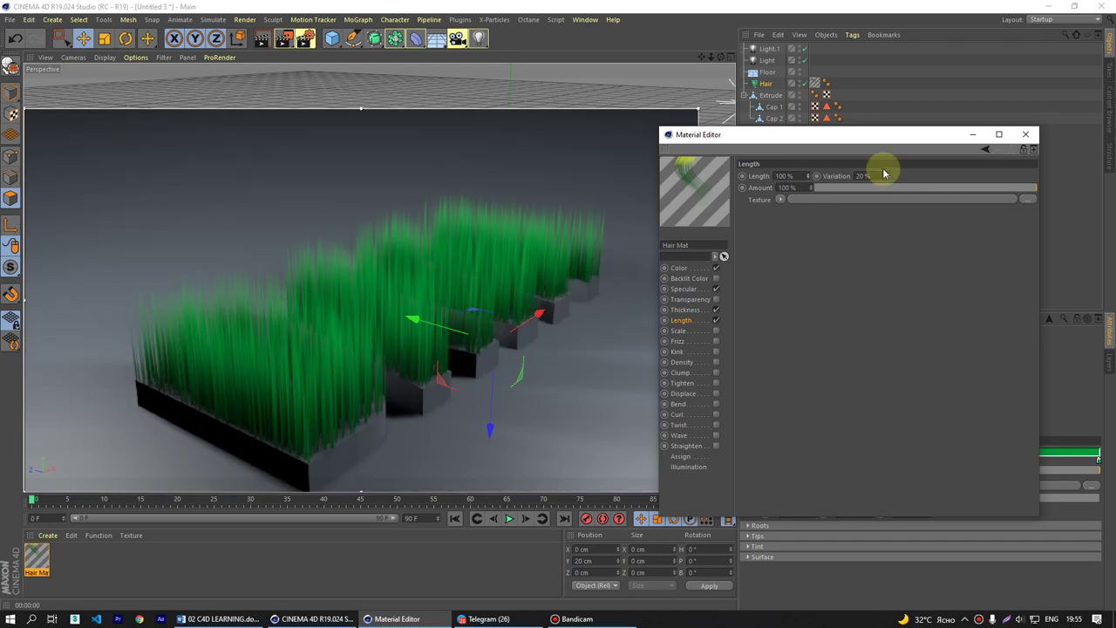
{"action": "left_click_drag", "start_coordinate": [880, 137], "coordinate": [820, 143]}
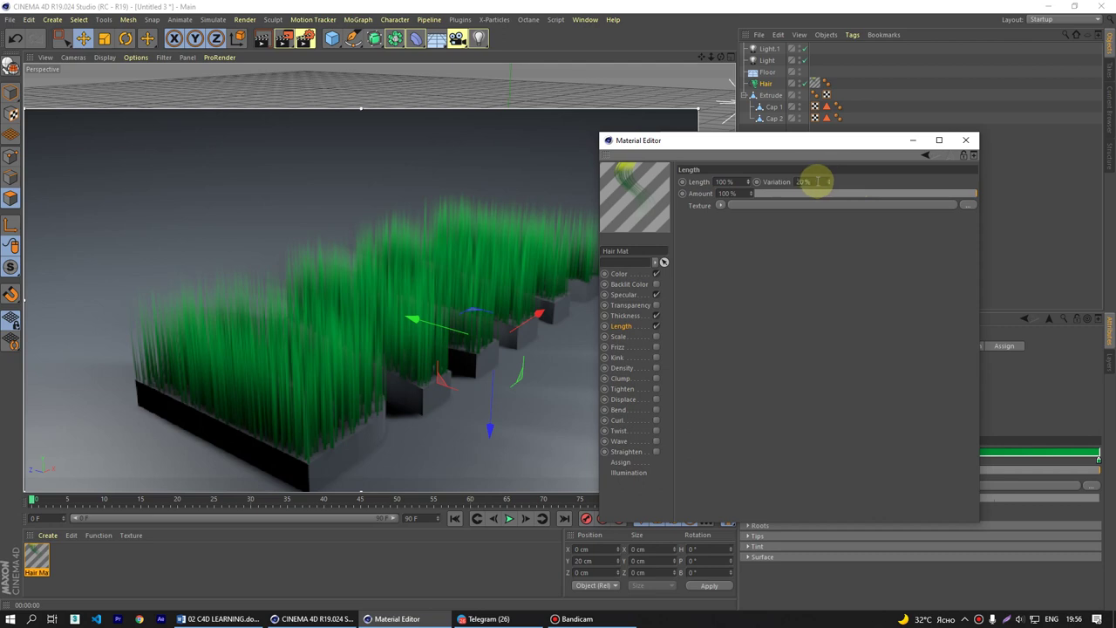
{"action": "left_click", "coordinate": [636, 338]}
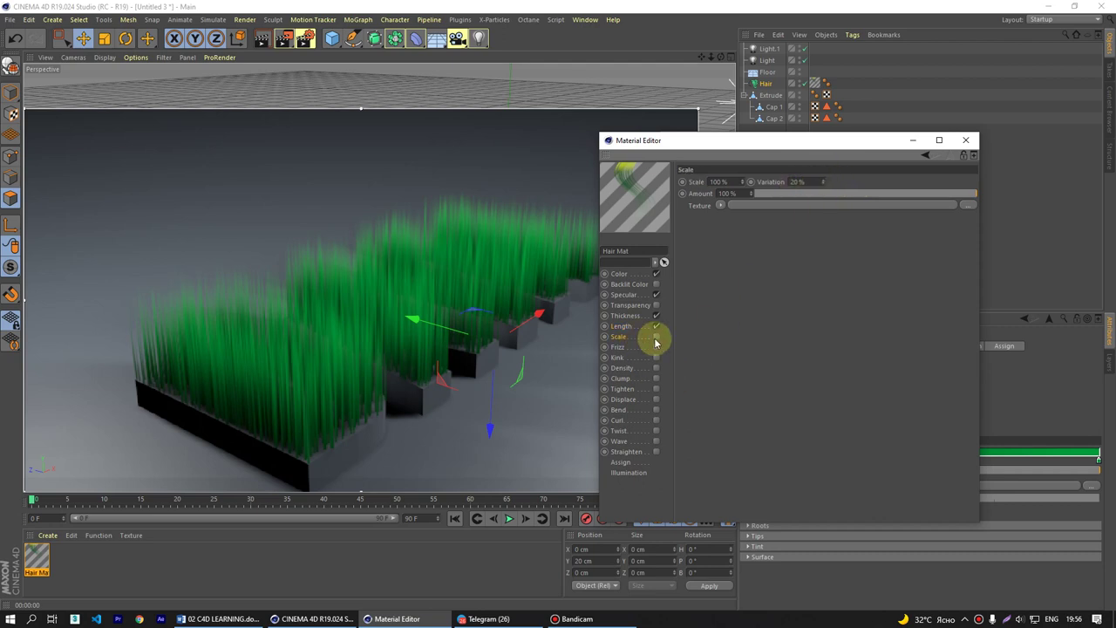
- Test Scale values like 0% and 311%, reset to 100%, and switch the channel off
{"action": "left_click", "coordinate": [656, 338]}
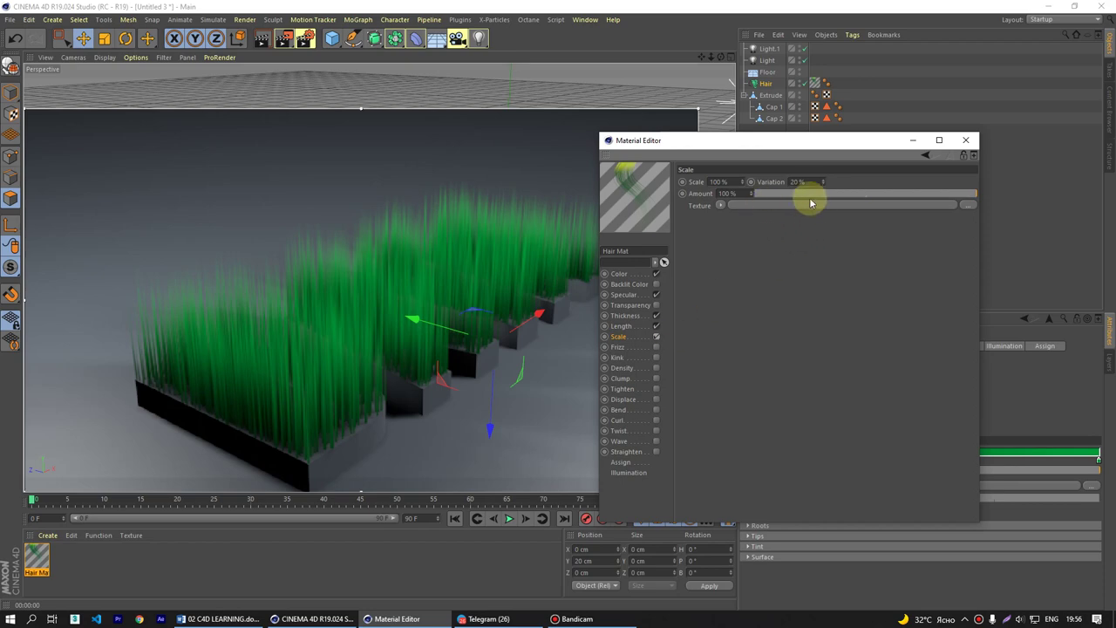
{"action": "left_click_drag", "start_coordinate": [742, 182], "coordinate": [792, 354]}
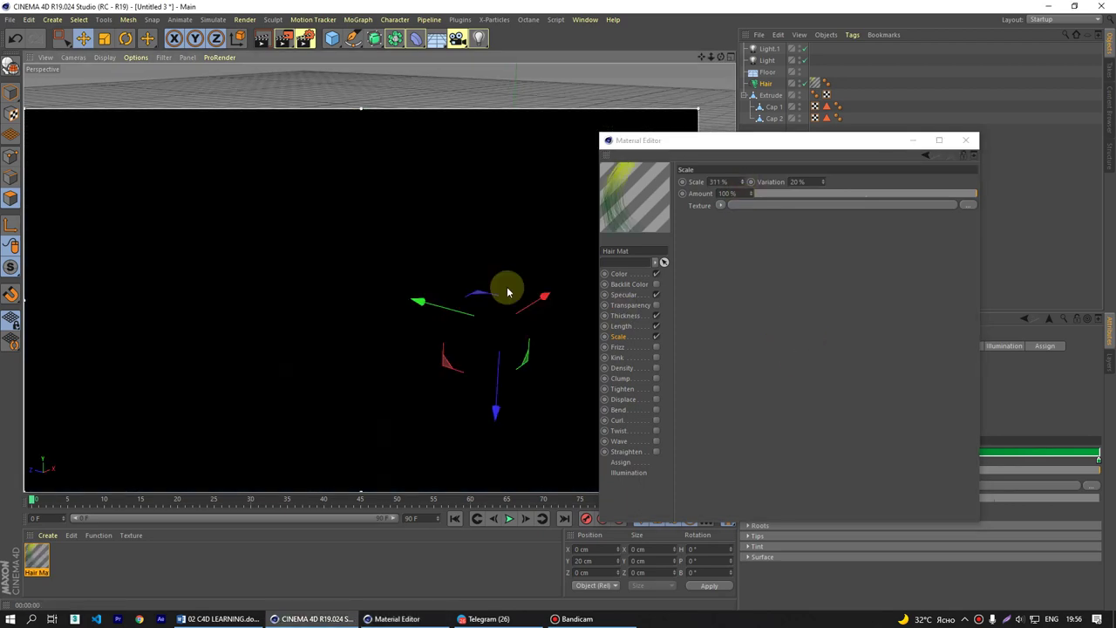
{"action": "left_click", "coordinate": [507, 292]}
{"action": "mouse_move", "coordinate": [506, 290]}
{"action": "left_mouse_down"}
{"action": "mouse_move", "coordinate": [553, 282]}
{"action": "mouse_move", "coordinate": [531, 250]}
{"action": "mouse_move", "coordinate": [505, 268]}
{"action": "mouse_move", "coordinate": [498, 232]}
{"action": "mouse_move", "coordinate": [438, 267]}
{"action": "mouse_move", "coordinate": [393, 266]}
{"action": "left_mouse_up"}
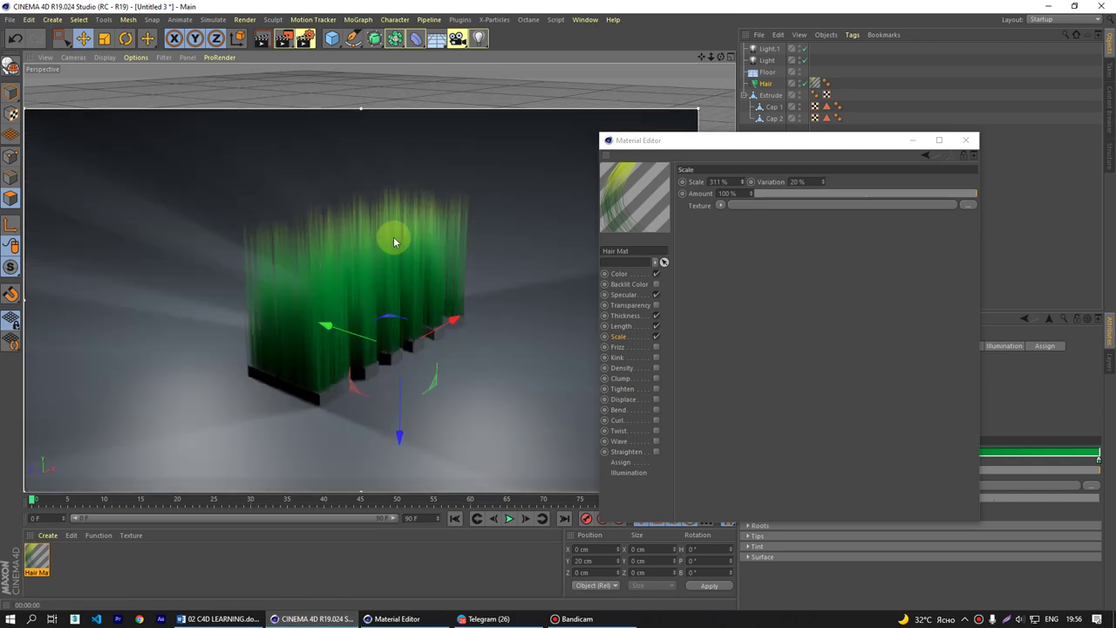
{"action": "left_click", "coordinate": [719, 181]}
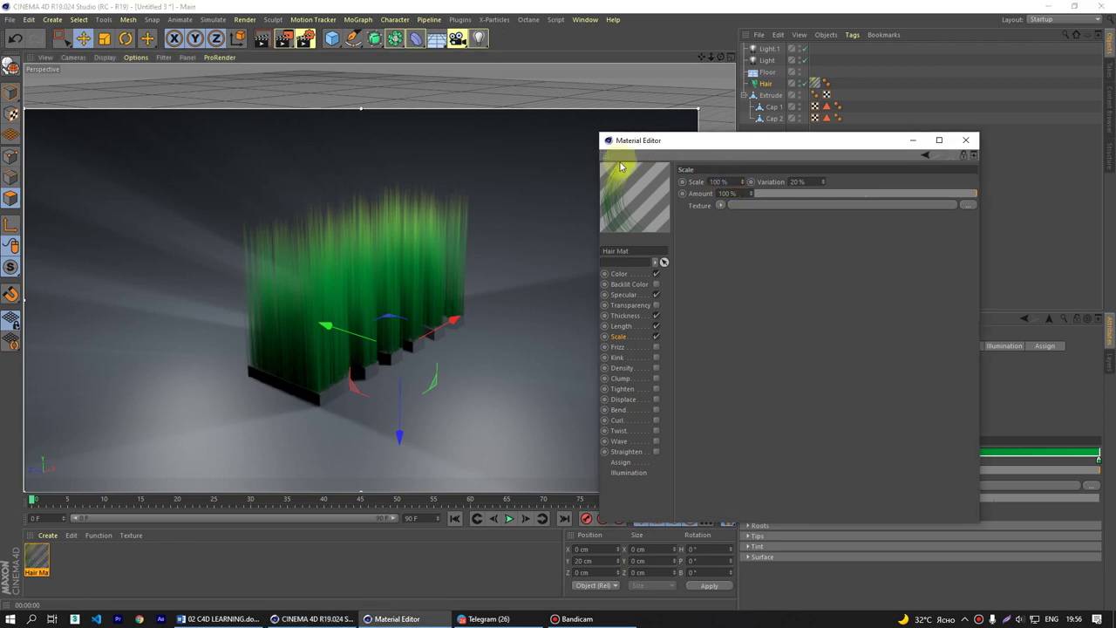
{"action": "left_click_drag", "start_coordinate": [379, 324], "coordinate": [440, 351]}
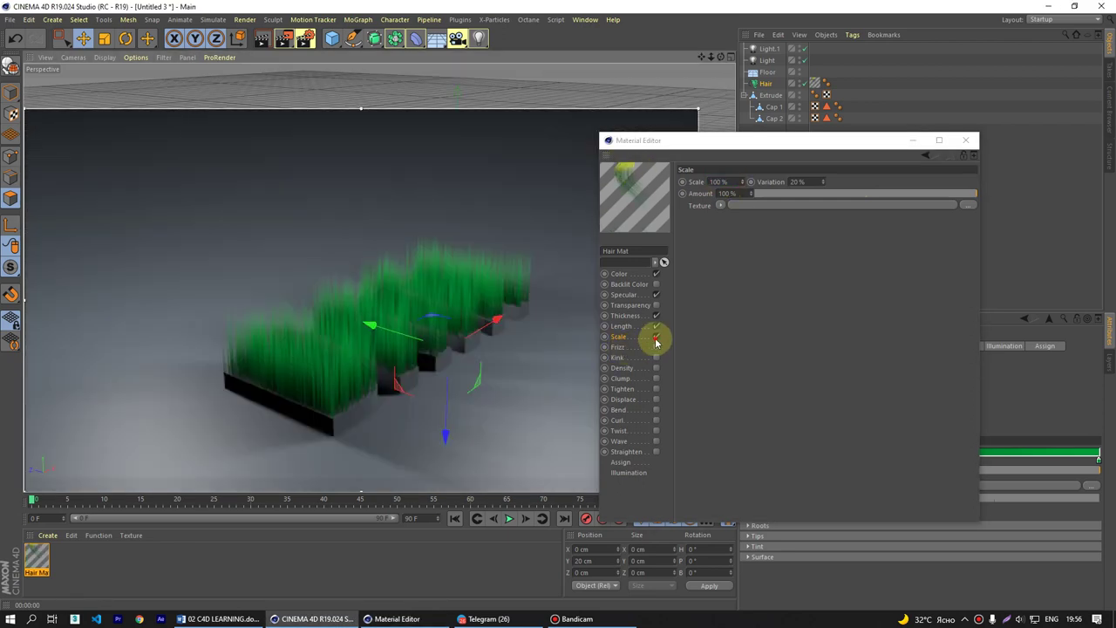
{"action": "left_click", "coordinate": [656, 336]}
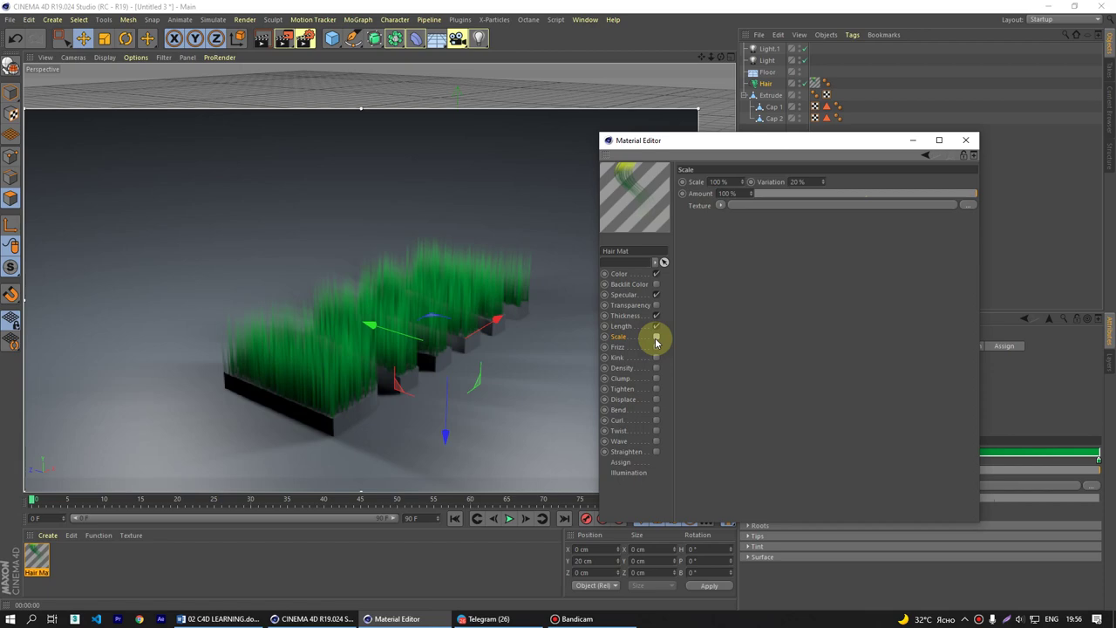
{"action": "scroll", "coordinate": [433, 342], "scroll_direction": "up", "scroll_amount": 3}
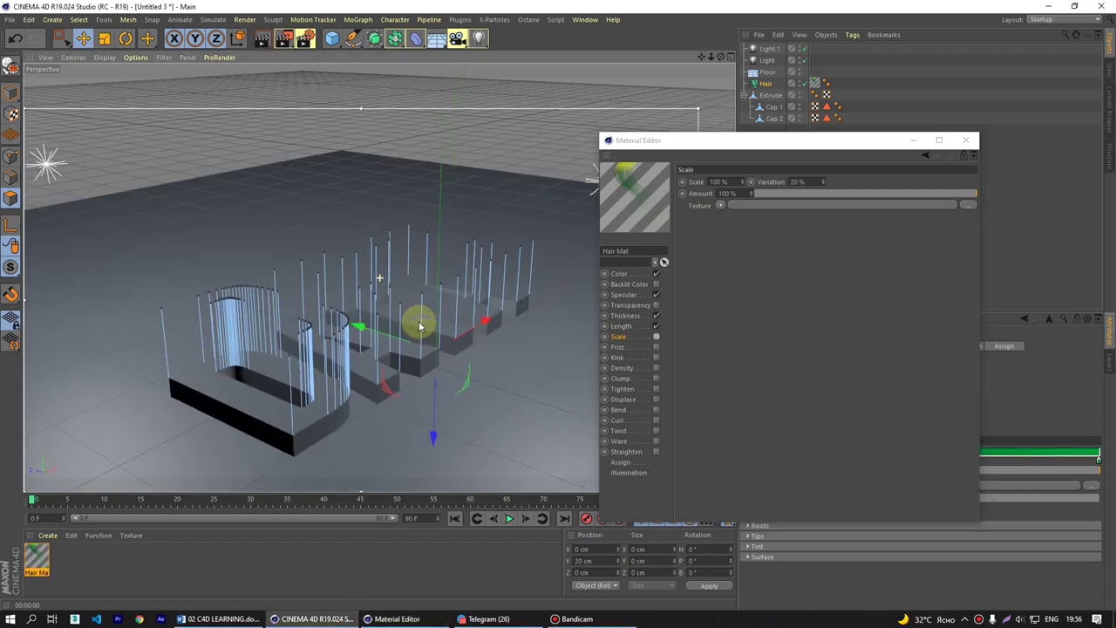
{"action": "left_click", "coordinate": [634, 349]}
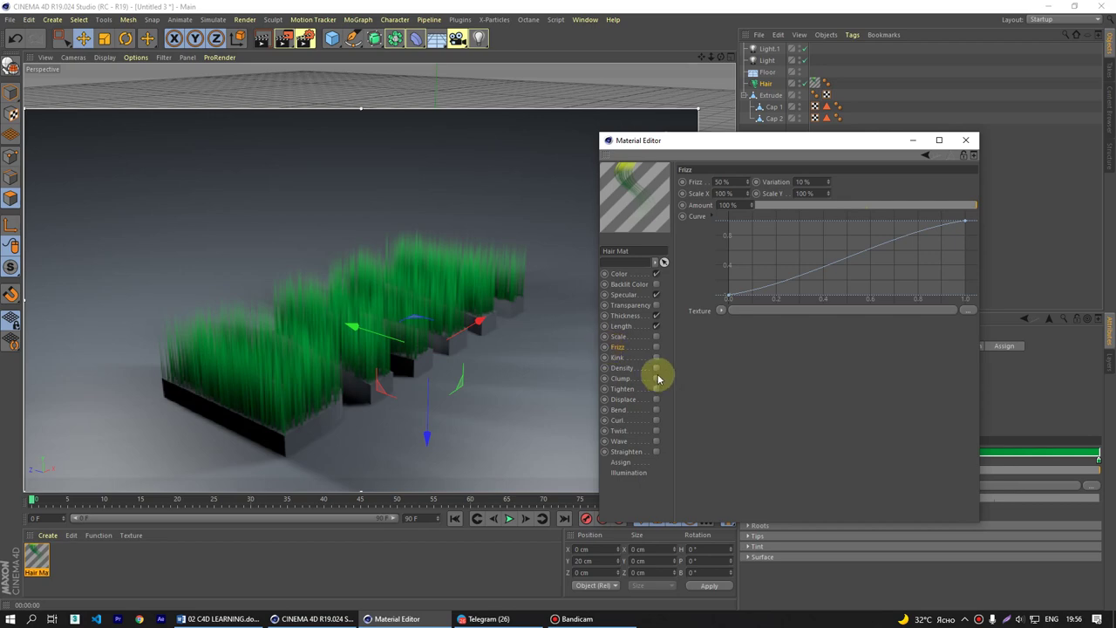
- Try higher Frizz amount and variation and reshape the Frizz curve, re-rendering each change
{"action": "left_click", "coordinate": [374, 345]}
{"action": "key", "text": "ctrl+r"}
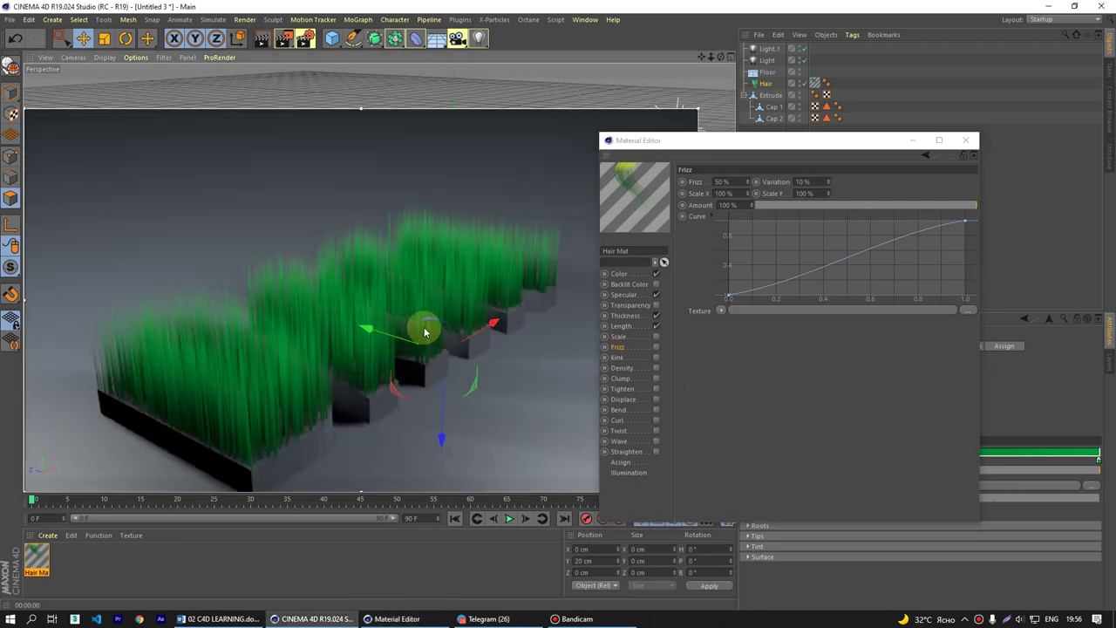
{"action": "middle_click_drag", "start_coordinate": [424, 323], "coordinate": [436, 304], "text": "alt"}
{"action": "key", "text": "ctrl+r"}
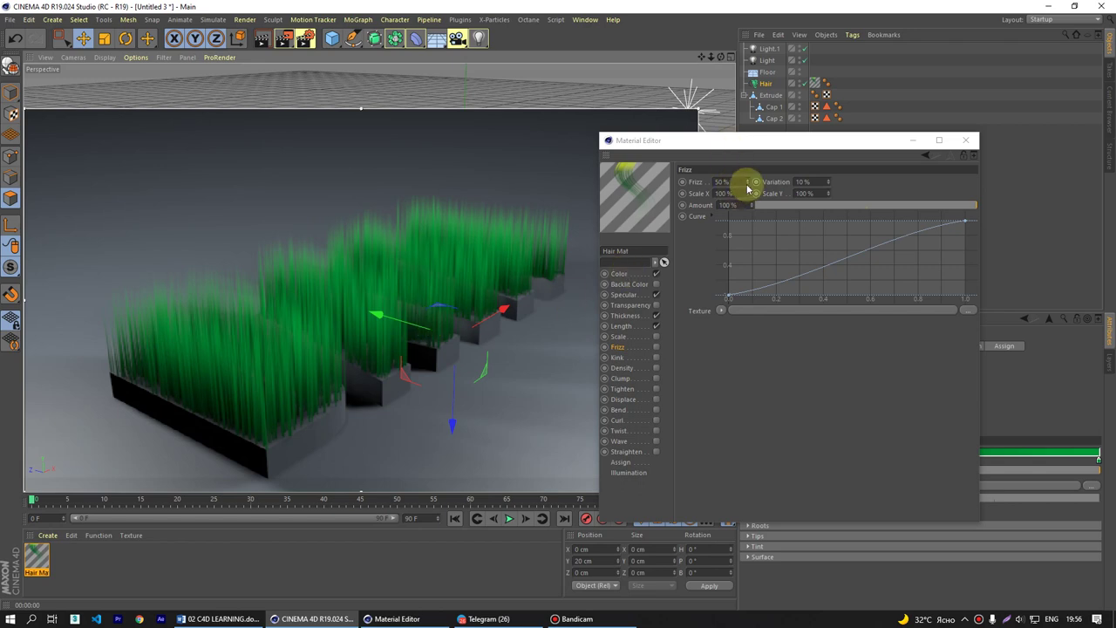
{"action": "left_click_drag", "start_coordinate": [747, 184], "coordinate": [737, 218]}
{"action": "key", "text": "ctrl+r"}
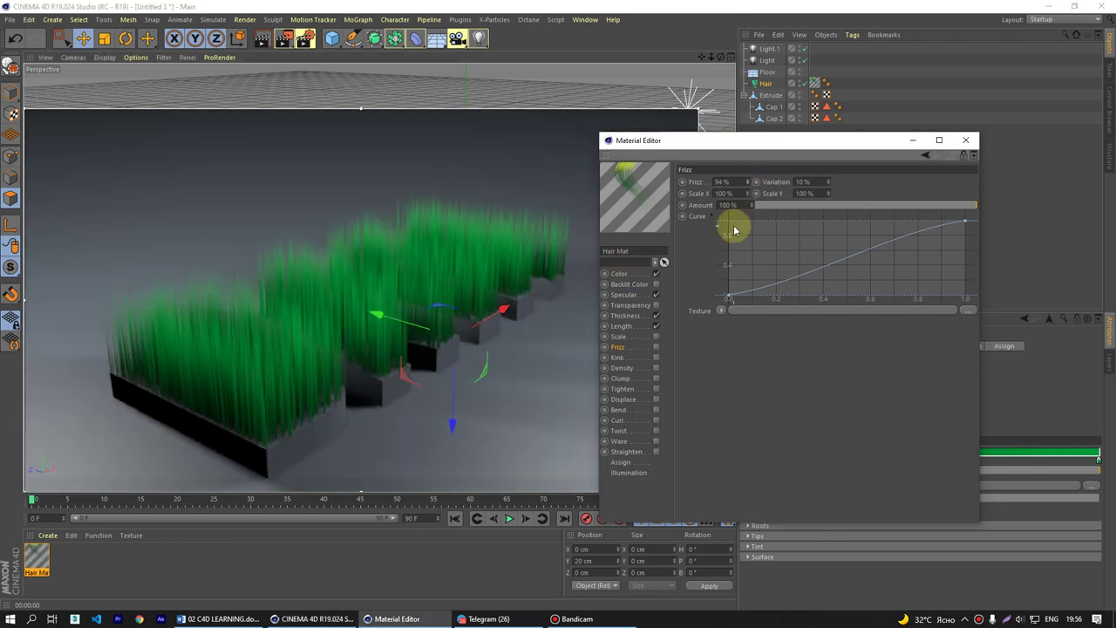
{"action": "left_click_drag", "start_coordinate": [833, 180], "coordinate": [830, 192]}
{"action": "key", "text": "ctrl+r"}
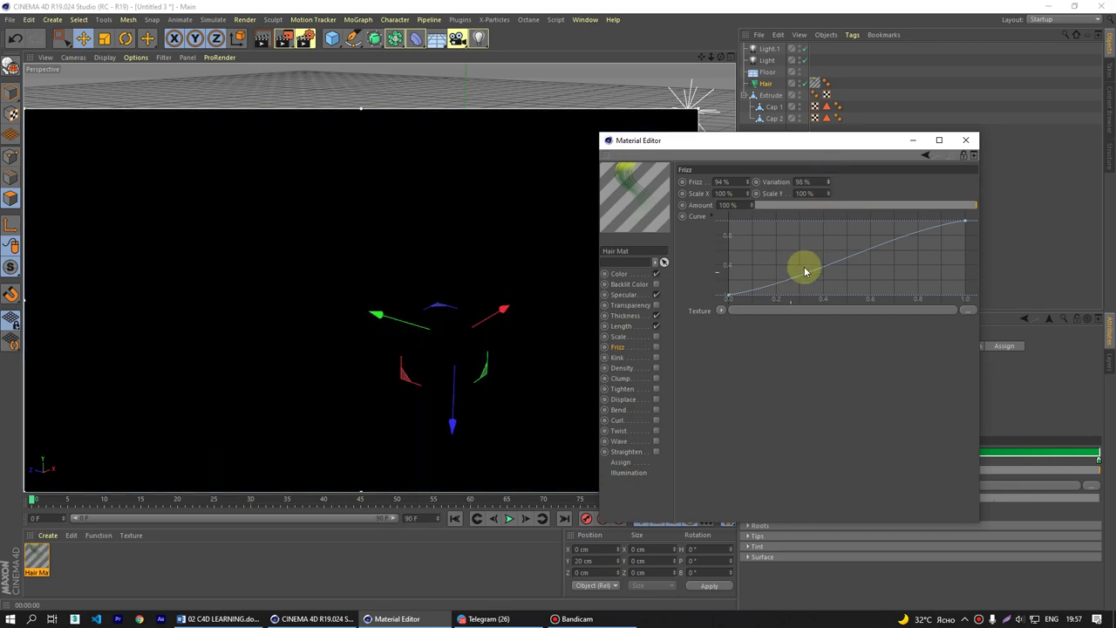
{"action": "left_click_drag", "start_coordinate": [742, 299], "coordinate": [728, 220]}
{"action": "key", "text": "ctrl+r"}
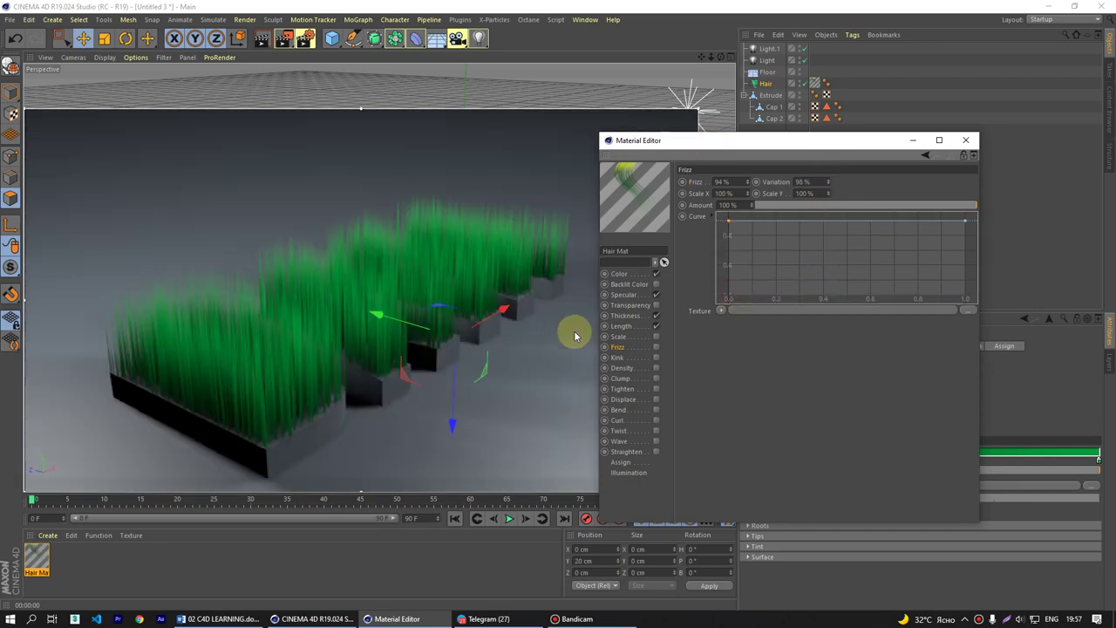
{"action": "left_click_drag", "start_coordinate": [731, 225], "coordinate": [717, 294]}
{"action": "key", "text": "ctrl+r"}
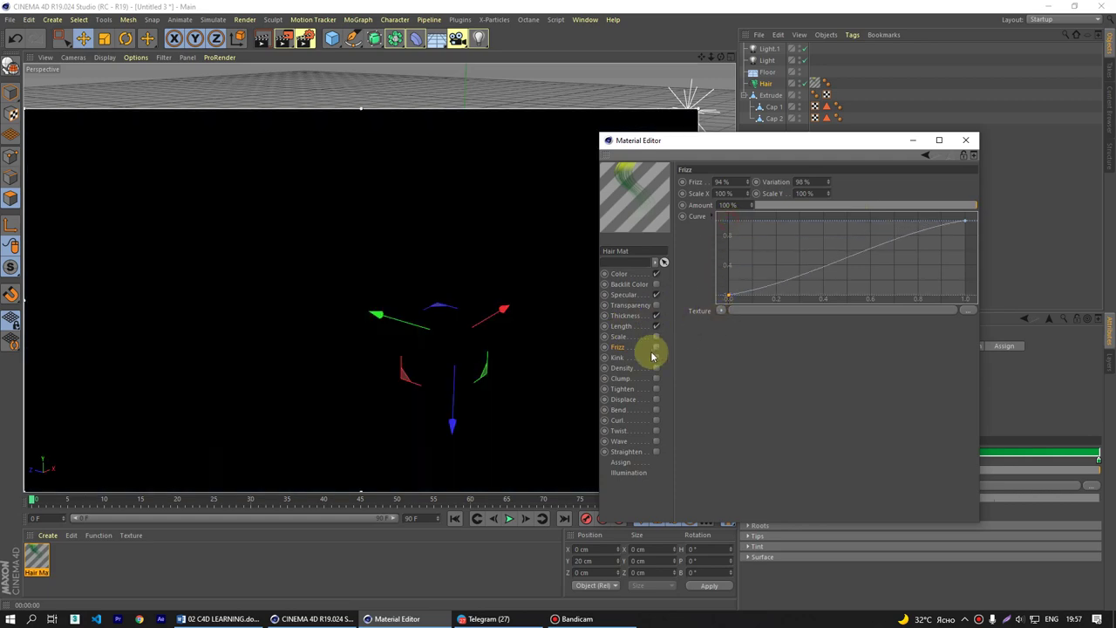
- Enable Frizz at 60% with 100% variation
{"action": "left_click", "coordinate": [655, 347]}
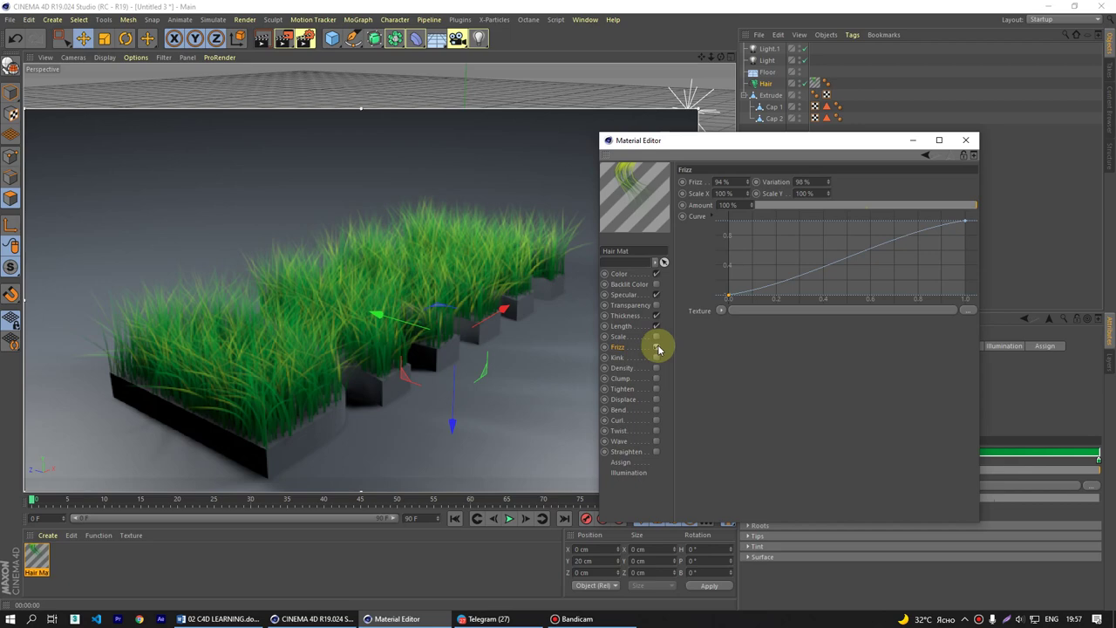
{"action": "left_click", "coordinate": [748, 180]}
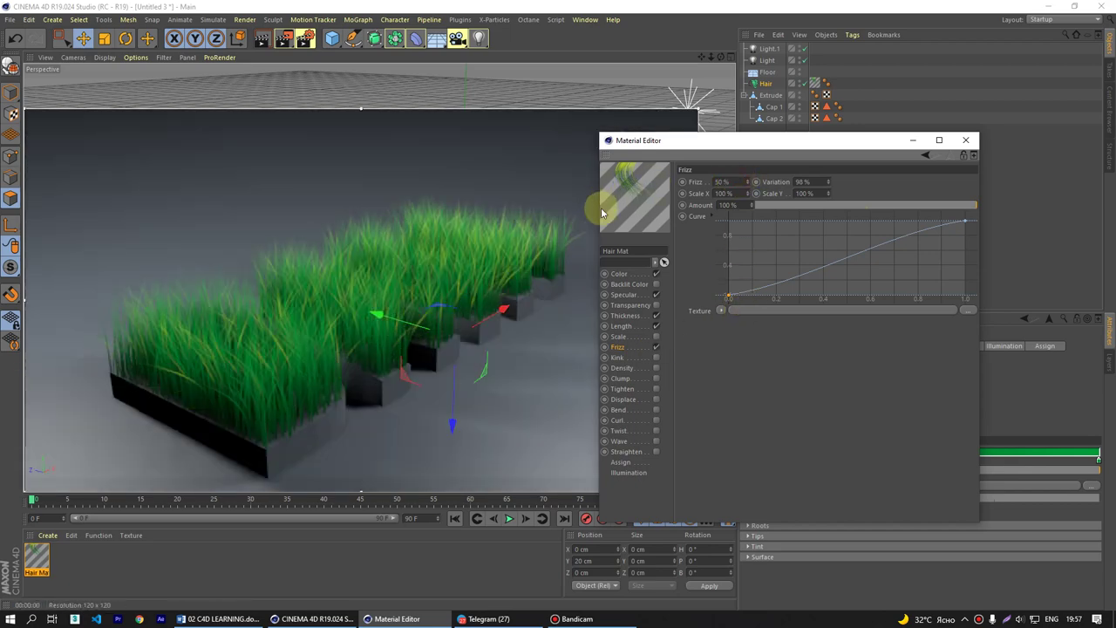
{"action": "left_click", "coordinate": [722, 181]}
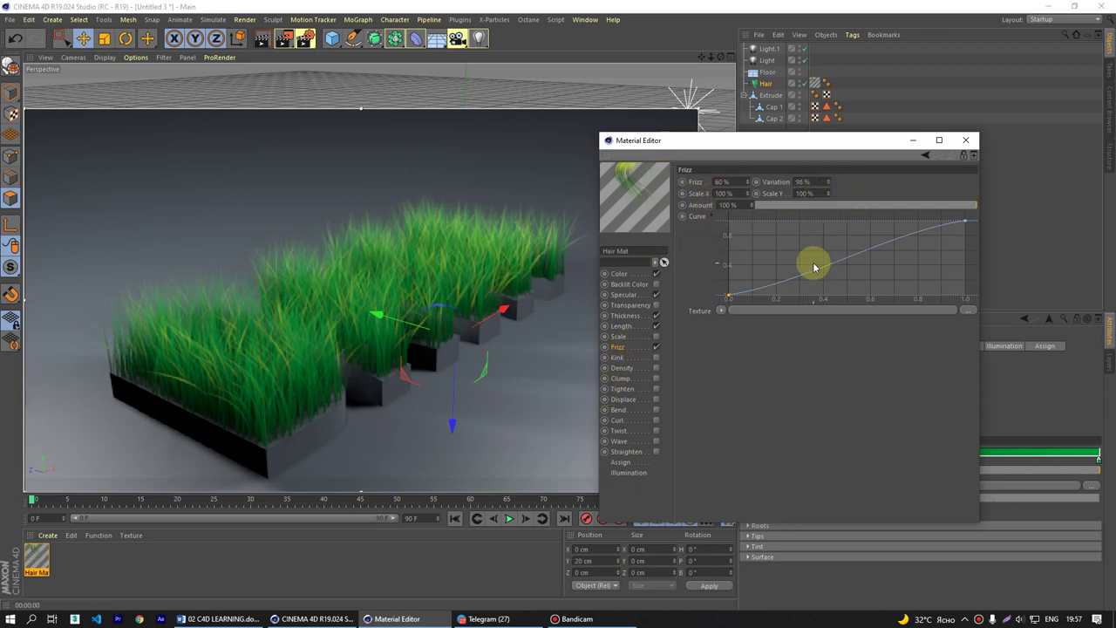
{"action": "left_click", "coordinate": [828, 181]}
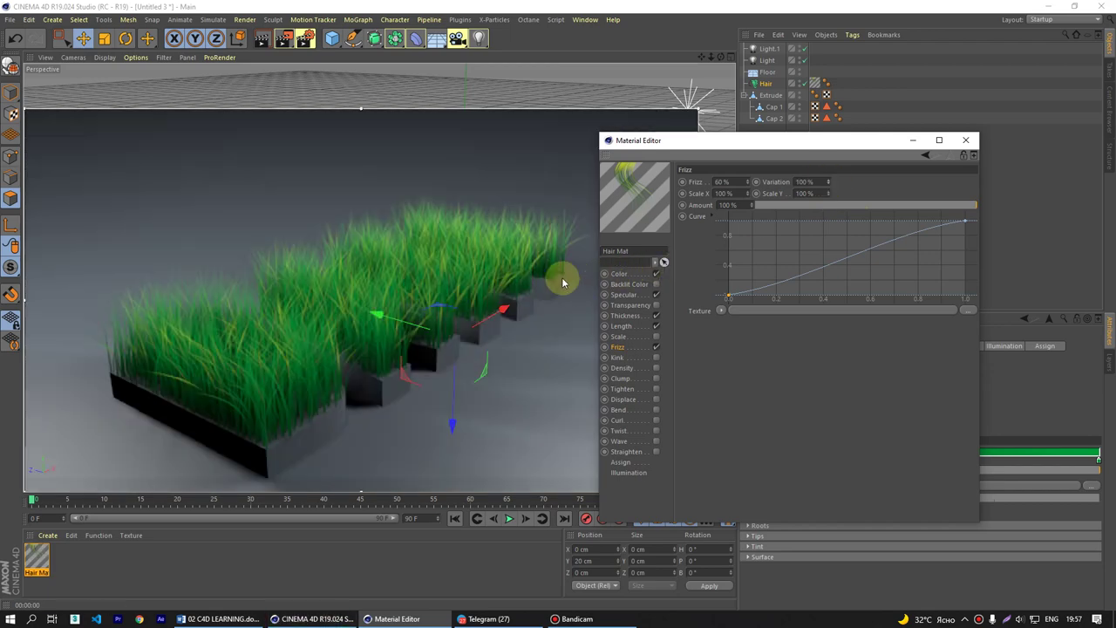
- Set Frizz Scale X and Scale Y to 100% after testing 0%
{"action": "left_click_drag", "start_coordinate": [748, 194], "coordinate": [732, 194]}
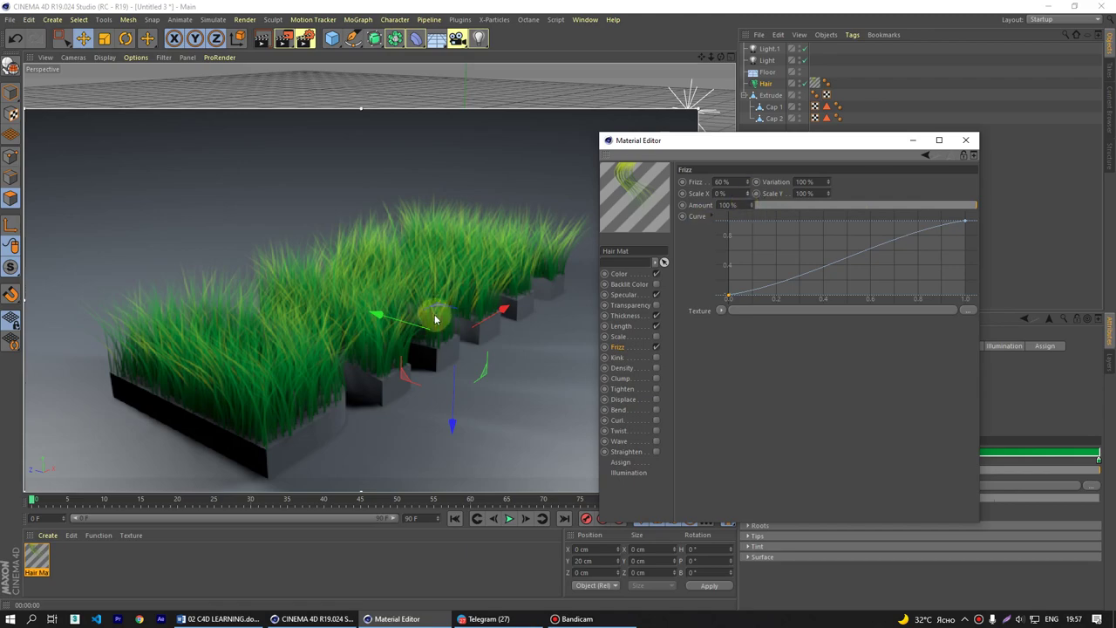
{"action": "left_click_drag", "start_coordinate": [424, 312], "coordinate": [364, 334], "text": "alt"}
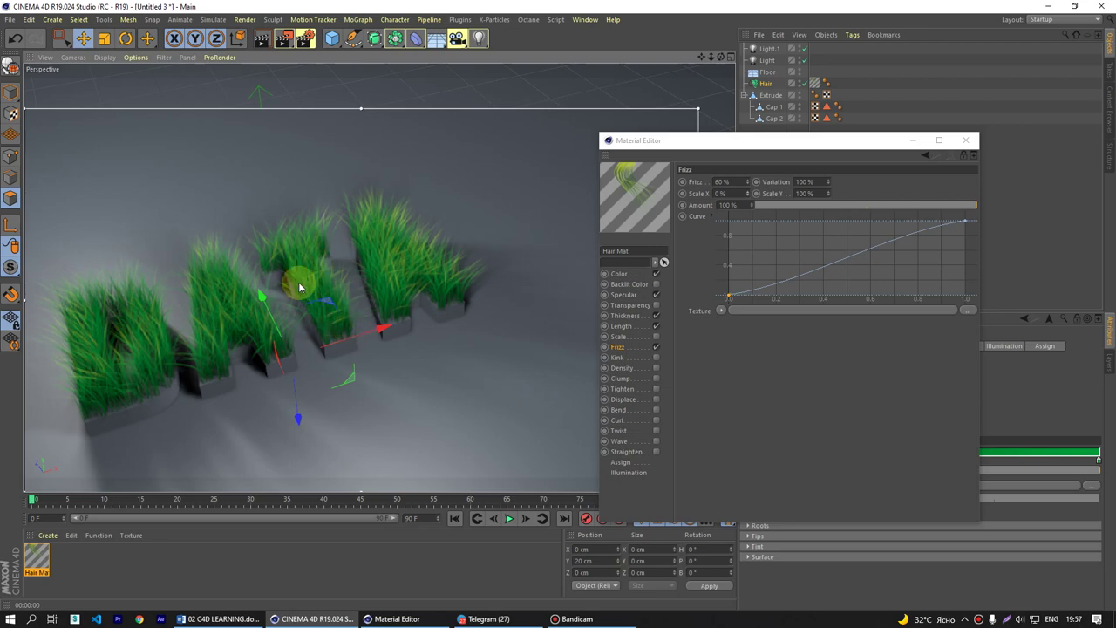
{"action": "left_click_drag", "start_coordinate": [316, 289], "coordinate": [515, 230], "text": "alt"}
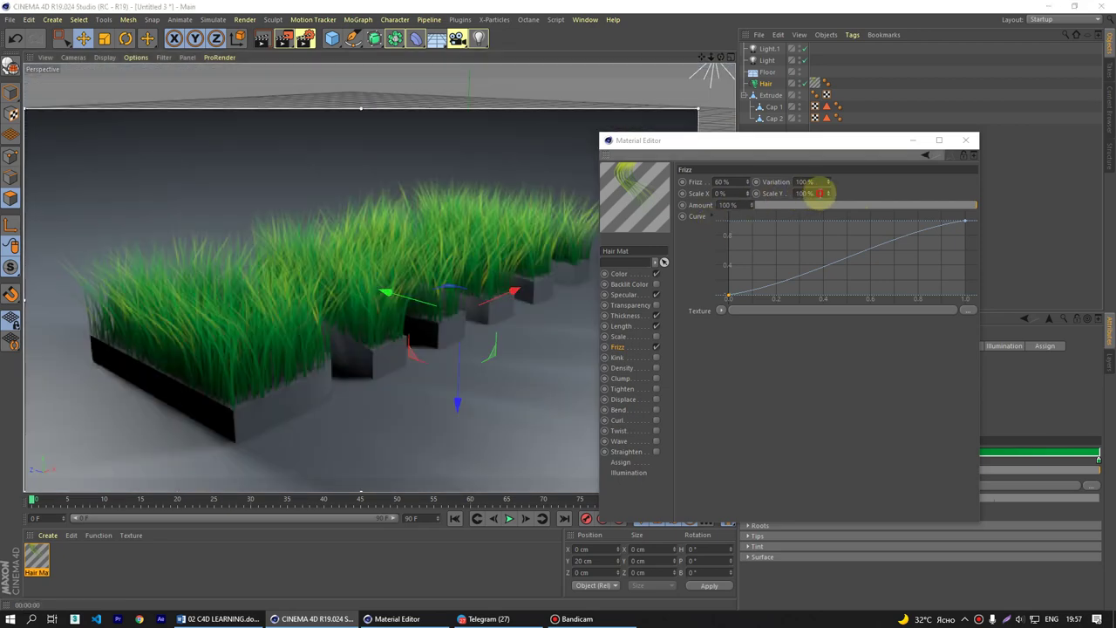
{"action": "left_click_drag", "start_coordinate": [824, 193], "coordinate": [748, 203]}
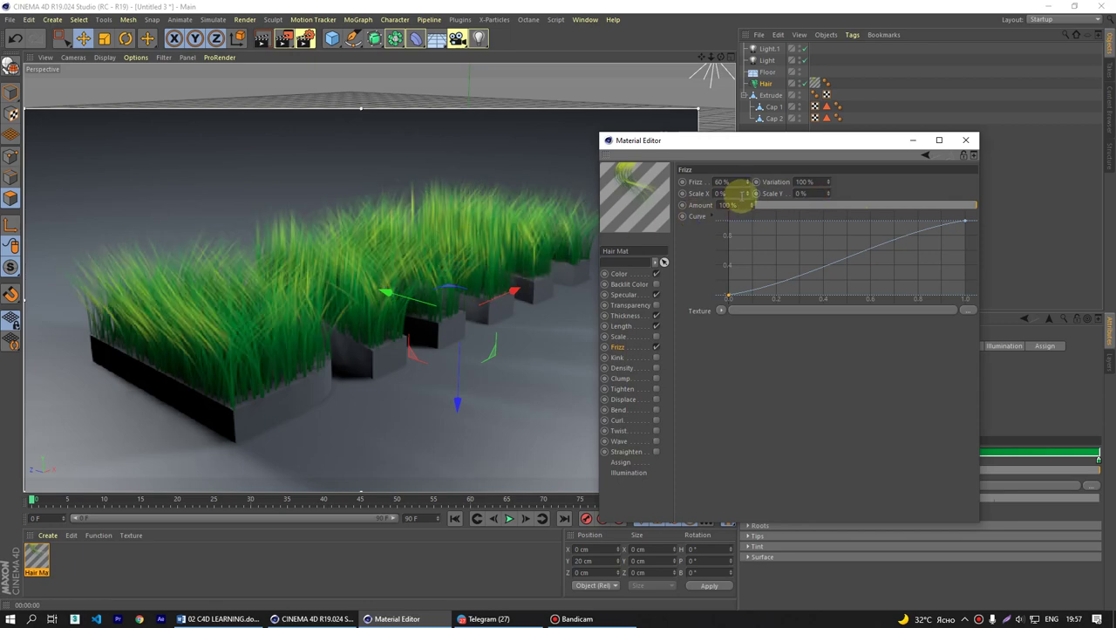
{"action": "left_click_drag", "start_coordinate": [724, 223], "coordinate": [724, 225]}
{"action": "left_click", "coordinate": [815, 194]}
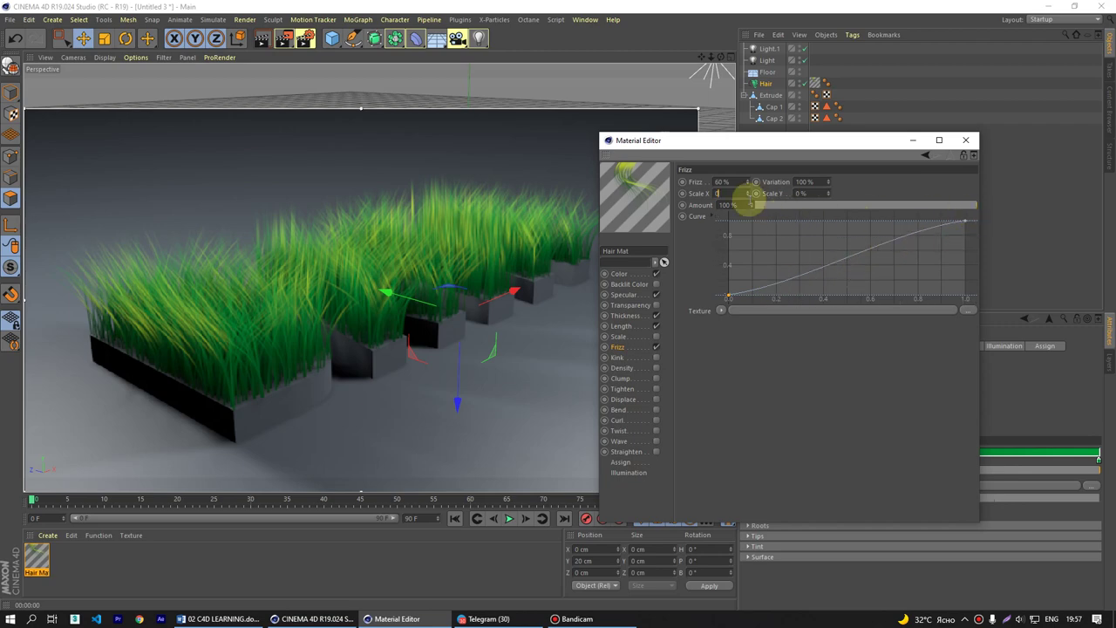
{"action": "left_click", "coordinate": [718, 193]}
{"action": "type", "text": "100"}
{"action": "key", "text": "Tab"}
{"action": "type", "text": "100"}
{"action": "key", "text": "Return"}
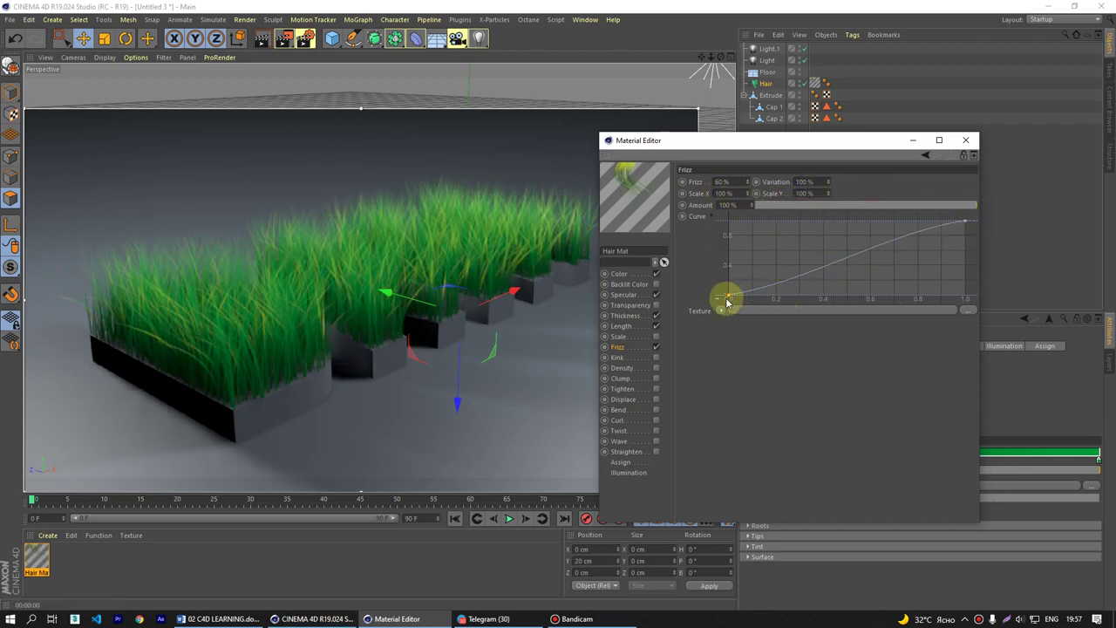
- Reshape the Frizz curve so it rises from zero at the start to full at the end
{"action": "left_click_drag", "start_coordinate": [729, 298], "coordinate": [729, 221]}
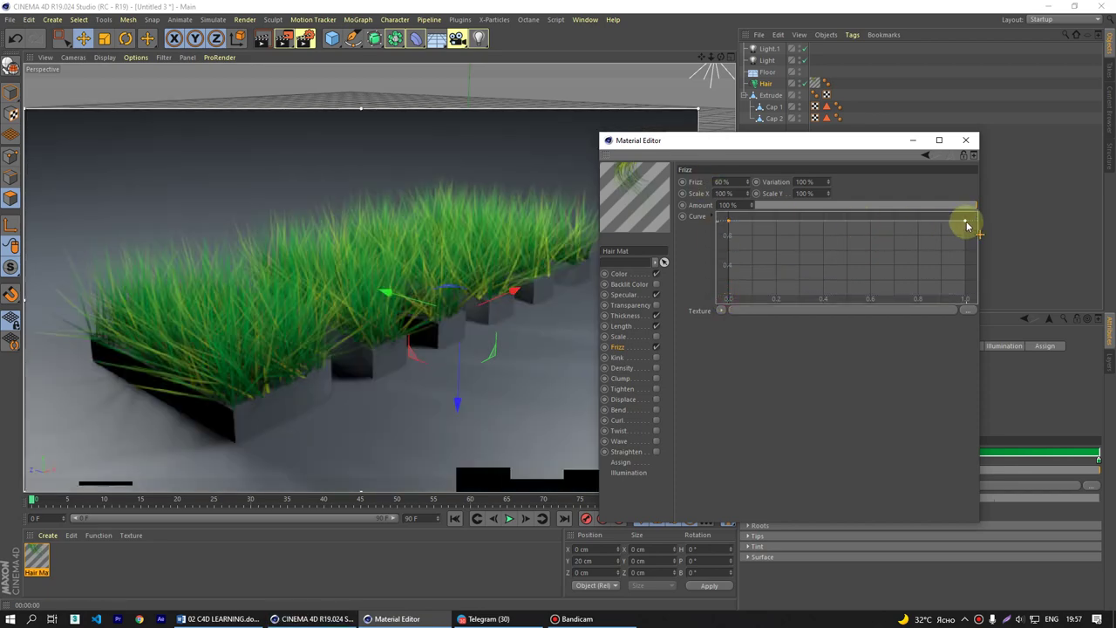
{"action": "left_click_drag", "start_coordinate": [966, 221], "coordinate": [965, 296]}
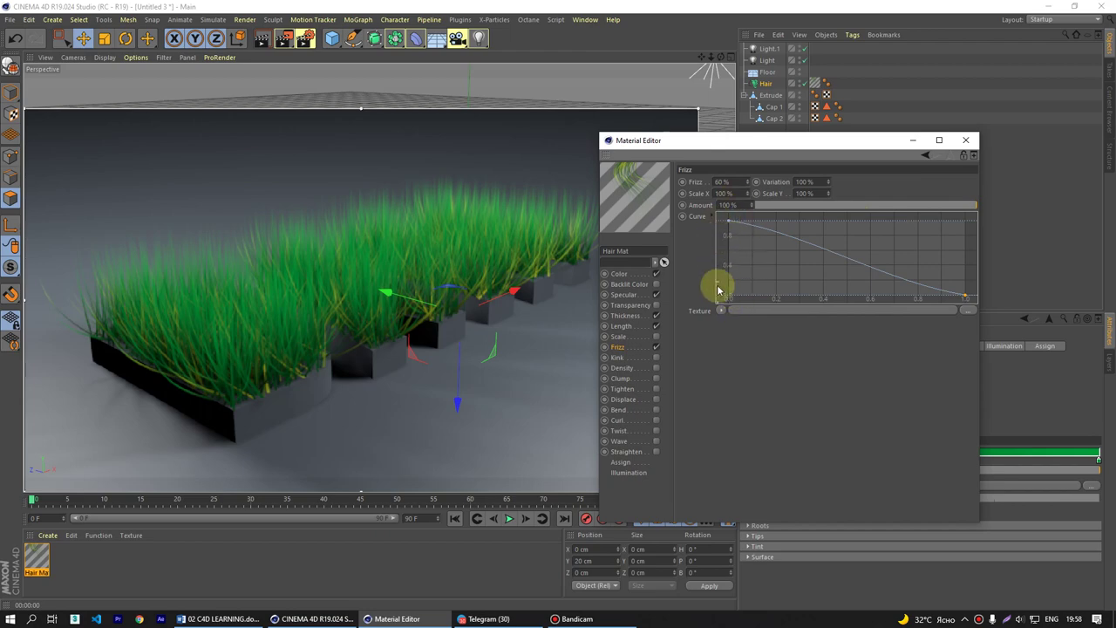
{"action": "left_click_drag", "start_coordinate": [729, 227], "coordinate": [735, 361]}
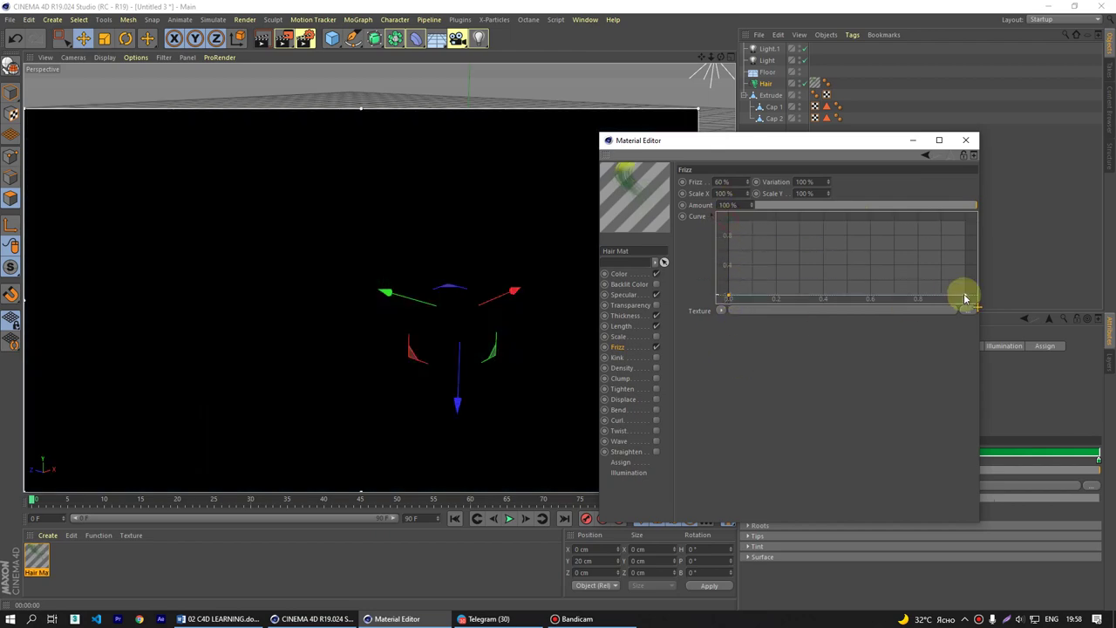
{"action": "left_click_drag", "start_coordinate": [962, 294], "coordinate": [977, 219]}
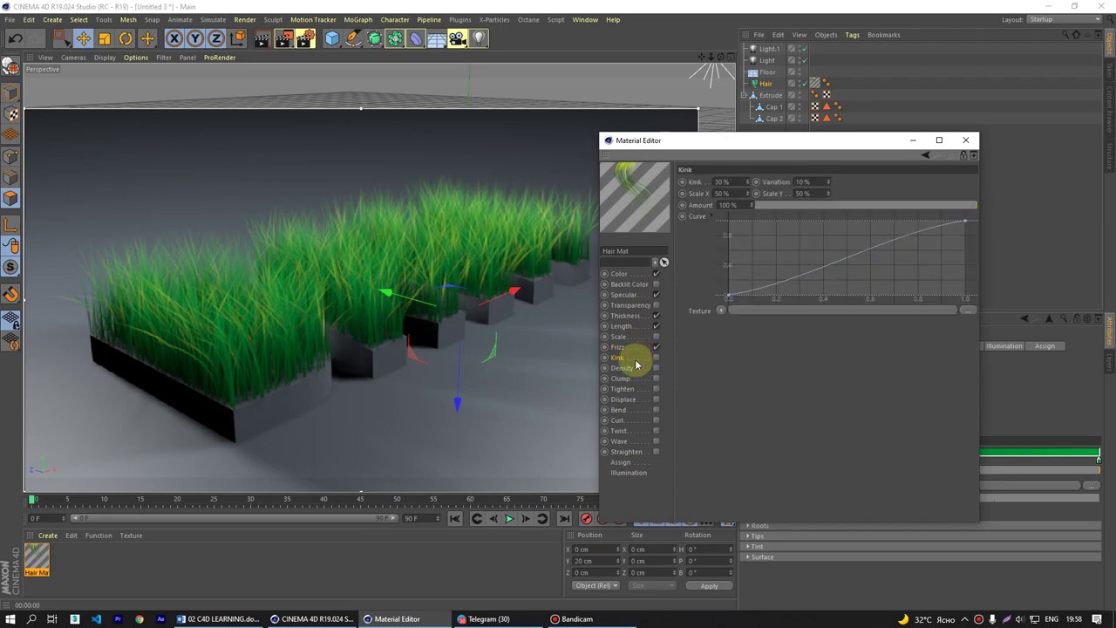
- Glance at Specular, then show Length (100%, 20% variation) and select its value
{"action": "scroll", "coordinate": [448, 329], "scroll_direction": "down", "scroll_amount": 3}
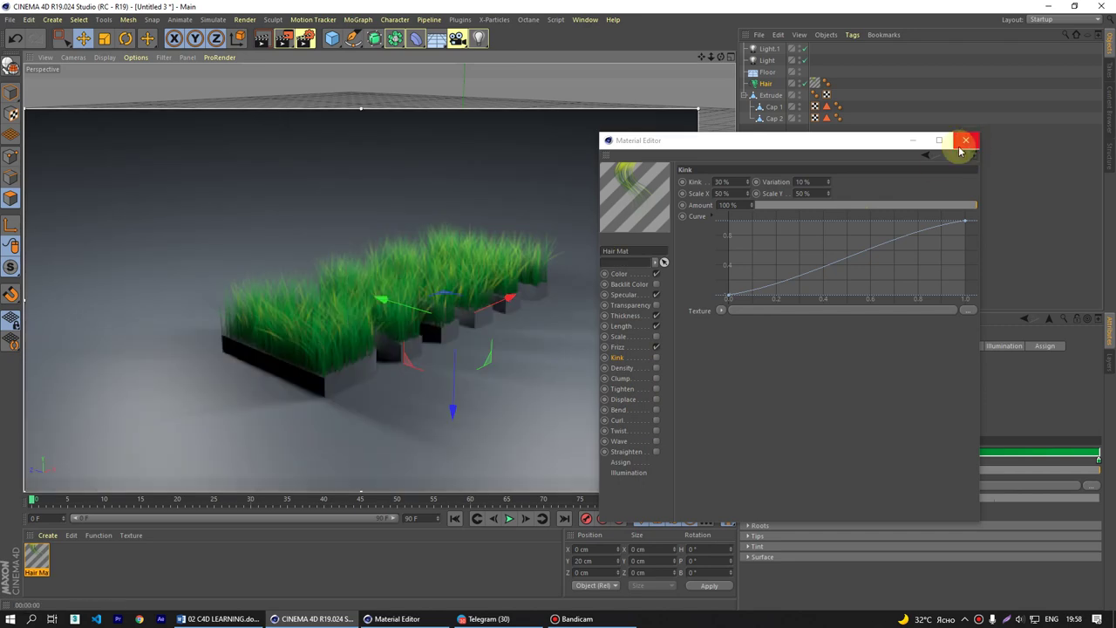
{"action": "scroll", "coordinate": [444, 279], "scroll_direction": "up", "scroll_amount": 3}
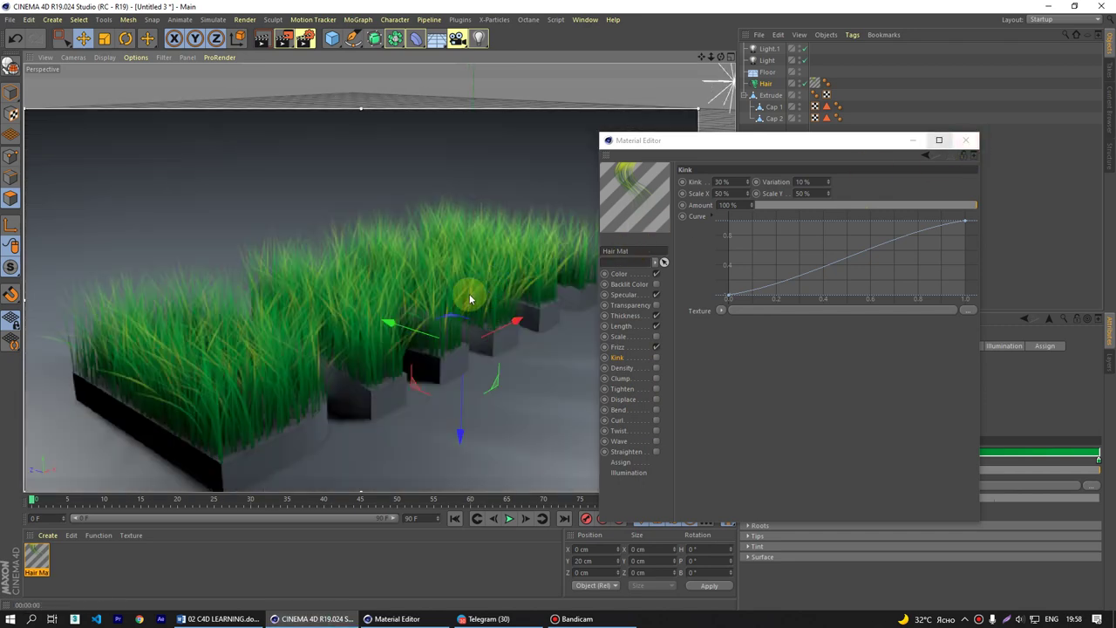
{"action": "left_click", "coordinate": [658, 296]}
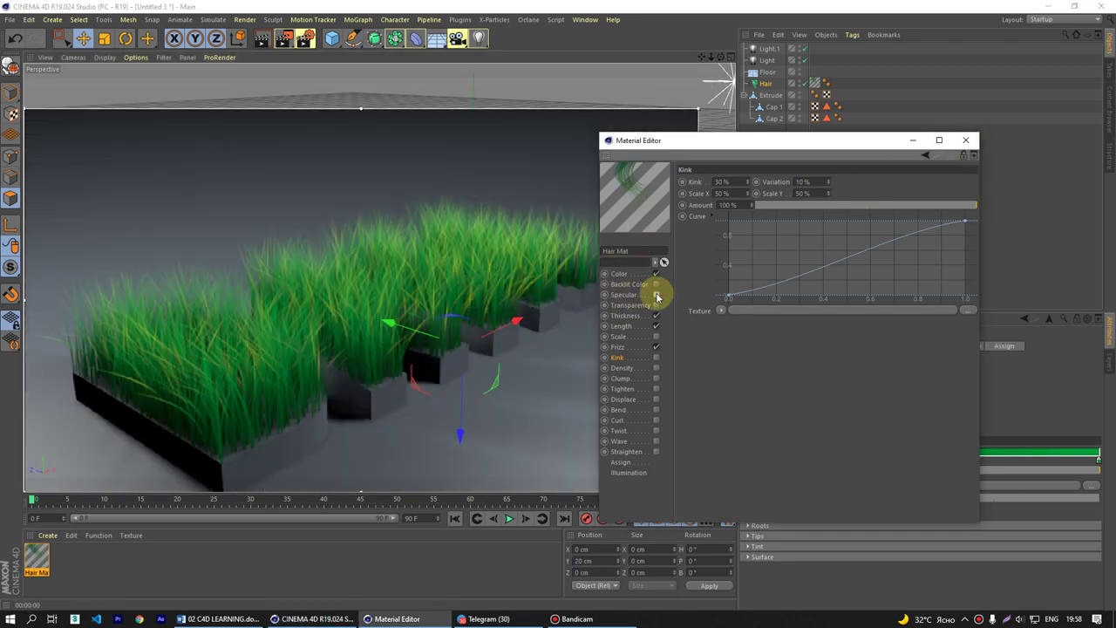
{"action": "left_click", "coordinate": [657, 297]}
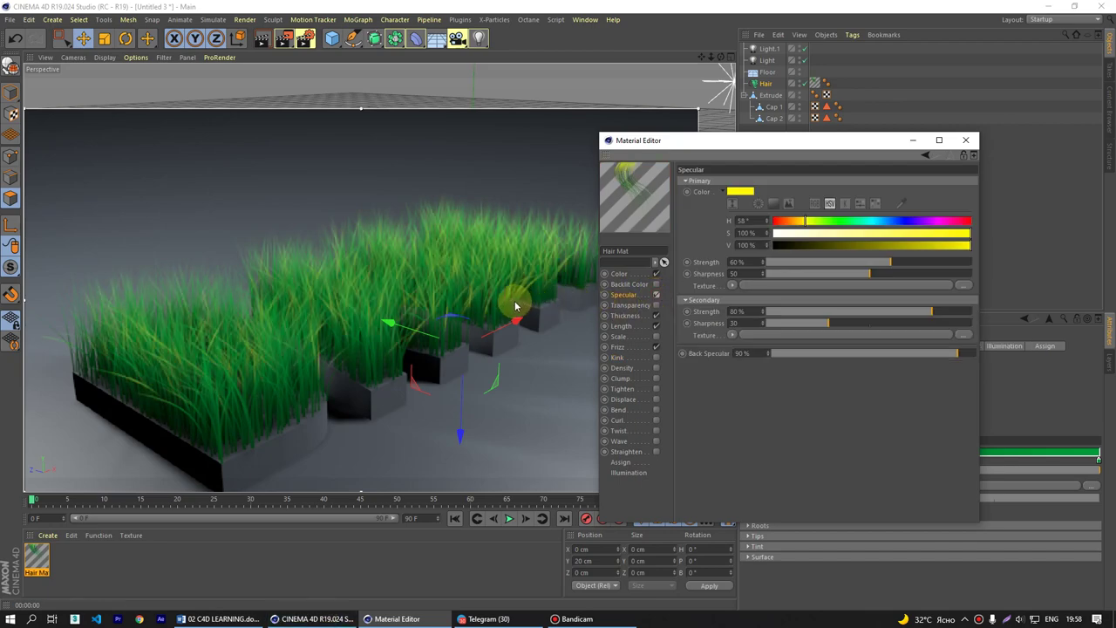
{"action": "scroll", "coordinate": [514, 305], "scroll_direction": "down", "scroll_amount": 3}
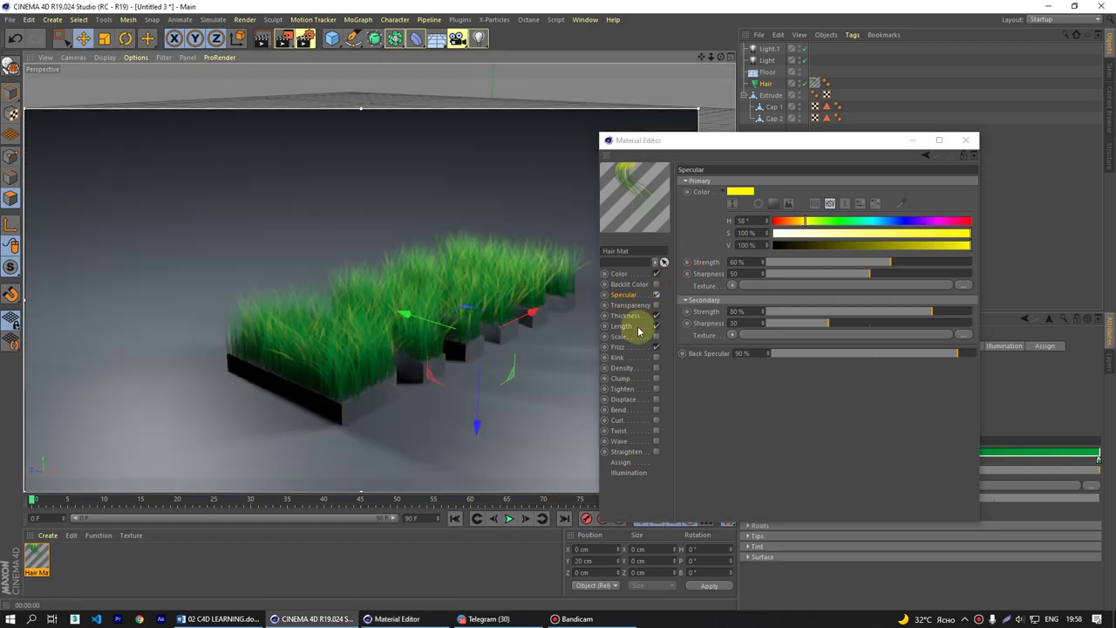
{"action": "left_click", "coordinate": [638, 328]}
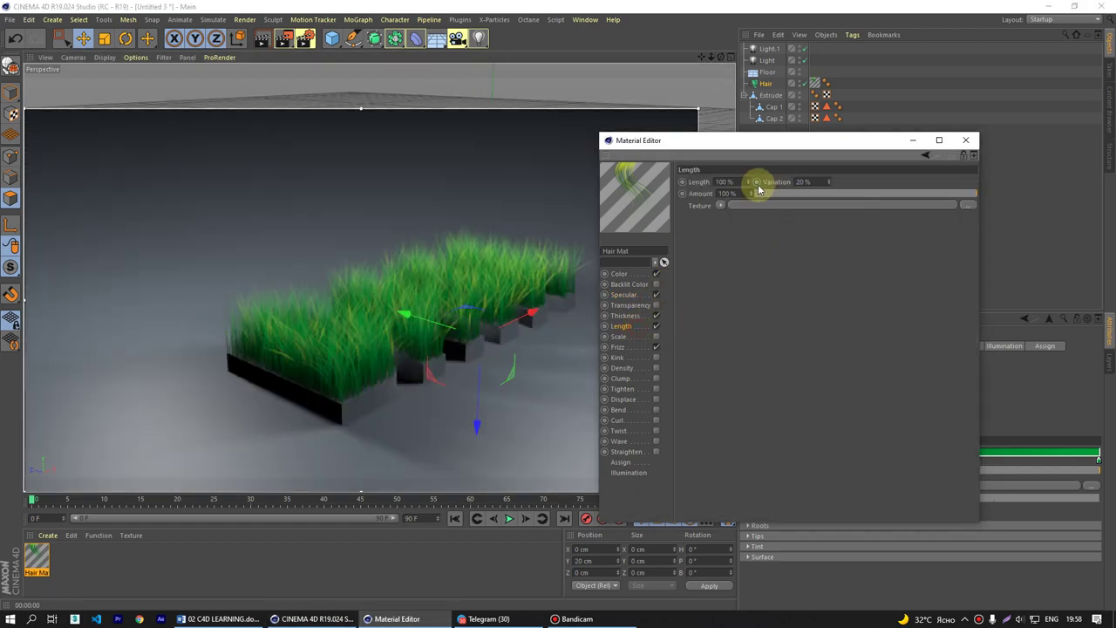
{"action": "left_click", "coordinate": [726, 181]}
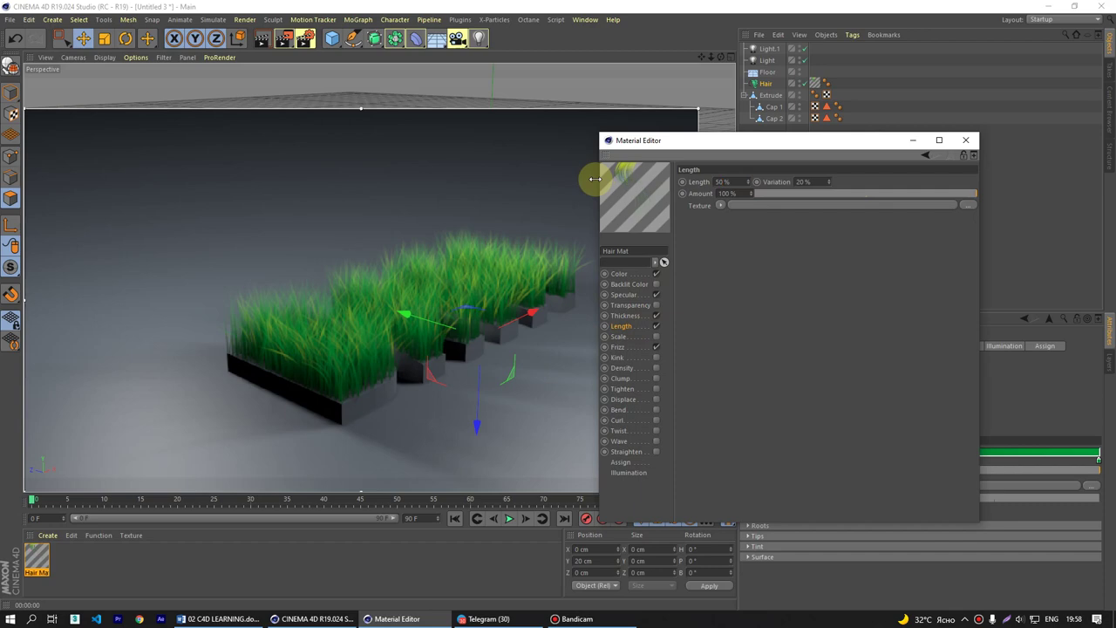
- Put the Material Editor away and move the view in close on the grass-covered DATA letters
{"action": "left_click", "coordinate": [914, 140]}
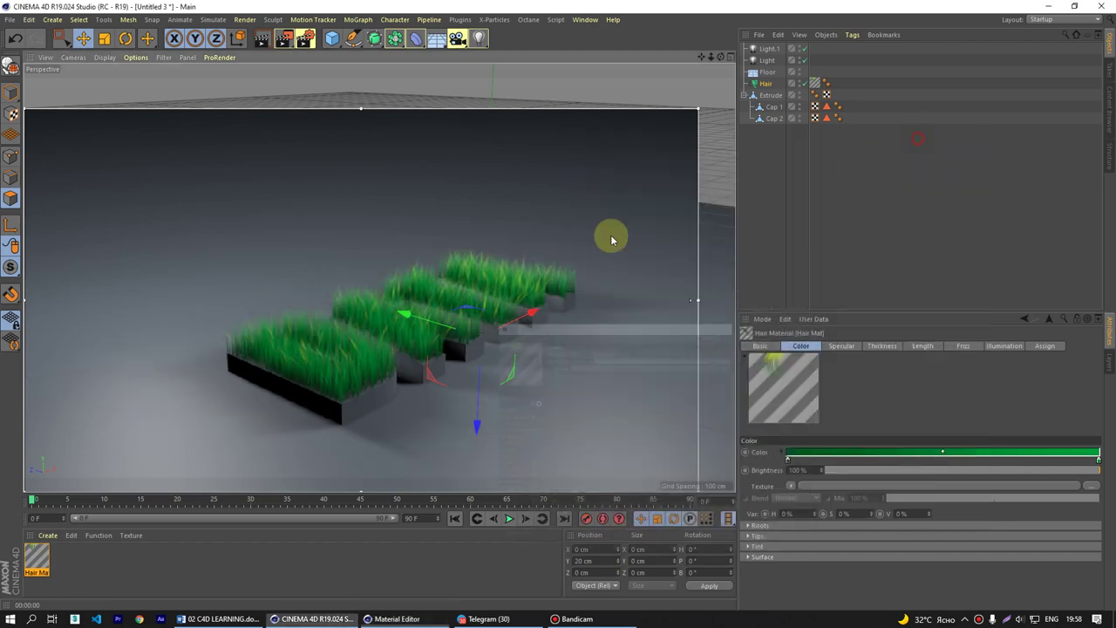
{"action": "left_click_drag", "start_coordinate": [612, 239], "coordinate": [440, 349], "text": "alt"}
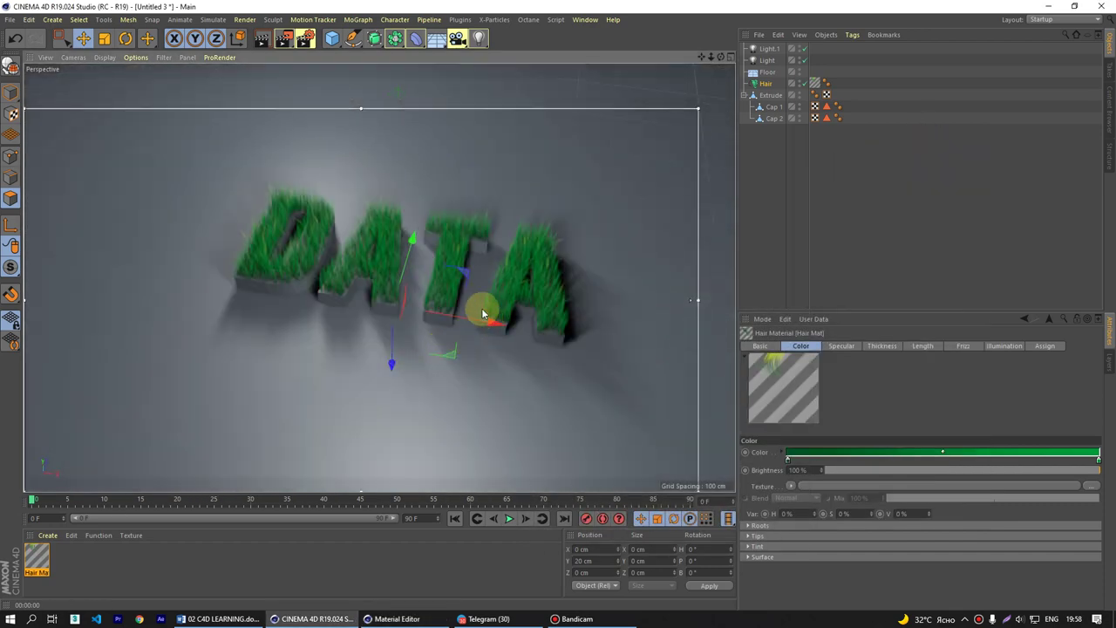
{"action": "left_click_drag", "start_coordinate": [483, 314], "coordinate": [456, 327], "text": "alt"}
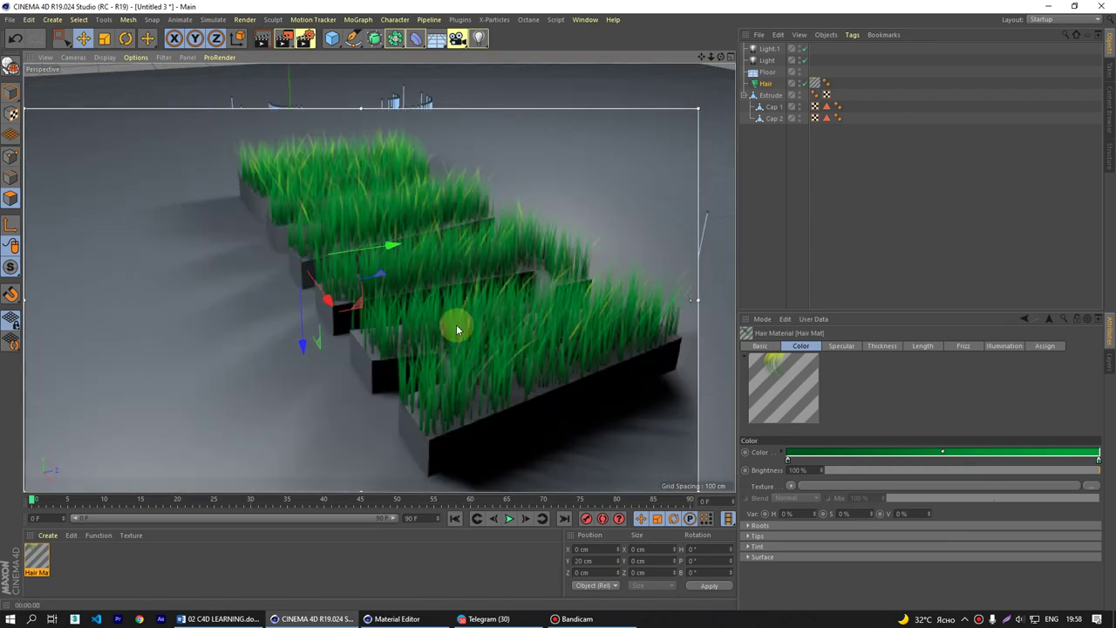
{"action": "scroll", "coordinate": [488, 314], "scroll_direction": "up", "scroll_amount": 5}
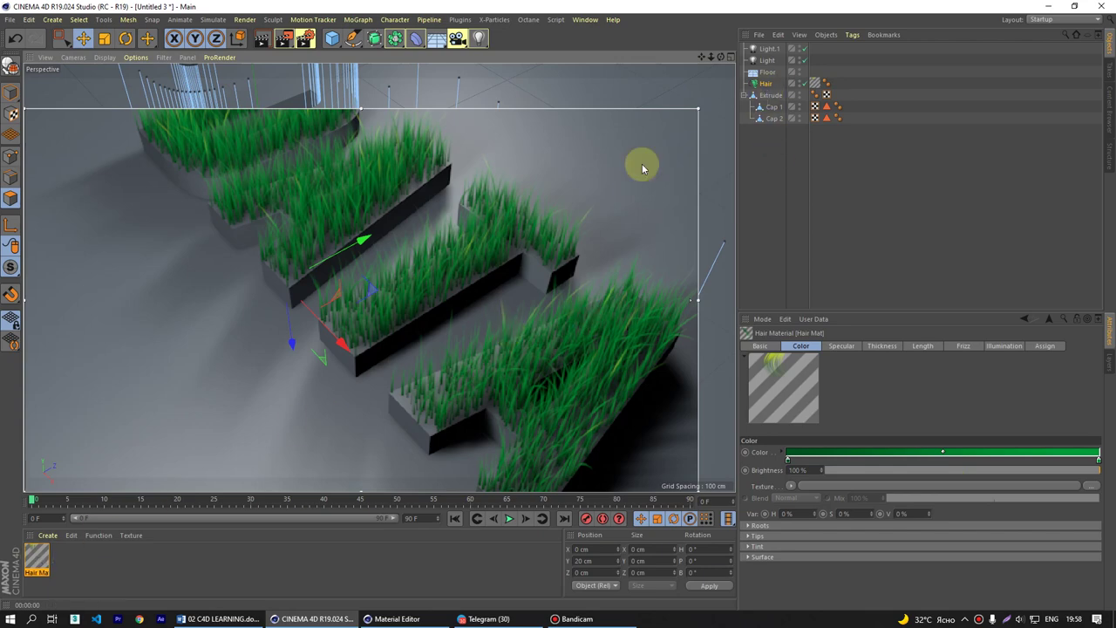
- Create a new empty scene containing a sphere
{"action": "key", "text": "ctrl+n"}
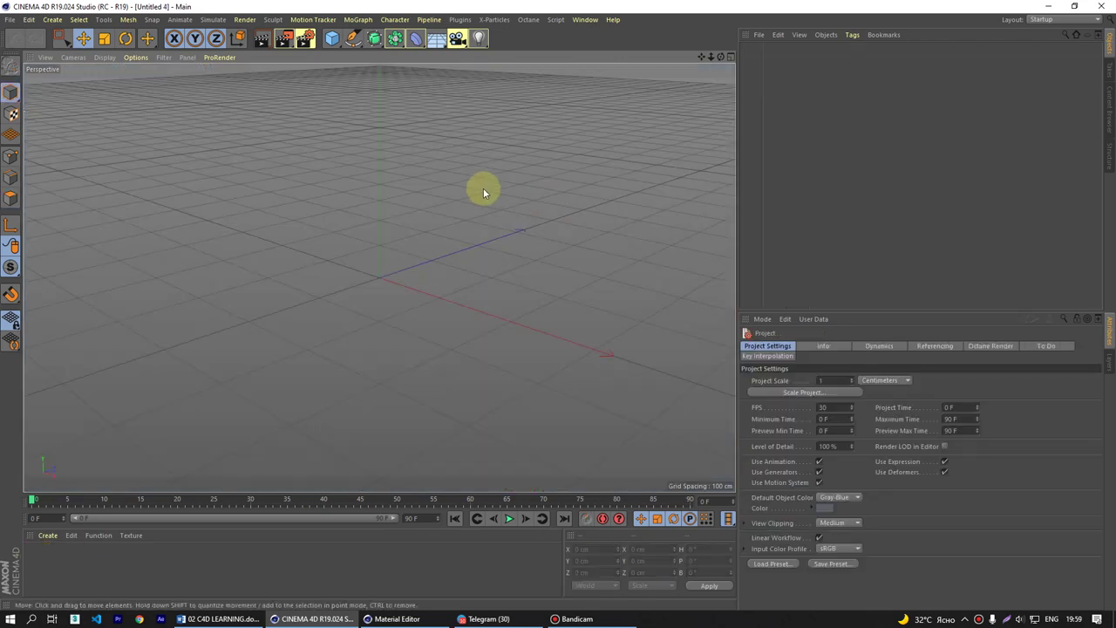
{"action": "left_click_drag", "start_coordinate": [345, 40], "coordinate": [577, 79]}
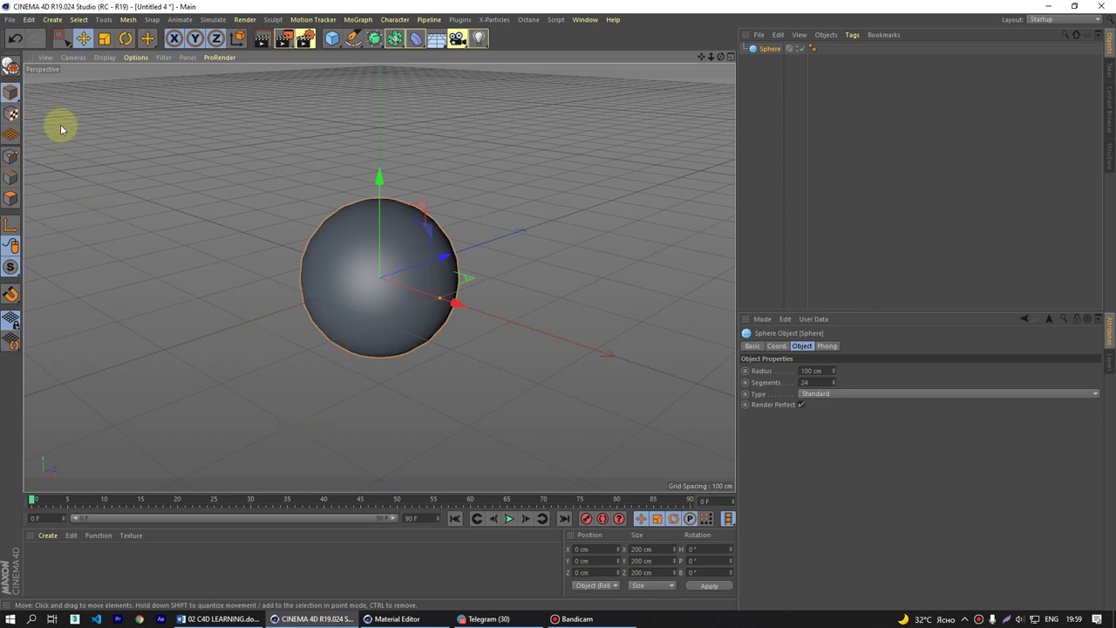
{"action": "left_click", "coordinate": [790, 53]}
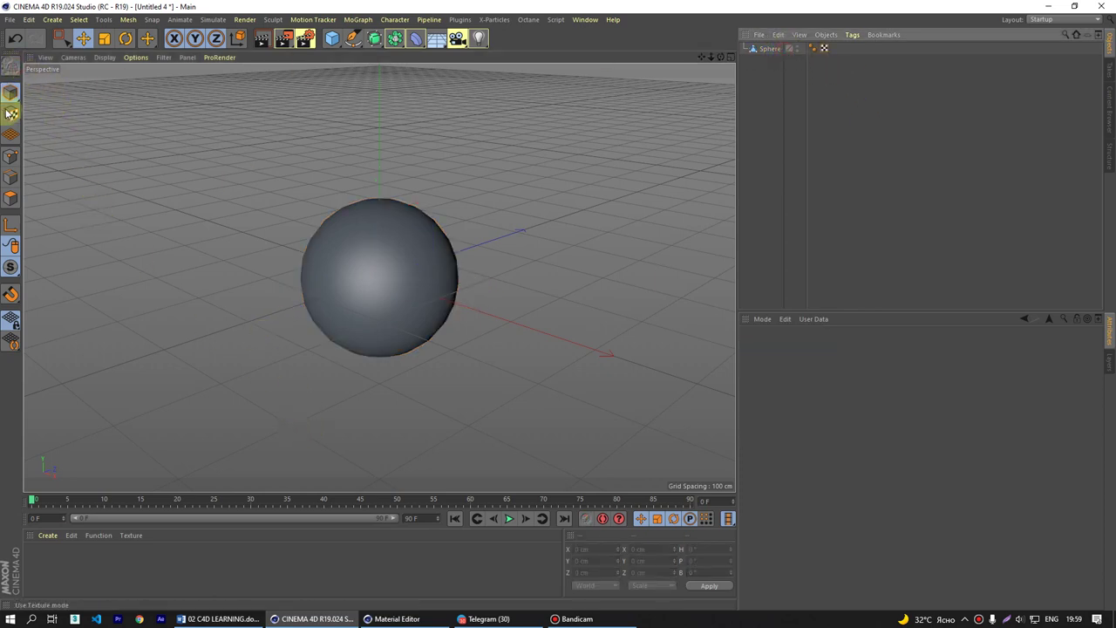
- Convert the sphere into an editable polygon object and bring up the Simulate menu
{"action": "left_click", "coordinate": [772, 50]}
{"action": "left_click", "coordinate": [396, 260]}
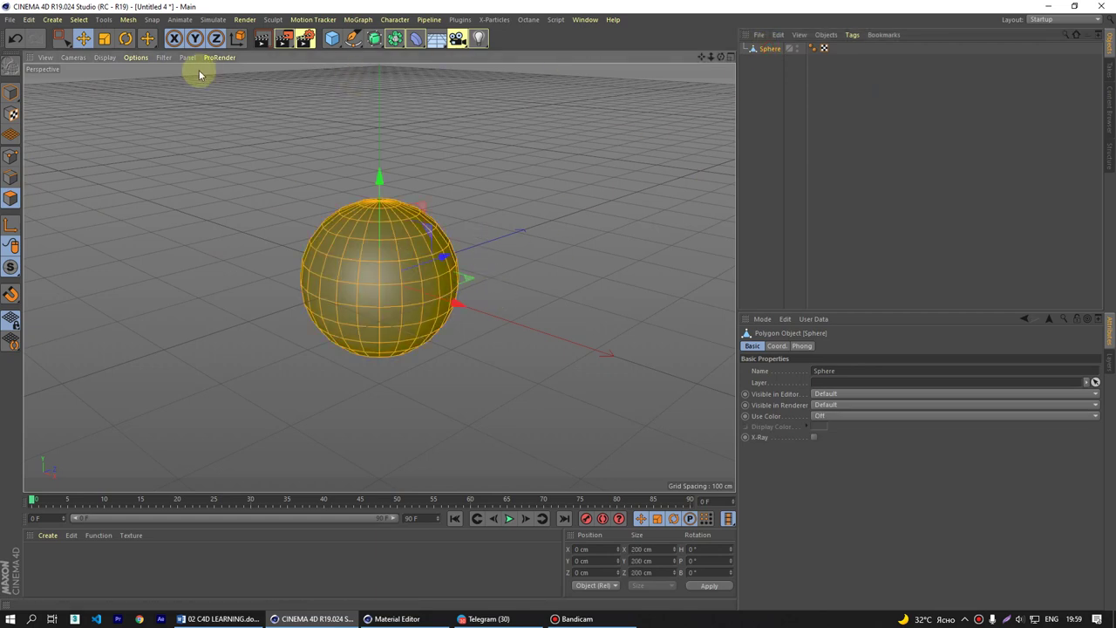
{"action": "left_click", "coordinate": [216, 20]}
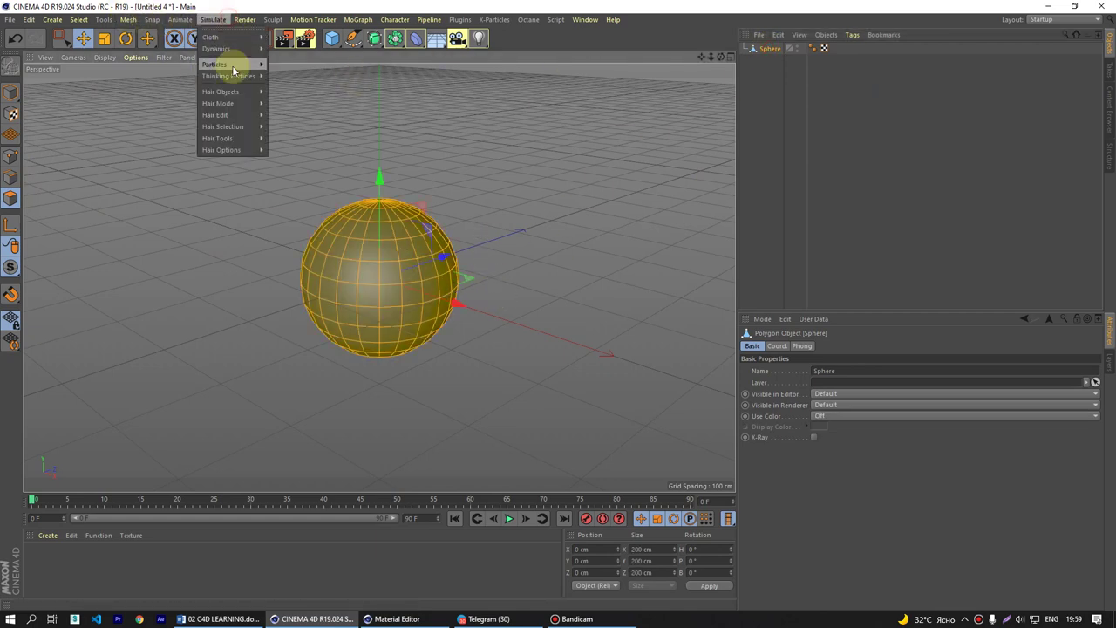
- Add Hair to the sphere and test-play the hair simulation
{"action": "mouse_move", "coordinate": [232, 89]}
{"action": "left_click", "coordinate": [305, 94]}
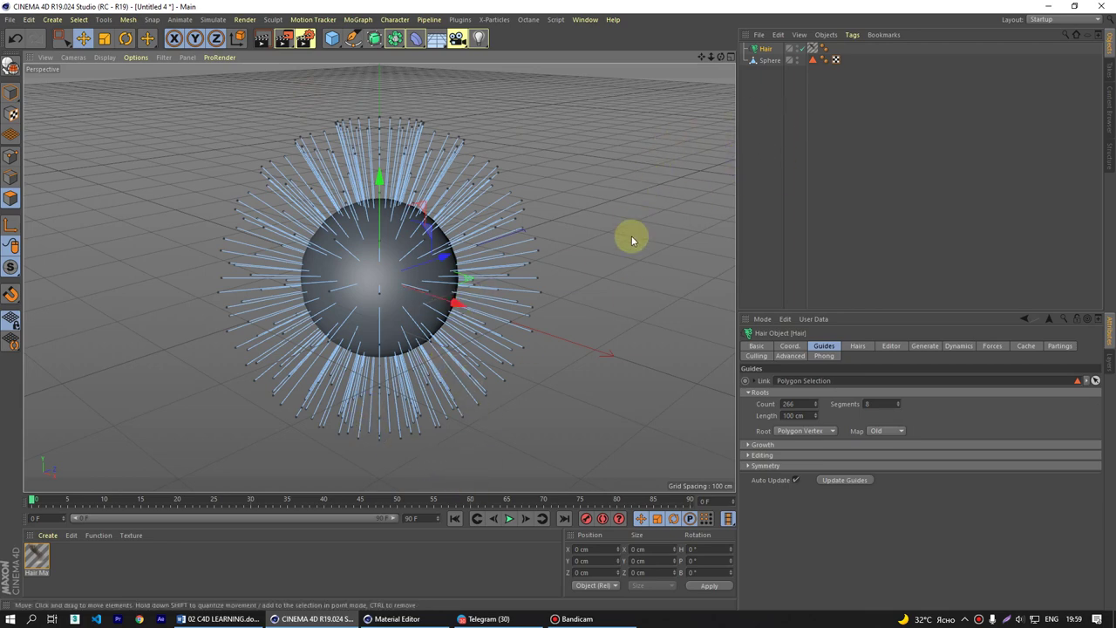
{"action": "scroll", "coordinate": [473, 232], "scroll_direction": "down", "scroll_amount": 5}
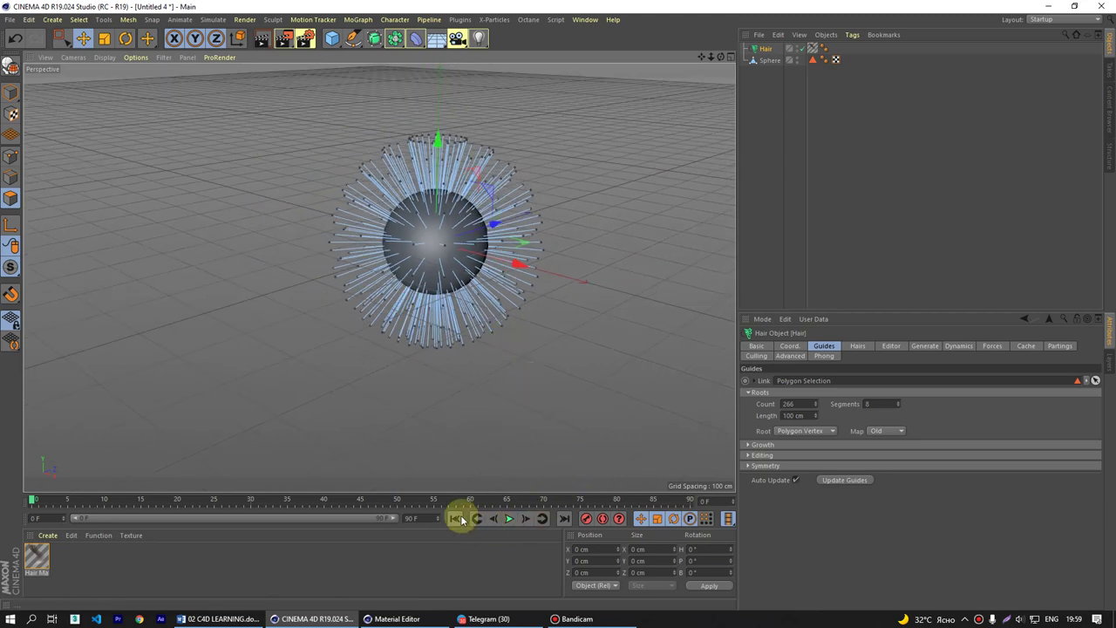
{"action": "left_click", "coordinate": [511, 520]}
{"action": "left_click", "coordinate": [510, 519]}
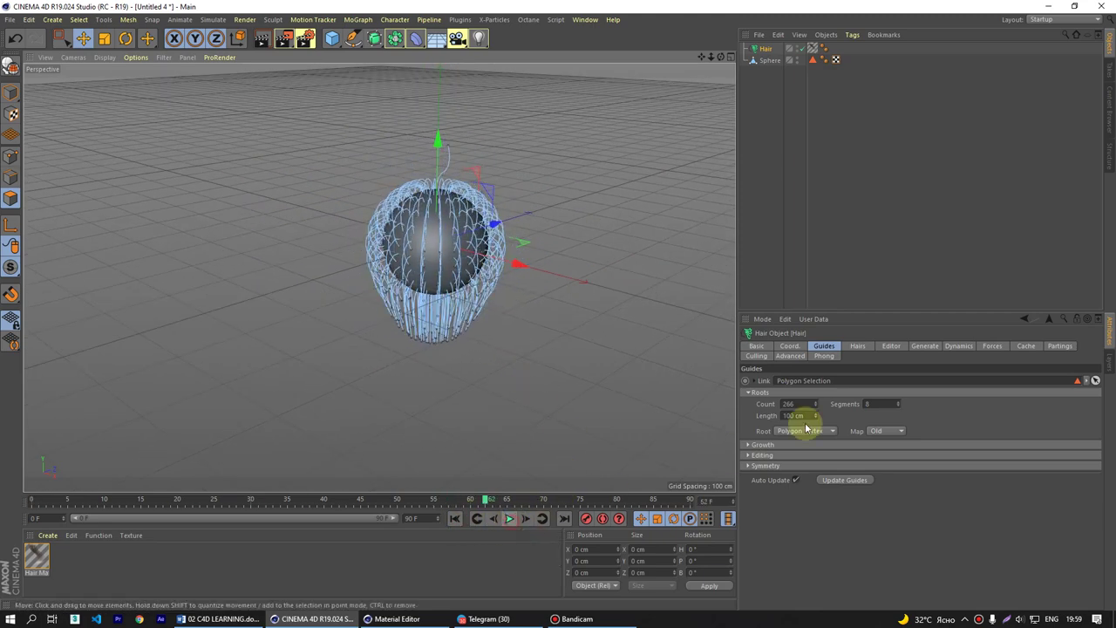
- Set the hair guide Length to 300 cm and replay the simulation from the start
{"action": "double_click", "coordinate": [796, 415]}
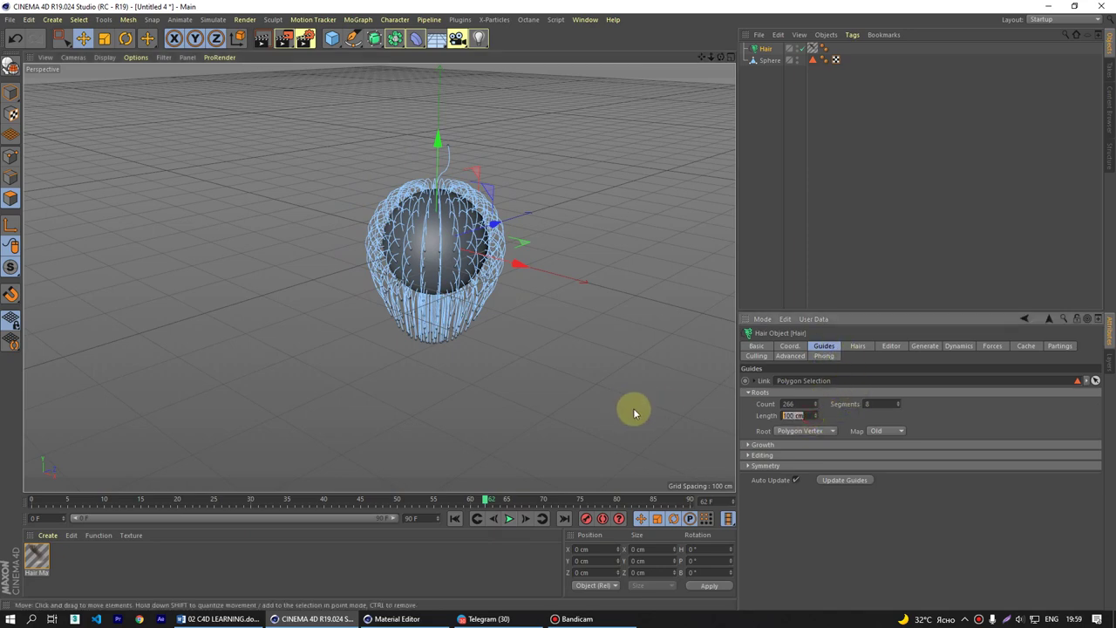
{"action": "type", "text": "300"}
{"action": "key", "text": "Return"}
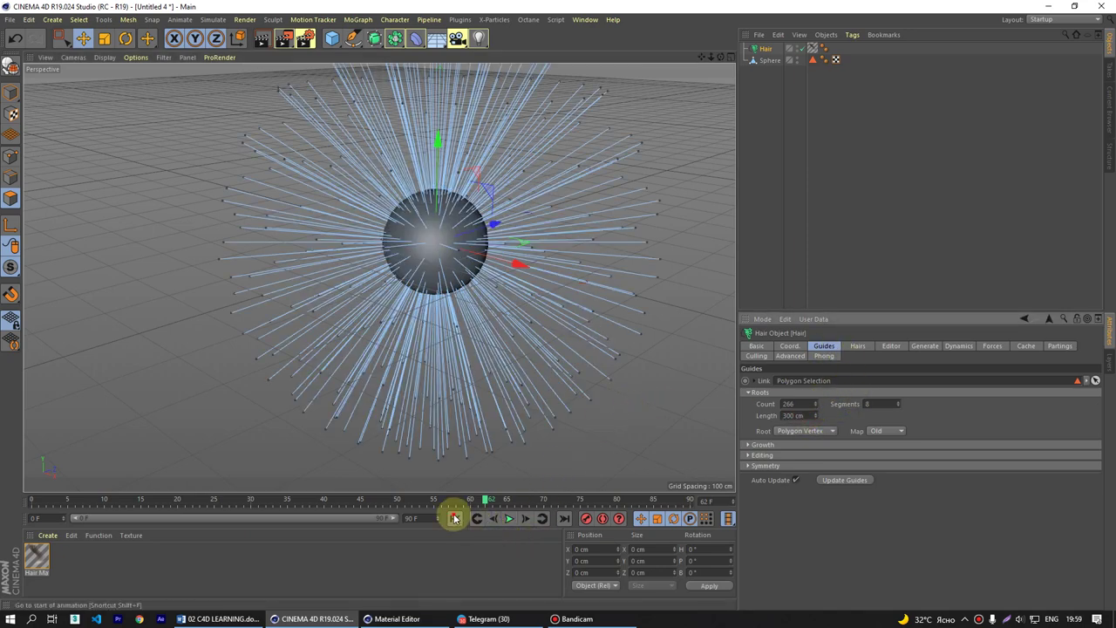
{"action": "left_click", "coordinate": [455, 519]}
{"action": "left_click", "coordinate": [511, 519]}
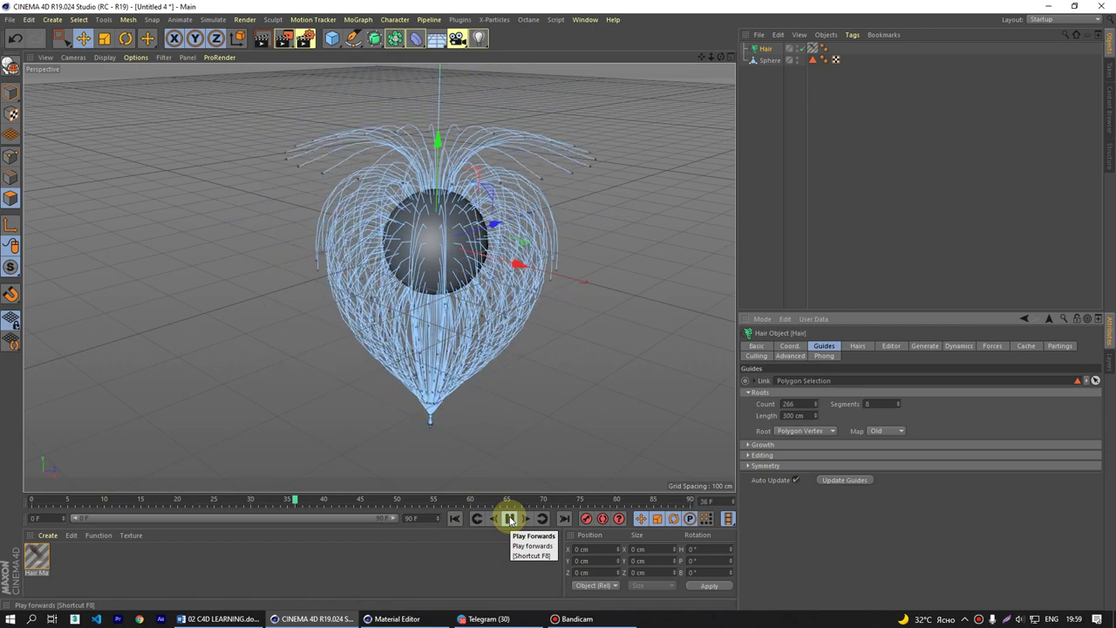
{"action": "left_click", "coordinate": [511, 519]}
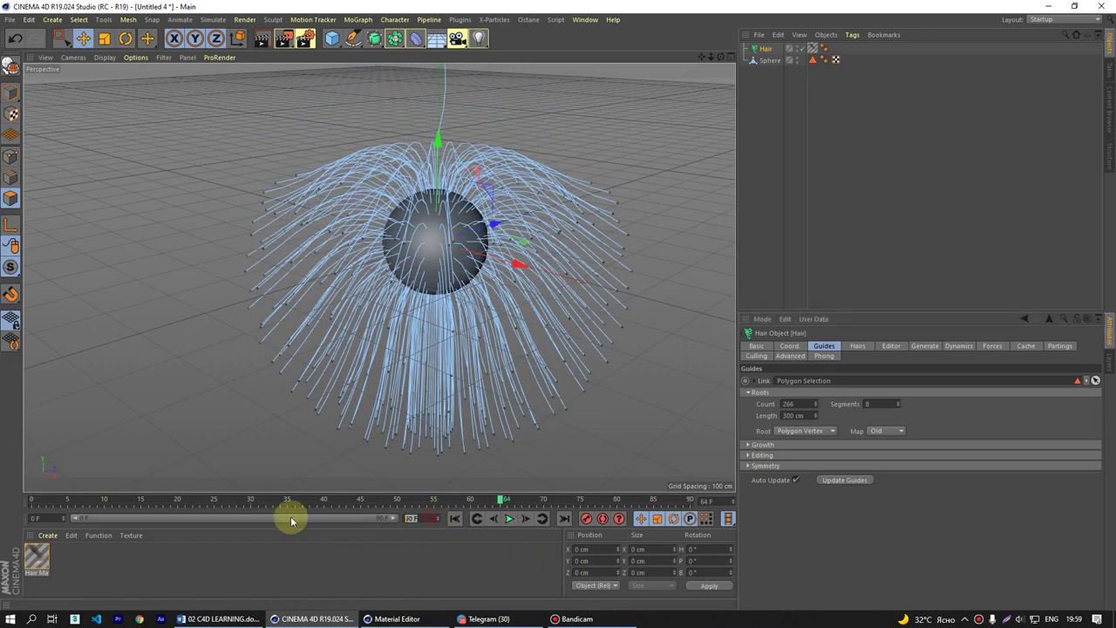
- Extend the animation and preview range to 300 frames and play the simulation
{"action": "type", "text": "300"}
{"action": "key", "text": "Return"}
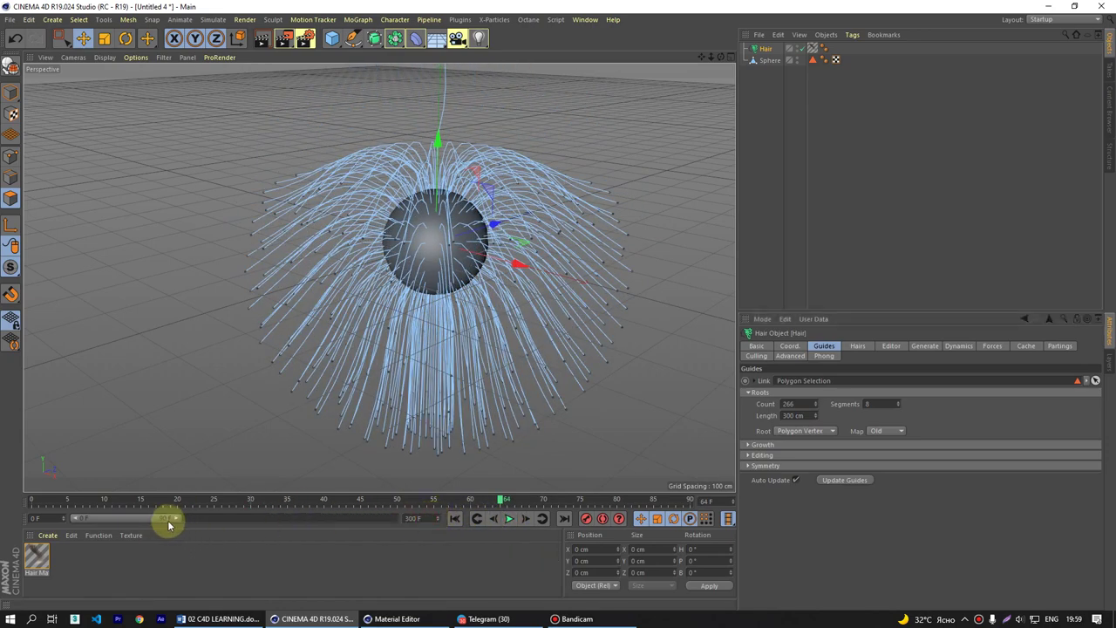
{"action": "left_click_drag", "start_coordinate": [175, 518], "coordinate": [466, 523]}
{"action": "left_click", "coordinate": [510, 519]}
{"action": "left_click", "coordinate": [510, 519]}
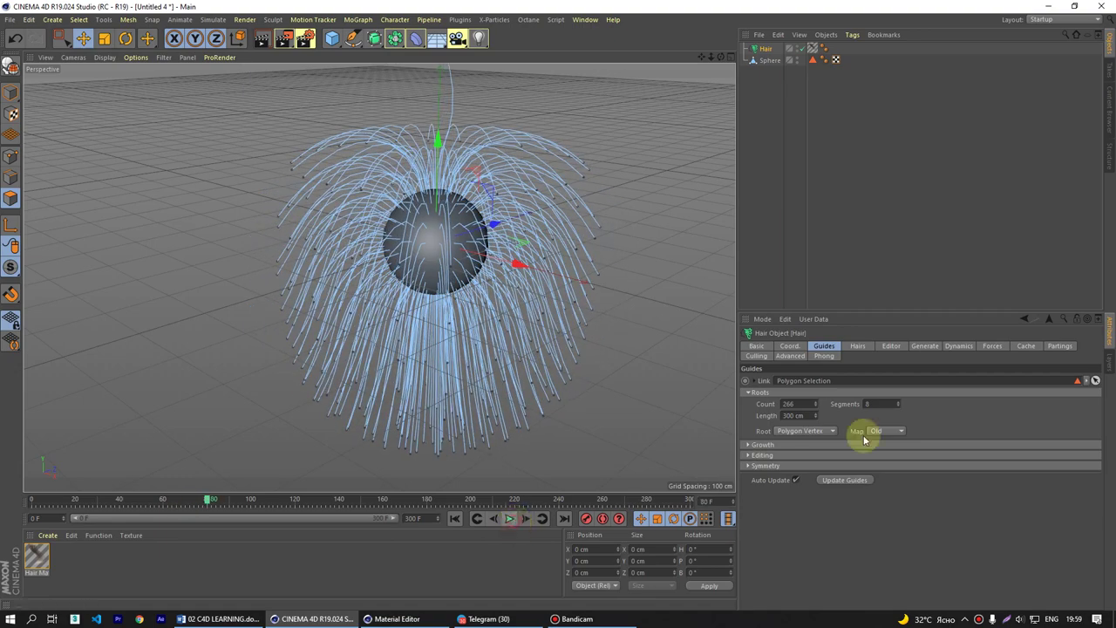
- Set guide Segments to 10, replay the simulation to frame 163, and start an interactive render region
{"action": "double_click", "coordinate": [877, 402]}
{"action": "type", "text": "10"}
{"action": "key", "text": "Return"}
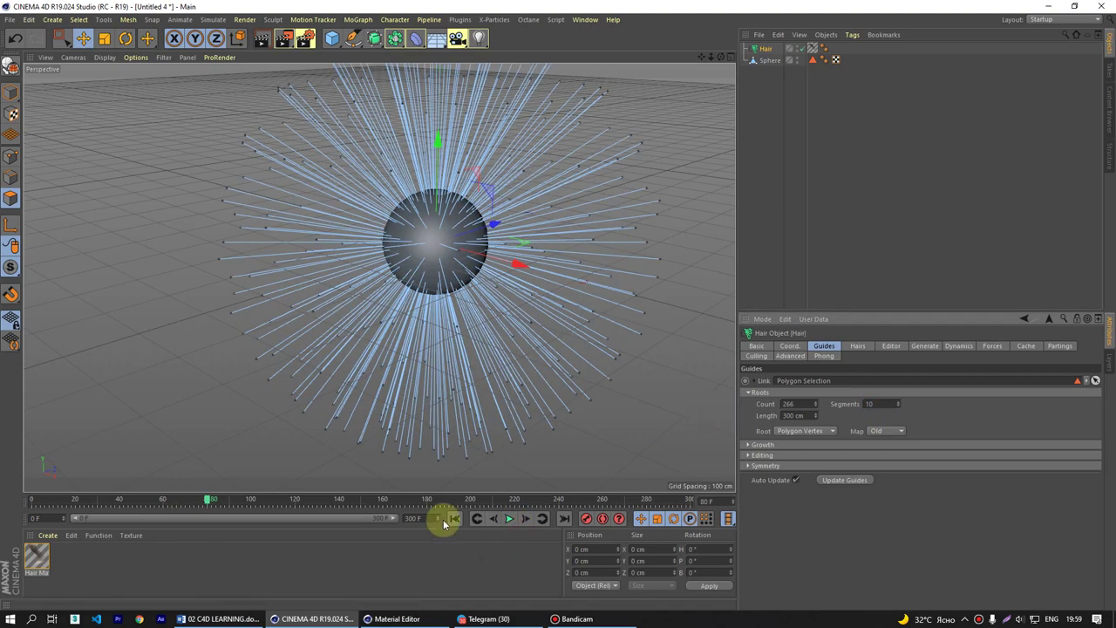
{"action": "left_click", "coordinate": [455, 518]}
{"action": "left_click", "coordinate": [510, 518]}
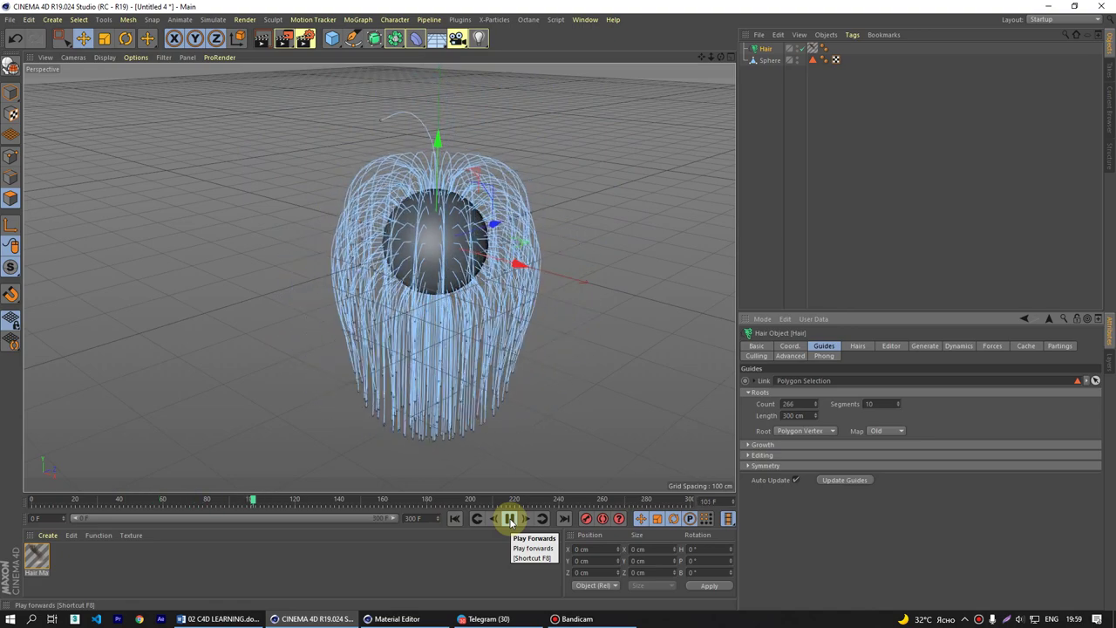
{"action": "left_click", "coordinate": [509, 518]}
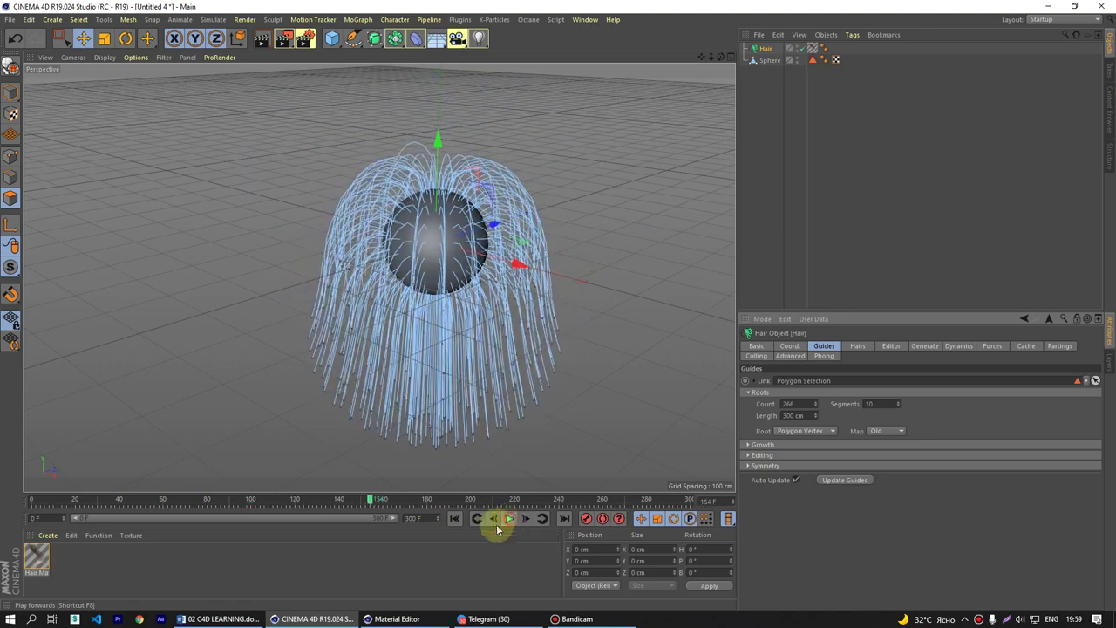
{"action": "mouse_move", "coordinate": [514, 366]}
{"action": "left_mouse_down", "text": "alt"}
{"action": "mouse_move", "coordinate": [516, 357]}
{"action": "mouse_move", "coordinate": [474, 361]}
{"action": "mouse_move", "coordinate": [515, 379]}
{"action": "left_mouse_up", "text": "alt"}
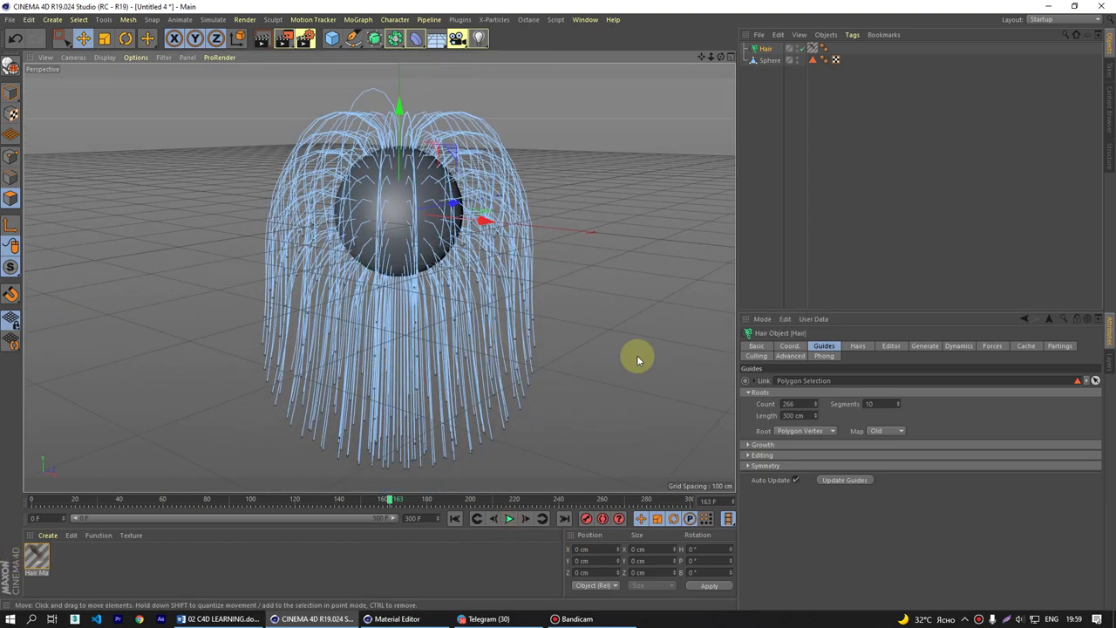
{"action": "left_click_drag", "start_coordinate": [305, 38], "coordinate": [365, 307]}
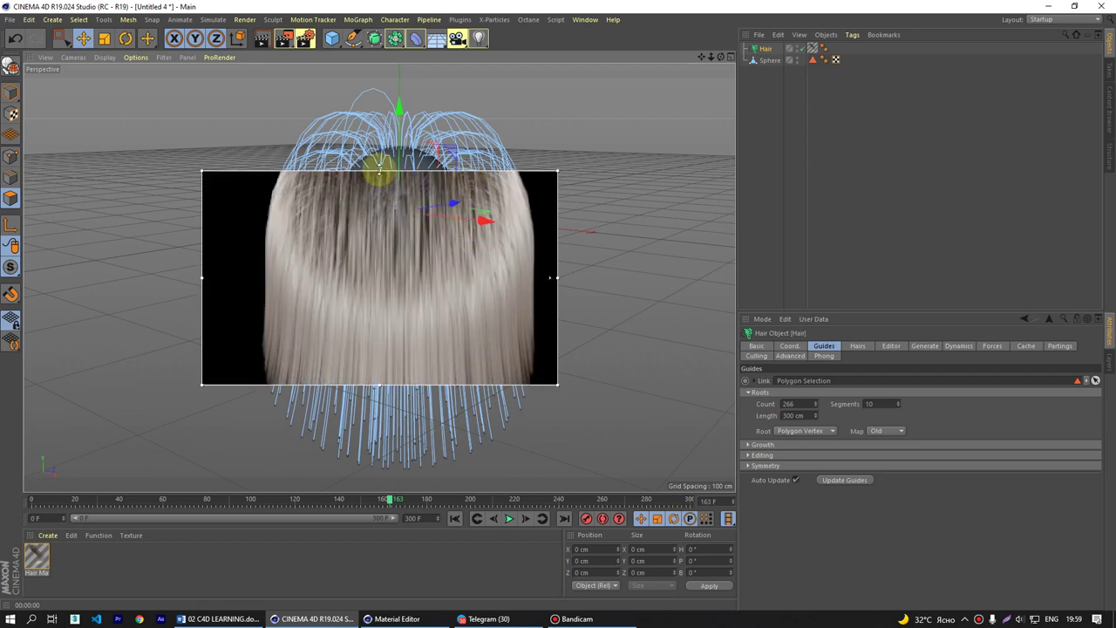
- Stretch the interactive render region to cover the whole viewport
{"action": "left_click_drag", "start_coordinate": [379, 166], "coordinate": [388, 64]}
{"action": "left_click_drag", "start_coordinate": [559, 223], "coordinate": [735, 227]}
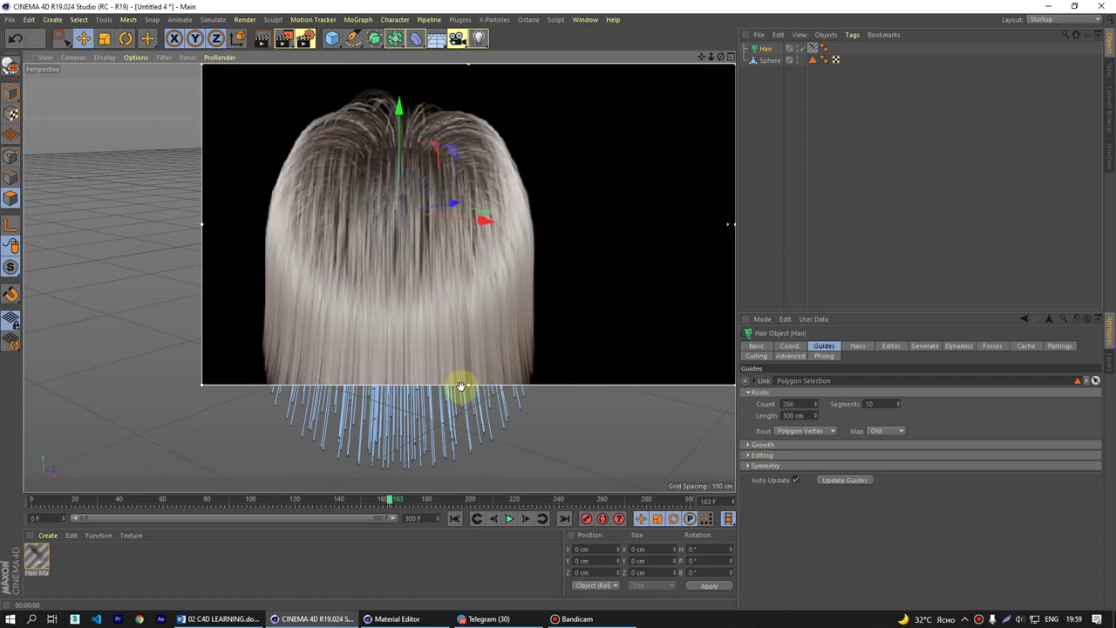
{"action": "left_click_drag", "start_coordinate": [461, 386], "coordinate": [462, 485]}
{"action": "left_click_drag", "start_coordinate": [199, 269], "coordinate": [26, 270]}
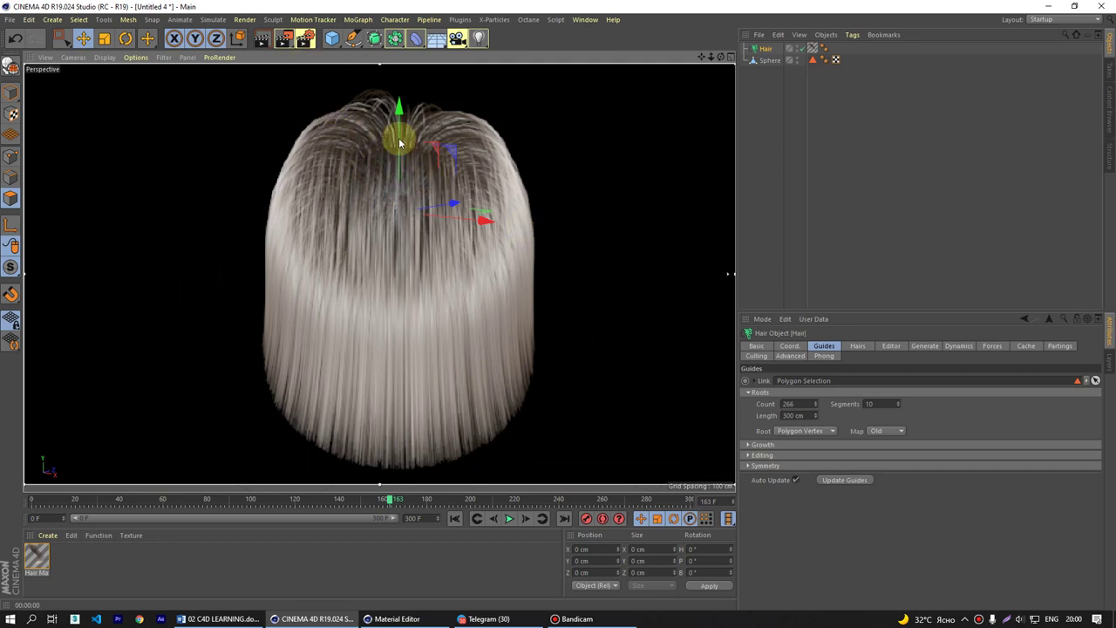
- Add a Light and position it above the hair using the four-view layout
{"action": "left_click_drag", "start_coordinate": [478, 38], "coordinate": [532, 50]}
{"action": "middle_click", "coordinate": [587, 304]}
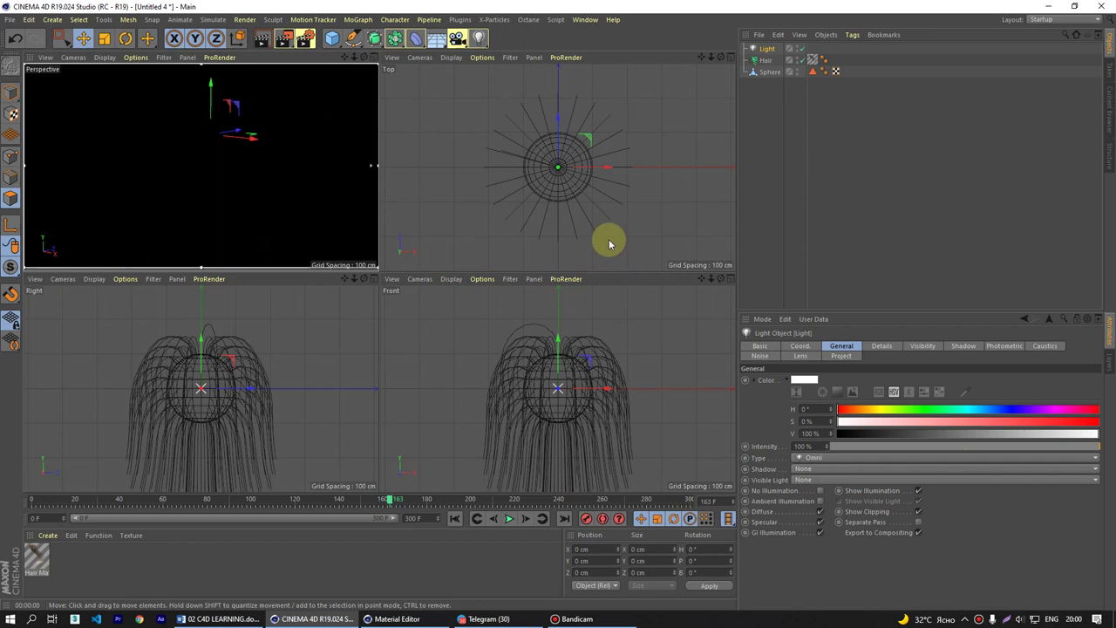
{"action": "mouse_move", "coordinate": [564, 125]}
{"action": "left_mouse_down"}
{"action": "mouse_move", "coordinate": [567, 212]}
{"action": "mouse_move", "coordinate": [601, 257]}
{"action": "mouse_move", "coordinate": [628, 237]}
{"action": "mouse_move", "coordinate": [602, 154]}
{"action": "mouse_move", "coordinate": [666, 224]}
{"action": "left_mouse_up"}
{"action": "scroll", "coordinate": [611, 177], "scroll_direction": "down", "scroll_amount": 2}
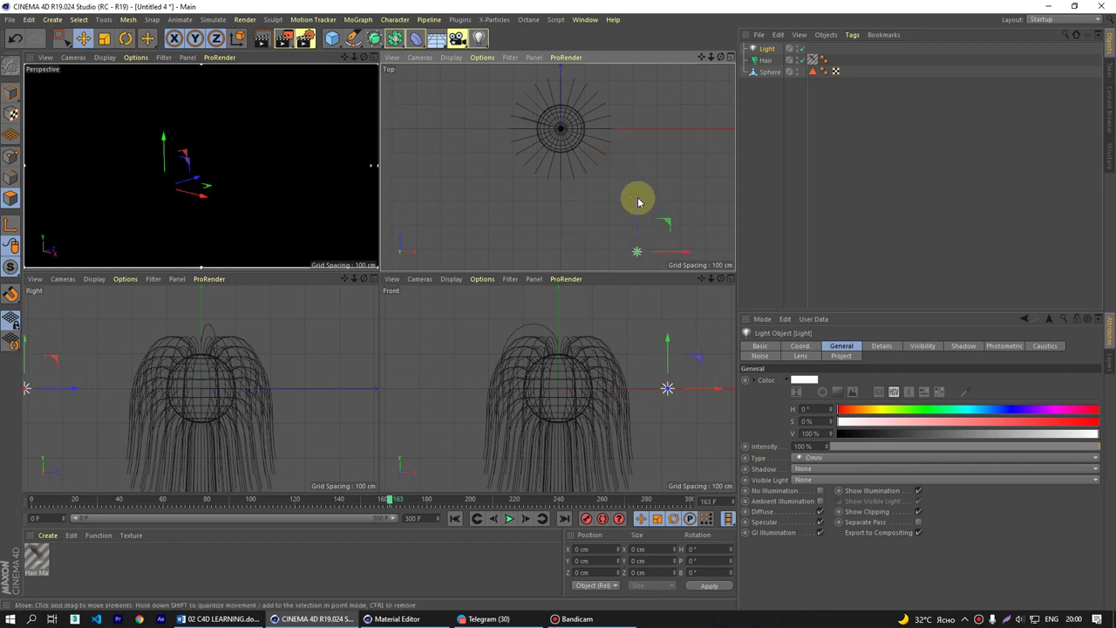
{"action": "mouse_move", "coordinate": [166, 154]}
{"action": "left_mouse_down"}
{"action": "mouse_move", "coordinate": [162, 92]}
{"action": "mouse_move", "coordinate": [234, 211]}
{"action": "mouse_move", "coordinate": [165, 140]}
{"action": "mouse_move", "coordinate": [229, 82]}
{"action": "mouse_move", "coordinate": [187, 126]}
{"action": "mouse_move", "coordinate": [341, 162]}
{"action": "mouse_move", "coordinate": [317, 80]}
{"action": "left_mouse_up"}
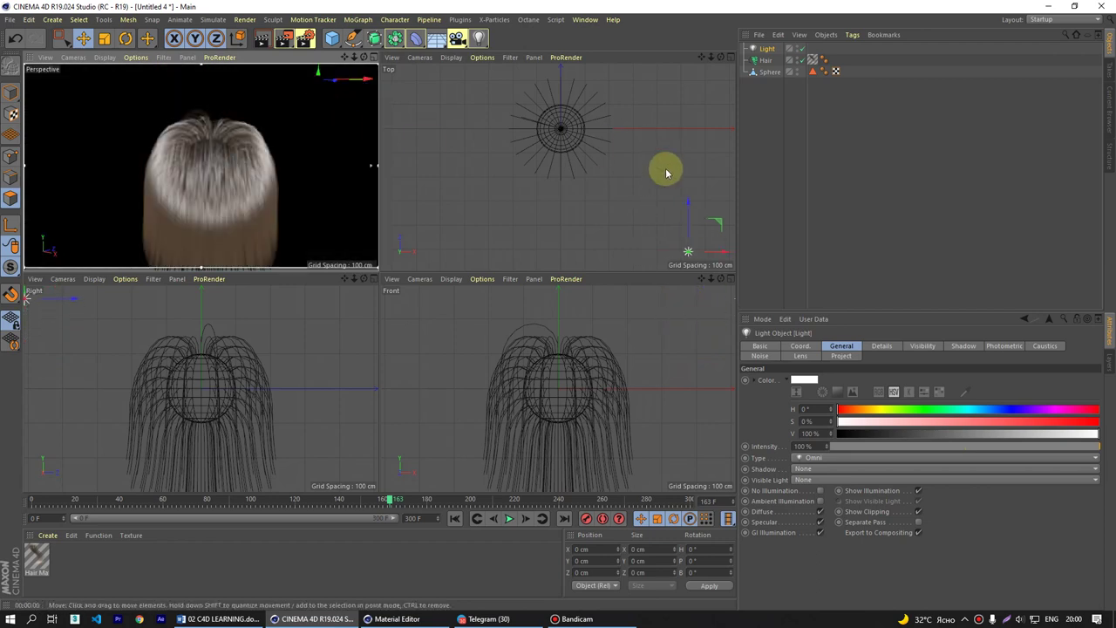
- Duplicate the light as Light.1, place it lower and left of the hair, then maximize Perspective
{"action": "left_click_drag", "start_coordinate": [721, 224], "coordinate": [515, 72], "text": "ctrl"}
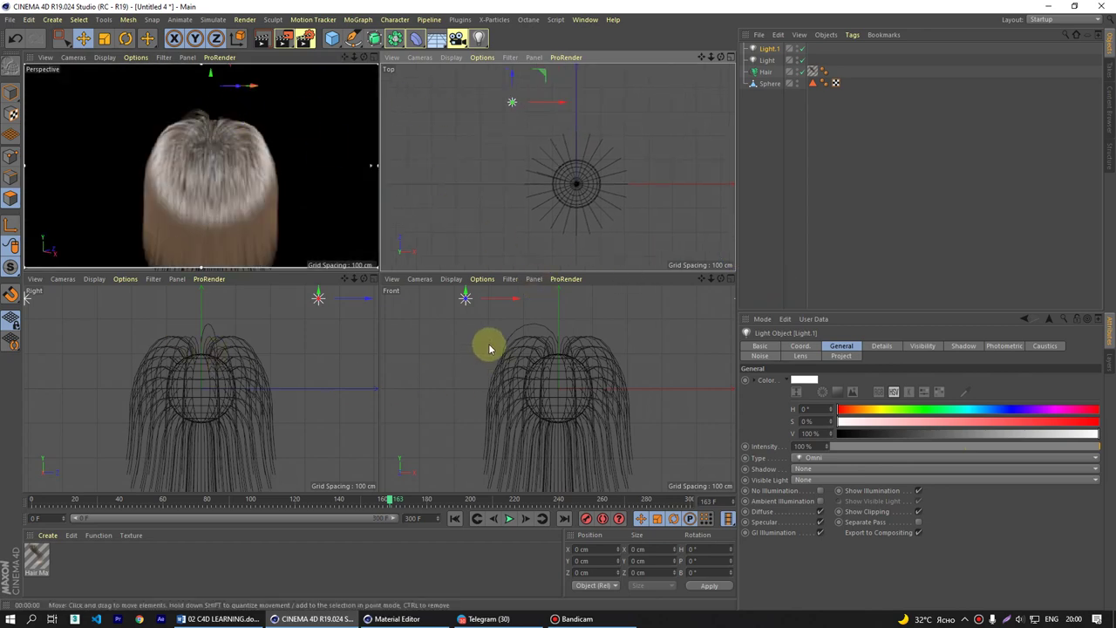
{"action": "scroll", "coordinate": [484, 332], "scroll_direction": "down", "scroll_amount": 2}
{"action": "left_click_drag", "start_coordinate": [473, 294], "coordinate": [473, 347]}
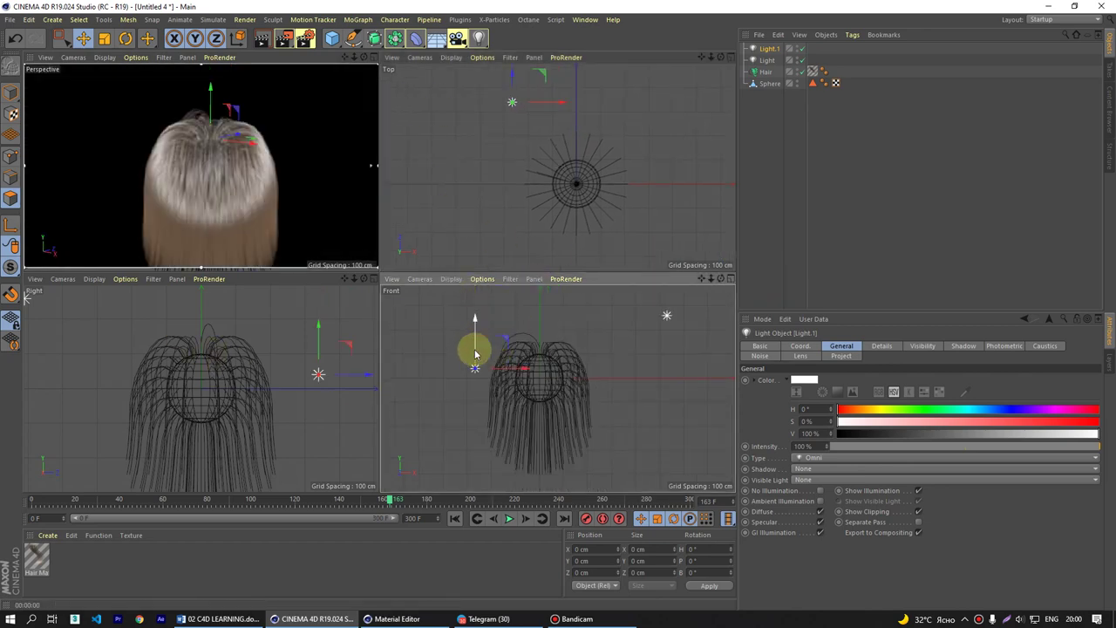
{"action": "left_click", "coordinate": [168, 183]}
{"action": "left_click_drag", "start_coordinate": [248, 146], "coordinate": [149, 130]}
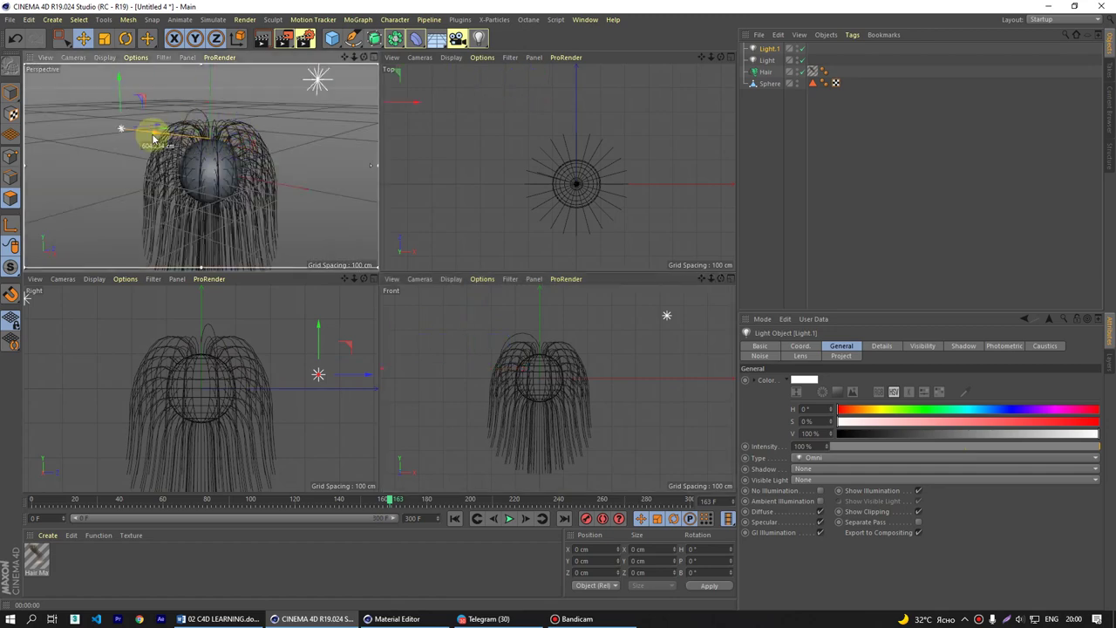
{"action": "middle_click", "coordinate": [220, 201]}
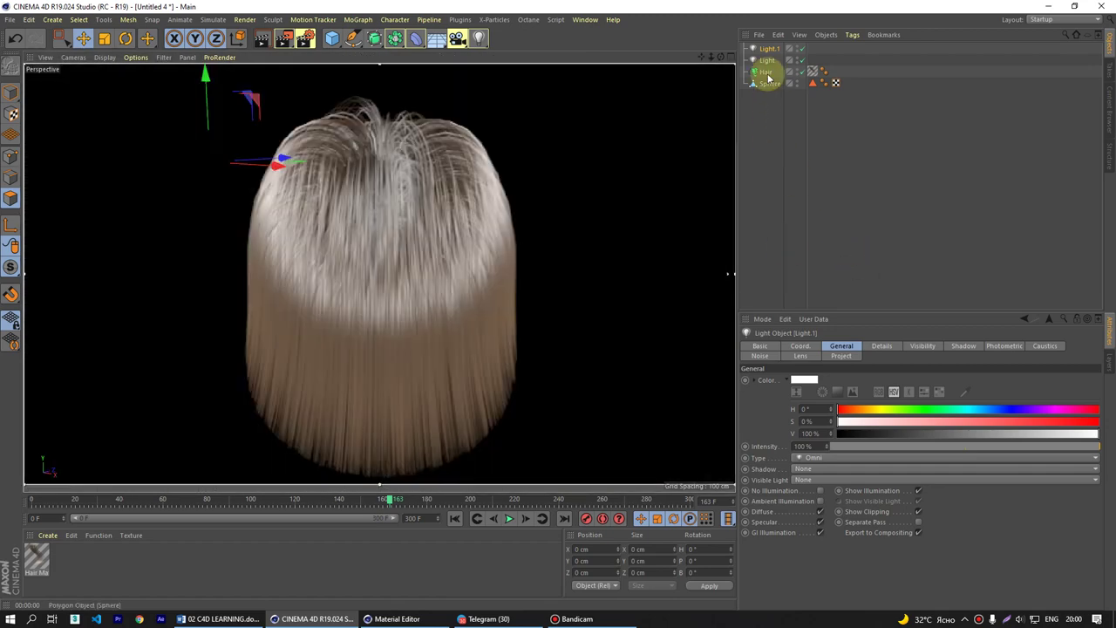
- Give both Light and Light.1 Shadow Maps (Soft) shadows and re-render the viewport
{"action": "left_click", "coordinate": [767, 59], "text": "ctrl"}
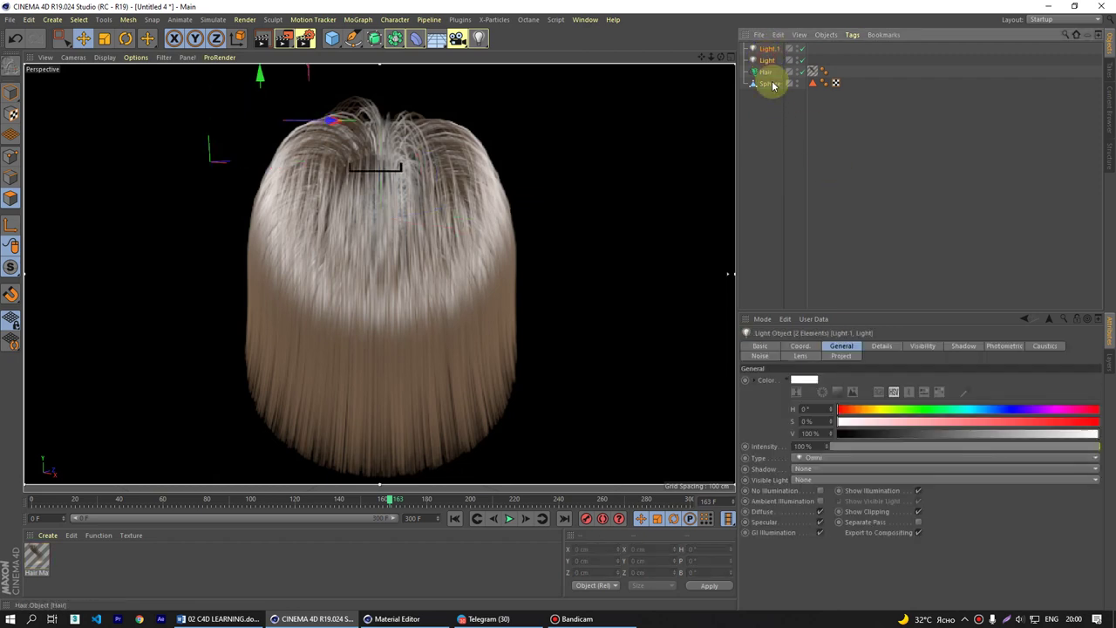
{"action": "left_click", "coordinate": [802, 470]}
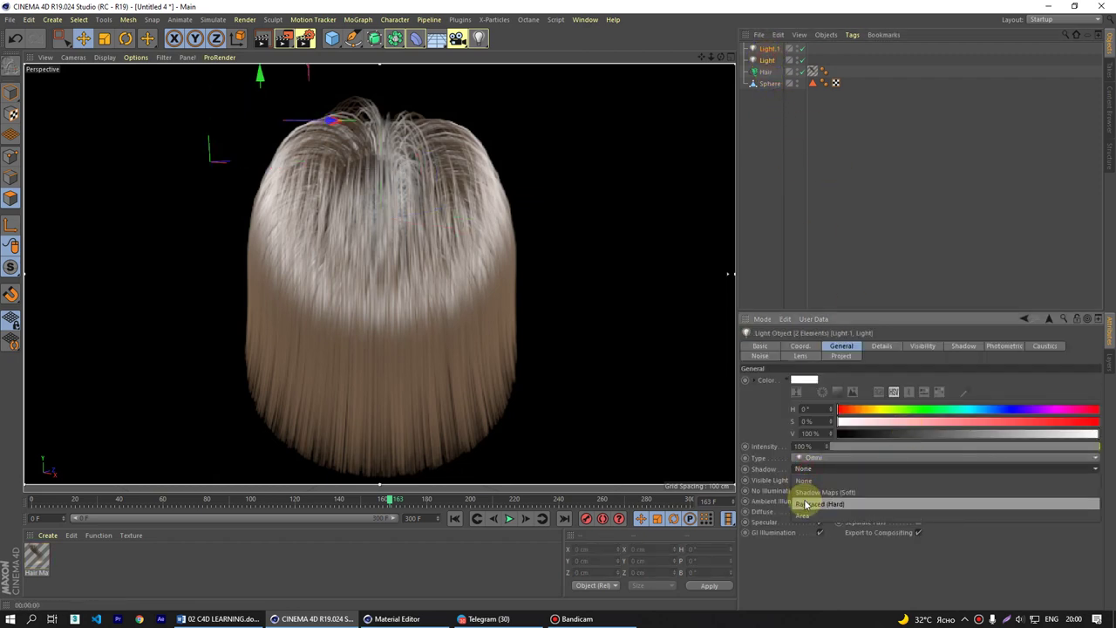
{"action": "left_click", "coordinate": [820, 493]}
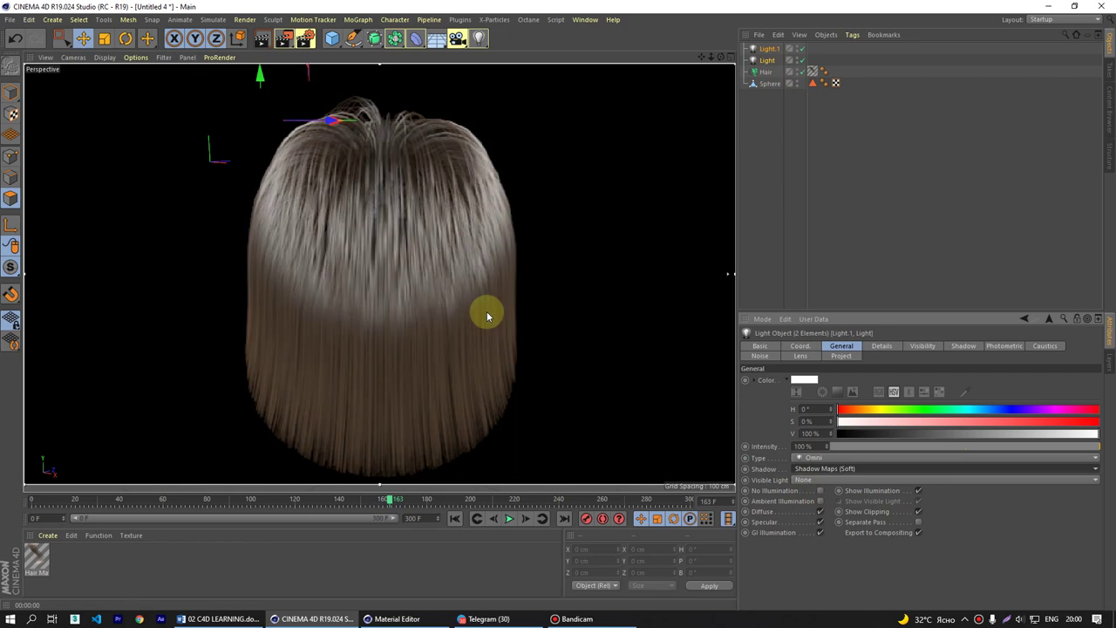
{"action": "left_click_drag", "start_coordinate": [481, 316], "coordinate": [436, 334], "text": "alt"}
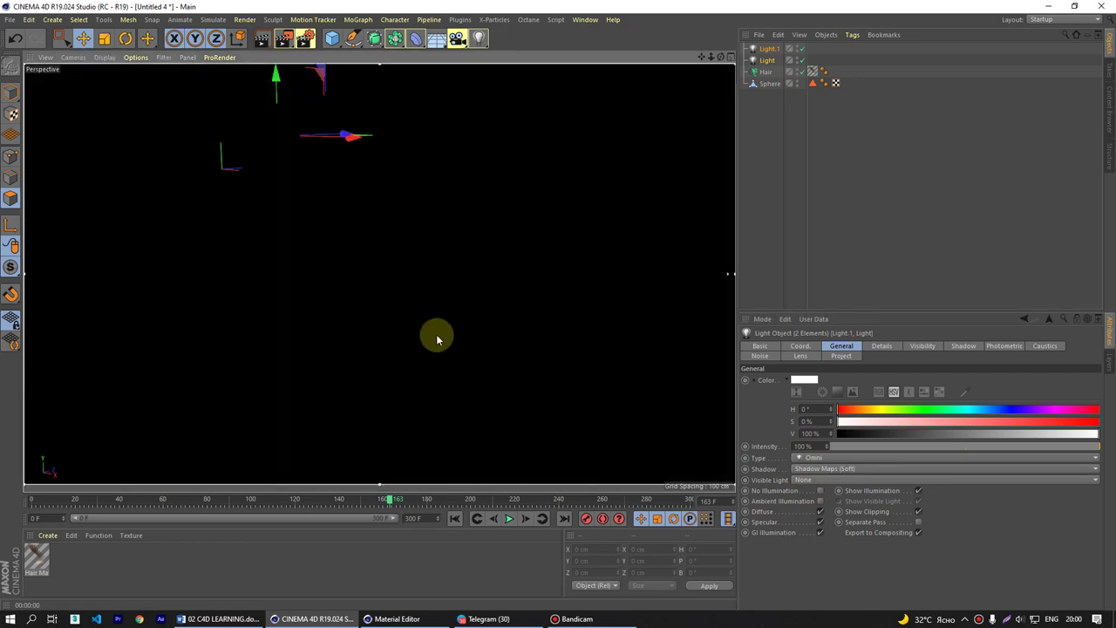
{"action": "key", "text": "ctrl+r"}
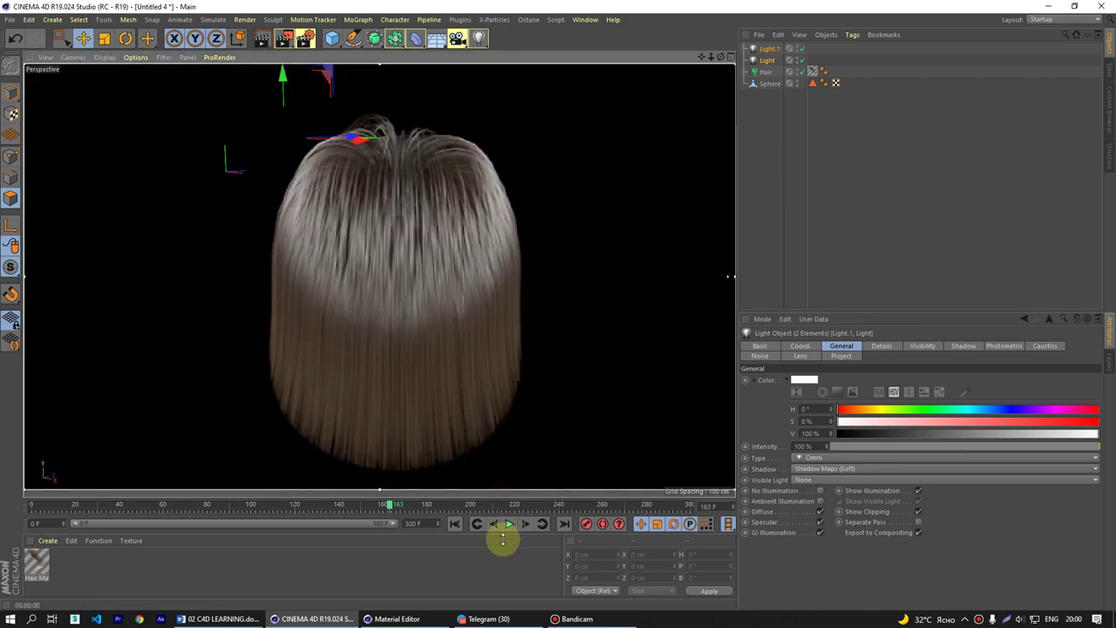
- In Hair Mat's Color channel, set the gradient's left knot to a fully saturated red-orange
{"action": "double_click", "coordinate": [37, 565]}
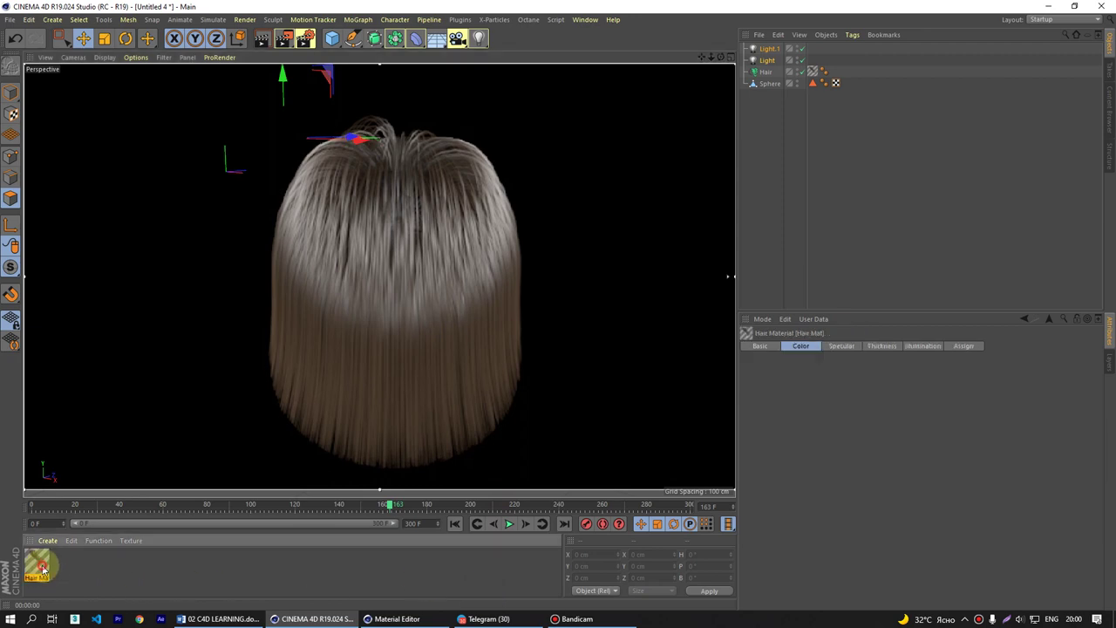
{"action": "left_click", "coordinate": [617, 276]}
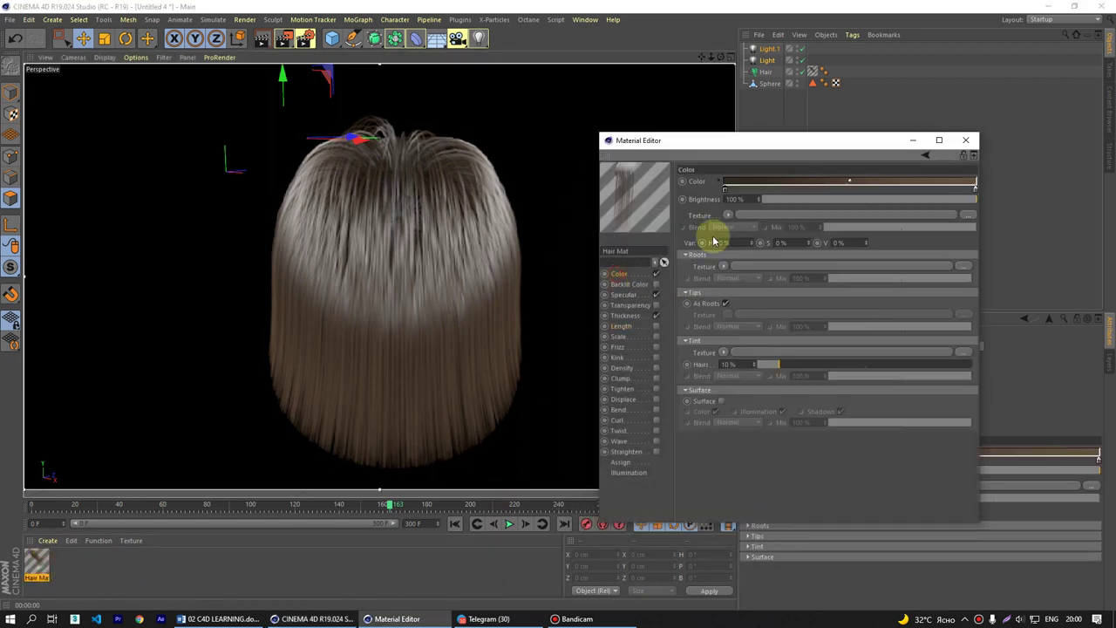
{"action": "double_click", "coordinate": [723, 187]}
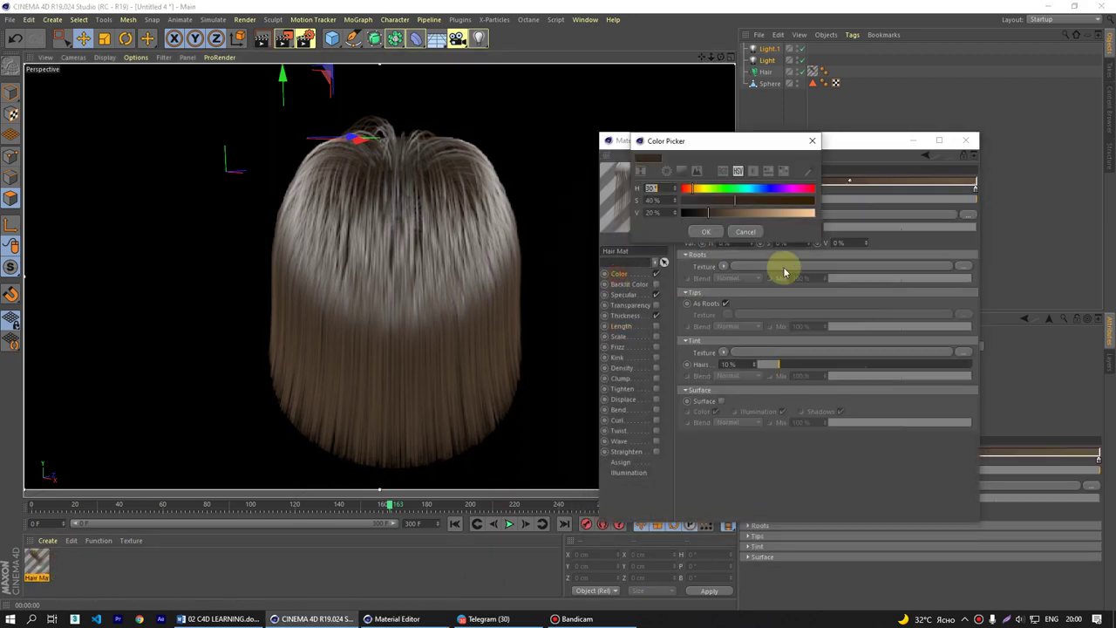
{"action": "left_click_drag", "start_coordinate": [742, 154], "coordinate": [785, 262]}
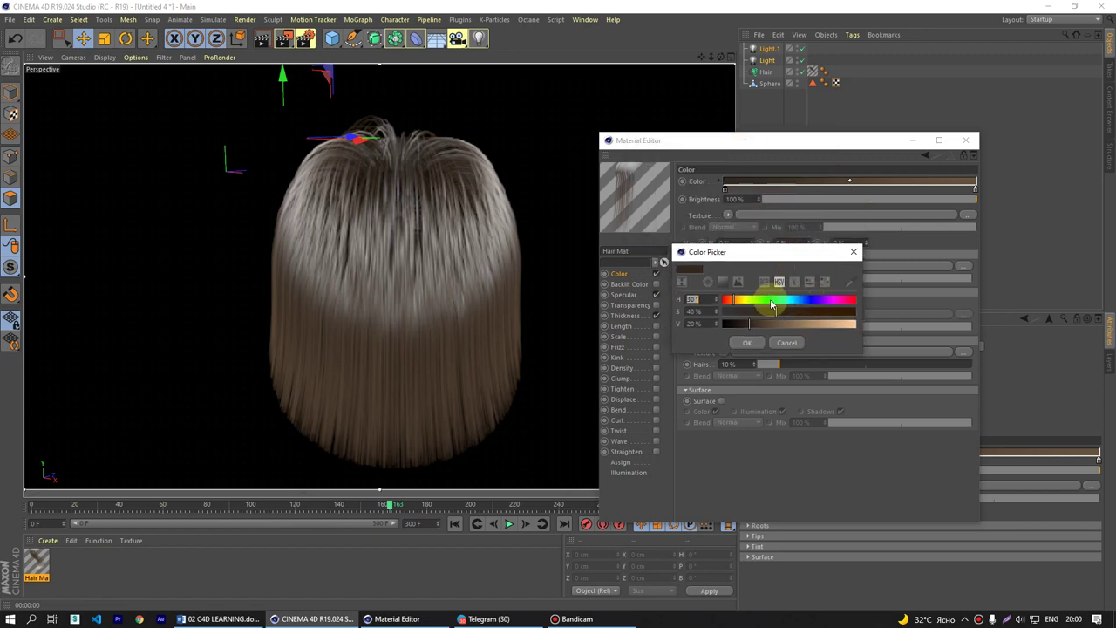
{"action": "left_click", "coordinate": [730, 299]}
{"action": "left_click_drag", "start_coordinate": [743, 316], "coordinate": [992, 319]}
{"action": "left_click", "coordinate": [747, 343]}
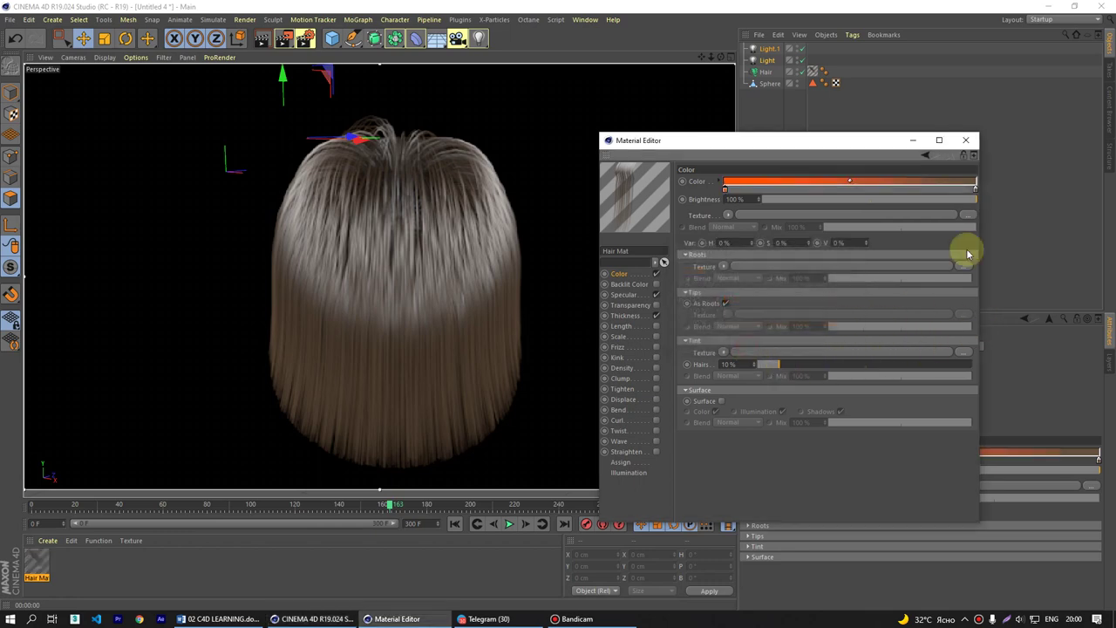
{"action": "mouse_move", "coordinate": [976, 191]}
{"action": "left_mouse_down"}
{"action": "mouse_move", "coordinate": [780, 212]}
{"action": "mouse_move", "coordinate": [780, 187]}
{"action": "mouse_move", "coordinate": [976, 190]}
{"action": "left_mouse_up"}
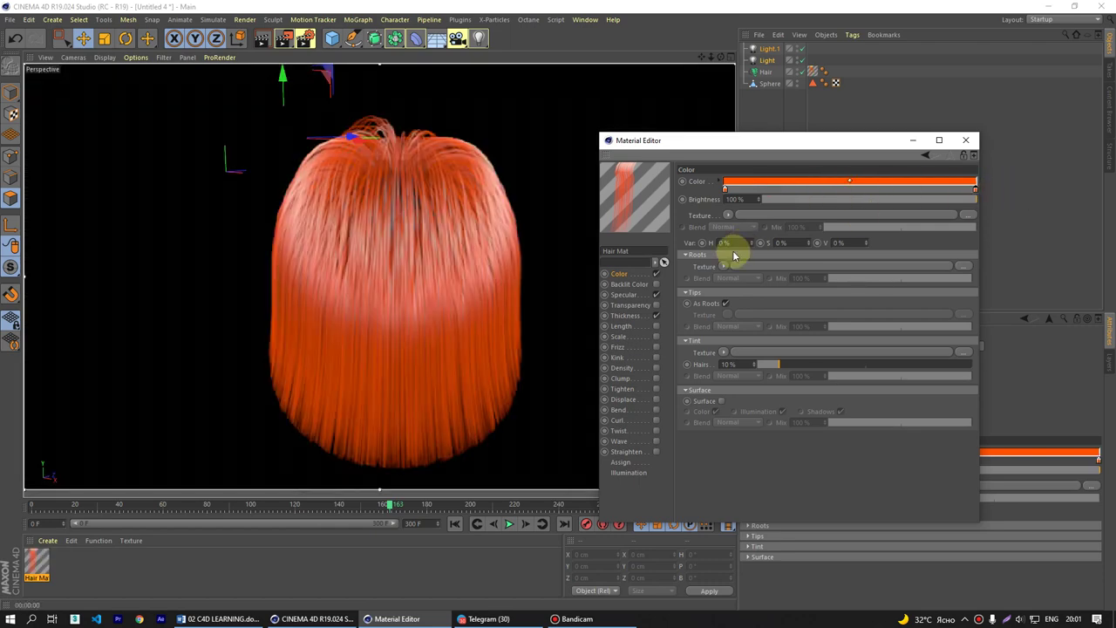
- Set the gradient's right knot to yellow-orange and confirm both knot colours
{"action": "double_click", "coordinate": [724, 191]}
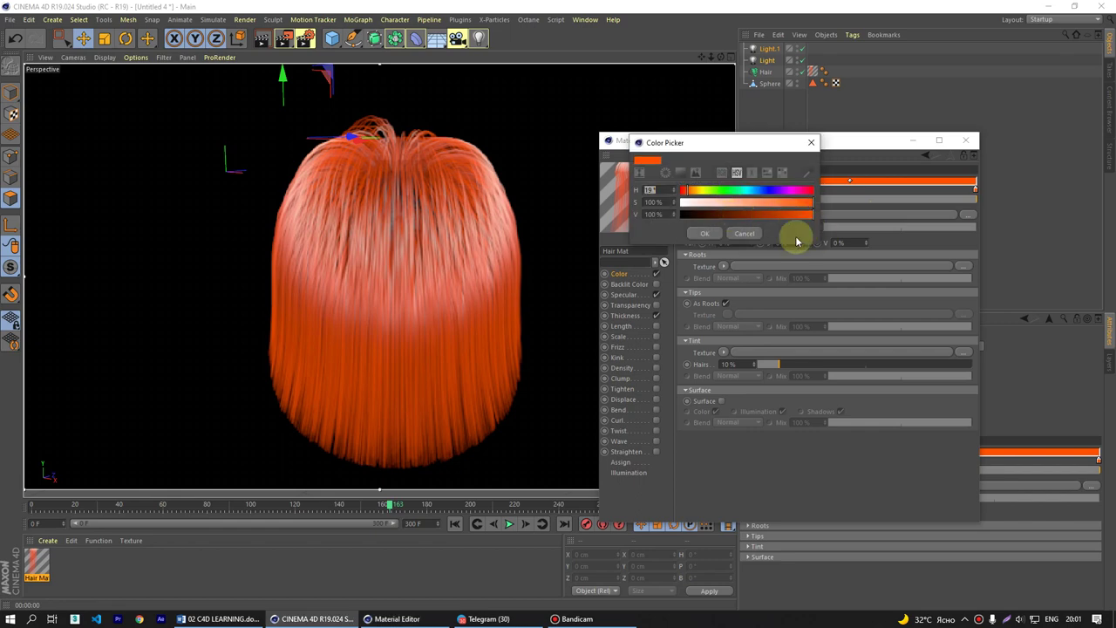
{"action": "left_click", "coordinate": [705, 233]}
{"action": "double_click", "coordinate": [976, 191]}
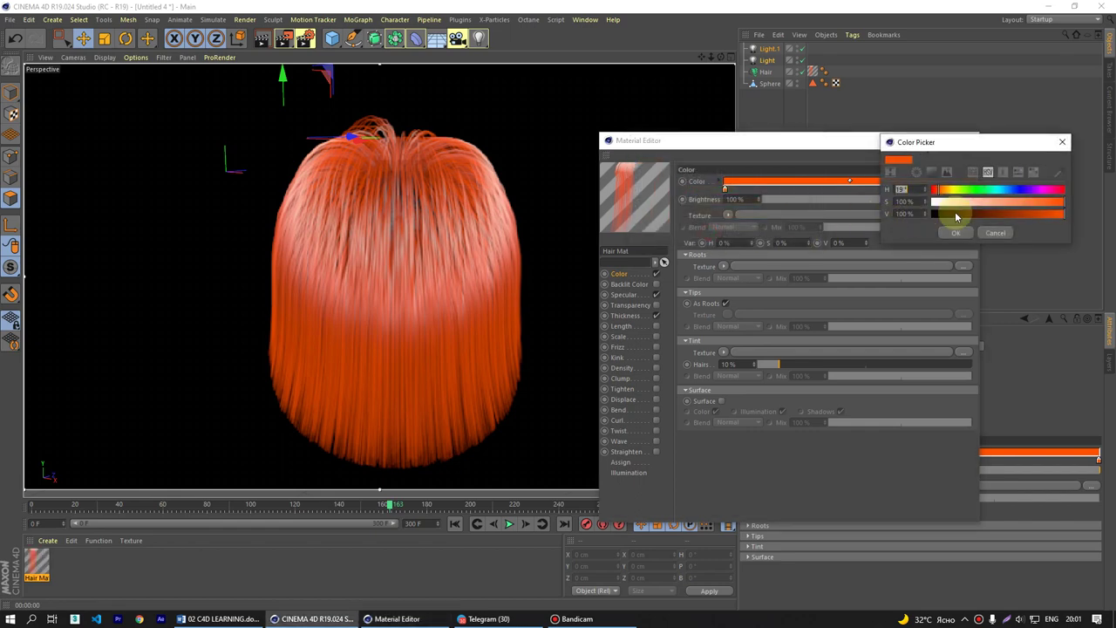
{"action": "left_click", "coordinate": [948, 191]}
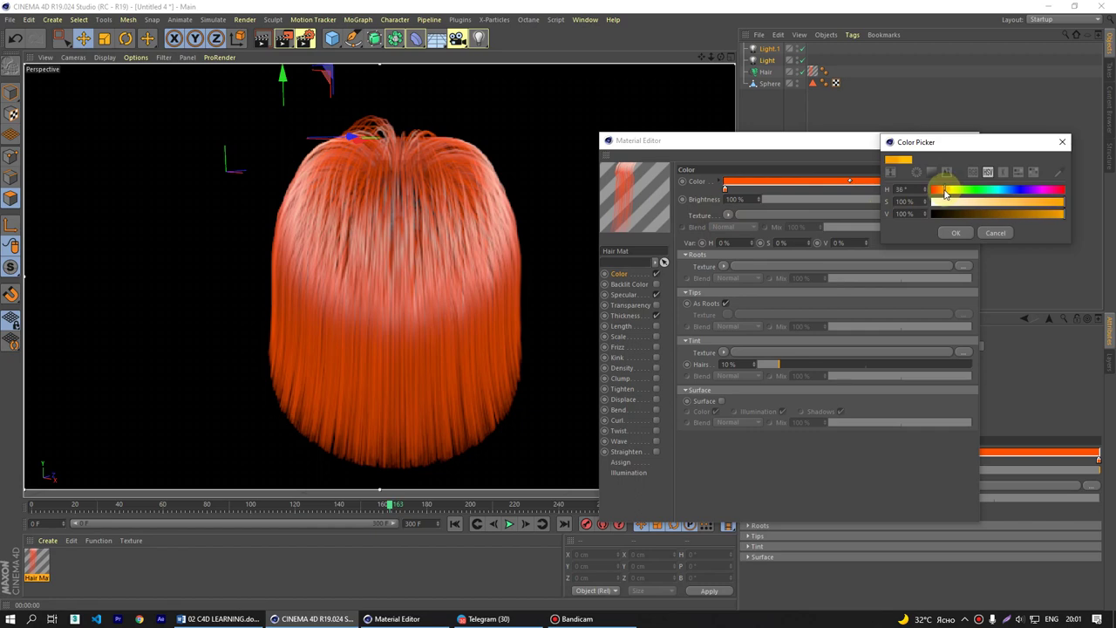
{"action": "left_click", "coordinate": [948, 233]}
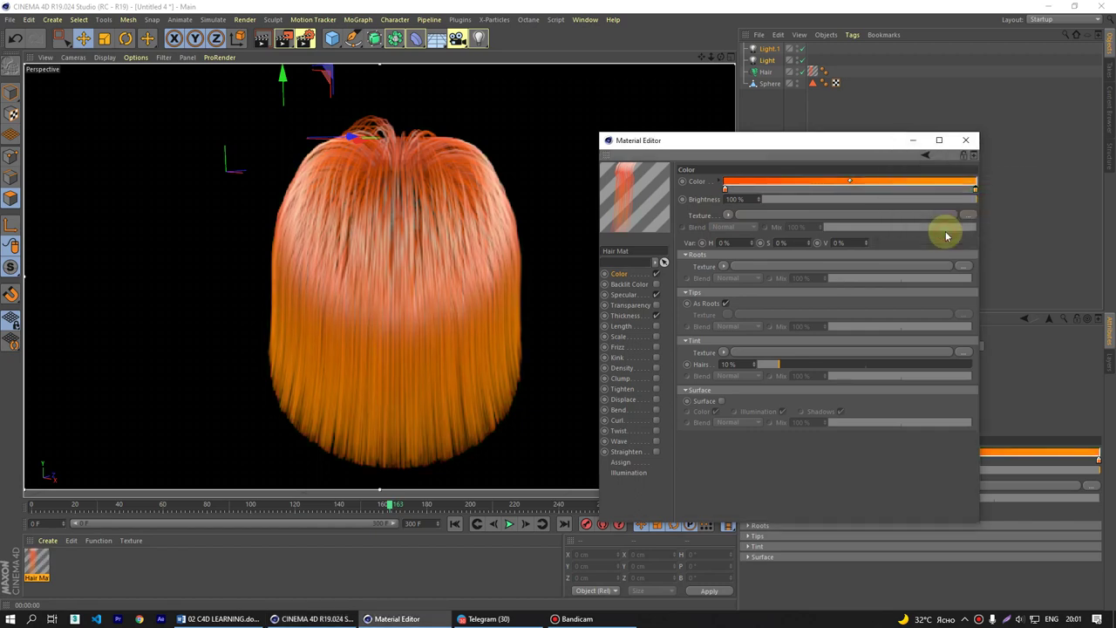
{"action": "double_click", "coordinate": [976, 187]}
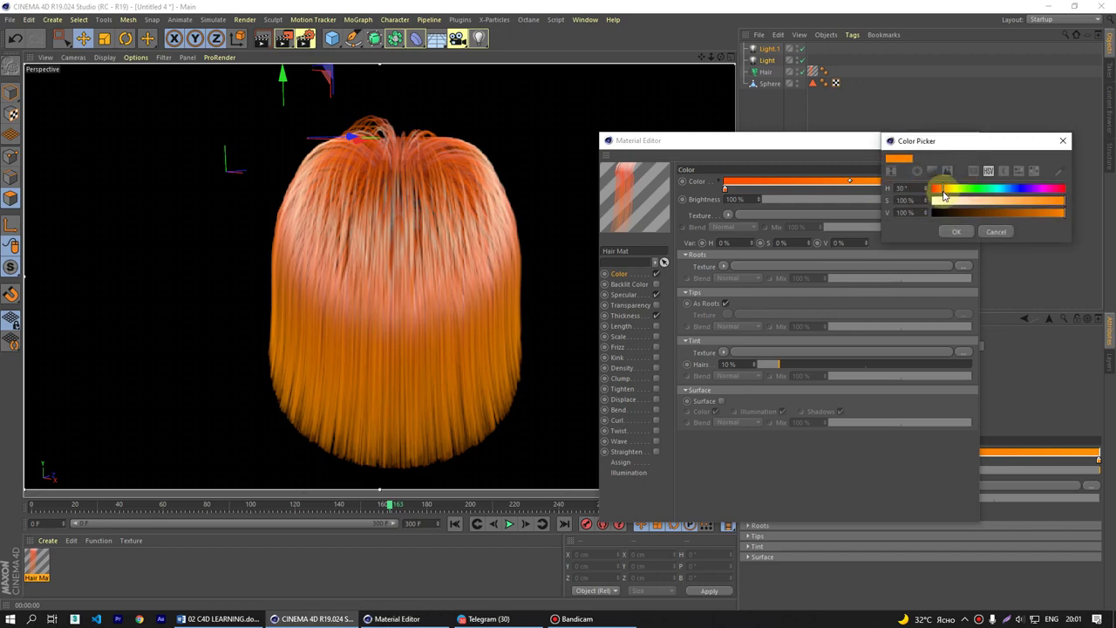
{"action": "left_click", "coordinate": [956, 231]}
{"action": "double_click", "coordinate": [724, 187]}
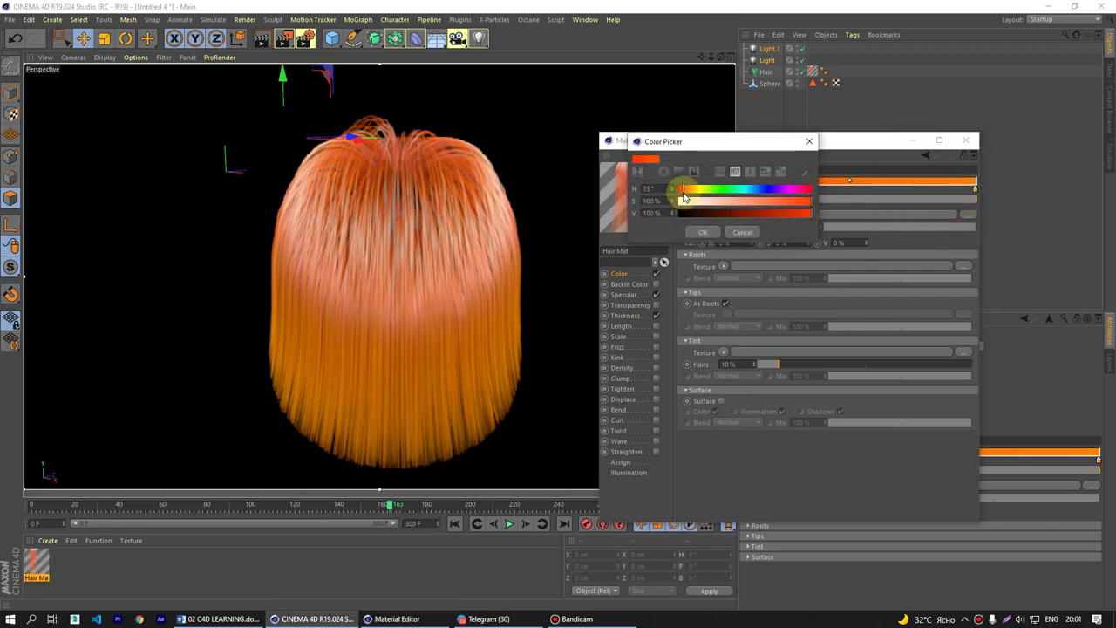
{"action": "left_click", "coordinate": [703, 232]}
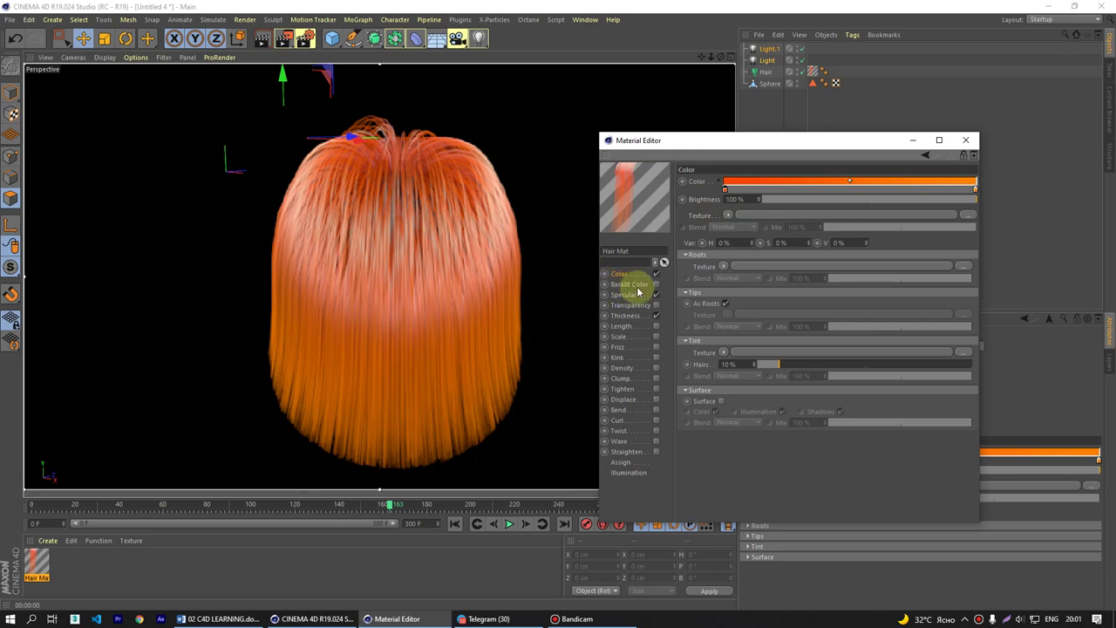
- Look through Hair Mat's Specular, Length, Frizz and Kink channel settings
{"action": "left_click", "coordinate": [625, 295]}
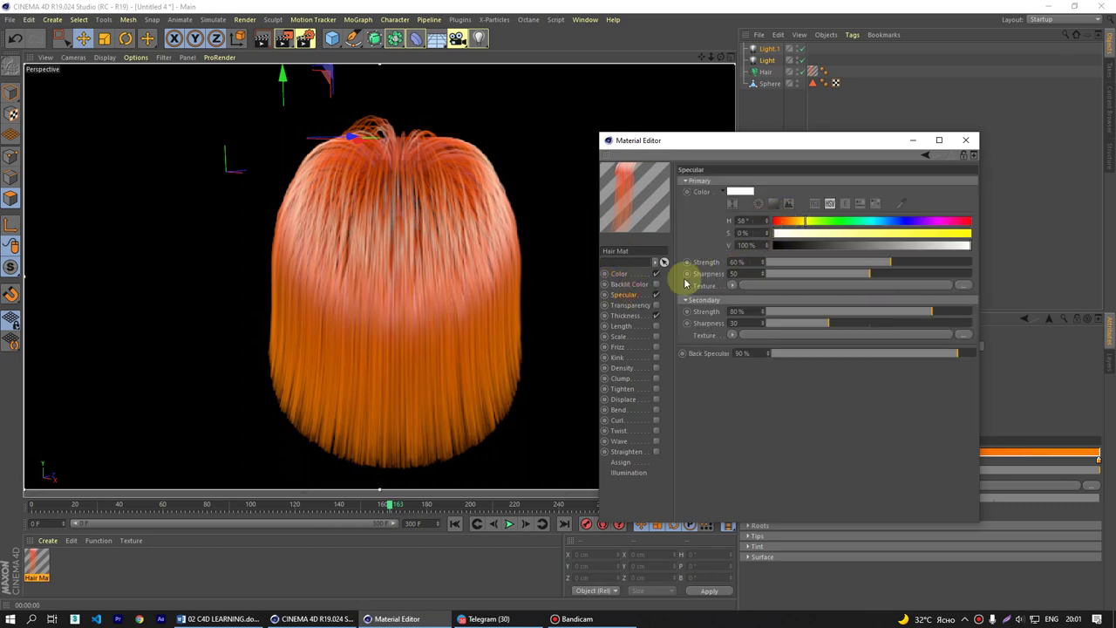
{"action": "left_click", "coordinate": [622, 326]}
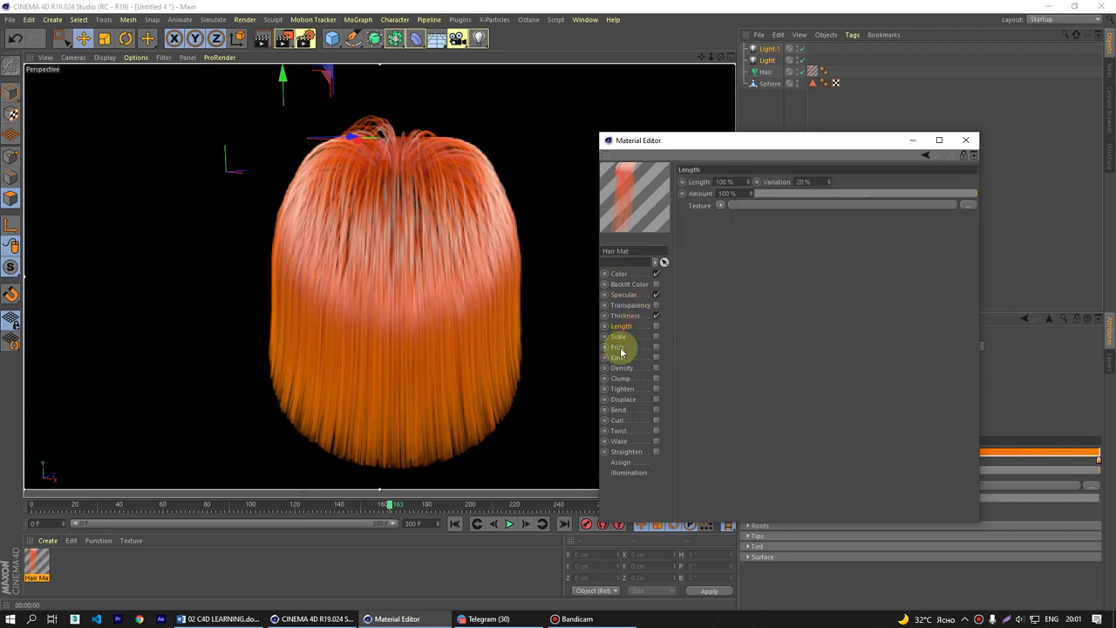
{"action": "left_click", "coordinate": [619, 347]}
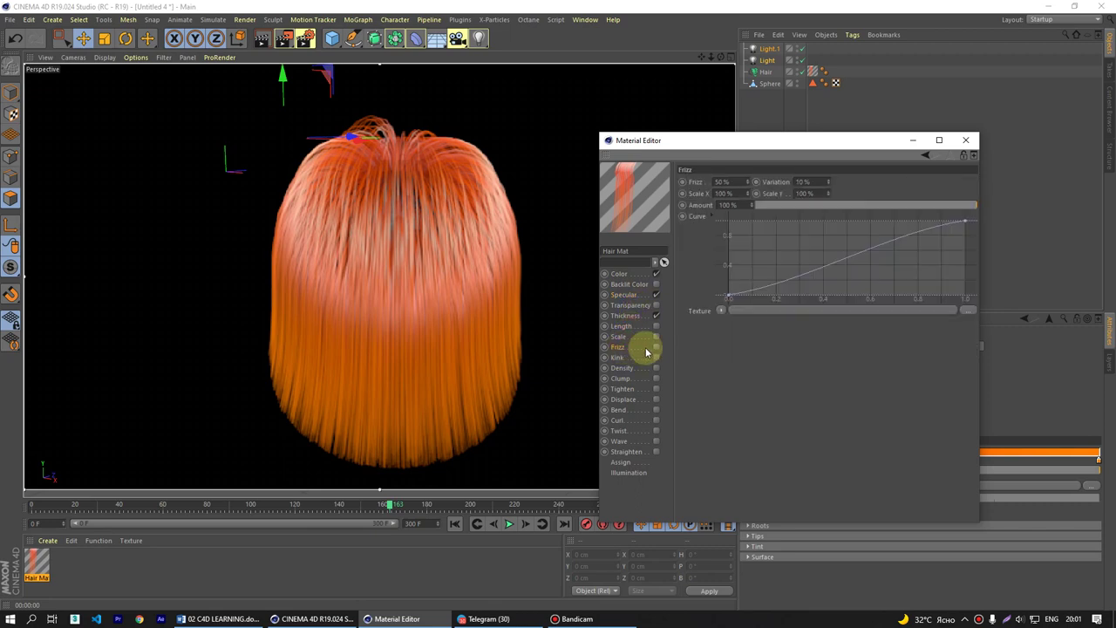
{"action": "left_click", "coordinate": [638, 359]}
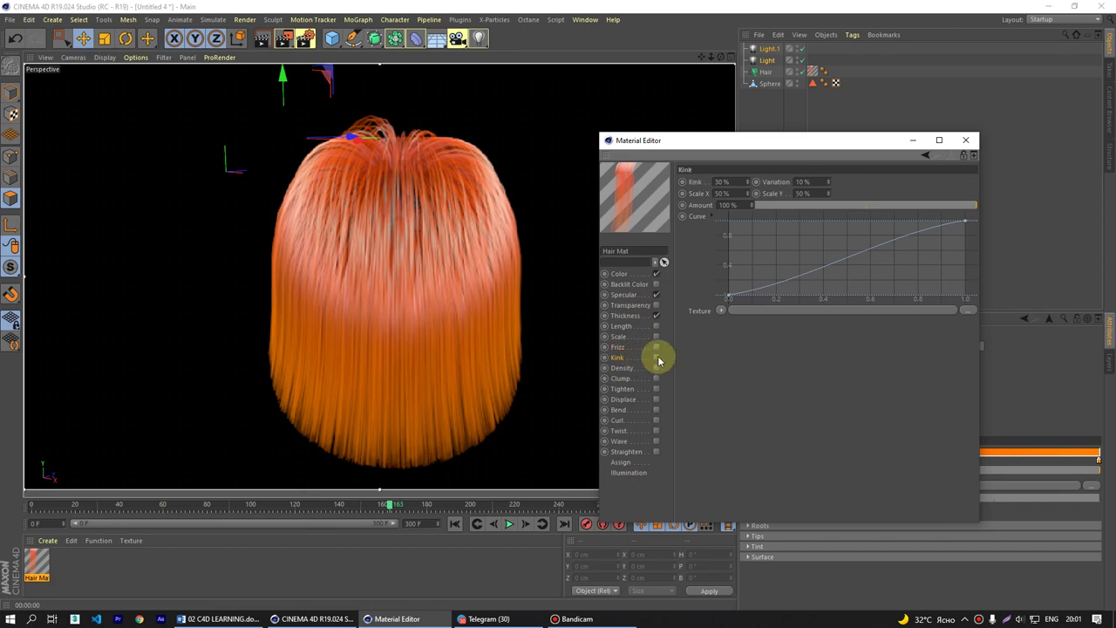
- Enable Kink and shape its curve to rise from zero to full
{"action": "left_click", "coordinate": [656, 359]}
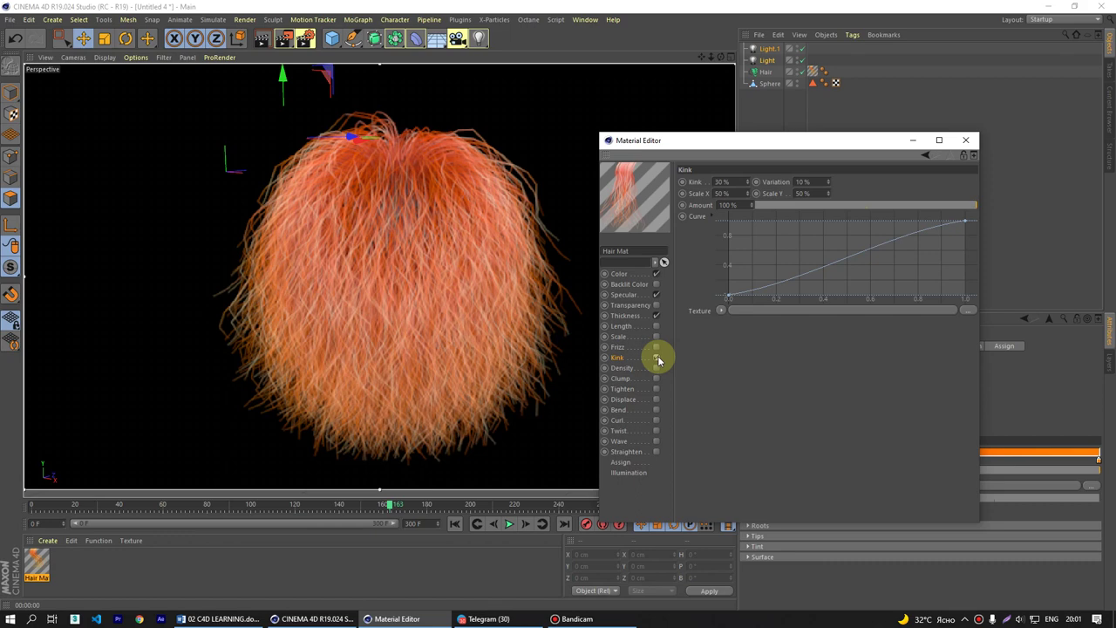
{"action": "left_click", "coordinate": [657, 357]}
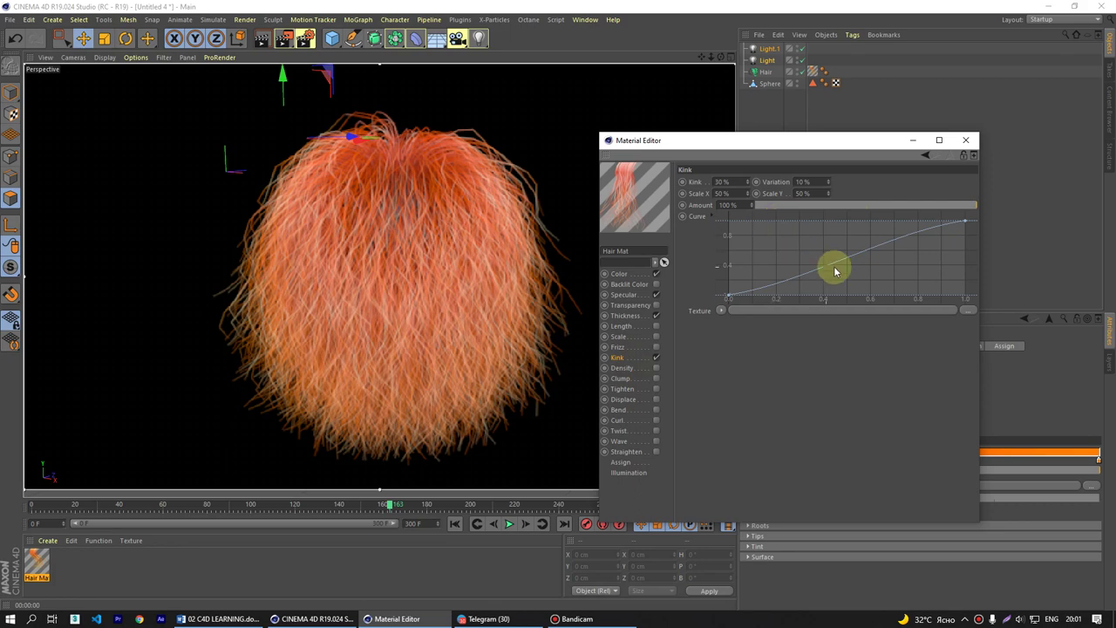
{"action": "left_click_drag", "start_coordinate": [730, 301], "coordinate": [720, 199]}
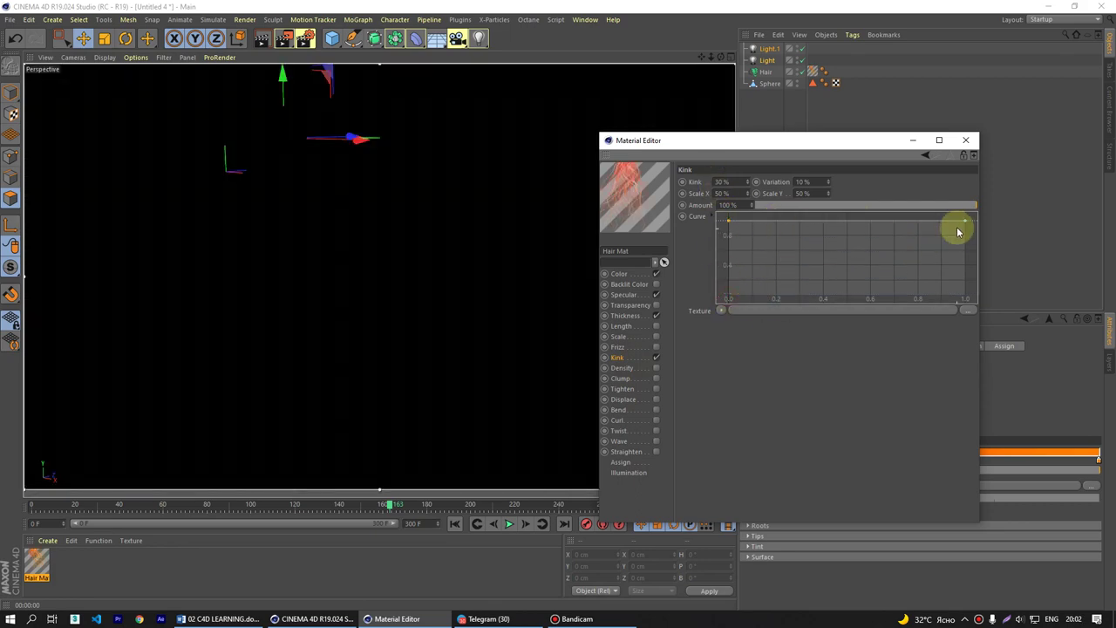
{"action": "left_click_drag", "start_coordinate": [959, 224], "coordinate": [966, 174]}
{"action": "left_click_drag", "start_coordinate": [733, 230], "coordinate": [715, 336]}
{"action": "left_click", "coordinate": [742, 180]}
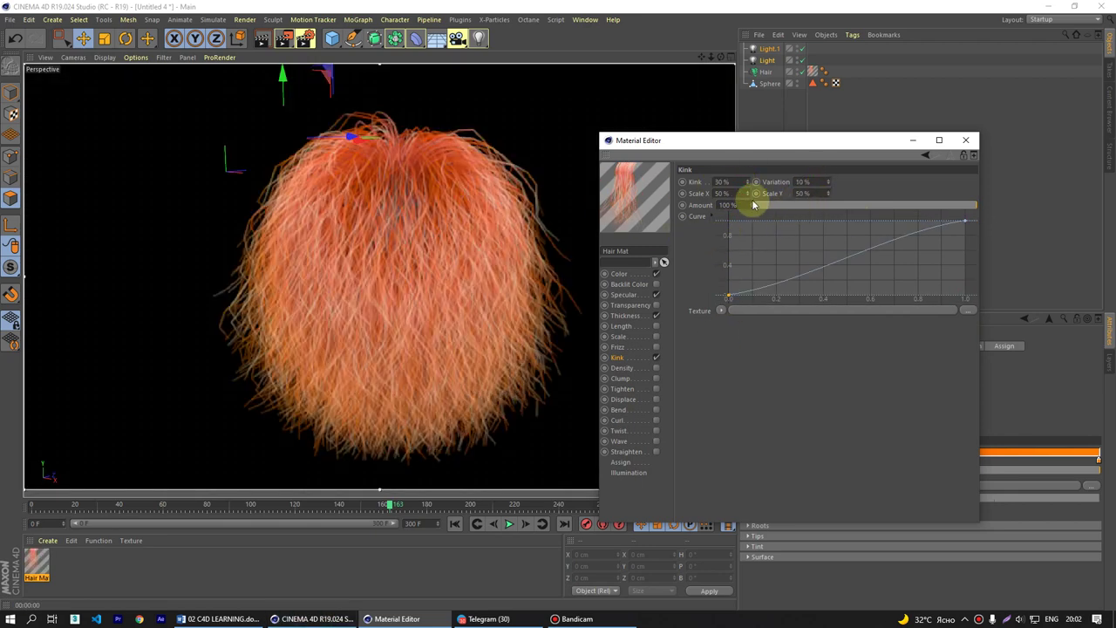
{"action": "left_click", "coordinate": [724, 193]}
{"action": "left_click", "coordinate": [728, 205]}
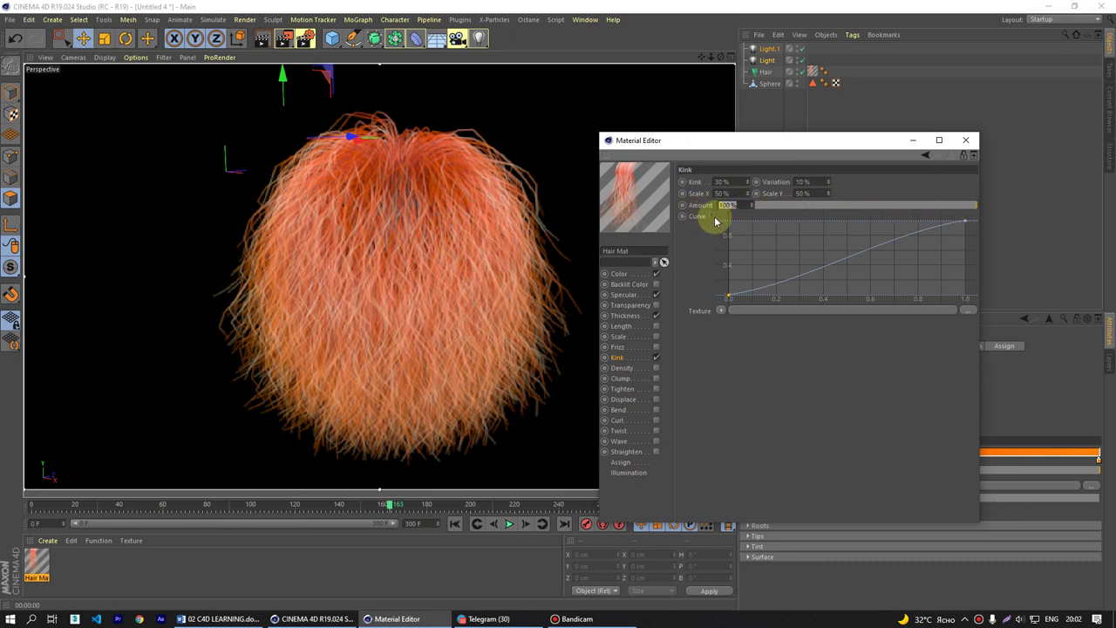
- Turn off Kink, enable Density, and try then remove a Noise density texture
{"action": "left_click", "coordinate": [656, 359]}
{"action": "left_click", "coordinate": [623, 377]}
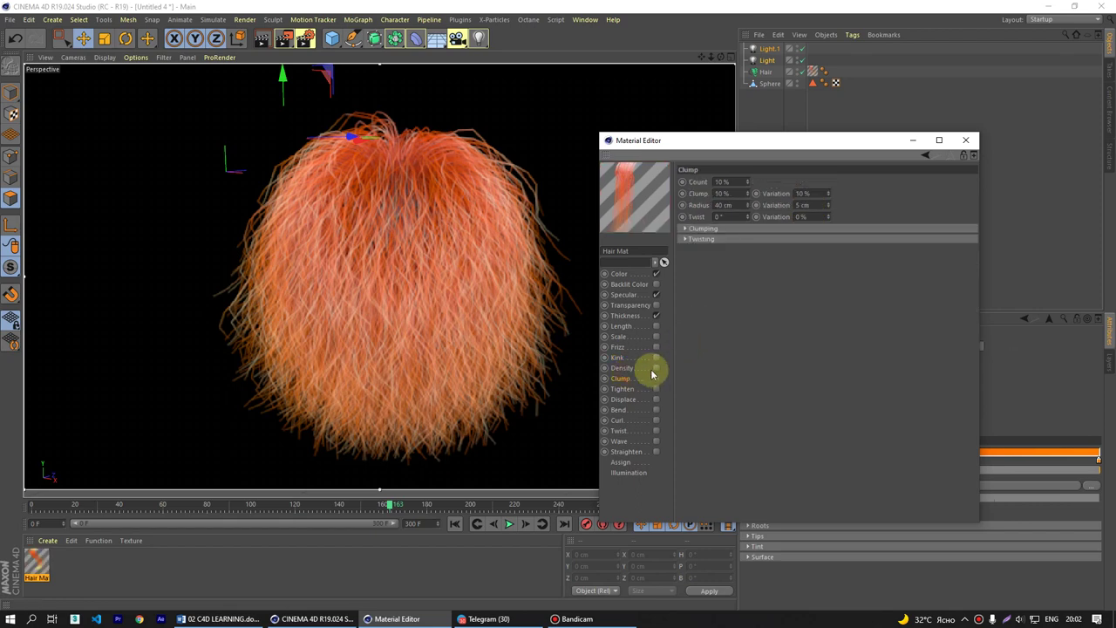
{"action": "left_click", "coordinate": [655, 369]}
{"action": "left_click", "coordinate": [656, 368]}
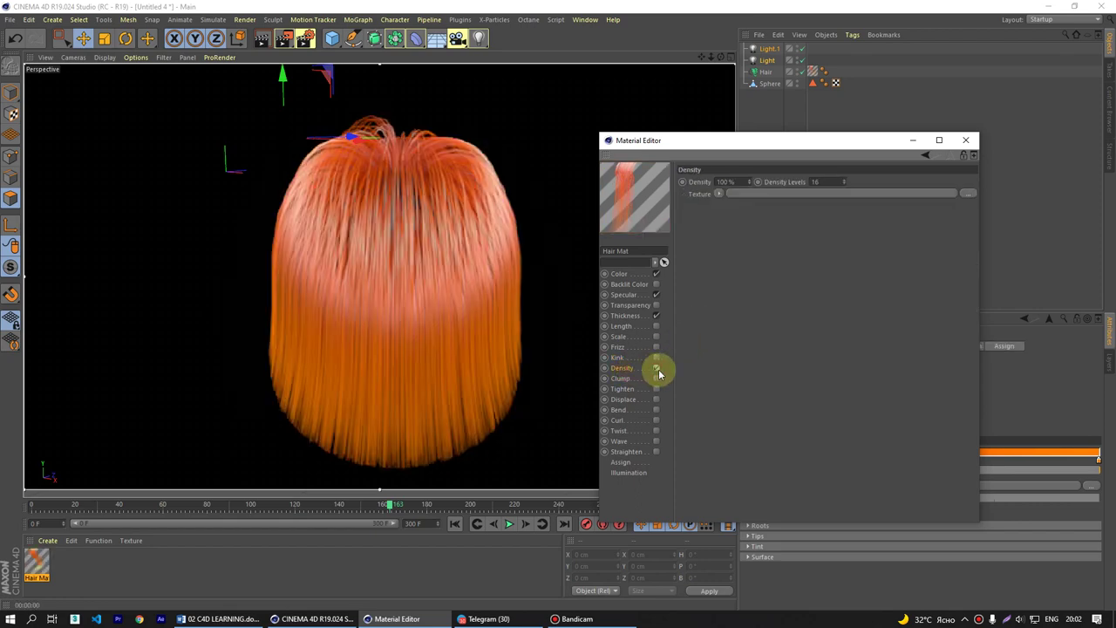
{"action": "left_click", "coordinate": [718, 195]}
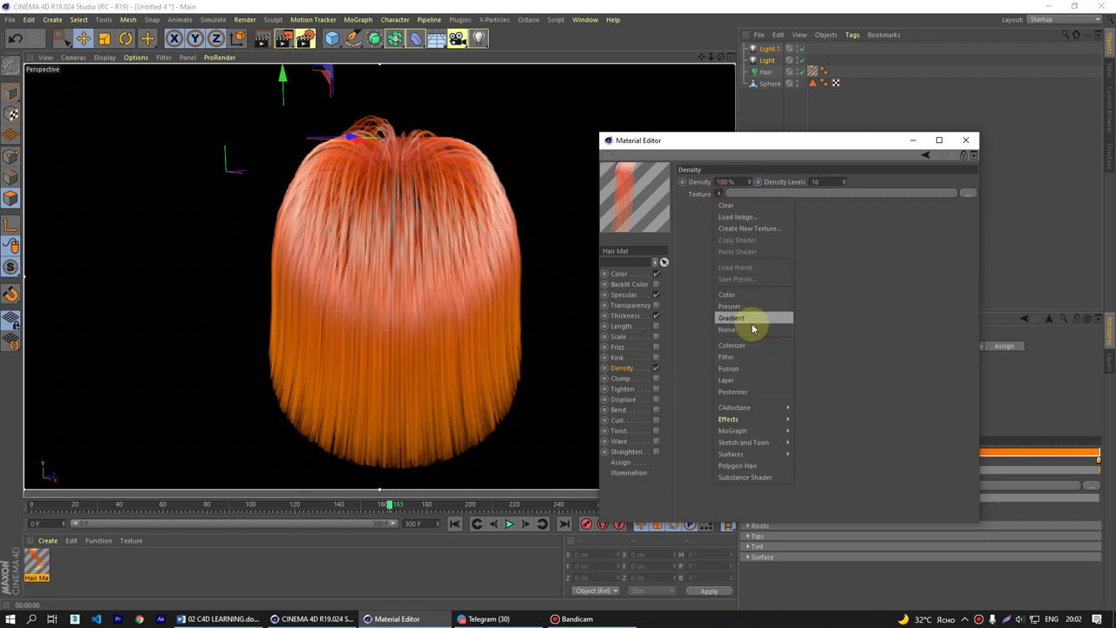
{"action": "left_click", "coordinate": [748, 330]}
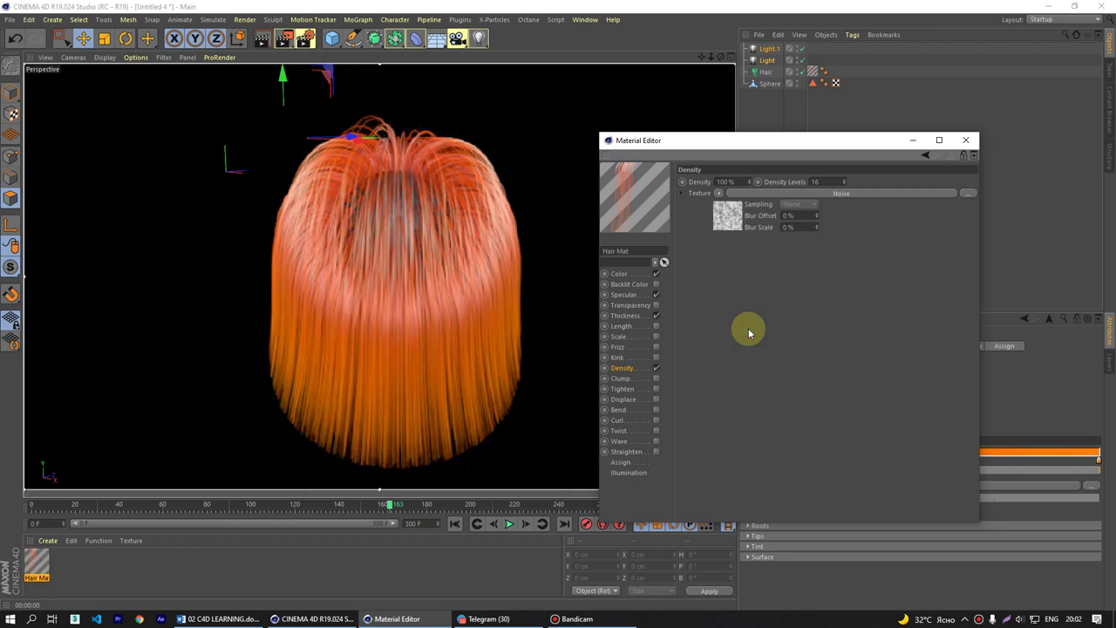
{"action": "left_click", "coordinate": [719, 194]}
{"action": "left_click", "coordinate": [725, 204]}
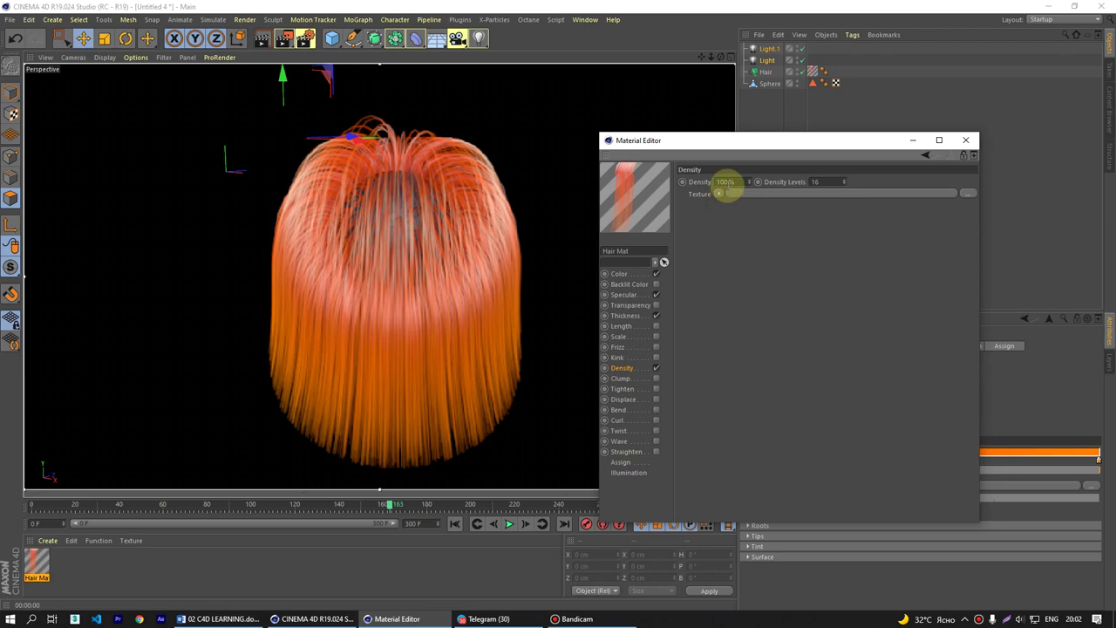
- Try Density values of 50 % and 100 % and Density Levels of 50
{"action": "left_click", "coordinate": [704, 197]}
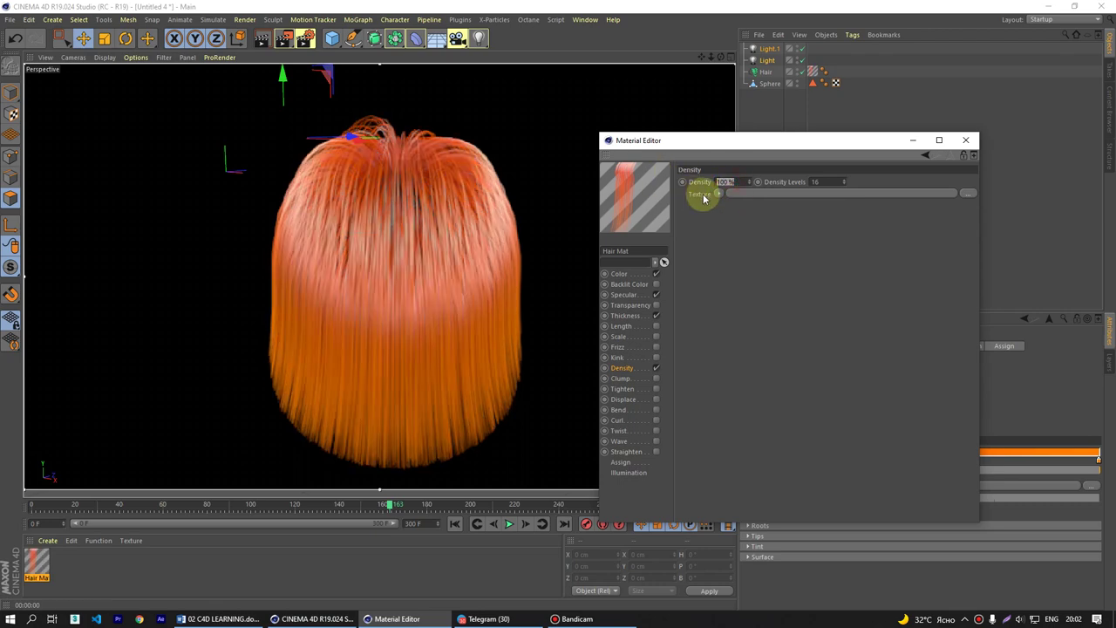
{"action": "key", "text": "Return"}
{"action": "left_click", "coordinate": [731, 181]}
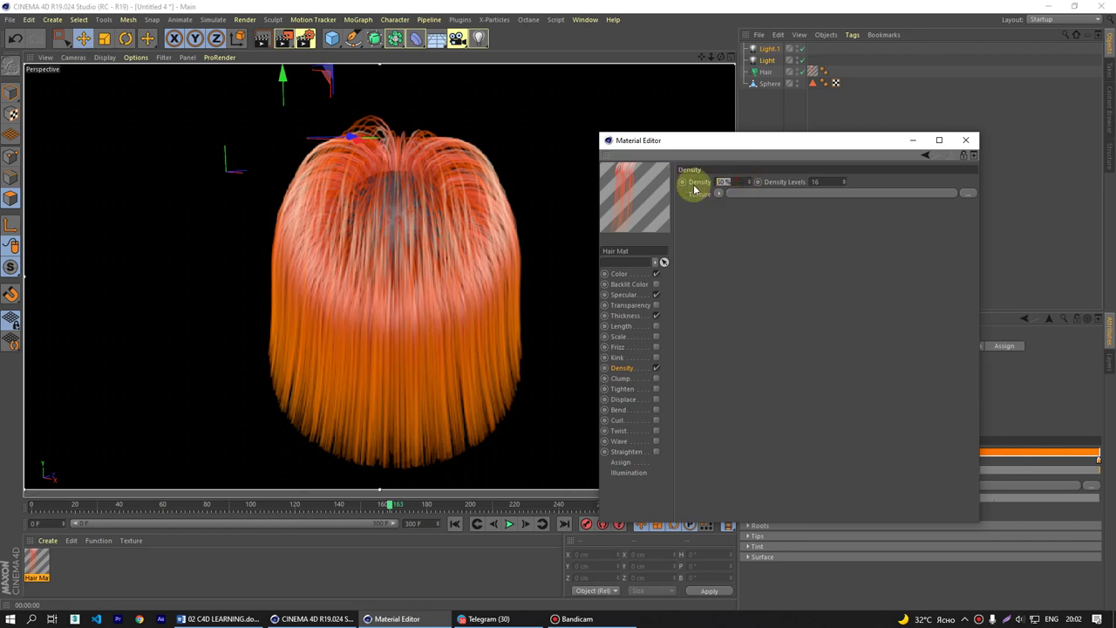
{"action": "type", "text": "100"}
{"action": "key", "text": "Return"}
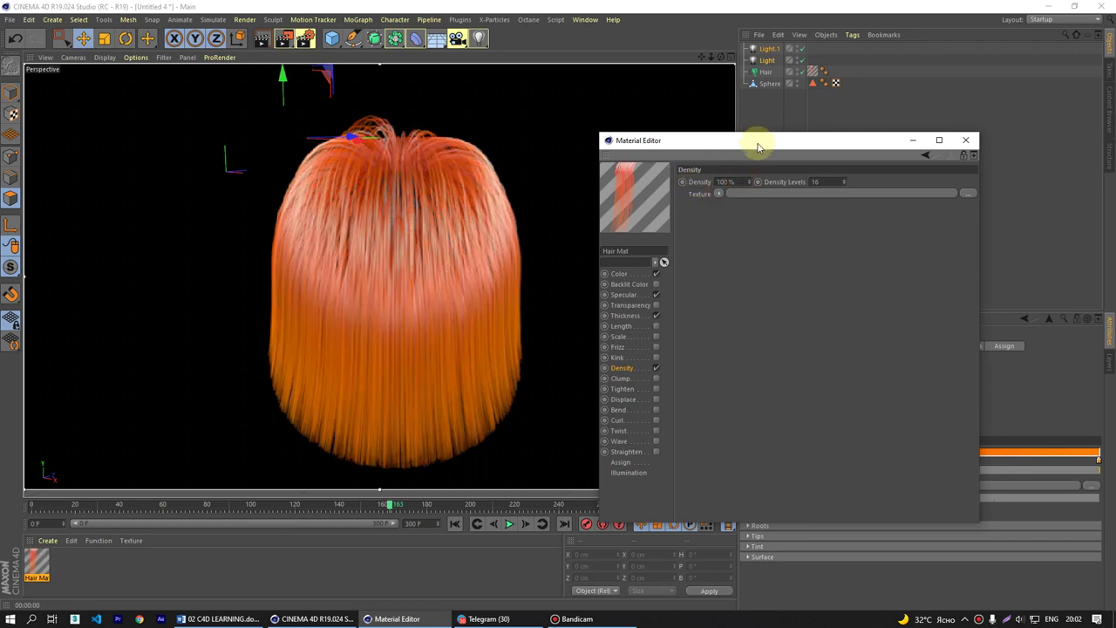
{"action": "double_click", "coordinate": [819, 181]}
{"action": "type", "text": "50"}
{"action": "key", "text": "Return"}
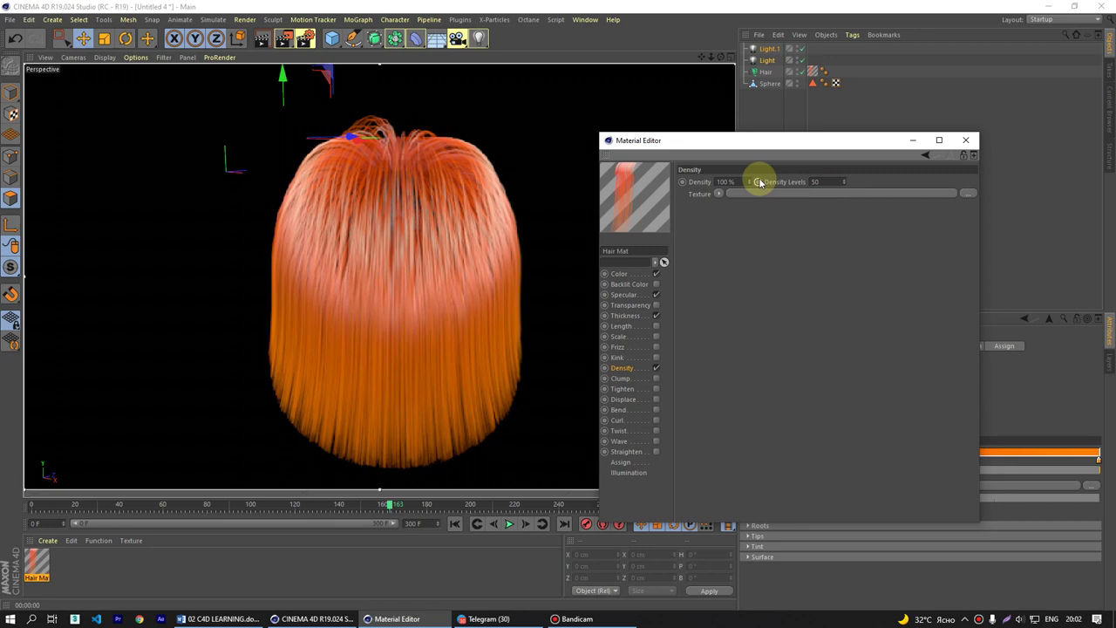
- Settle on Density 100 % and Density Levels 26, then move the editor aside
{"action": "left_click_drag", "start_coordinate": [759, 182], "coordinate": [741, 184]}
{"action": "left_click", "coordinate": [736, 194]}
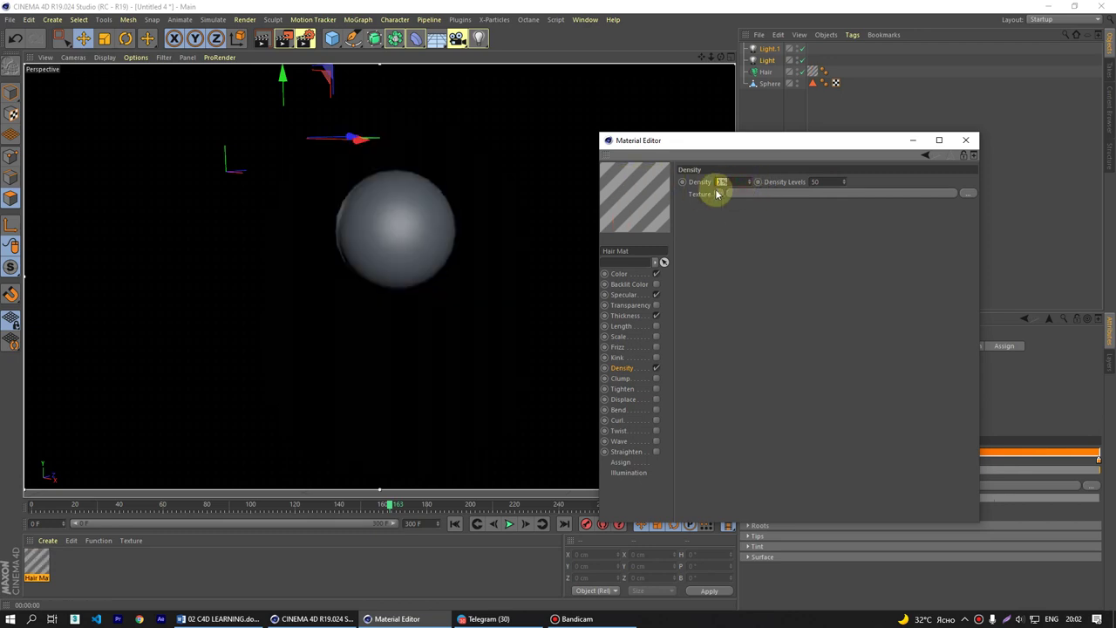
{"action": "type", "text": "20"}
{"action": "key", "text": "Return"}
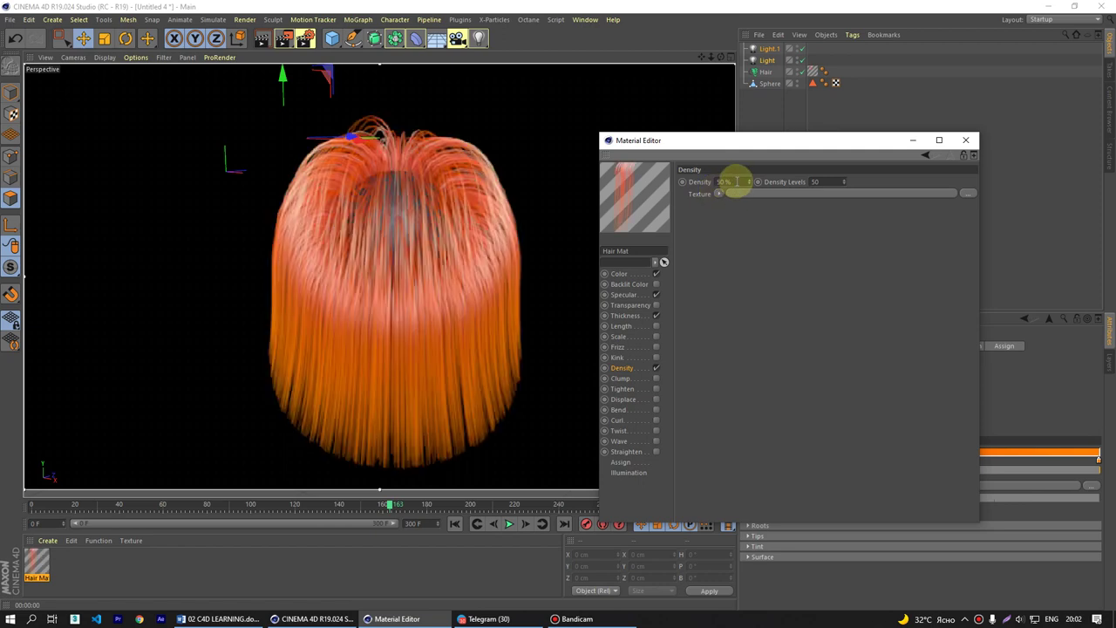
{"action": "type", "text": "100"}
{"action": "key", "text": "Return"}
{"action": "double_click", "coordinate": [820, 182]}
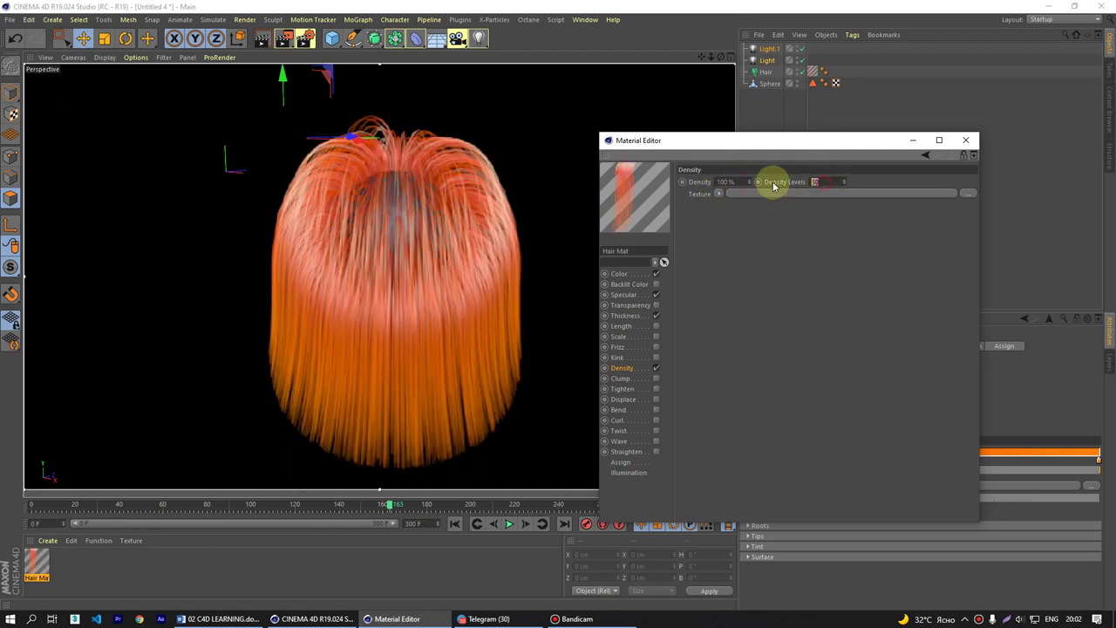
{"action": "type", "text": "26"}
{"action": "key", "text": "Return"}
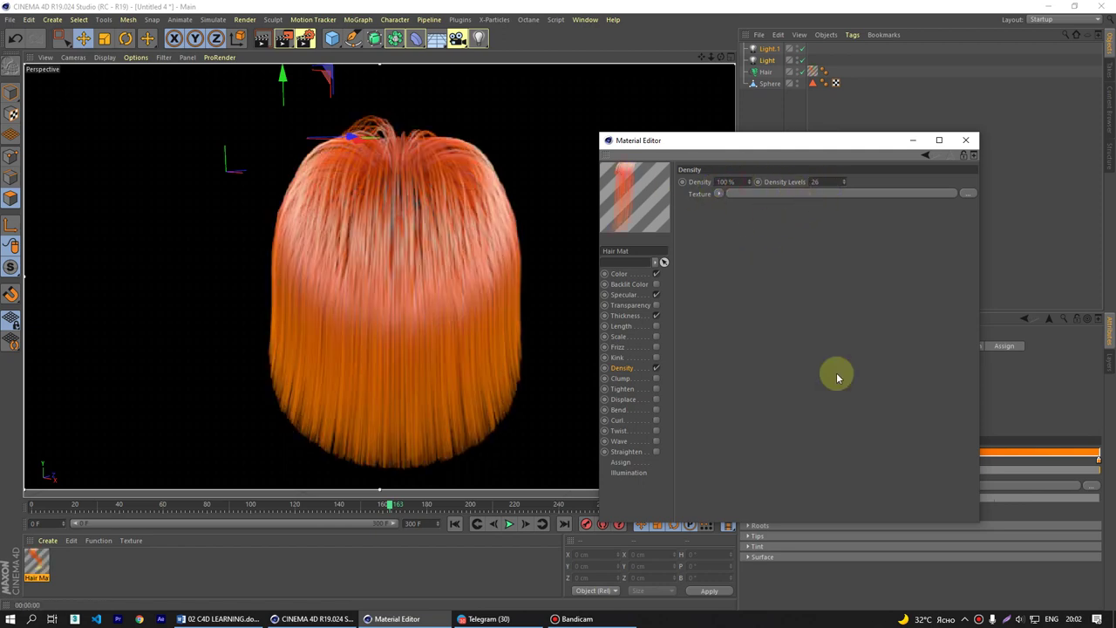
{"action": "left_click_drag", "start_coordinate": [813, 147], "coordinate": [861, 111]}
- Enable Clump and taper the Thickness curve down toward the hair tips
{"action": "left_click", "coordinate": [685, 345]}
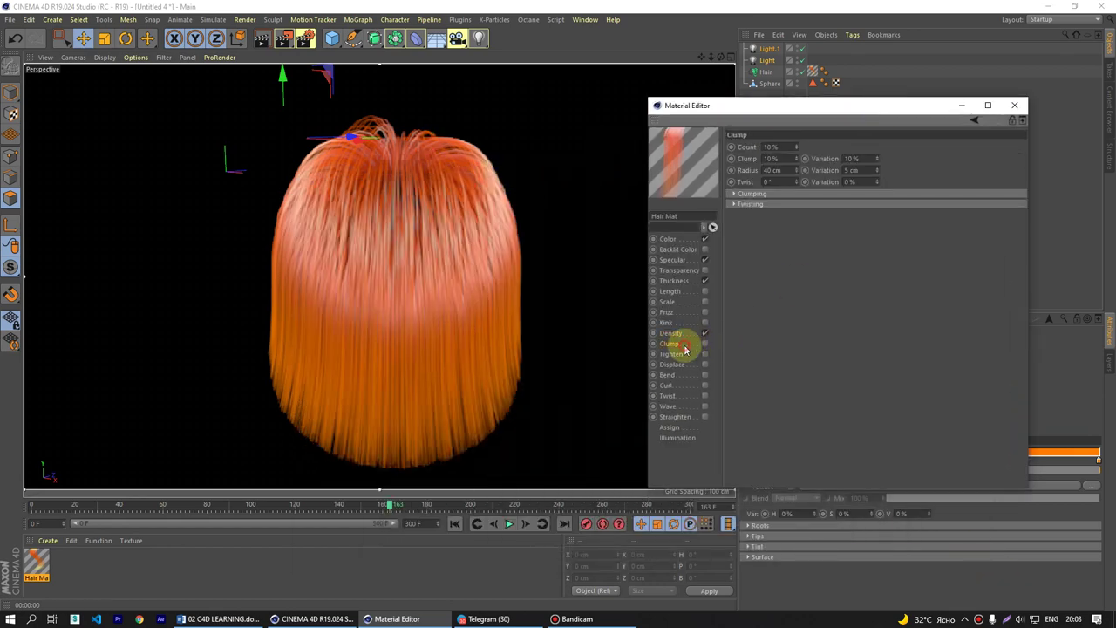
{"action": "left_click", "coordinate": [705, 345]}
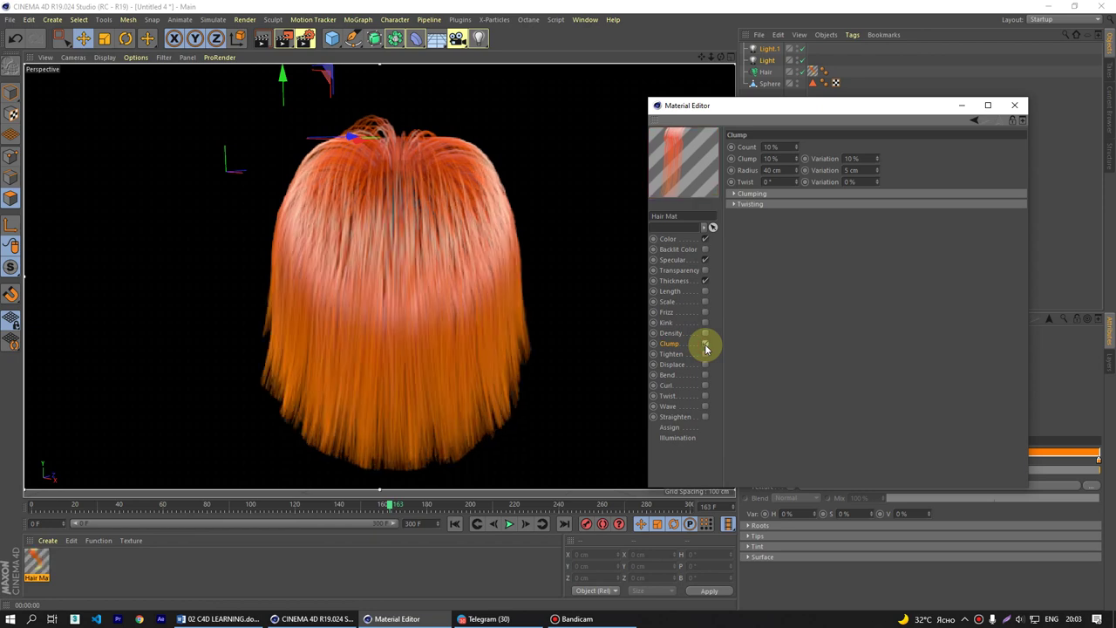
{"action": "left_click", "coordinate": [676, 291]}
{"action": "left_click", "coordinate": [706, 291]}
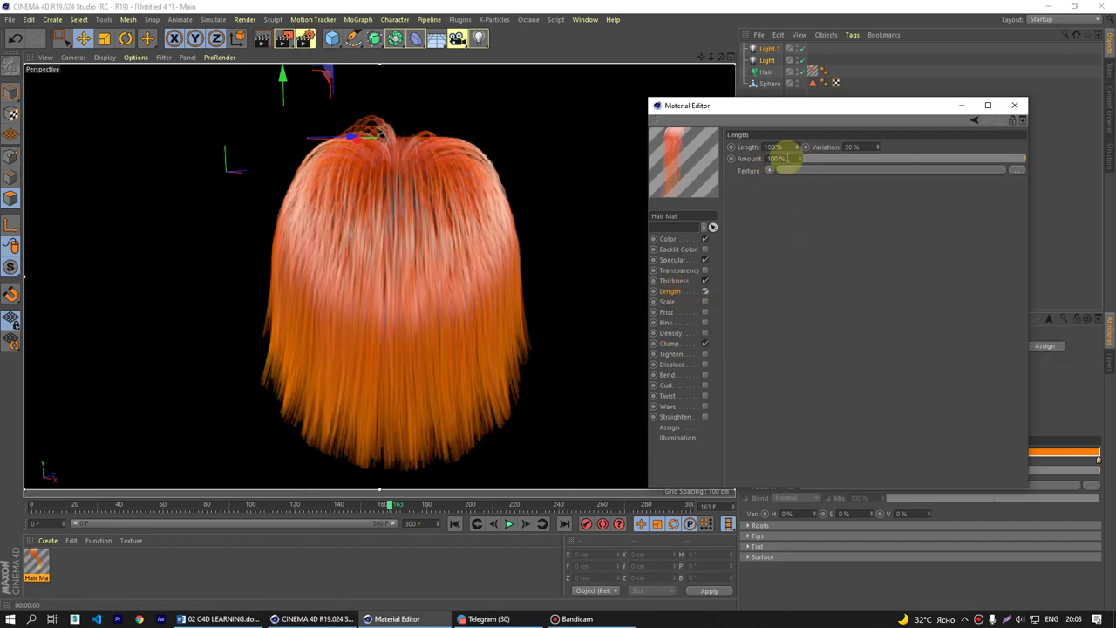
{"action": "left_click", "coordinate": [706, 292]}
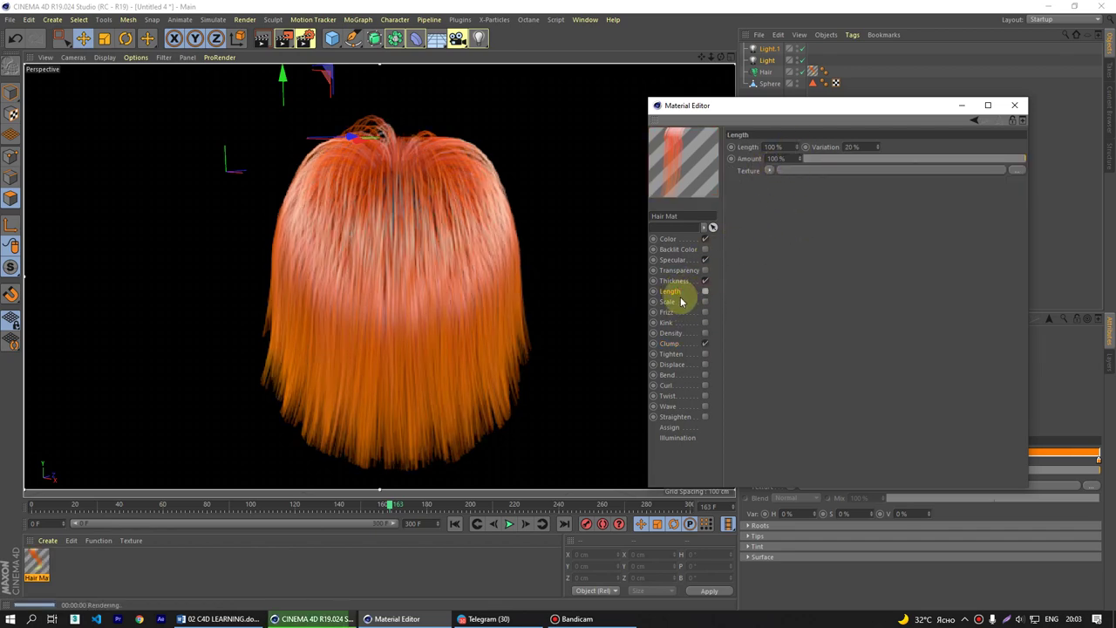
{"action": "left_click", "coordinate": [672, 302]}
{"action": "left_click", "coordinate": [684, 281]}
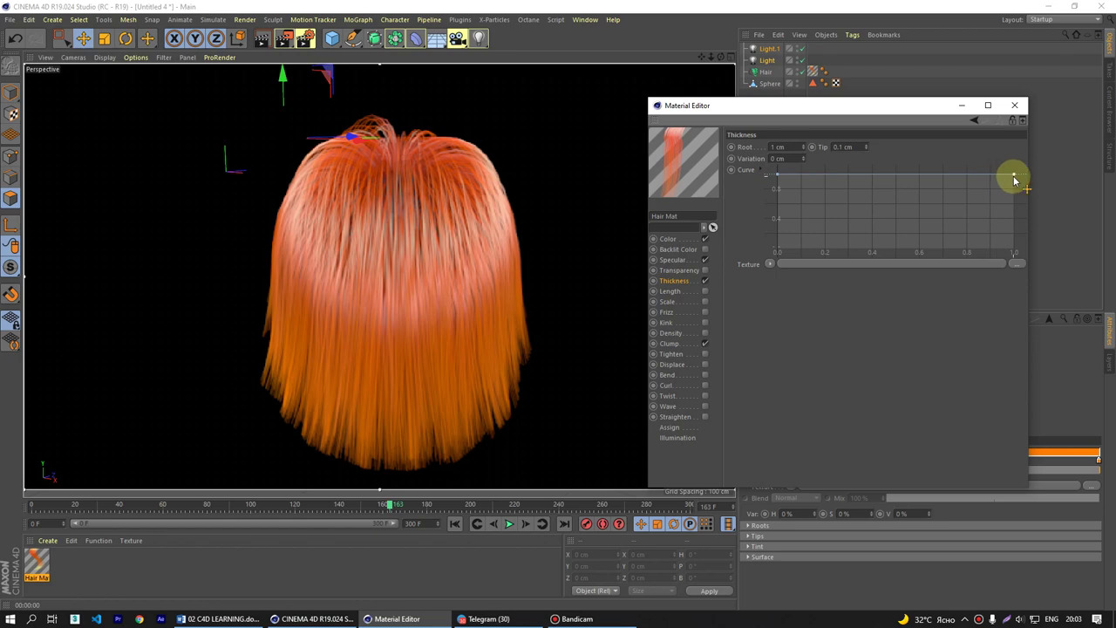
{"action": "left_click_drag", "start_coordinate": [1015, 180], "coordinate": [1017, 287]}
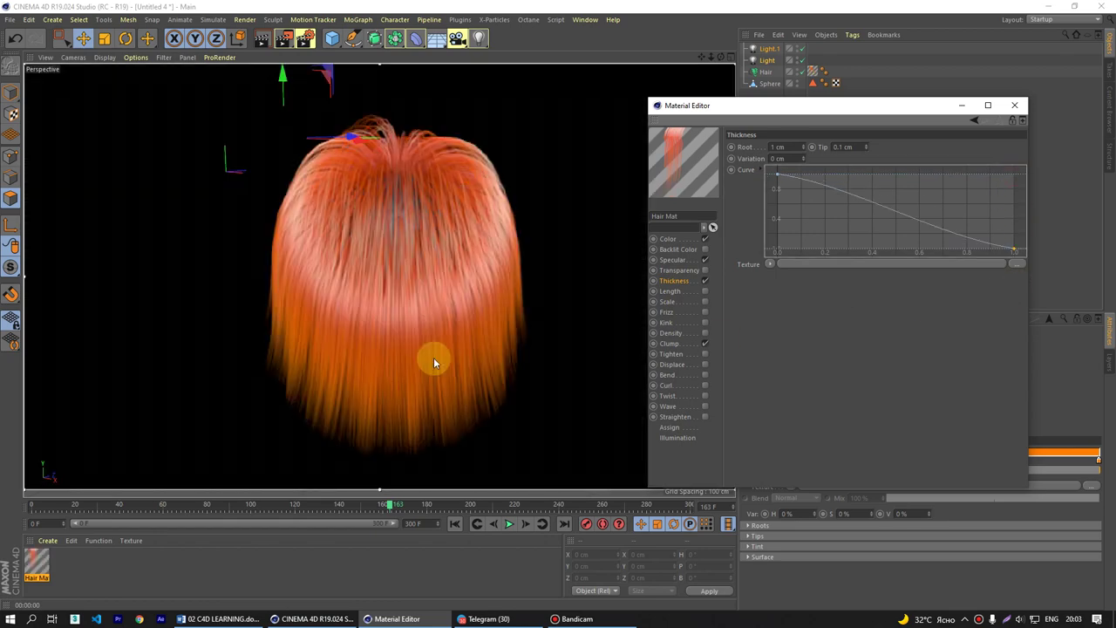
- Try clump Count values of 50 % and 60 % and re-render the viewport
{"action": "left_click", "coordinate": [669, 343]}
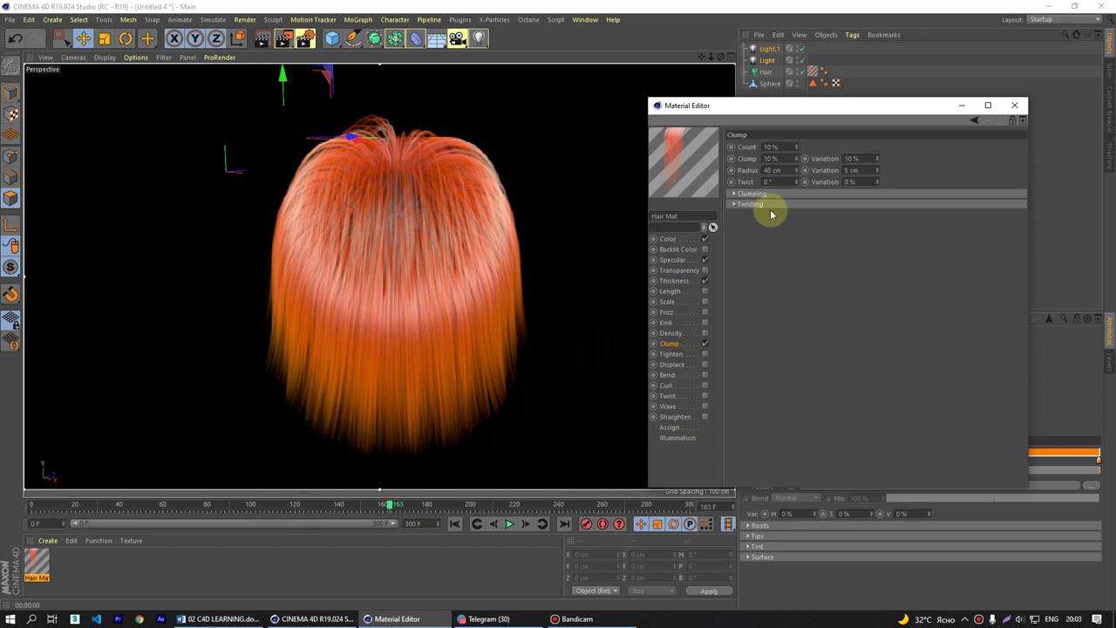
{"action": "left_click", "coordinate": [773, 147]}
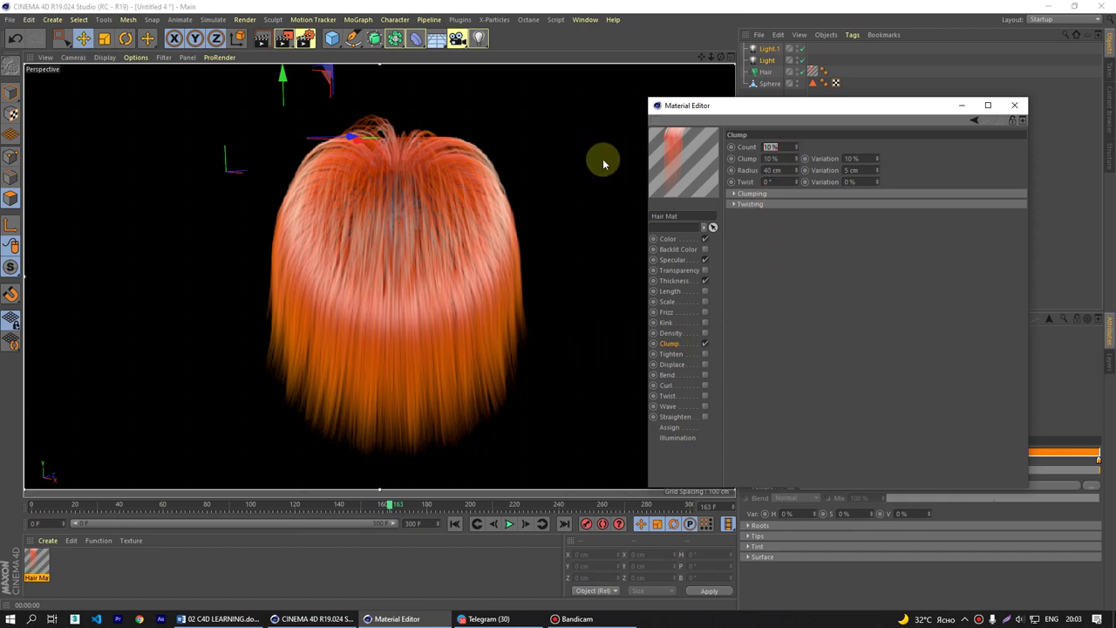
{"action": "type", "text": "50"}
{"action": "key", "text": "Return"}
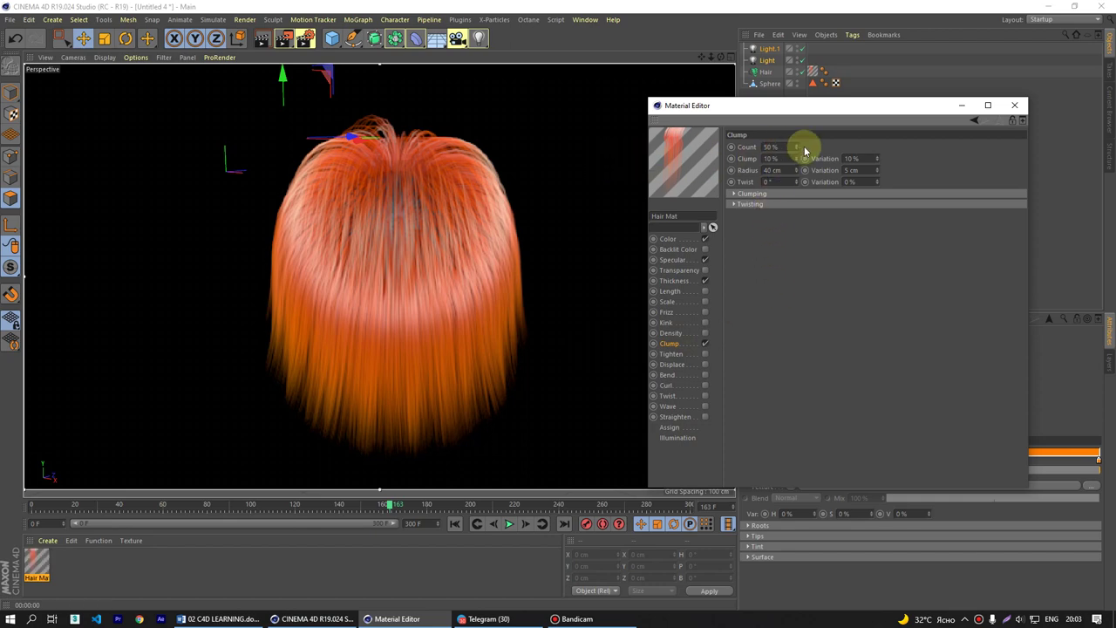
{"action": "left_click", "coordinate": [771, 148]}
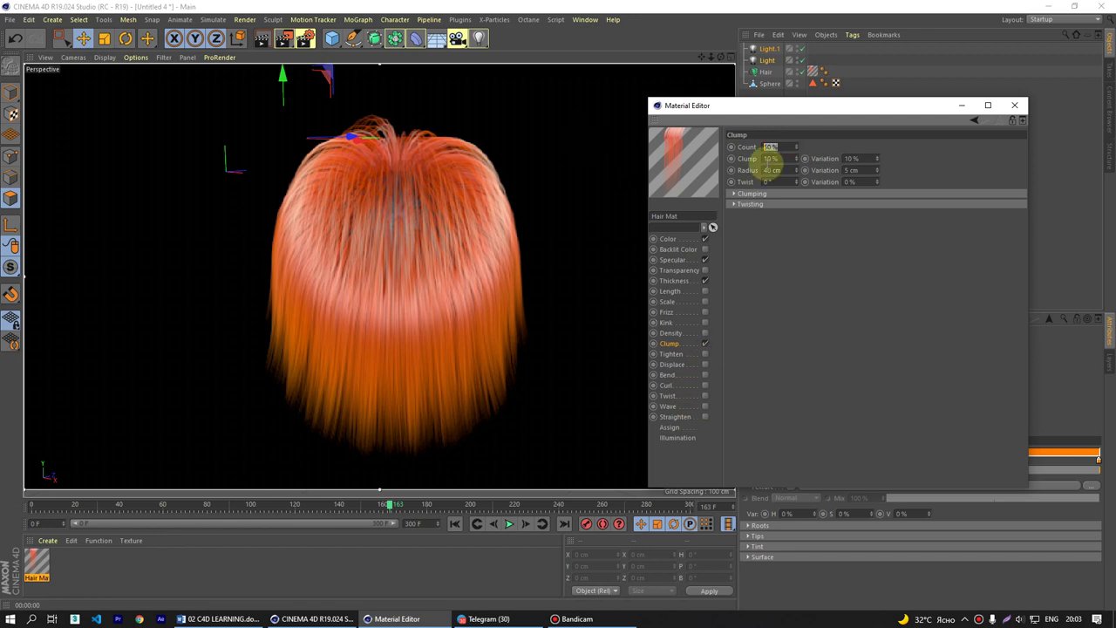
{"action": "type", "text": "60"}
{"action": "key", "text": "Return"}
{"action": "left_click", "coordinate": [428, 282]}
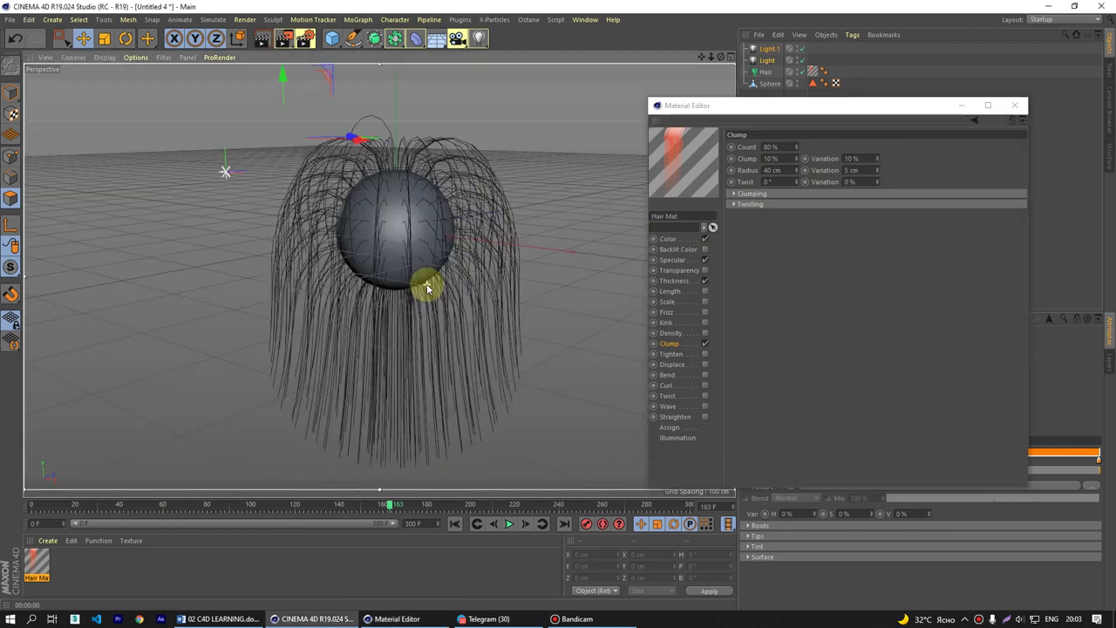
{"action": "key", "text": "ctrl+r"}
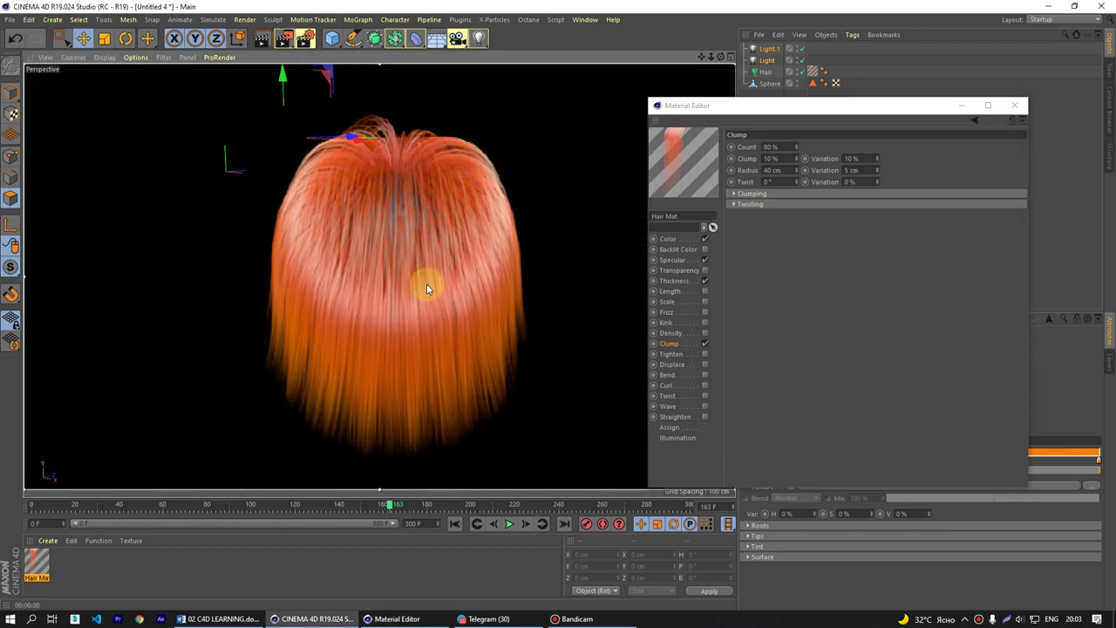
- Compare clumping on and off, then set clump Radius 40 cm and Clump strength 80 %
{"action": "left_click", "coordinate": [705, 346]}
{"action": "left_click", "coordinate": [705, 345]}
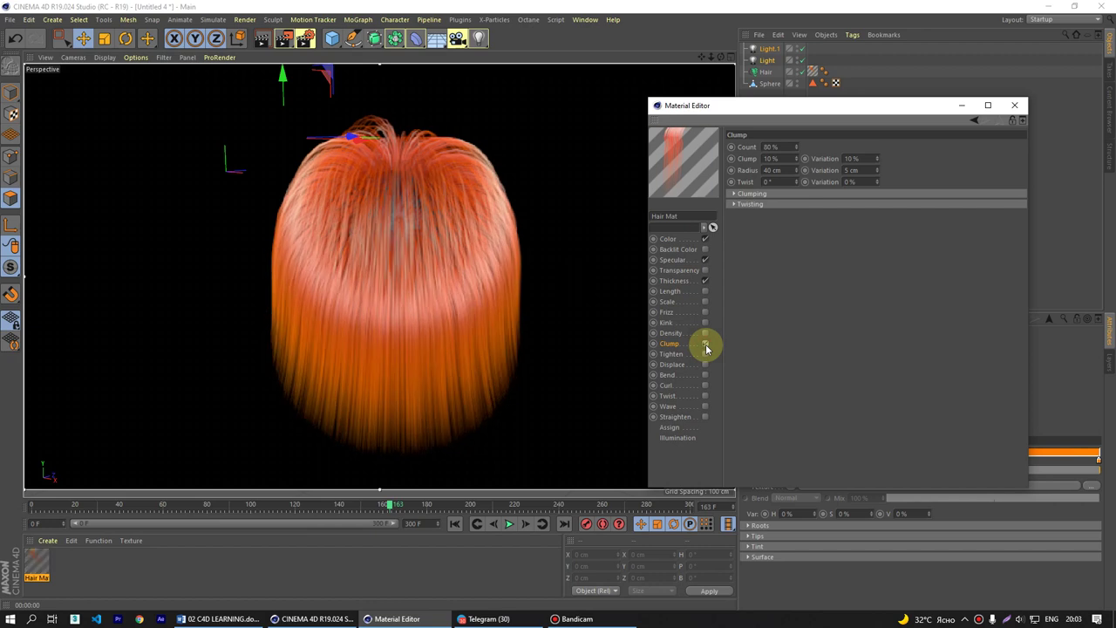
{"action": "left_click", "coordinate": [773, 170]}
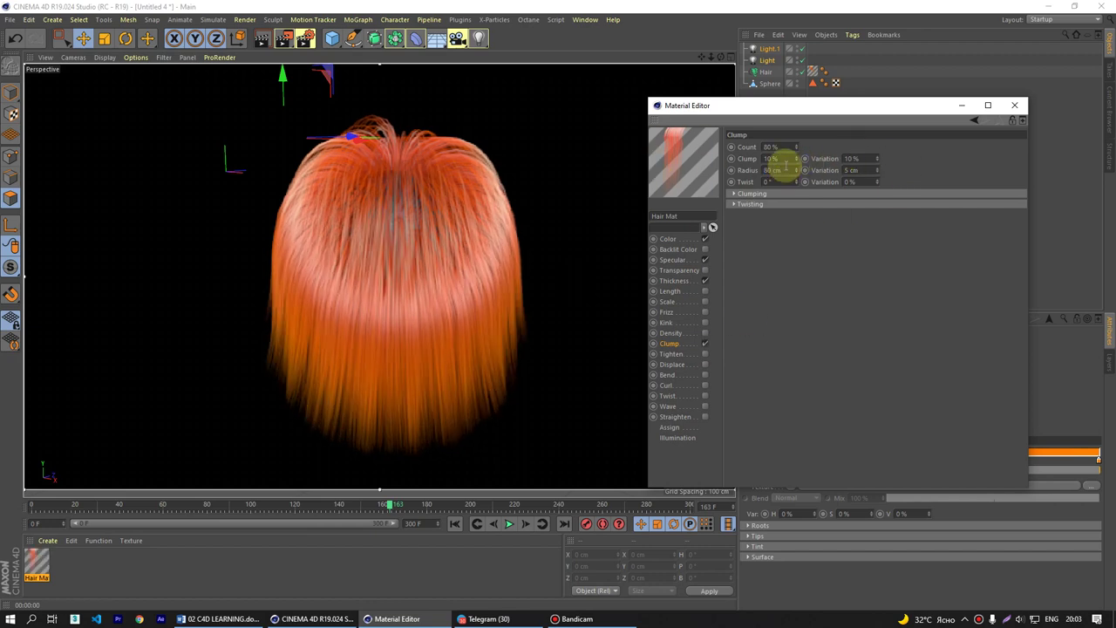
{"action": "left_click", "coordinate": [776, 158]}
{"action": "left_click", "coordinate": [776, 170]}
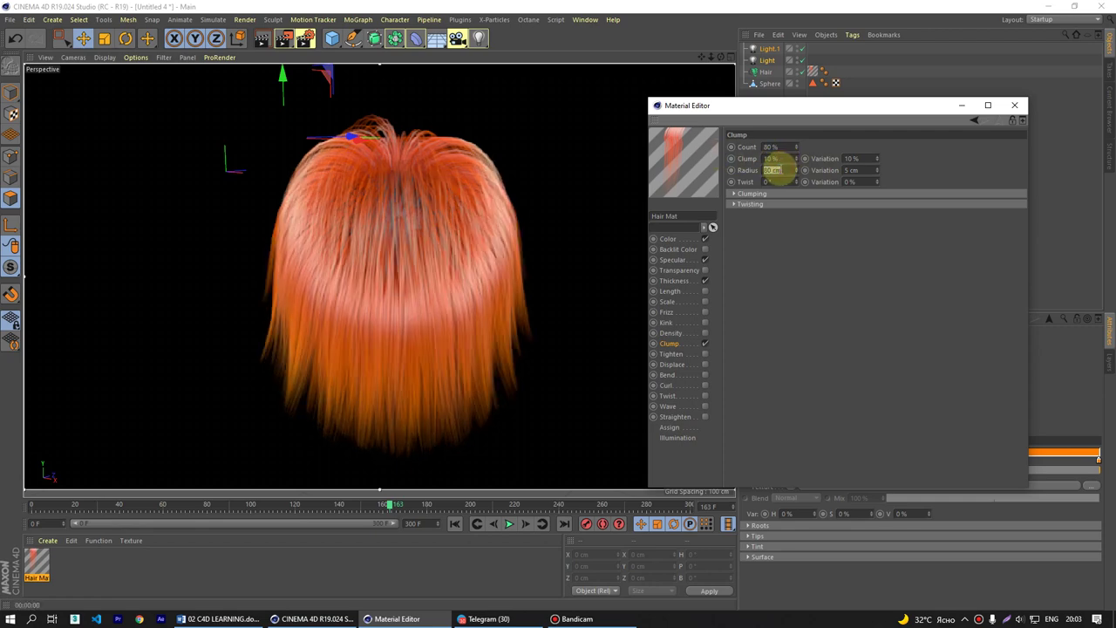
{"action": "type", "text": "40"}
{"action": "left_click", "coordinate": [773, 159]}
{"action": "type", "text": "80"}
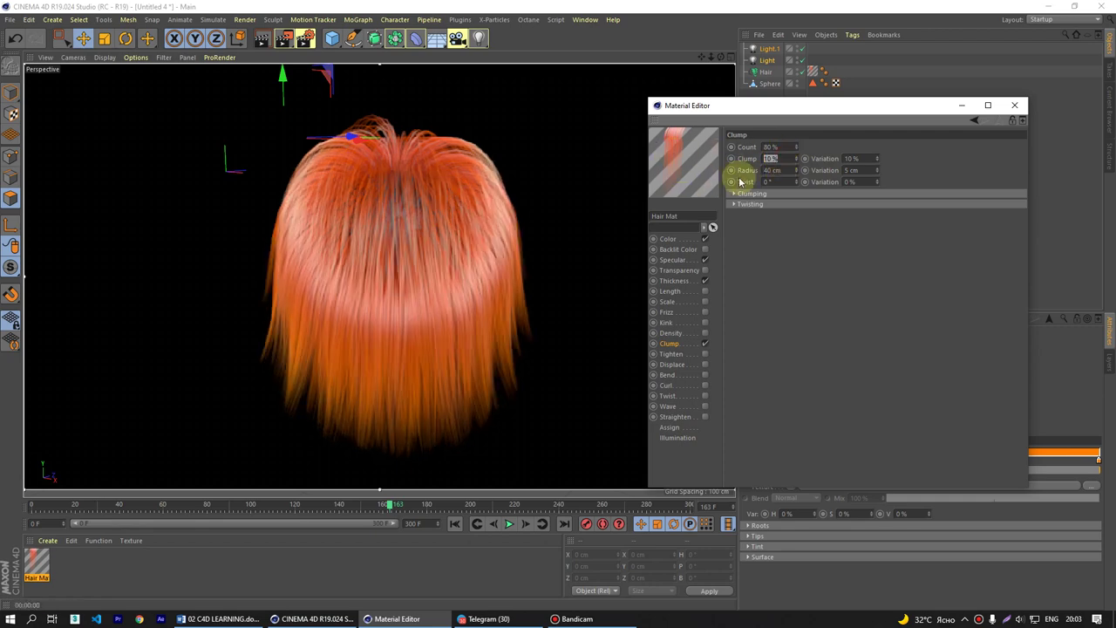
{"action": "key", "text": "Return"}
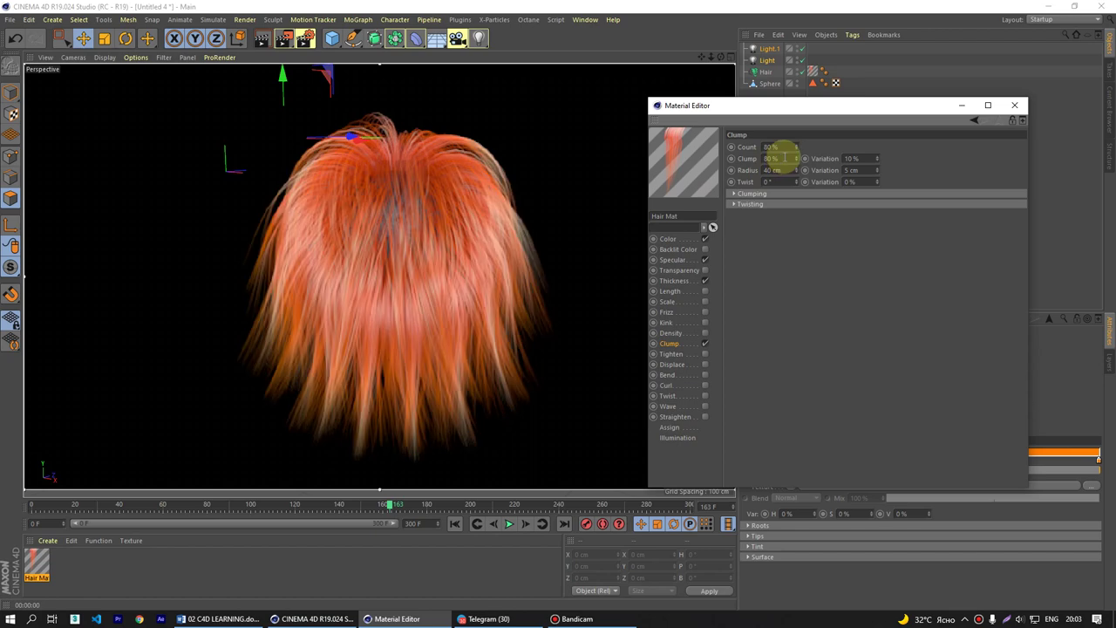
{"action": "left_click", "coordinate": [786, 158]}
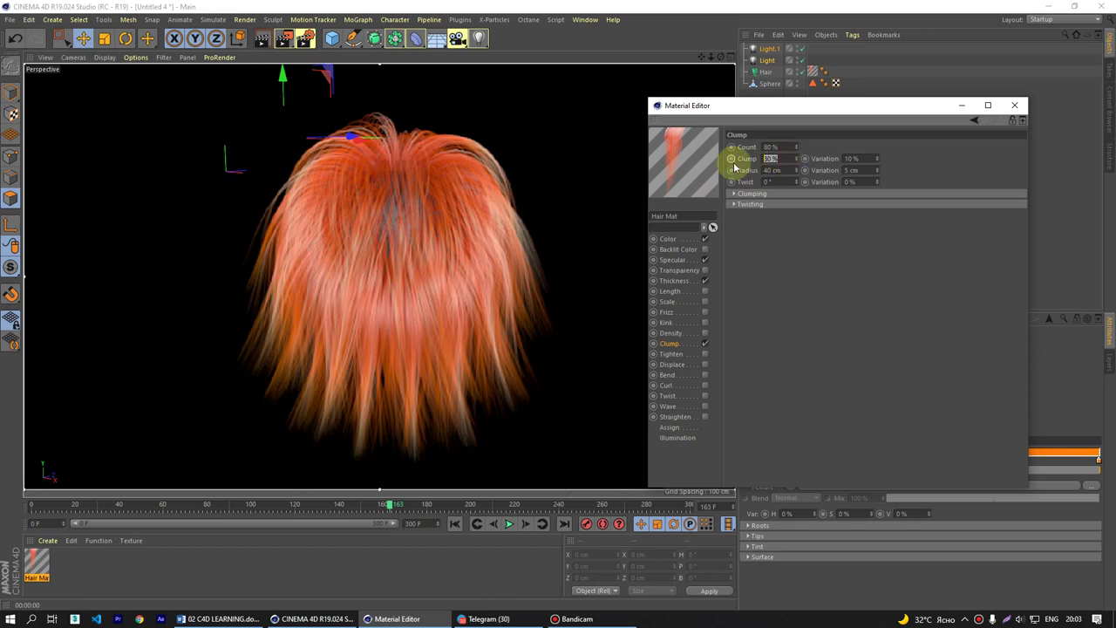
{"action": "type", "text": "10"}
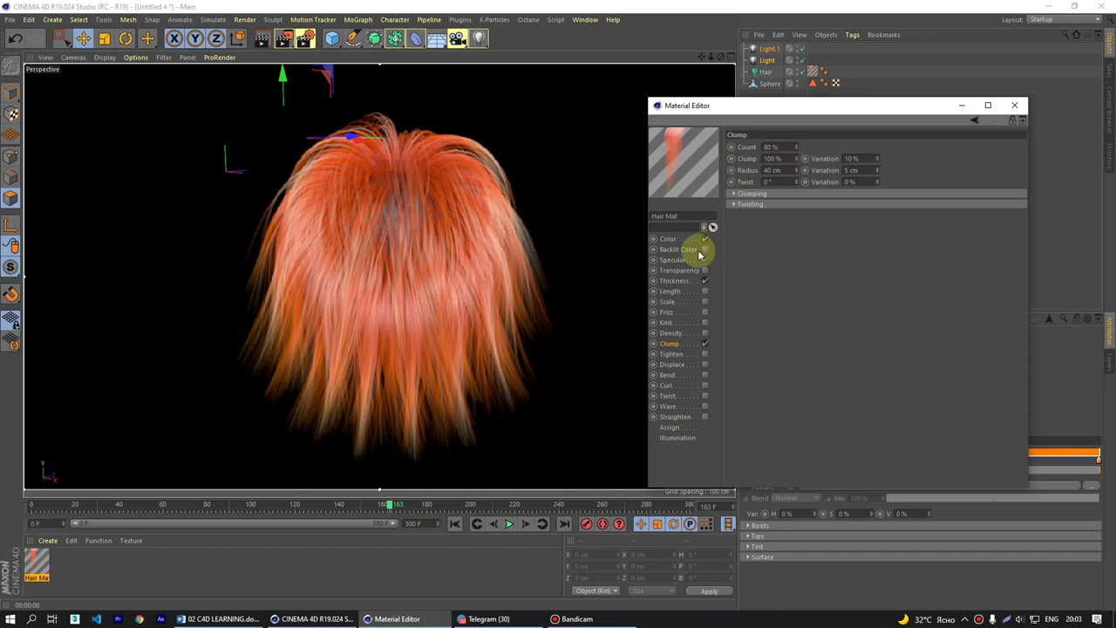
{"action": "left_click", "coordinate": [672, 260]}
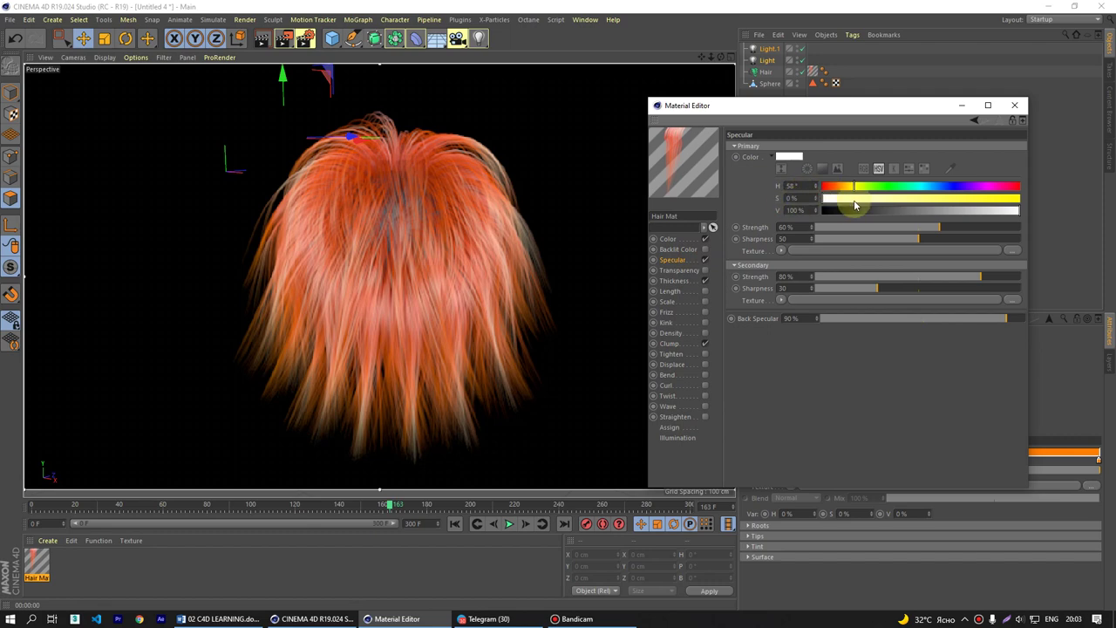
- Tint the hair's primary specular colour pale orange with H 34° and S 59 %
{"action": "left_click_drag", "start_coordinate": [855, 203], "coordinate": [882, 200]}
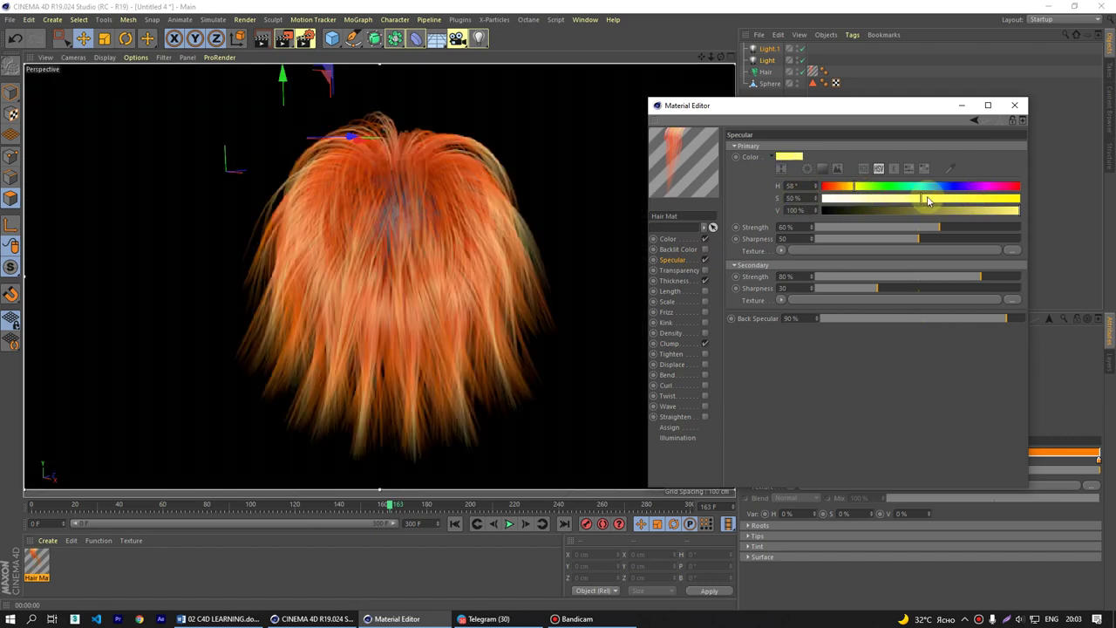
{"action": "left_click_drag", "start_coordinate": [927, 200], "coordinate": [798, 203]}
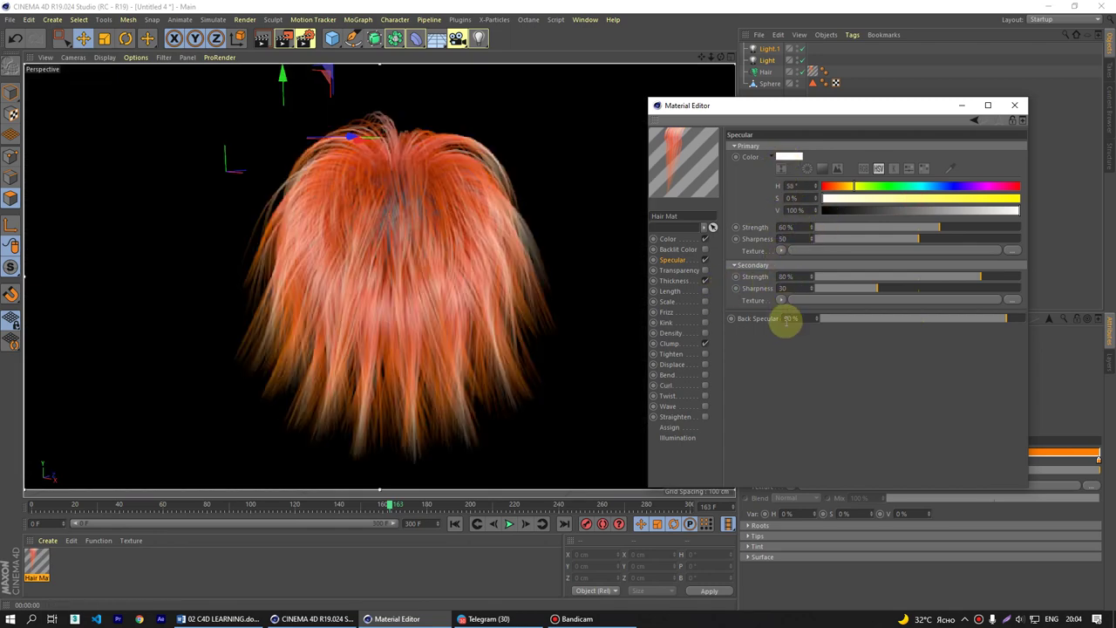
{"action": "left_click_drag", "start_coordinate": [846, 200], "coordinate": [938, 200]}
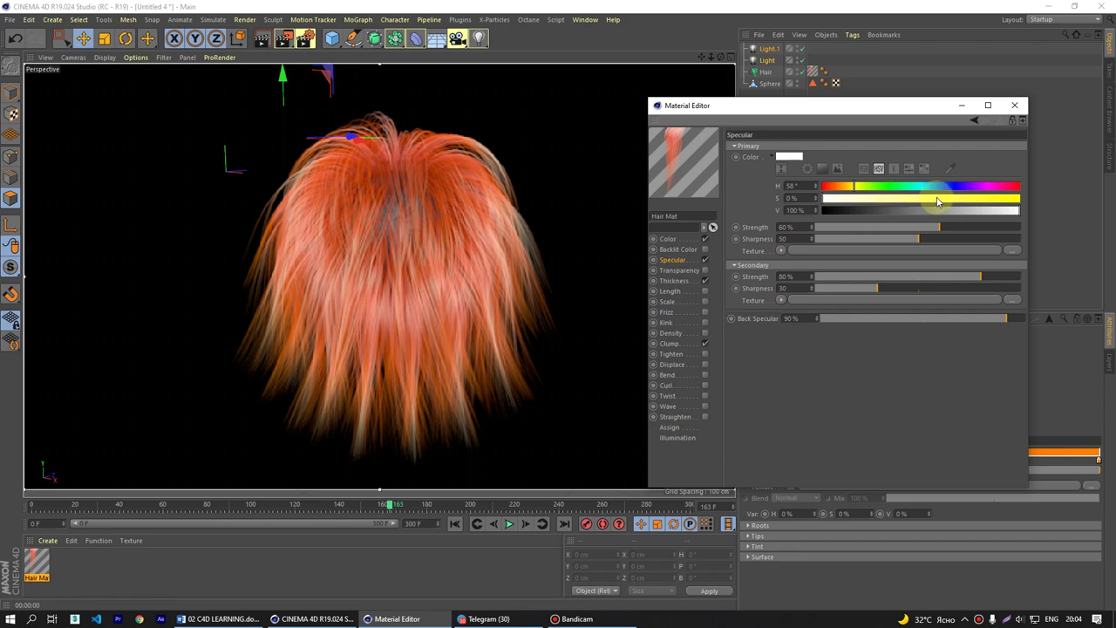
{"action": "left_click_drag", "start_coordinate": [856, 186], "coordinate": [837, 186]}
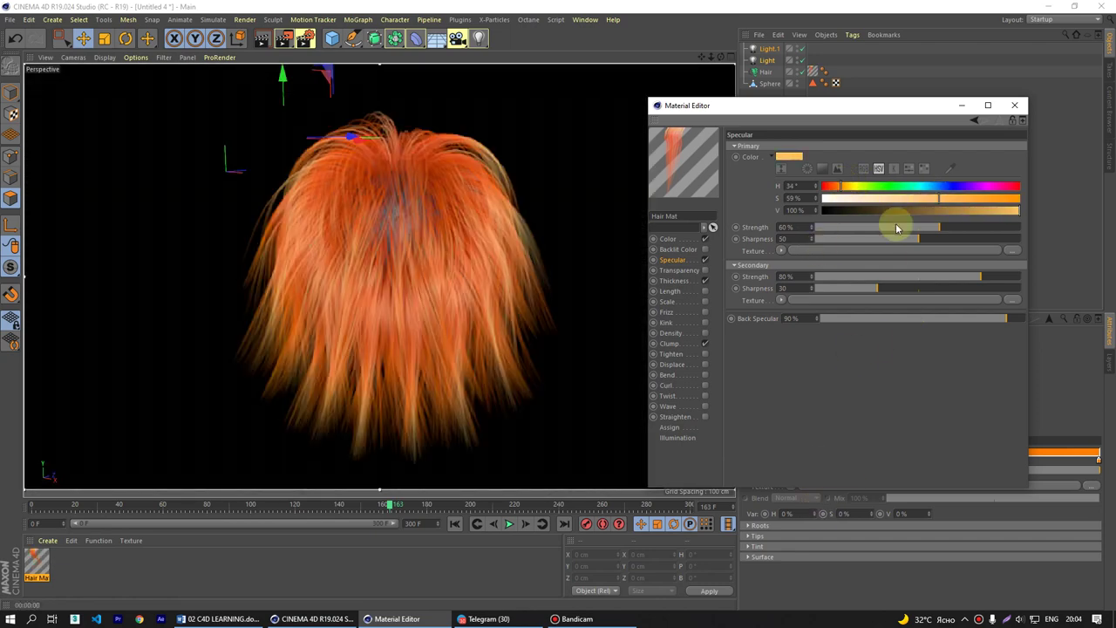
{"action": "left_click", "coordinate": [672, 344]}
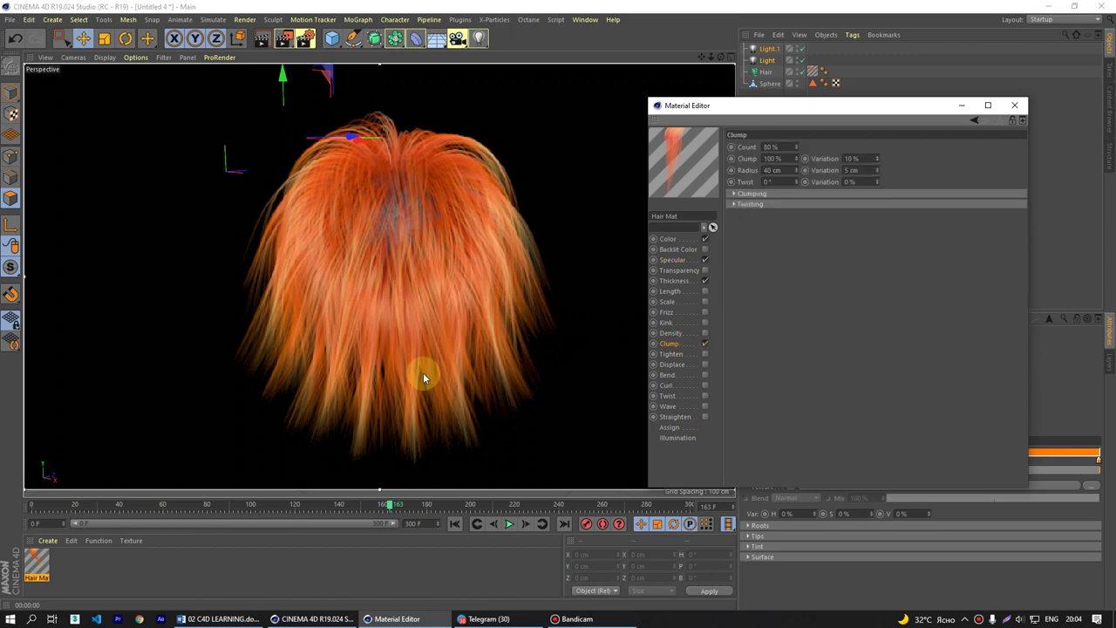
- Set the Hair Mat clump Count to 100 % and Radius to 50 cm
{"action": "left_click", "coordinate": [784, 146]}
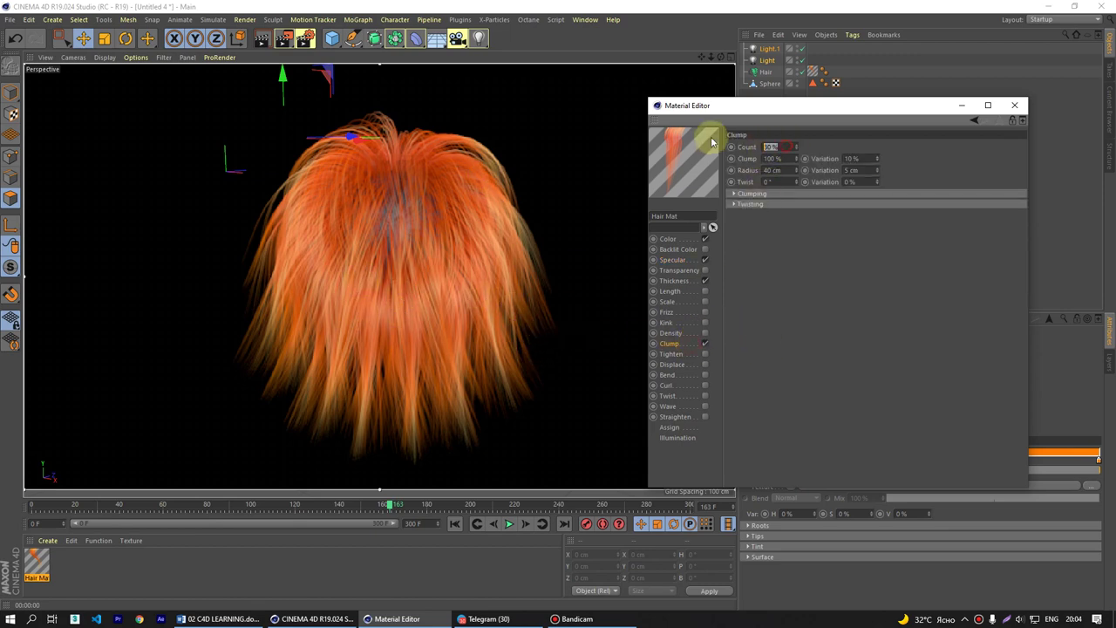
{"action": "type", "text": "100"}
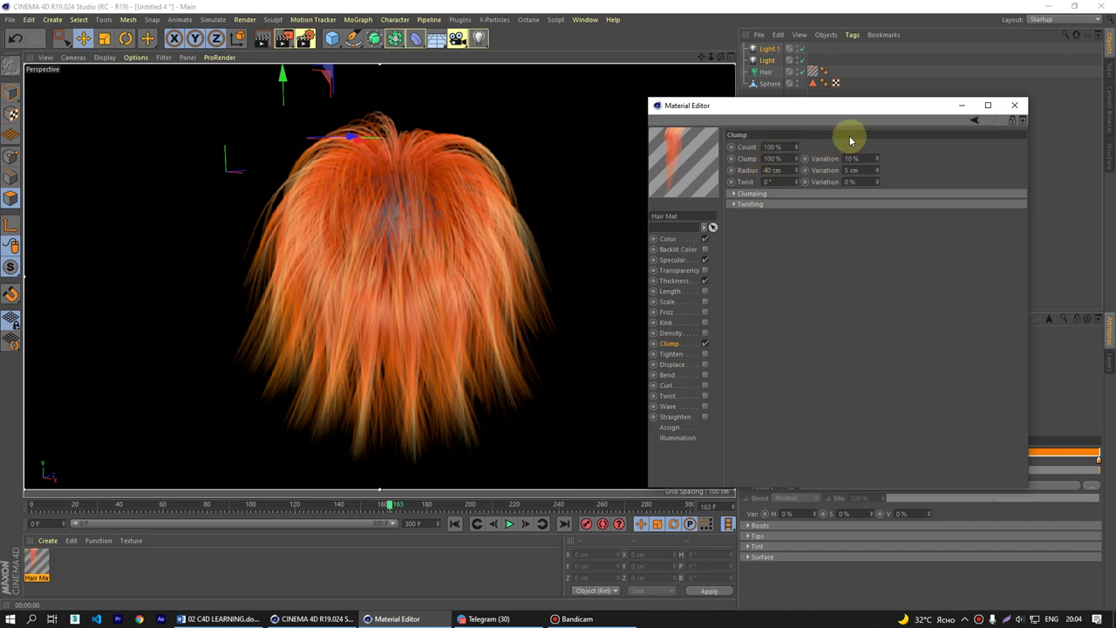
{"action": "left_click_drag", "start_coordinate": [829, 104], "coordinate": [763, 122]}
{"action": "left_click", "coordinate": [708, 184]}
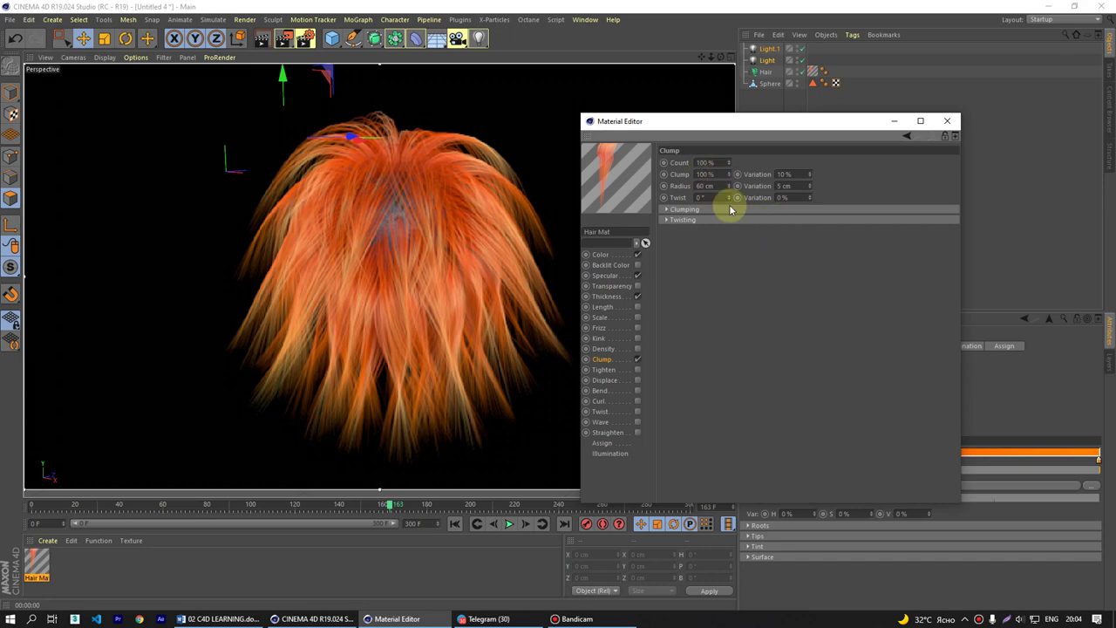
{"action": "left_click", "coordinate": [711, 184]}
{"action": "type", "text": "50"}
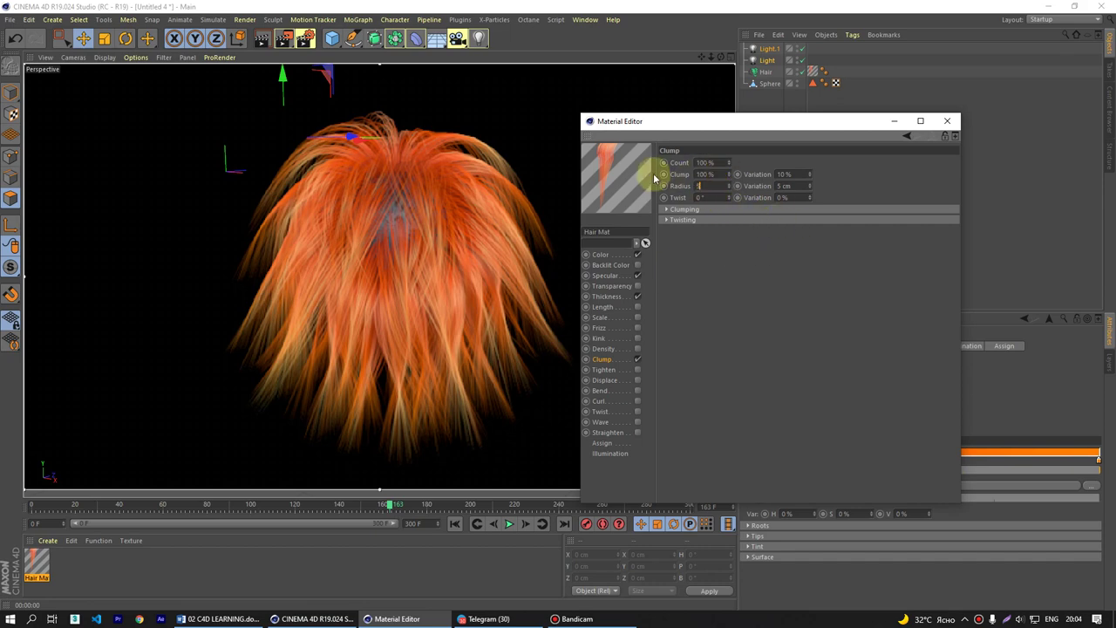
{"action": "key", "text": "Return"}
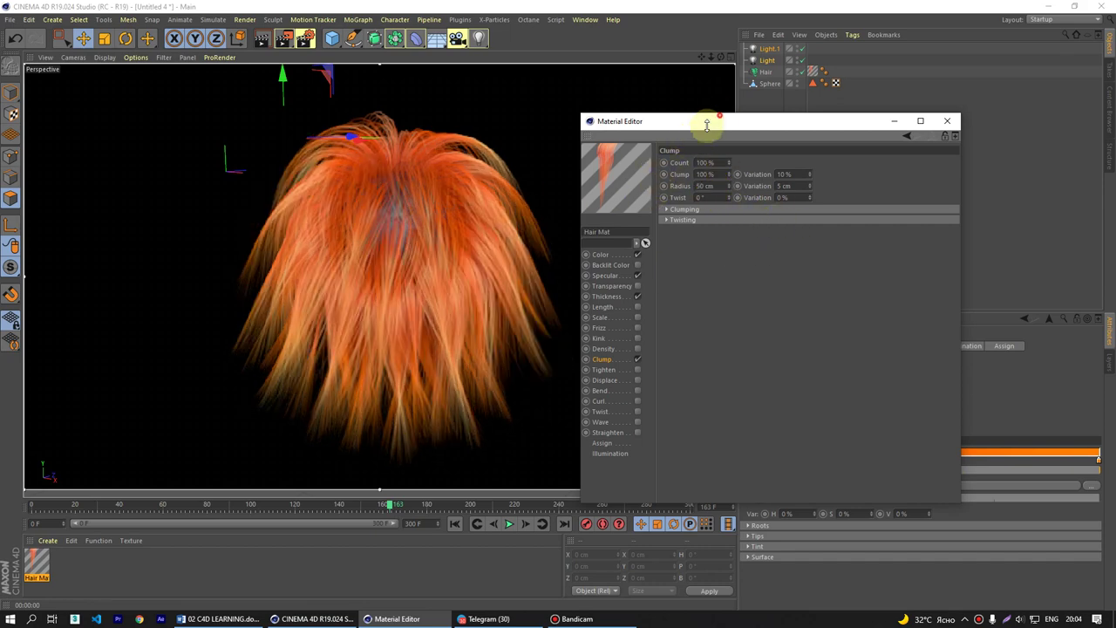
{"action": "left_click_drag", "start_coordinate": [710, 120], "coordinate": [301, 287]}
{"action": "left_click", "coordinate": [843, 347]}
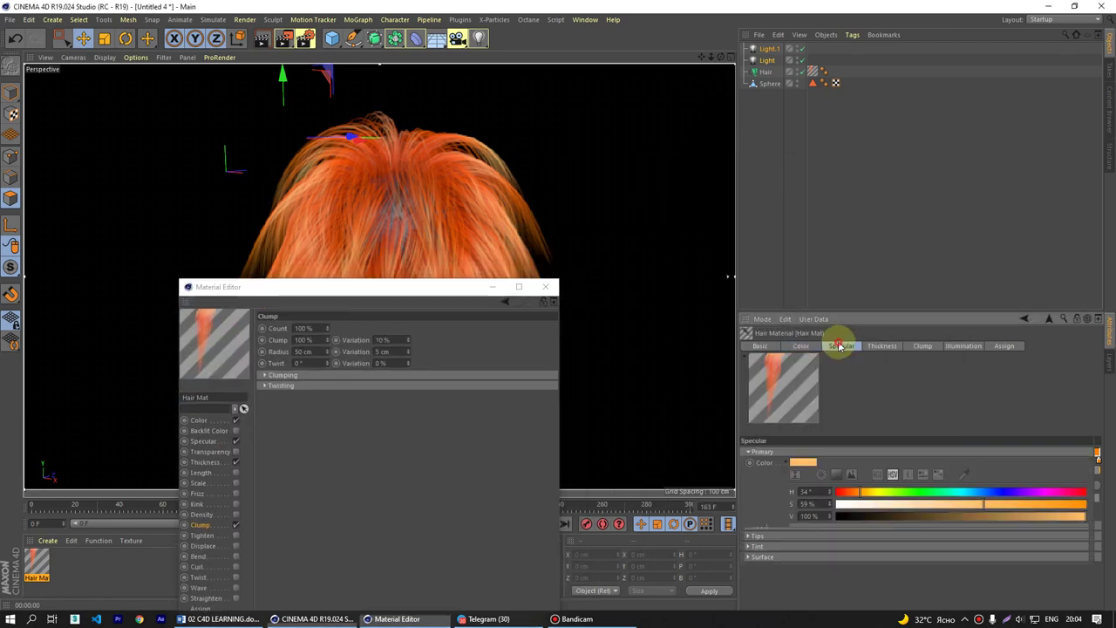
- Raise the Hair object's hair Count to 20000, going through 10000 first
{"action": "left_click", "coordinate": [776, 71]}
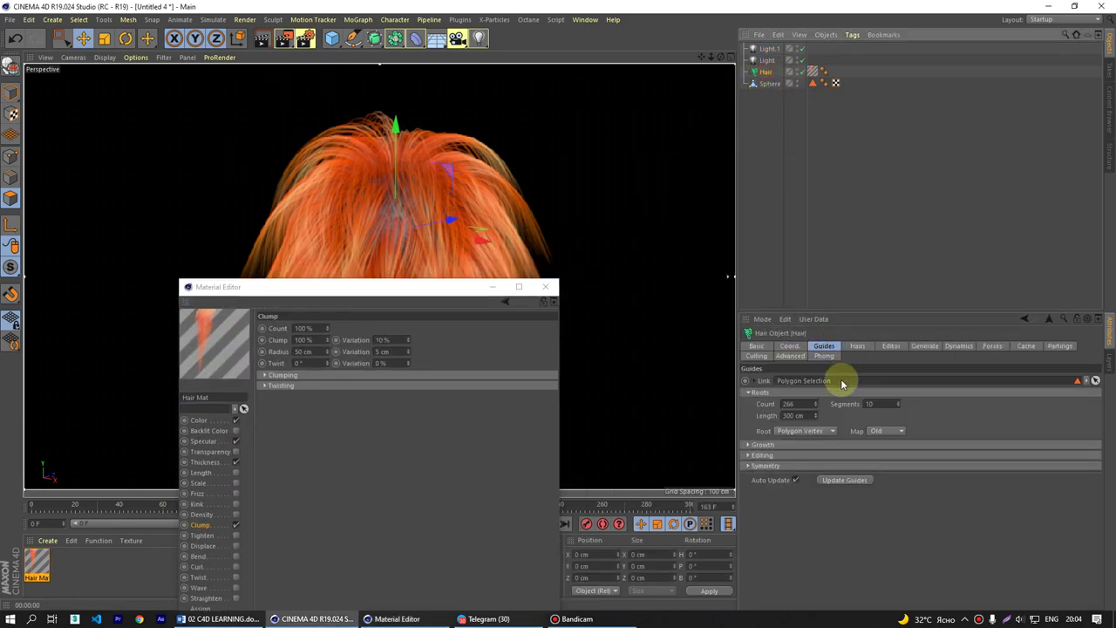
{"action": "left_click", "coordinate": [857, 347]}
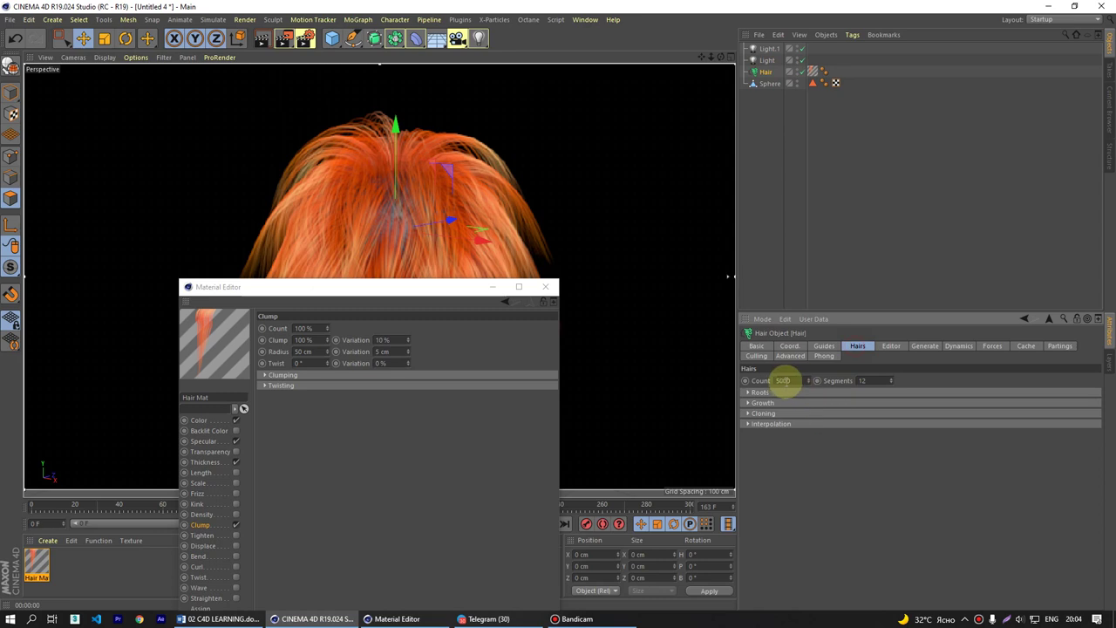
{"action": "double_click", "coordinate": [785, 381]}
{"action": "type", "text": "10000"}
{"action": "key", "text": "Return"}
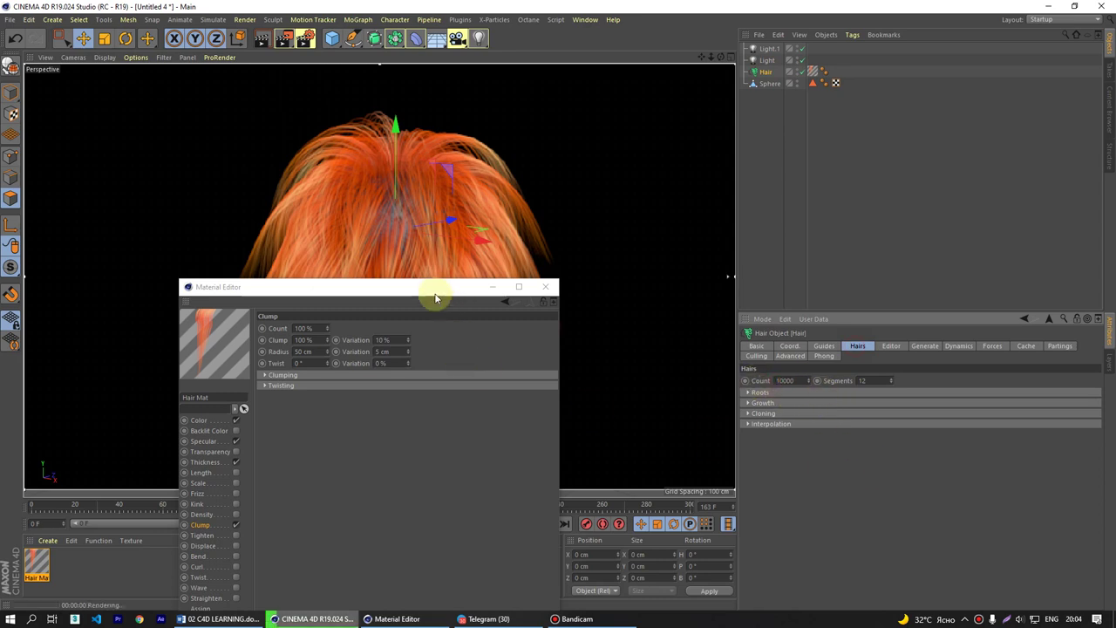
{"action": "left_click_drag", "start_coordinate": [435, 292], "coordinate": [444, 374]}
{"action": "double_click", "coordinate": [785, 381]}
{"action": "type", "text": "20000"}
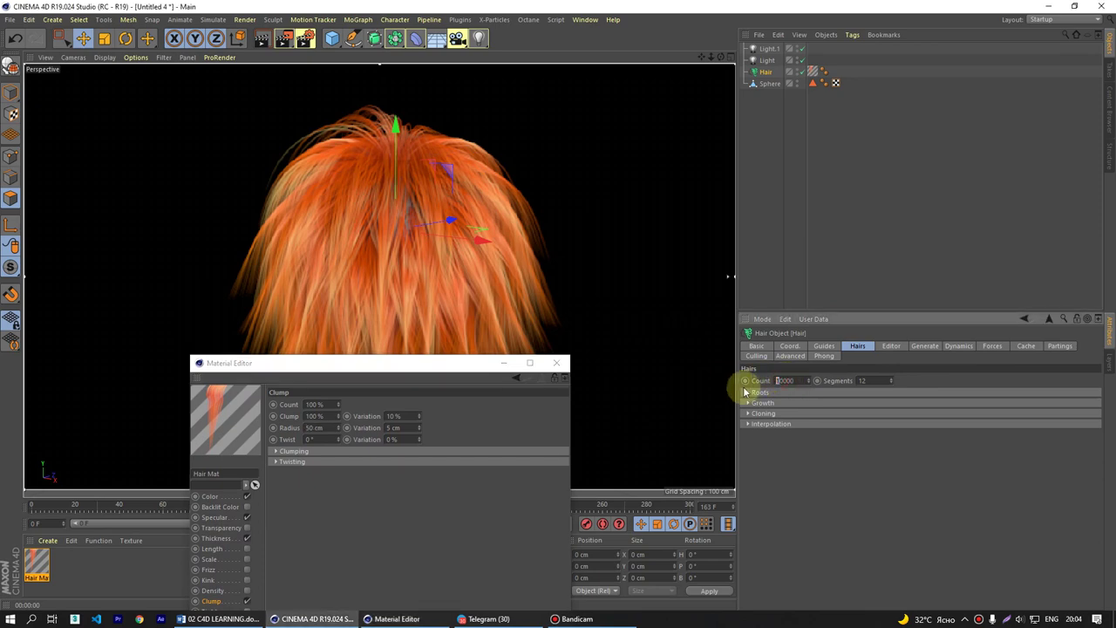
{"action": "key", "text": "Return"}
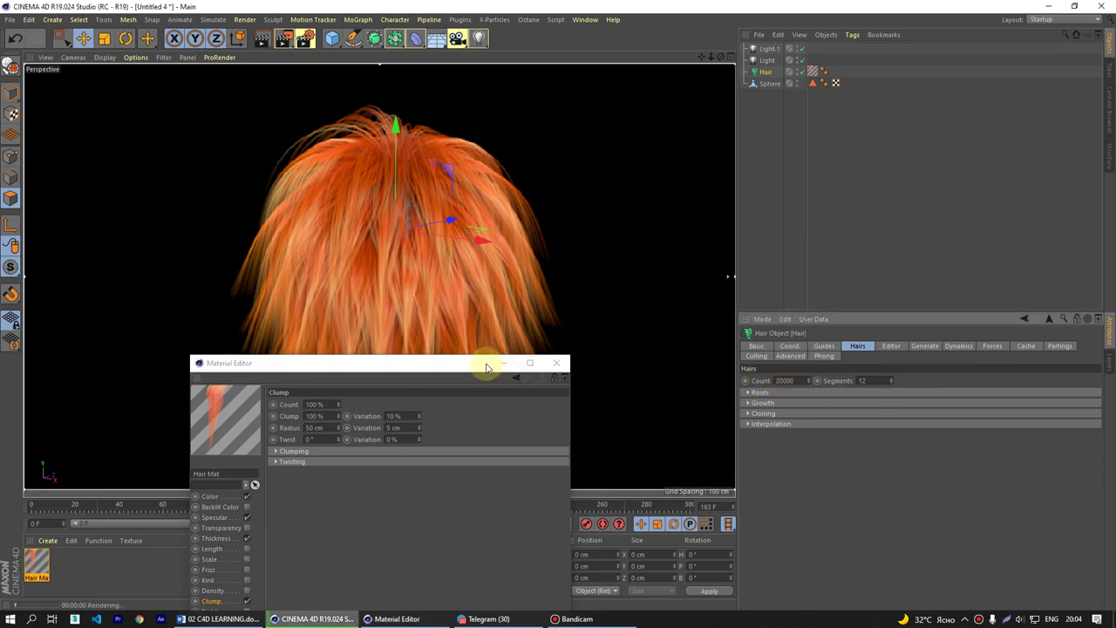
- Rearrange the material window and pan the viewport to frame the denser hair
{"action": "left_click_drag", "start_coordinate": [450, 368], "coordinate": [870, 236]}
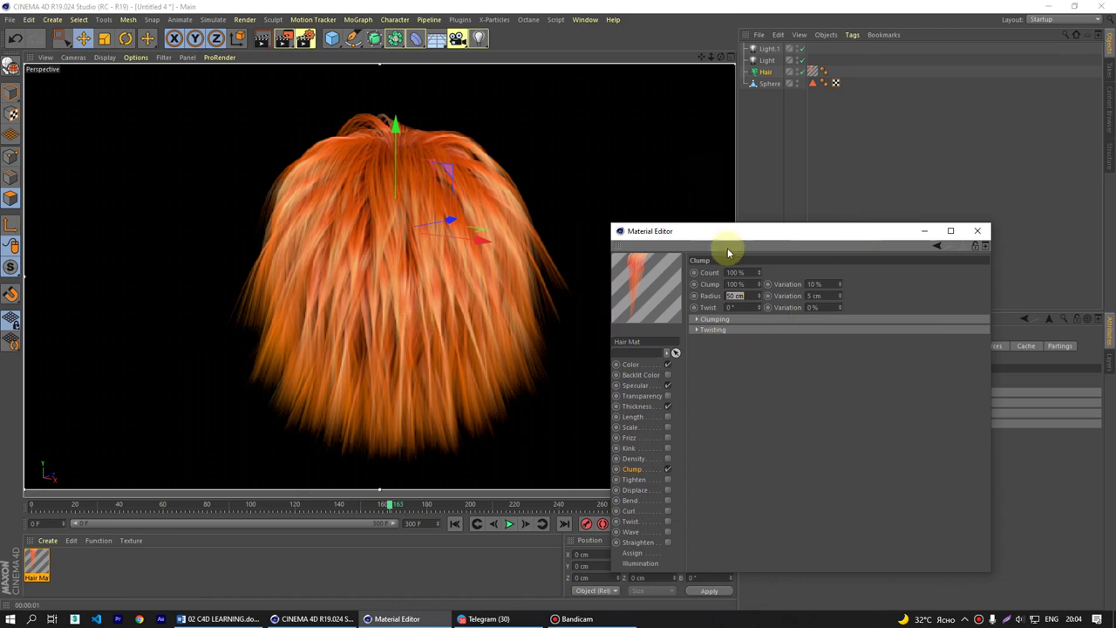
{"action": "left_click_drag", "start_coordinate": [731, 234], "coordinate": [825, 369]}
{"action": "left_click", "coordinate": [729, 53]}
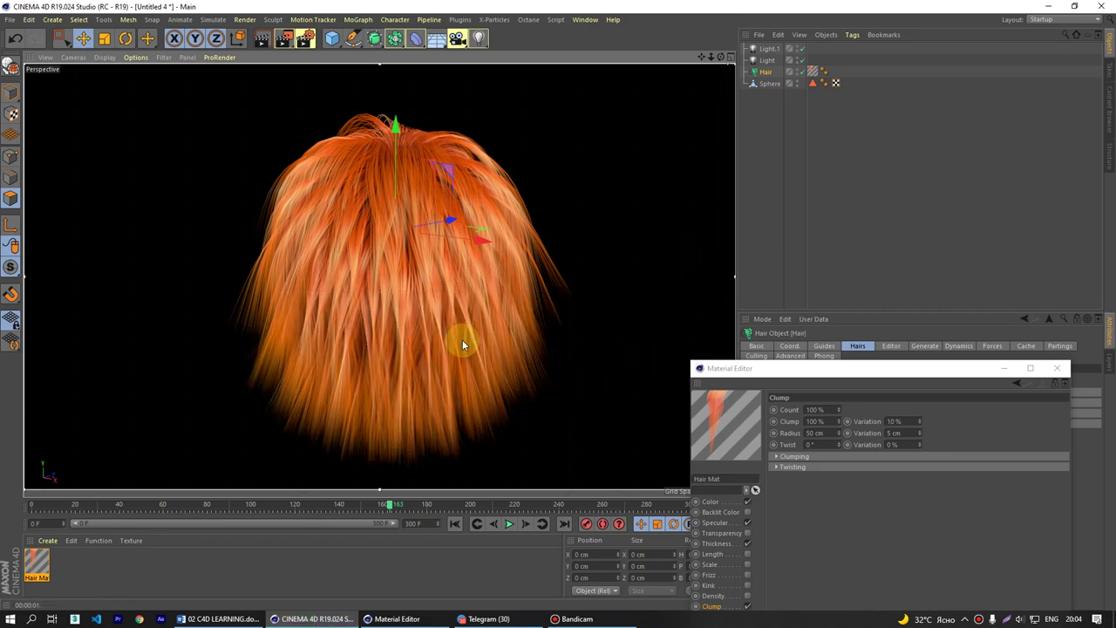
{"action": "middle_click_drag", "start_coordinate": [462, 345], "coordinate": [450, 315], "text": "alt"}
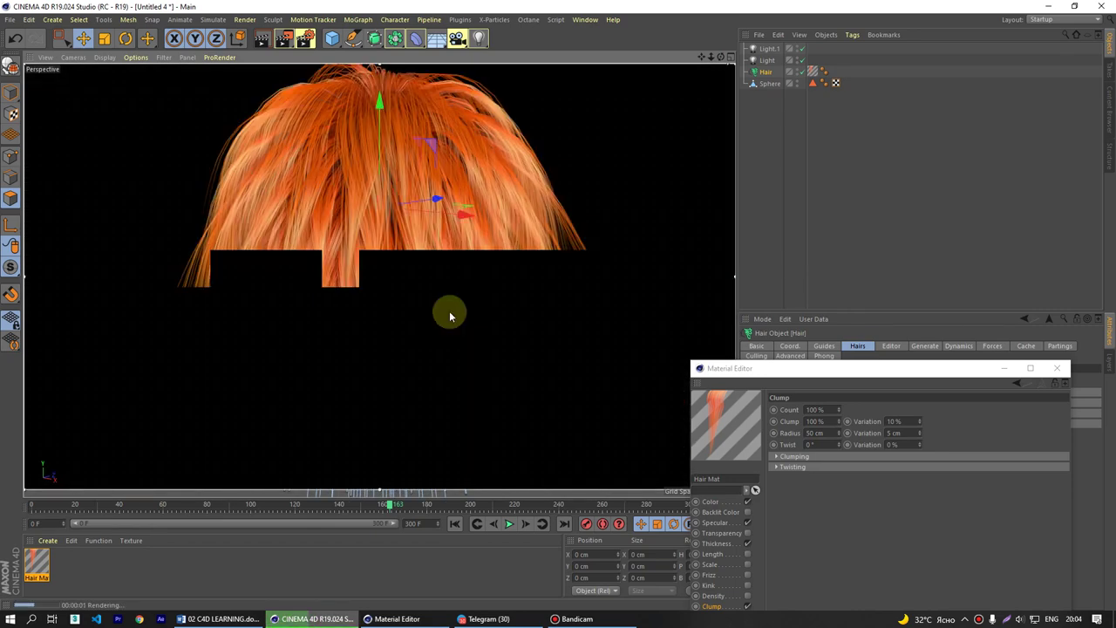
{"action": "left_click_drag", "start_coordinate": [853, 373], "coordinate": [856, 167]}
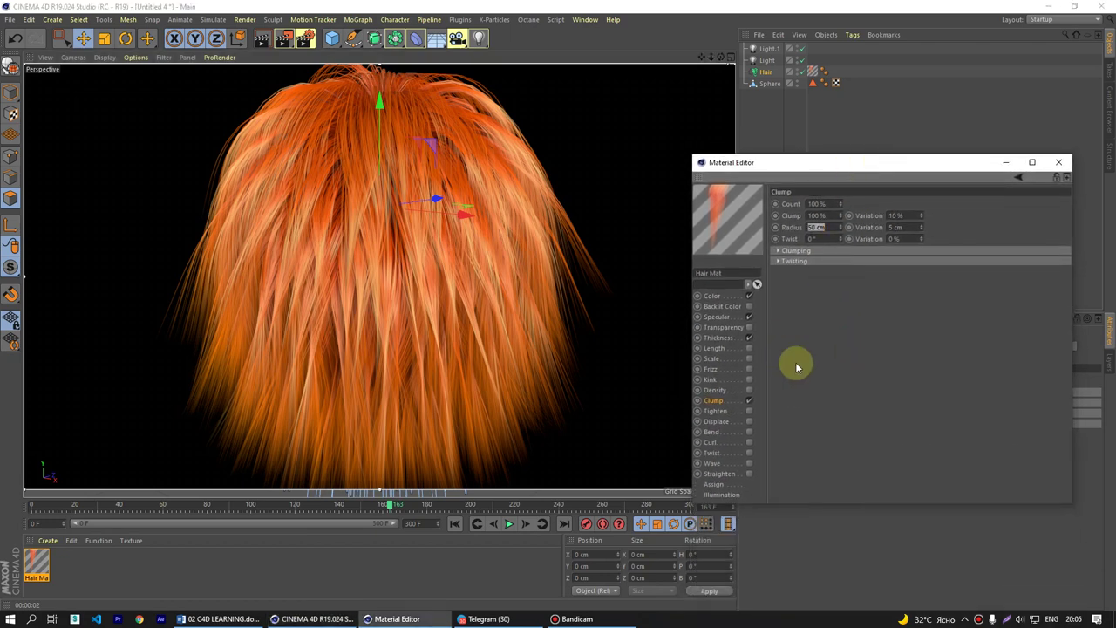
- Disable the Clump channel and enable the Tighten channel on the Hair Mat
{"action": "left_click", "coordinate": [749, 401]}
{"action": "left_click", "coordinate": [724, 416]}
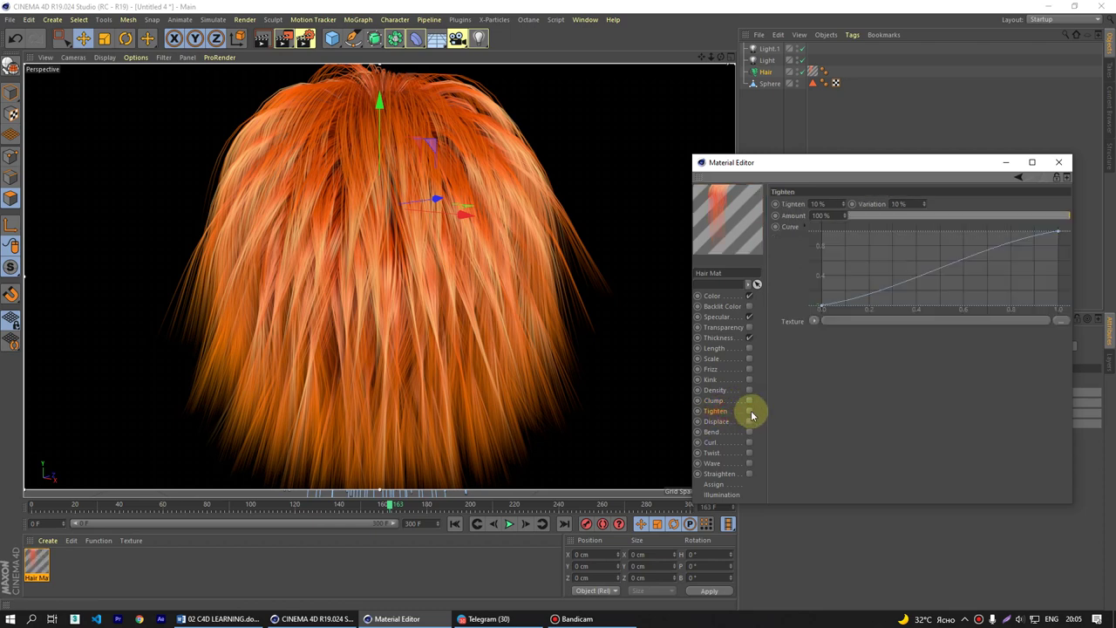
{"action": "left_click", "coordinate": [749, 412]}
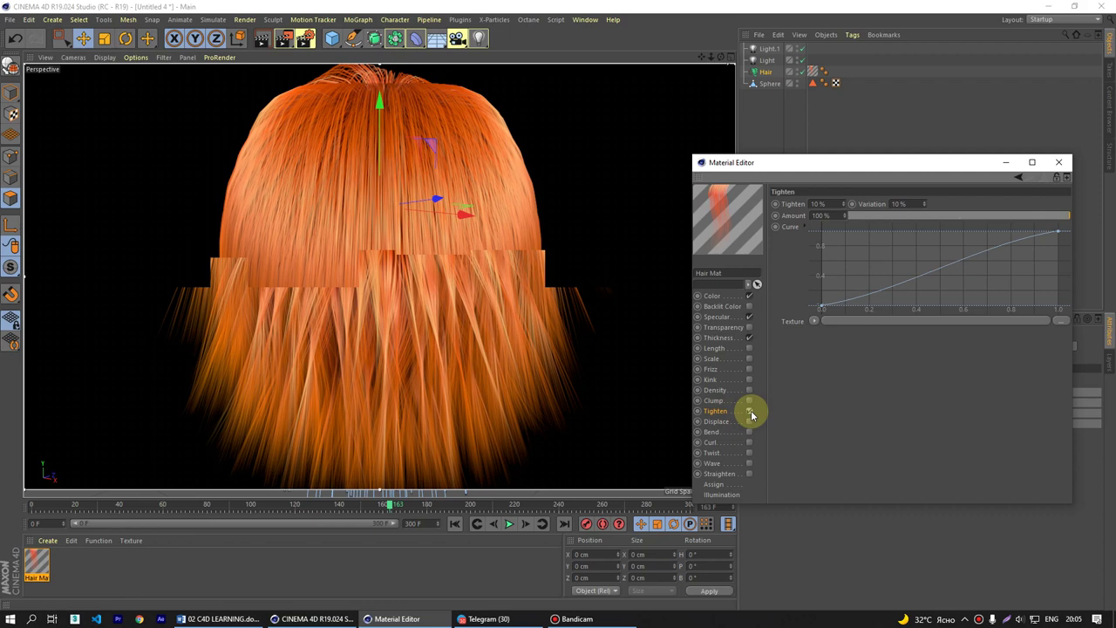
{"action": "left_click_drag", "start_coordinate": [762, 166], "coordinate": [859, 202]}
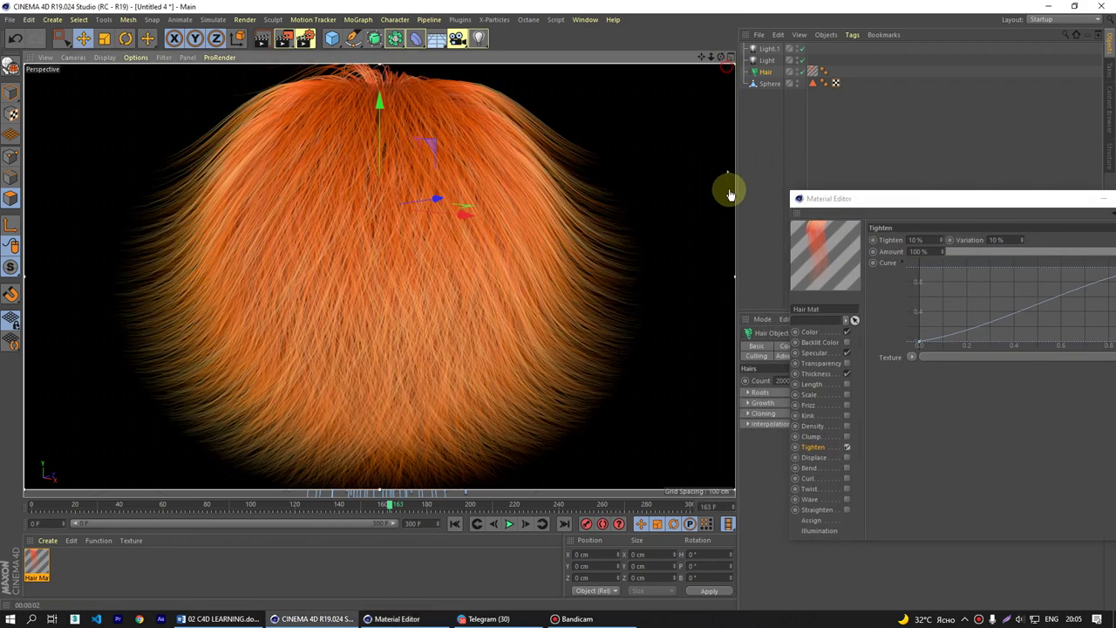
{"action": "left_click_drag", "start_coordinate": [888, 202], "coordinate": [700, 191]}
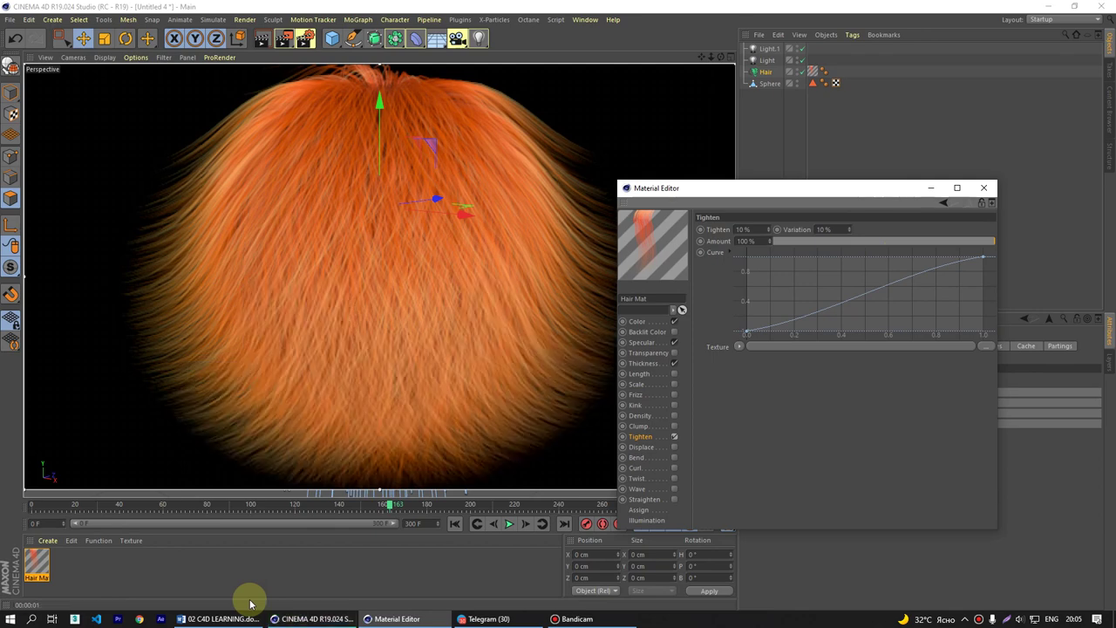
- Launch Chrome with the second profile and maximize the window
{"action": "left_click", "coordinate": [139, 619]}
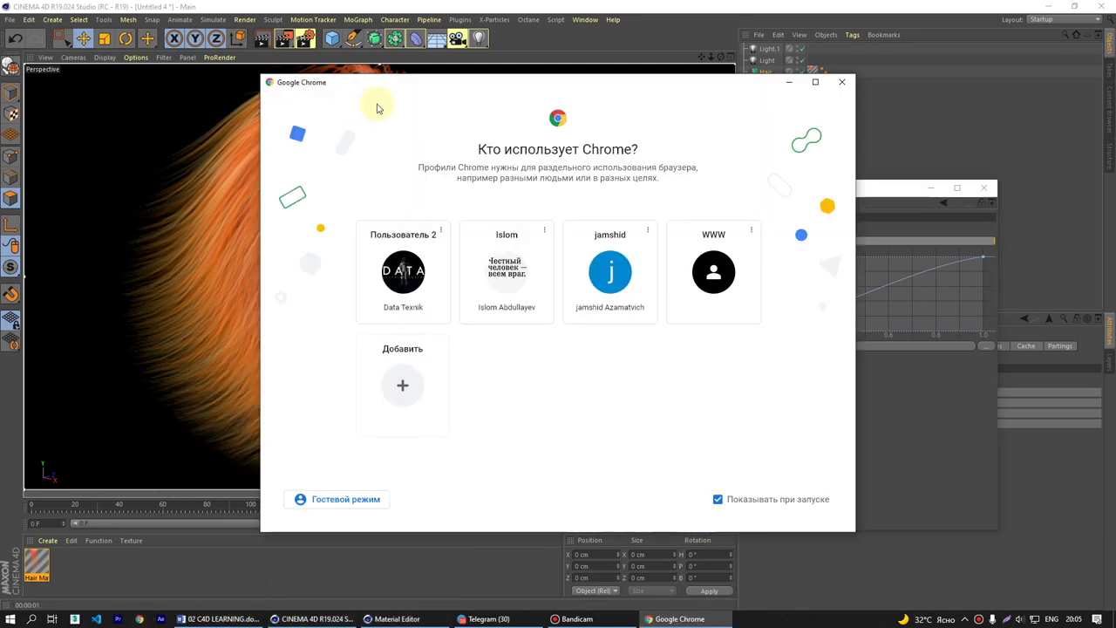
{"action": "left_click", "coordinate": [404, 269]}
{"action": "left_click_drag", "start_coordinate": [473, 16], "coordinate": [474, 0]}
{"action": "left_click", "coordinate": [441, 33]}
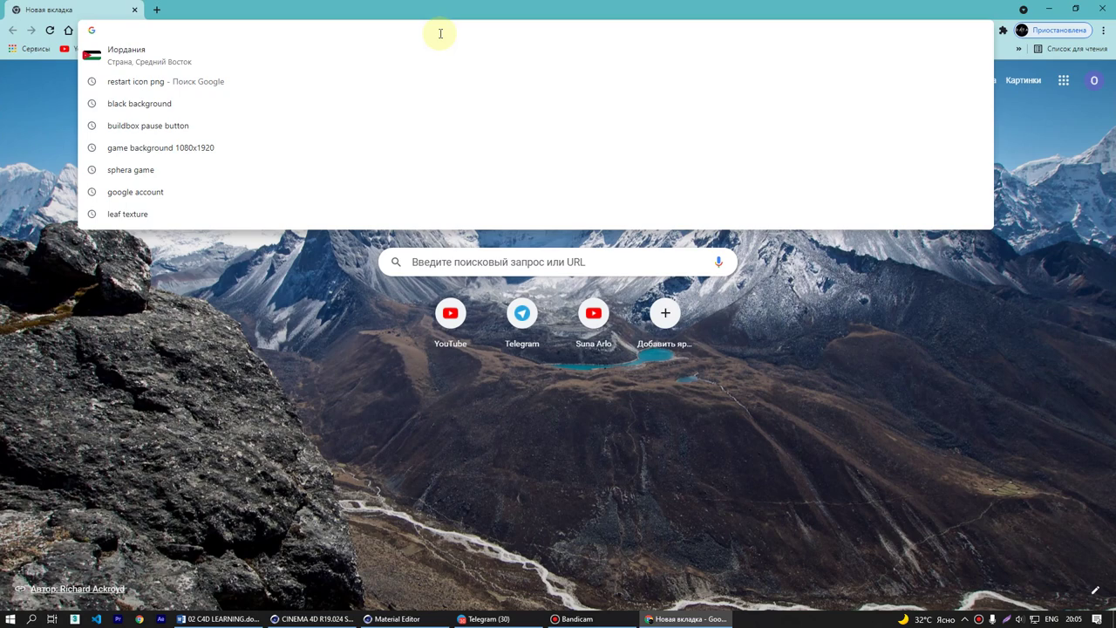
- Search Google for 'elis sumerki' and view the image results
{"action": "type", "text": "aelis"}
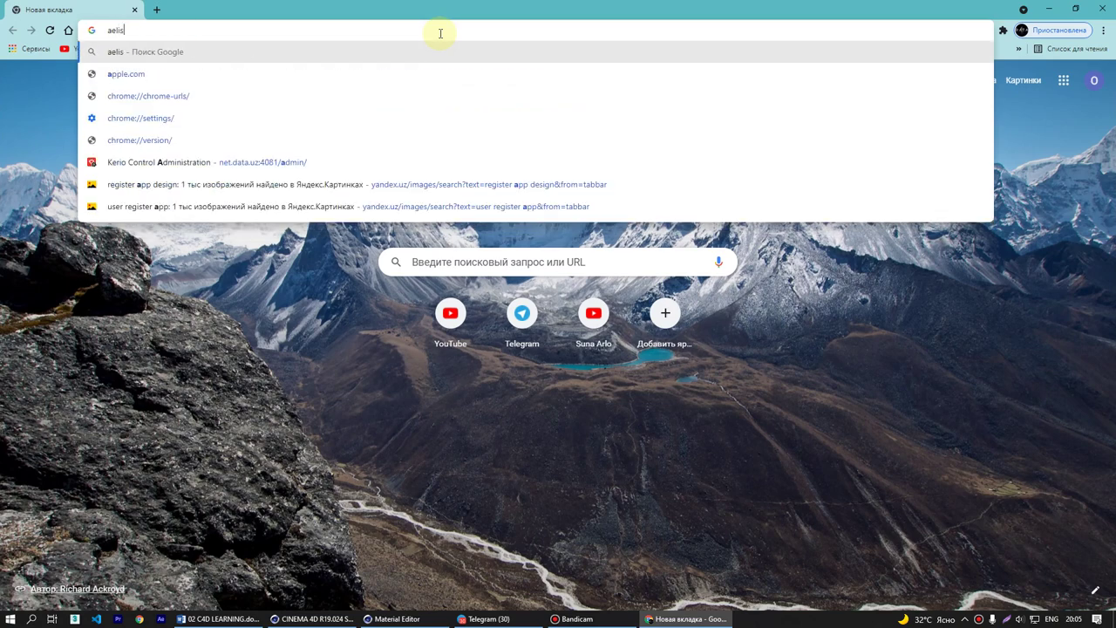
{"action": "key", "text": "BackSpace"}
{"action": "key", "text": "BackSpace"}
{"action": "key", "text": "BackSpace"}
{"action": "key", "text": "BackSpace"}
{"action": "key", "text": "BackSpace"}
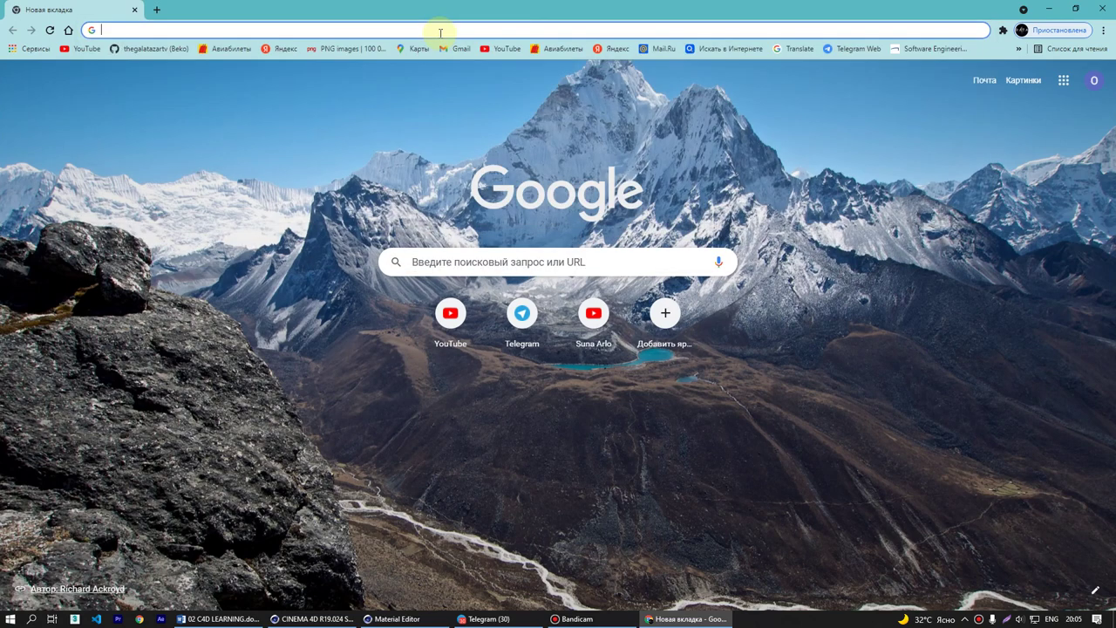
{"action": "type", "text": "elis sum"}
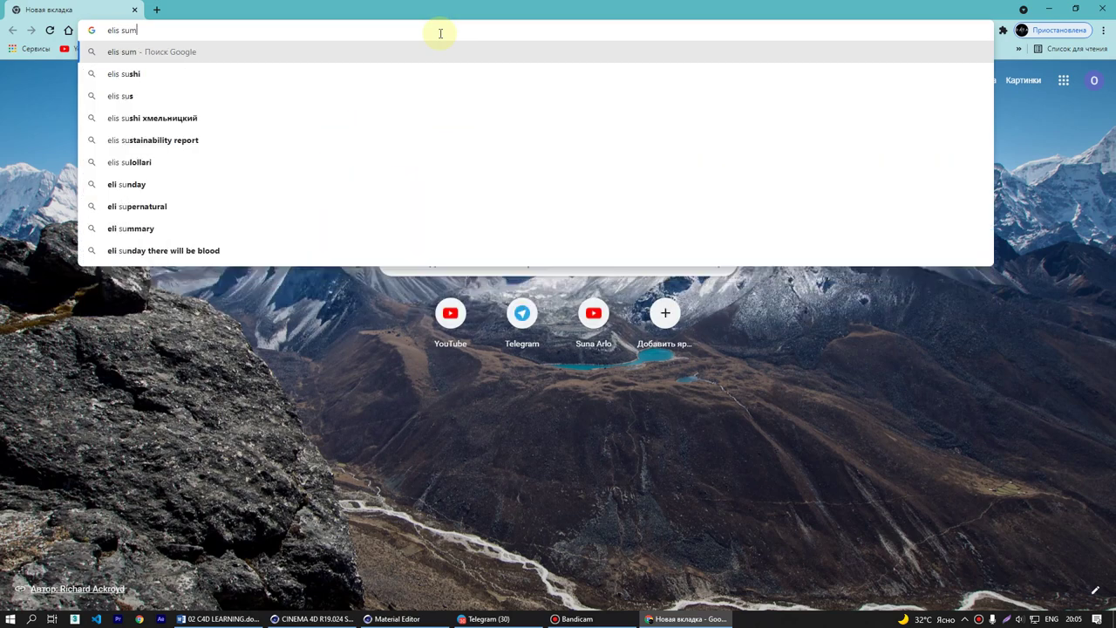
{"action": "type", "text": "erki"}
{"action": "key", "text": "Return"}
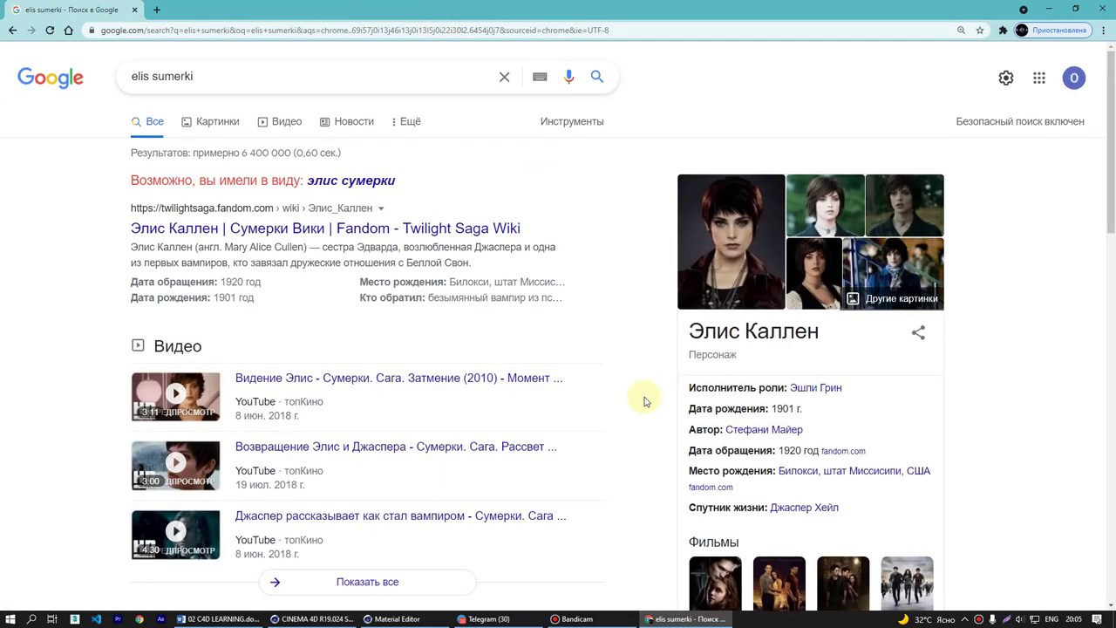
{"action": "left_click", "coordinate": [219, 121]}
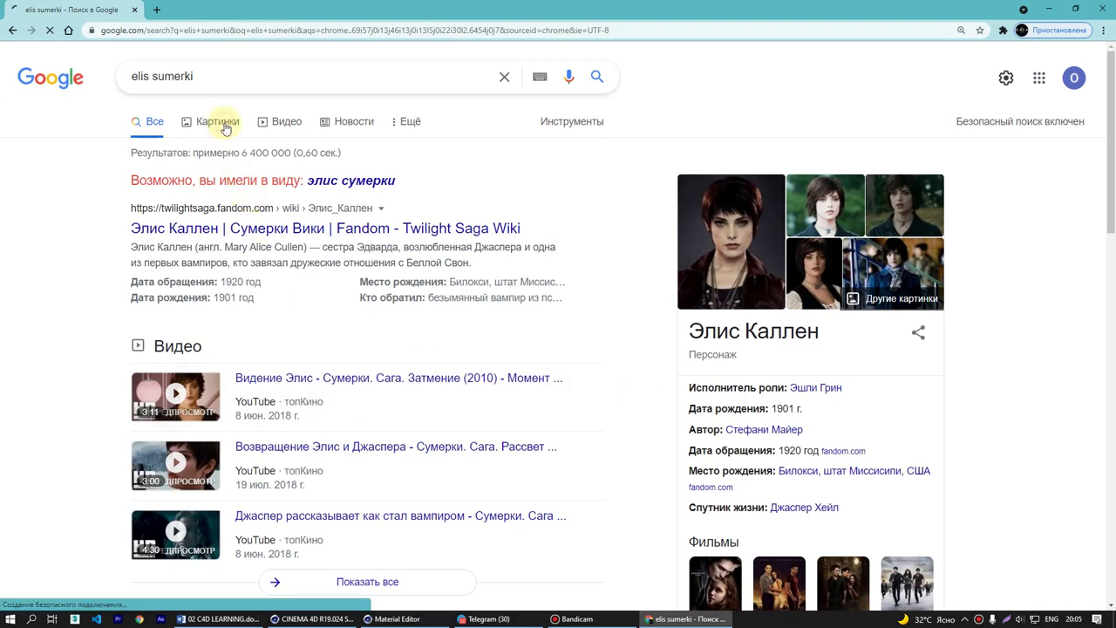
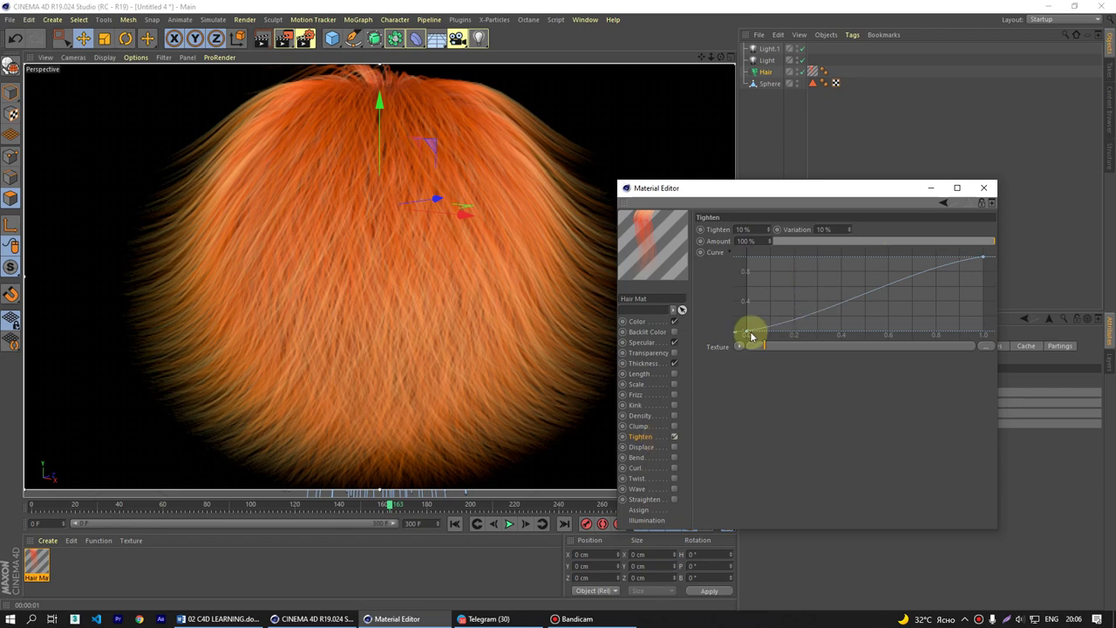
- Try an inverted Tighten curve, restore its rising shape, then switch Tighten off
{"action": "left_click_drag", "start_coordinate": [747, 332], "coordinate": [737, 223]}
{"action": "left_click_drag", "start_coordinate": [986, 260], "coordinate": [1025, 387]}
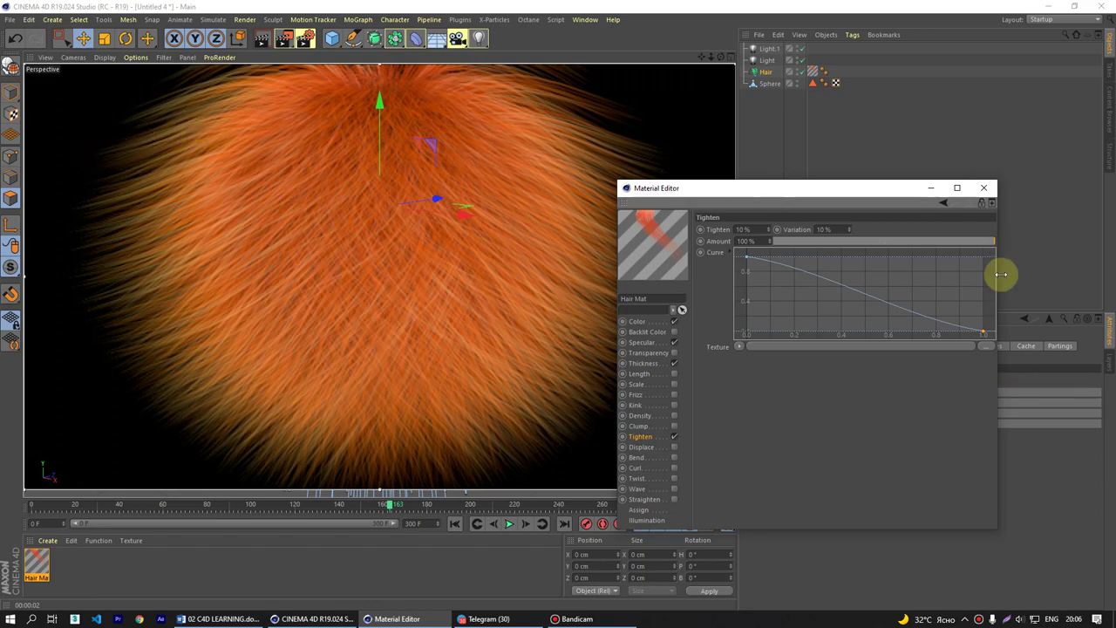
{"action": "left_click_drag", "start_coordinate": [746, 260], "coordinate": [747, 333]}
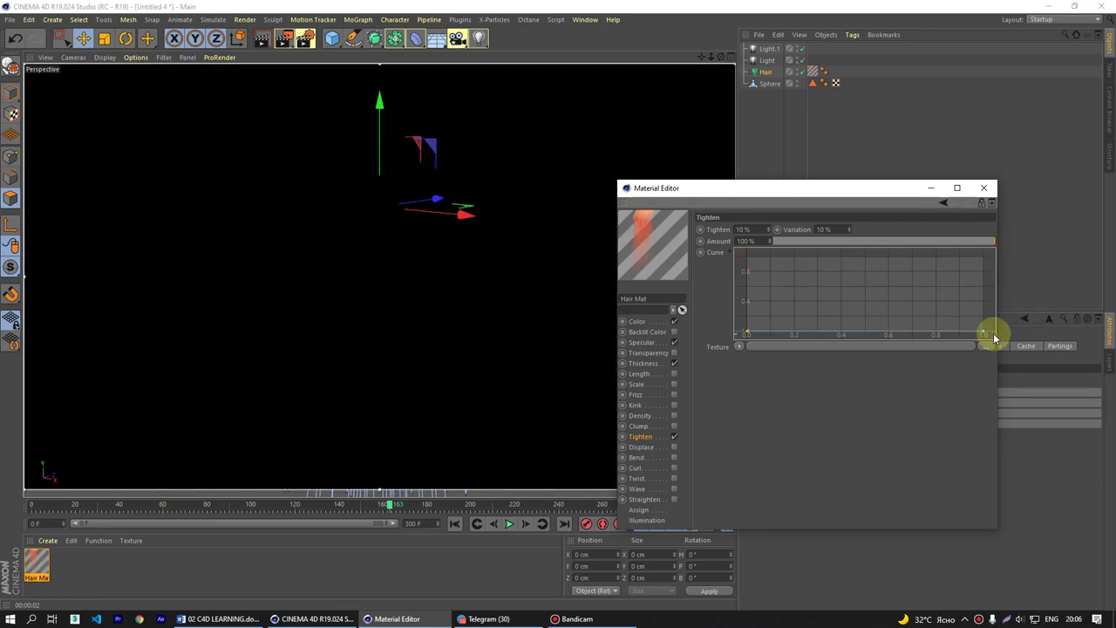
{"action": "left_click_drag", "start_coordinate": [984, 324], "coordinate": [983, 257]}
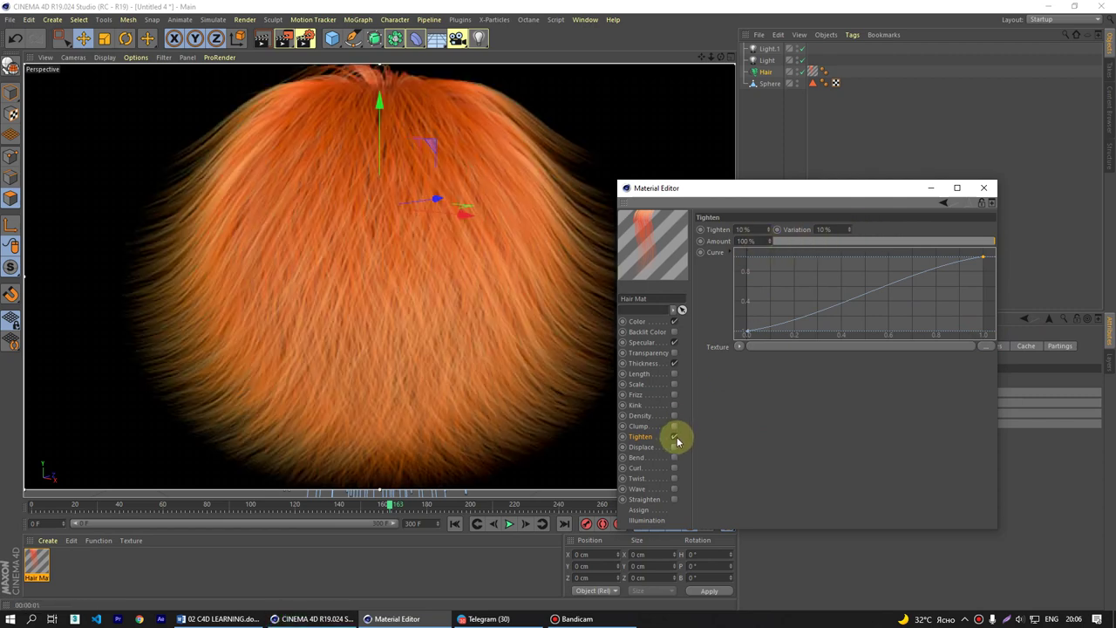
{"action": "left_click", "coordinate": [674, 437]}
- Enable Displace and shape a rising X curve and a falling Y curve
{"action": "left_click", "coordinate": [671, 448]}
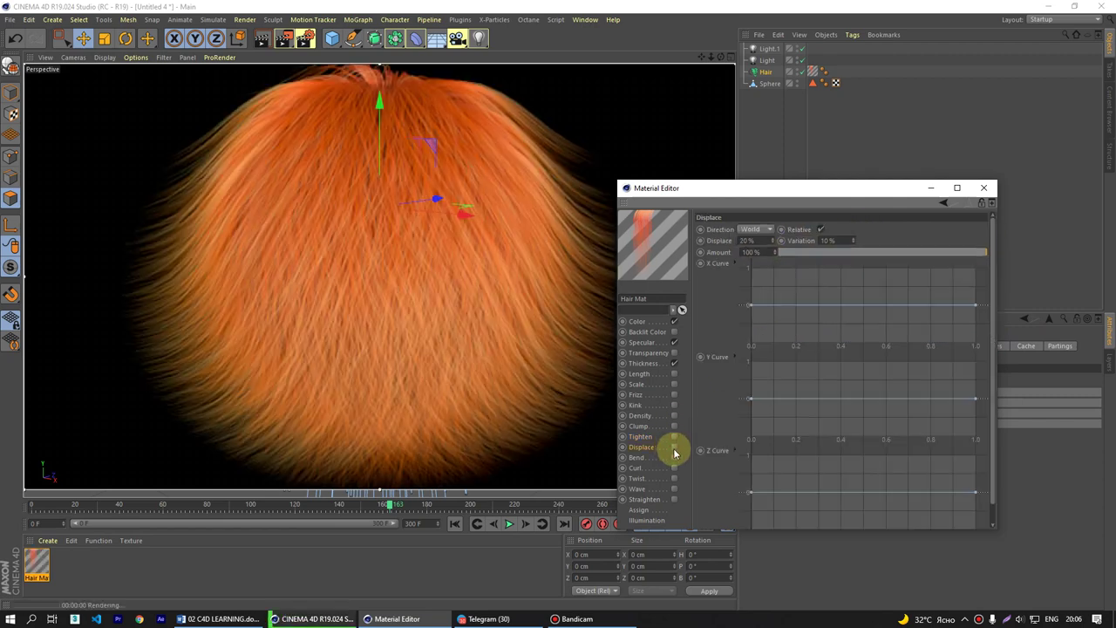
{"action": "left_click", "coordinate": [674, 447]}
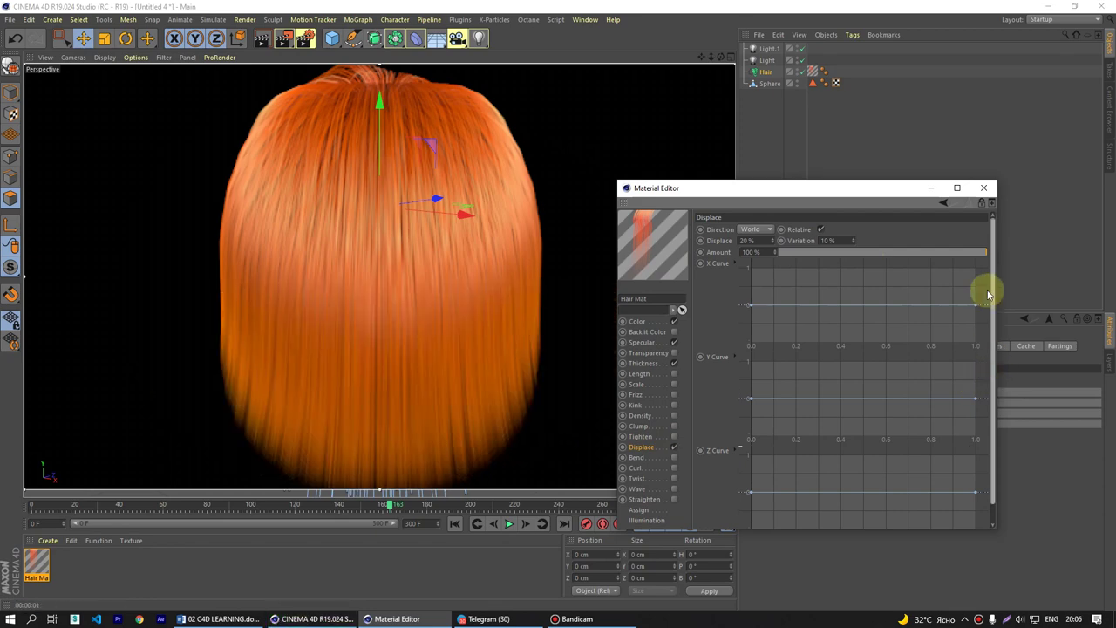
{"action": "left_click_drag", "start_coordinate": [752, 306], "coordinate": [722, 358]}
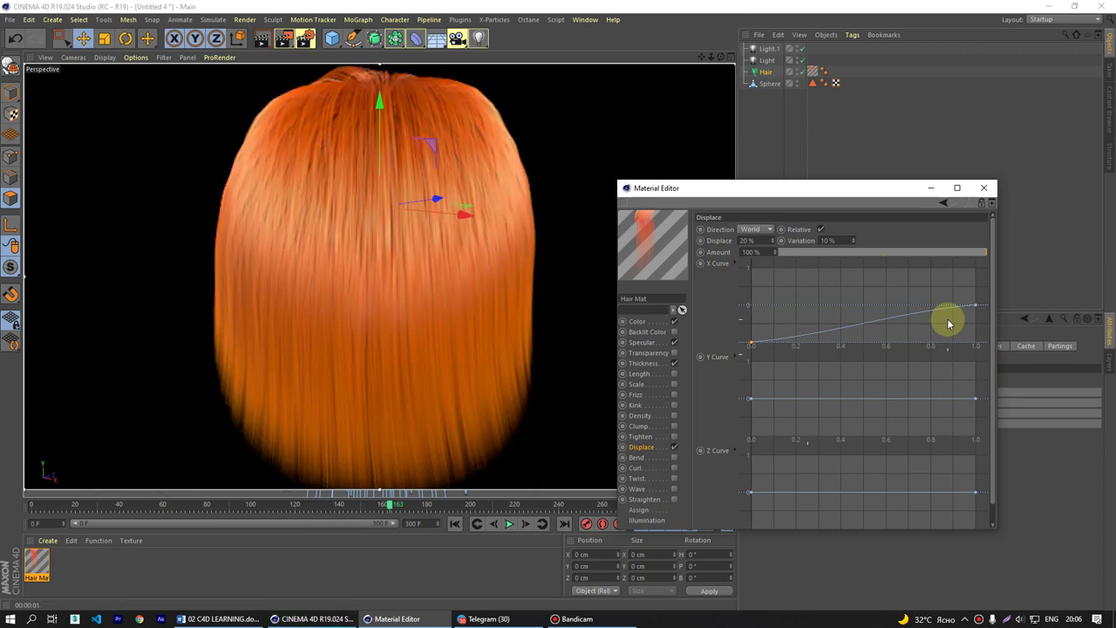
{"action": "left_click_drag", "start_coordinate": [971, 306], "coordinate": [975, 268]}
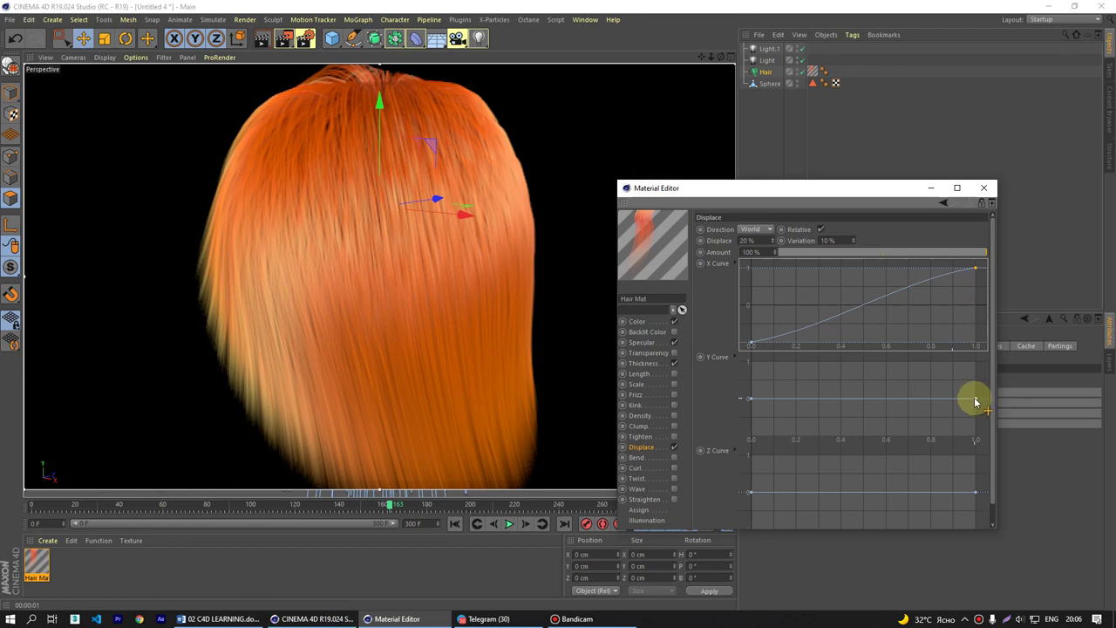
{"action": "left_click_drag", "start_coordinate": [975, 402], "coordinate": [966, 460]}
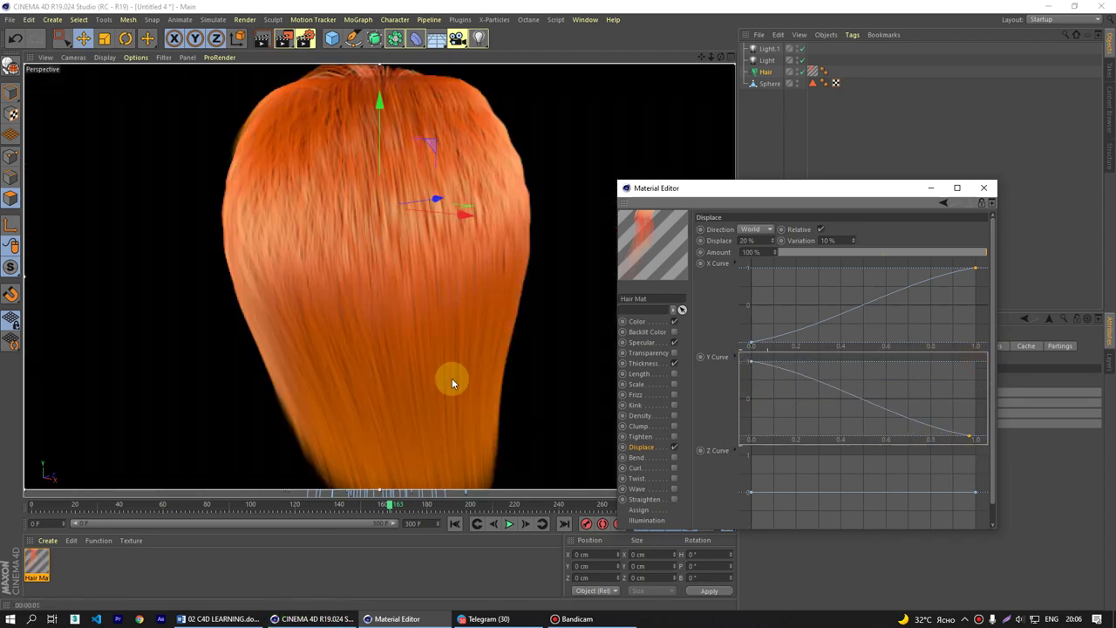
- Refresh the hair render to preview the displacement, then switch Displace off
{"action": "left_click", "coordinate": [451, 379]}
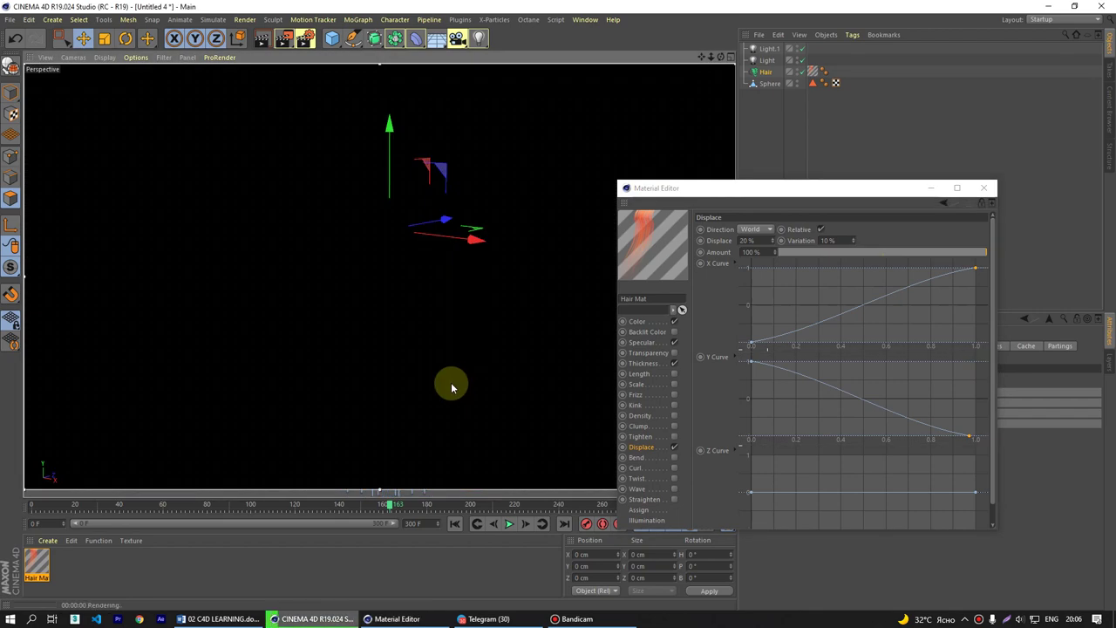
{"action": "left_click", "coordinate": [451, 384]}
{"action": "left_click", "coordinate": [451, 388]}
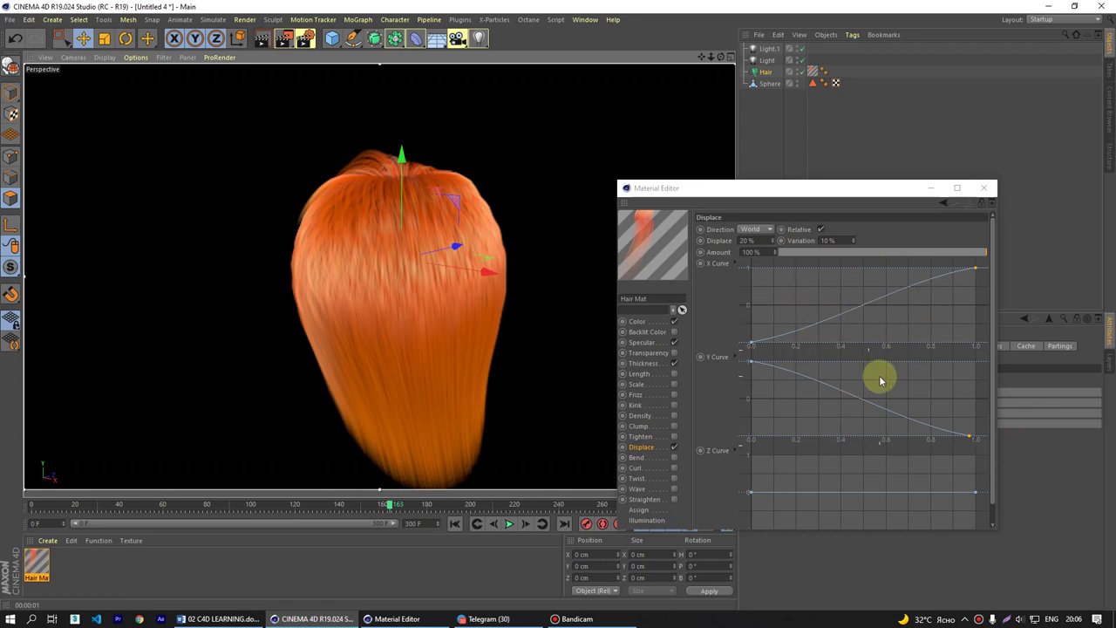
{"action": "left_click", "coordinate": [674, 447]}
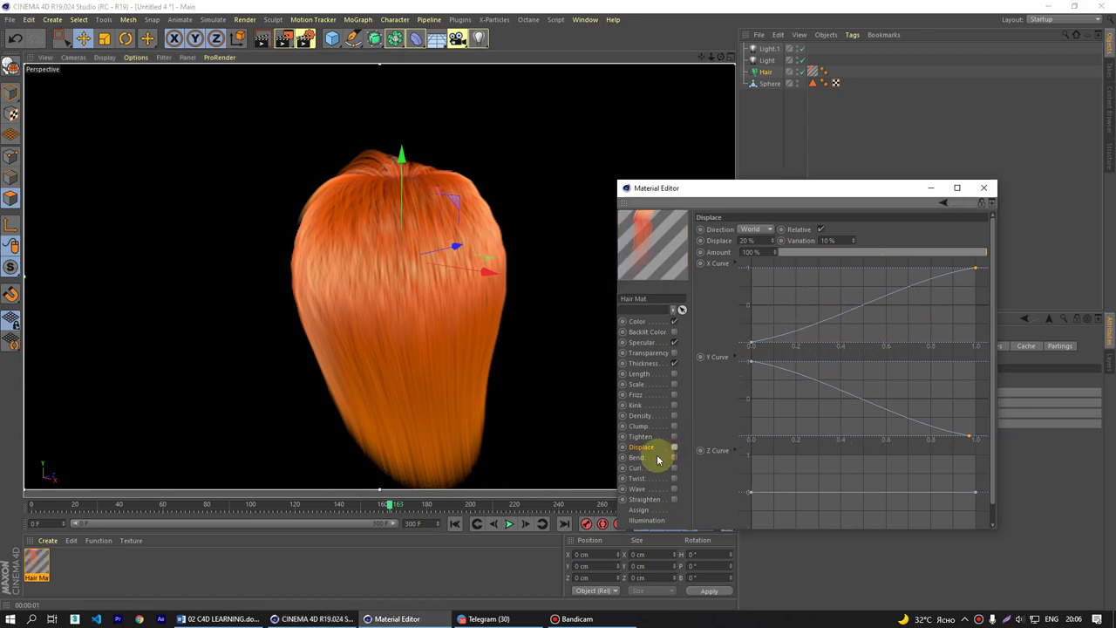
- Enable Bend on the Hair Mat, render the viewport, and change Bend from 330 % to 100 %
{"action": "left_click", "coordinate": [669, 459]}
{"action": "left_click", "coordinate": [675, 458]}
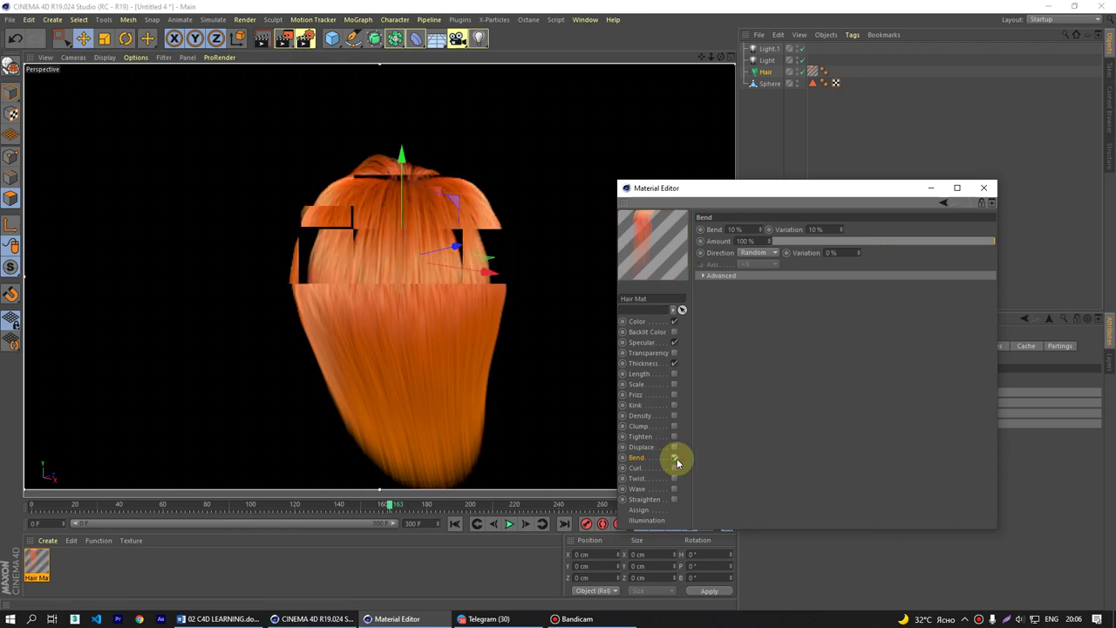
{"action": "left_click_drag", "start_coordinate": [740, 195], "coordinate": [752, 455]}
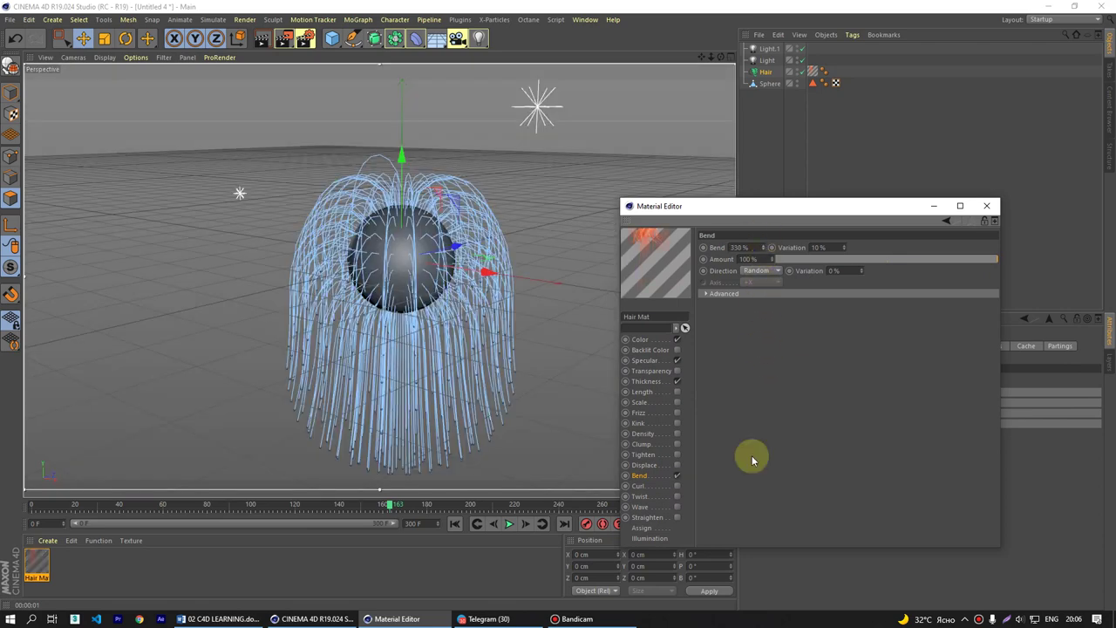
{"action": "key", "text": "ctrl+r"}
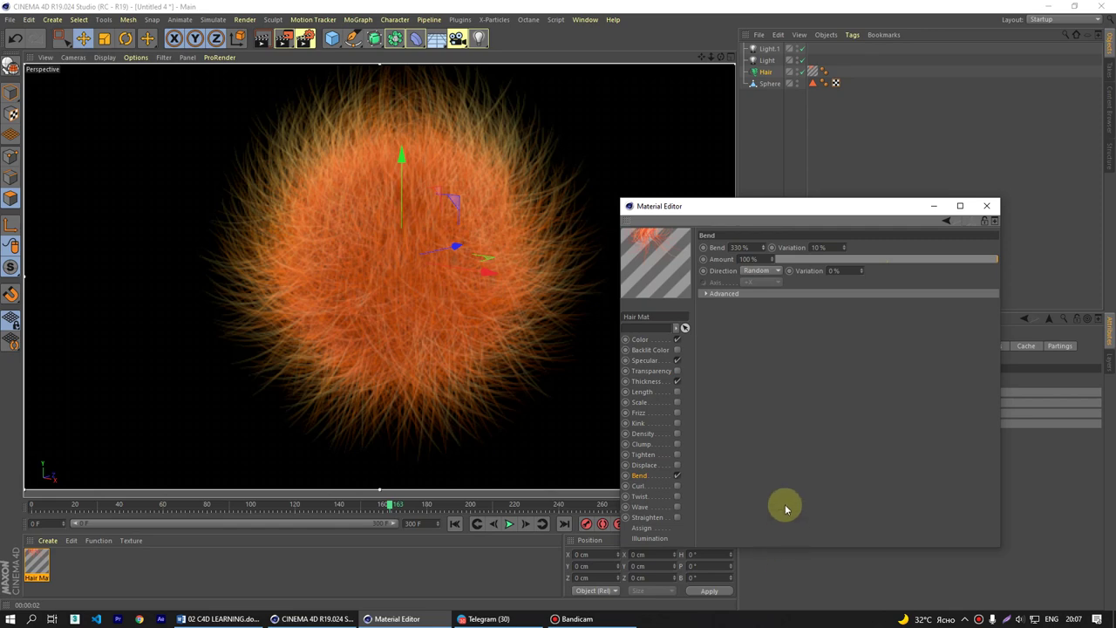
{"action": "left_click", "coordinate": [748, 248]}
{"action": "type", "text": "0"}
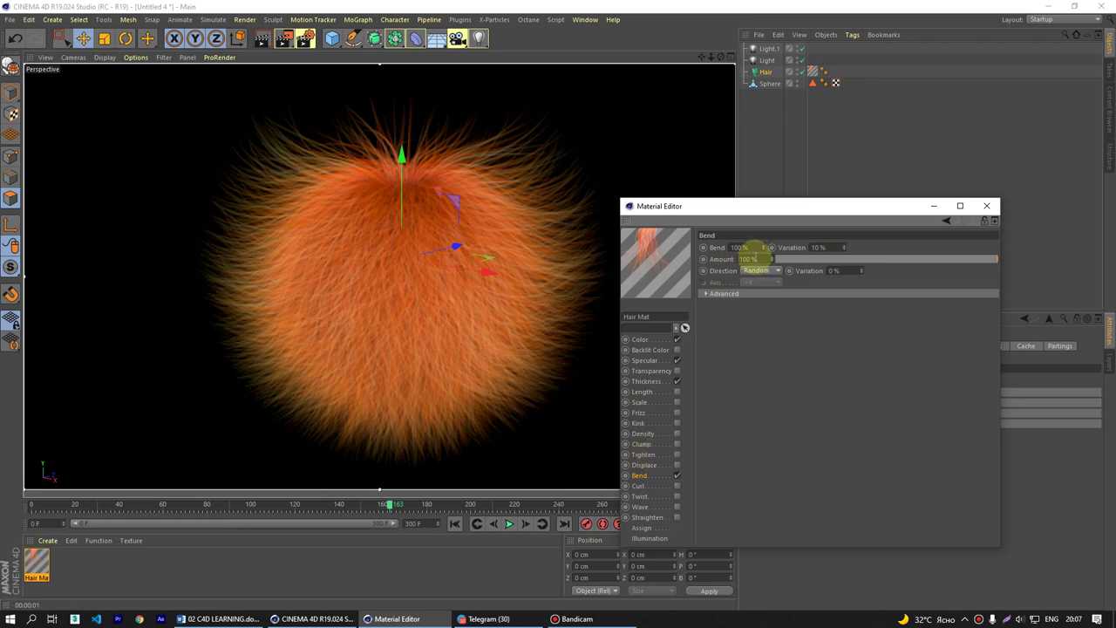
{"action": "left_click", "coordinate": [757, 270]}
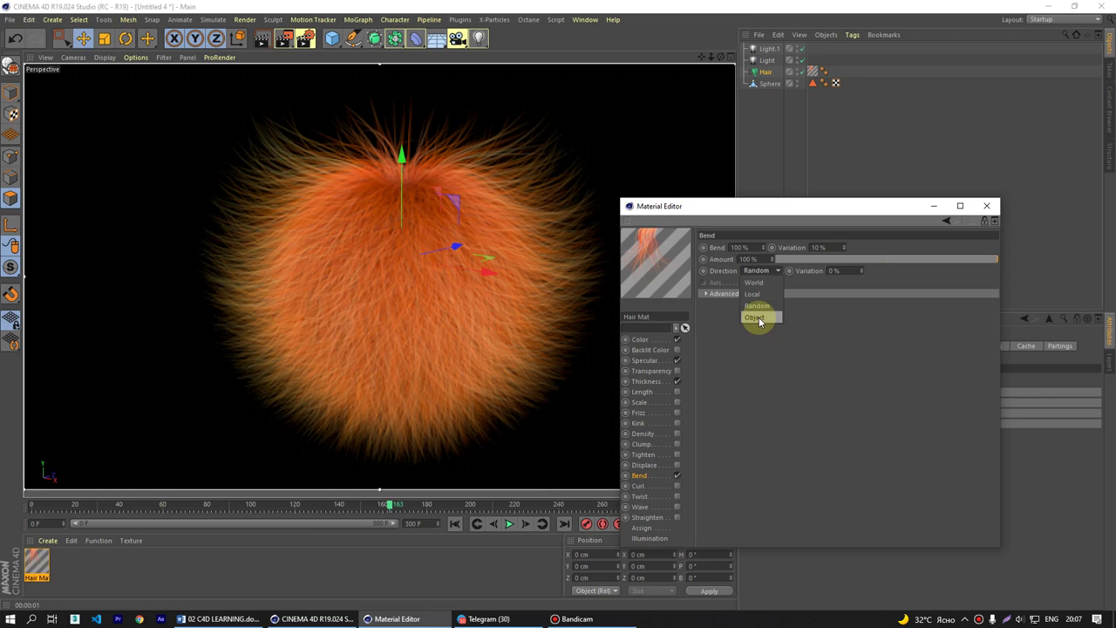
- Set Bend direction to Object, add a sphere left of the hair, and link Sphere.1 as target
{"action": "left_click", "coordinate": [759, 317]}
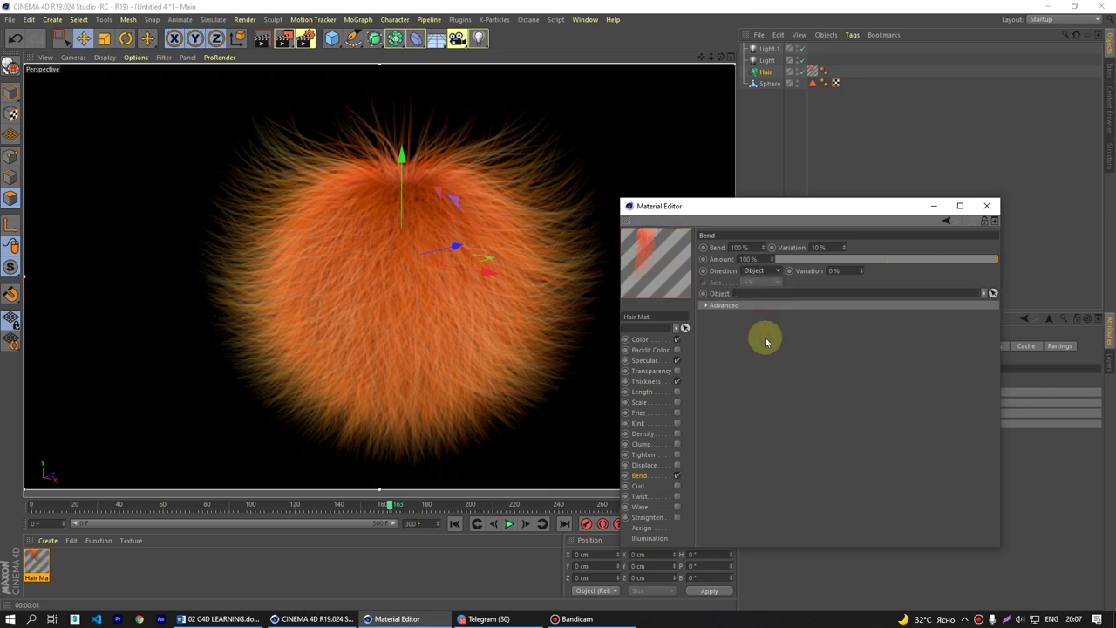
{"action": "left_click_drag", "start_coordinate": [332, 37], "coordinate": [542, 78]}
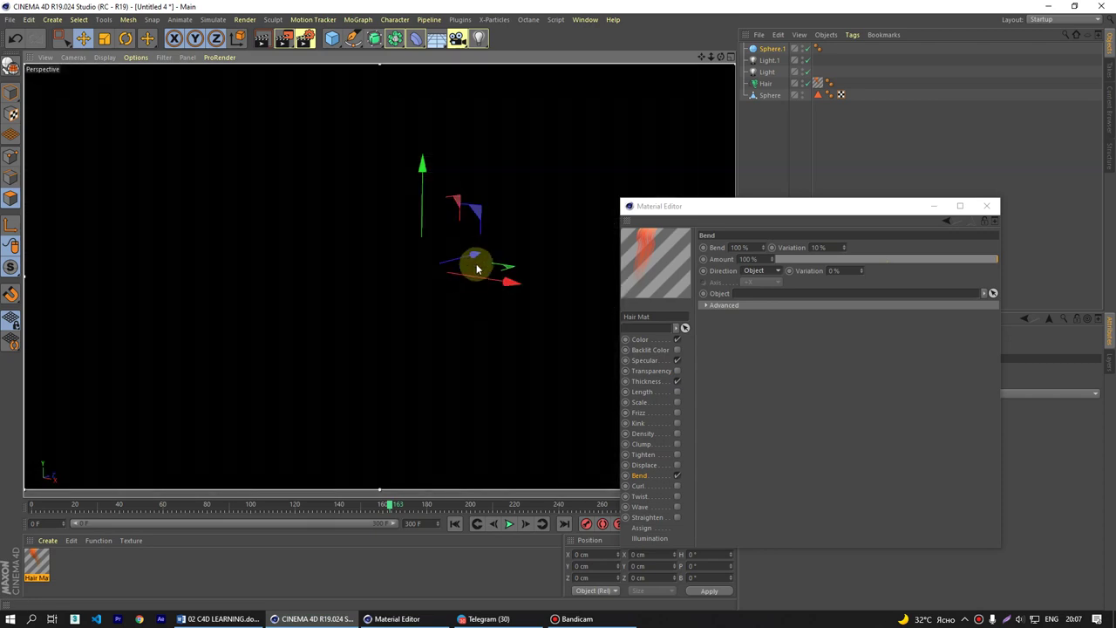
{"action": "left_click_drag", "start_coordinate": [474, 262], "coordinate": [287, 291]}
{"action": "key", "text": "ctrl+r"}
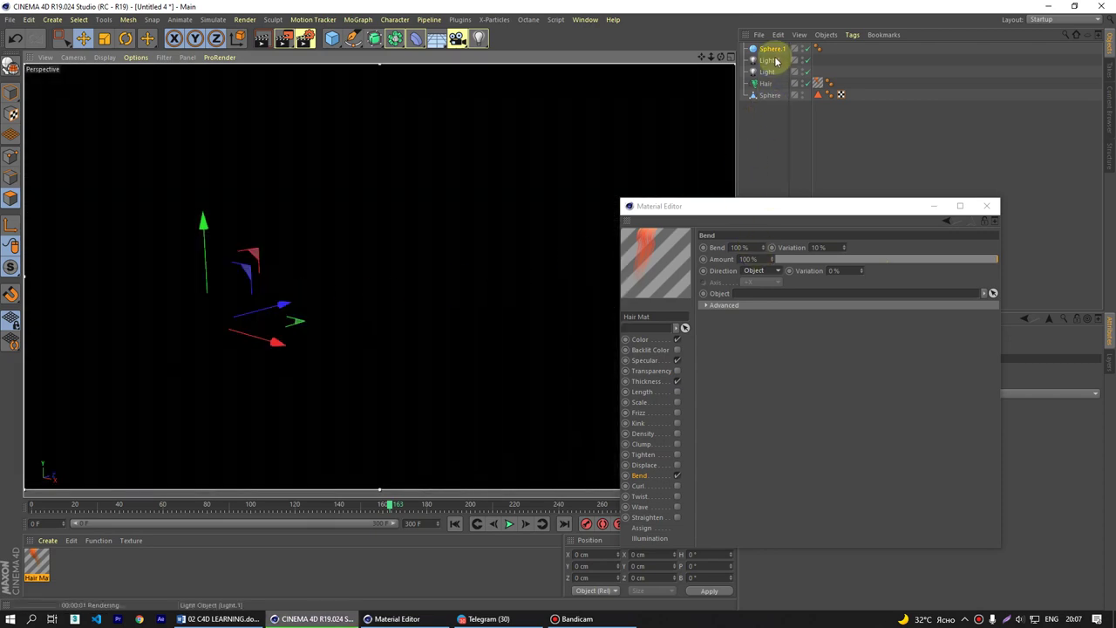
{"action": "left_click_drag", "start_coordinate": [773, 49], "coordinate": [752, 294]}
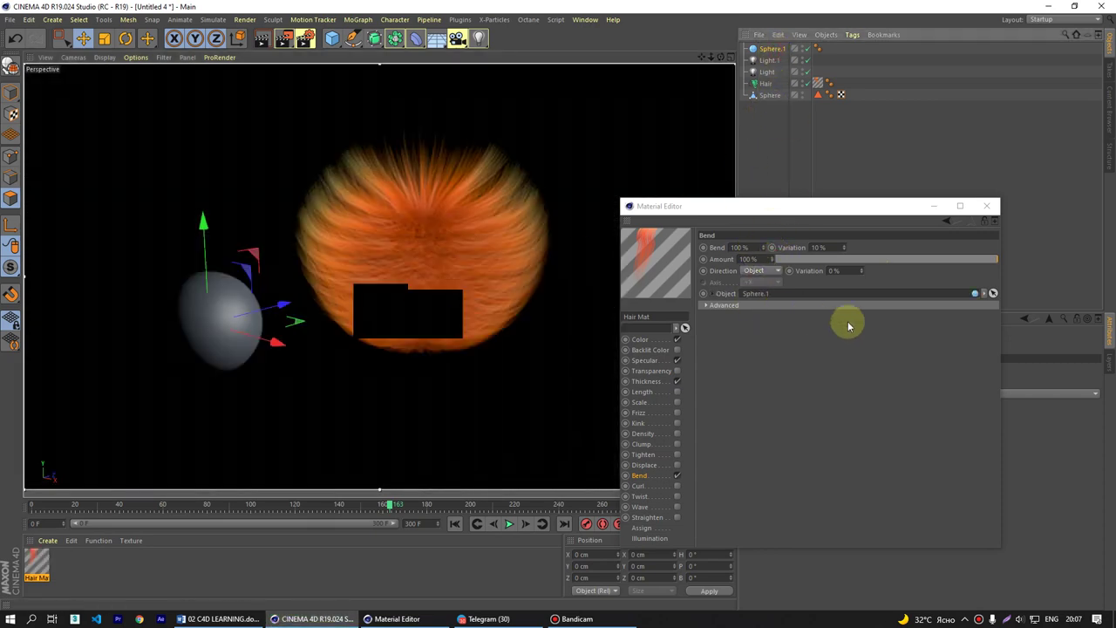
{"action": "key", "text": "ctrl+r"}
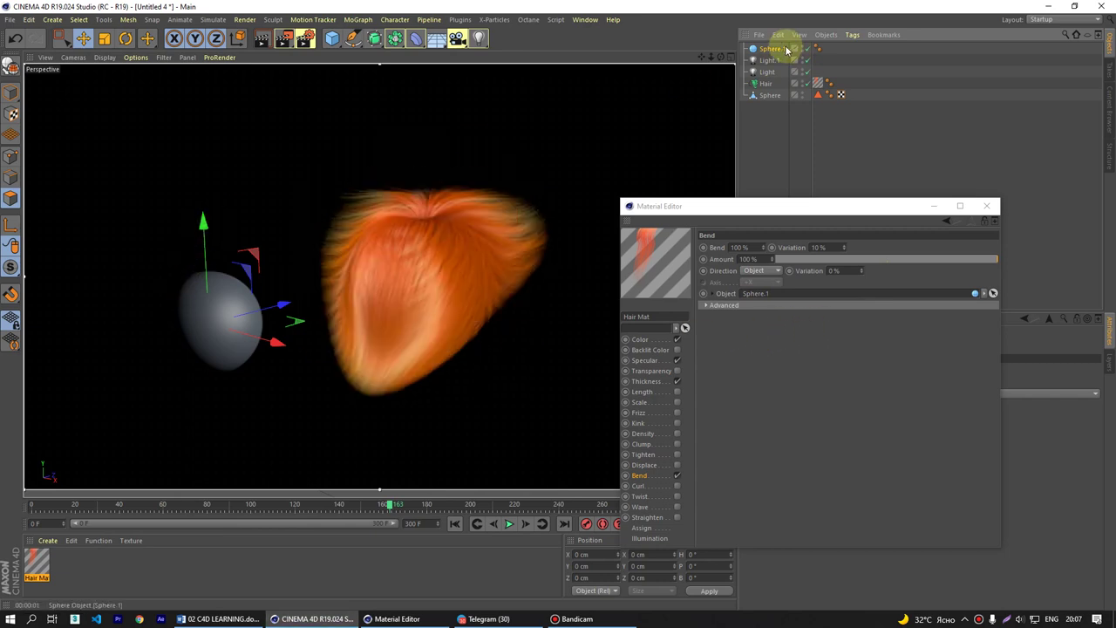
- Render the hair bending toward Sphere.1 from several angles, then delete Sphere.1
{"action": "left_click_drag", "start_coordinate": [202, 214], "coordinate": [217, 283], "text": "alt"}
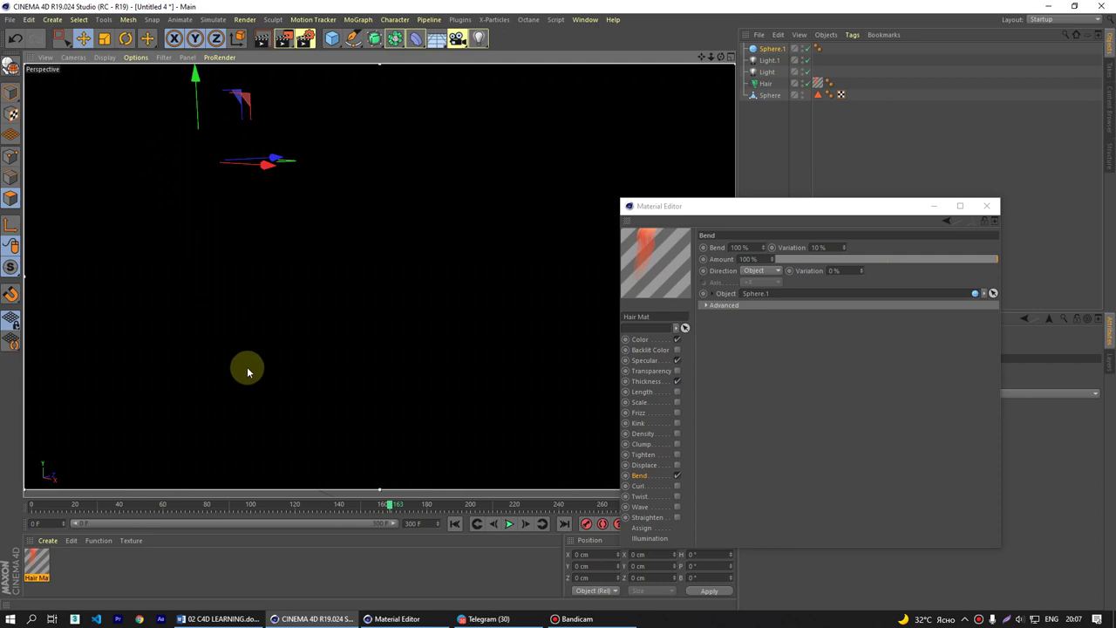
{"action": "key", "text": "ctrl+r"}
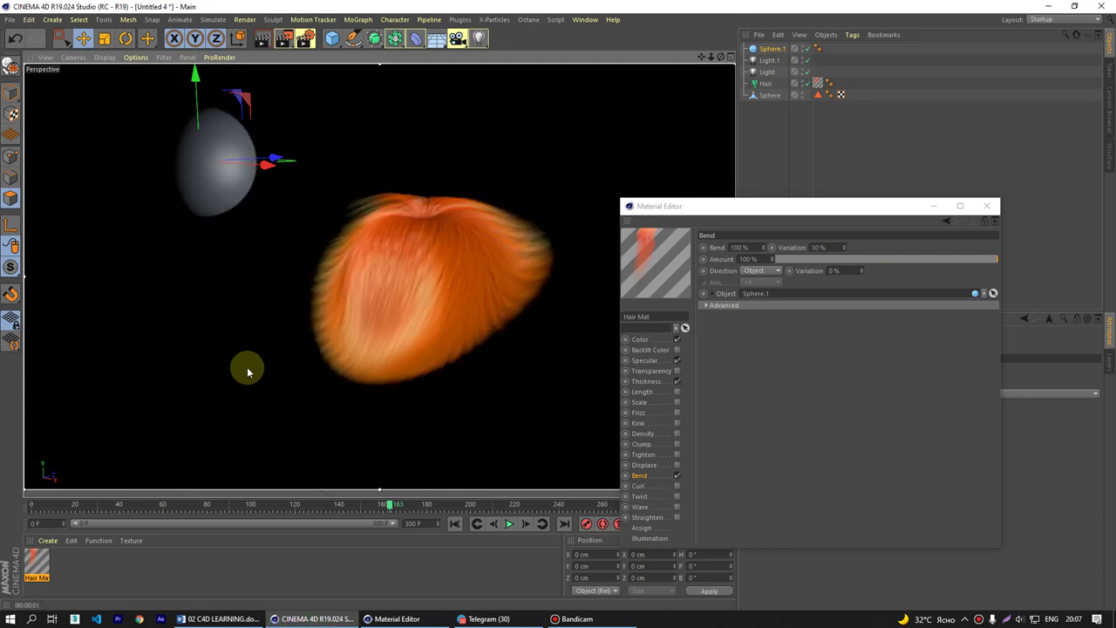
{"action": "left_click_drag", "start_coordinate": [232, 170], "coordinate": [548, 254], "text": "alt"}
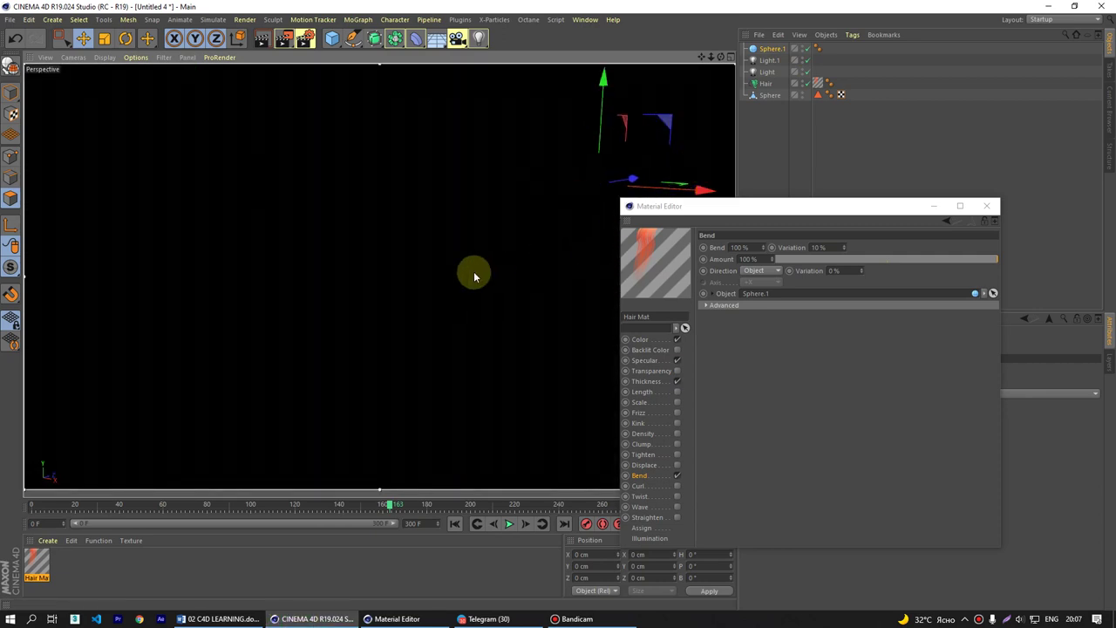
{"action": "key", "text": "ctrl+r"}
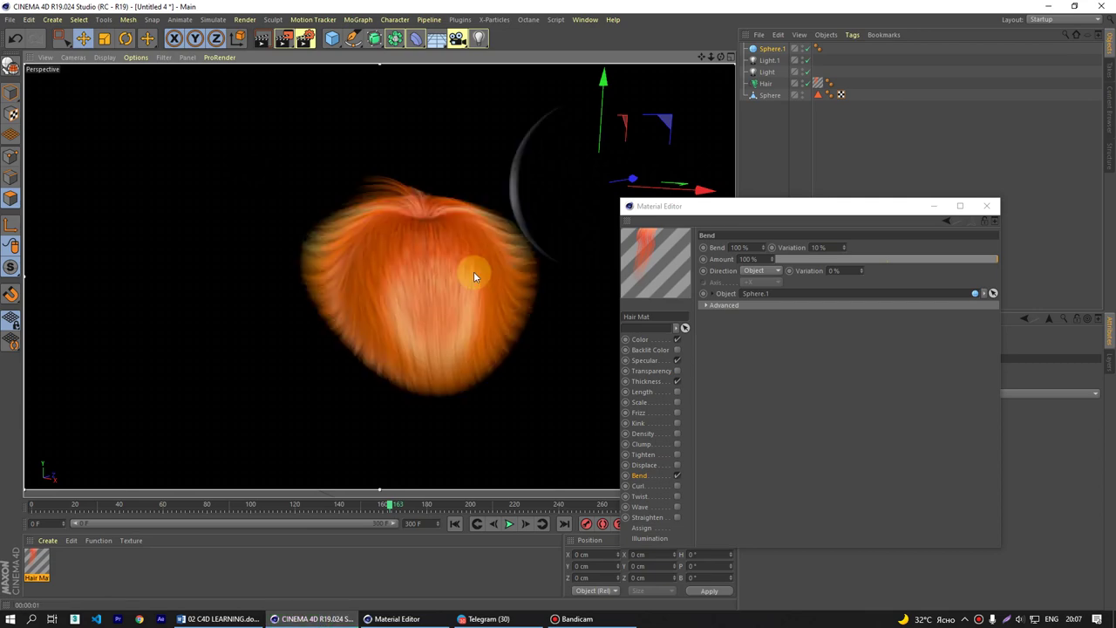
{"action": "left_click_drag", "start_coordinate": [473, 271], "coordinate": [528, 284], "text": "alt"}
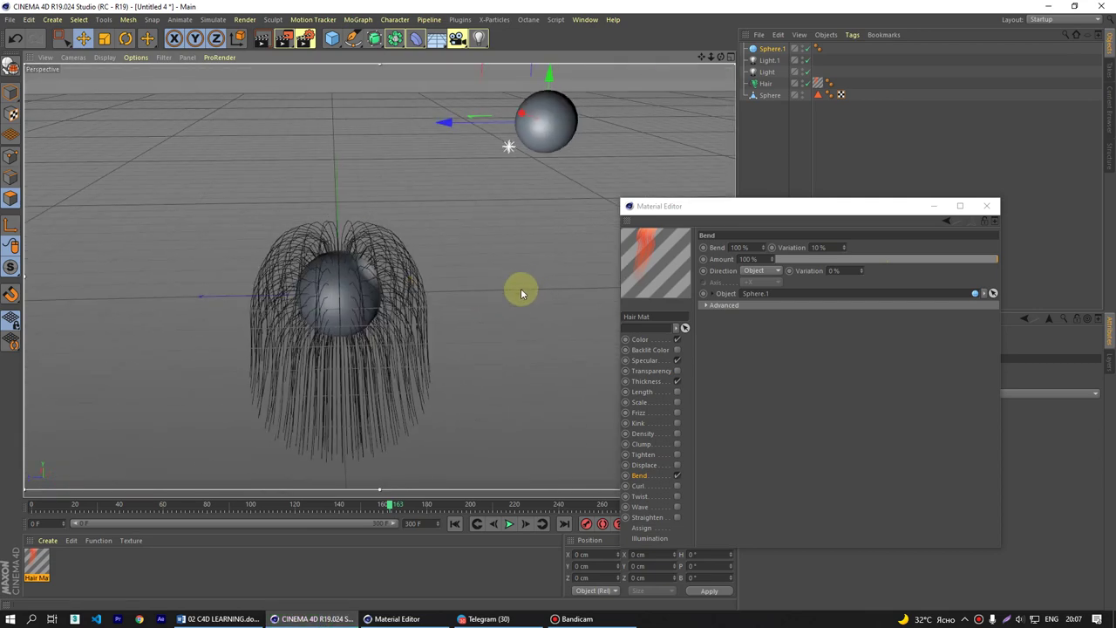
{"action": "key", "text": "ctrl+r"}
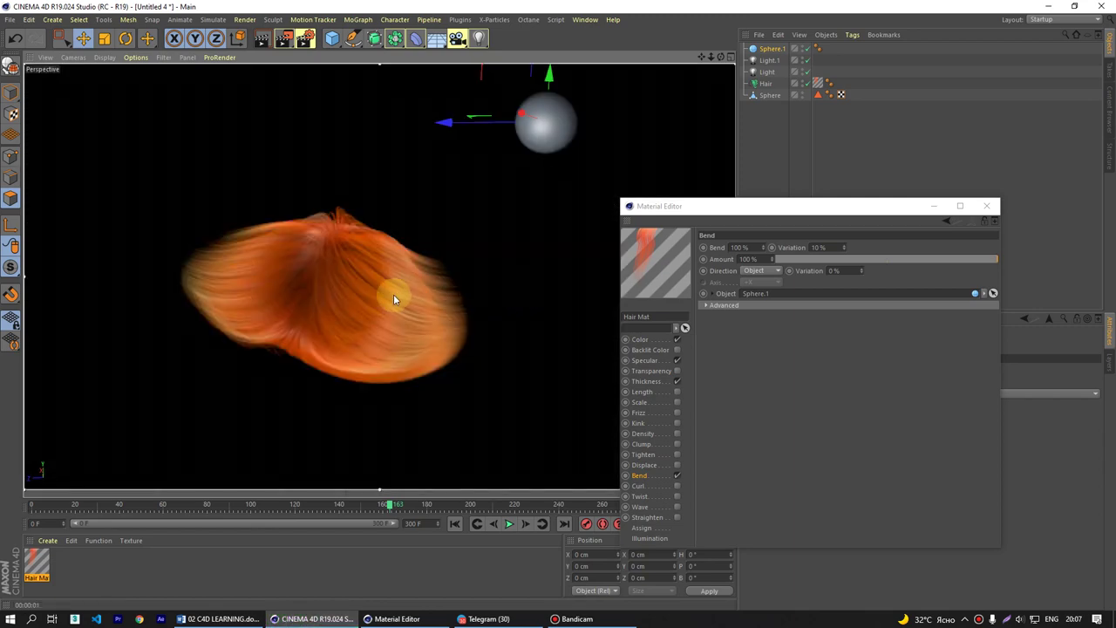
{"action": "left_click_drag", "start_coordinate": [393, 298], "coordinate": [318, 255], "text": "alt"}
{"action": "key", "text": "ctrl+r"}
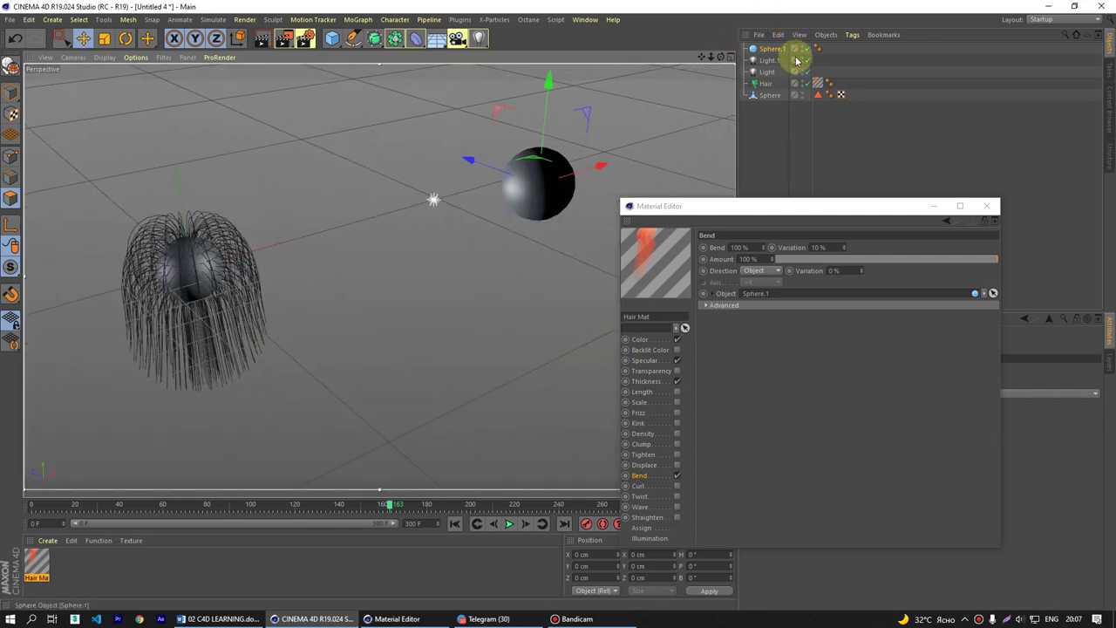
{"action": "left_click", "coordinate": [779, 49]}
{"action": "key", "text": "Delete"}
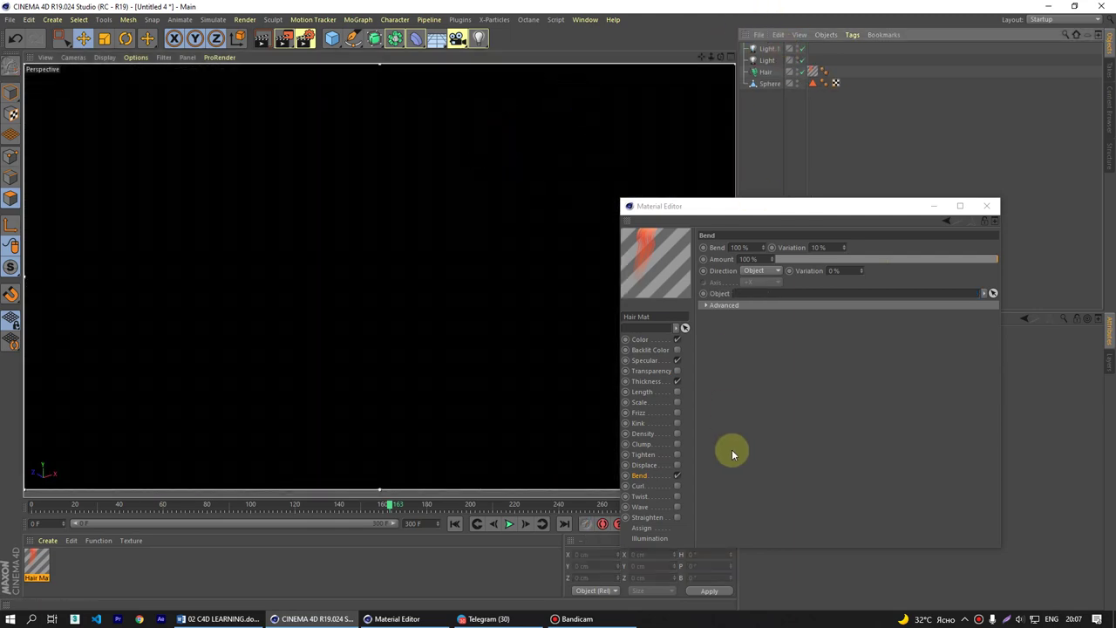
- Switch Bend off, enable Curl, and render the curled hair from two angles
{"action": "left_click", "coordinate": [676, 476]}
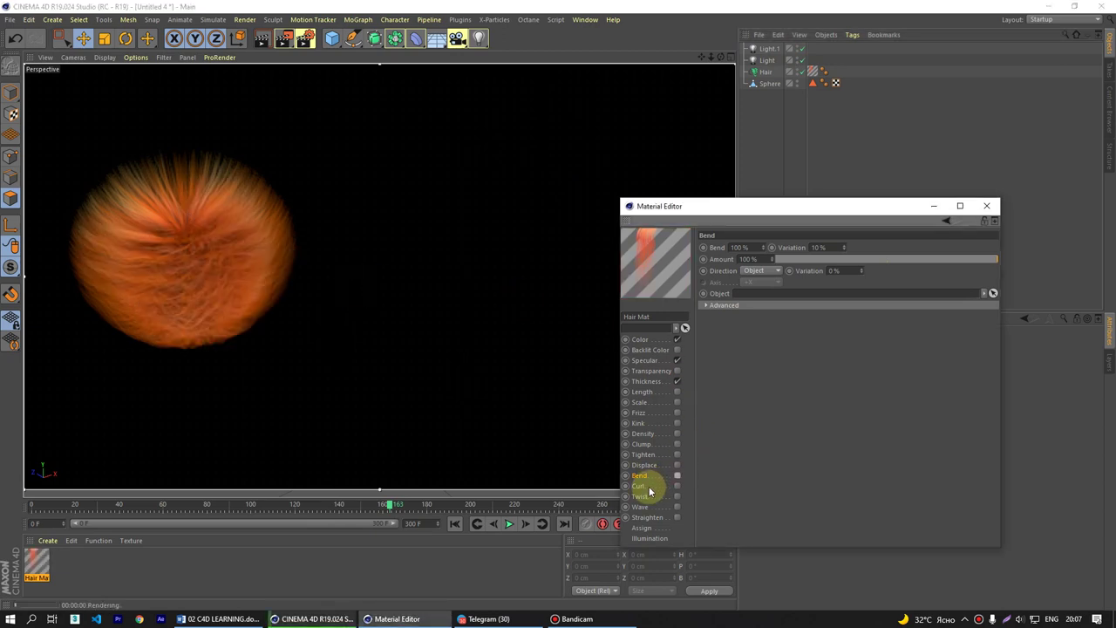
{"action": "left_click", "coordinate": [648, 486]}
{"action": "left_click", "coordinate": [677, 486]}
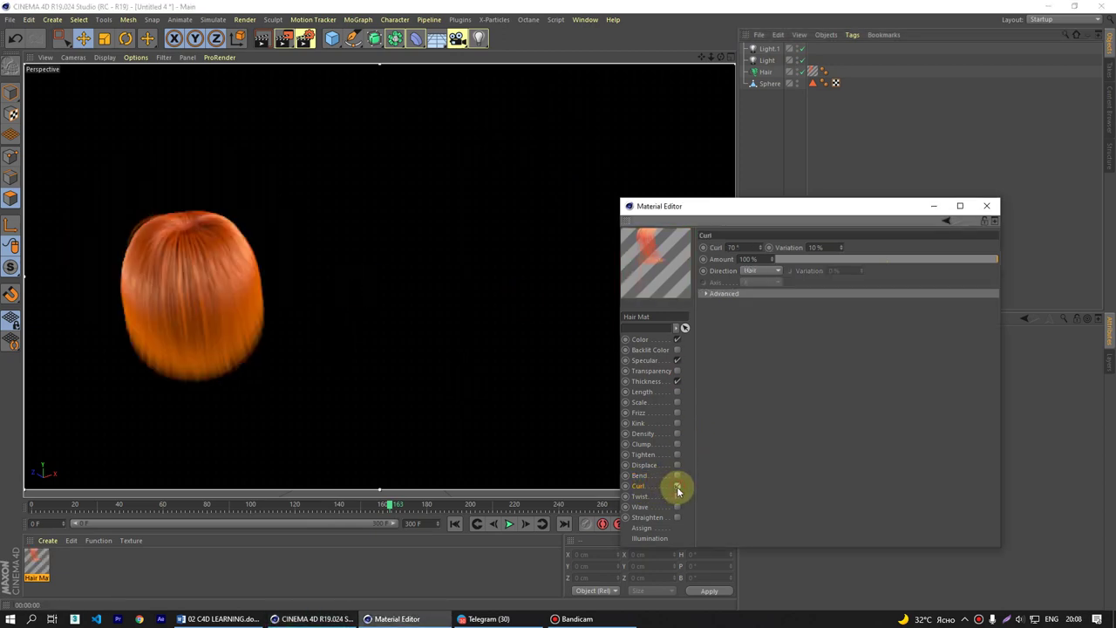
{"action": "left_click_drag", "start_coordinate": [363, 369], "coordinate": [419, 253], "text": "alt"}
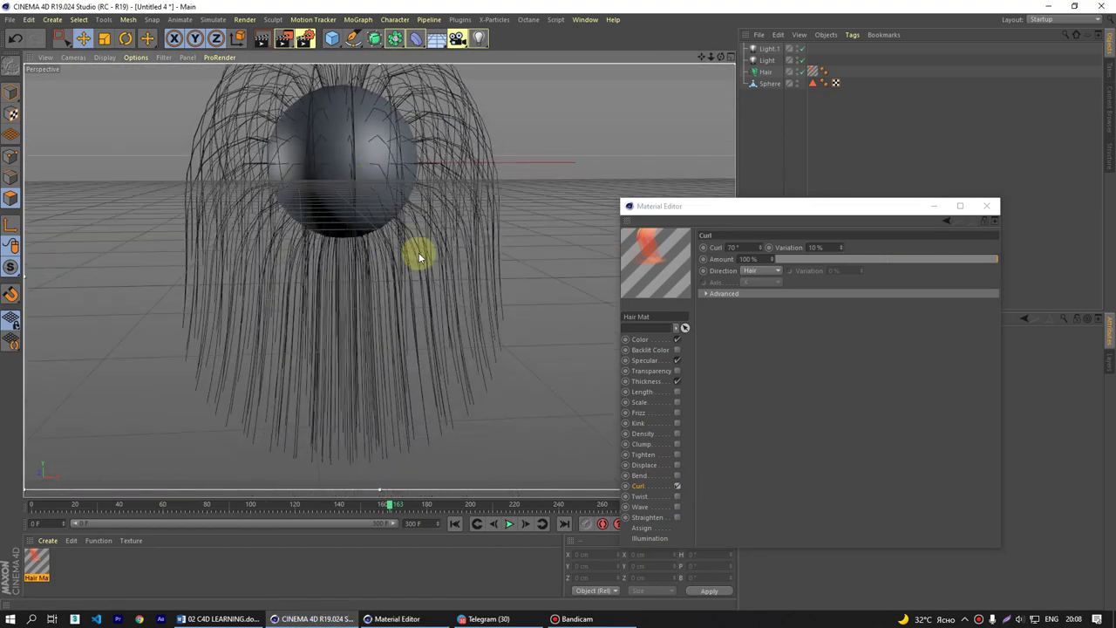
{"action": "key", "text": "ctrl+r"}
{"action": "key", "text": "ctrl+r"}
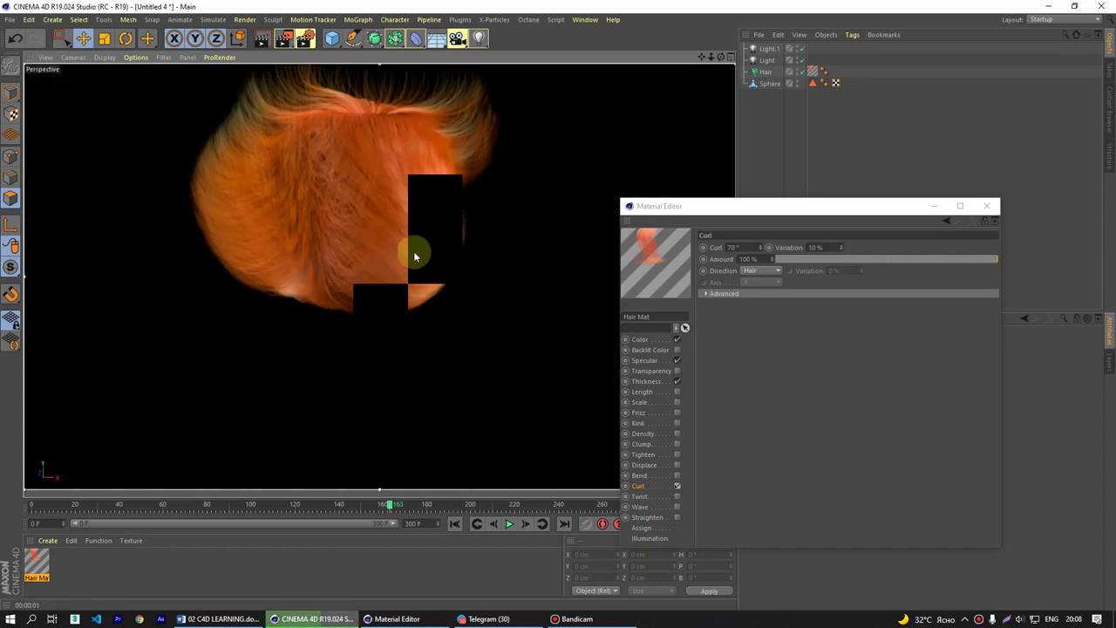
{"action": "left_click_drag", "start_coordinate": [414, 251], "coordinate": [377, 224], "text": "alt"}
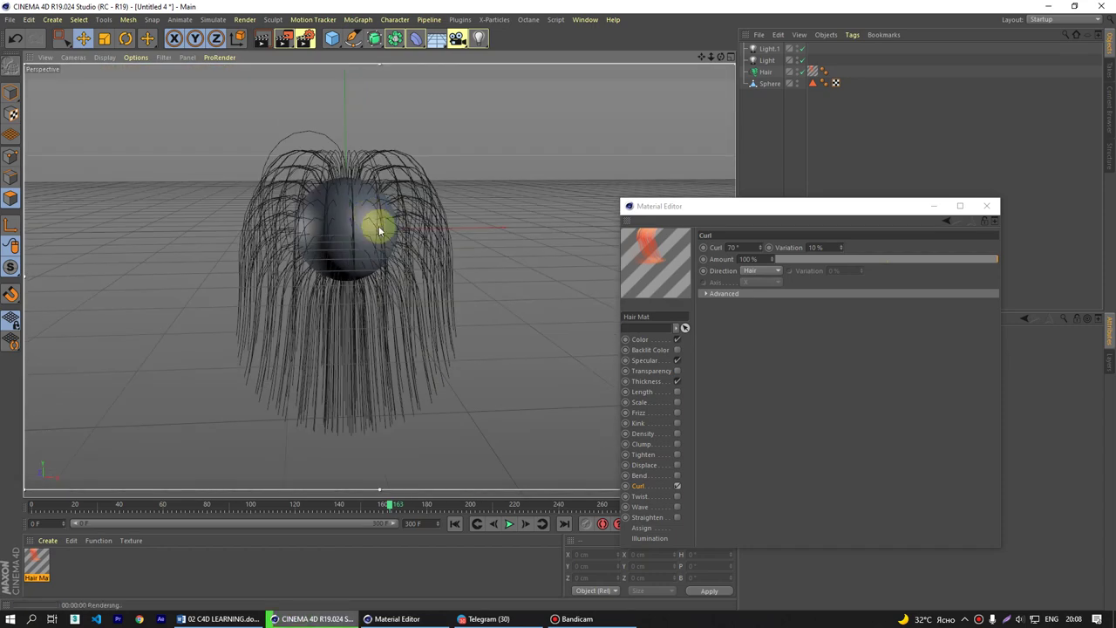
{"action": "key", "text": "ctrl+r"}
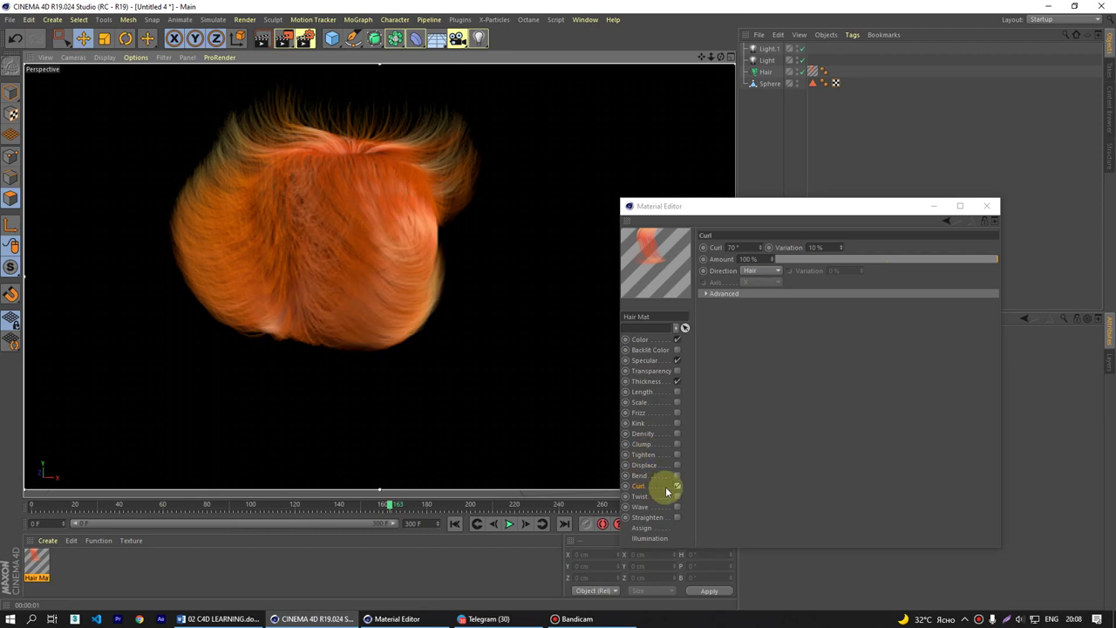
- Toggle Curl, review its variation, Hair direction and Advanced options, then switch Curl off
{"action": "left_click", "coordinate": [677, 487]}
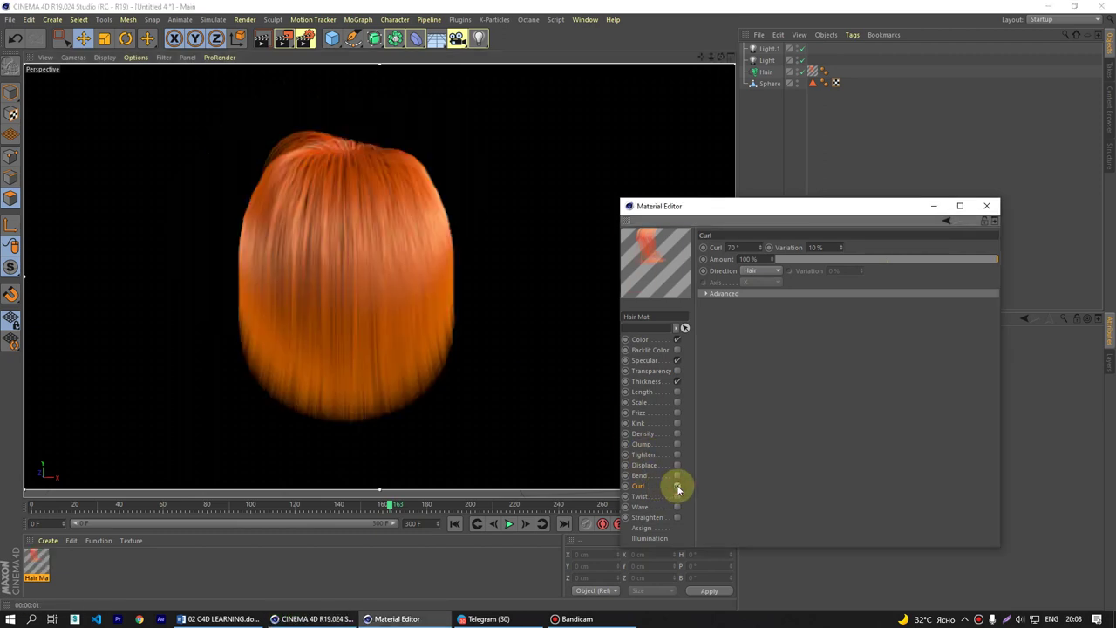
{"action": "left_click", "coordinate": [677, 486]}
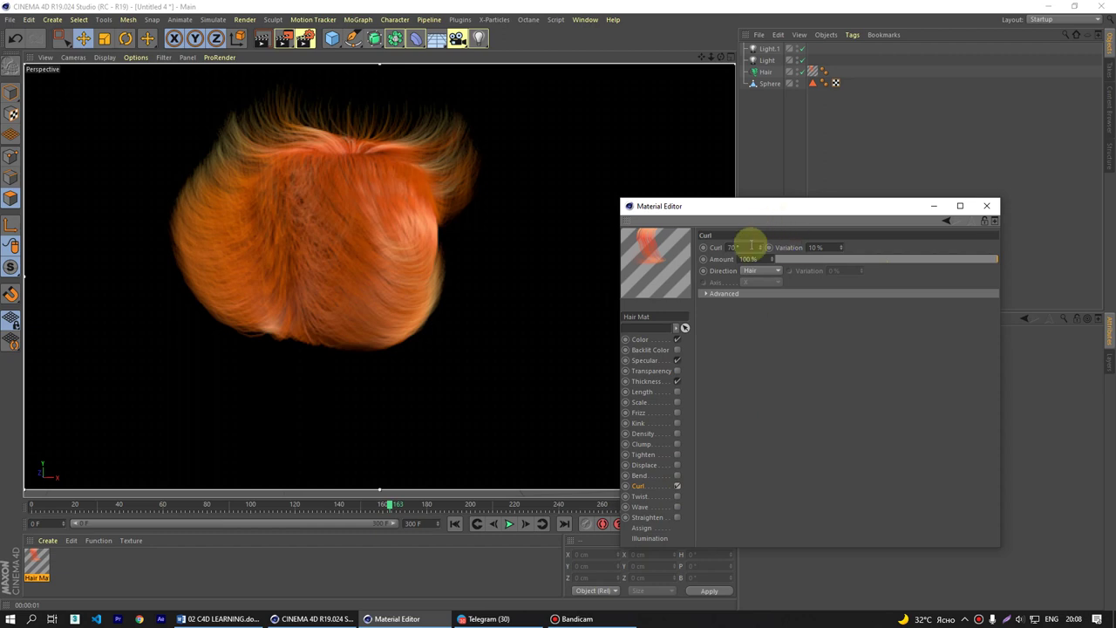
{"action": "left_click", "coordinate": [815, 247]}
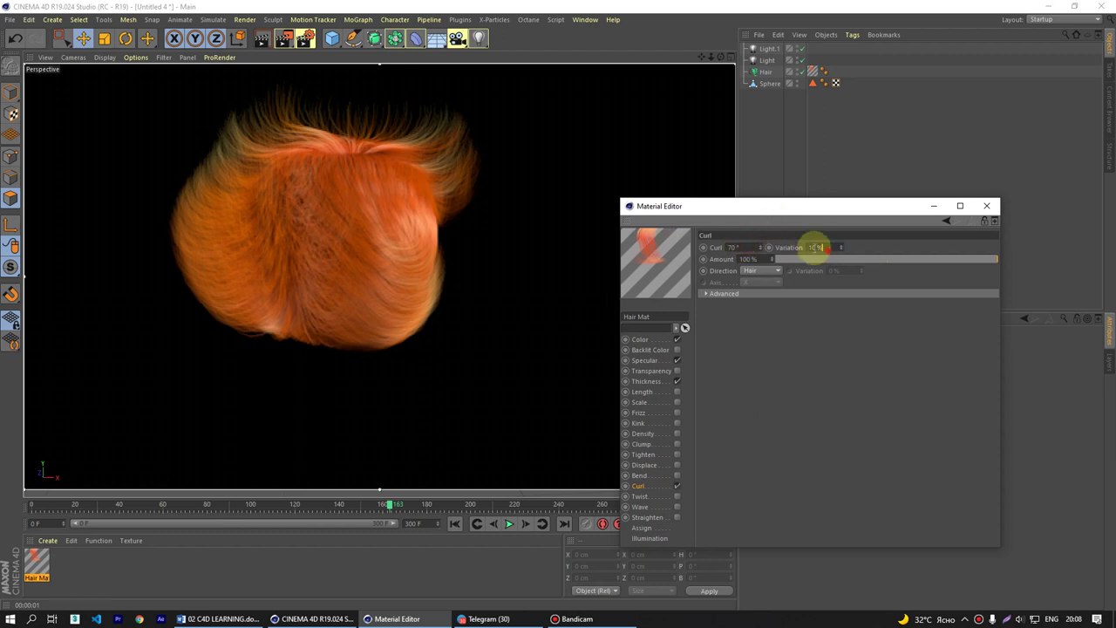
{"action": "left_click", "coordinate": [779, 270]}
{"action": "left_click", "coordinate": [784, 389]}
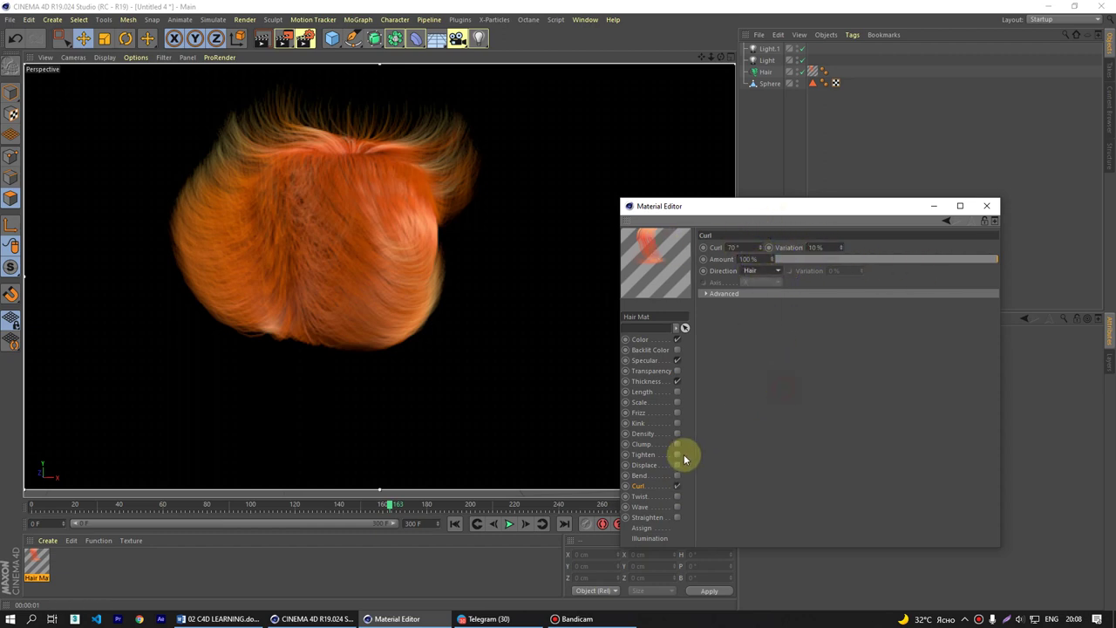
{"action": "left_click", "coordinate": [707, 293]}
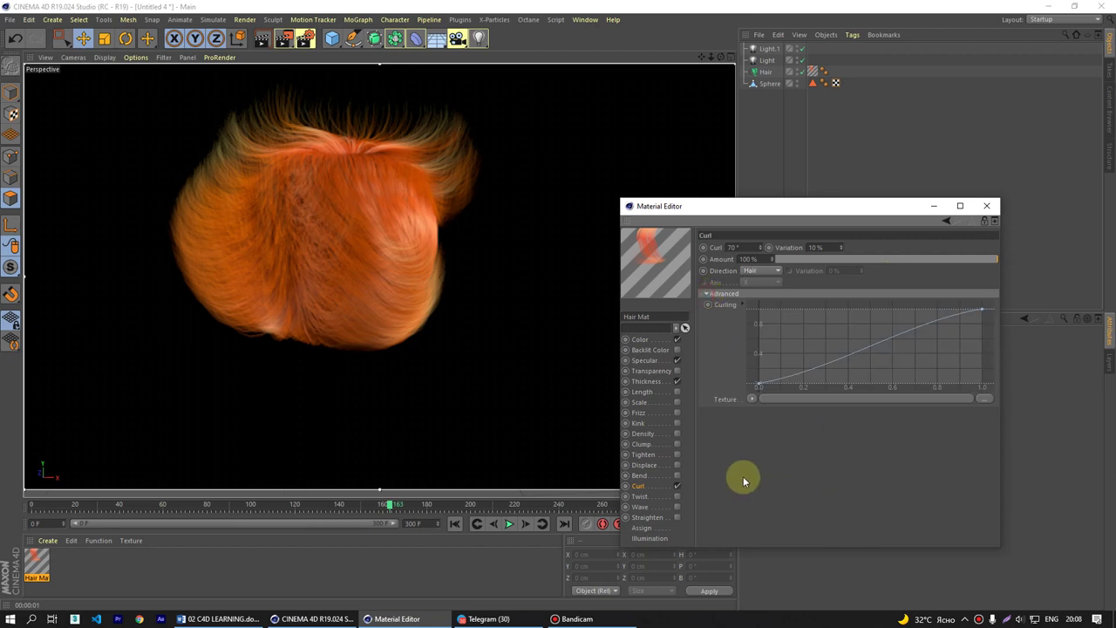
{"action": "left_click", "coordinate": [677, 486]}
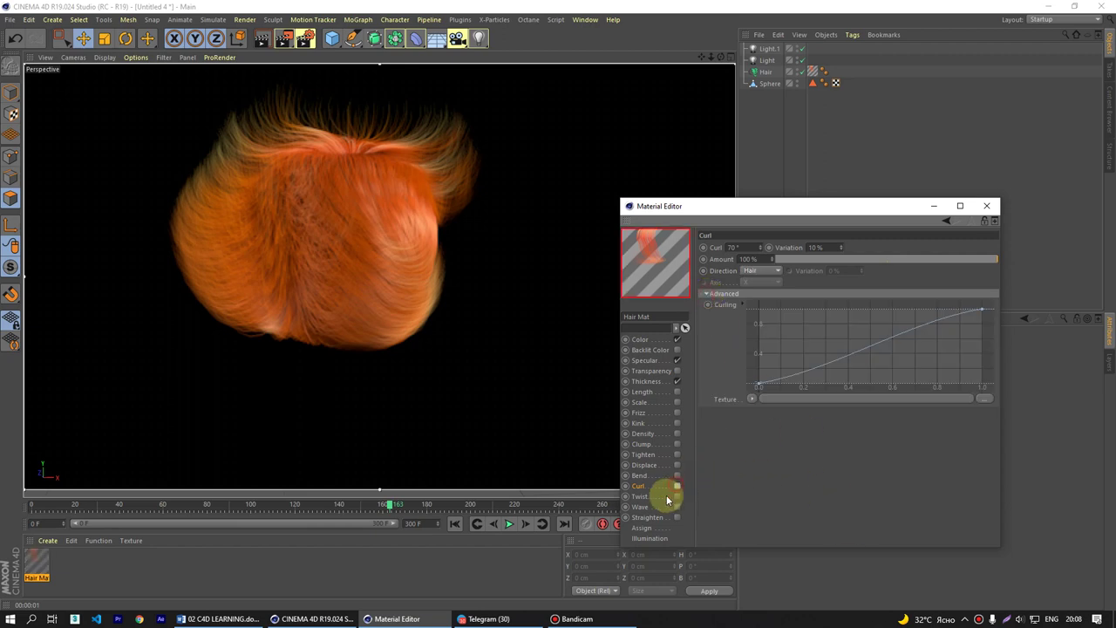
- Enable Twist and set its amount to 80°
{"action": "left_click", "coordinate": [677, 496]}
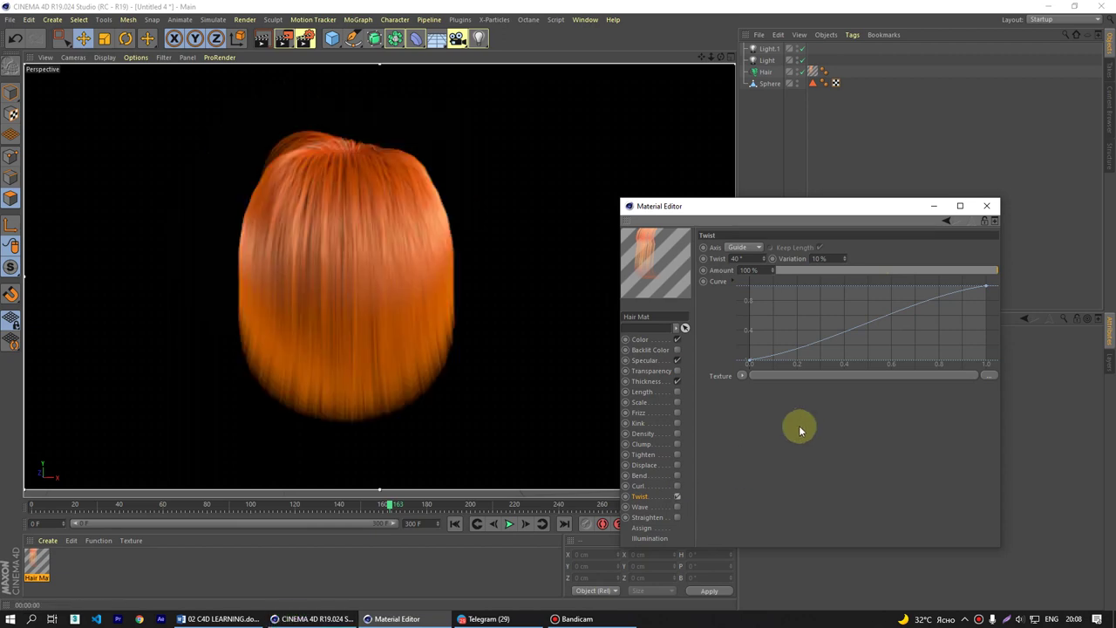
{"action": "double_click", "coordinate": [739, 258]}
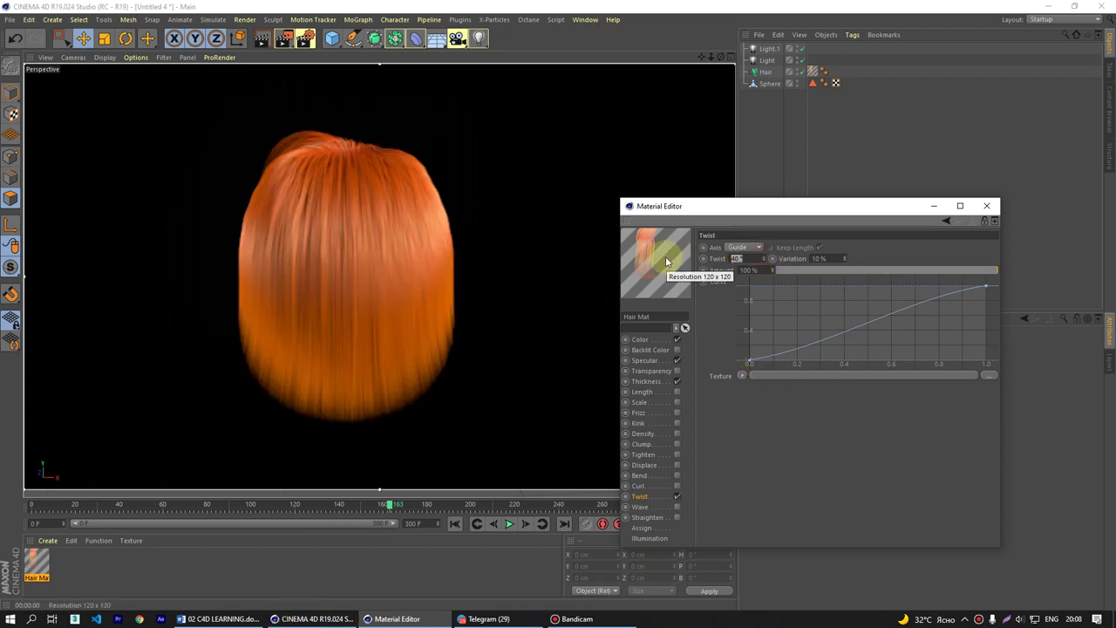
{"action": "type", "text": "80"}
{"action": "key", "text": "Return"}
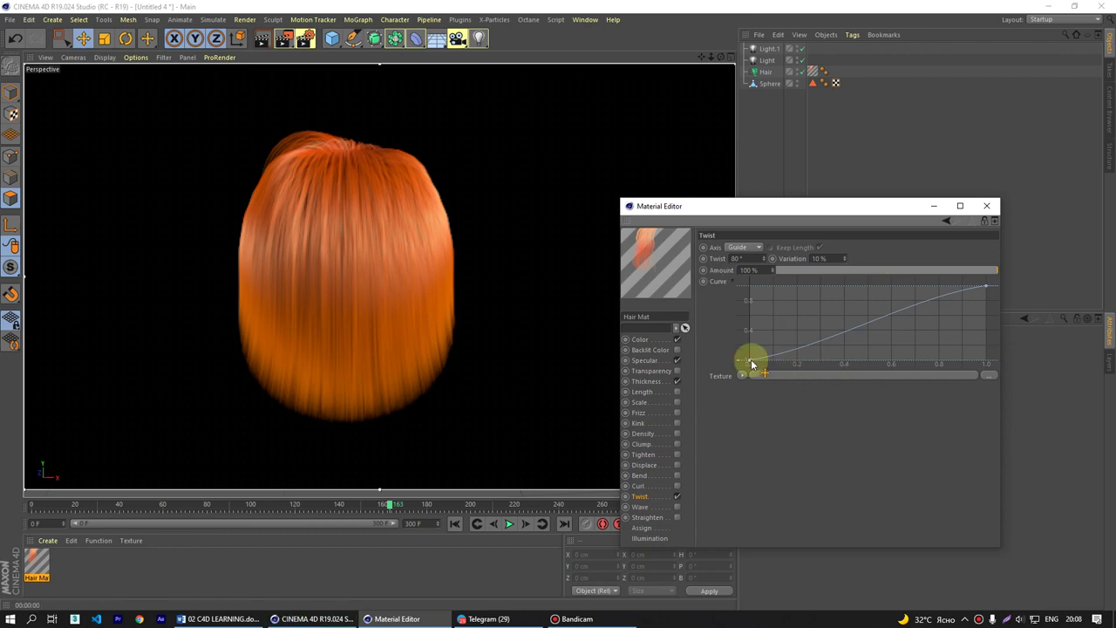
- Try an inverted twist curve, then restore it rising from root to tip
{"action": "left_click_drag", "start_coordinate": [749, 360], "coordinate": [715, 232]}
{"action": "left_click_drag", "start_coordinate": [990, 289], "coordinate": [1014, 394]}
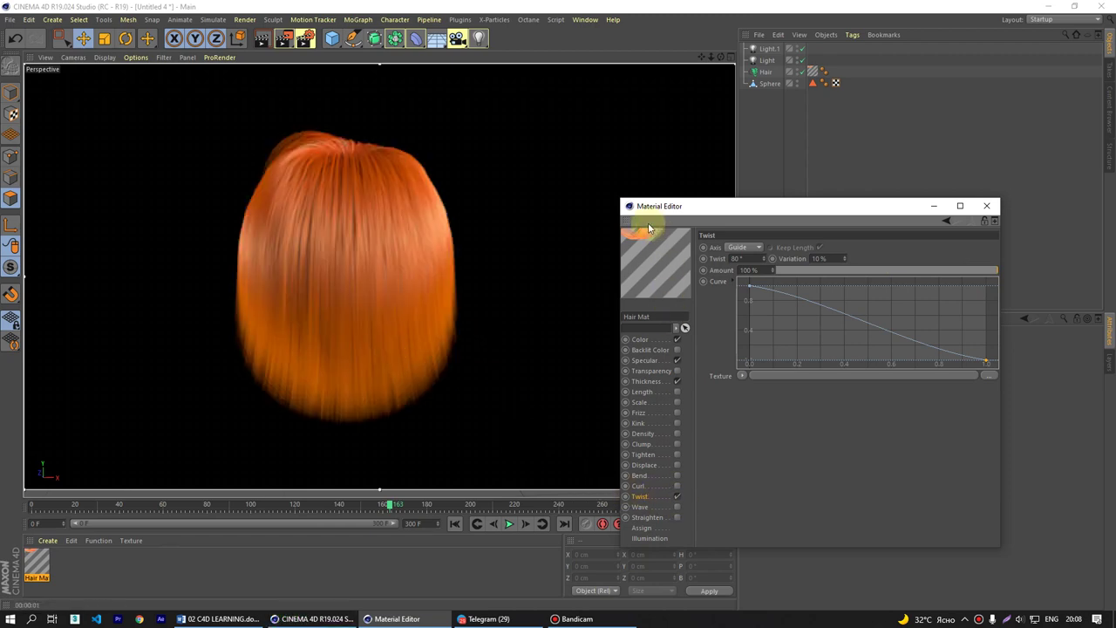
{"action": "left_click_drag", "start_coordinate": [752, 290], "coordinate": [751, 361]}
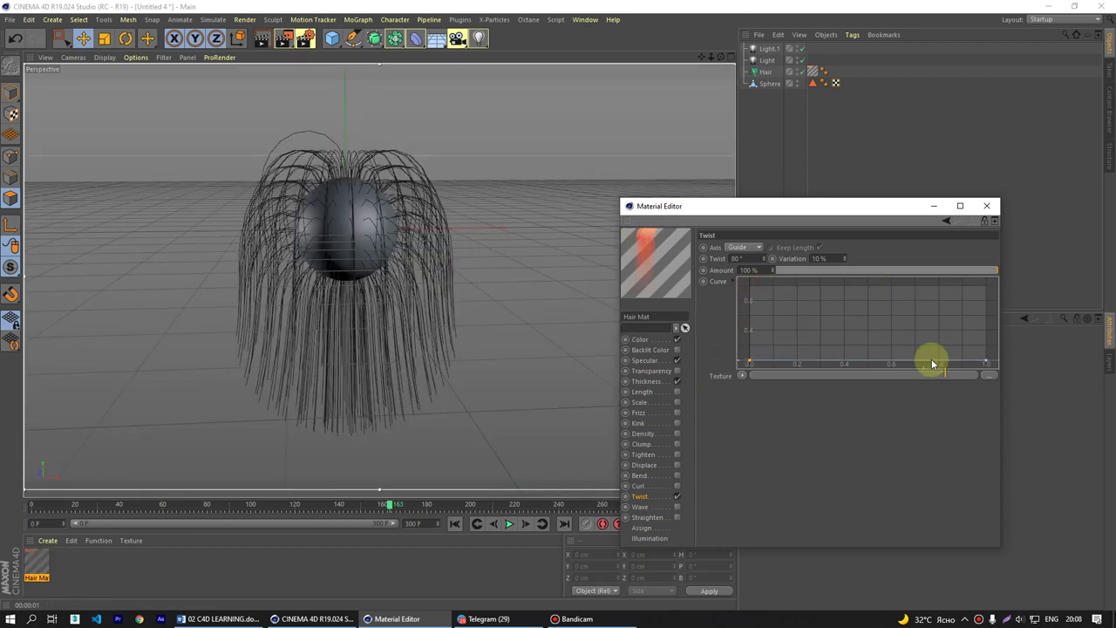
{"action": "left_click_drag", "start_coordinate": [984, 361], "coordinate": [986, 247]}
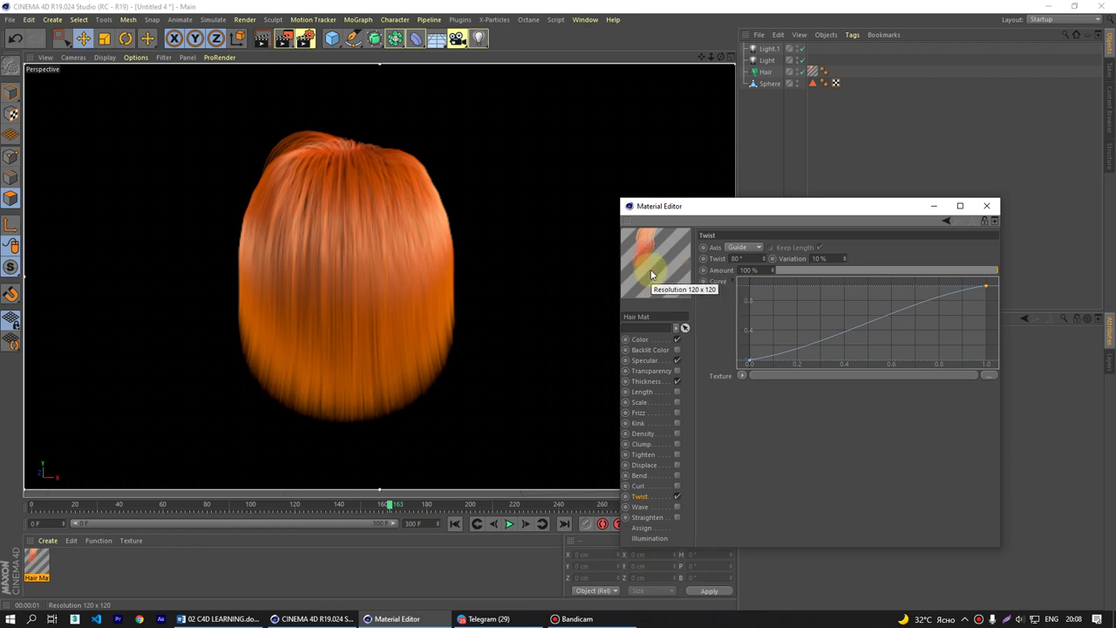
- Switch Twist off and turn on the Wave effect, briefly re-checking Twist
{"action": "left_click", "coordinate": [676, 497]}
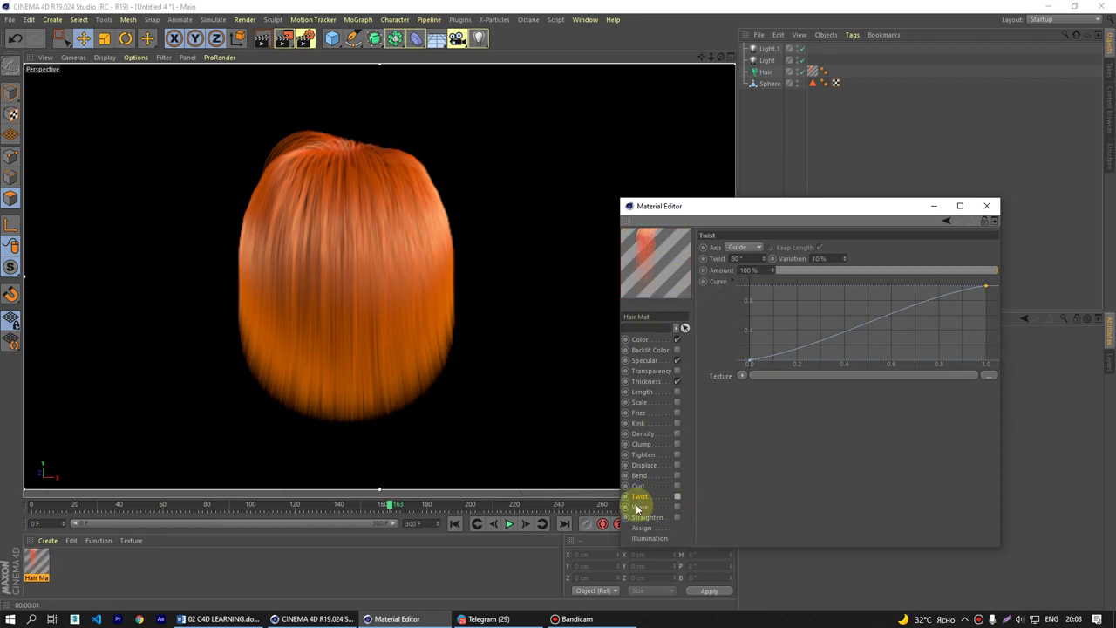
{"action": "left_click", "coordinate": [639, 506]}
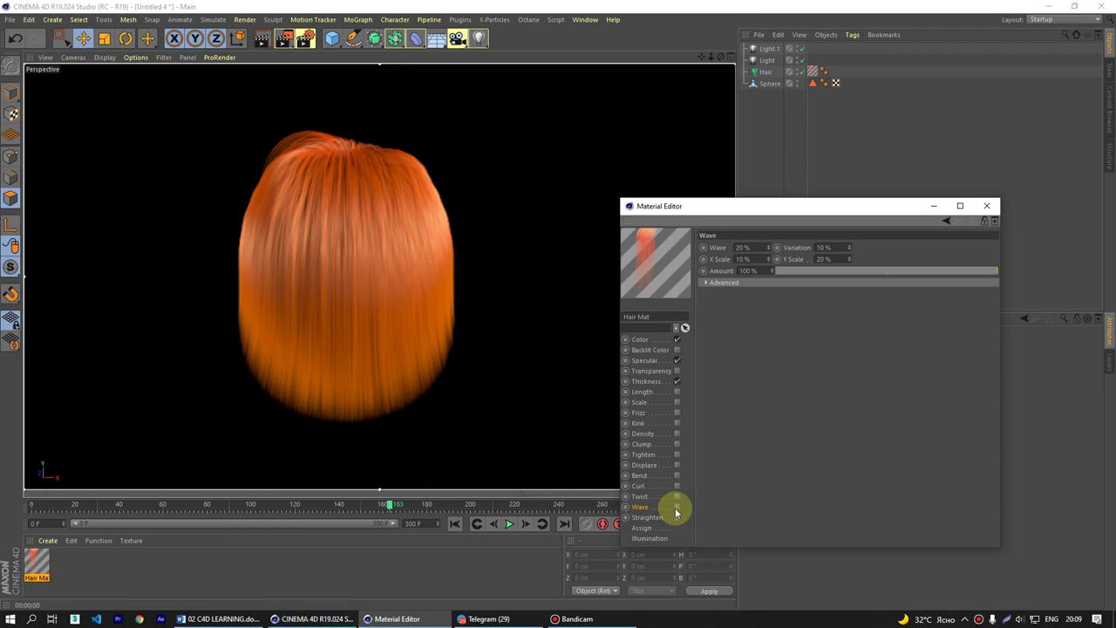
{"action": "left_click", "coordinate": [677, 508]}
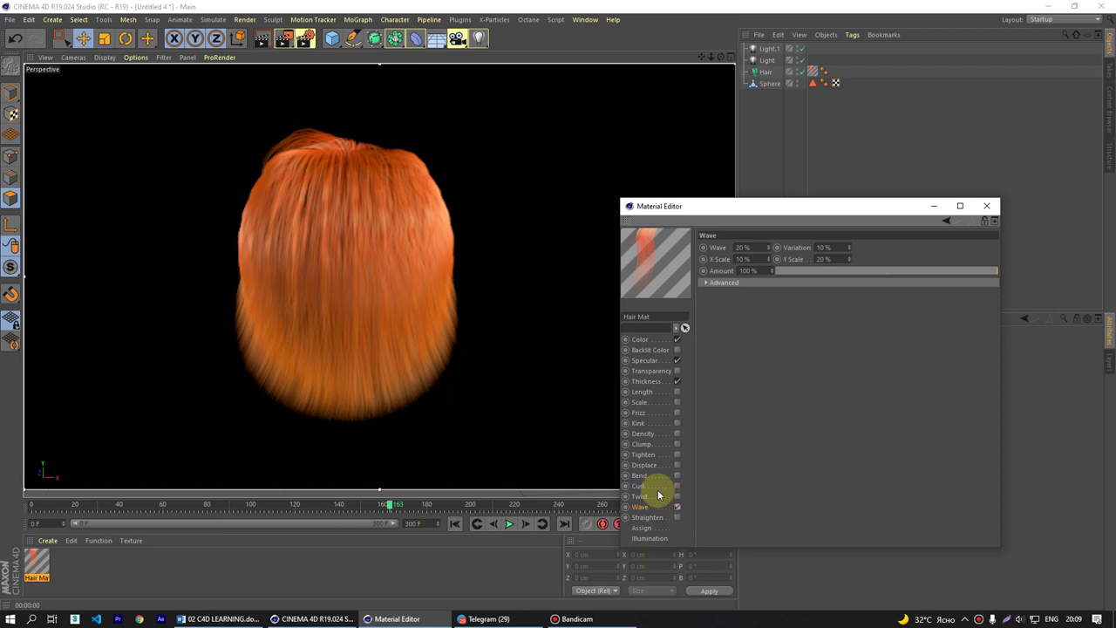
{"action": "left_click", "coordinate": [645, 496]}
{"action": "left_click", "coordinate": [678, 497]}
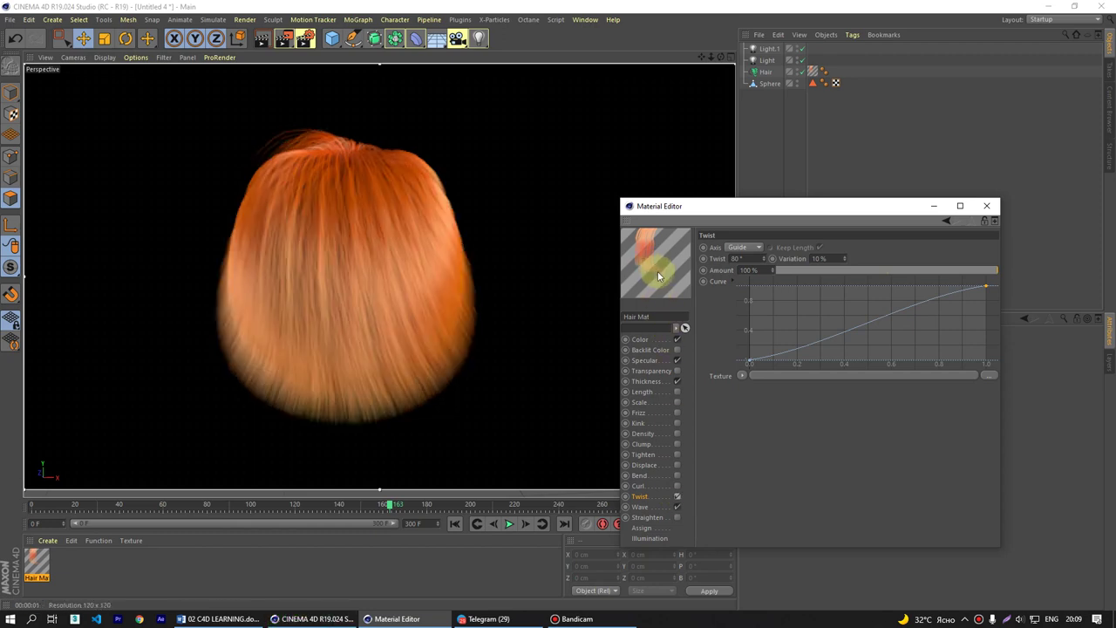
{"action": "left_click", "coordinate": [678, 496]}
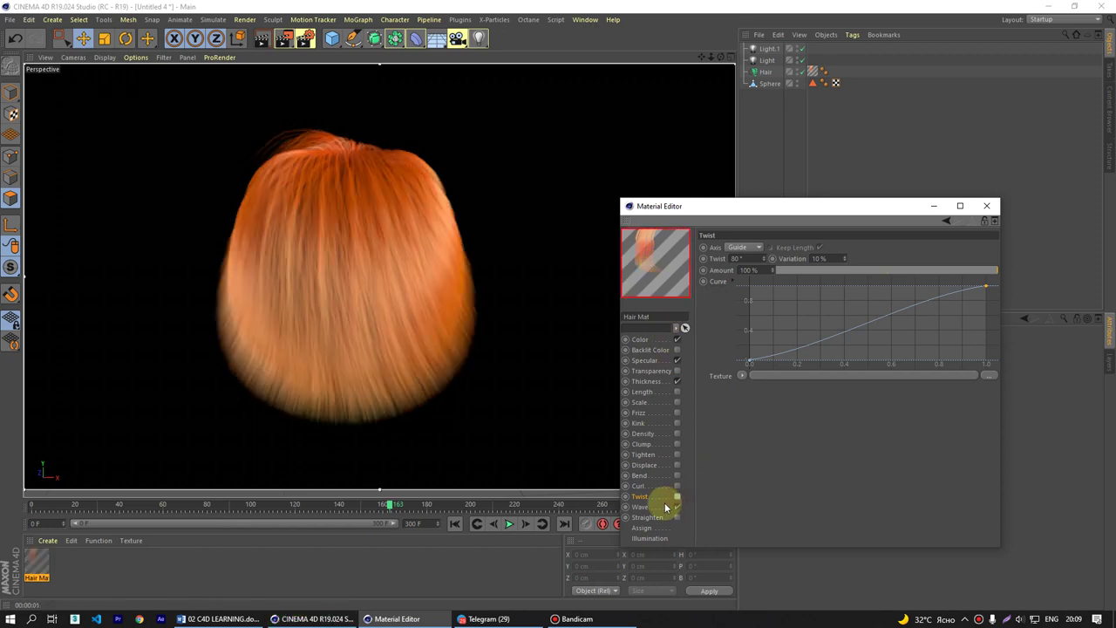
{"action": "left_click", "coordinate": [643, 508]}
- Set the Wave amount to 80% and move the Material Editor lower left
{"action": "double_click", "coordinate": [739, 247]}
{"action": "type", "text": "80"}
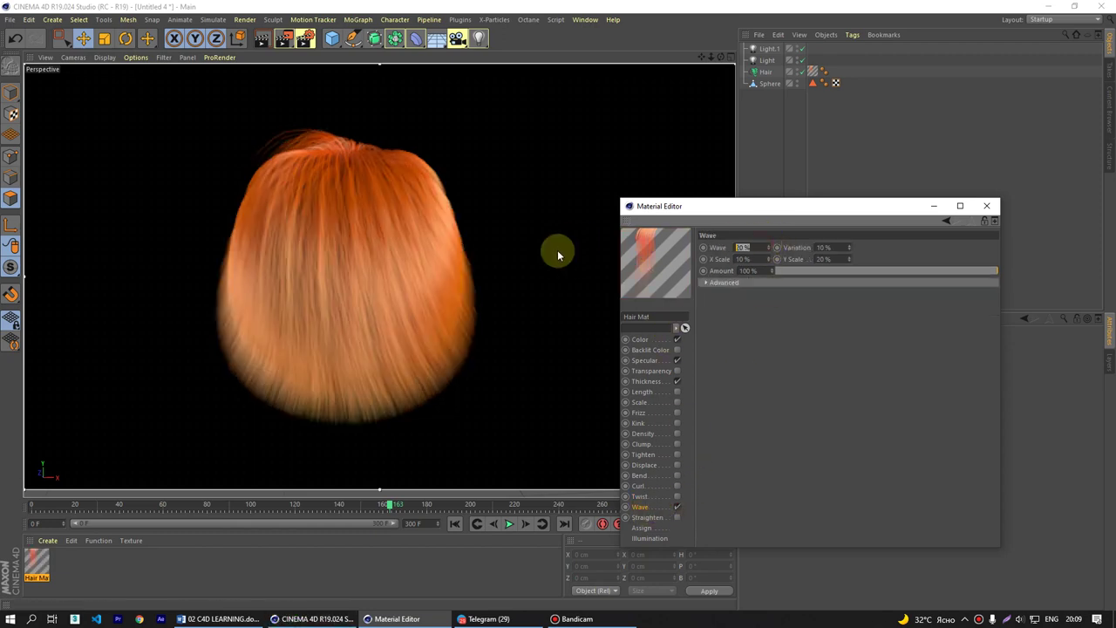
{"action": "key", "text": "Return"}
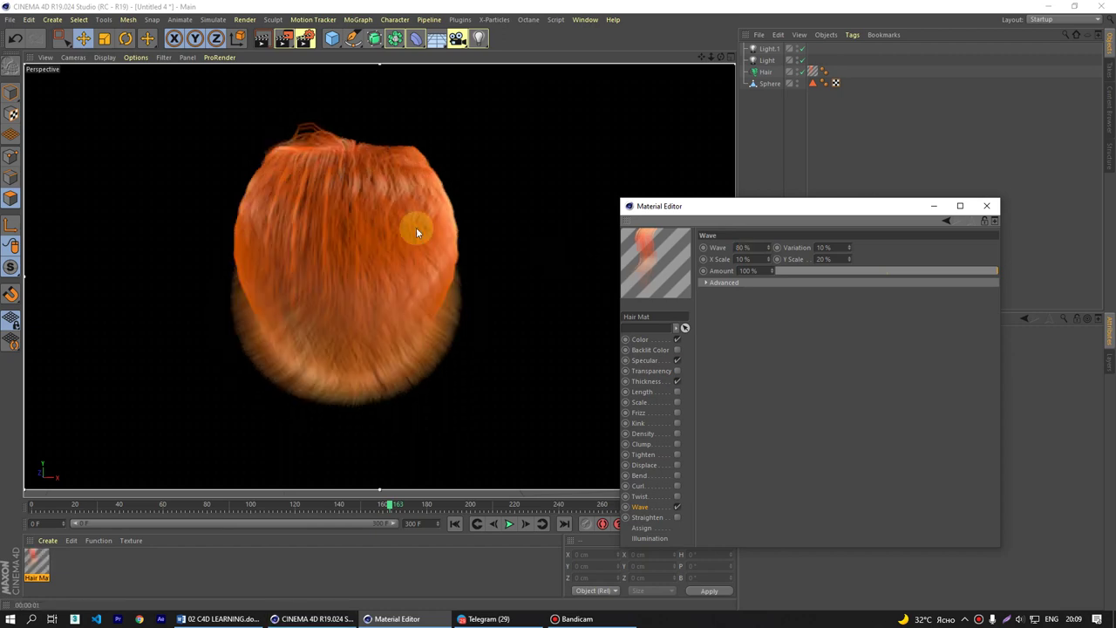
{"action": "left_click_drag", "start_coordinate": [750, 214], "coordinate": [646, 247]}
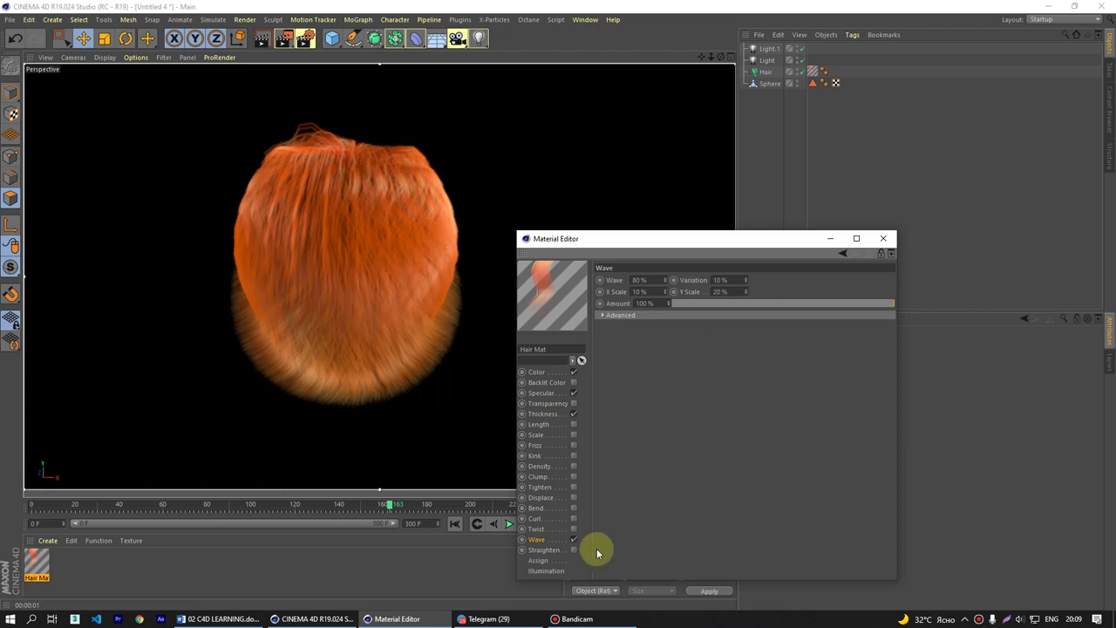
- Enable Straighten toward Root with a downward-sloping curve, then turn on Clump
{"action": "left_click", "coordinate": [548, 550]}
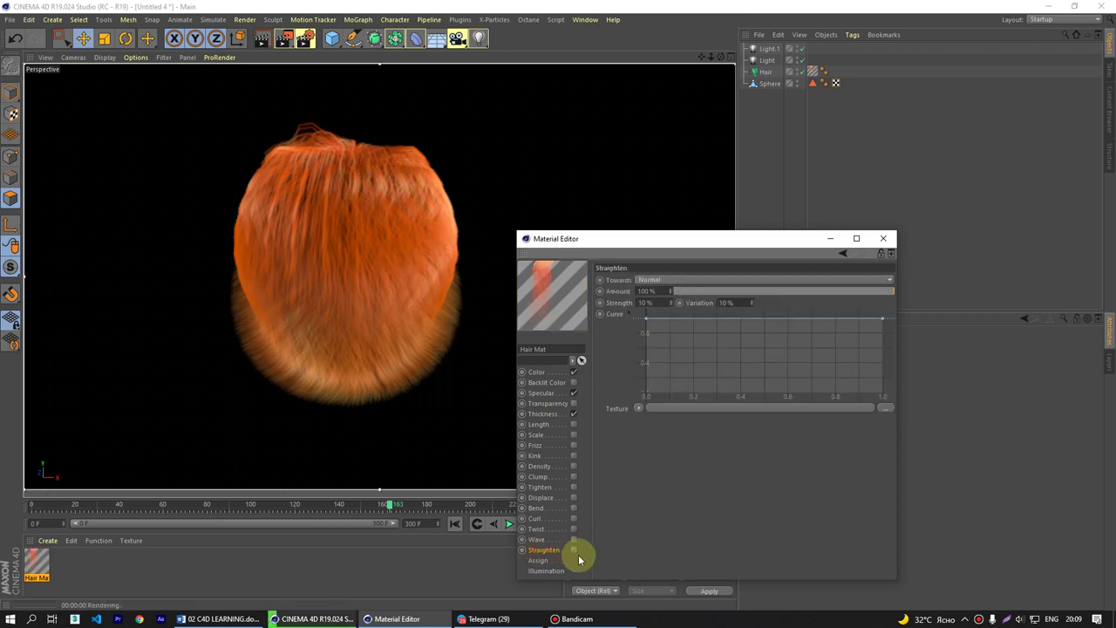
{"action": "left_click", "coordinate": [573, 550]}
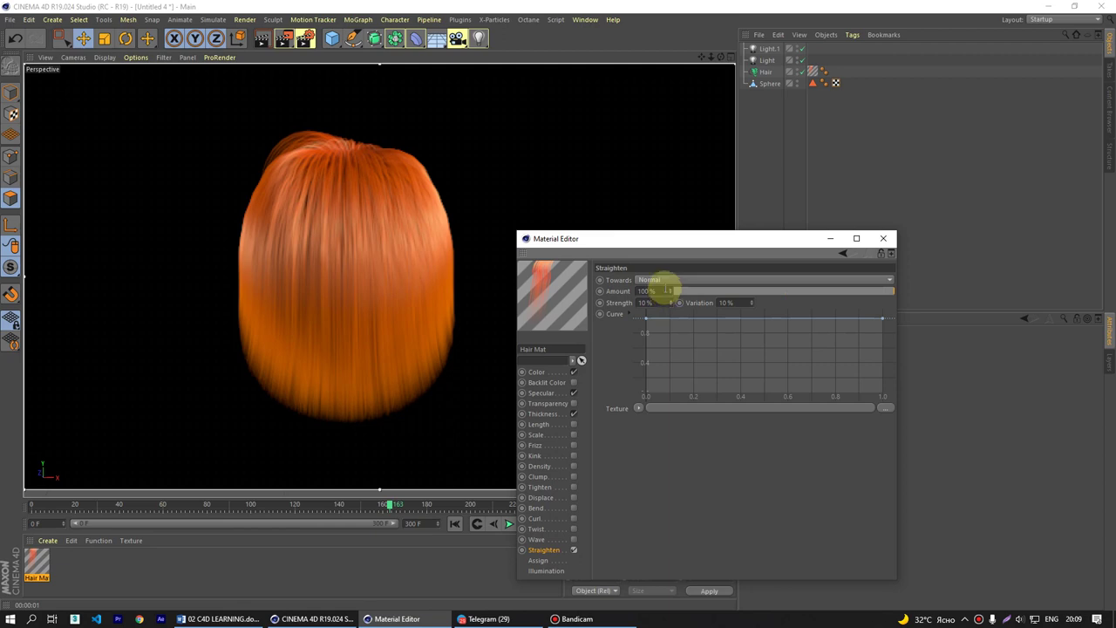
{"action": "left_click", "coordinate": [668, 281]}
{"action": "left_click", "coordinate": [649, 291]}
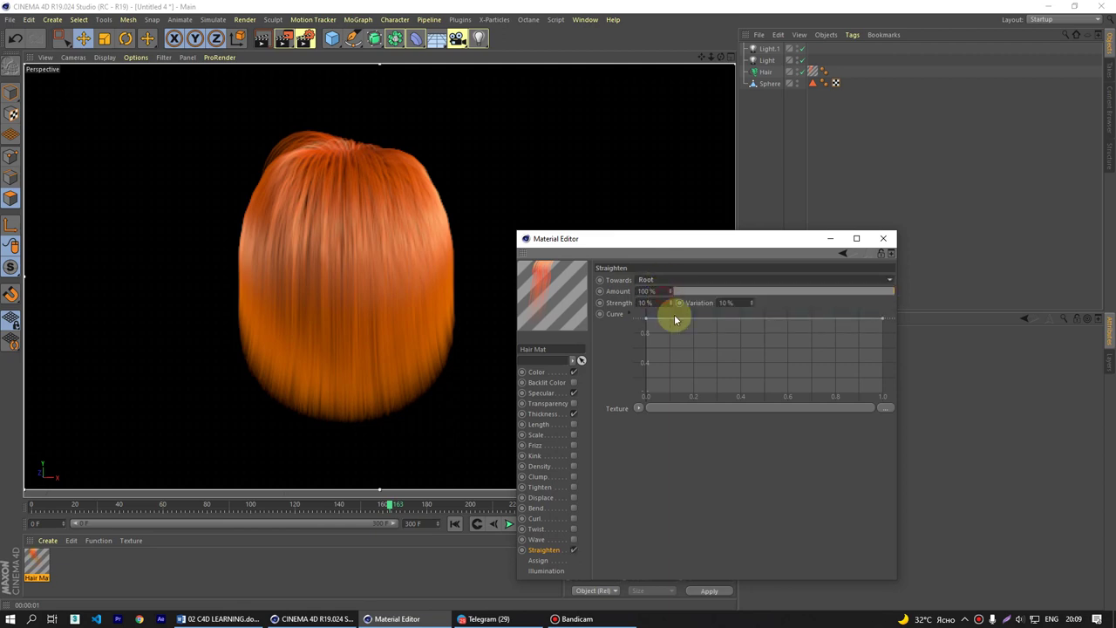
{"action": "left_click_drag", "start_coordinate": [883, 320], "coordinate": [922, 451]}
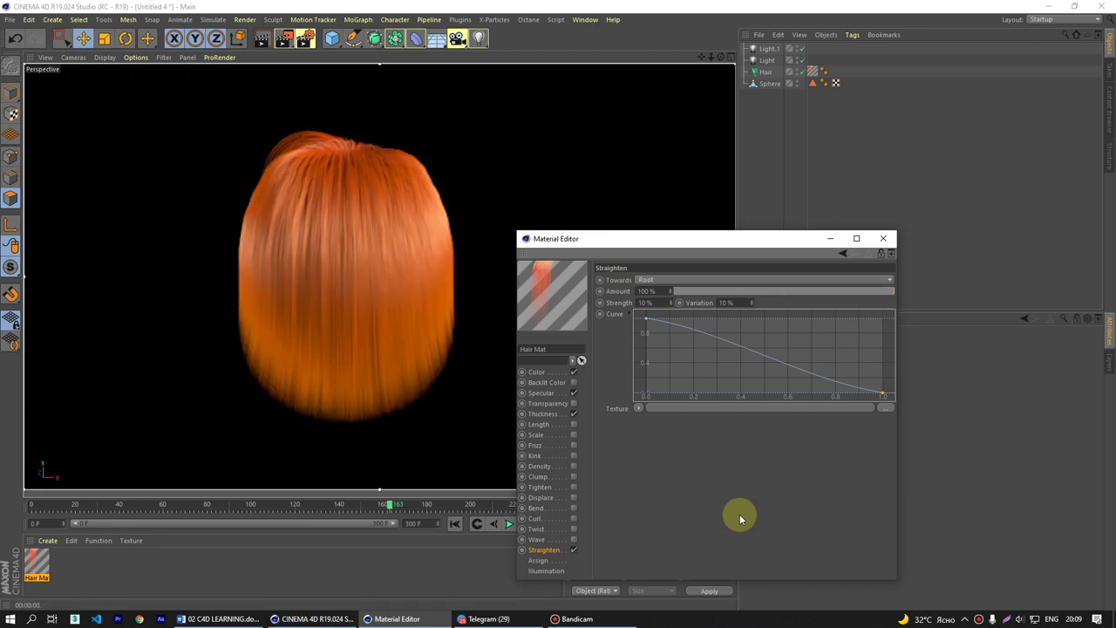
{"action": "left_click", "coordinate": [573, 477]}
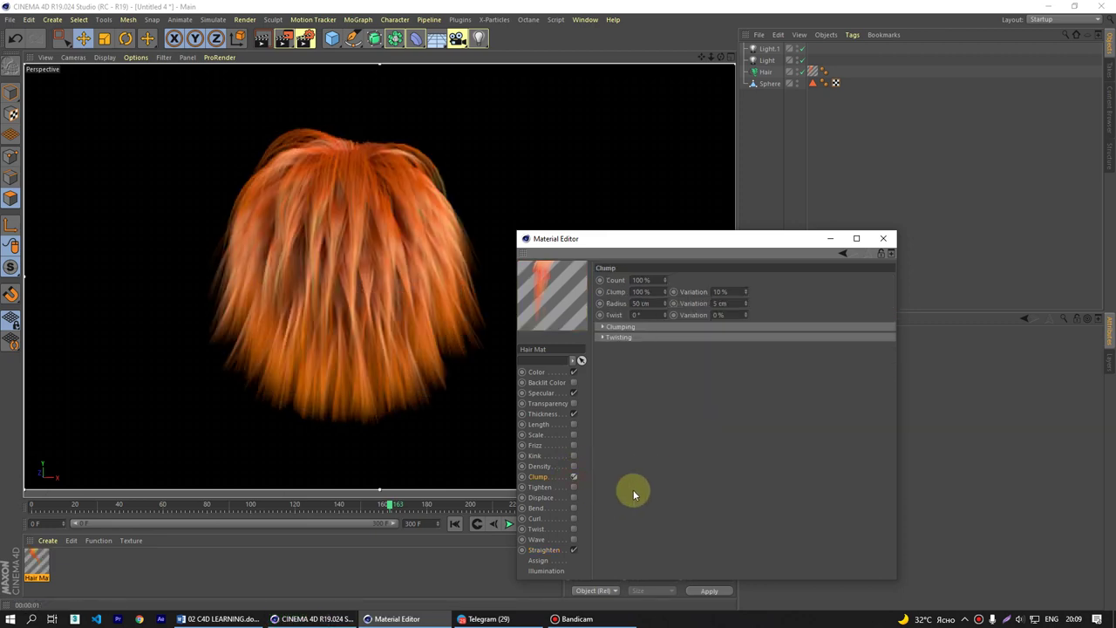
- Toggle Twist off, switch Straighten off, and show Hair Mat's Assignment list with the Hair object
{"action": "left_click", "coordinate": [573, 530]}
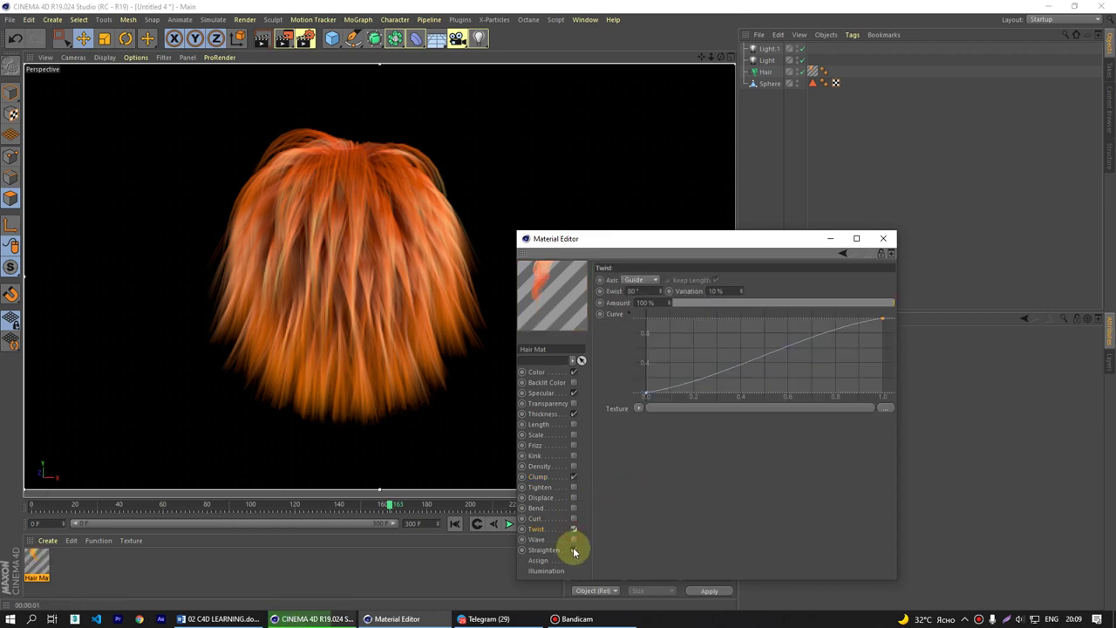
{"action": "left_click", "coordinate": [573, 529]}
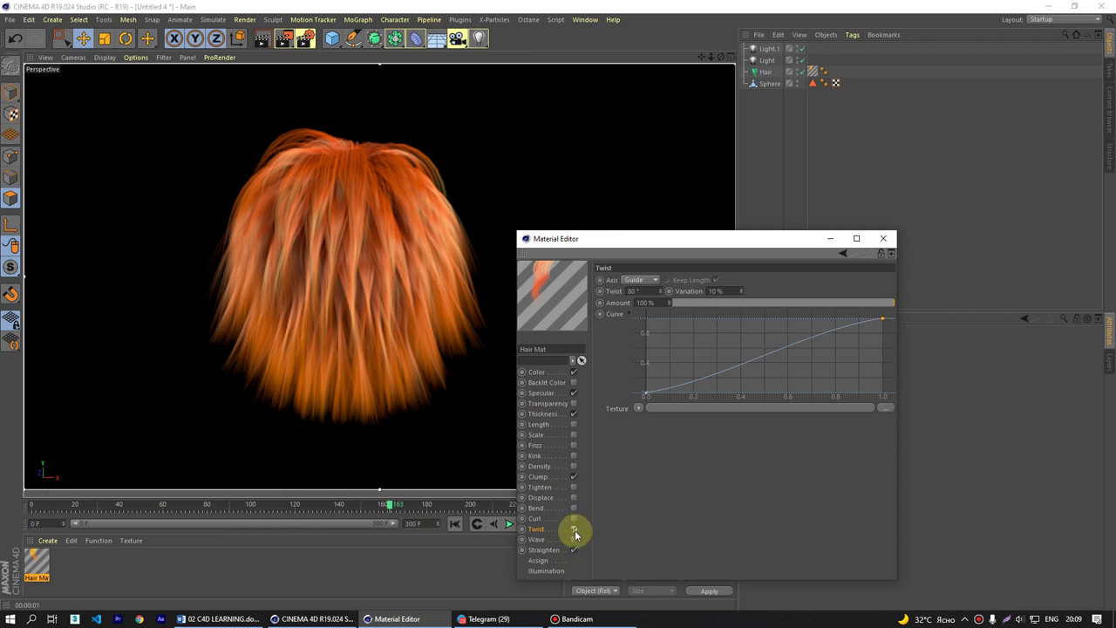
{"action": "left_click", "coordinate": [573, 550]}
{"action": "left_click", "coordinate": [546, 563]}
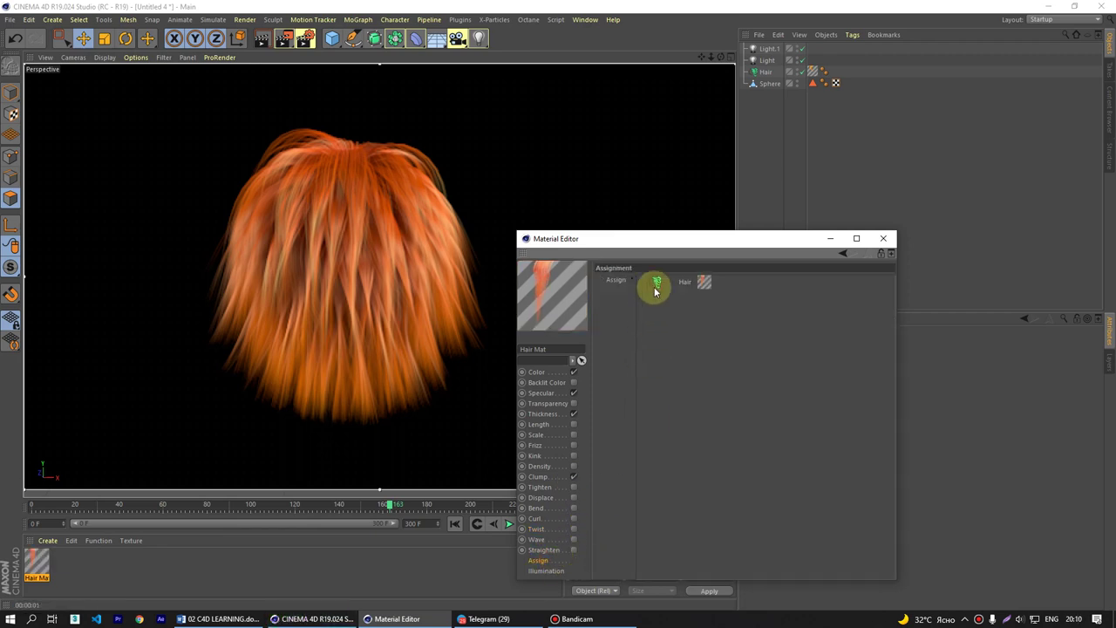
{"action": "left_click", "coordinate": [545, 570]}
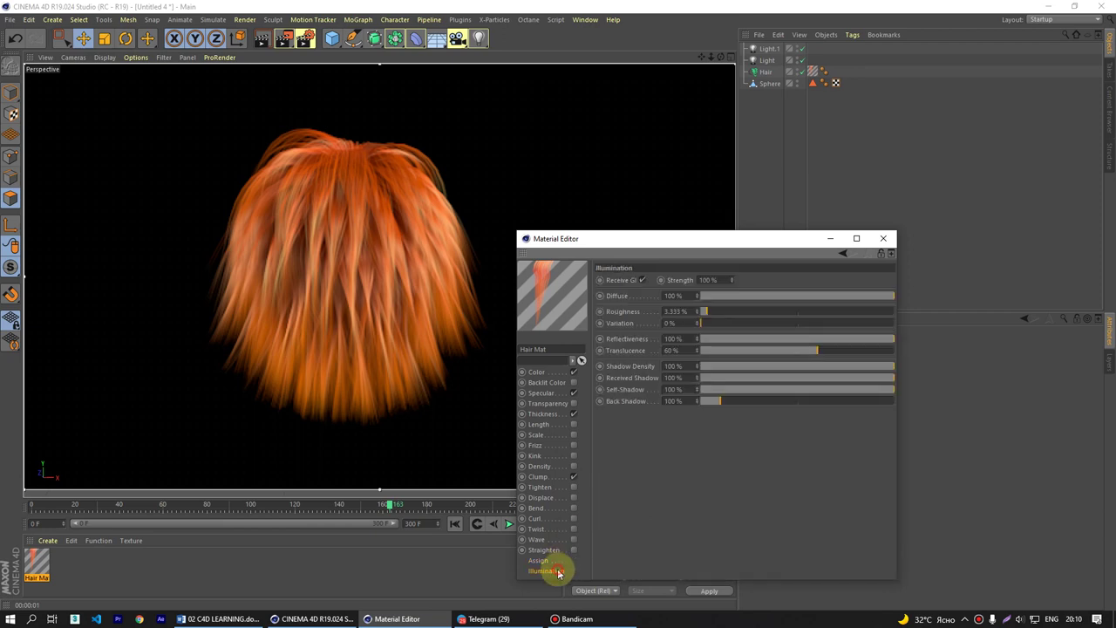
{"action": "left_click", "coordinate": [542, 561]}
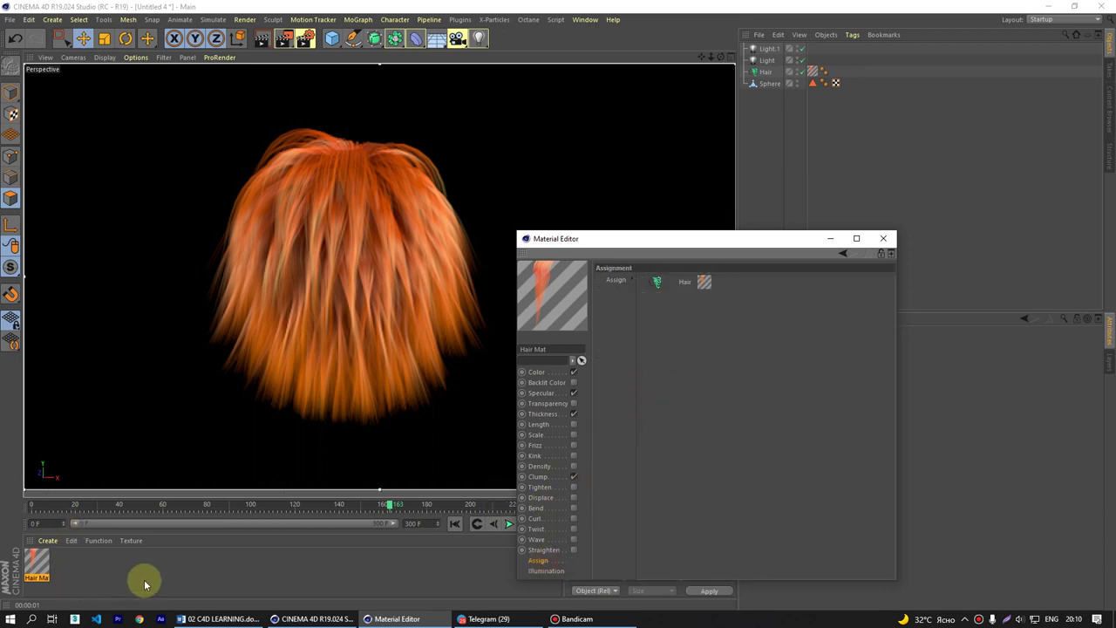
- Create a new material Mat, check its Assign tab, and delete it
{"action": "double_click", "coordinate": [79, 567]}
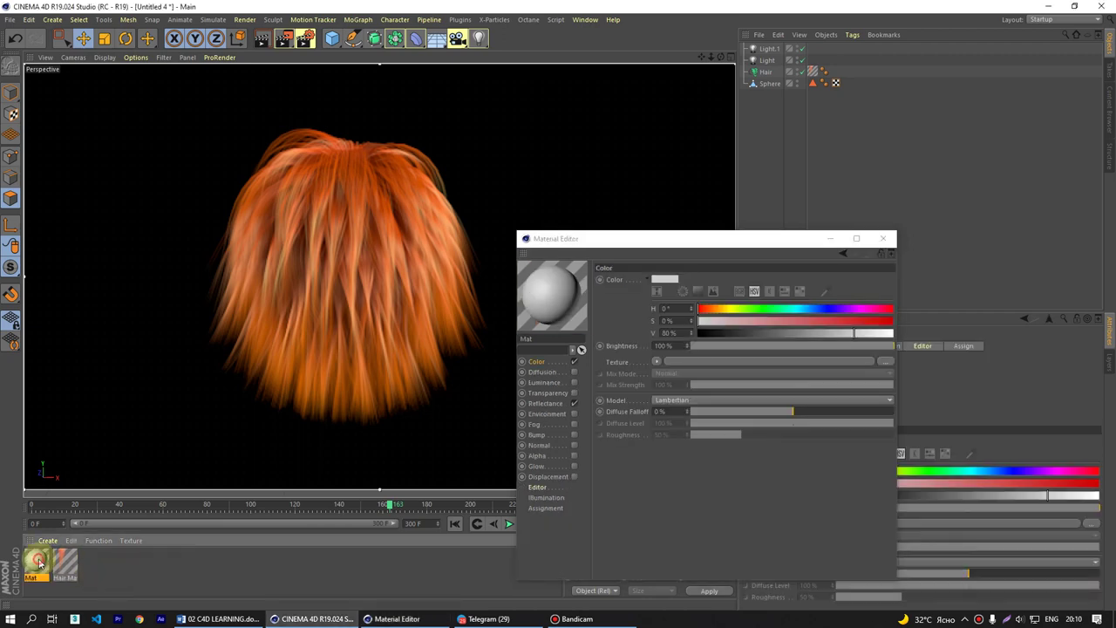
{"action": "left_click_drag", "start_coordinate": [689, 238], "coordinate": [334, 283]}
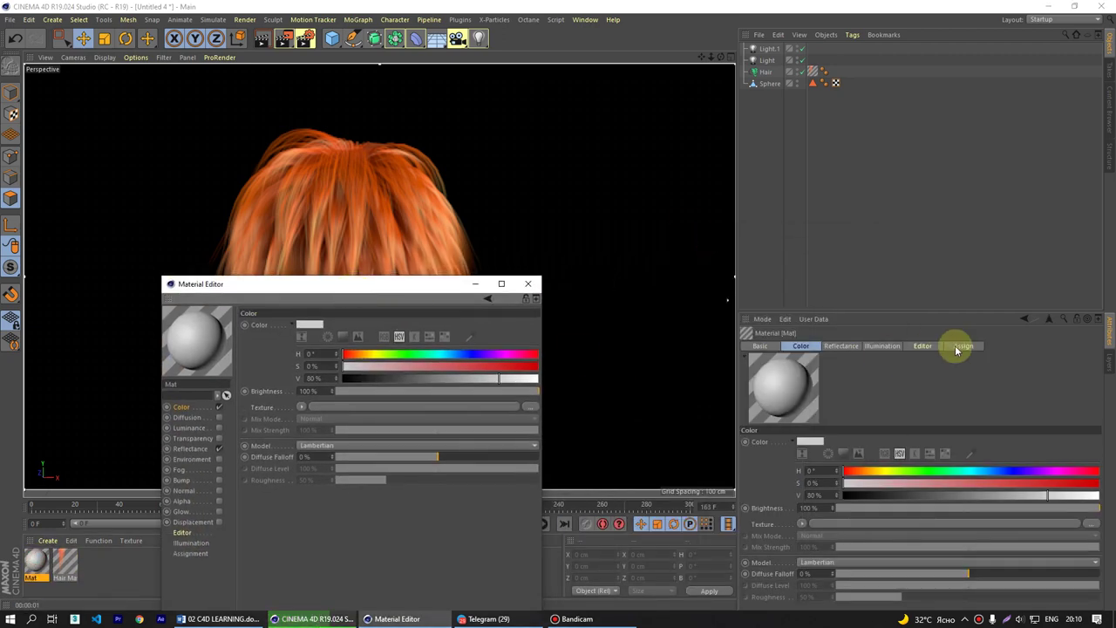
{"action": "left_click", "coordinate": [961, 346]}
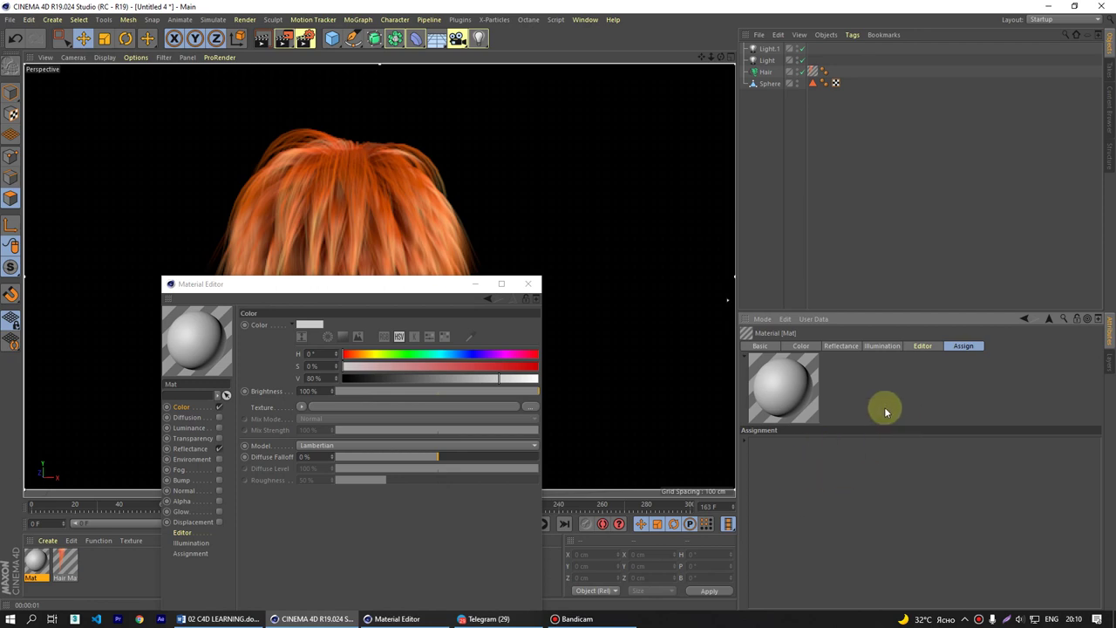
{"action": "left_click_drag", "start_coordinate": [307, 286], "coordinate": [473, 216]}
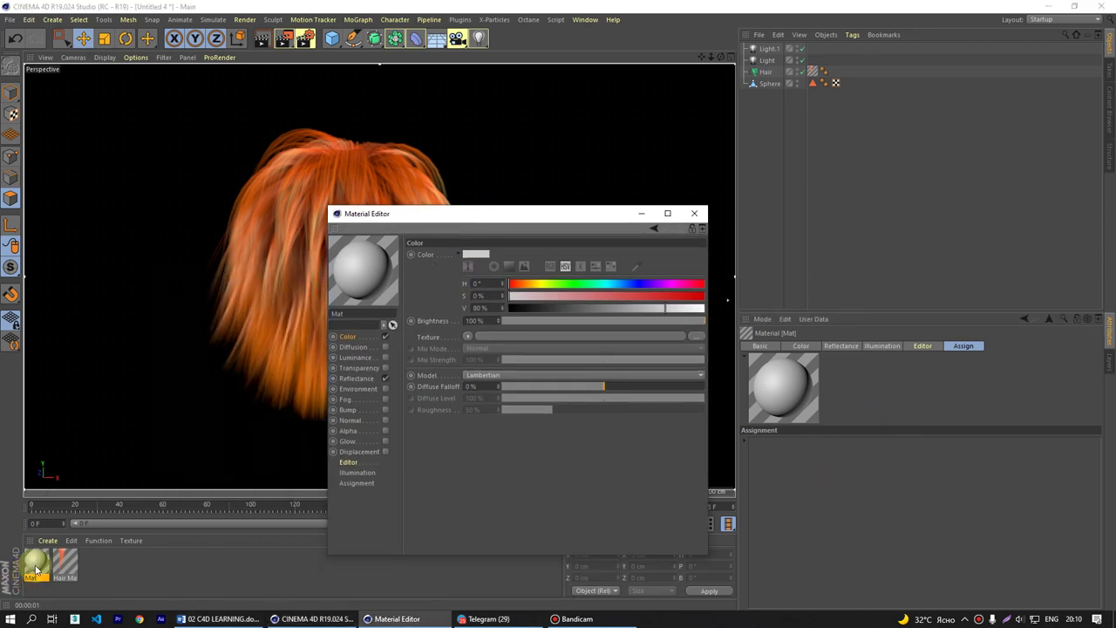
{"action": "key", "text": "Delete"}
- Reselect Hair Mat, view its assignment list, and close the Material Editor
{"action": "left_click", "coordinate": [60, 571]}
{"action": "left_click", "coordinate": [351, 535]}
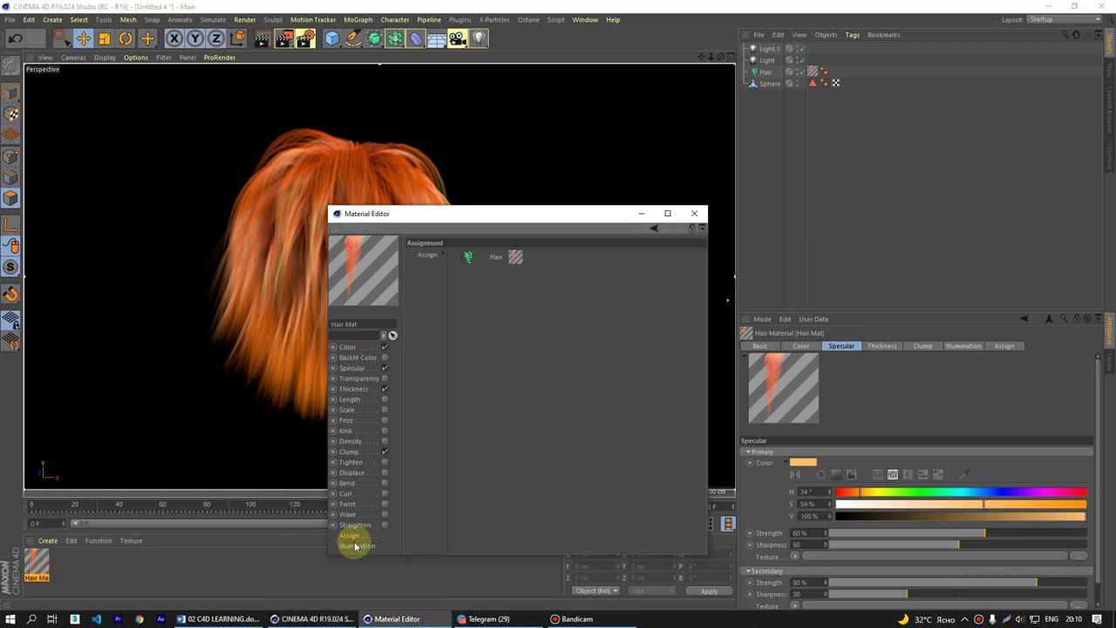
{"action": "left_click_drag", "start_coordinate": [598, 215], "coordinate": [442, 259]}
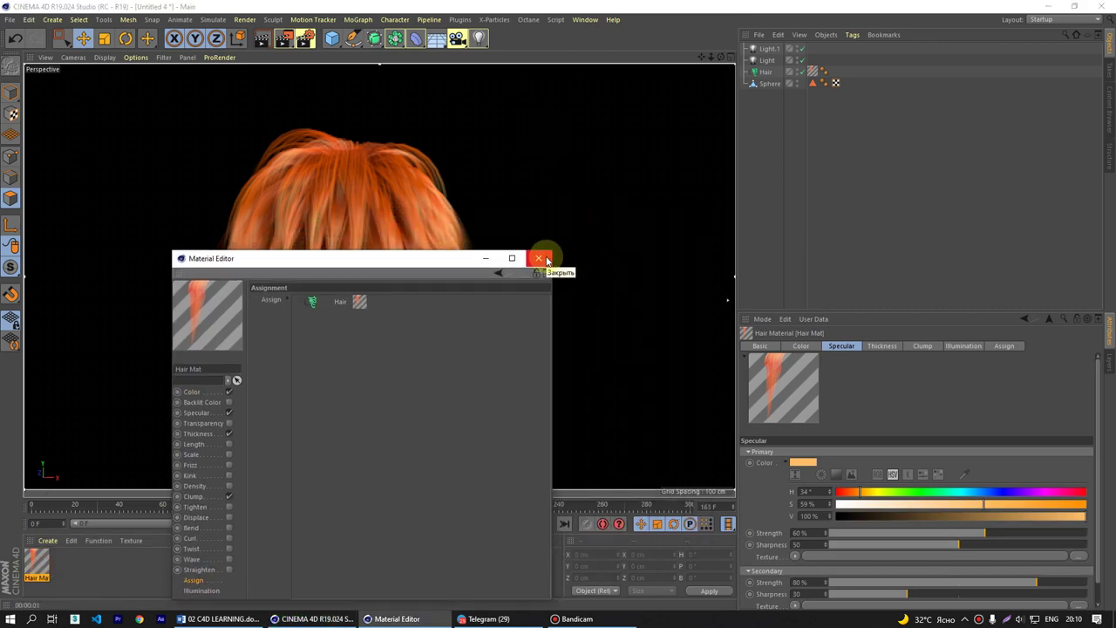
{"action": "left_click", "coordinate": [540, 259]}
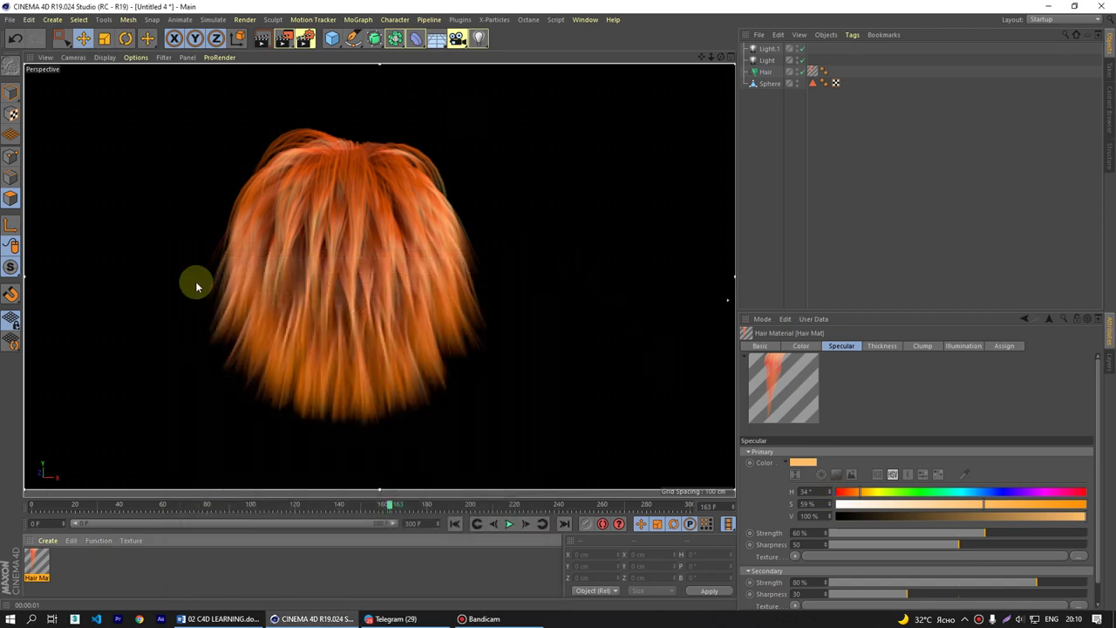
- Render the orange hair to the Picture Viewer at 1280x720, zoom in fullscreen, then close it
{"action": "left_click_drag", "start_coordinate": [284, 38], "coordinate": [337, 305]}
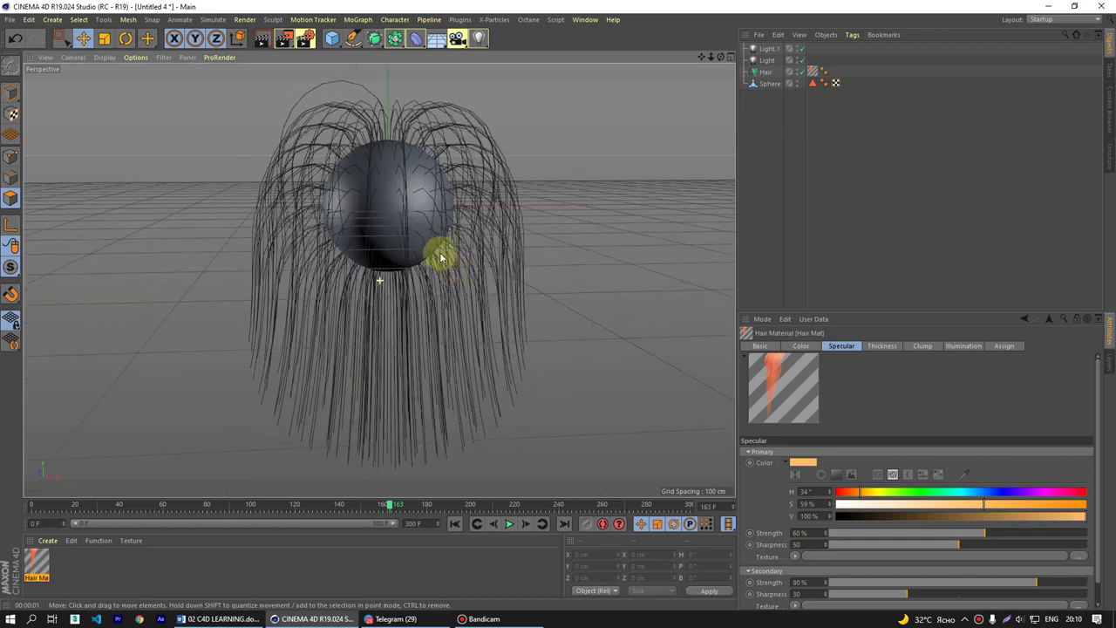
{"action": "left_click_drag", "start_coordinate": [441, 258], "coordinate": [446, 258], "text": "alt"}
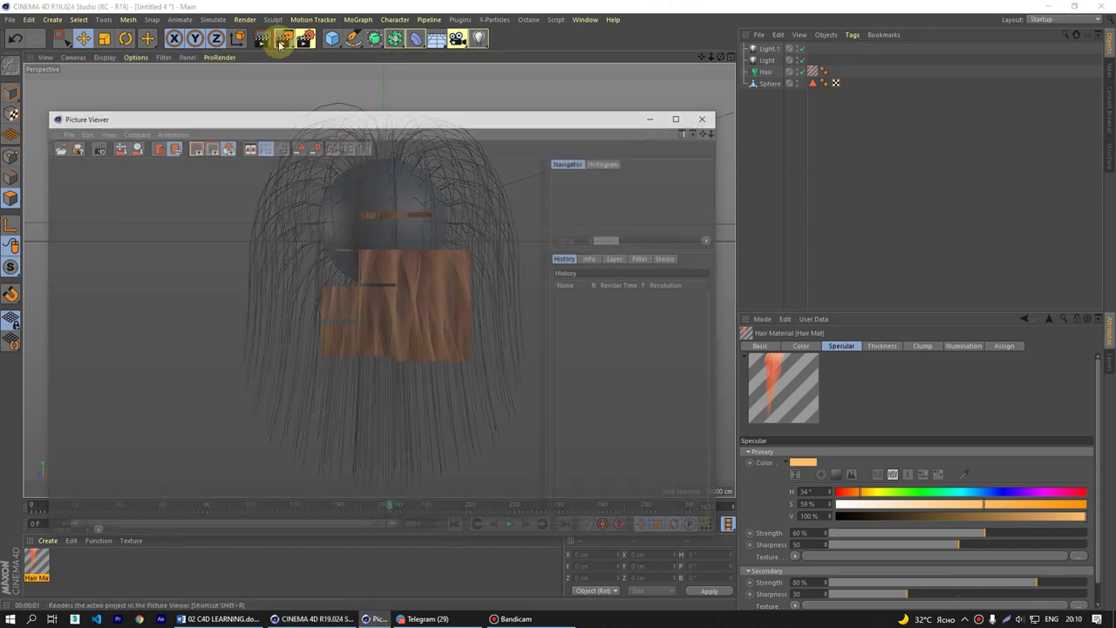
{"action": "left_click", "coordinate": [682, 115]}
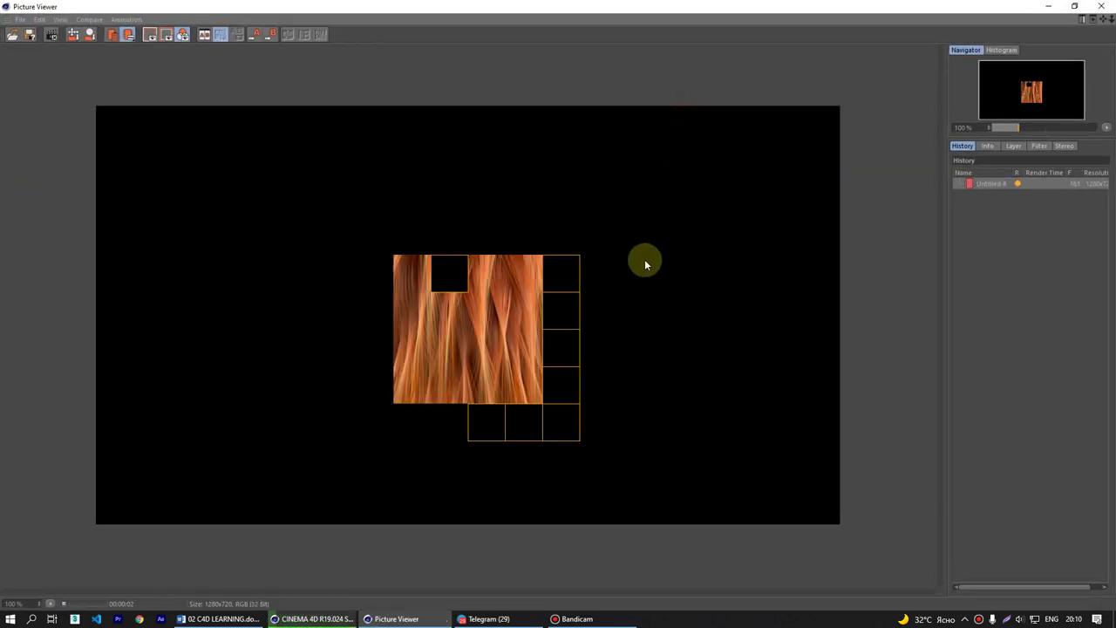
{"action": "scroll", "coordinate": [573, 259], "scroll_direction": "up", "scroll_amount": 3}
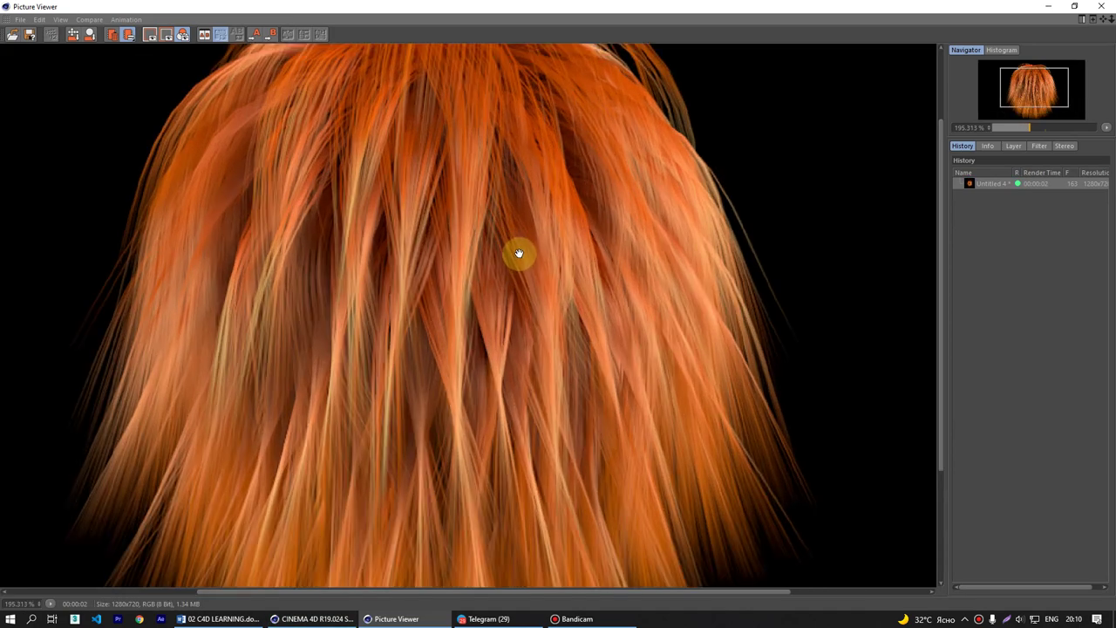
{"action": "scroll", "coordinate": [517, 254], "scroll_direction": "down", "scroll_amount": 3}
{"action": "scroll", "coordinate": [517, 255], "scroll_direction": "up", "scroll_amount": 3}
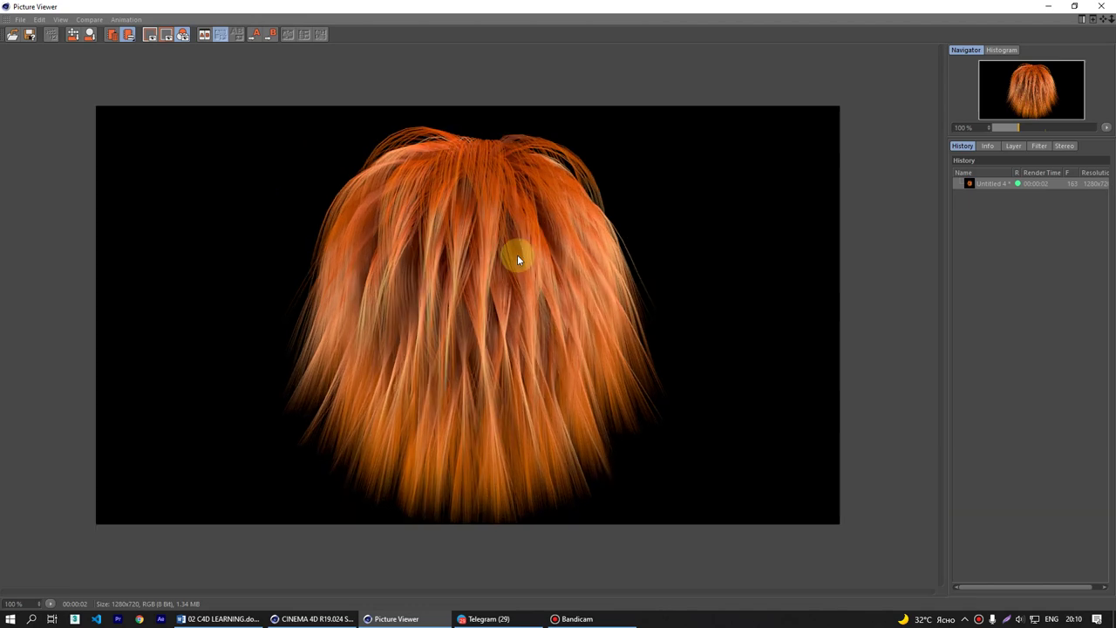
{"action": "left_click", "coordinate": [1101, 6]}
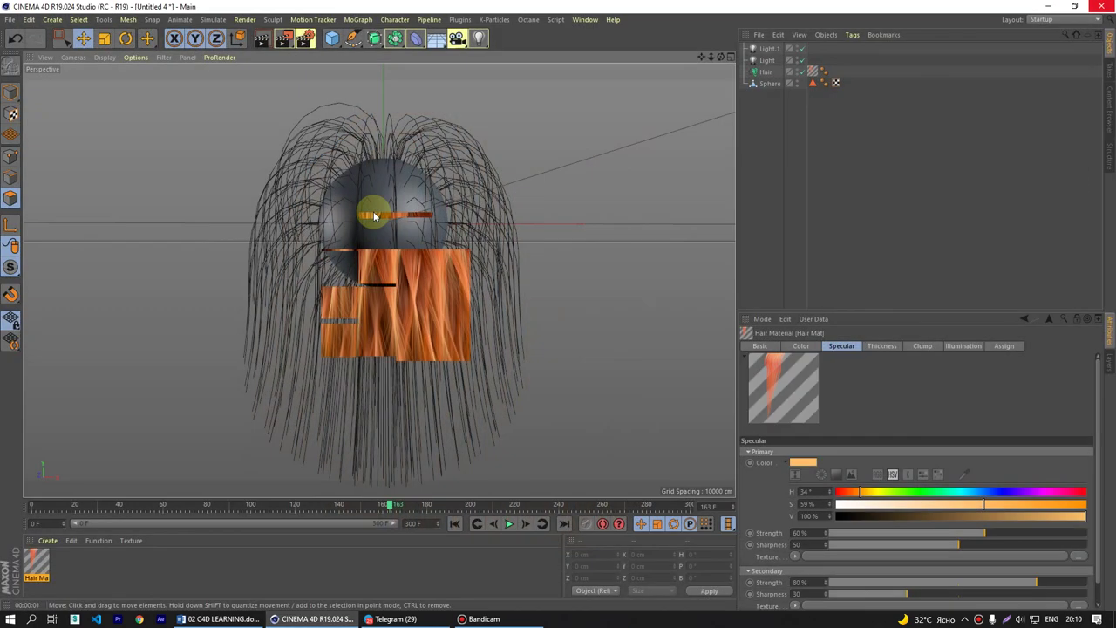
- Open the Hair object's Guides tab and switch the viewport to Gouraud Shading (Lines)
{"action": "left_click_drag", "start_coordinate": [373, 215], "coordinate": [328, 259], "text": "alt"}
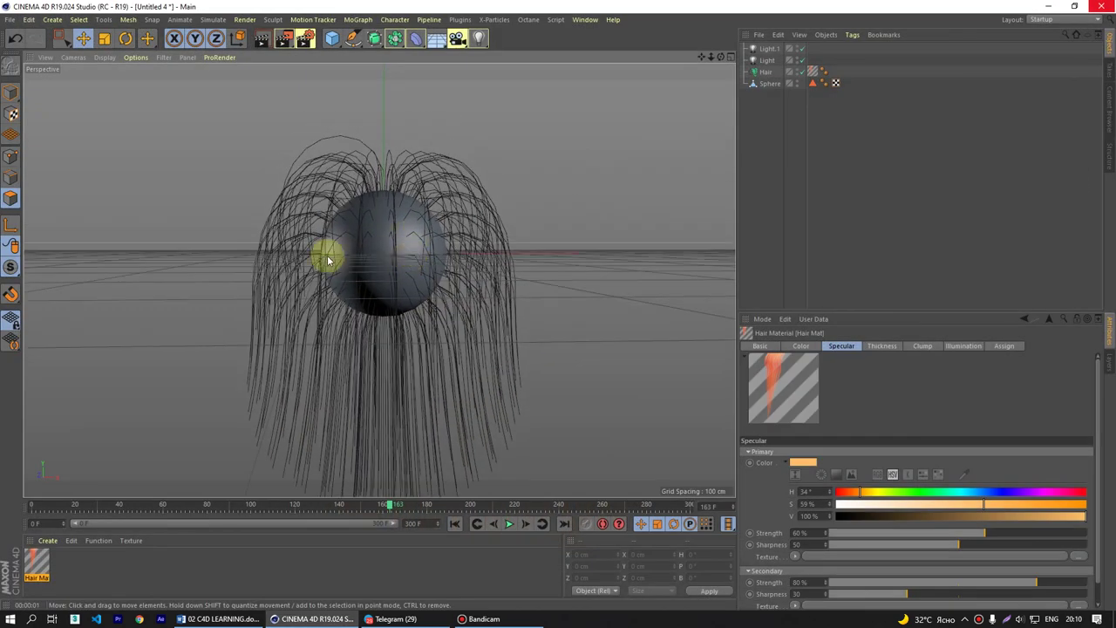
{"action": "left_click", "coordinate": [761, 75]}
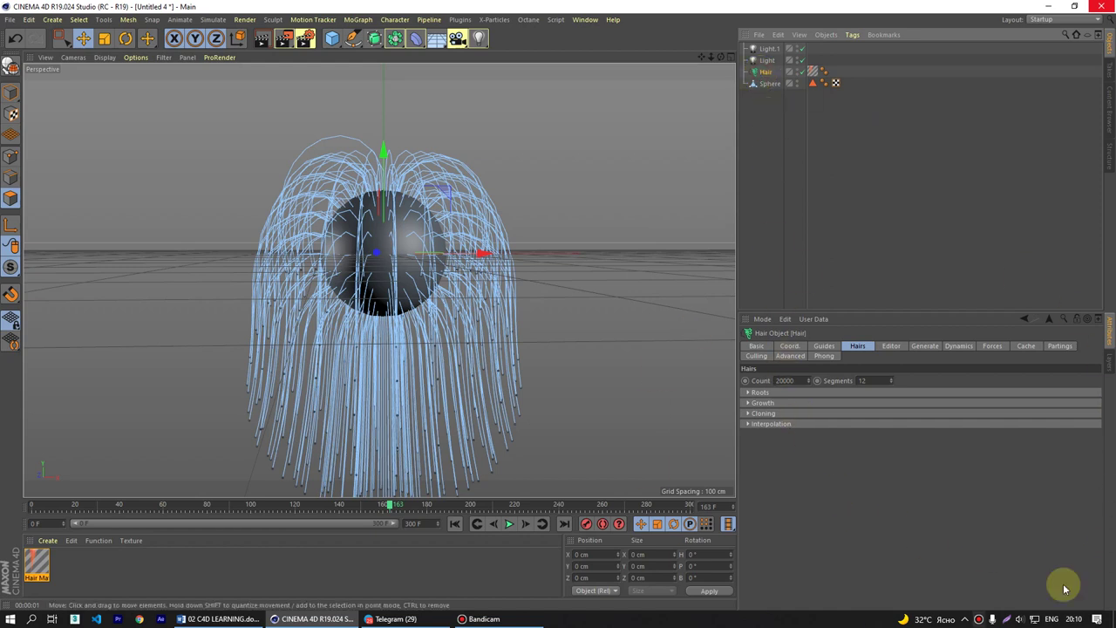
{"action": "left_click", "coordinate": [756, 345]}
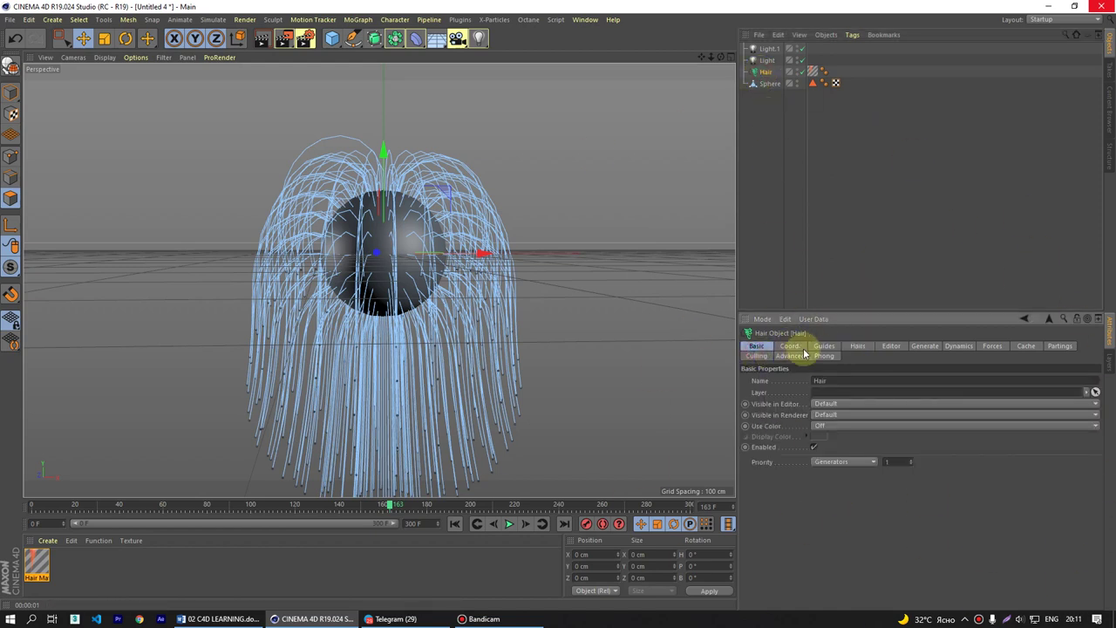
{"action": "left_click", "coordinate": [793, 347]}
{"action": "left_click", "coordinate": [825, 347]}
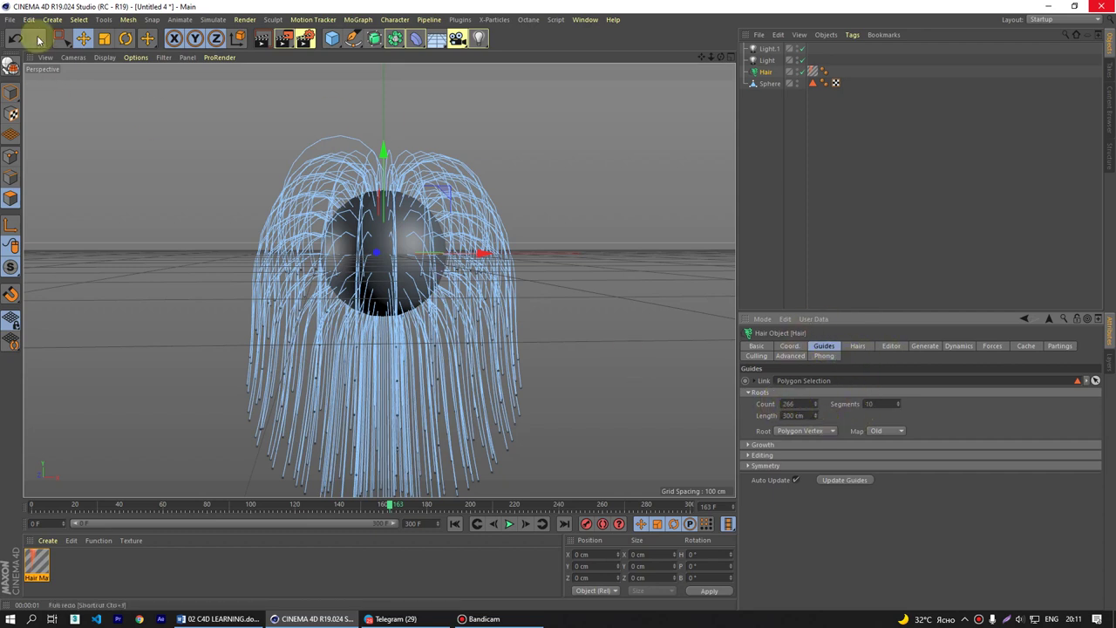
{"action": "left_click", "coordinate": [105, 57]}
{"action": "left_click", "coordinate": [118, 88]}
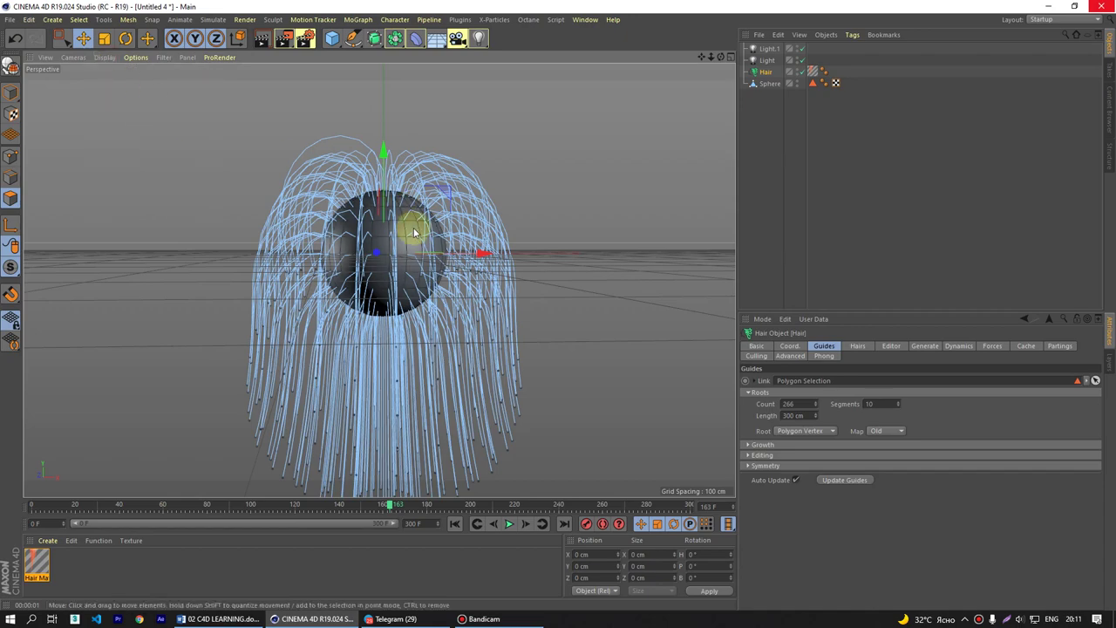
- Lower the guide Count to 178, then restore it to 266
{"action": "scroll", "coordinate": [410, 223], "scroll_direction": "up", "scroll_amount": 5}
{"action": "scroll", "coordinate": [384, 251], "scroll_direction": "up", "scroll_amount": 2}
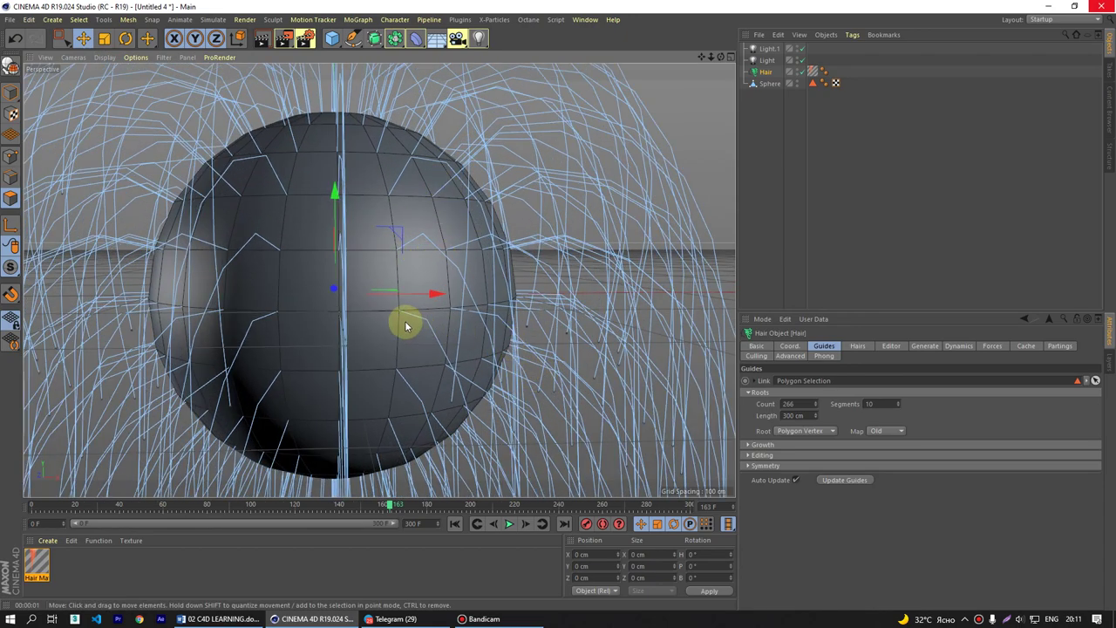
{"action": "scroll", "coordinate": [493, 219], "scroll_direction": "down", "scroll_amount": 6}
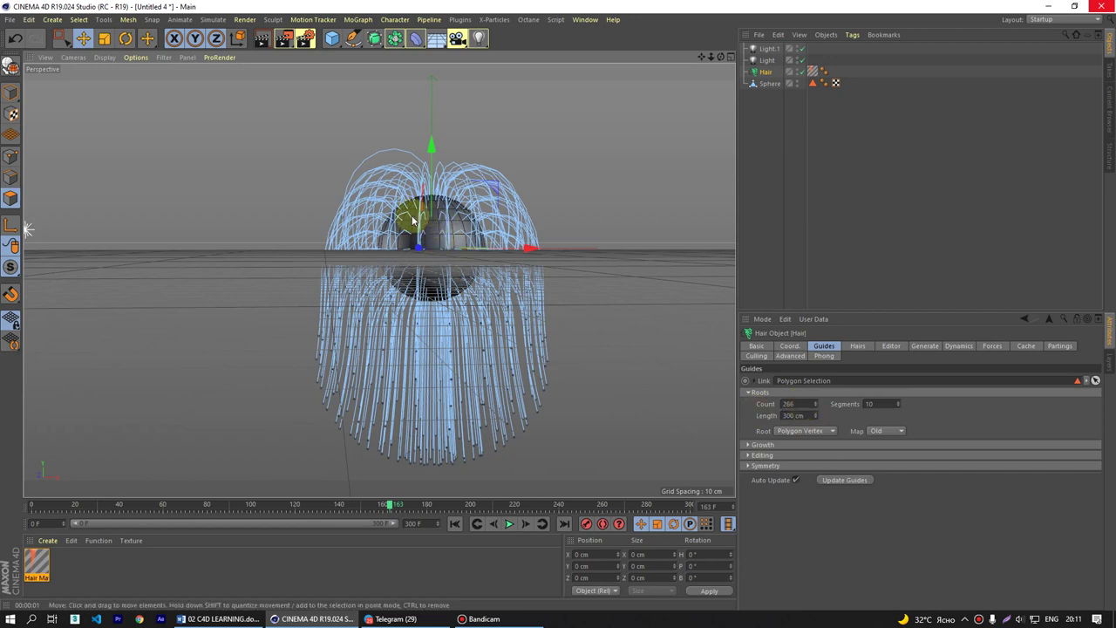
{"action": "scroll", "coordinate": [441, 228], "scroll_direction": "up", "scroll_amount": 6}
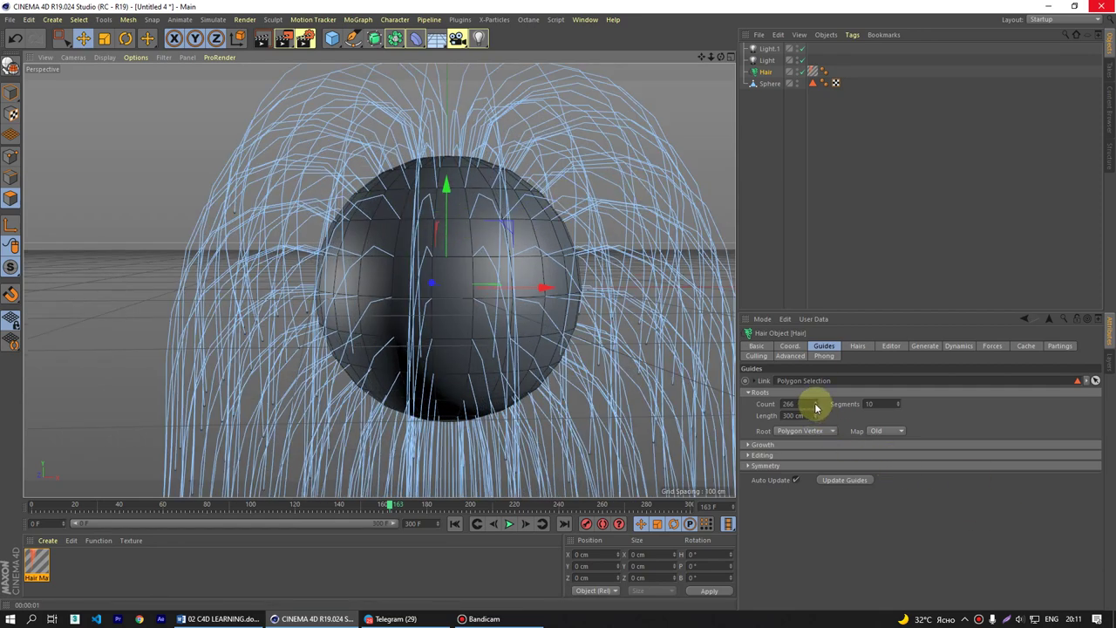
{"action": "left_click_drag", "start_coordinate": [817, 406], "coordinate": [817, 428]}
{"action": "scroll", "coordinate": [524, 291], "scroll_direction": "down", "scroll_amount": 3}
{"action": "left_click_drag", "start_coordinate": [523, 292], "coordinate": [523, 261], "text": "alt"}
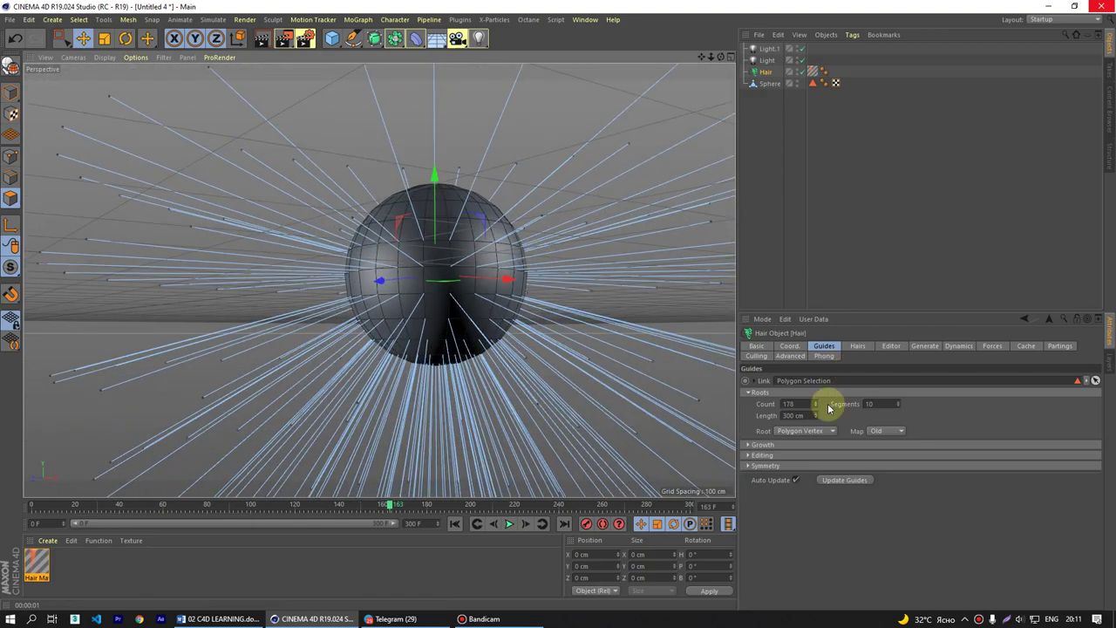
{"action": "left_click_drag", "start_coordinate": [815, 410], "coordinate": [814, 389]}
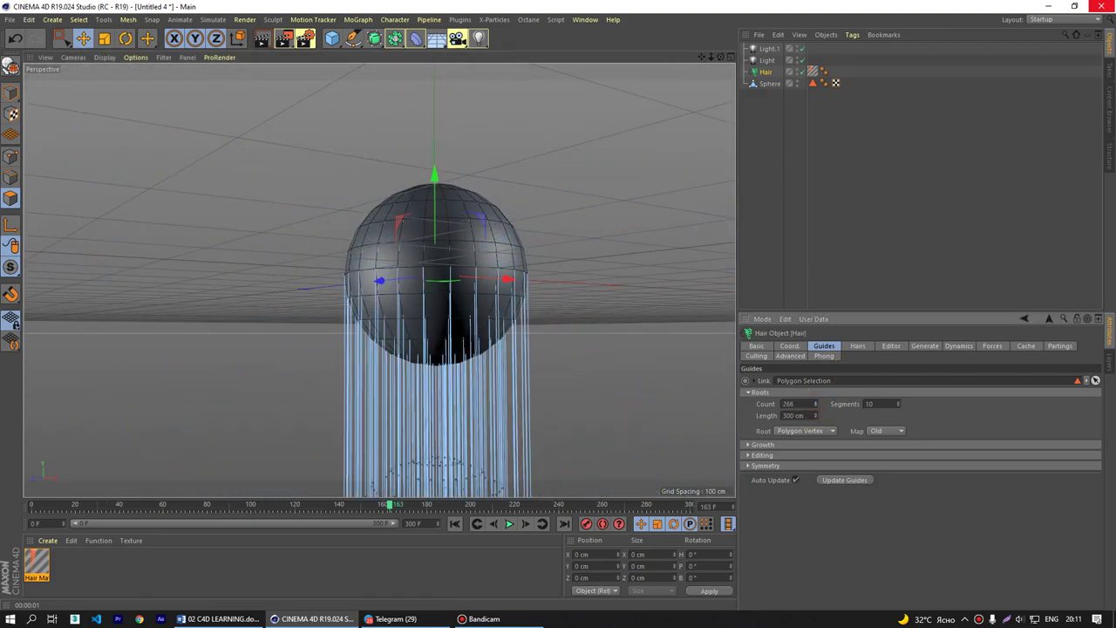
- Rewind to frame 0, briefly play the hair animation, then rewind to frame 0 again
{"action": "left_click", "coordinate": [455, 523]}
{"action": "left_click", "coordinate": [509, 523]}
{"action": "left_click", "coordinate": [509, 523]}
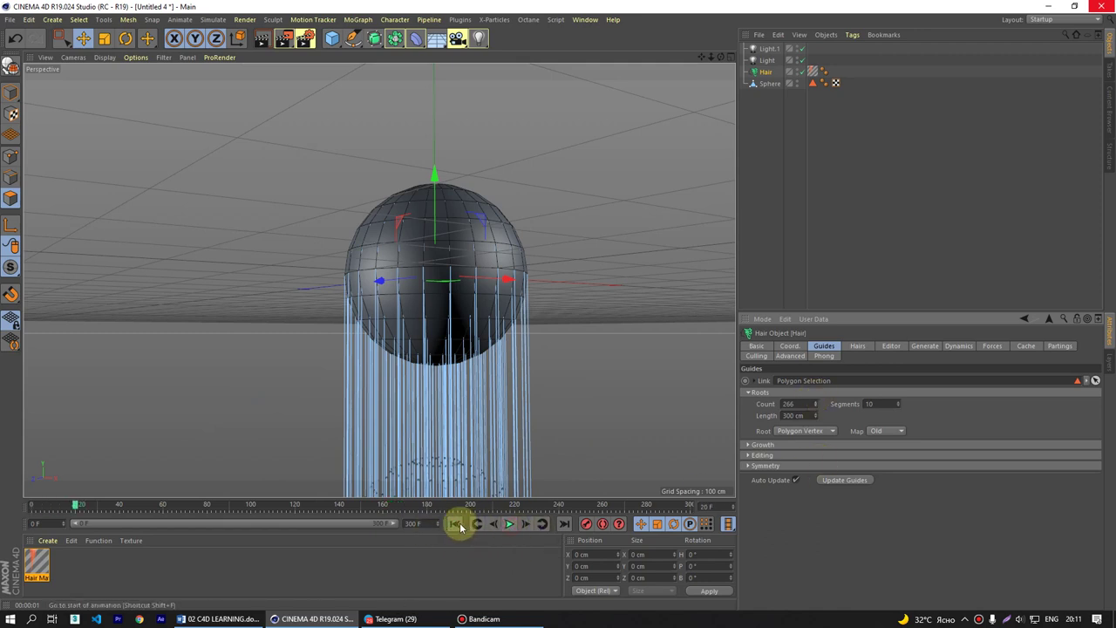
{"action": "left_click", "coordinate": [455, 523]}
{"action": "scroll", "coordinate": [523, 401], "scroll_direction": "down", "scroll_amount": 3}
{"action": "mouse_move", "coordinate": [509, 369]}
{"action": "left_mouse_down", "text": "alt"}
{"action": "mouse_move", "coordinate": [494, 315]}
{"action": "mouse_move", "coordinate": [498, 387]}
{"action": "left_mouse_up", "text": "alt"}
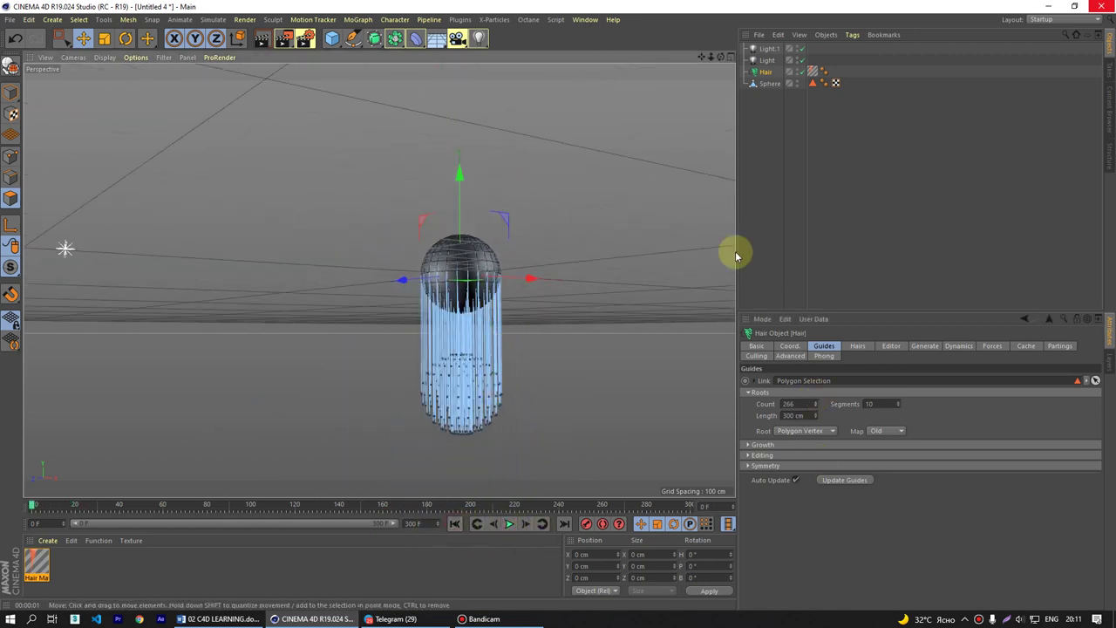
- Delete the old Hair object, add a new Hair to the Sphere, and apply the hair material
{"action": "key", "text": "Delete"}
{"action": "left_click", "coordinate": [770, 72]}
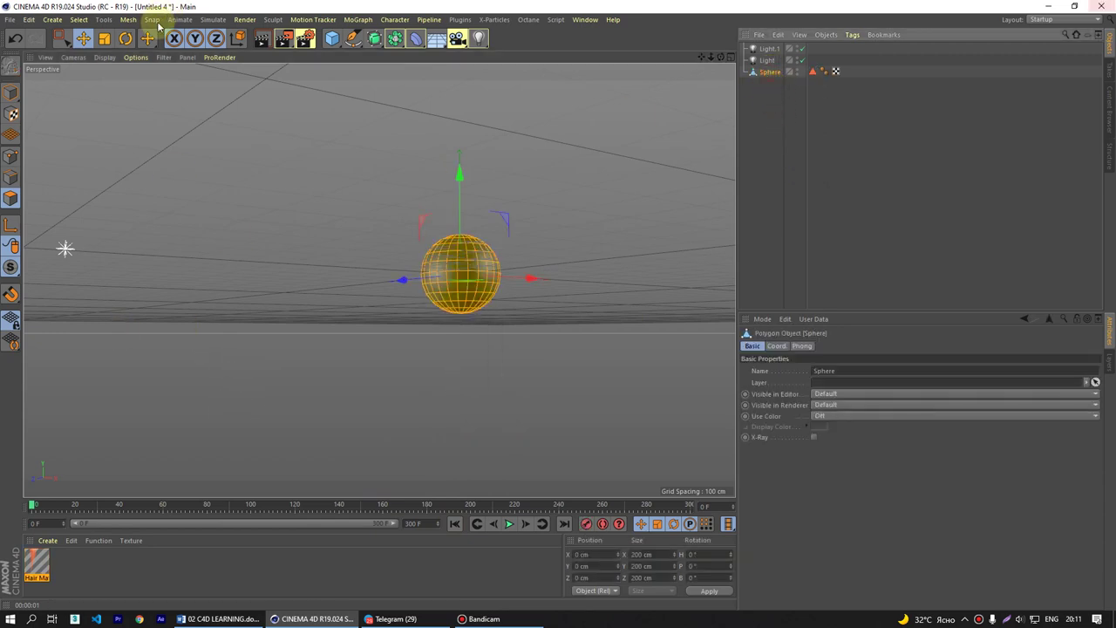
{"action": "left_click", "coordinate": [213, 19]}
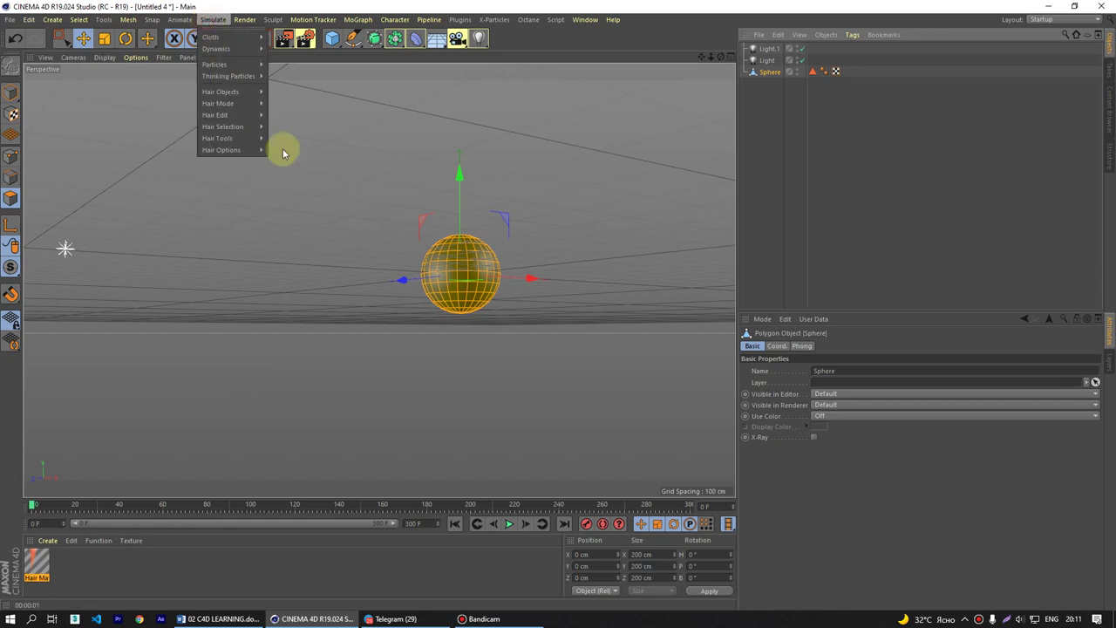
{"action": "mouse_move", "coordinate": [242, 91]}
{"action": "left_click", "coordinate": [296, 96]}
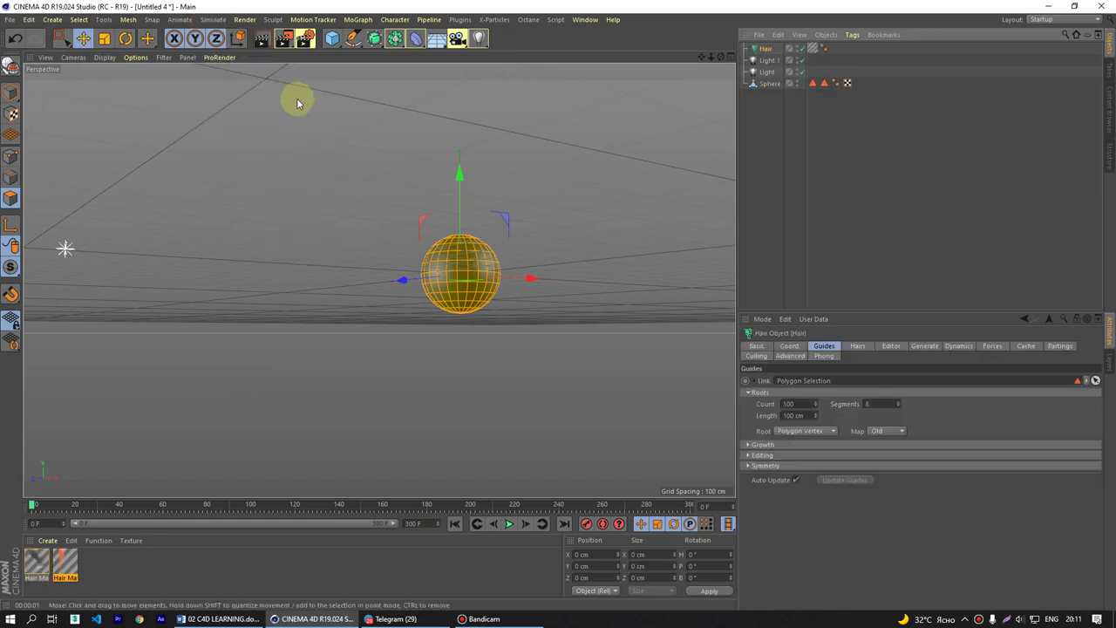
{"action": "left_click_drag", "start_coordinate": [490, 270], "coordinate": [453, 366], "text": "alt"}
{"action": "left_click_drag", "start_coordinate": [75, 561], "coordinate": [815, 51]}
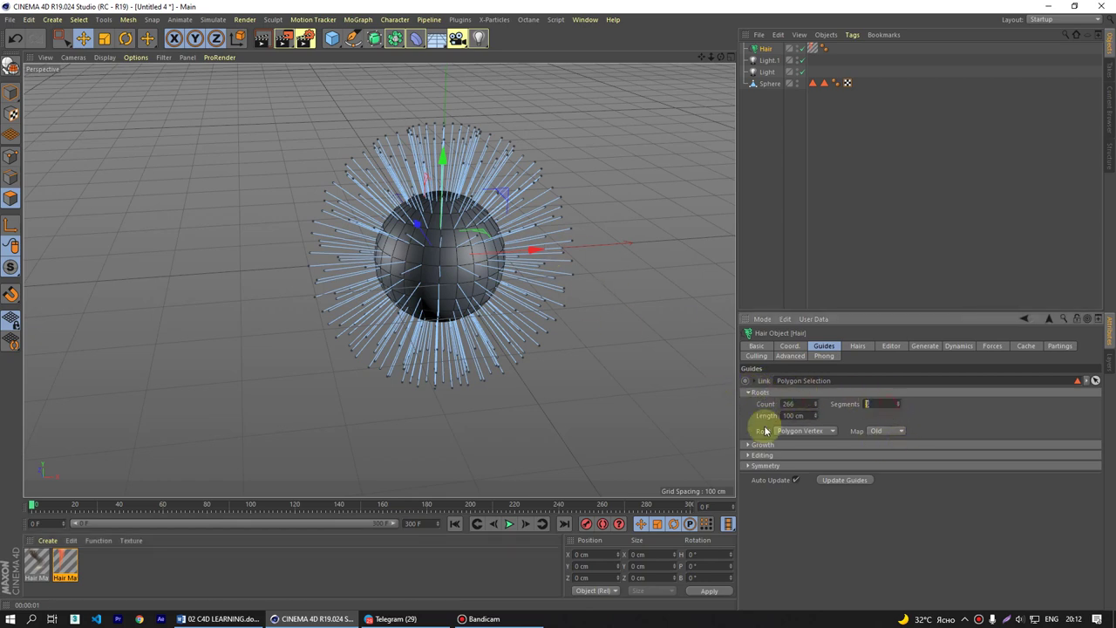
- Set the guide Length to 300 cm and run the simulation, pausing at frame 162
{"action": "left_click", "coordinate": [801, 415]}
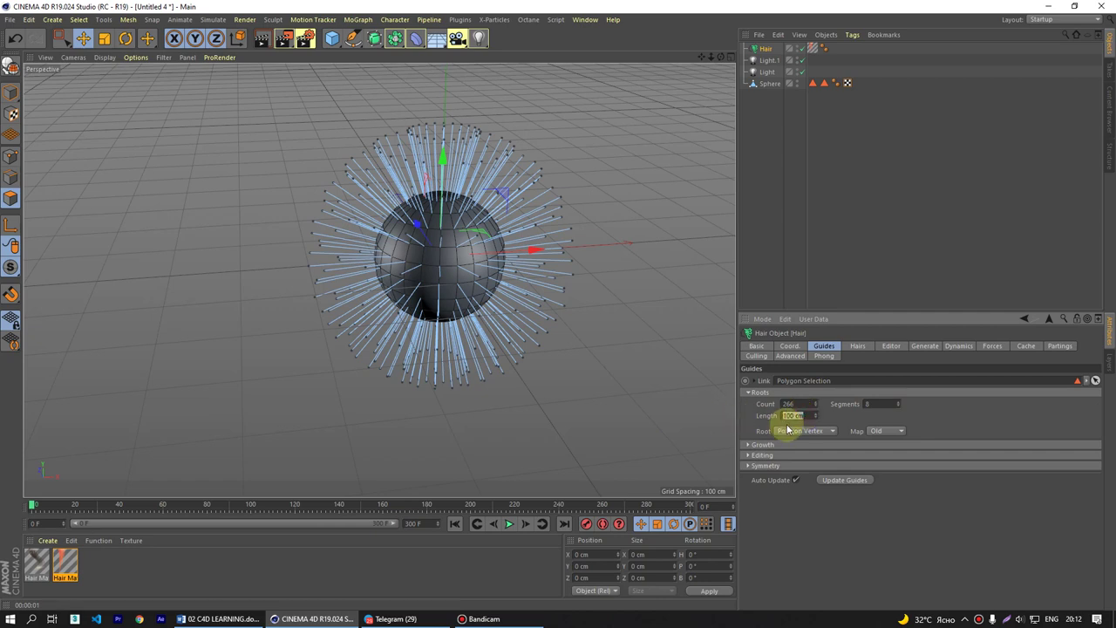
{"action": "left_click", "coordinate": [876, 404]}
{"action": "left_click", "coordinate": [801, 415]}
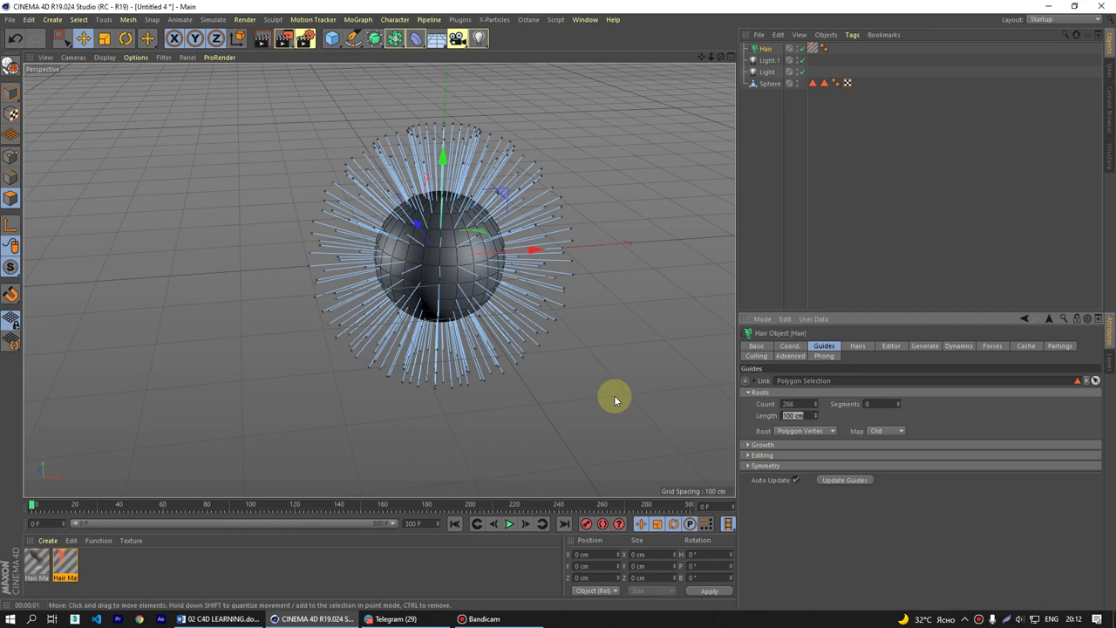
{"action": "type", "text": "300"}
{"action": "key", "text": "Return"}
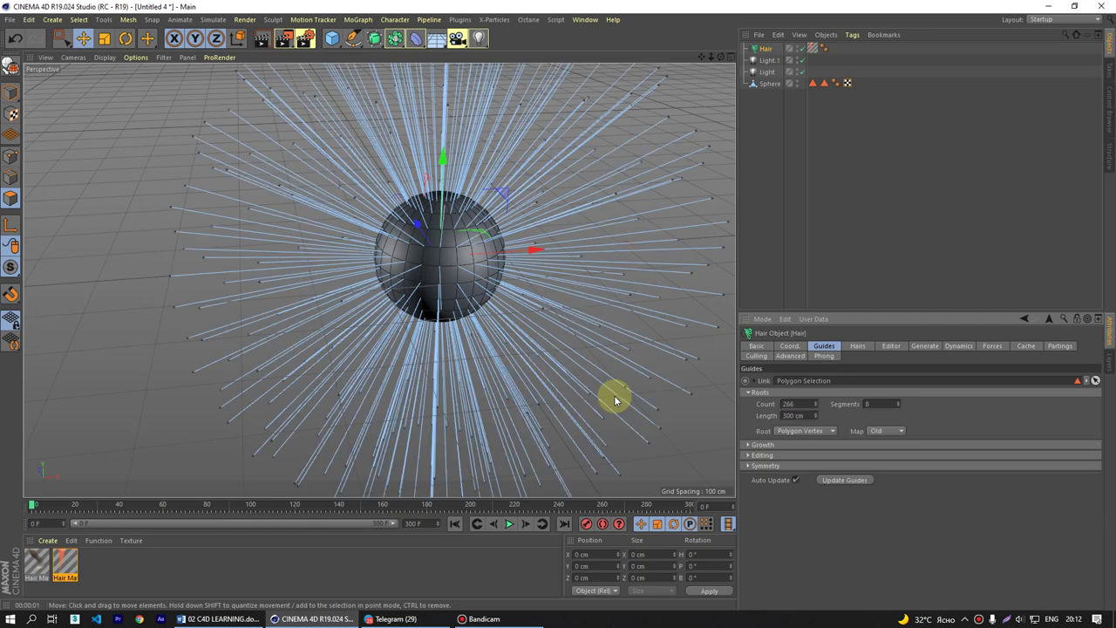
{"action": "left_click", "coordinate": [509, 523]}
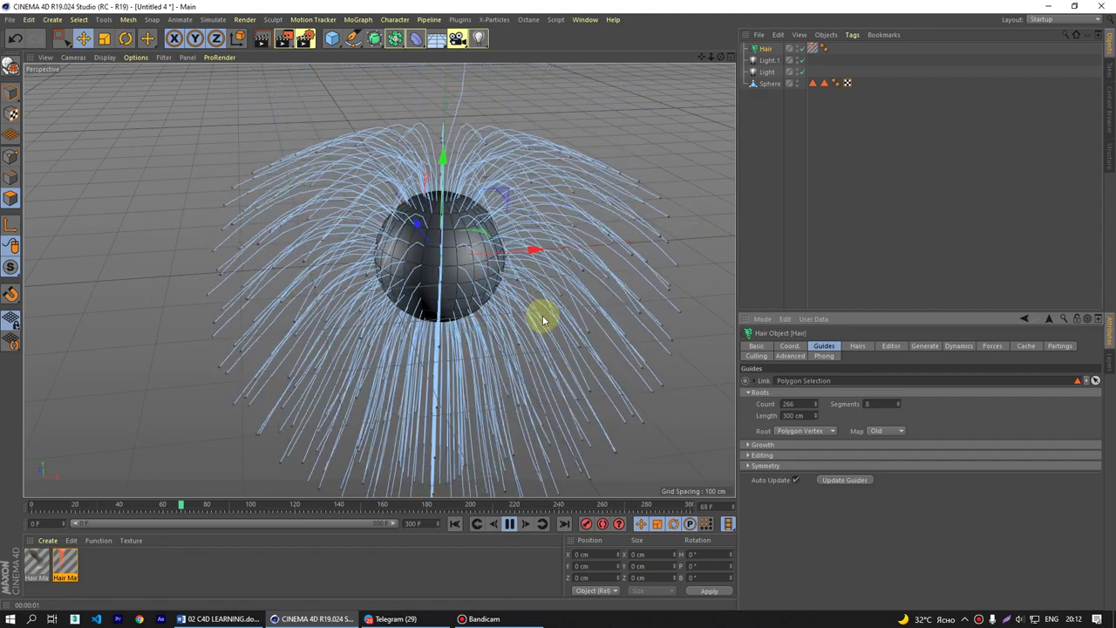
{"action": "left_click", "coordinate": [511, 525]}
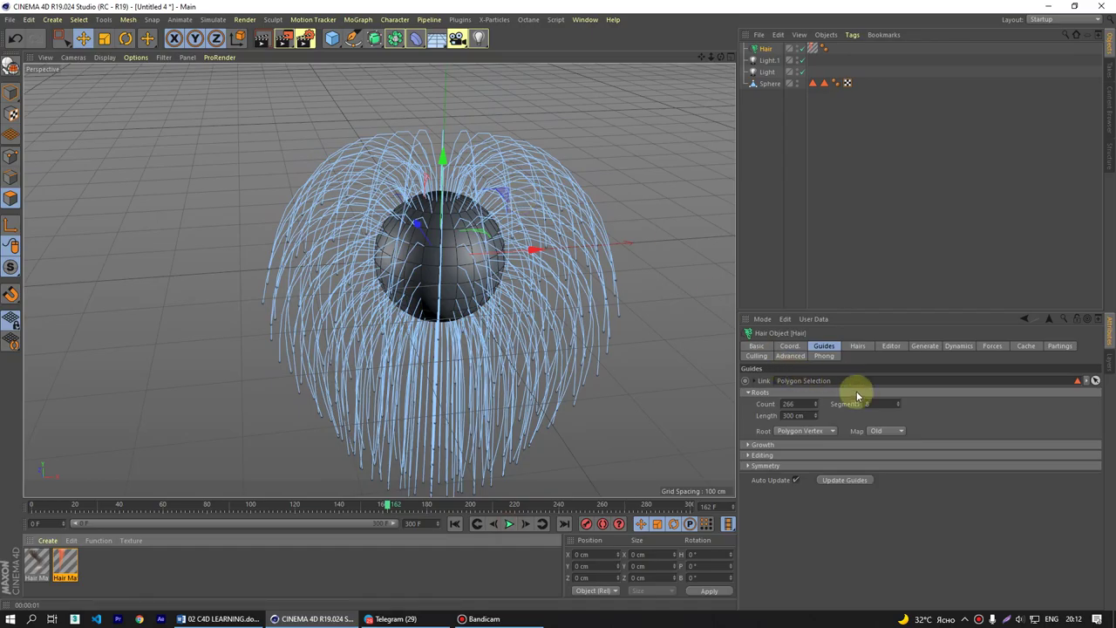
- Try 3 guide segments and replay the simulation up to frame 213
{"action": "scroll", "coordinate": [489, 162], "scroll_direction": "up", "scroll_amount": 3}
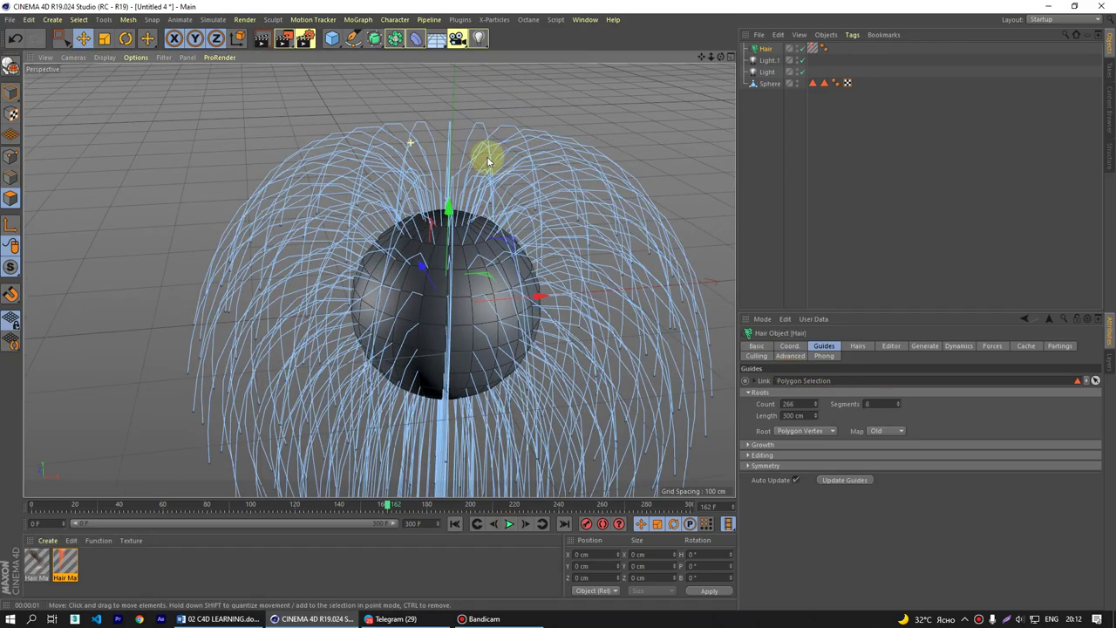
{"action": "left_click_drag", "start_coordinate": [488, 162], "coordinate": [337, 154], "text": "alt"}
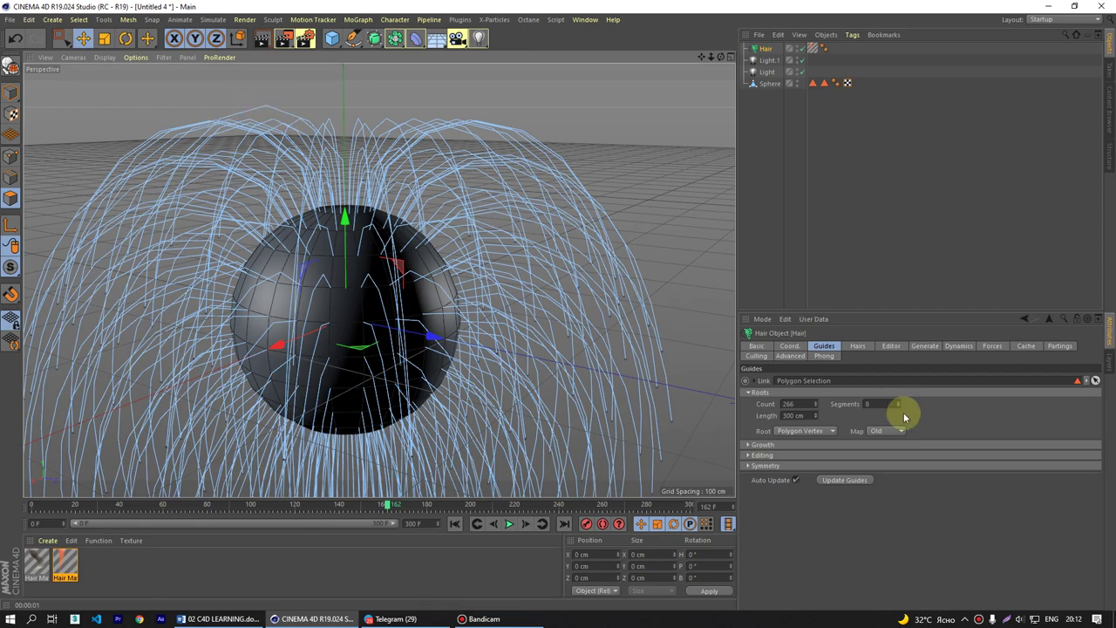
{"action": "double_click", "coordinate": [876, 404]}
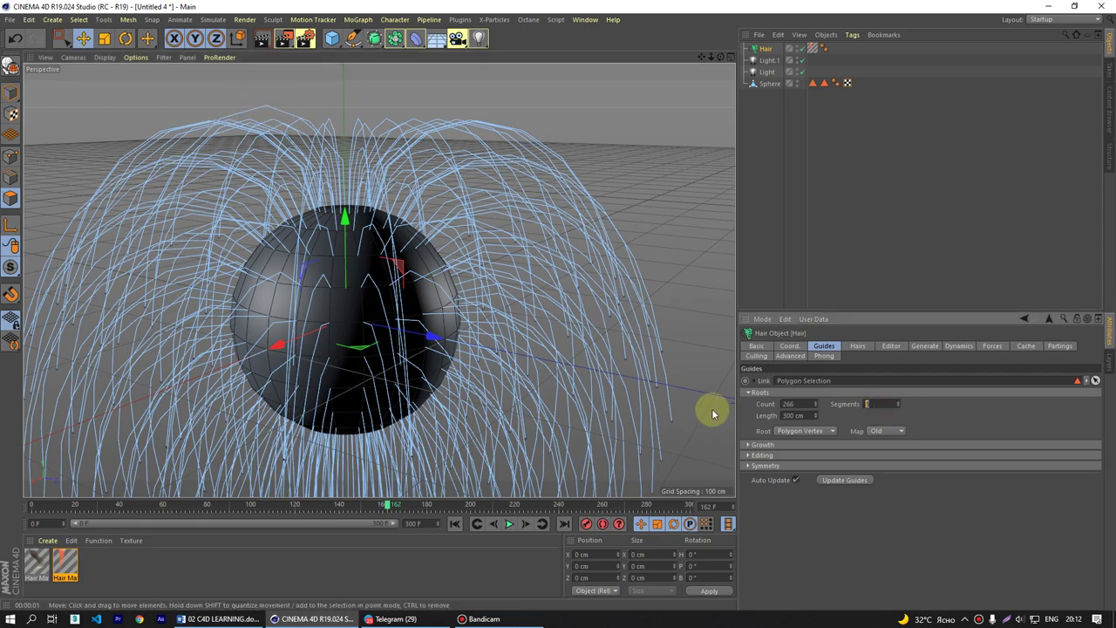
{"action": "type", "text": "3"}
{"action": "key", "text": "Return"}
{"action": "right_click_drag", "start_coordinate": [713, 406], "coordinate": [568, 267], "text": "alt"}
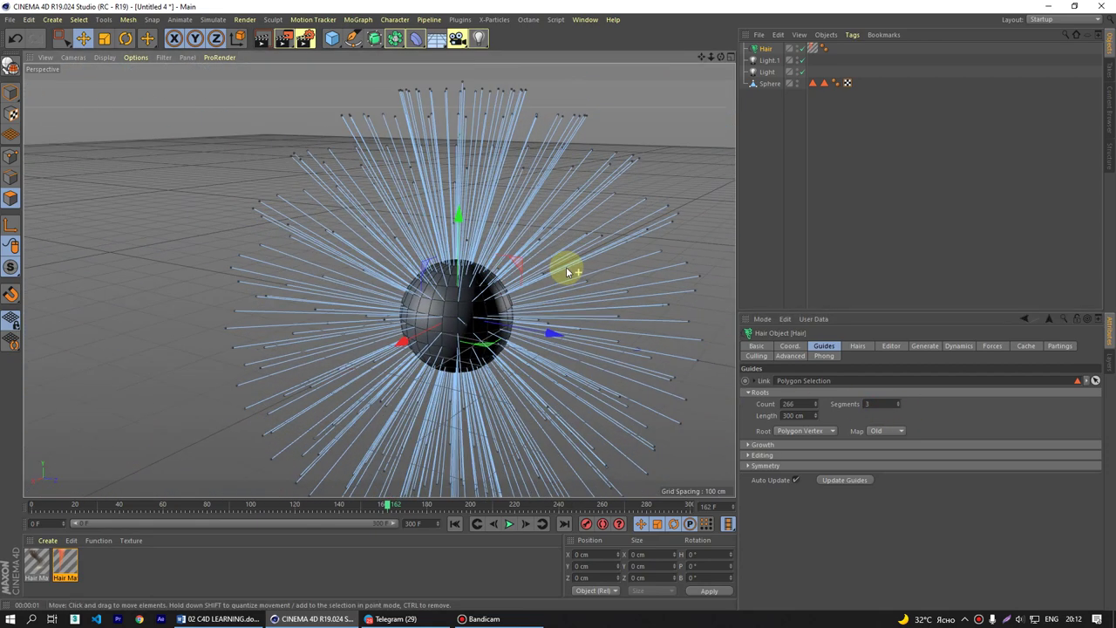
{"action": "left_click", "coordinate": [510, 524]}
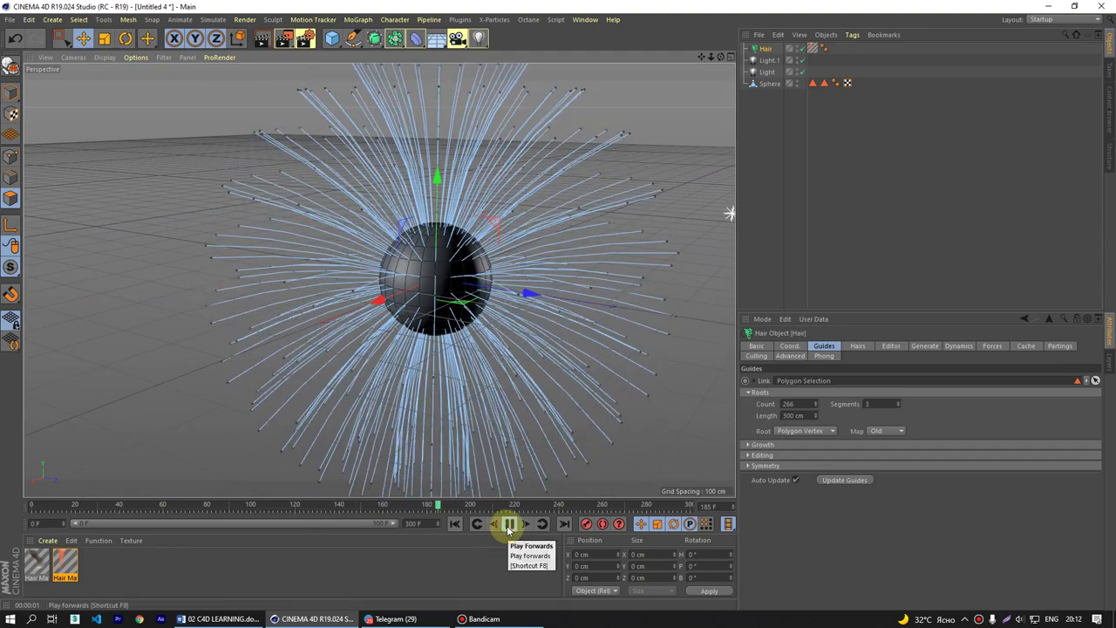
{"action": "left_click", "coordinate": [510, 524]}
{"action": "left_click_drag", "start_coordinate": [553, 411], "coordinate": [578, 334], "text": "alt"}
- Set guide Segments to 12, rewind, and replay until the hair drapes around the sphere
{"action": "left_click", "coordinate": [863, 404]}
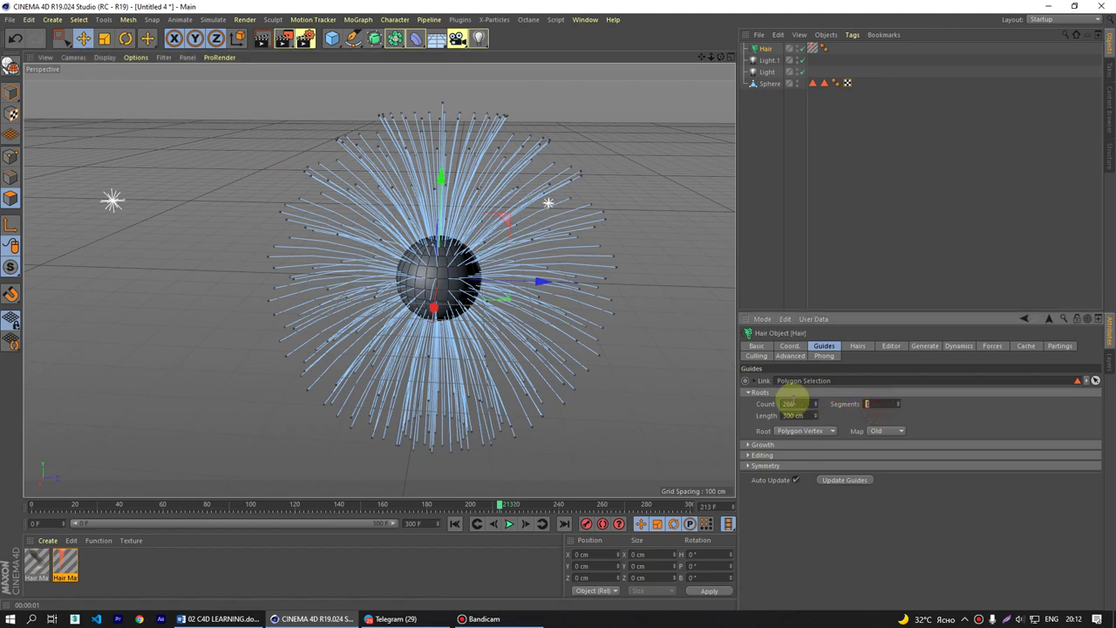
{"action": "type", "text": "12"}
{"action": "key", "text": "Return"}
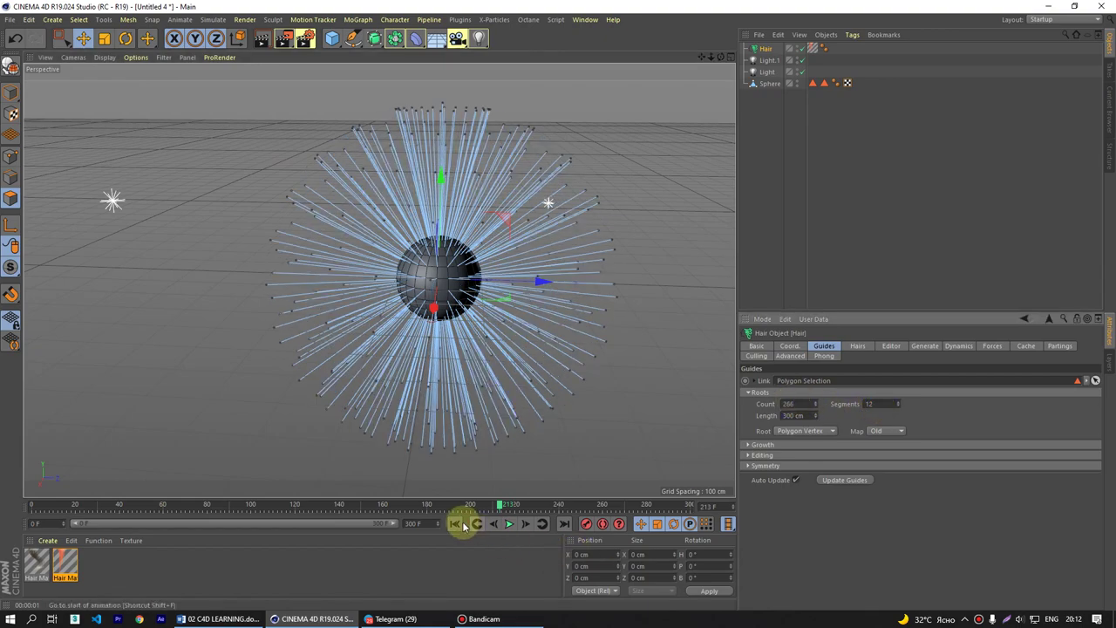
{"action": "left_click", "coordinate": [454, 523]}
{"action": "left_click", "coordinate": [510, 524]}
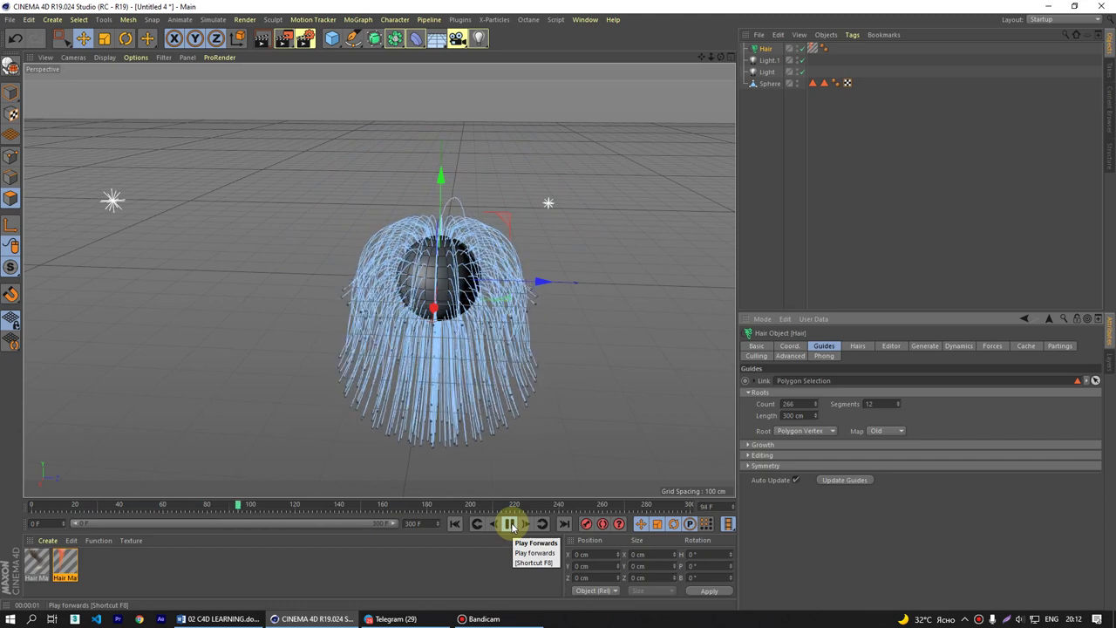
{"action": "left_click", "coordinate": [510, 524]}
- Expand and collapse the guide Growth, Editing and Symmetry option groups
{"action": "scroll", "coordinate": [417, 287], "scroll_direction": "up", "scroll_amount": 4}
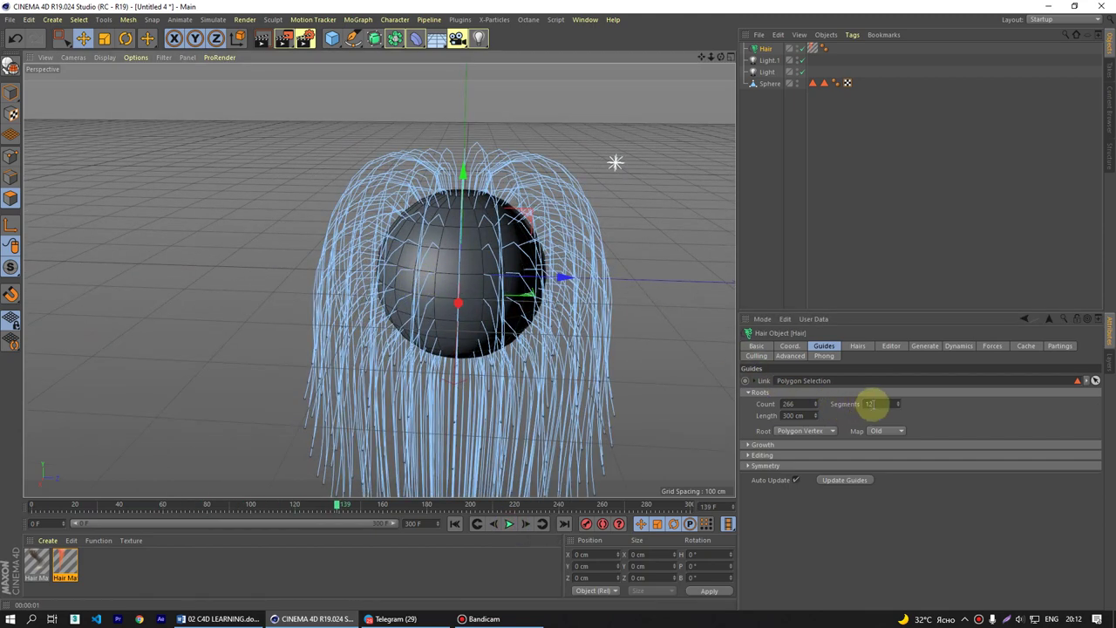
{"action": "left_click", "coordinate": [747, 445]}
{"action": "left_click", "coordinate": [746, 445]}
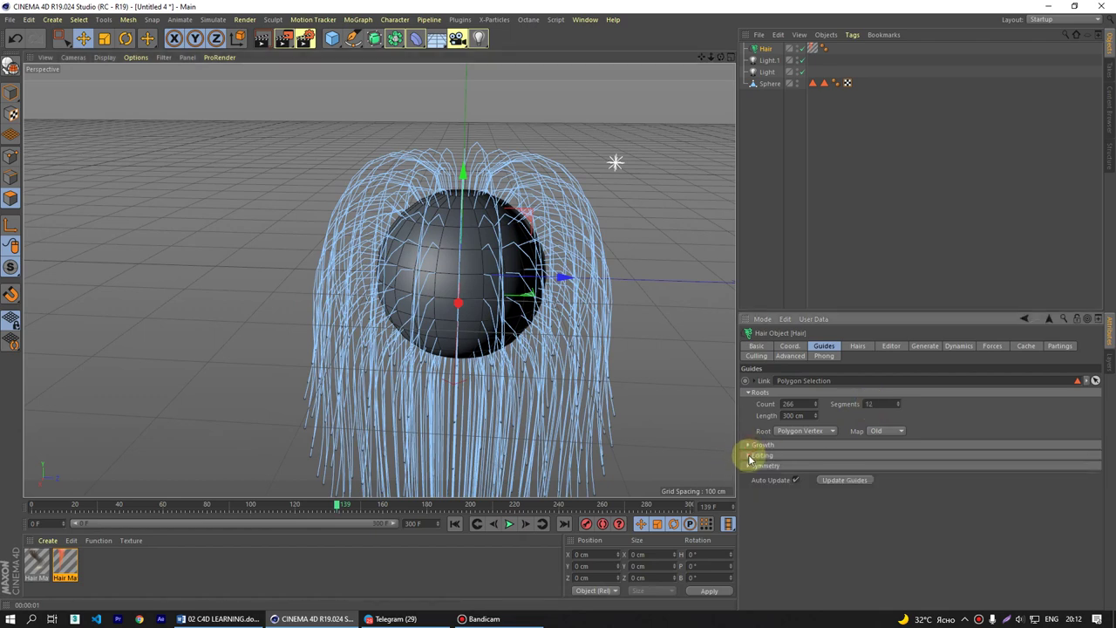
{"action": "left_click", "coordinate": [750, 456]}
{"action": "left_click", "coordinate": [750, 456]}
{"action": "left_click", "coordinate": [747, 466]}
{"action": "left_click", "coordinate": [747, 466]}
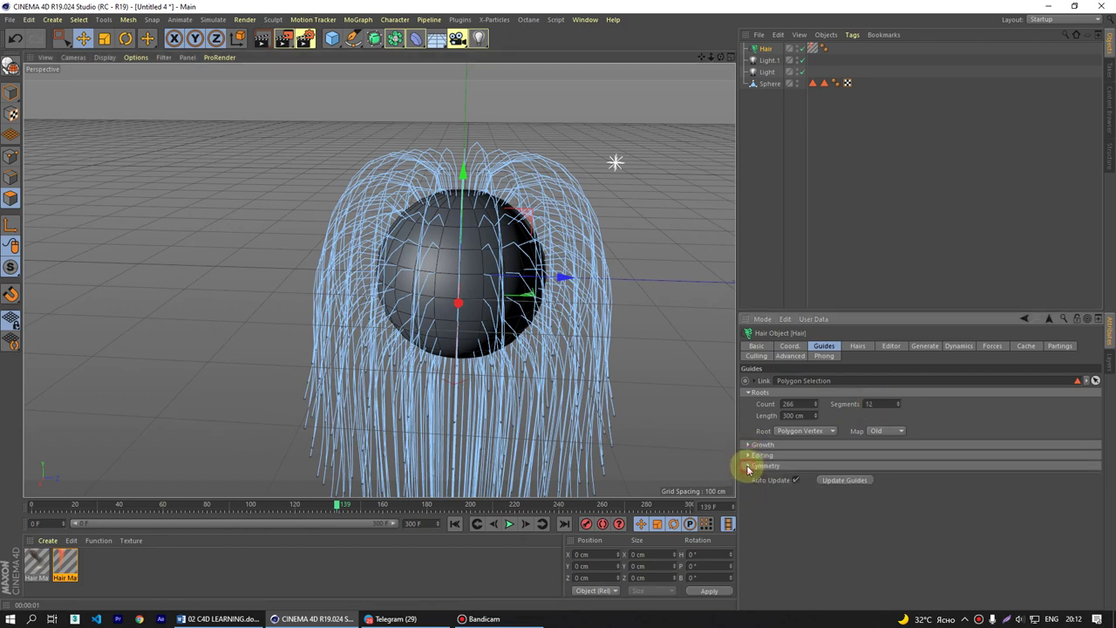
- Preview the hair with a Ctrl+R viewport render from the Hairs tab
{"action": "left_click", "coordinate": [858, 346]}
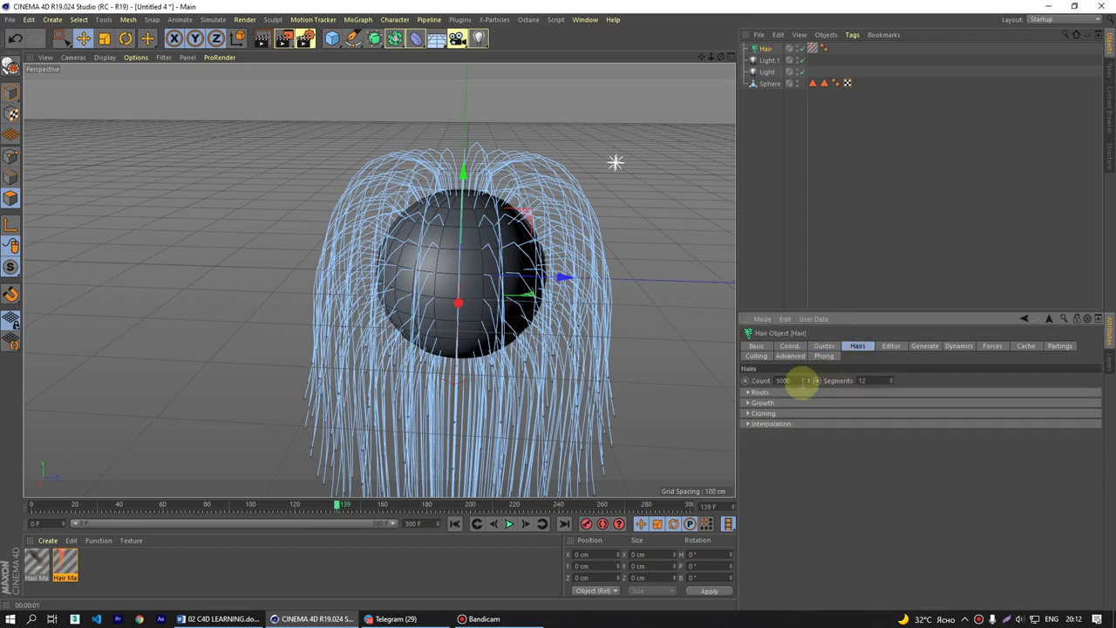
{"action": "middle_click_drag", "start_coordinate": [401, 357], "coordinate": [377, 362], "text": "alt"}
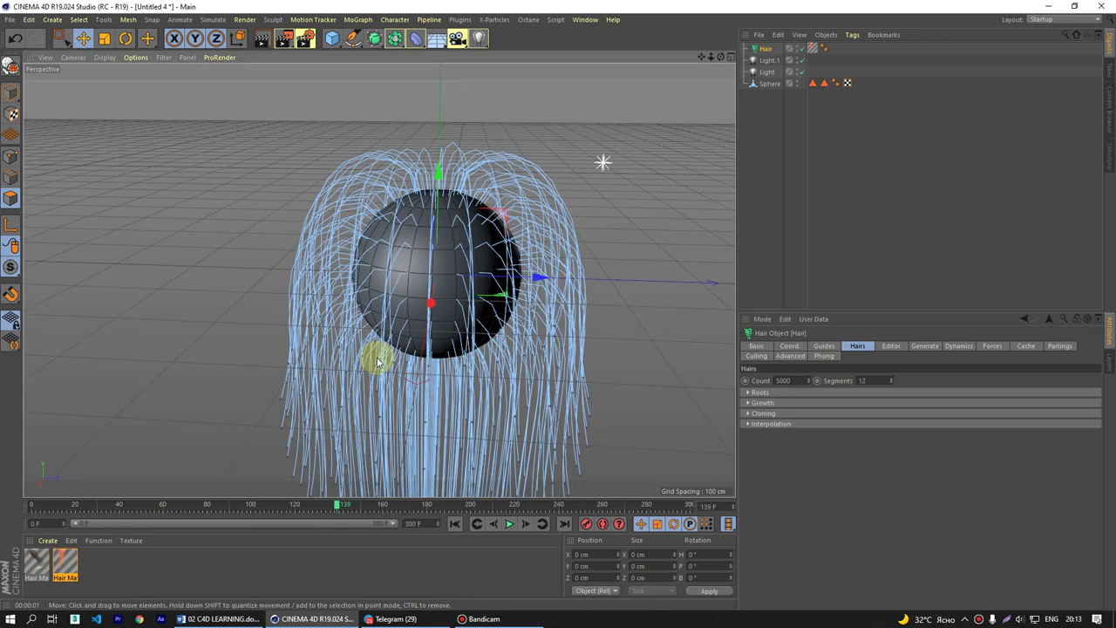
{"action": "key", "text": "ctrl+r"}
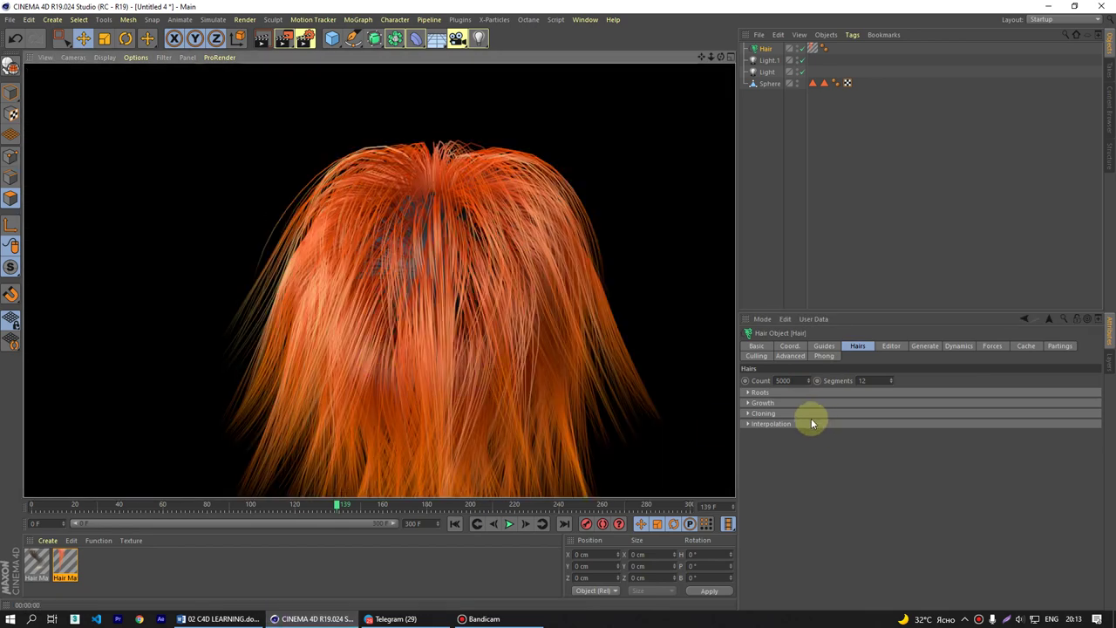
{"action": "left_click", "coordinate": [827, 345]}
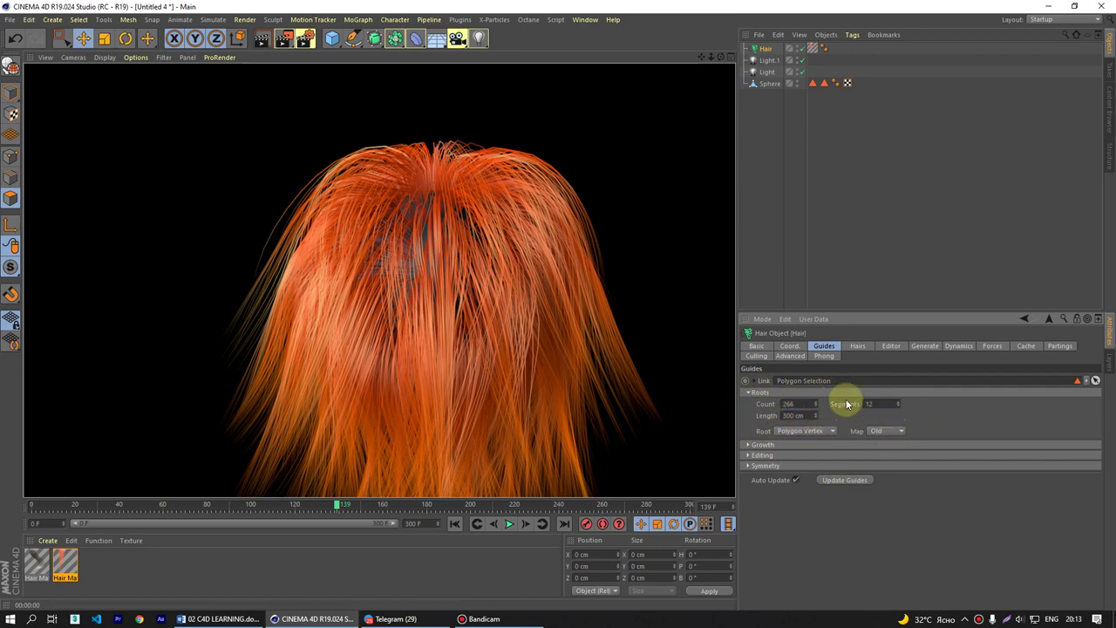
- Set the rendered hair Count to 20000
{"action": "left_click", "coordinate": [859, 348]}
{"action": "left_click", "coordinate": [783, 380]}
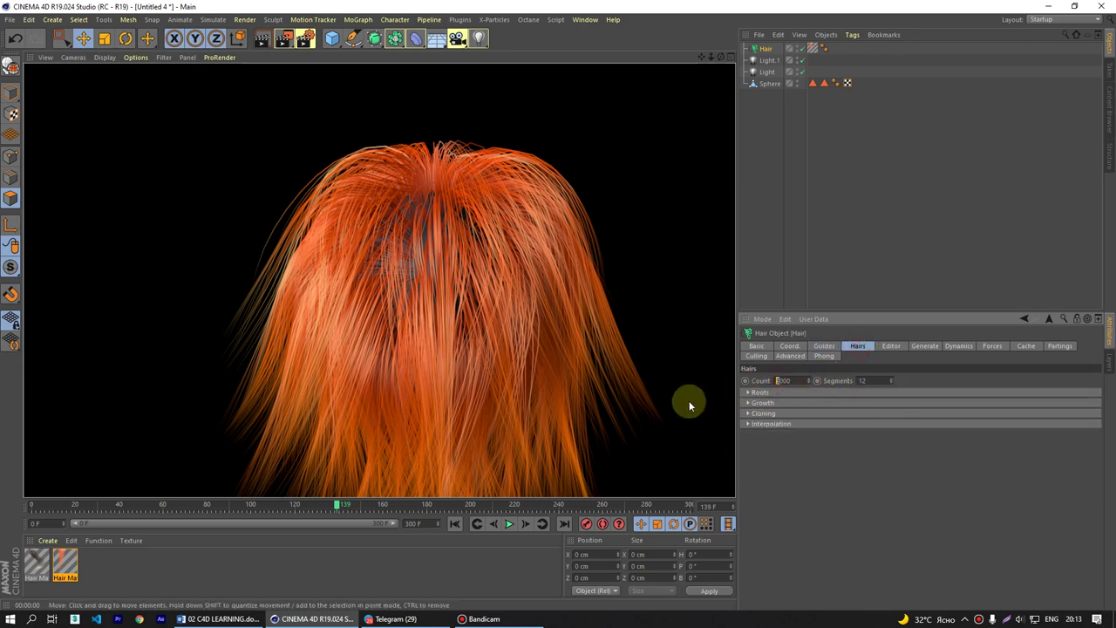
{"action": "type", "text": "20000"}
{"action": "key", "text": "Return"}
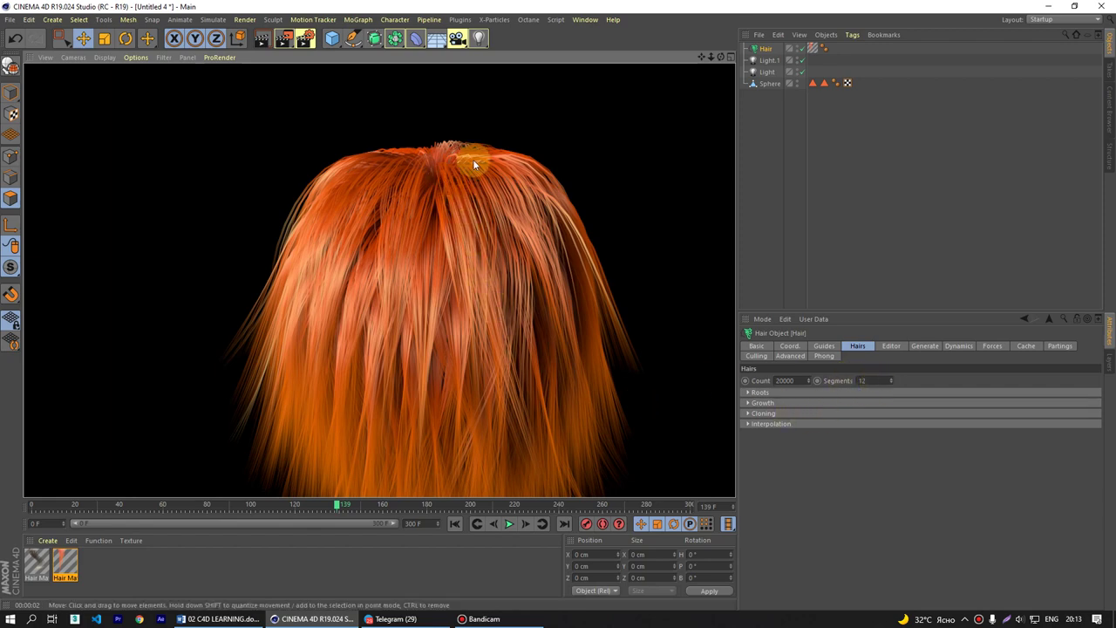
- Set hair Segments to 30, checking it against the guides' 12 segments
{"action": "left_click", "coordinate": [881, 380]}
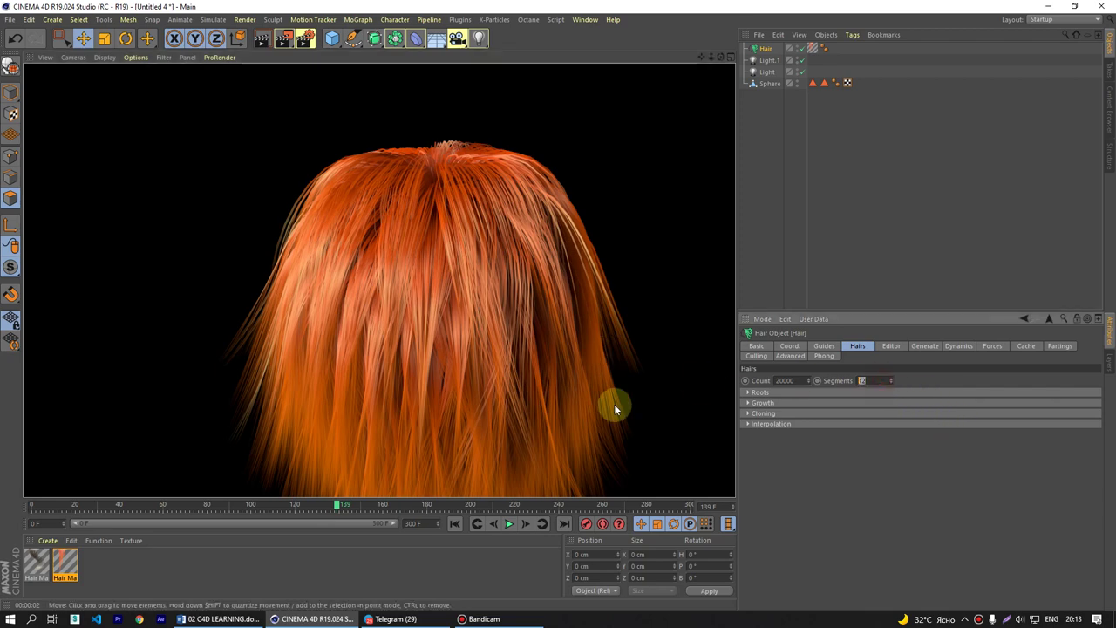
{"action": "key", "text": "Return"}
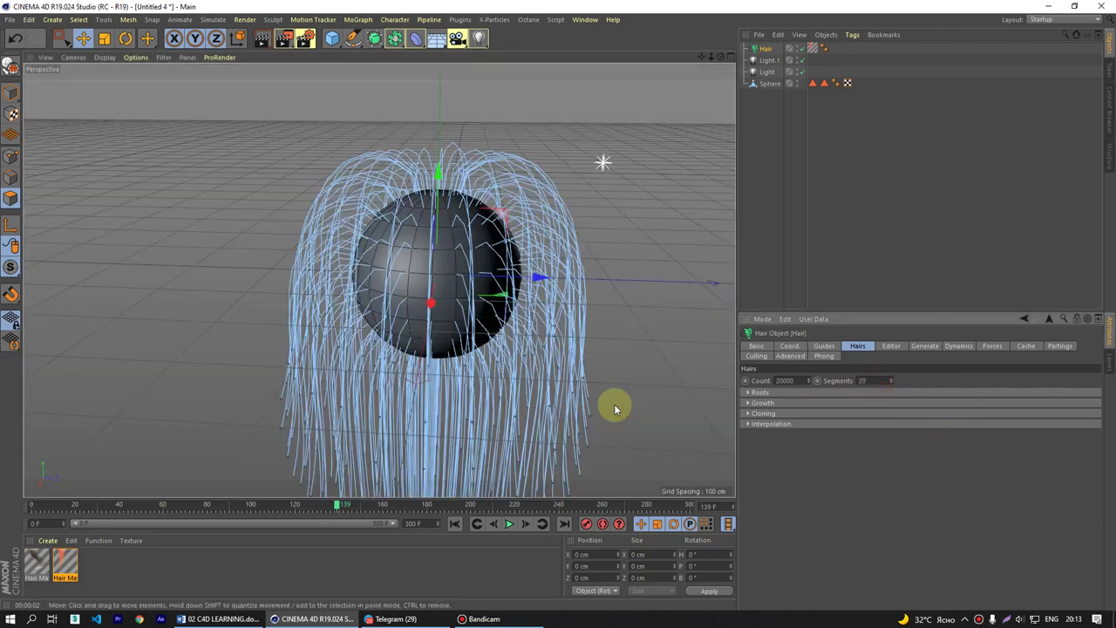
{"action": "type", "text": "30"}
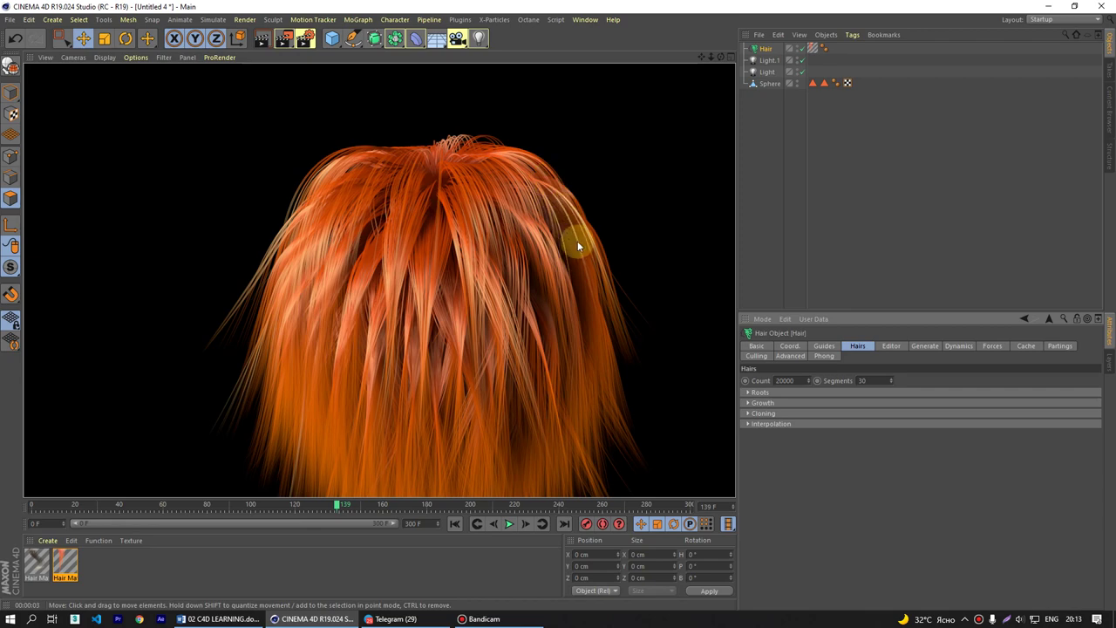
{"action": "double_click", "coordinate": [861, 380]}
{"action": "left_click", "coordinate": [834, 346]}
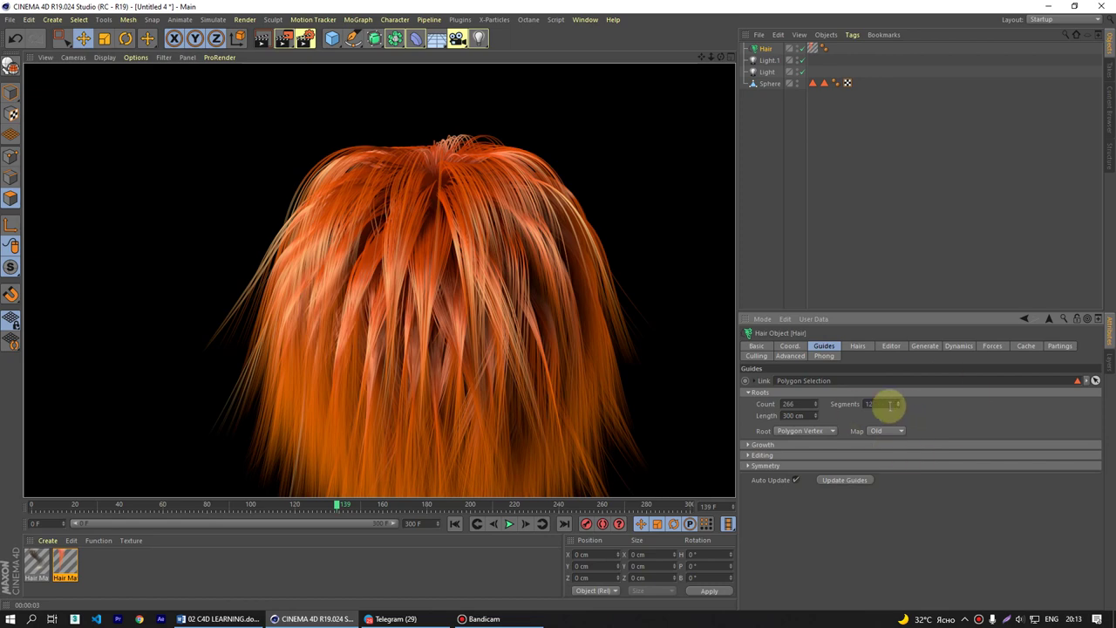
{"action": "double_click", "coordinate": [870, 403]}
{"action": "left_click", "coordinate": [862, 347]}
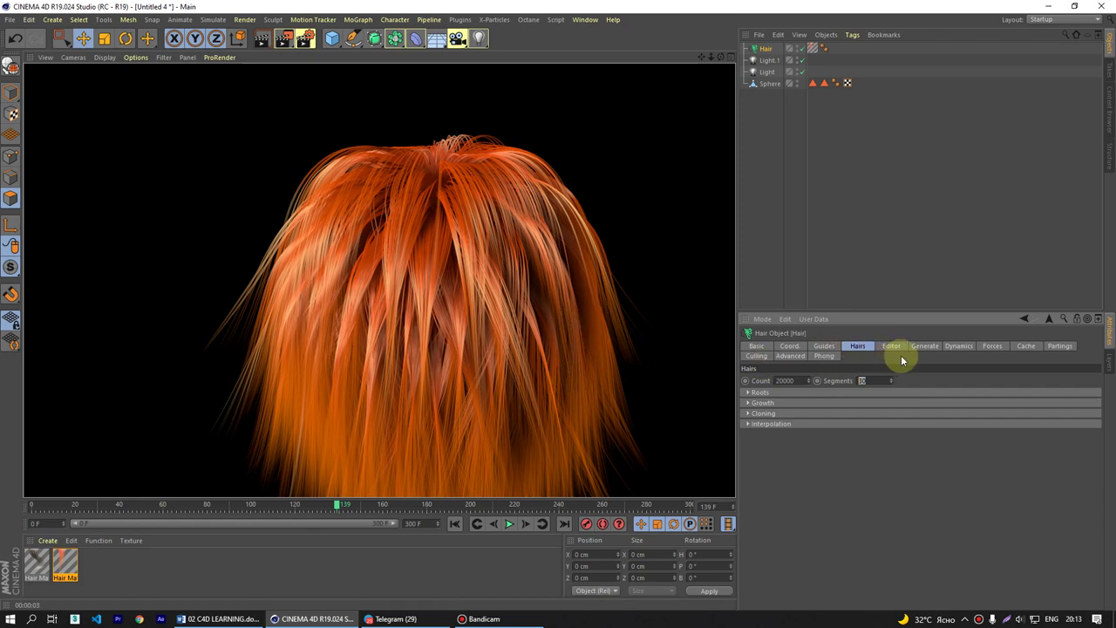
- Expand and collapse the Hairs Roots, Growth, Cloning and Interpolation groups
{"action": "left_click", "coordinate": [758, 393]}
{"action": "left_click", "coordinate": [761, 433]}
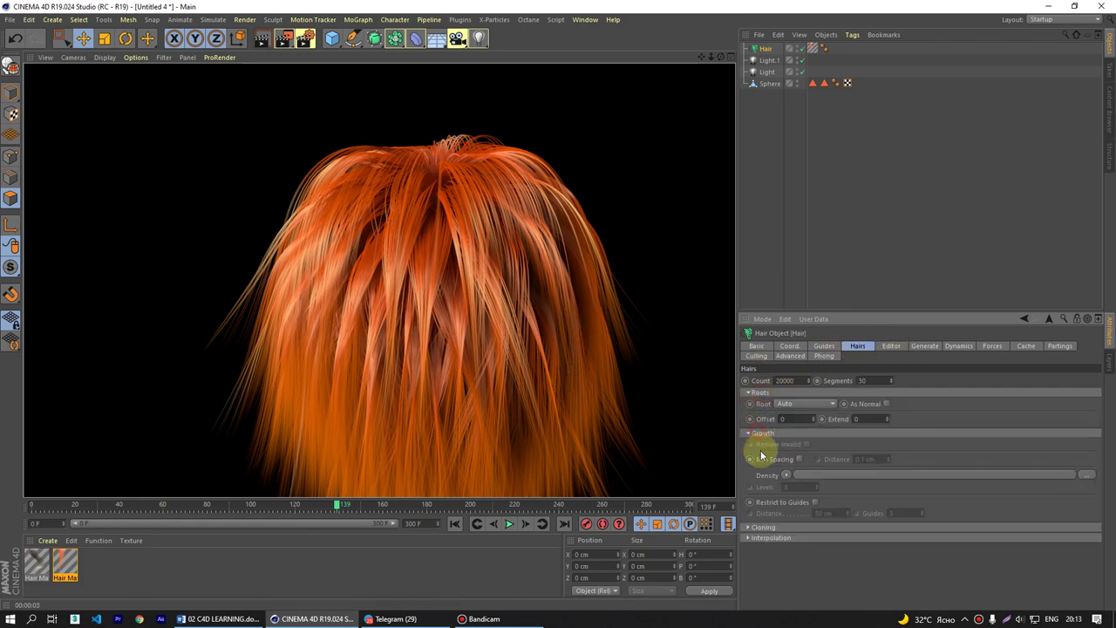
{"action": "left_click", "coordinate": [760, 528]}
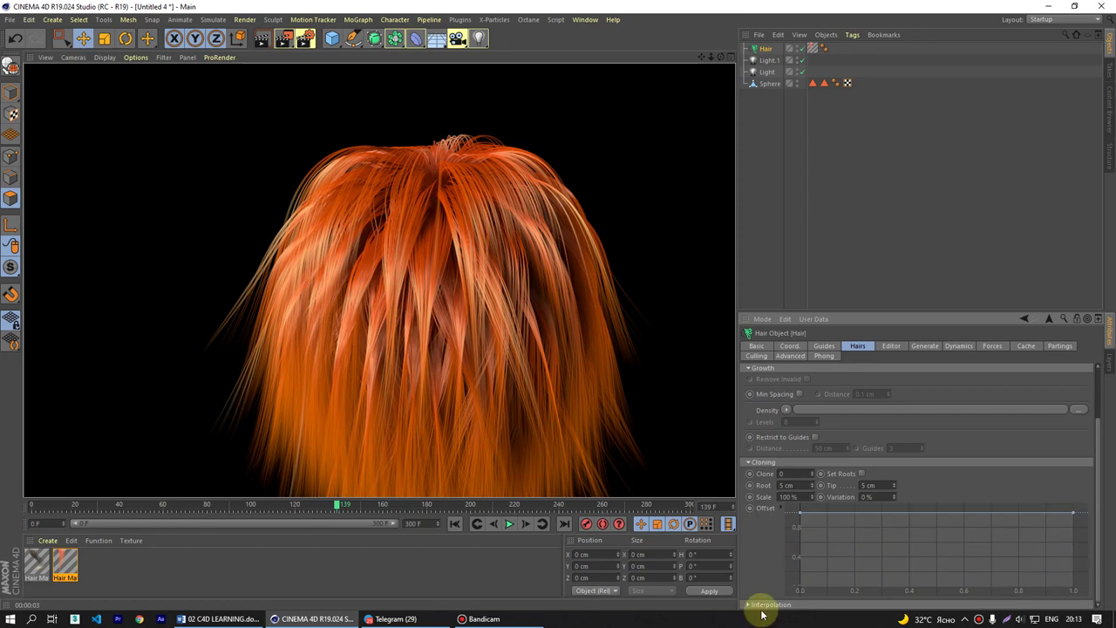
{"action": "left_click", "coordinate": [750, 605]}
{"action": "scroll", "coordinate": [756, 568], "scroll_direction": "down", "scroll_amount": 3}
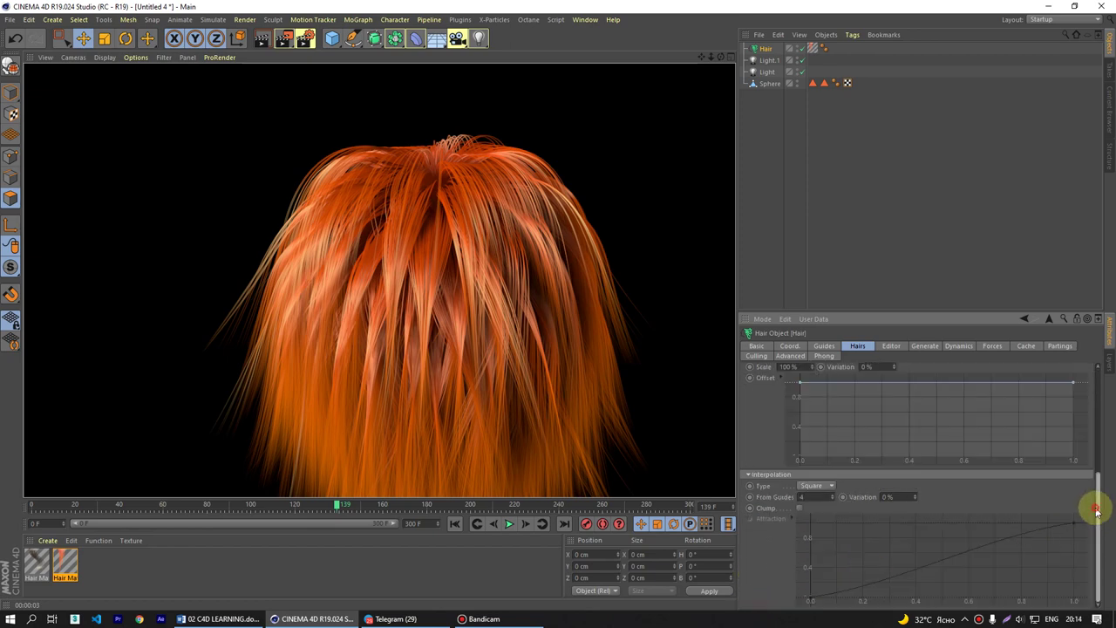
{"action": "mouse_move", "coordinate": [1097, 512]}
{"action": "left_mouse_down"}
{"action": "mouse_move", "coordinate": [1096, 439]}
{"action": "mouse_move", "coordinate": [1005, 396]}
{"action": "left_mouse_up"}
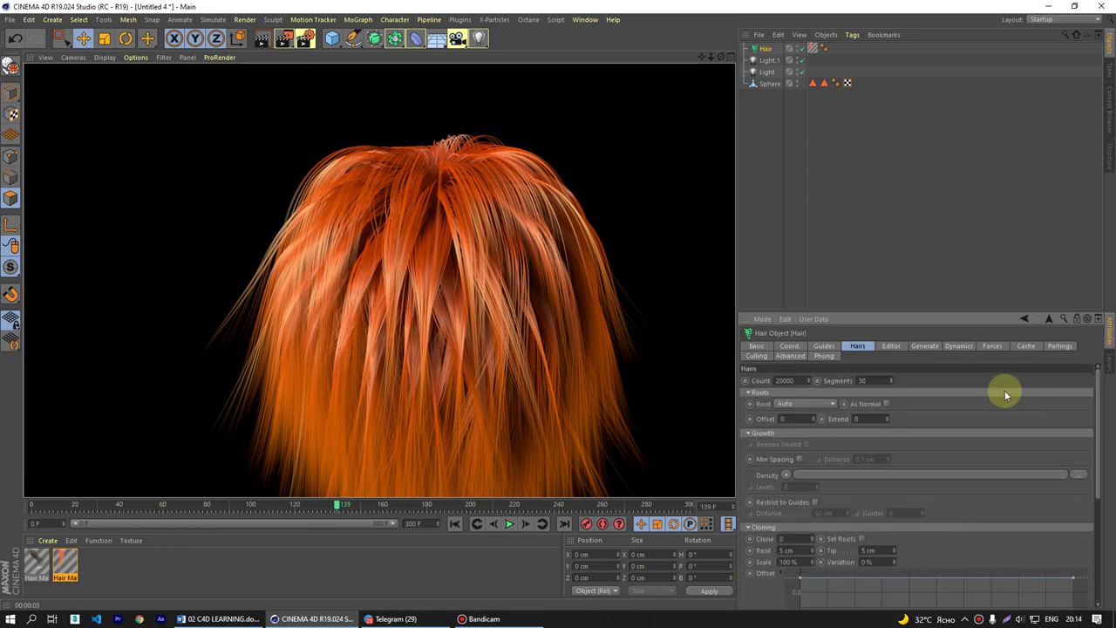
{"action": "left_click", "coordinate": [749, 393]}
{"action": "left_click", "coordinate": [748, 403]}
{"action": "left_click", "coordinate": [749, 415]}
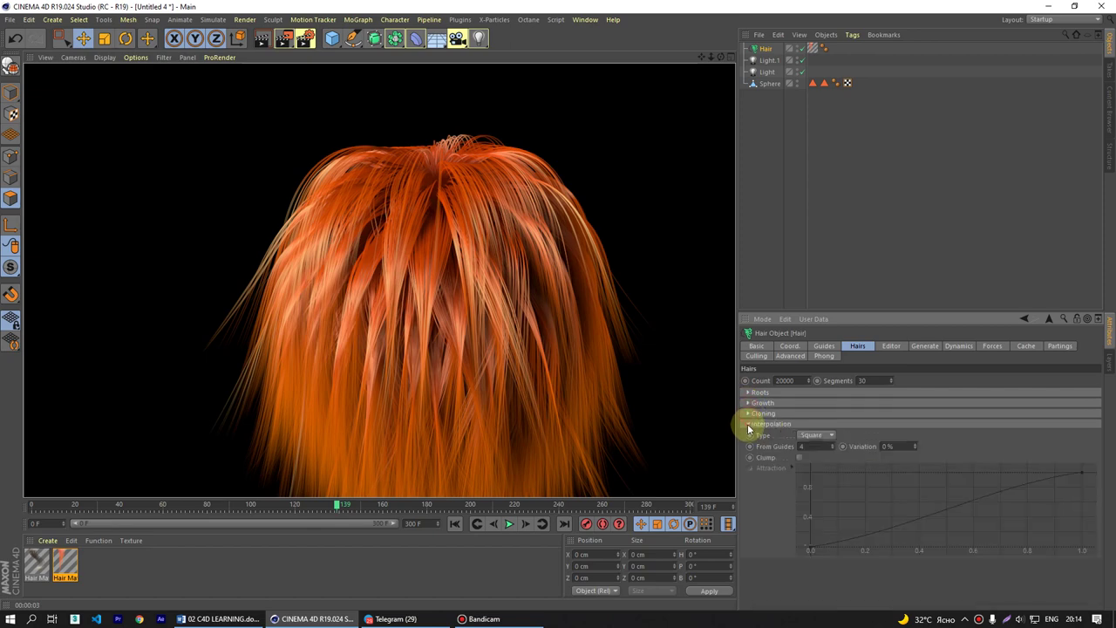
- Look over the Editor and Generate tabs, then expand Dynamics Properties, Animation and Maps
{"action": "left_click", "coordinate": [890, 347]}
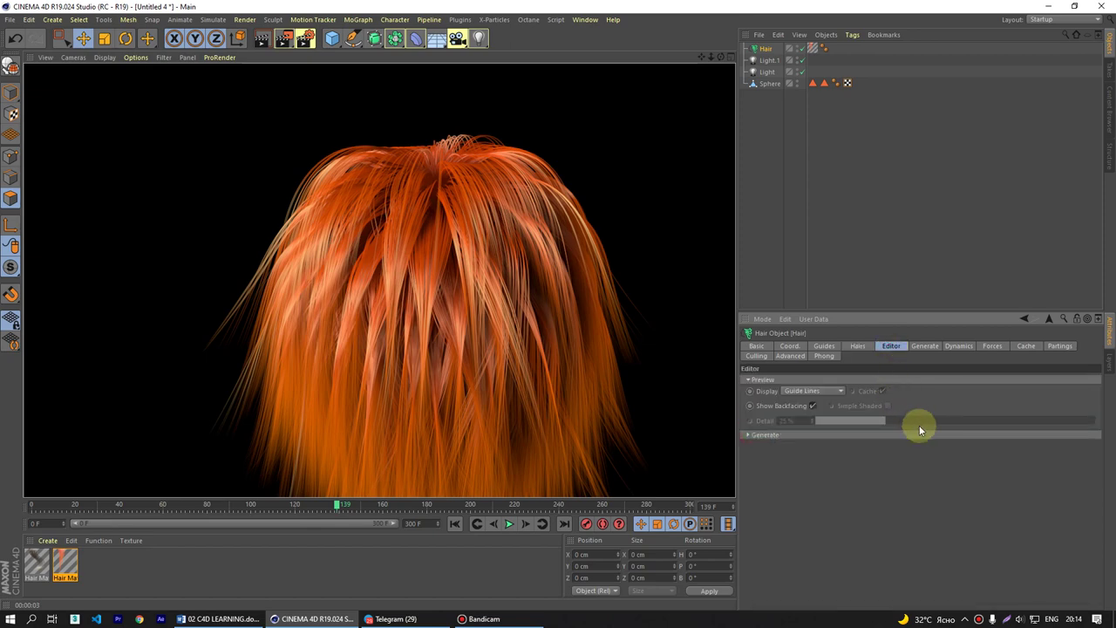
{"action": "left_click", "coordinate": [927, 347]}
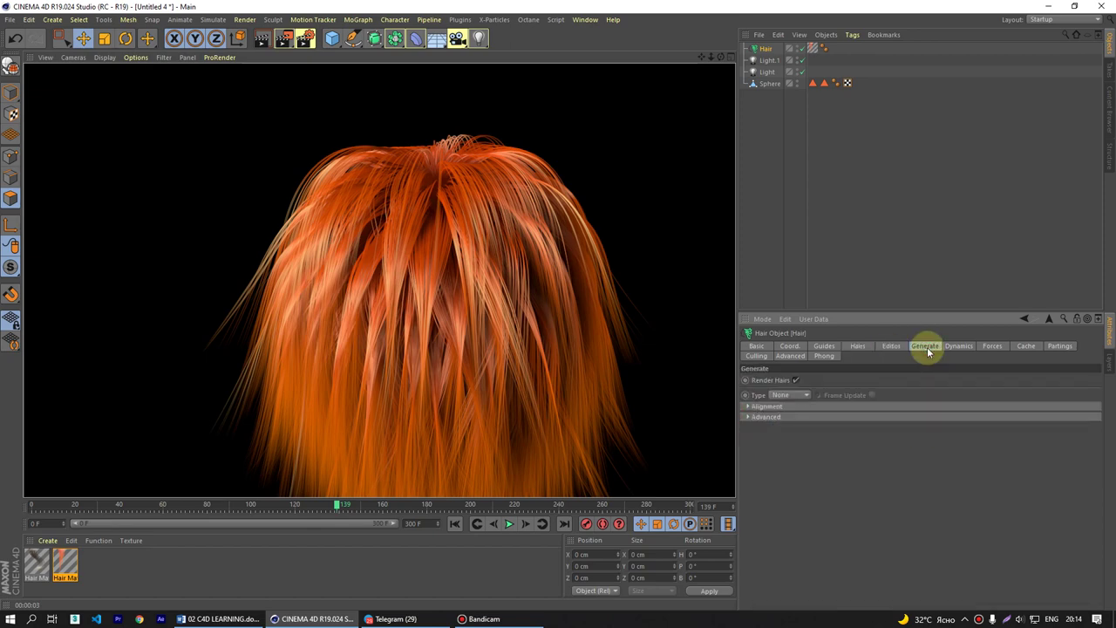
{"action": "left_click", "coordinate": [965, 347]}
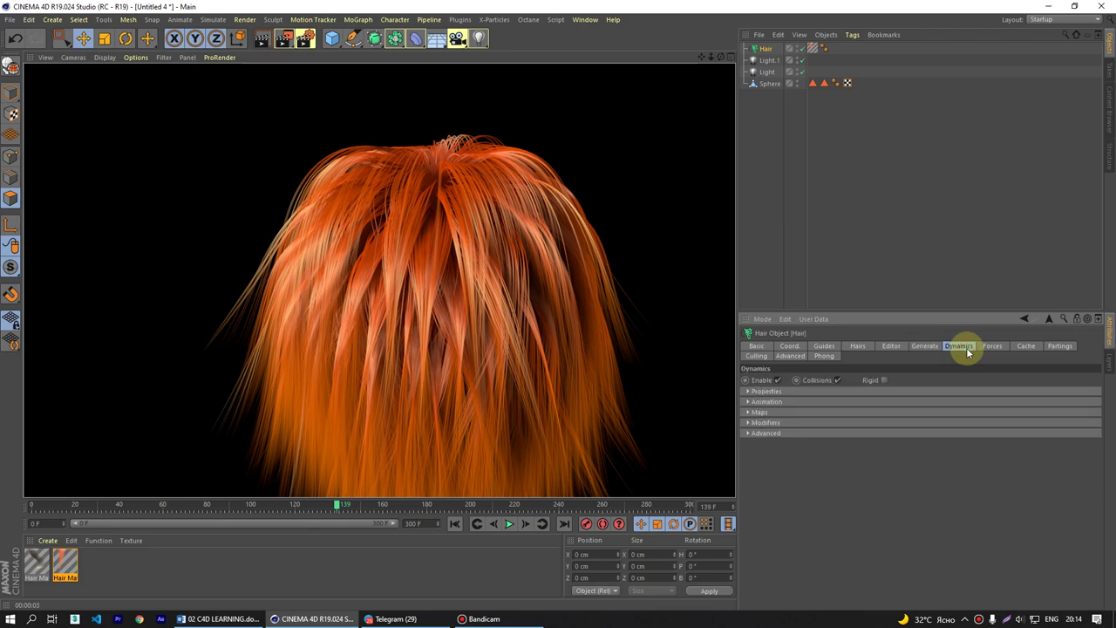
{"action": "left_click", "coordinate": [768, 391]}
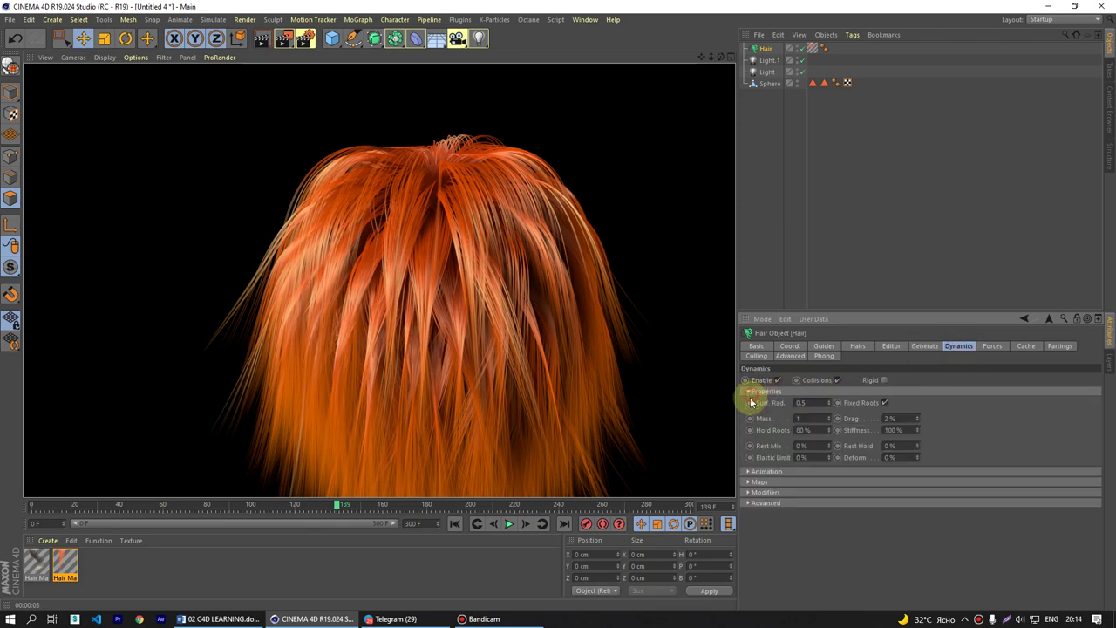
{"action": "left_click", "coordinate": [748, 473]}
{"action": "left_click", "coordinate": [748, 513]}
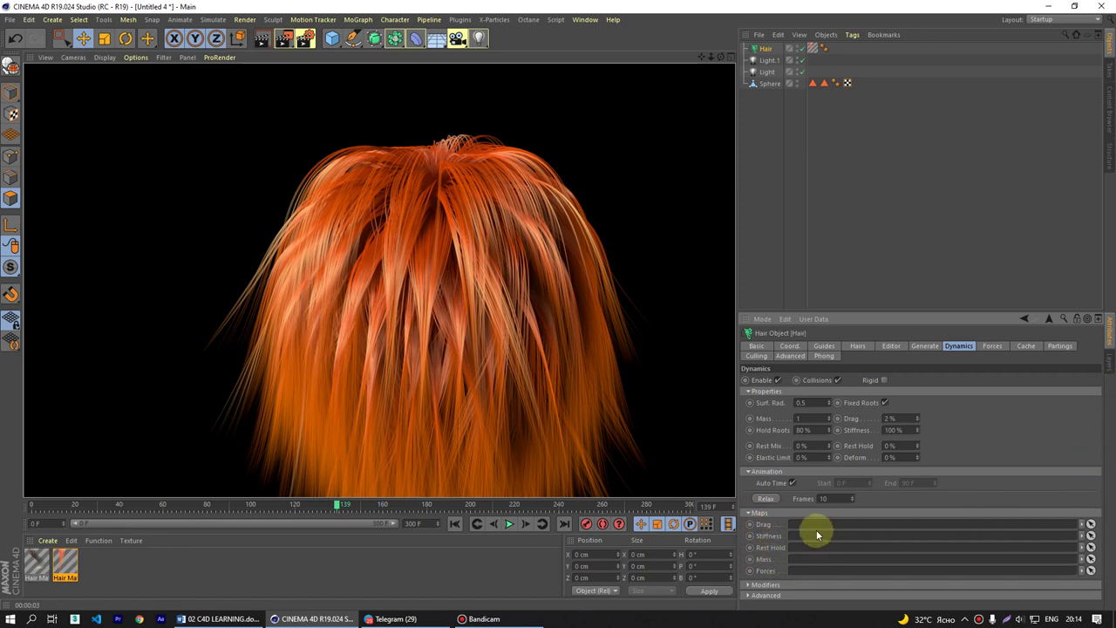
- Expand the Dynamics Modifiers curves and scroll through the map graphs
{"action": "left_click", "coordinate": [1056, 463]}
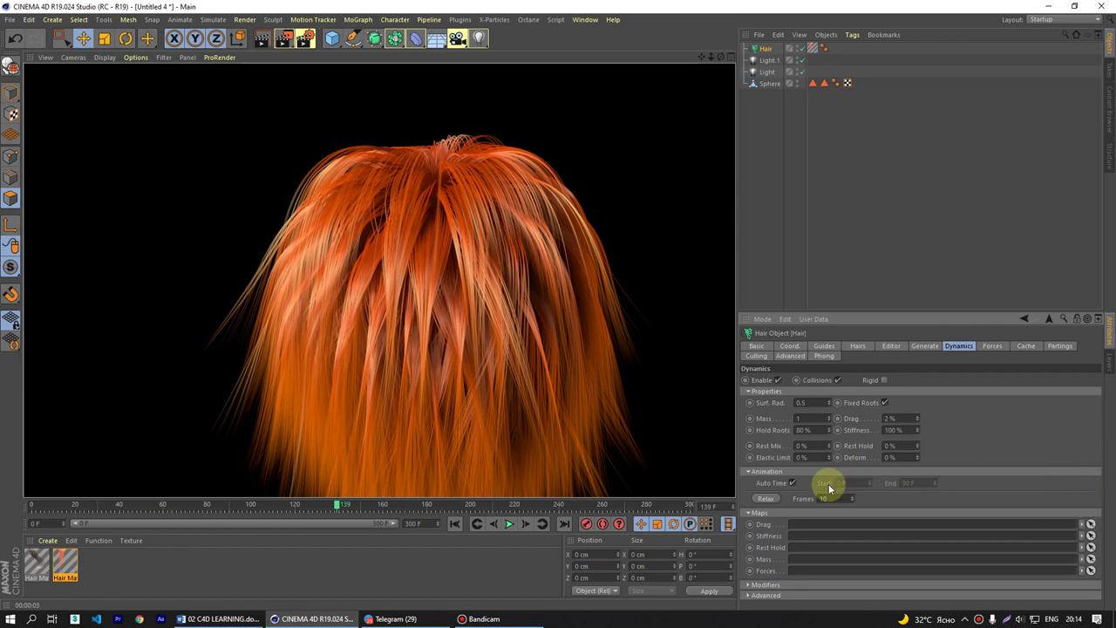
{"action": "left_click", "coordinate": [753, 471]}
{"action": "left_click", "coordinate": [747, 549]}
{"action": "scroll", "coordinate": [752, 568], "scroll_direction": "down", "scroll_amount": 2}
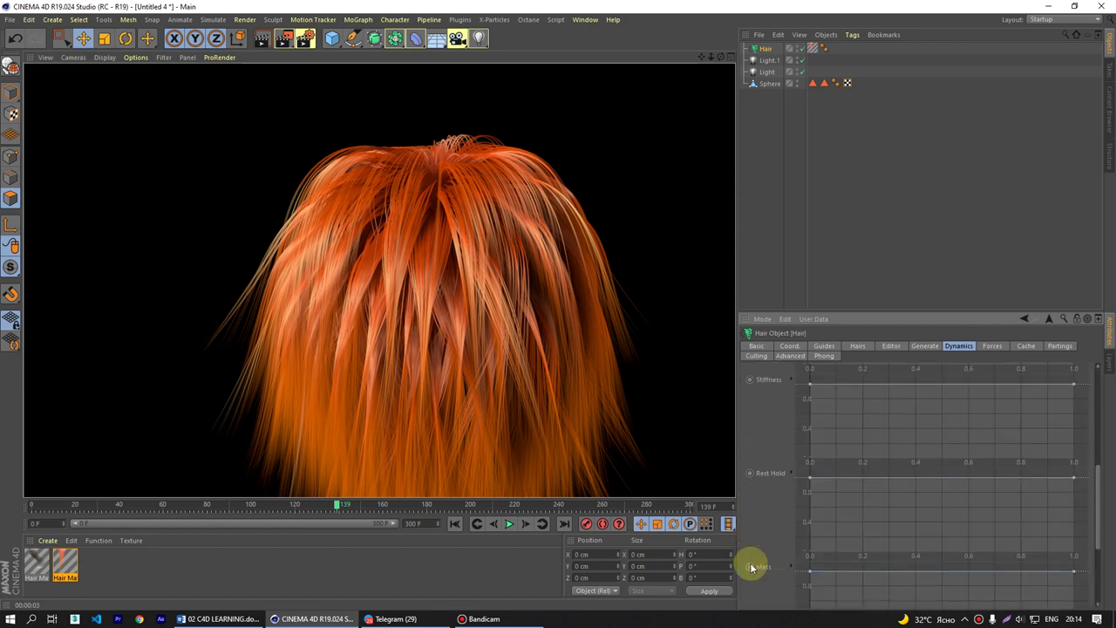
{"action": "scroll", "coordinate": [751, 565], "scroll_direction": "down", "scroll_amount": 3}
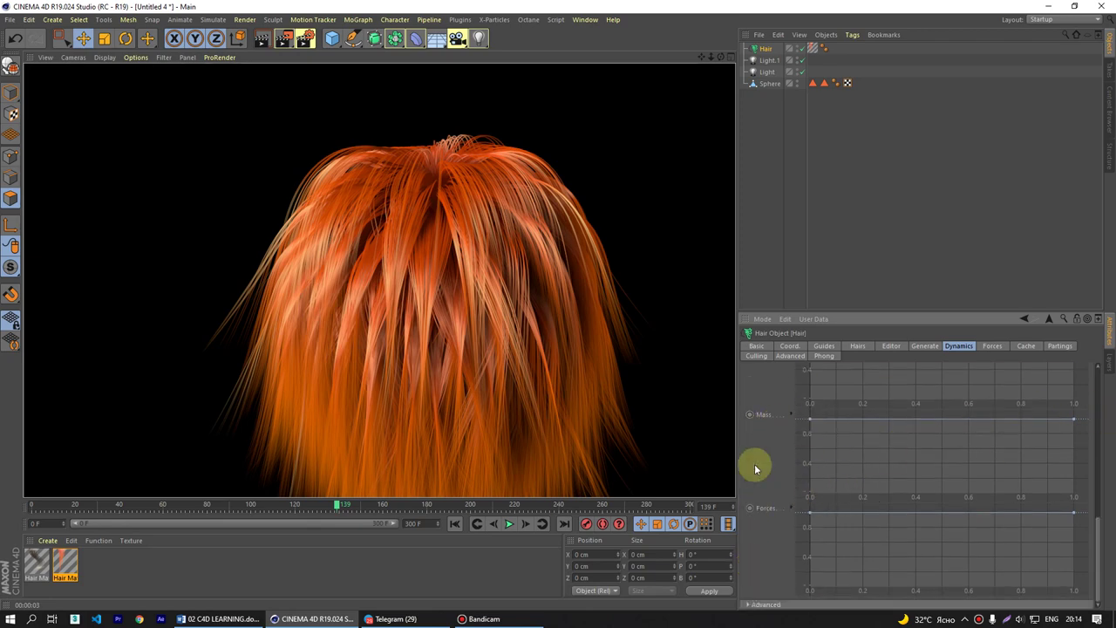
{"action": "scroll", "coordinate": [765, 487], "scroll_direction": "up", "scroll_amount": 6}
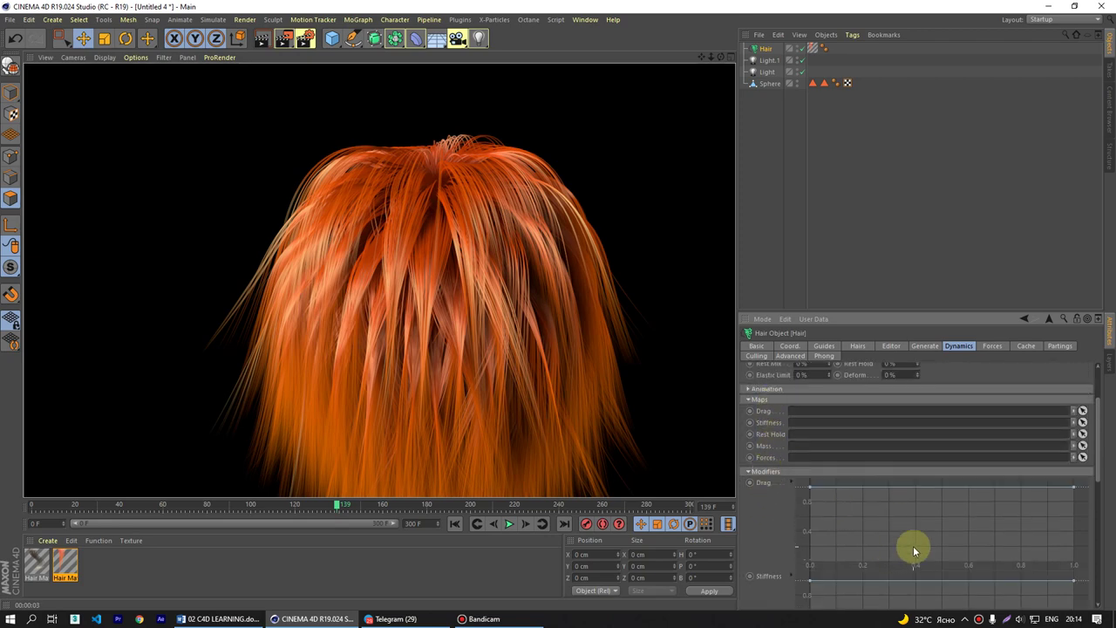
- Collapse the Modifiers curves and briefly inspect the advanced Dynamics settings
{"action": "left_click", "coordinate": [978, 619]}
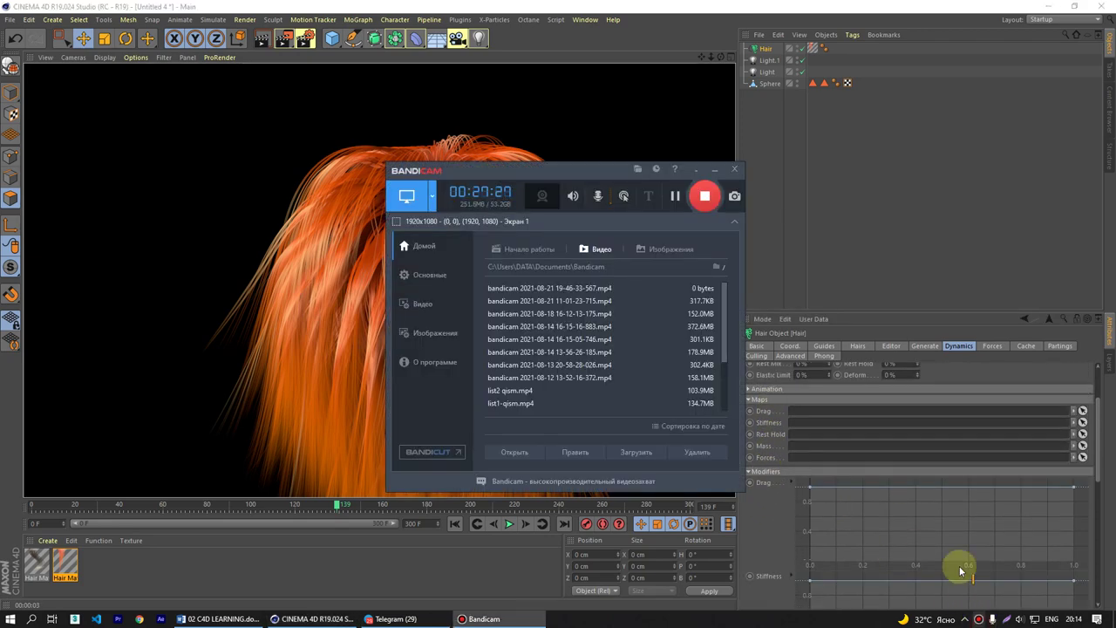
{"action": "left_click", "coordinate": [677, 197]}
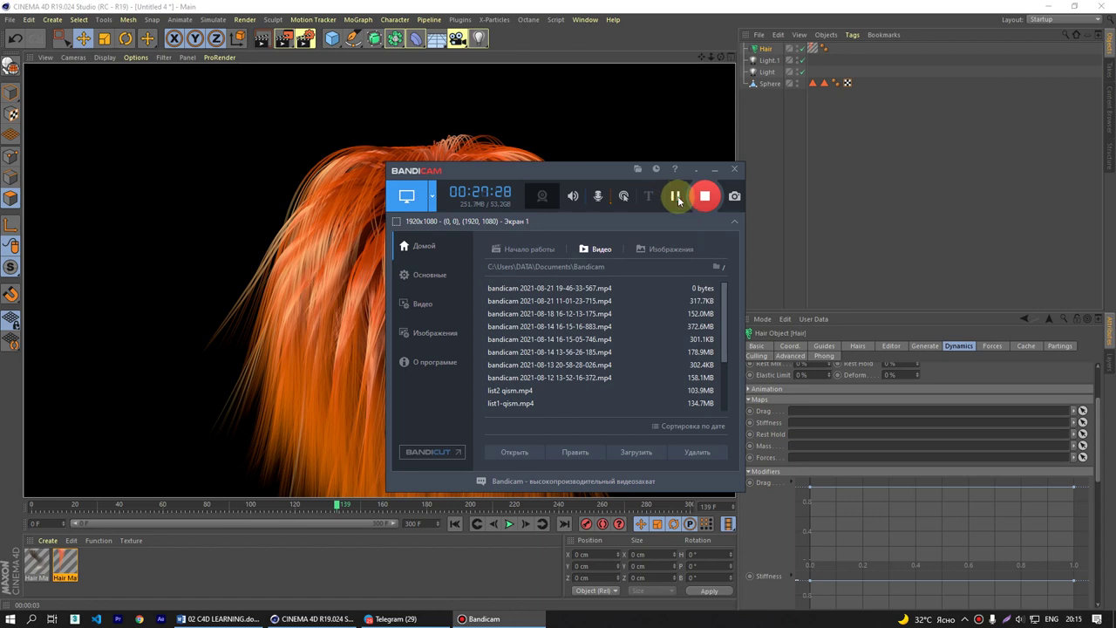
{"action": "left_click", "coordinate": [703, 16]}
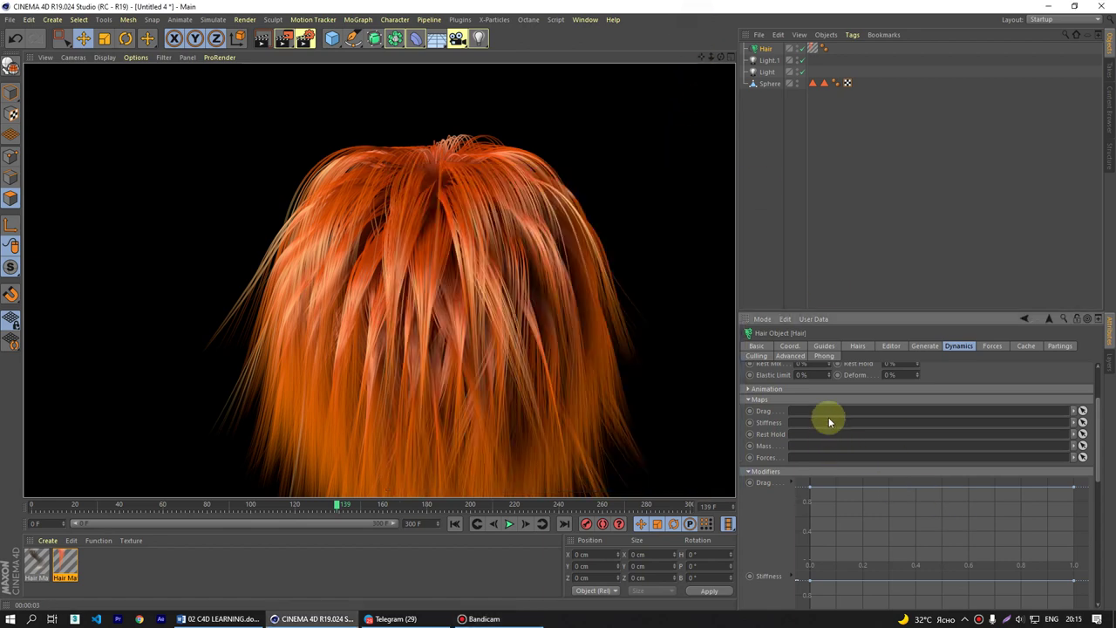
{"action": "left_click_drag", "start_coordinate": [1096, 444], "coordinate": [985, 458]}
{"action": "left_click", "coordinate": [746, 449]}
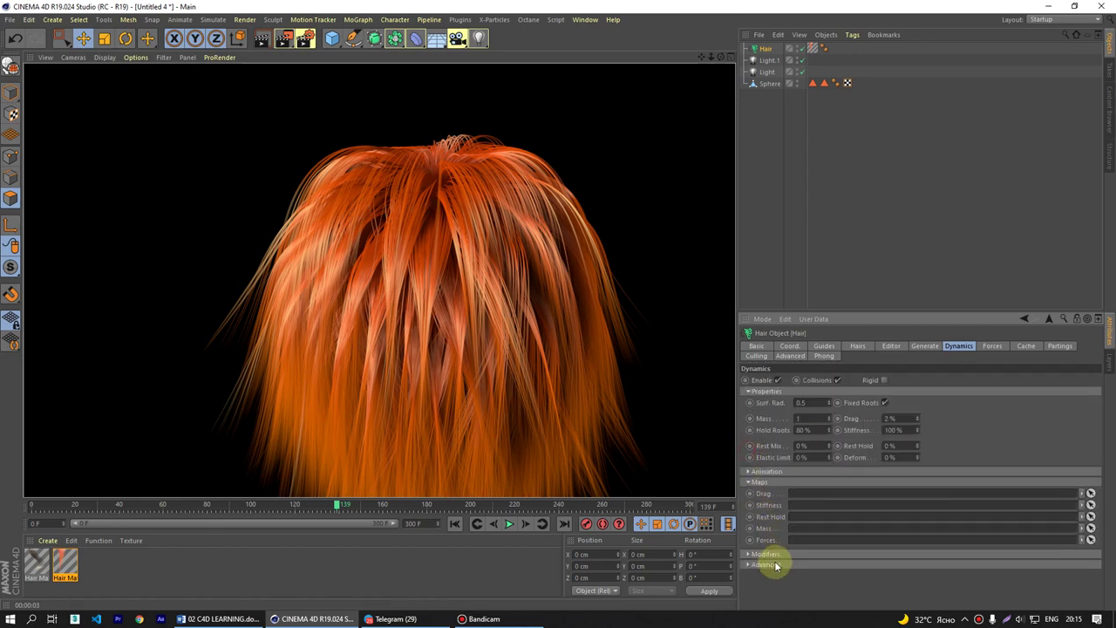
{"action": "left_click", "coordinate": [748, 565]}
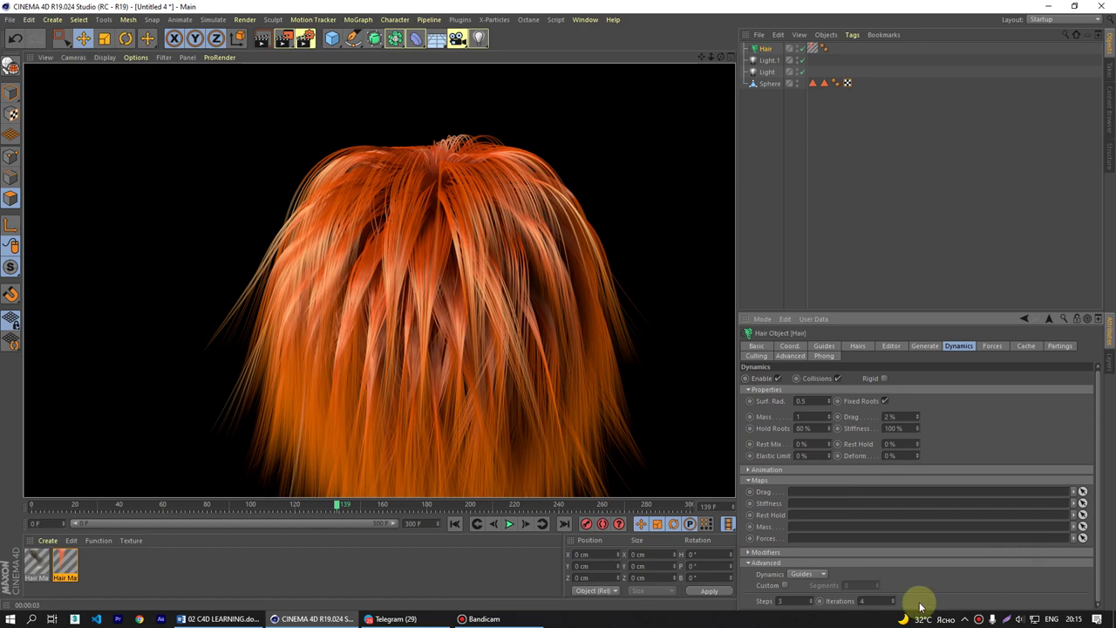
{"action": "left_click", "coordinate": [748, 565]}
- Collapse Dynamics Properties and Maps, then select the Forces tab's Gravity value of -9.81
{"action": "left_click", "coordinate": [747, 389]}
{"action": "left_click", "coordinate": [750, 412]}
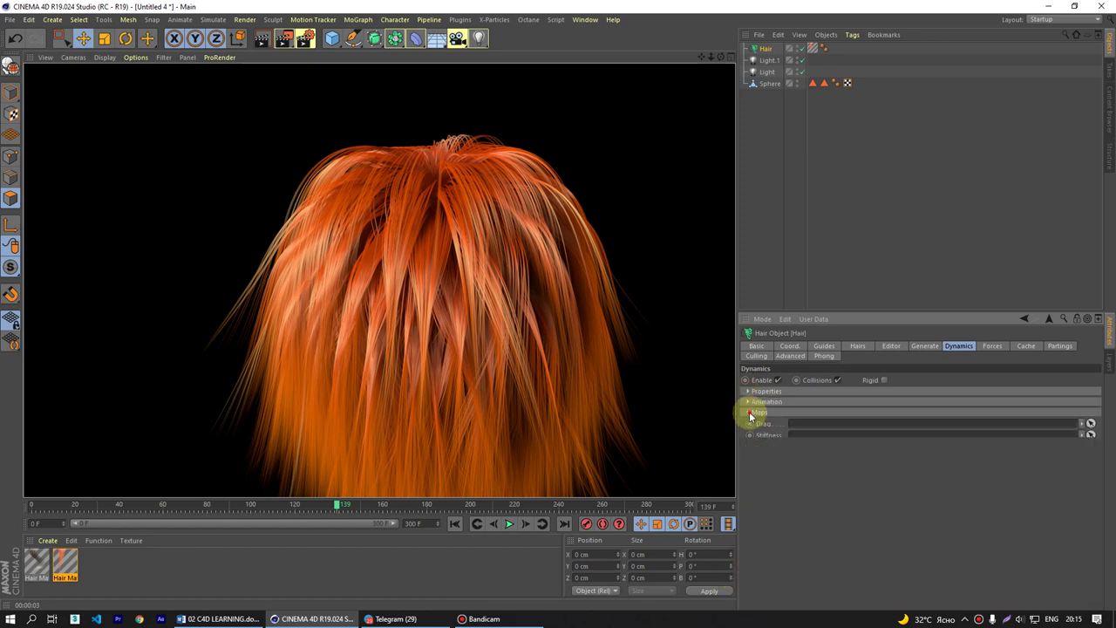
{"action": "left_click", "coordinate": [999, 347]}
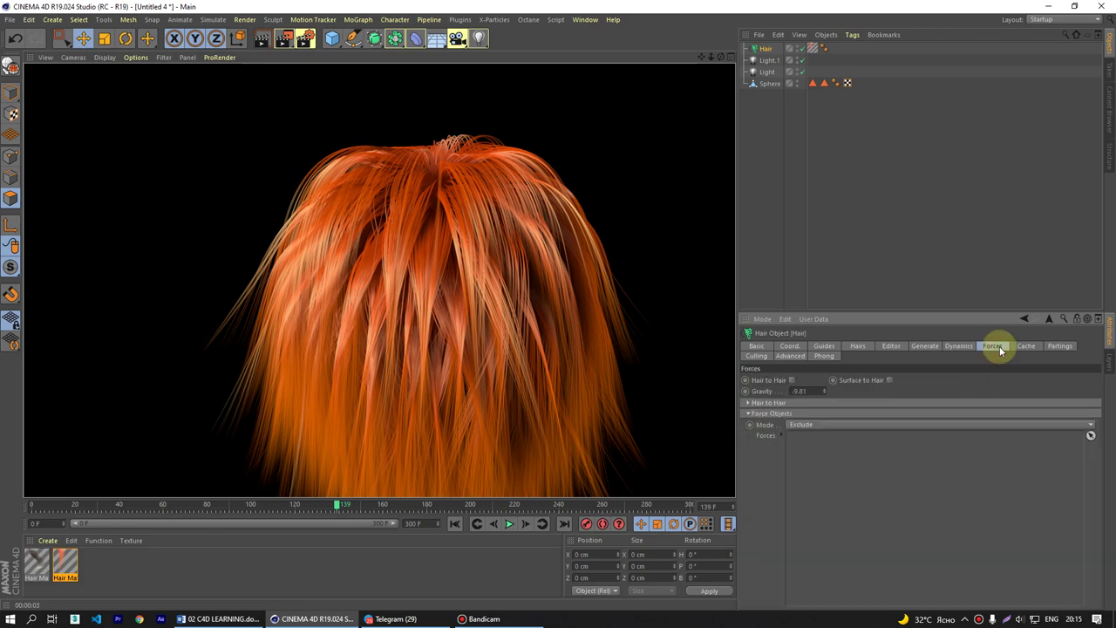
{"action": "double_click", "coordinate": [796, 390]}
- From the Cache tab, rewind and play the dynamics, then scrub to watch the hair droop
{"action": "left_click", "coordinate": [1027, 347]}
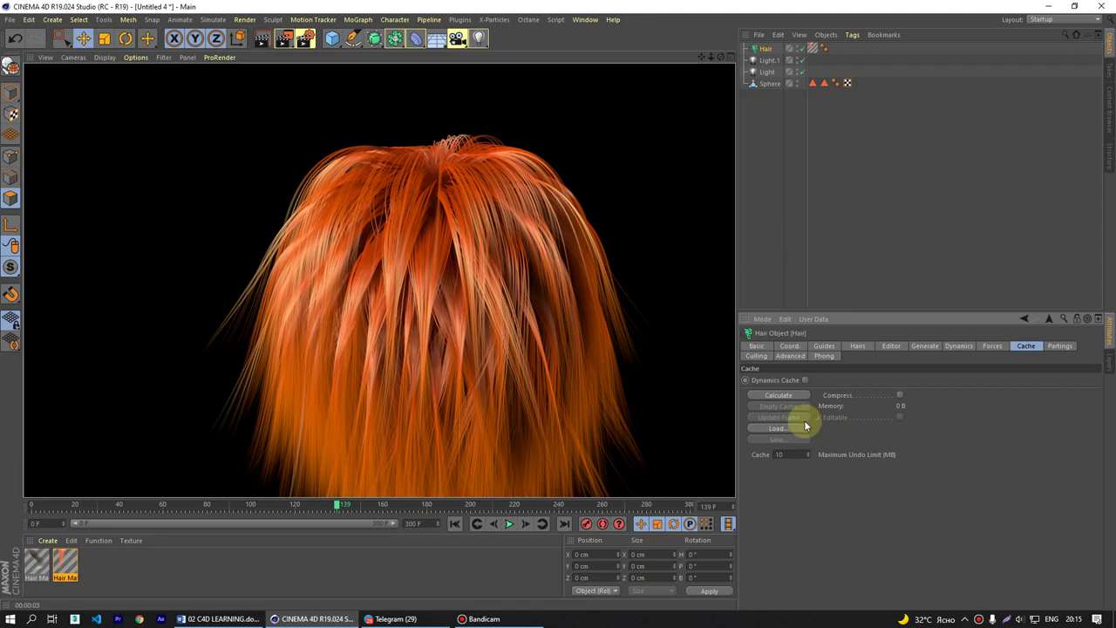
{"action": "left_click", "coordinate": [453, 525]}
{"action": "left_click", "coordinate": [509, 524]}
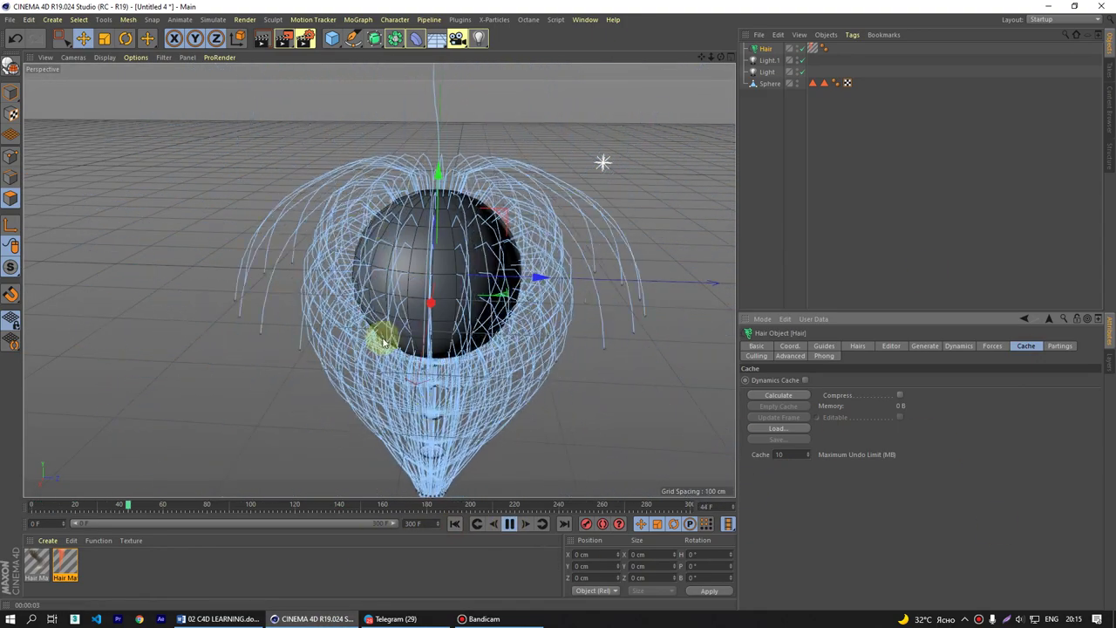
{"action": "key", "text": "space"}
{"action": "left_click", "coordinate": [173, 511]}
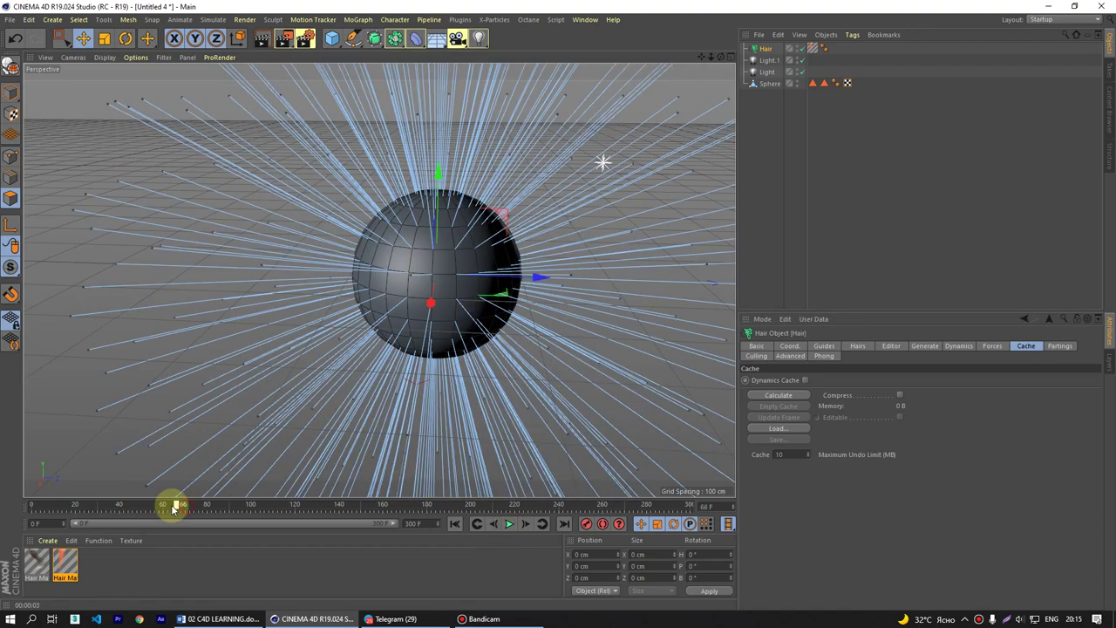
{"action": "left_click_drag", "start_coordinate": [172, 510], "coordinate": [200, 504]}
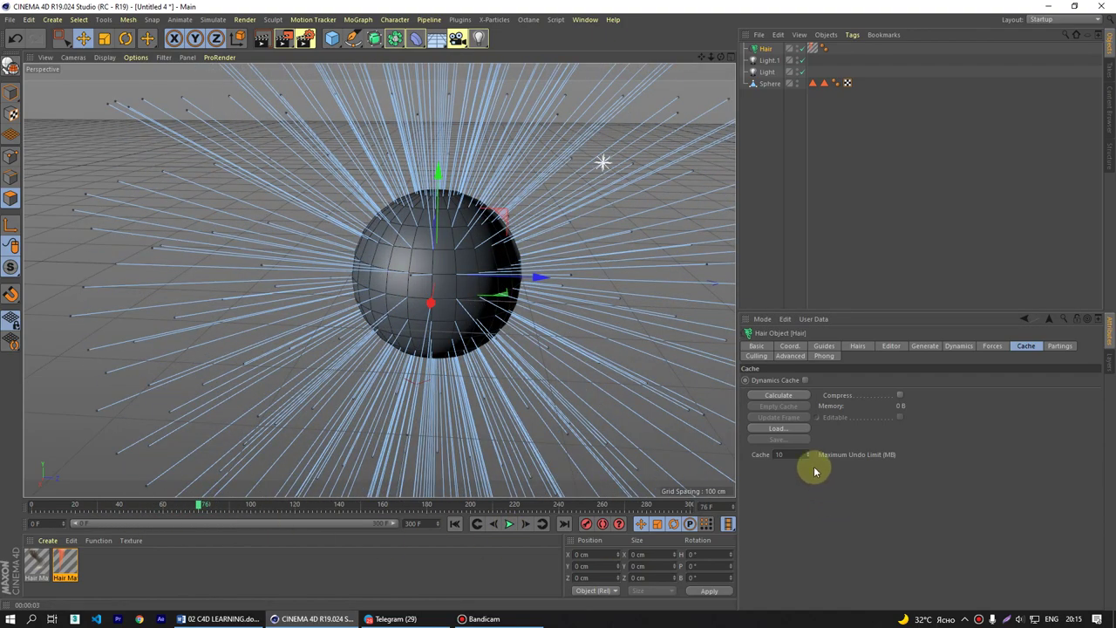
- Calculate the 23.83 MB dynamics cache and scrub to about frame 179 to review it
{"action": "left_click", "coordinate": [779, 395]}
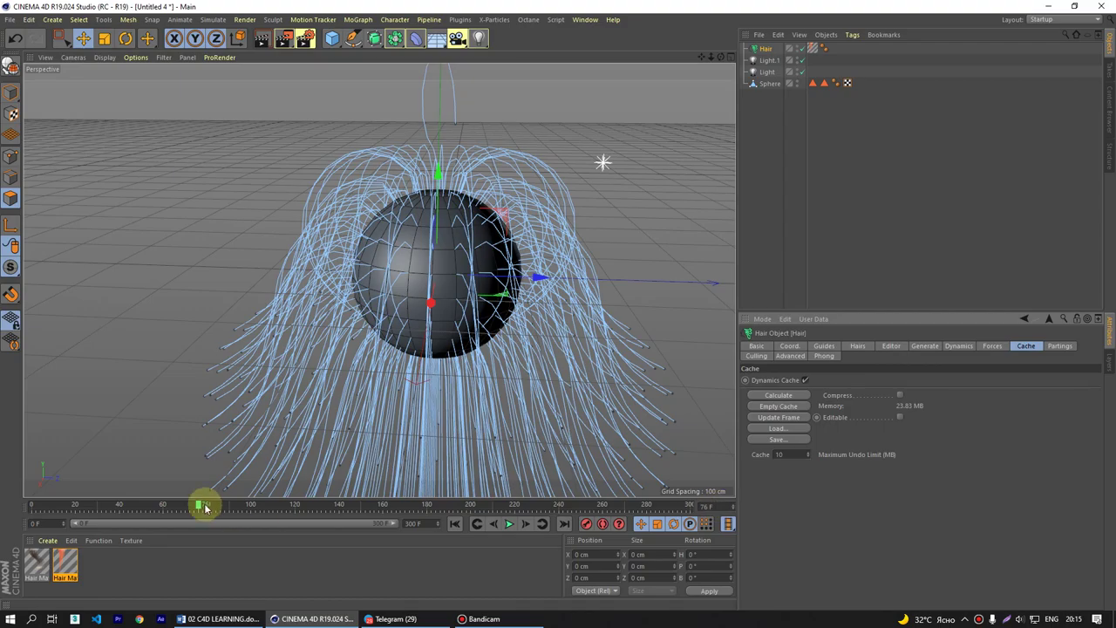
{"action": "left_click_drag", "start_coordinate": [203, 505], "coordinate": [317, 524]}
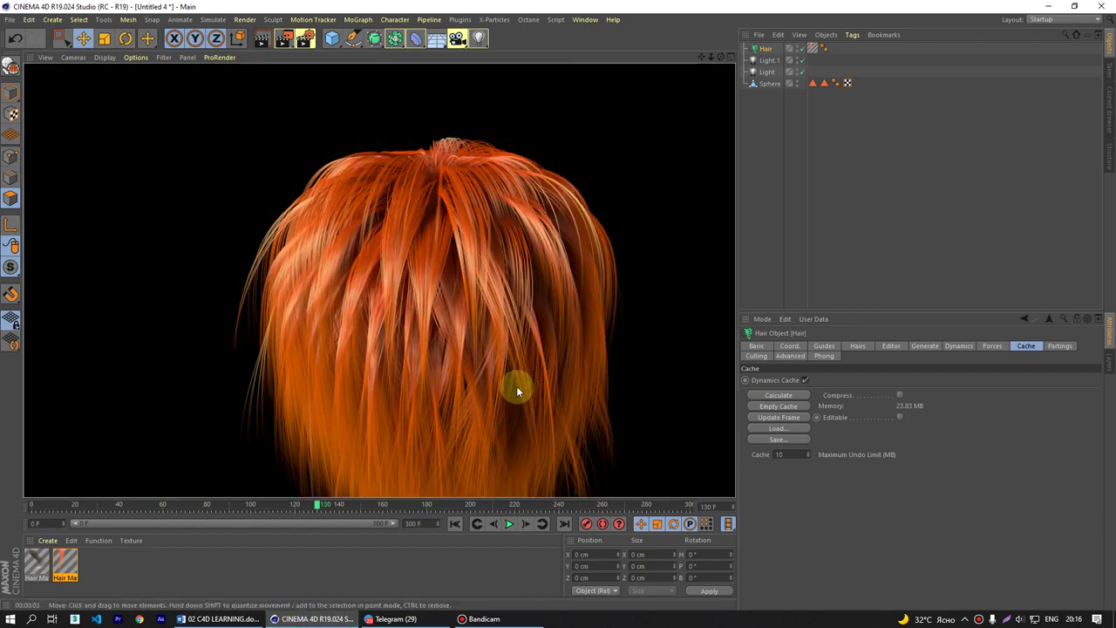
{"action": "left_click", "coordinate": [309, 505]}
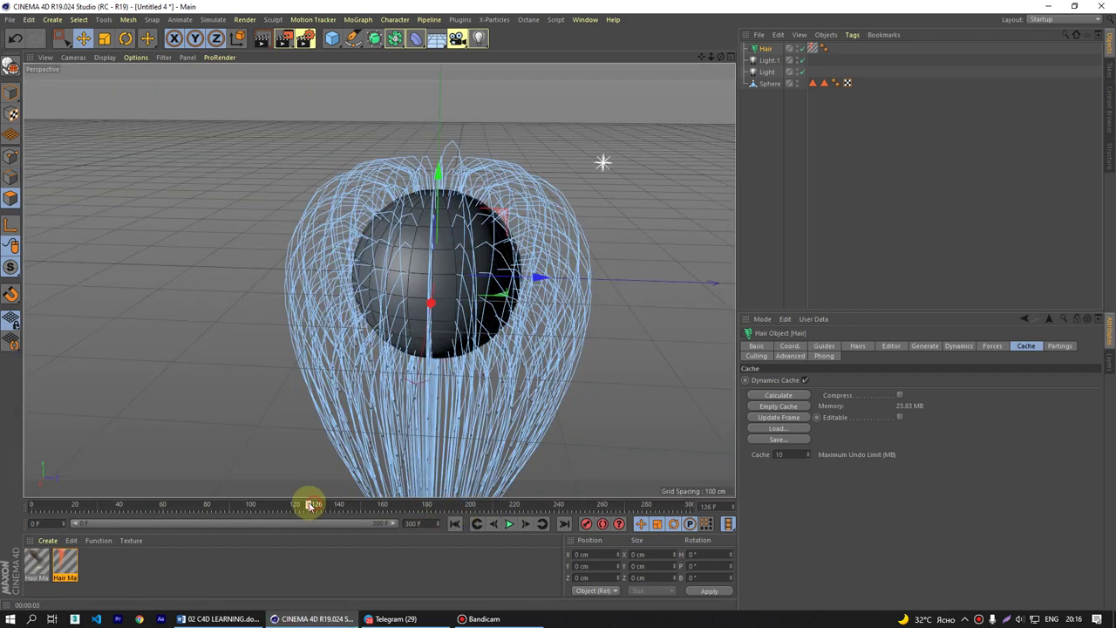
{"action": "left_click_drag", "start_coordinate": [309, 505], "coordinate": [427, 519]}
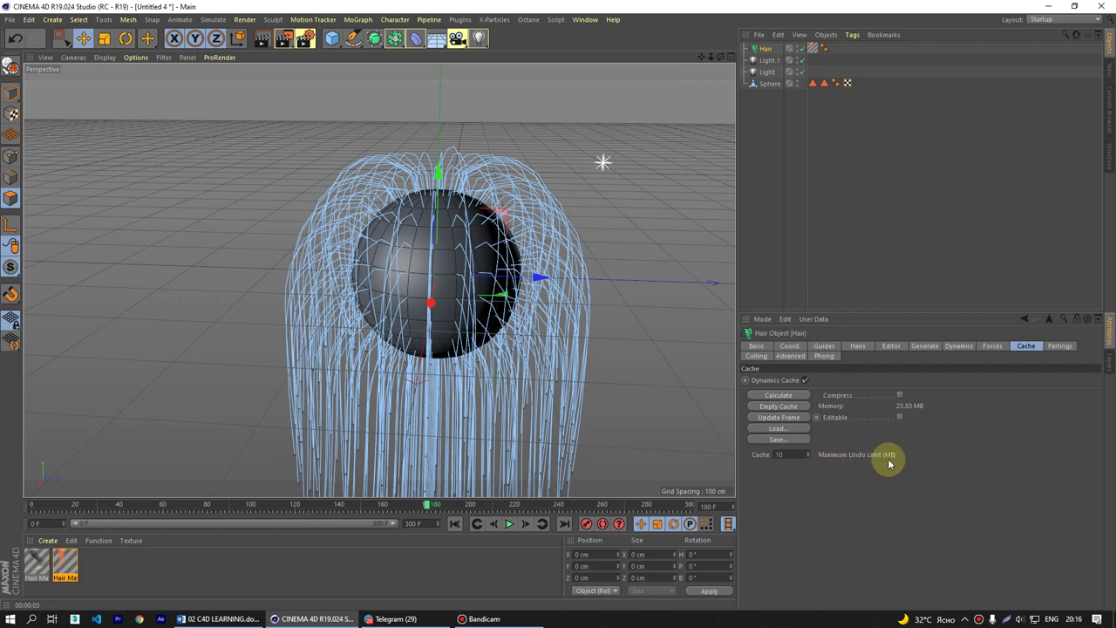
- Browse the Partings, Culling, Advanced and Phong tabs, expanding Phong's basic properties
{"action": "left_click", "coordinate": [1060, 346]}
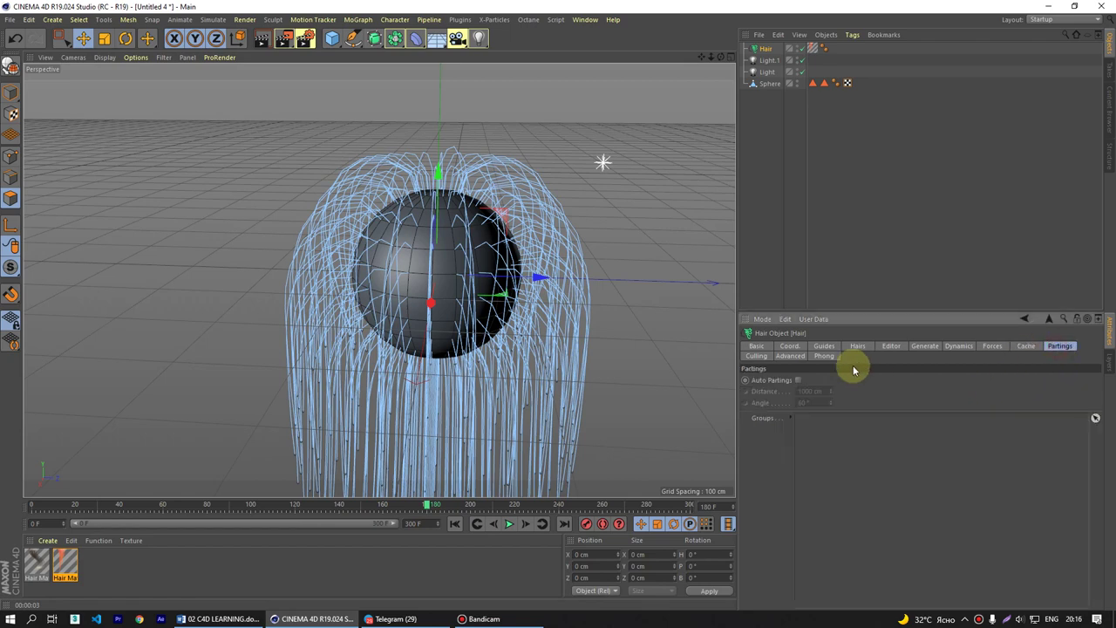
{"action": "left_click", "coordinate": [756, 356]}
{"action": "left_click", "coordinate": [791, 356]}
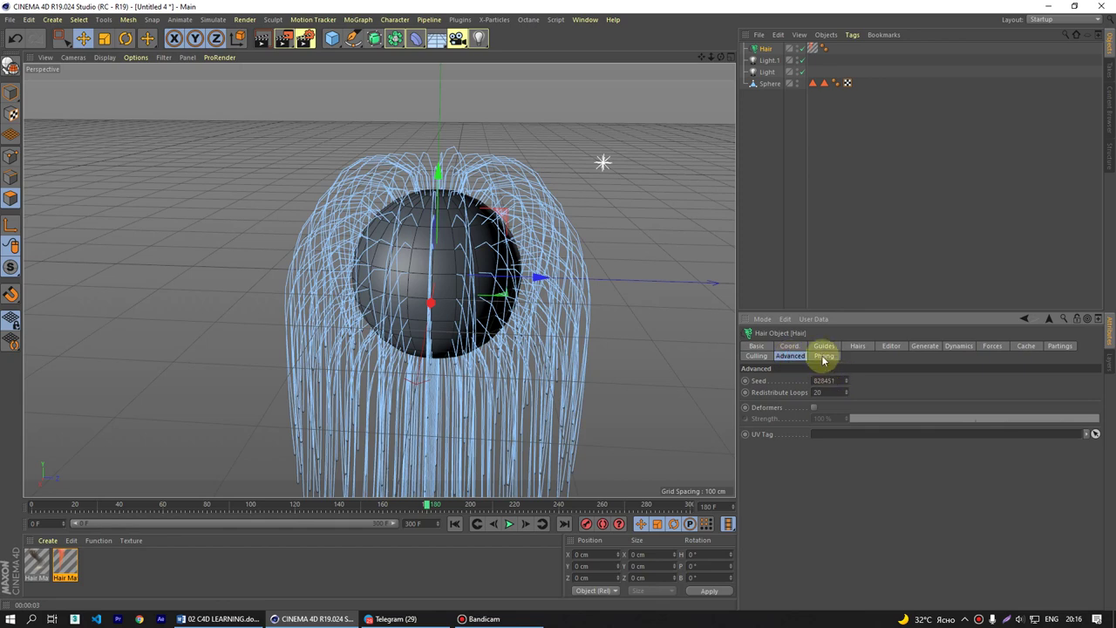
{"action": "left_click", "coordinate": [823, 357]}
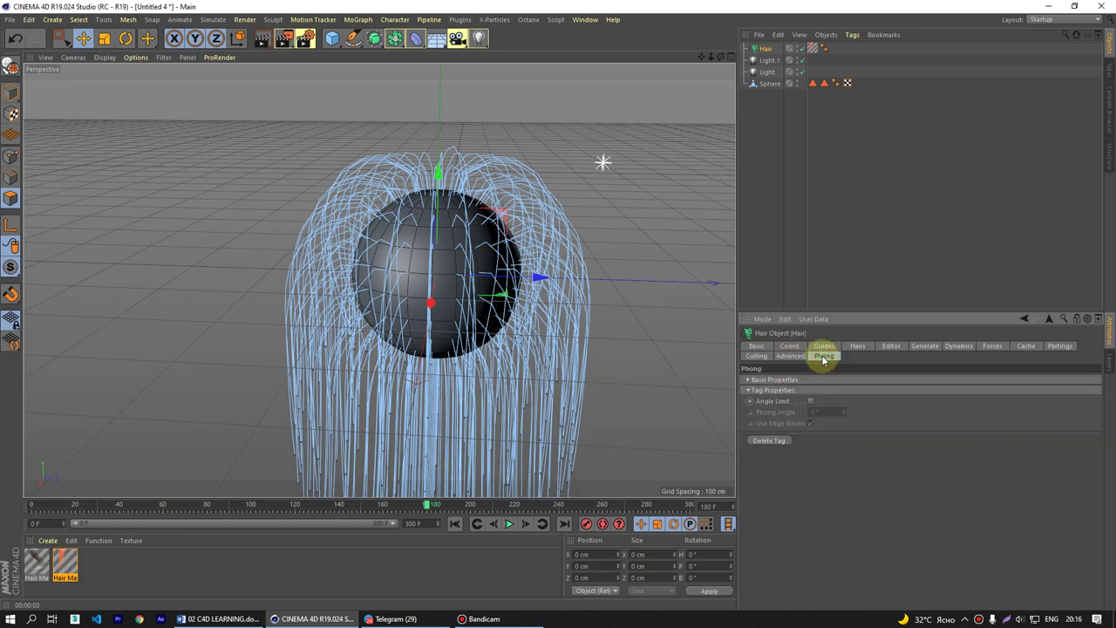
{"action": "left_click", "coordinate": [755, 379]}
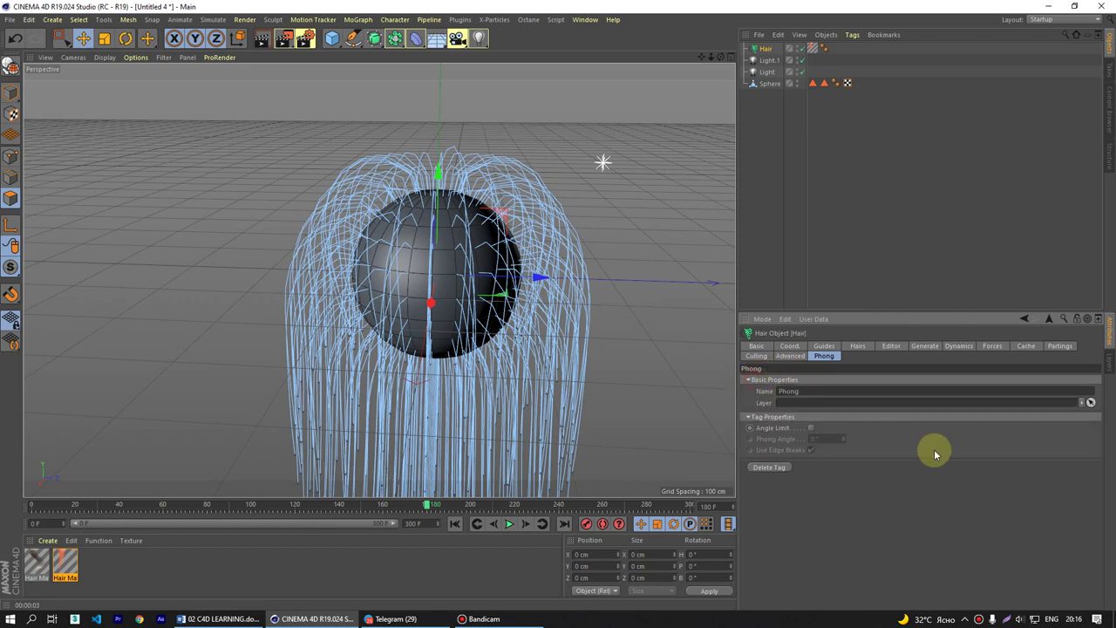
{"action": "scroll", "coordinate": [548, 378], "scroll_direction": "down", "scroll_amount": 3}
{"action": "scroll", "coordinate": [511, 375], "scroll_direction": "up", "scroll_amount": 2}
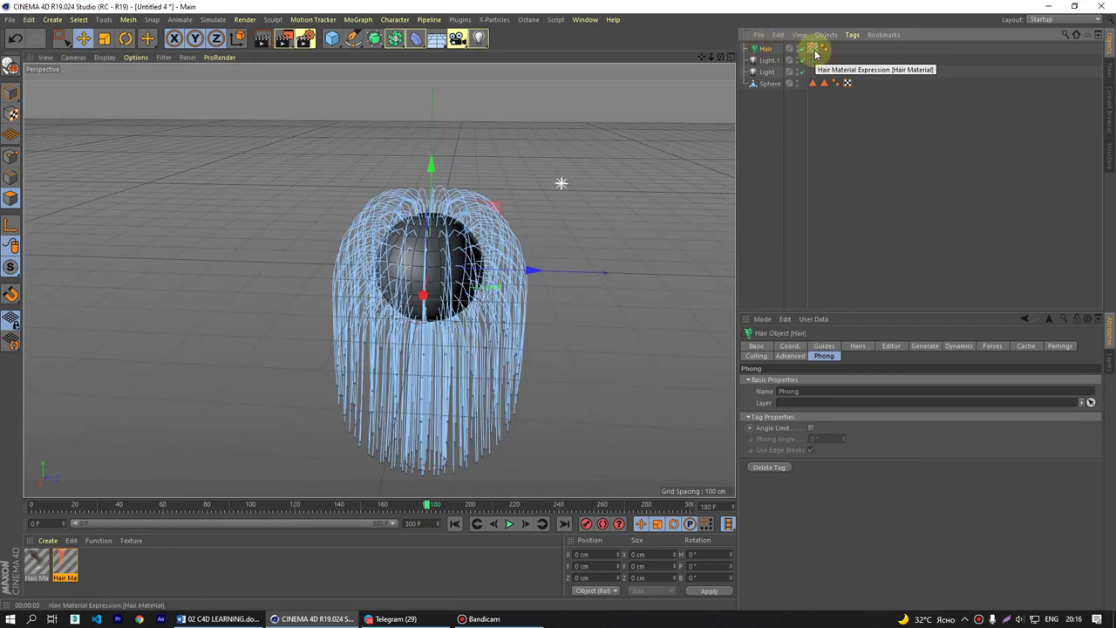
- Create a new empty project, then switch back to Untitled 4 via Window
{"action": "left_click", "coordinate": [213, 20]}
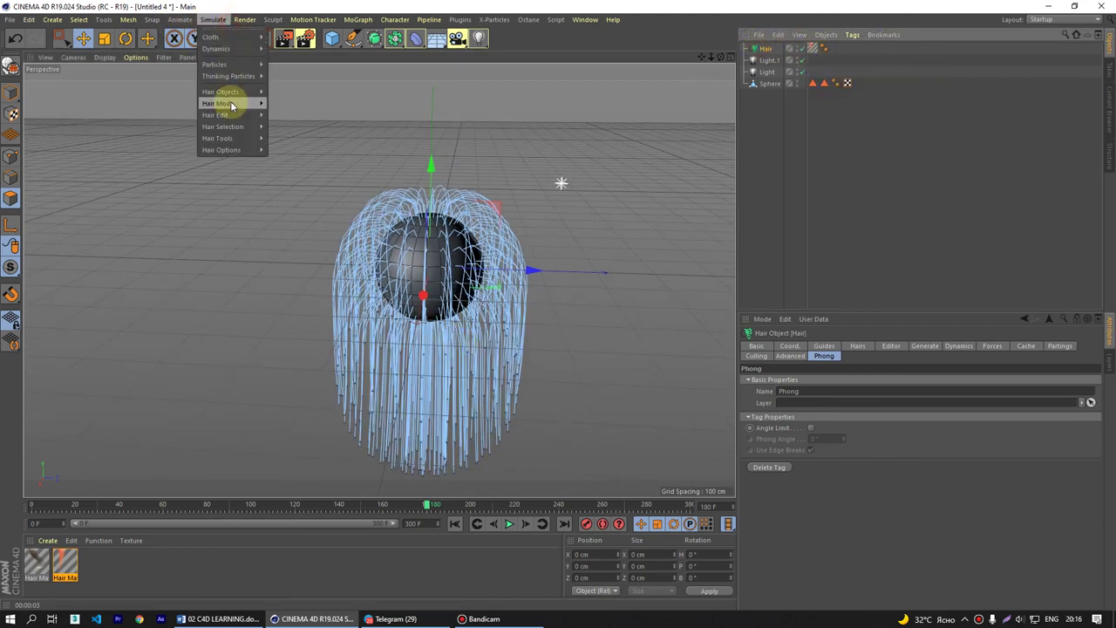
{"action": "mouse_move", "coordinate": [250, 107]}
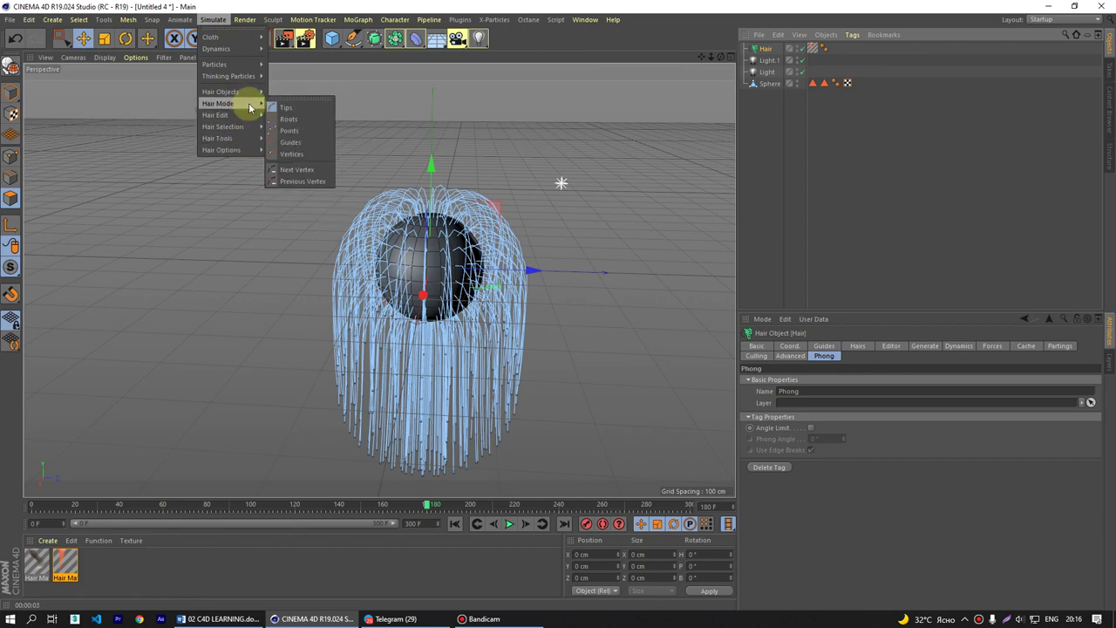
{"action": "left_click", "coordinate": [628, 5]}
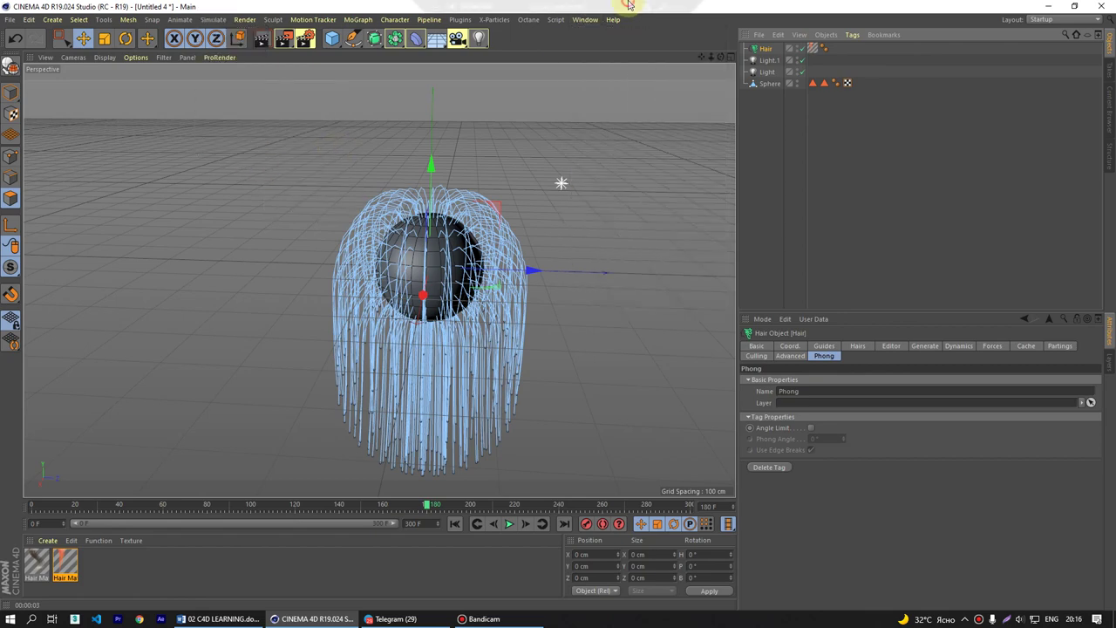
{"action": "left_click_drag", "start_coordinate": [140, 194], "coordinate": [423, 281], "text": "alt"}
{"action": "key", "text": "ctrl+n"}
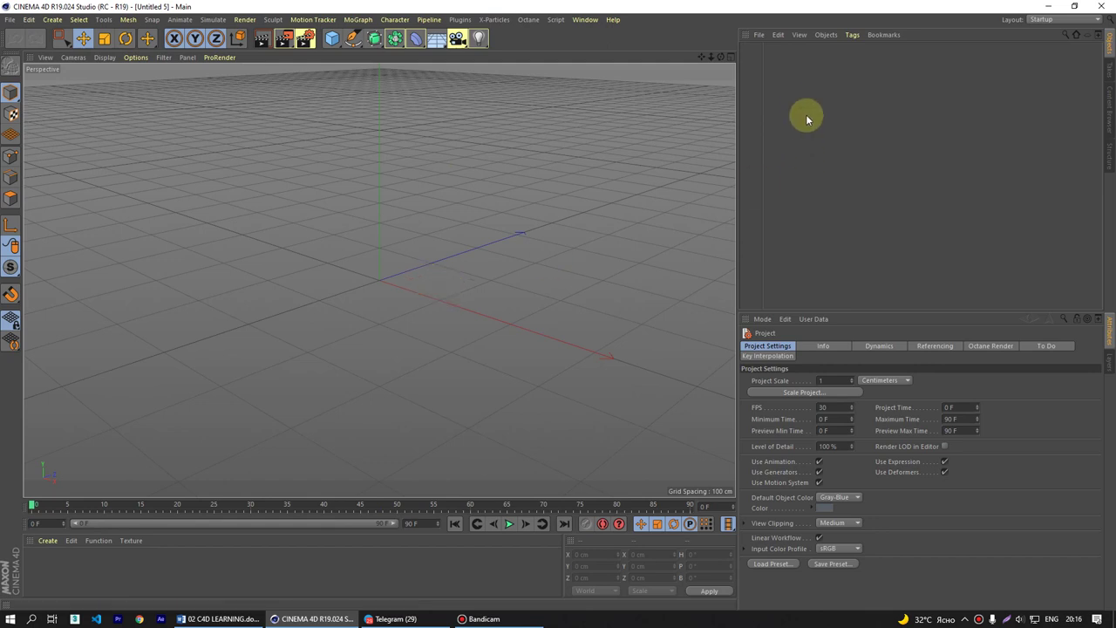
{"action": "left_click", "coordinate": [586, 19]}
{"action": "left_click", "coordinate": [623, 305]}
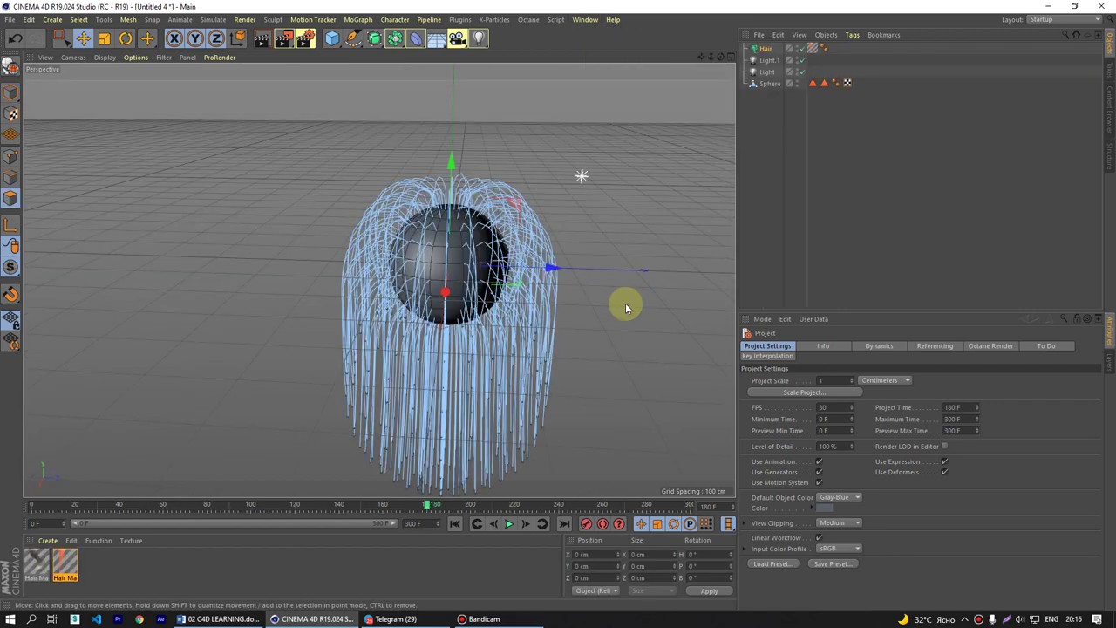
- At frame 0, empty the Hair's dynamics cache, then open Hair Mat in the Material Editor
{"action": "left_click", "coordinate": [455, 524]}
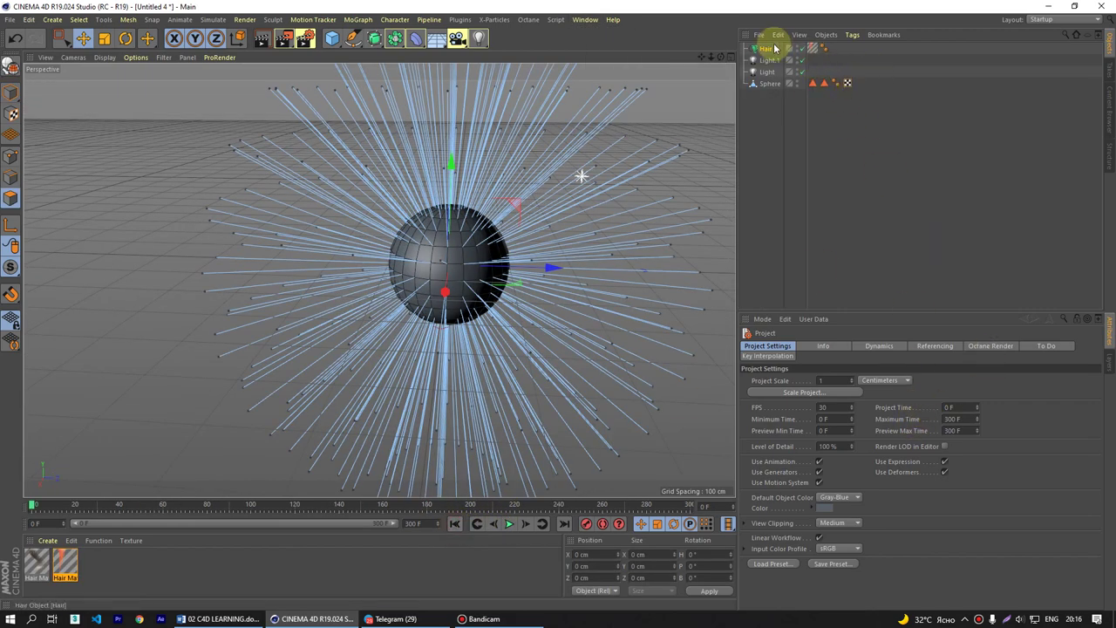
{"action": "left_click", "coordinate": [813, 48]}
{"action": "left_click", "coordinate": [1025, 345]}
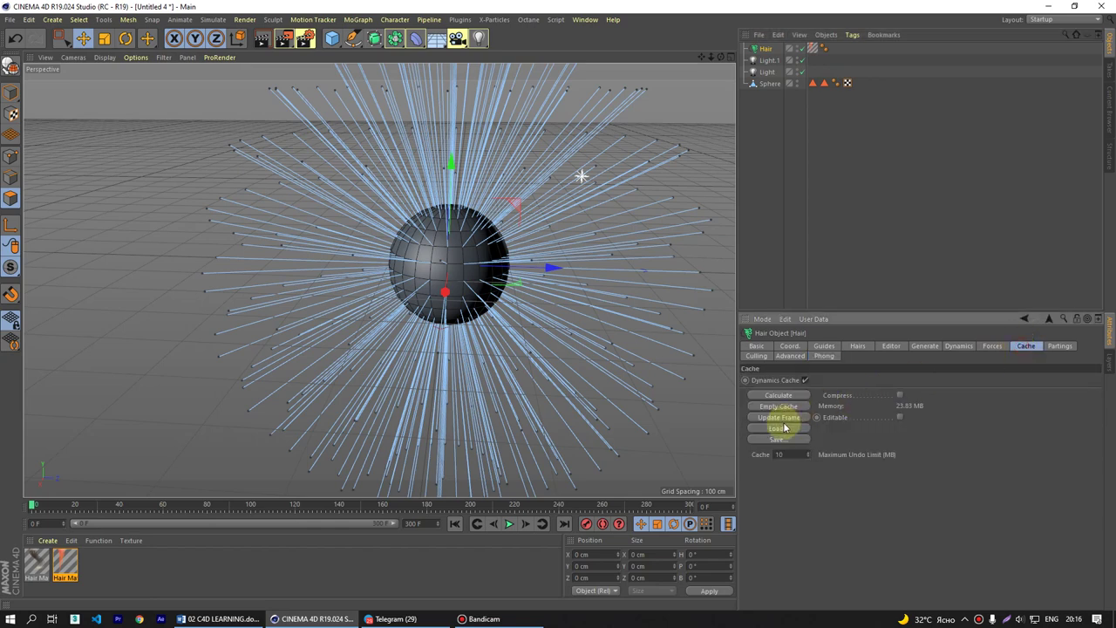
{"action": "left_click", "coordinate": [780, 407]}
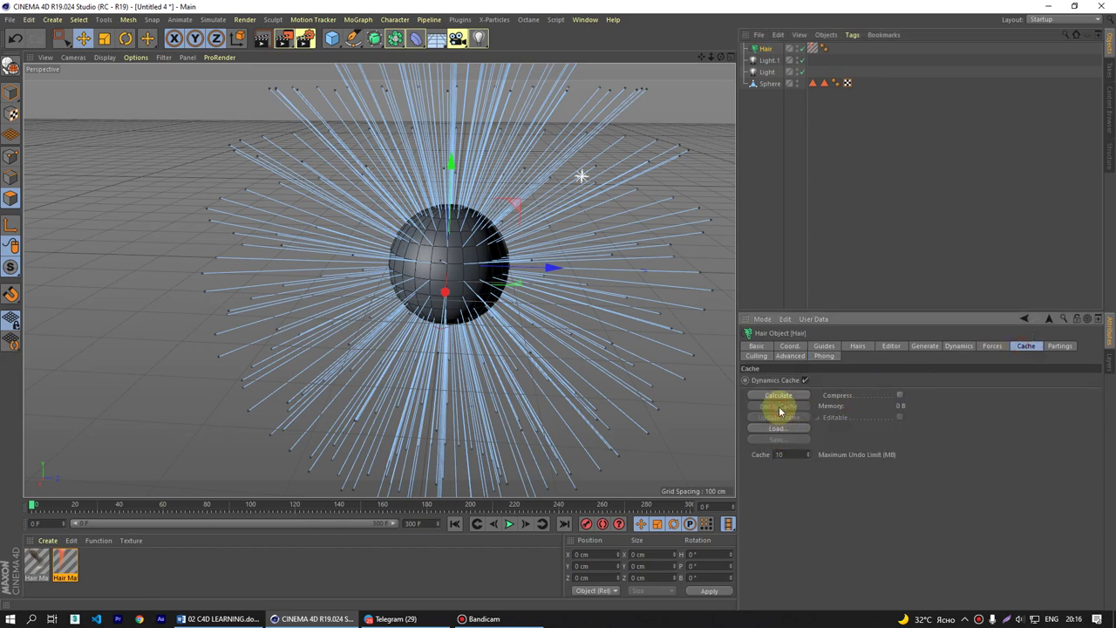
{"action": "scroll", "coordinate": [593, 344], "scroll_direction": "down", "scroll_amount": 2}
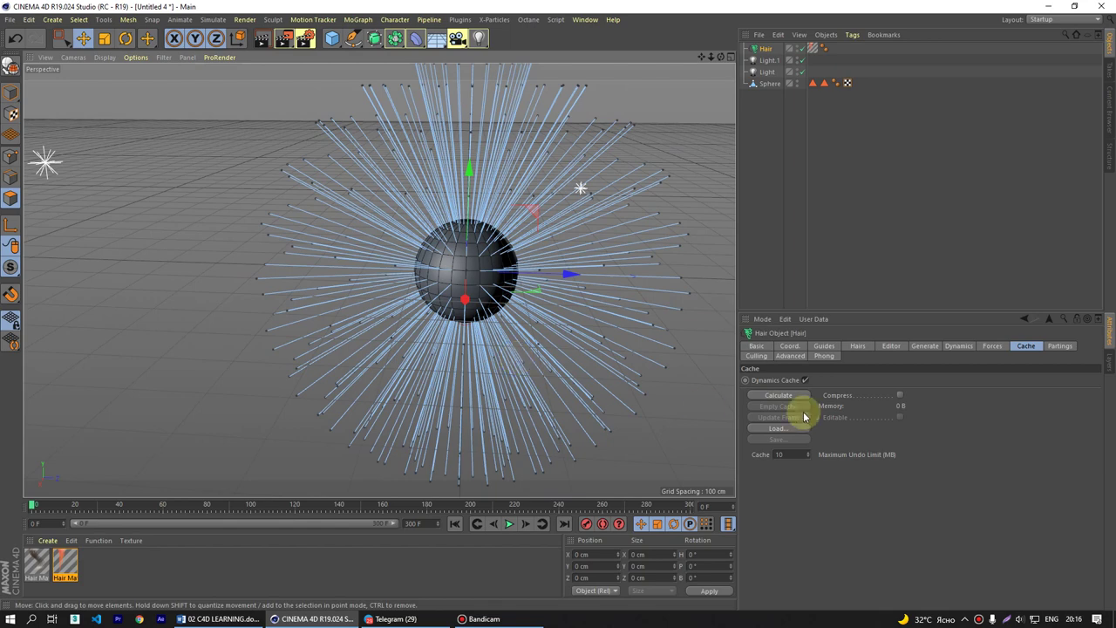
{"action": "left_click", "coordinate": [820, 347]}
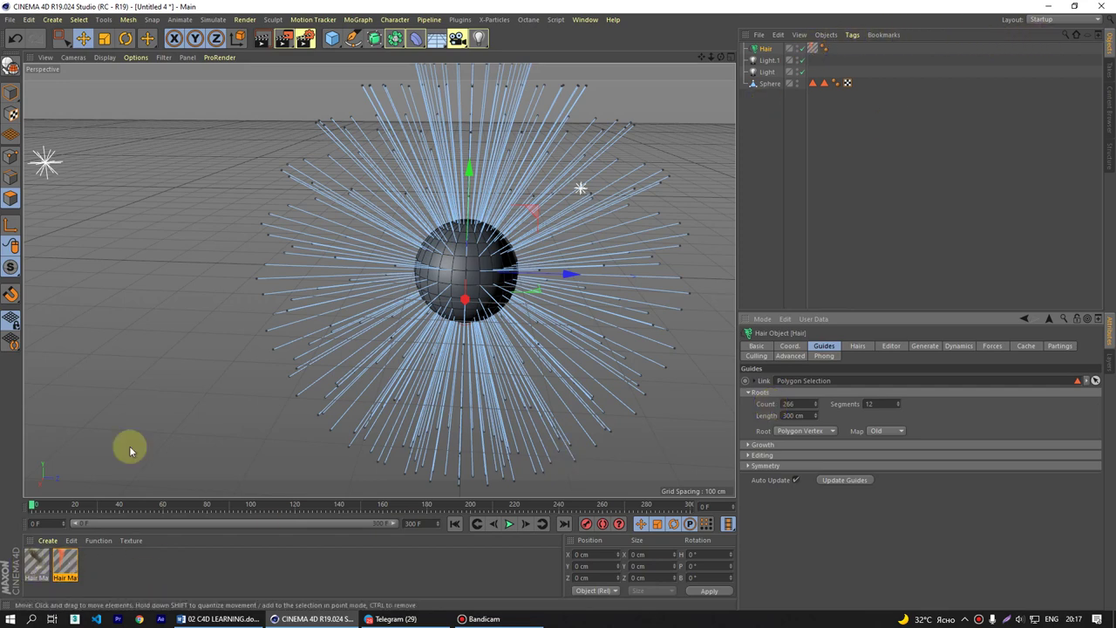
{"action": "double_click", "coordinate": [61, 562]}
- Review the Hair Mat's Color, Thickness and Length channels, selecting the Length value
{"action": "left_click", "coordinate": [197, 213]}
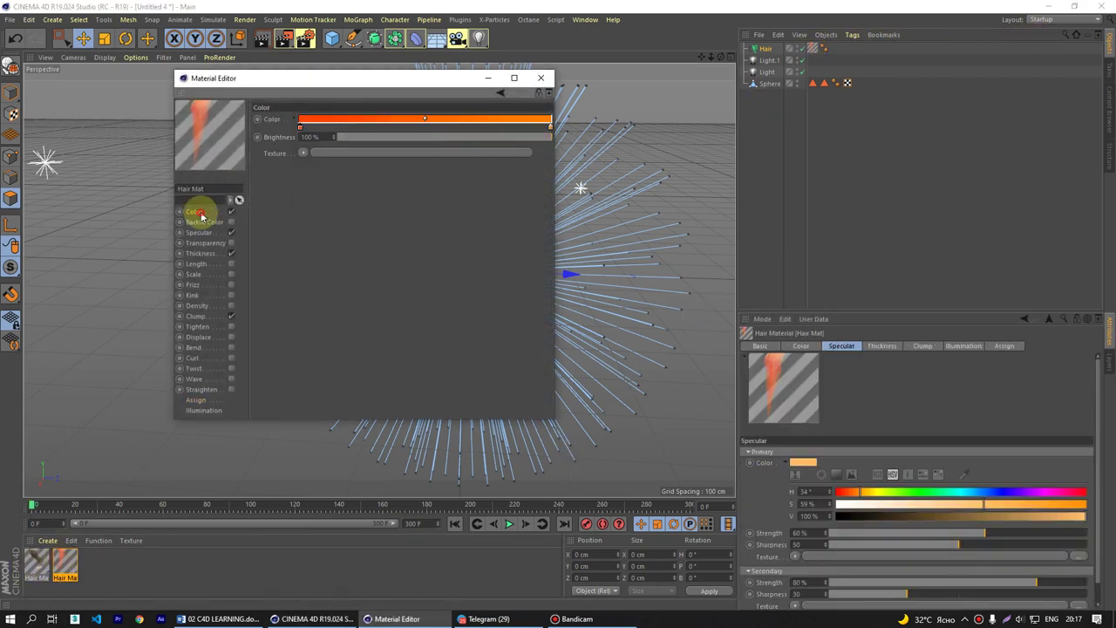
{"action": "left_click", "coordinate": [201, 254]}
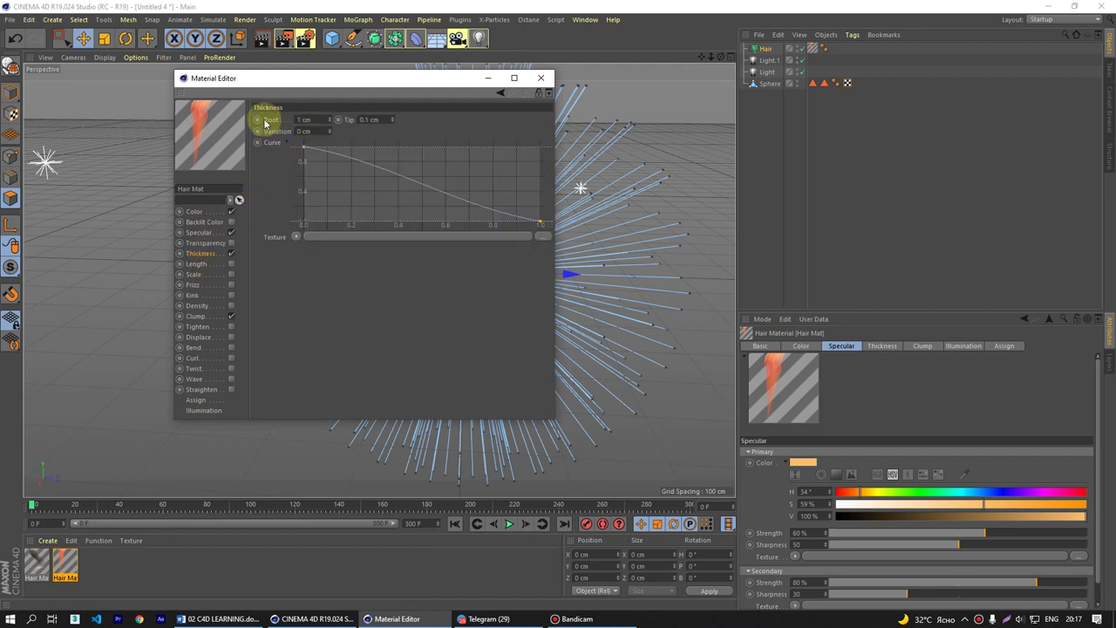
{"action": "left_click", "coordinate": [198, 266]}
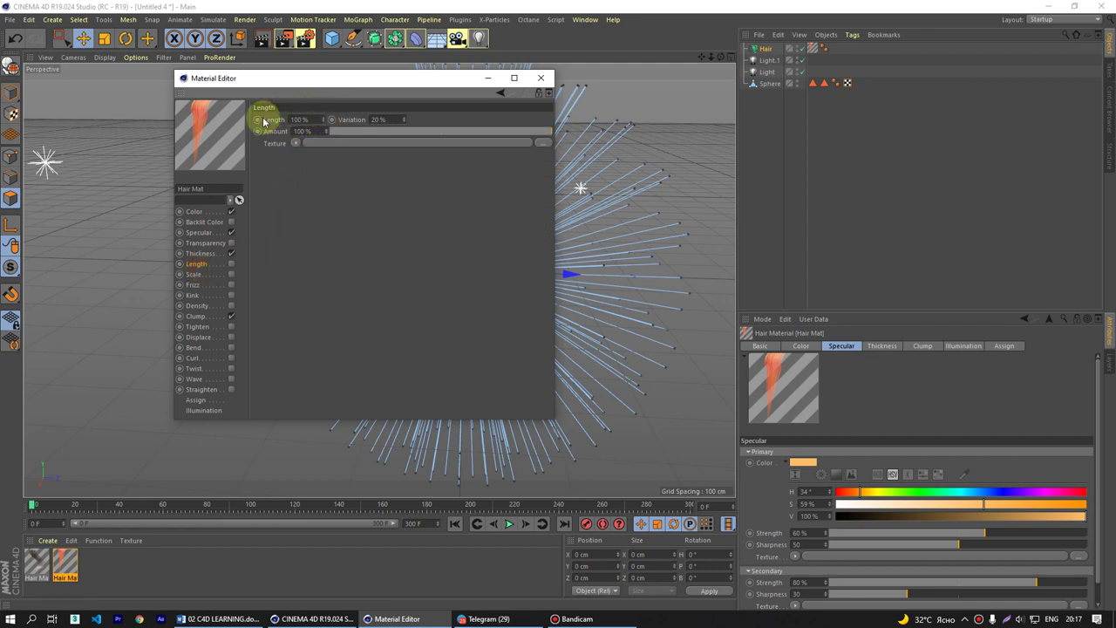
{"action": "double_click", "coordinate": [307, 120]}
- Move the Material Editor aside and switch to the extruded-letters project (Untitled 3)
{"action": "left_click_drag", "start_coordinate": [375, 80], "coordinate": [659, 228]}
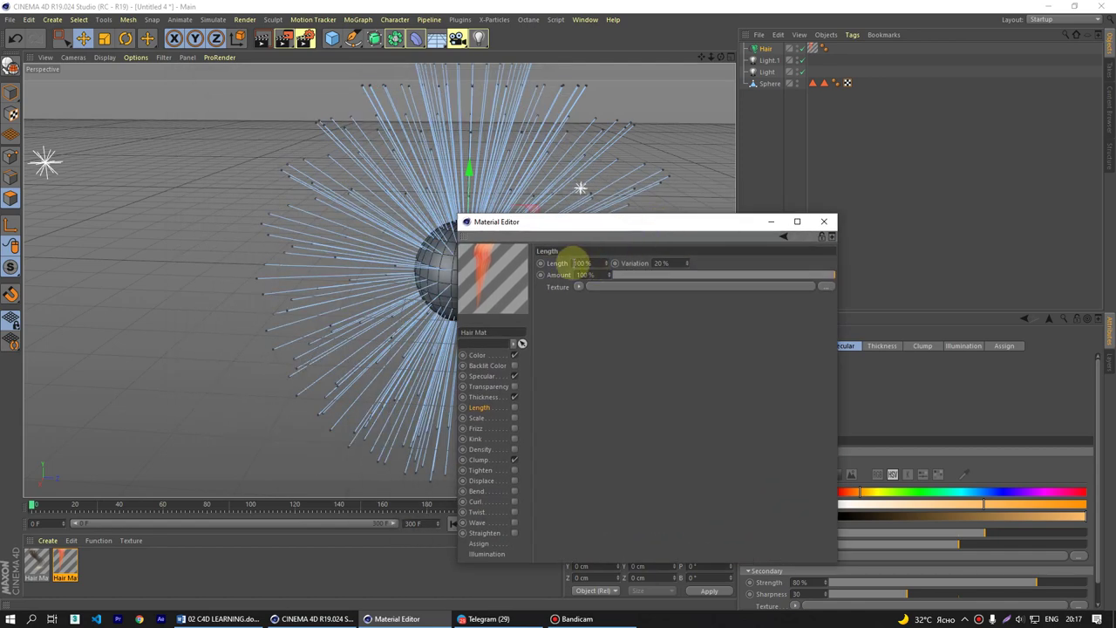
{"action": "left_click_drag", "start_coordinate": [547, 220], "coordinate": [787, 219]}
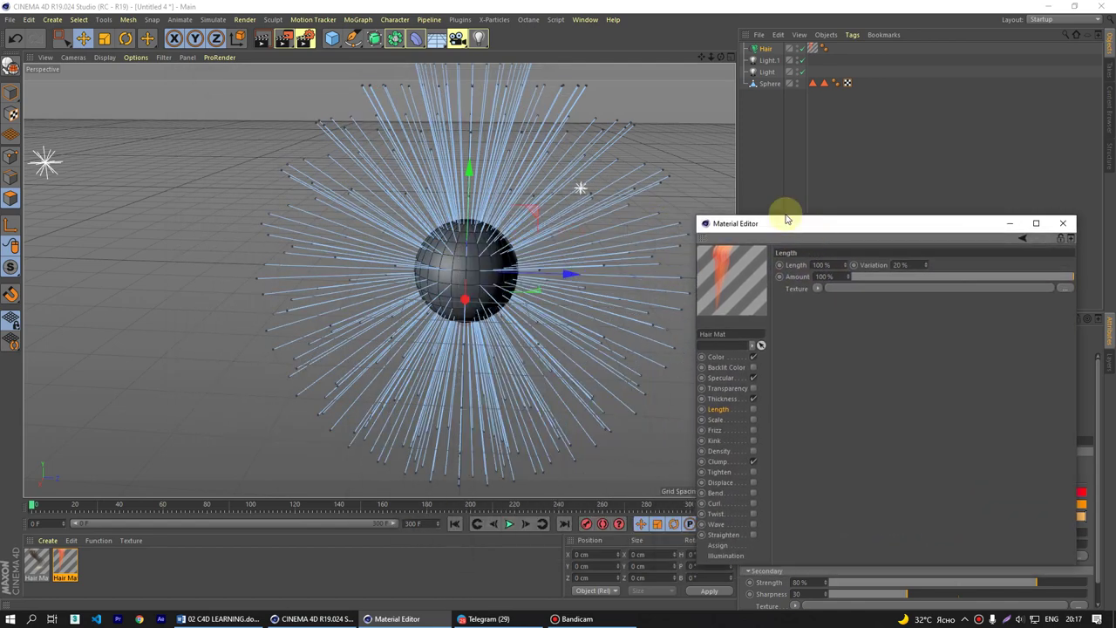
{"action": "left_click", "coordinate": [586, 19]}
{"action": "left_click", "coordinate": [622, 312]}
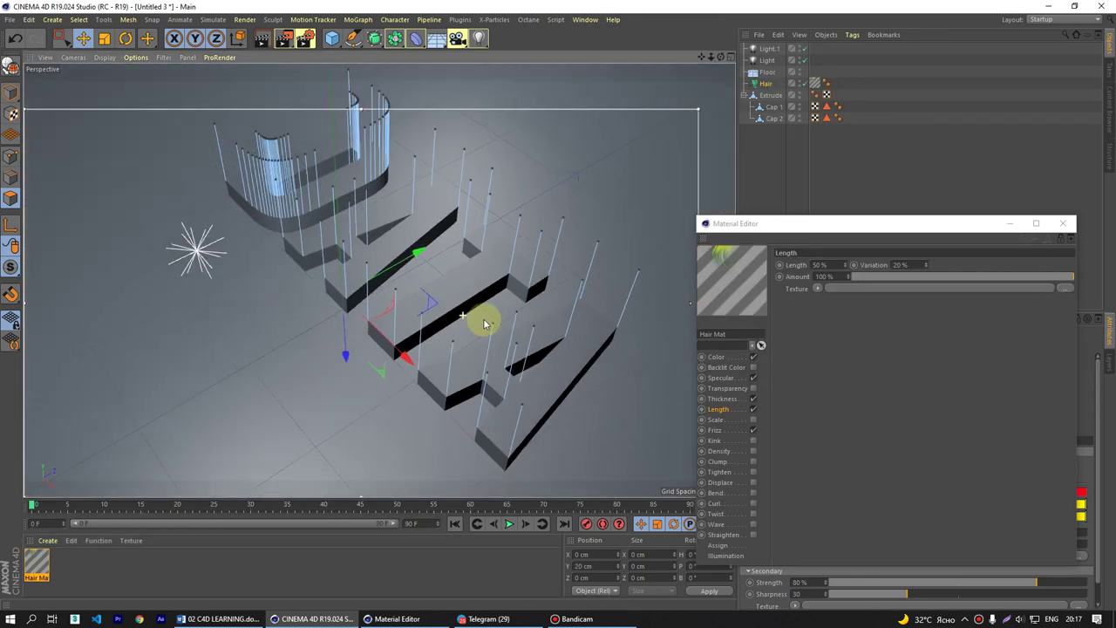
- Render the grass-covered letters and bring the Hair Mat's Length settings into view
{"action": "key", "text": "ctrl+r"}
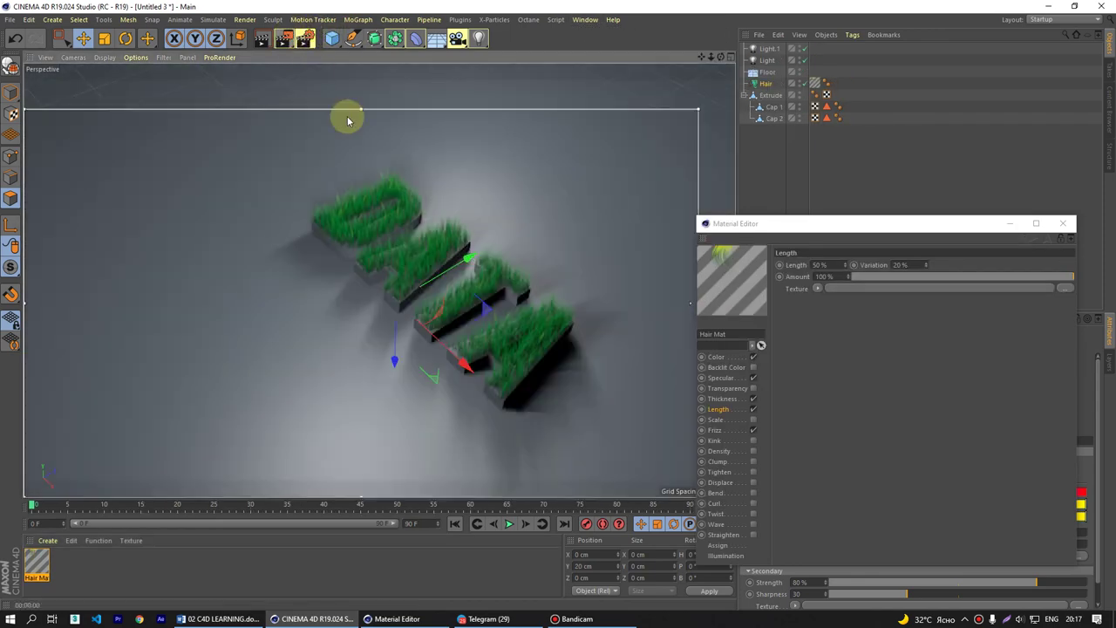
{"action": "scroll", "coordinate": [553, 296], "scroll_direction": "up", "scroll_amount": 3}
{"action": "key", "text": "ctrl+r"}
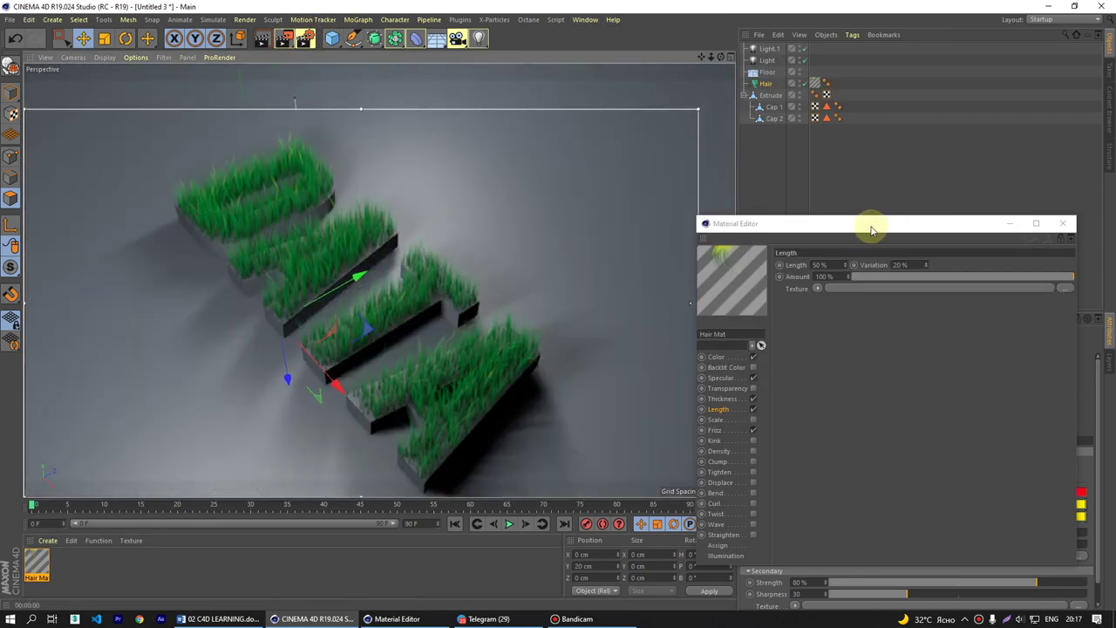
{"action": "left_click_drag", "start_coordinate": [867, 224], "coordinate": [373, 210]}
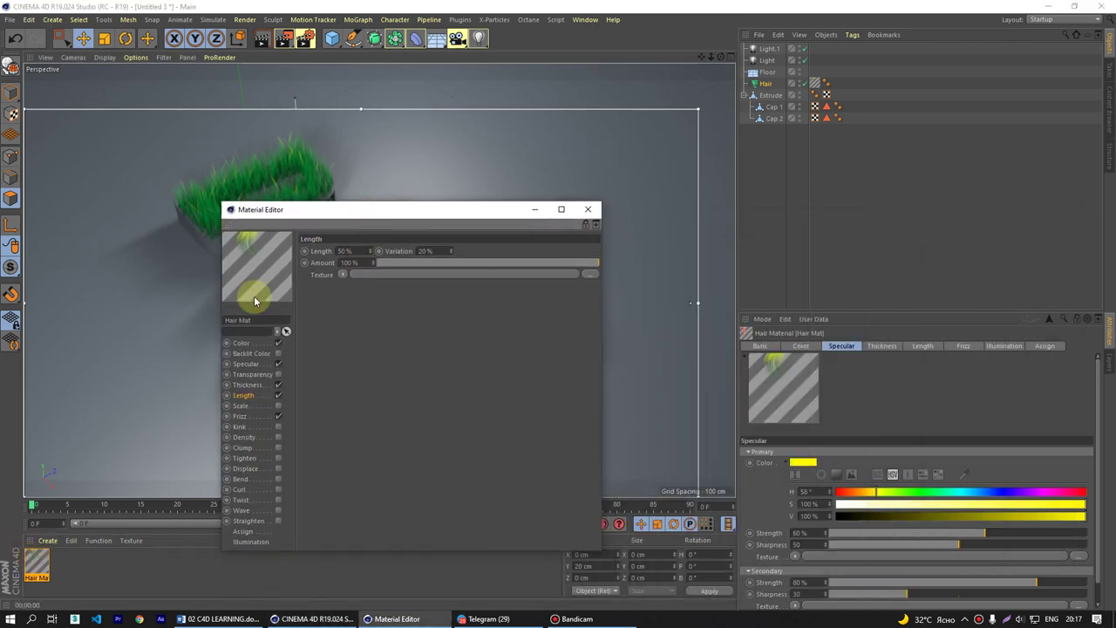
{"action": "left_click", "coordinate": [256, 385]}
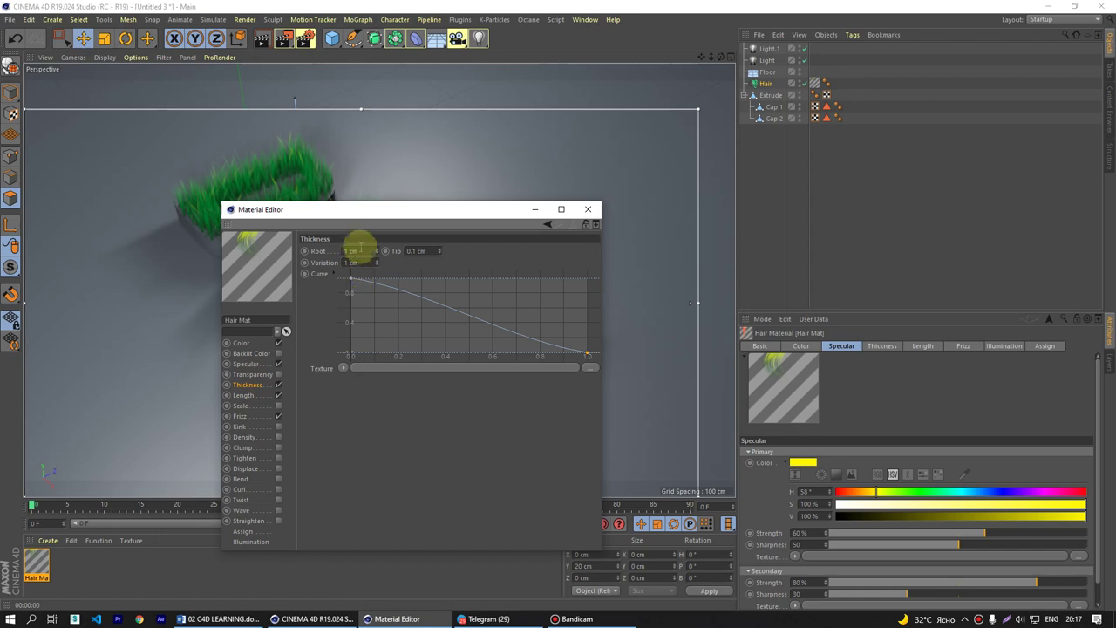
{"action": "left_click", "coordinate": [244, 395]}
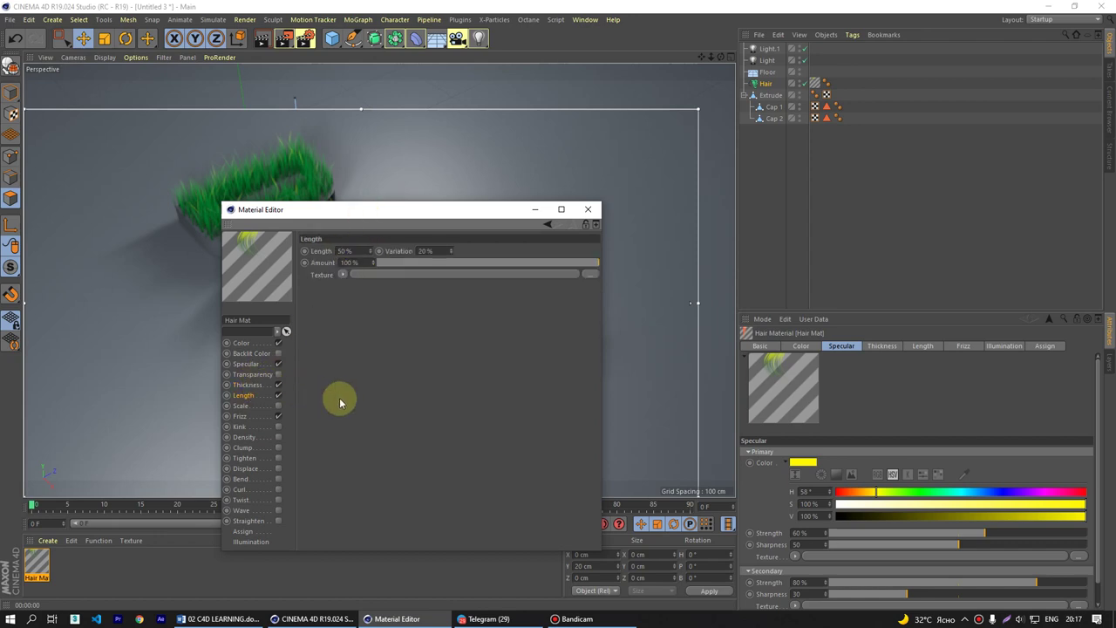
{"action": "left_click_drag", "start_coordinate": [366, 218], "coordinate": [330, 358]}
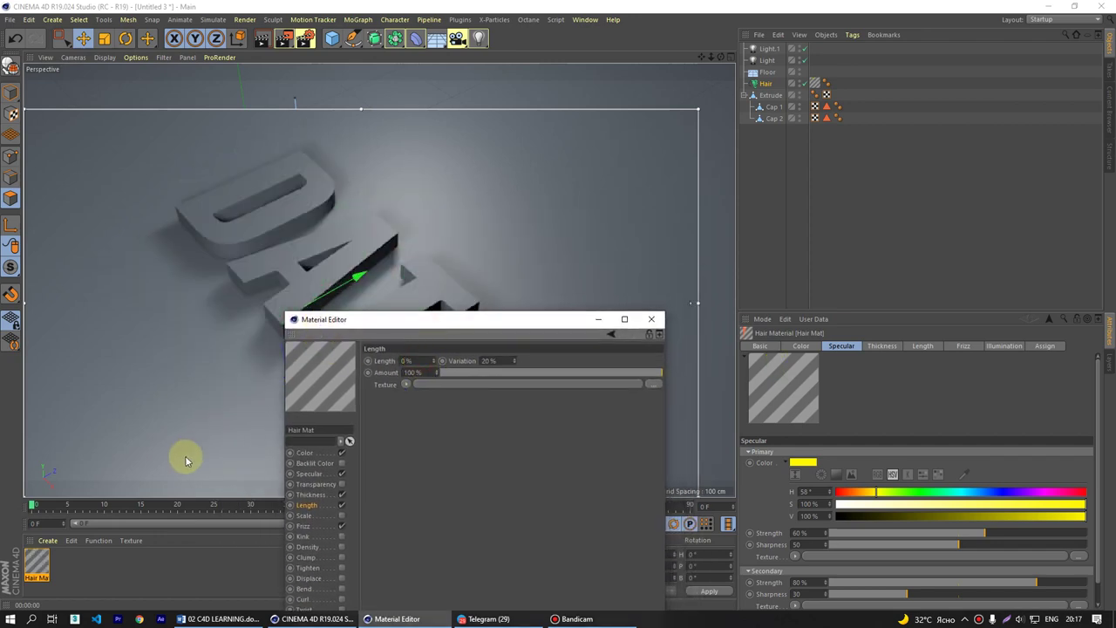
- Keyframe the hair Length at 0% on frame 0 and 100% on frame 20
{"action": "left_click", "coordinate": [367, 360]}
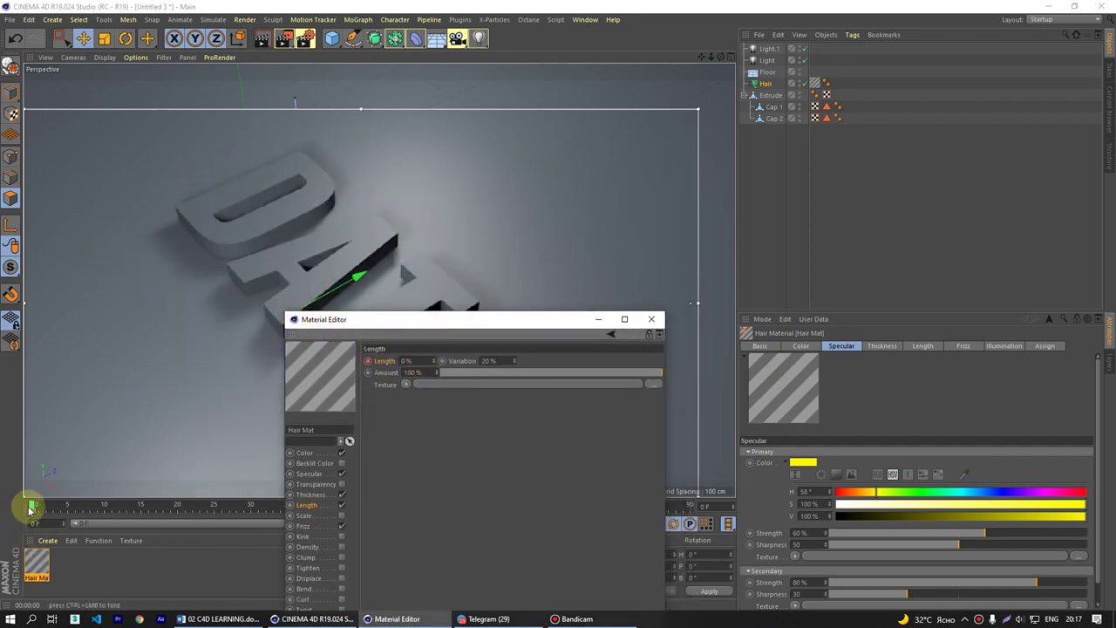
{"action": "left_click_drag", "start_coordinate": [32, 504], "coordinate": [180, 510]}
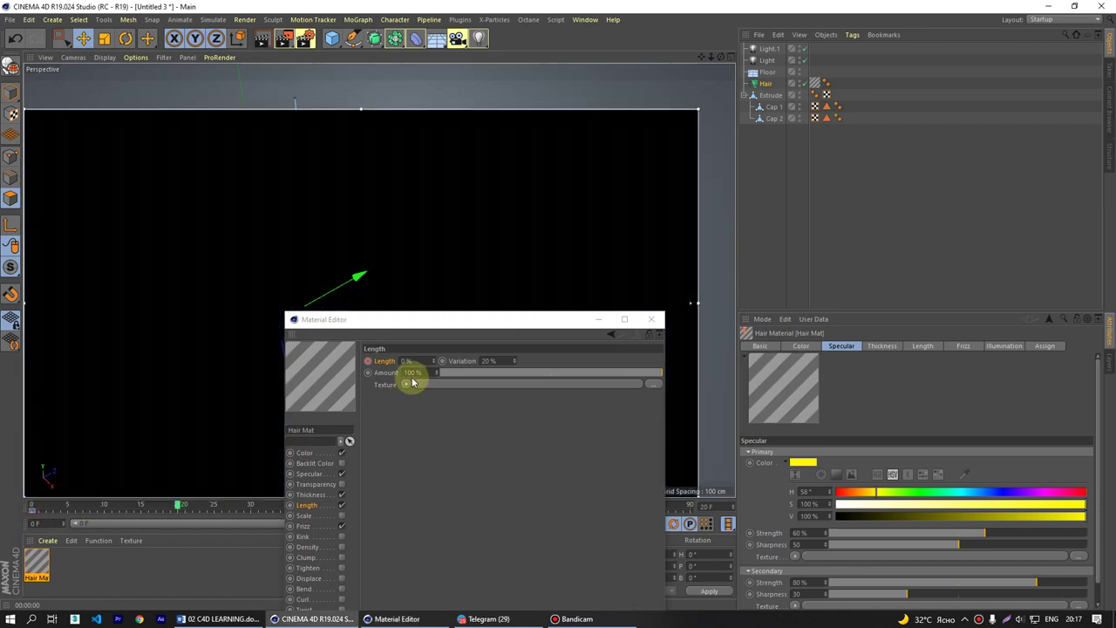
{"action": "double_click", "coordinate": [406, 360]}
{"action": "type", "text": "100"}
{"action": "left_click", "coordinate": [368, 361]}
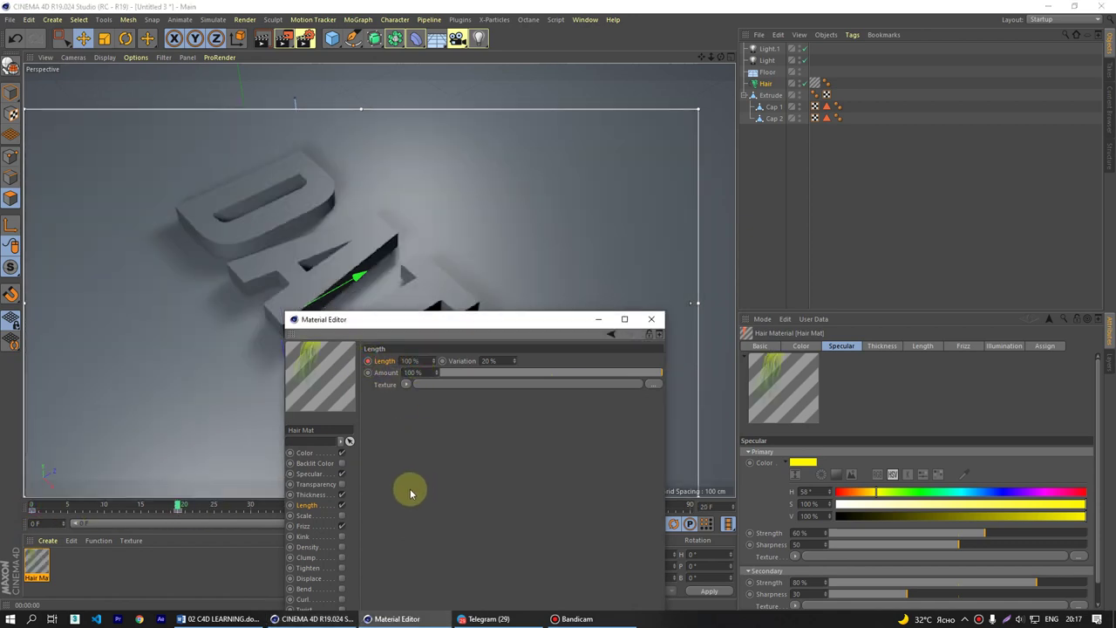
{"action": "left_click_drag", "start_coordinate": [178, 504], "coordinate": [32, 506]}
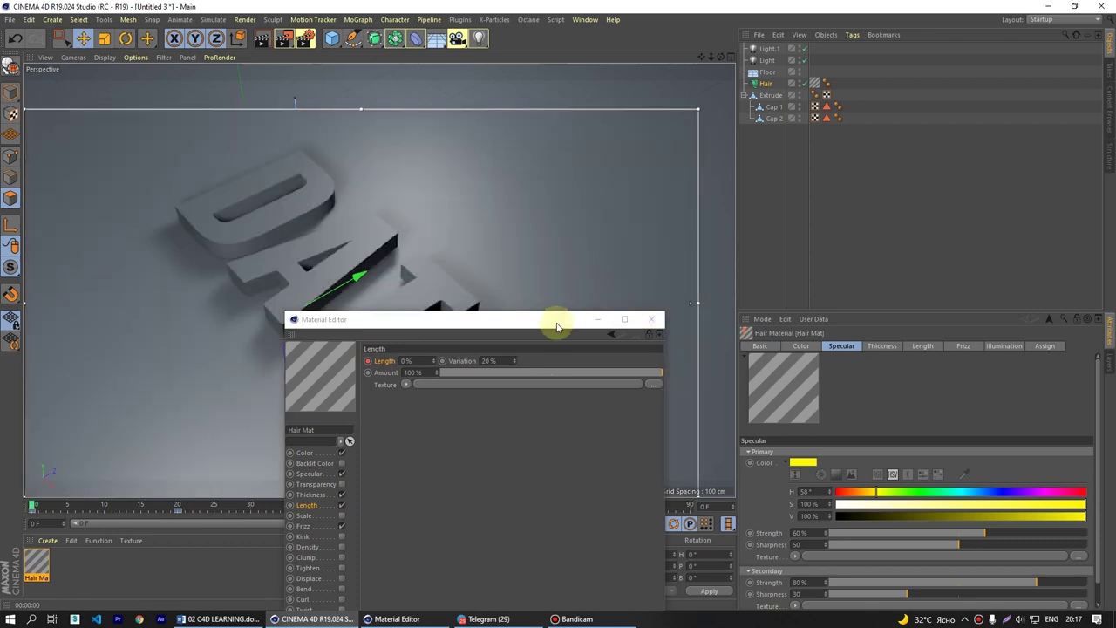
{"action": "left_click_drag", "start_coordinate": [552, 319], "coordinate": [887, 506]}
- Step frame by frame to frame 20, watching the grass grow to full length
{"action": "left_click", "coordinate": [529, 524]}
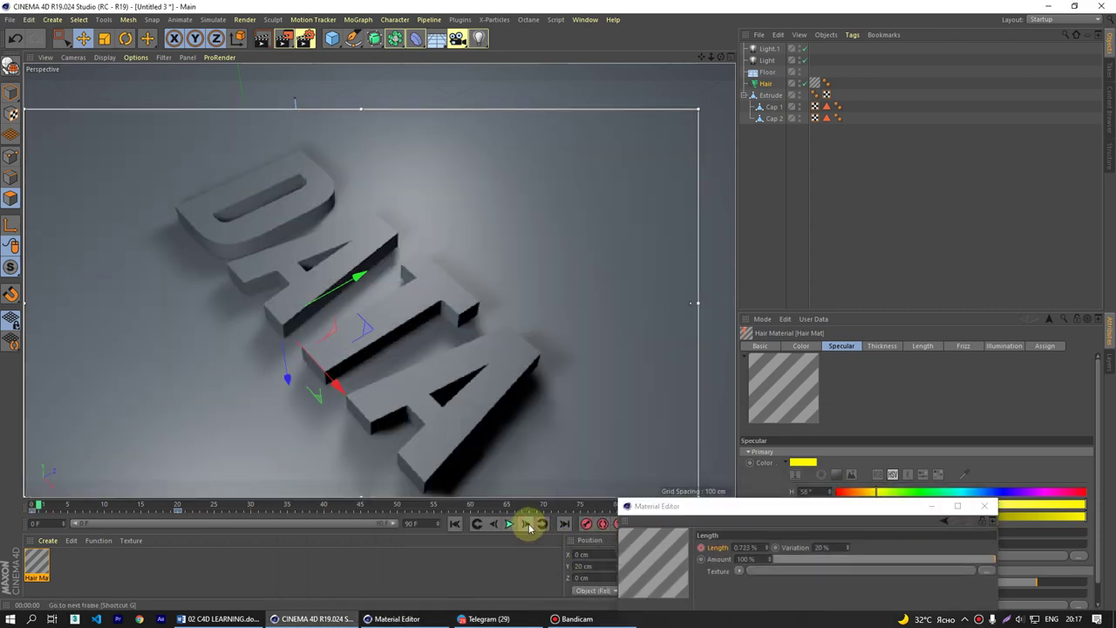
{"action": "left_click", "coordinate": [528, 524]}
{"action": "left_click", "coordinate": [528, 524]}
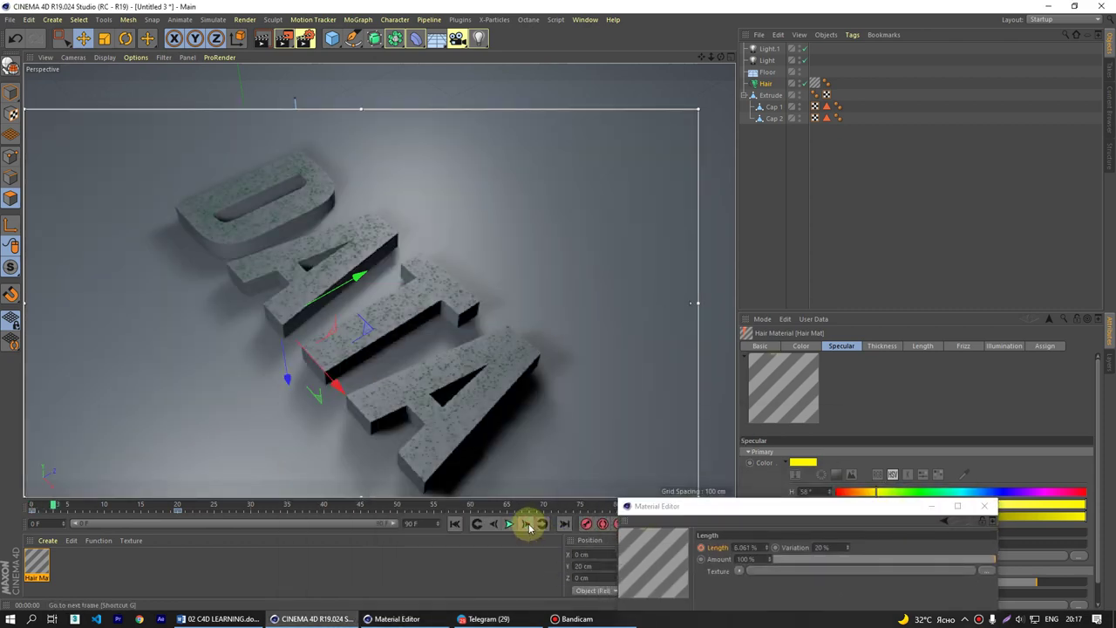
{"action": "left_click", "coordinate": [528, 524]}
{"action": "left_click", "coordinate": [529, 524]}
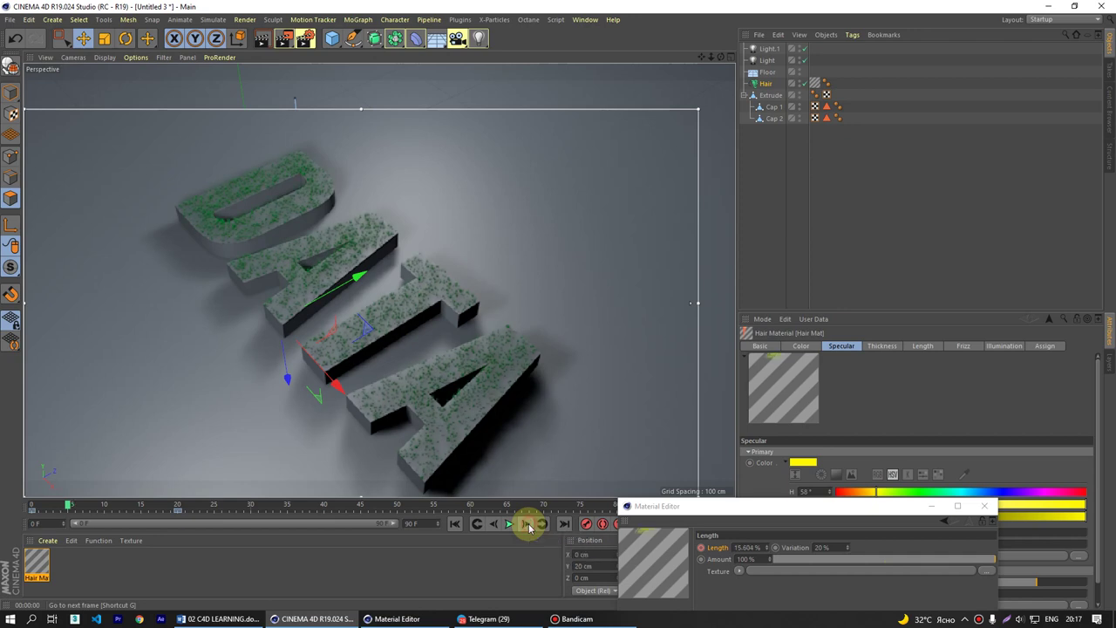
{"action": "left_click", "coordinate": [529, 524]}
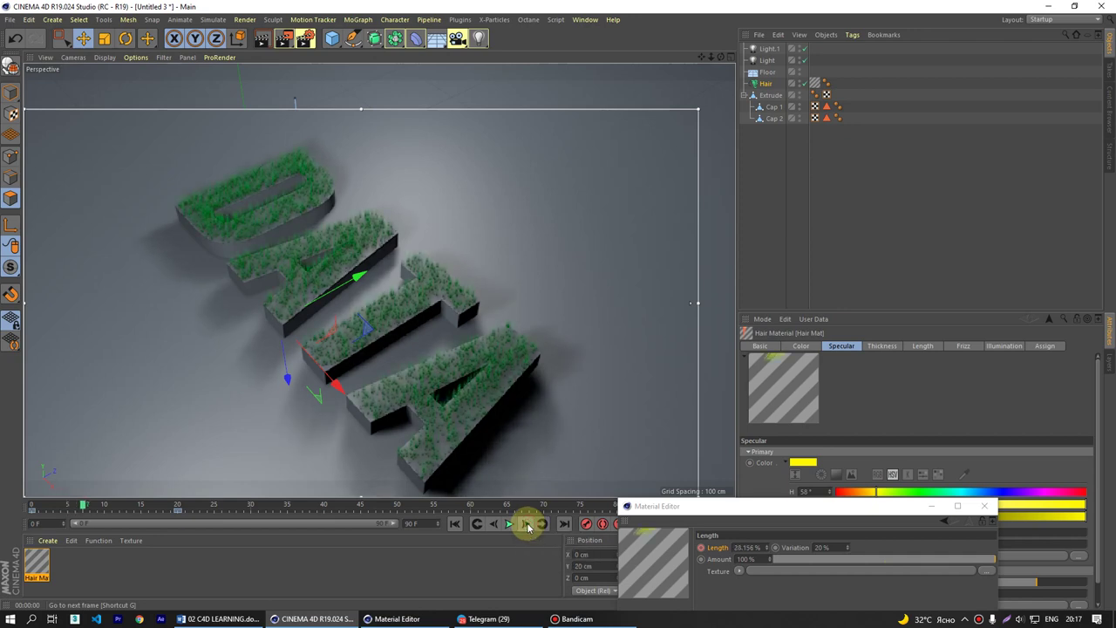
{"action": "left_click", "coordinate": [528, 524]}
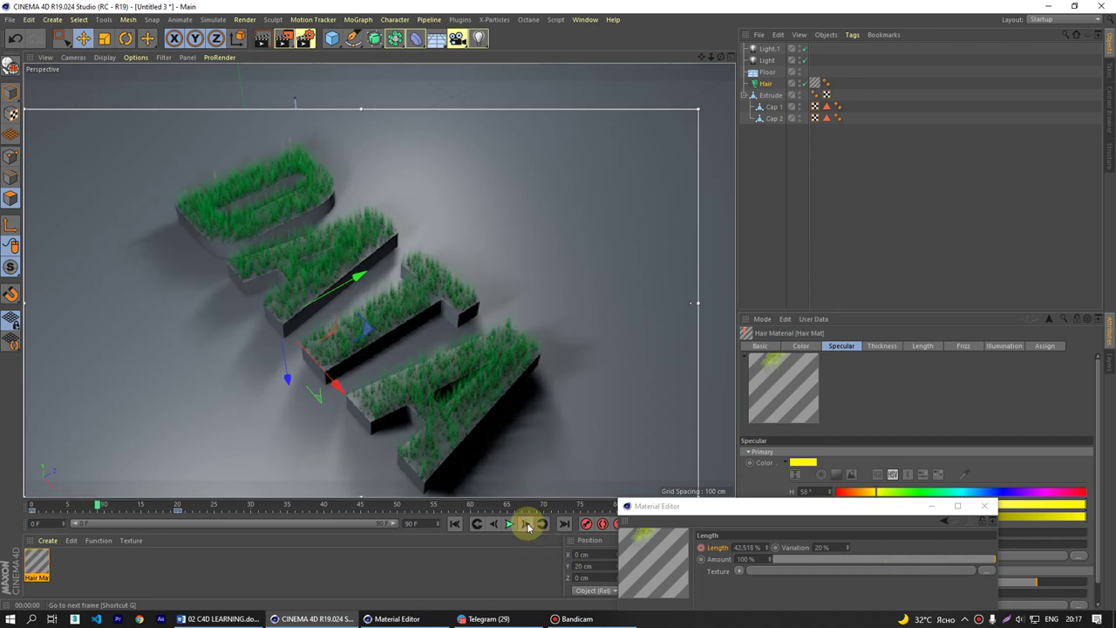
{"action": "left_click", "coordinate": [528, 525]}
{"action": "left_click", "coordinate": [528, 524]}
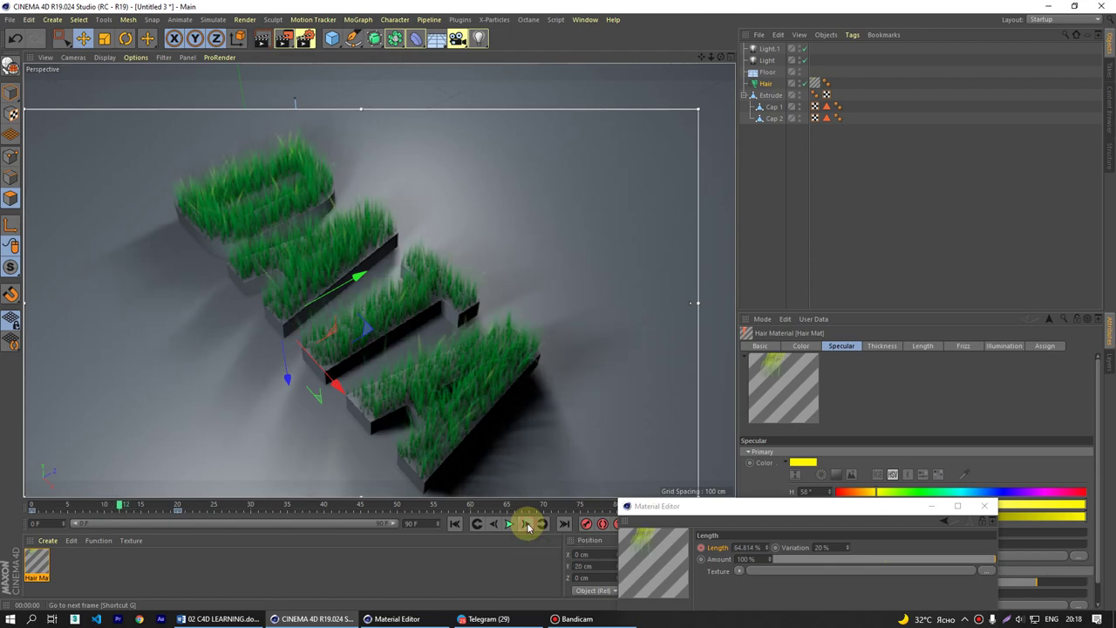
{"action": "left_click", "coordinate": [527, 524]}
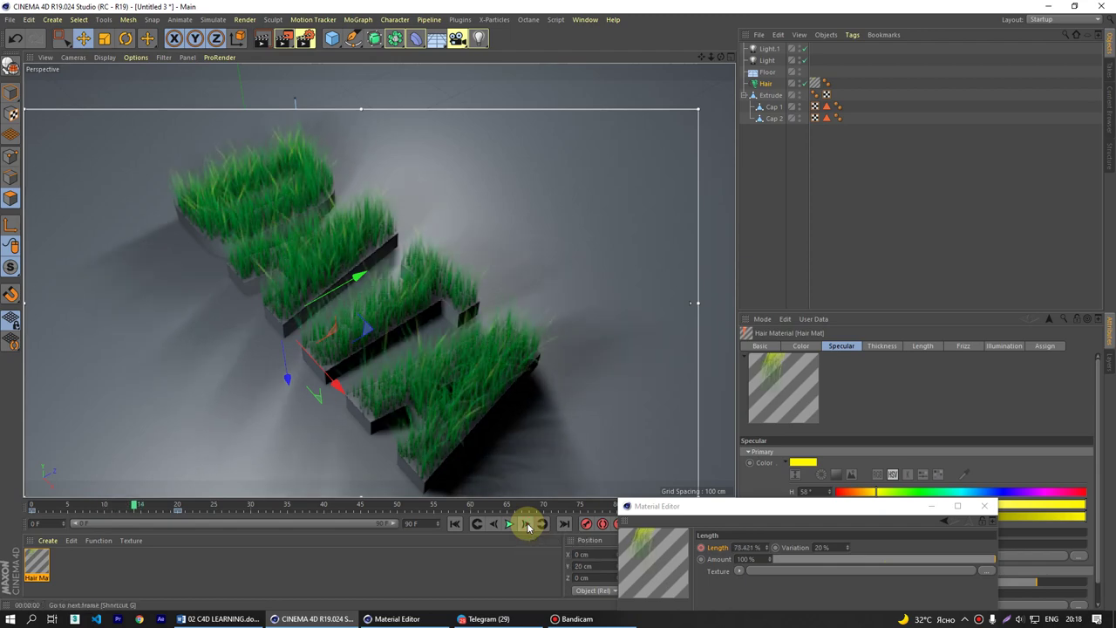
{"action": "left_click", "coordinate": [528, 524]}
{"action": "left_click", "coordinate": [527, 524]}
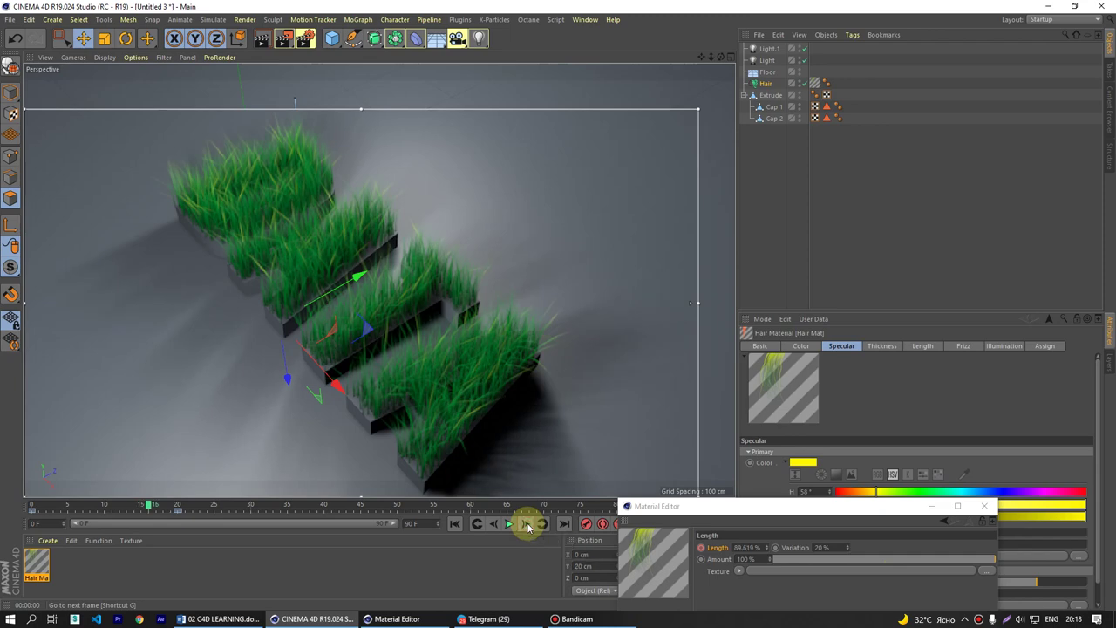
{"action": "left_click", "coordinate": [528, 524]}
{"action": "left_click", "coordinate": [528, 524]}
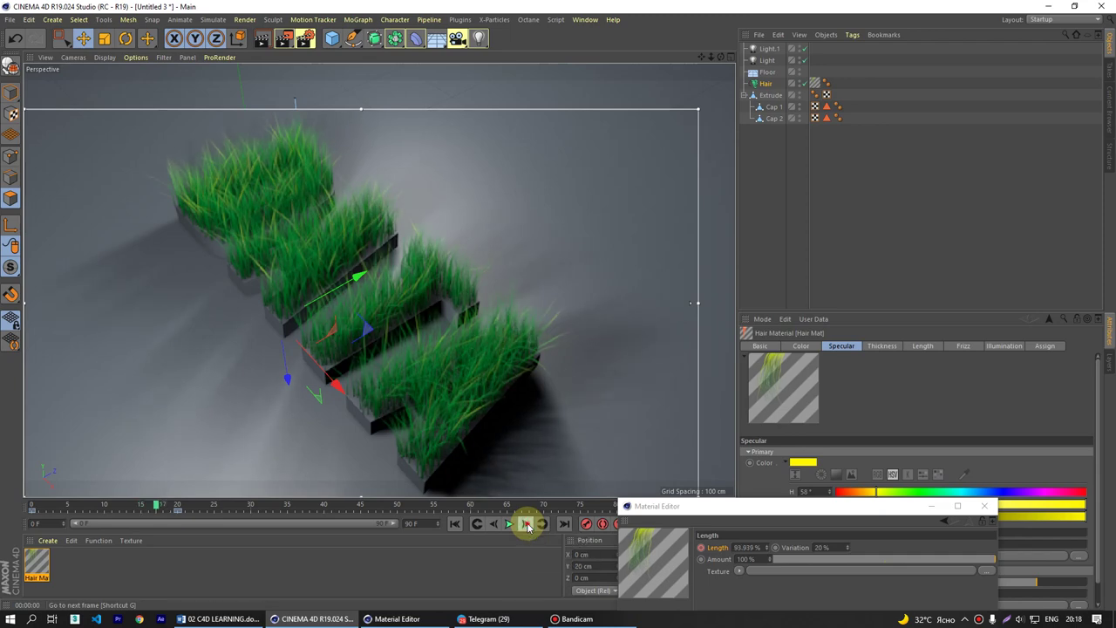
{"action": "left_click", "coordinate": [528, 524]}
{"action": "left_click", "coordinate": [527, 524]}
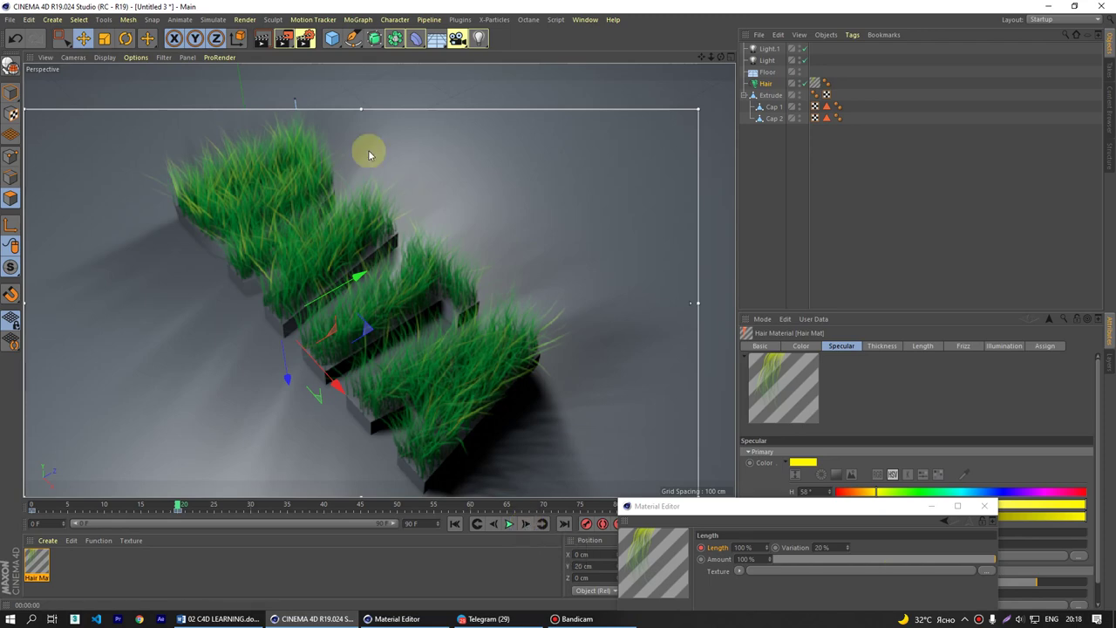
{"action": "left_click", "coordinate": [213, 19]}
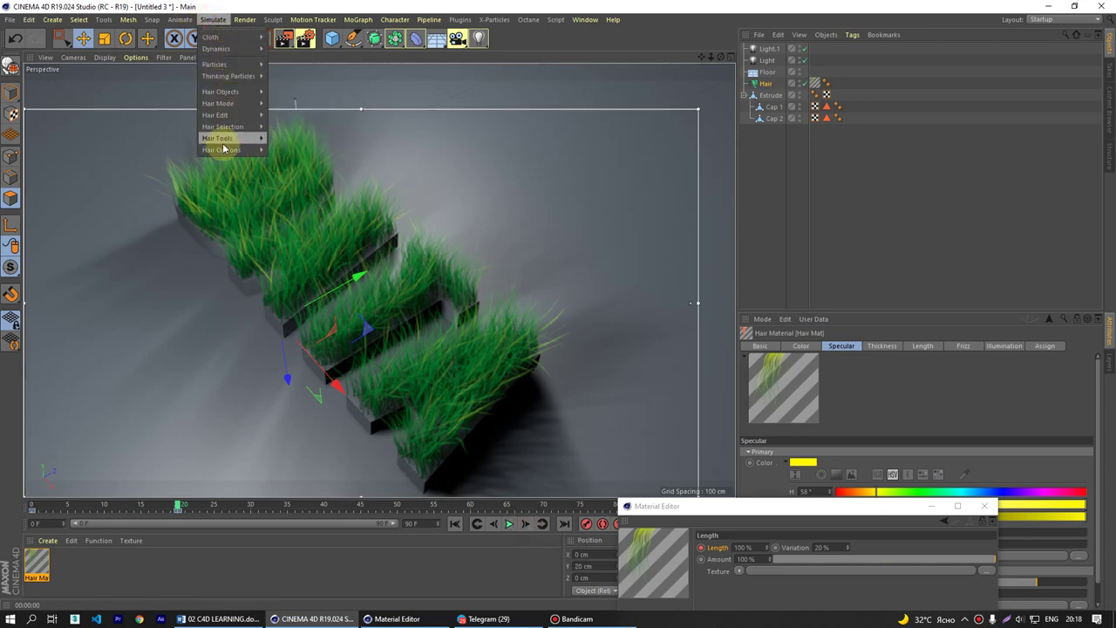
{"action": "mouse_move", "coordinate": [224, 64]}
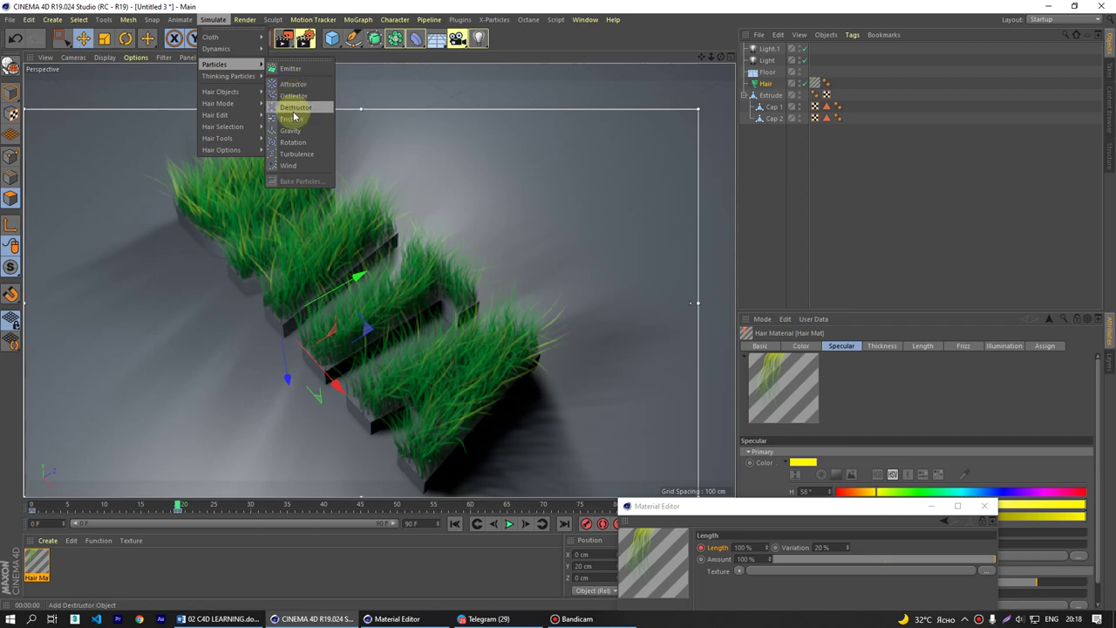
- Add a Wind force left of the letters and turn off the interactive render region
{"action": "left_click", "coordinate": [288, 165]}
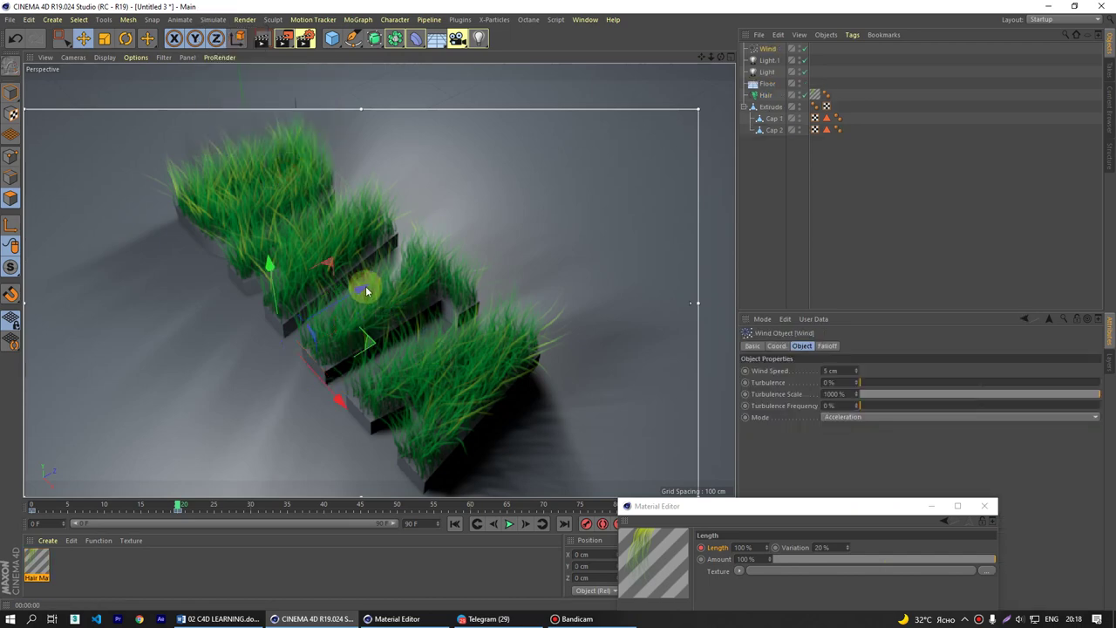
{"action": "left_click_drag", "start_coordinate": [366, 286], "coordinate": [145, 277]}
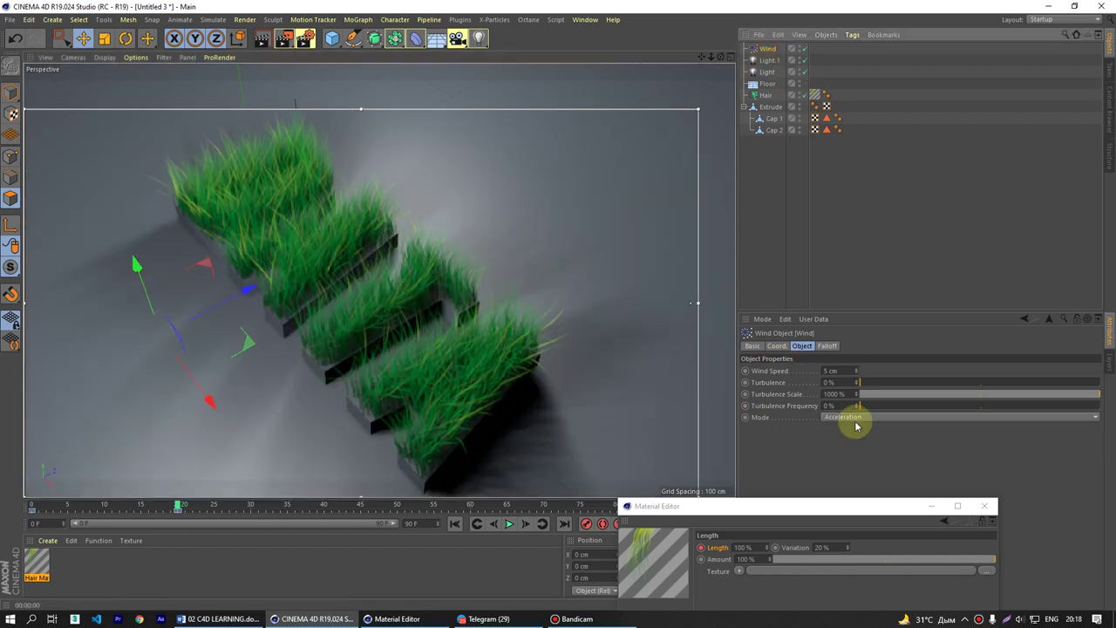
{"action": "left_click_drag", "start_coordinate": [859, 513], "coordinate": [361, 590]}
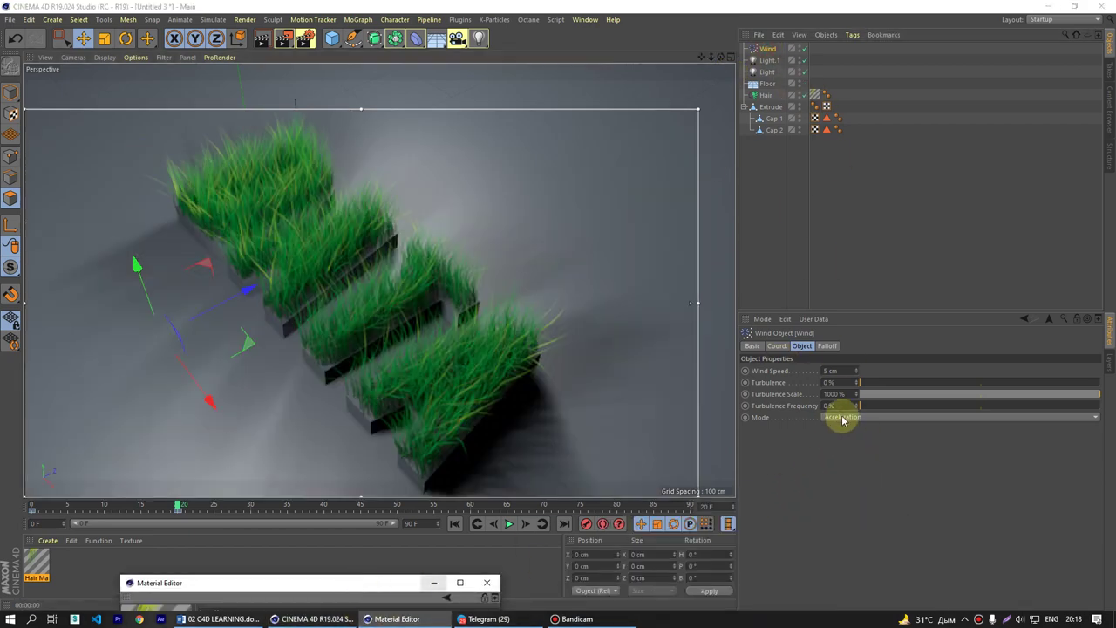
{"action": "left_click", "coordinate": [306, 39]}
{"action": "left_click", "coordinate": [375, 305]}
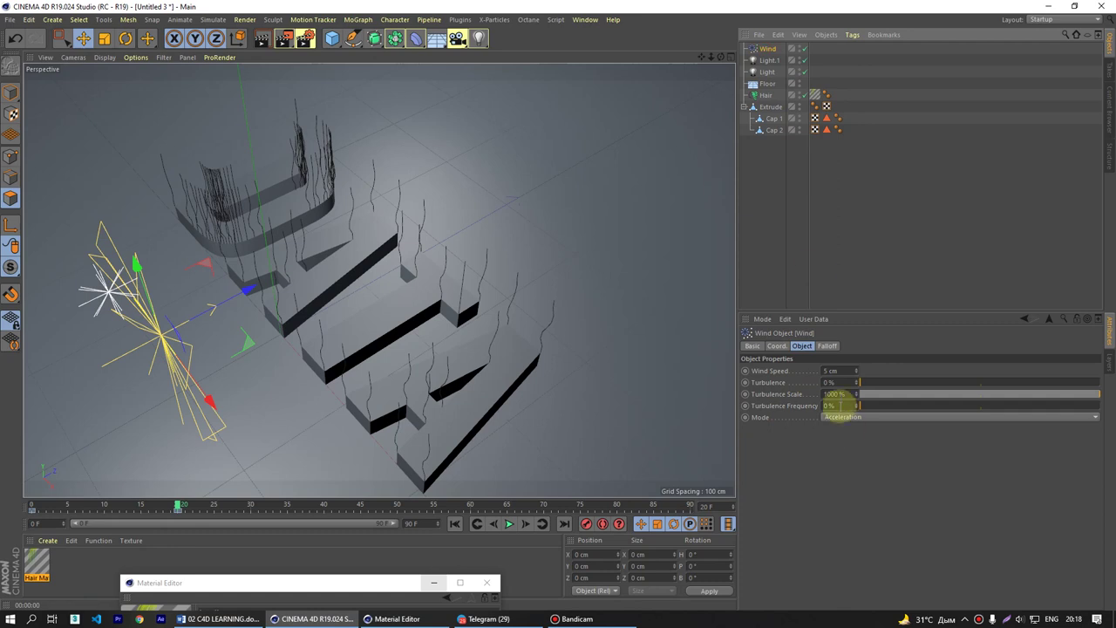
- Set wind turbulence to 29.28%, extend the timeline to 300 frames, play, and render
{"action": "left_click_drag", "start_coordinate": [858, 390], "coordinate": [930, 385]}
{"action": "left_click", "coordinate": [455, 523]}
{"action": "left_click", "coordinate": [509, 523]}
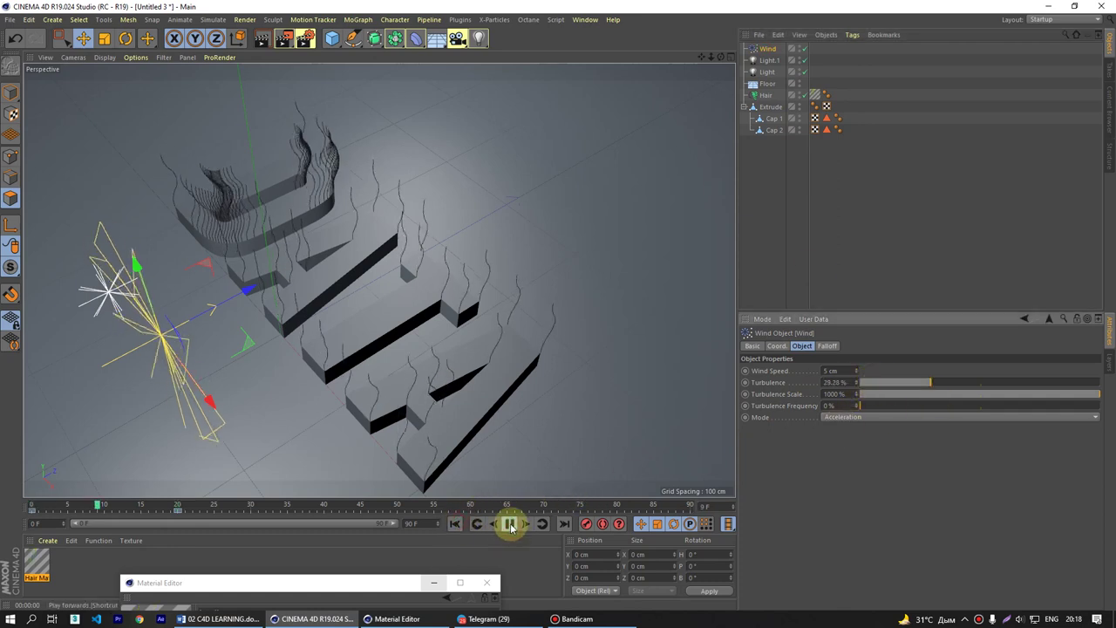
{"action": "left_click", "coordinate": [510, 524]}
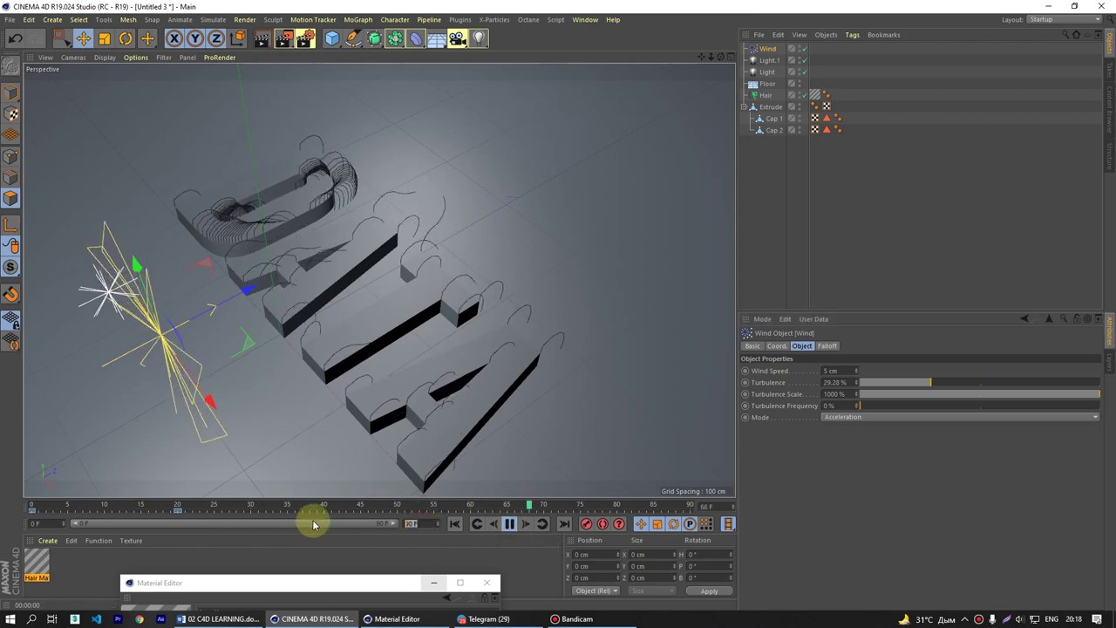
{"action": "left_click_drag", "start_coordinate": [438, 523], "coordinate": [465, 527]}
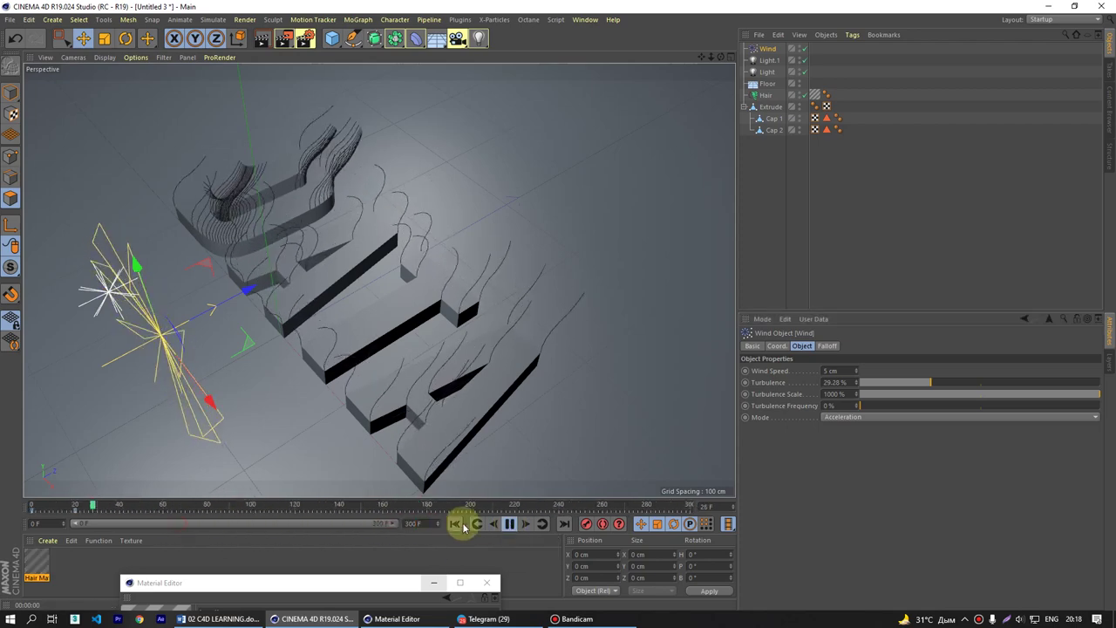
{"action": "left_click", "coordinate": [510, 523]}
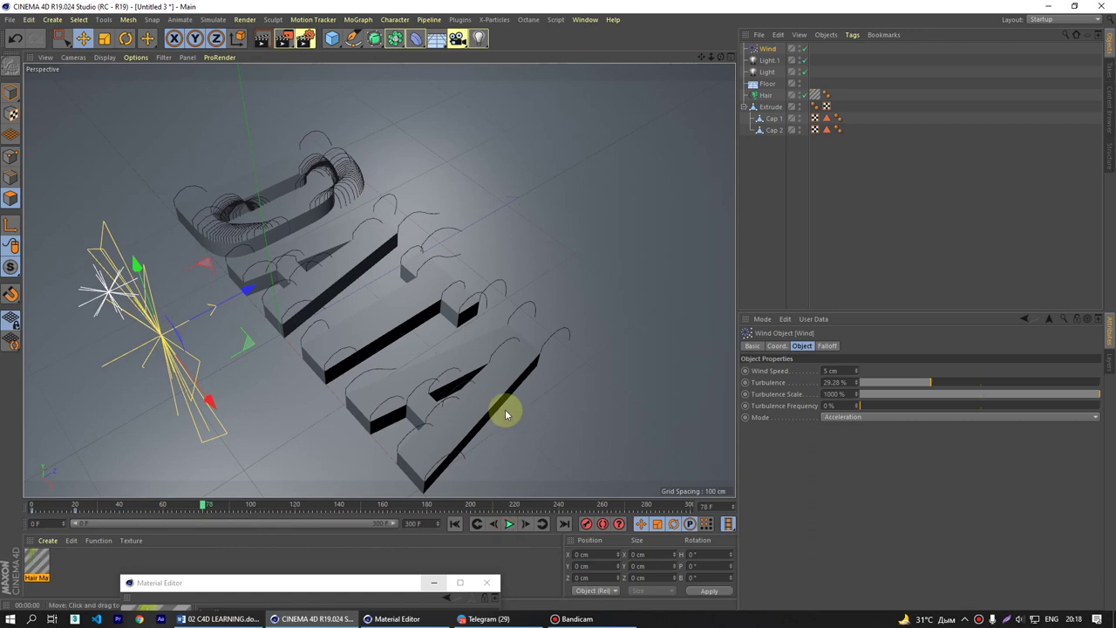
{"action": "key", "text": "ctrl+r"}
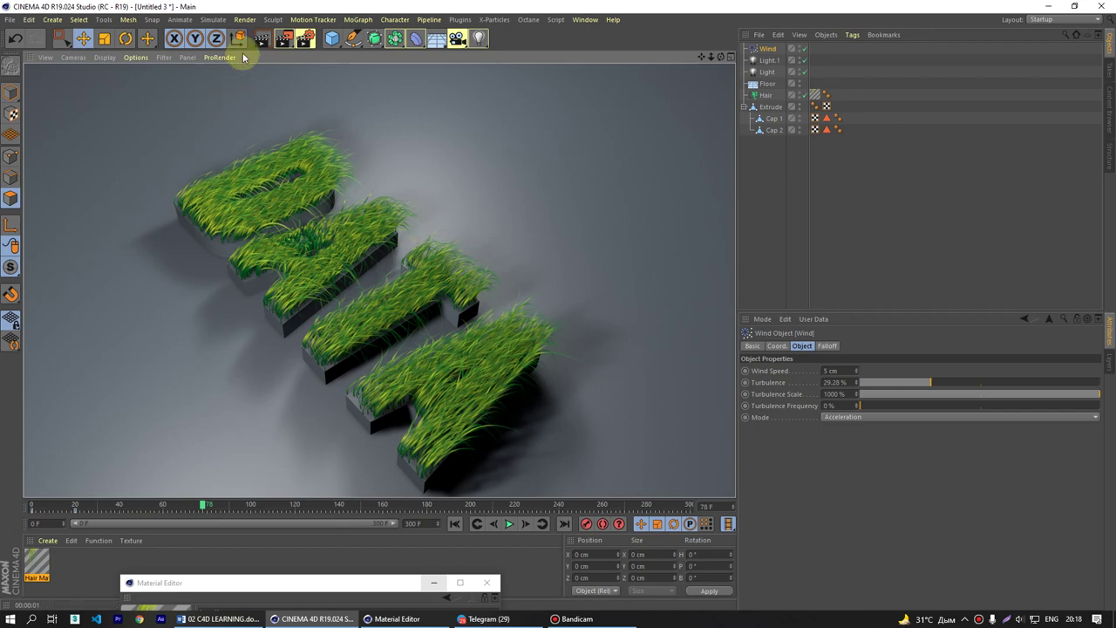
- Switch to the Untitled 4 hair-sphere scene from the open documents list
{"action": "left_click", "coordinate": [601, 23]}
{"action": "left_click", "coordinate": [610, 297]}
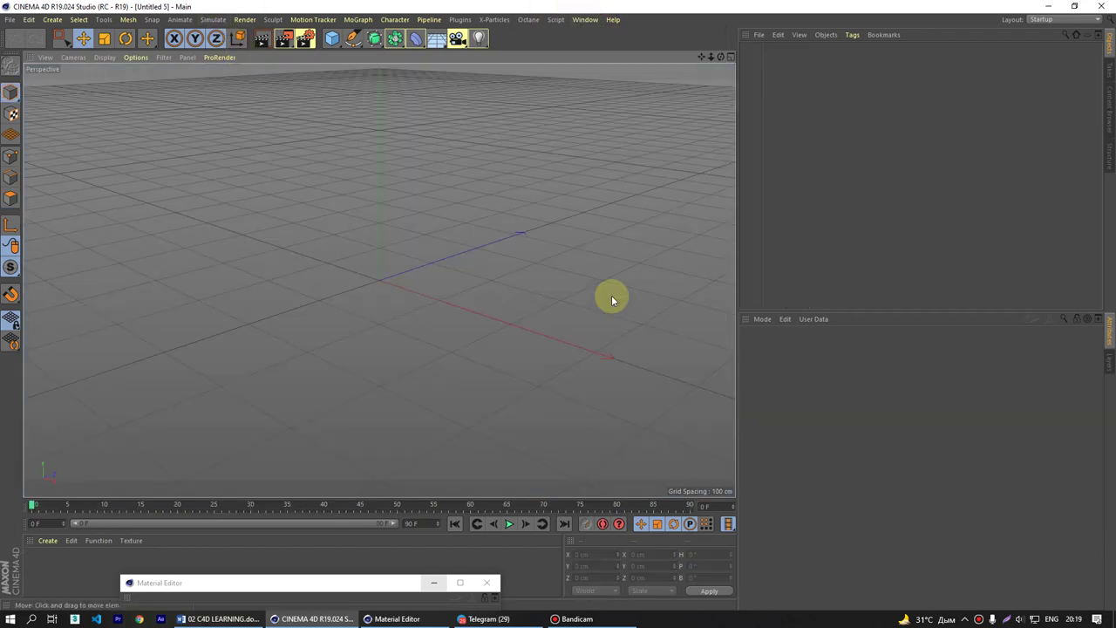
{"action": "left_click", "coordinate": [585, 20]}
{"action": "left_click", "coordinate": [656, 301]}
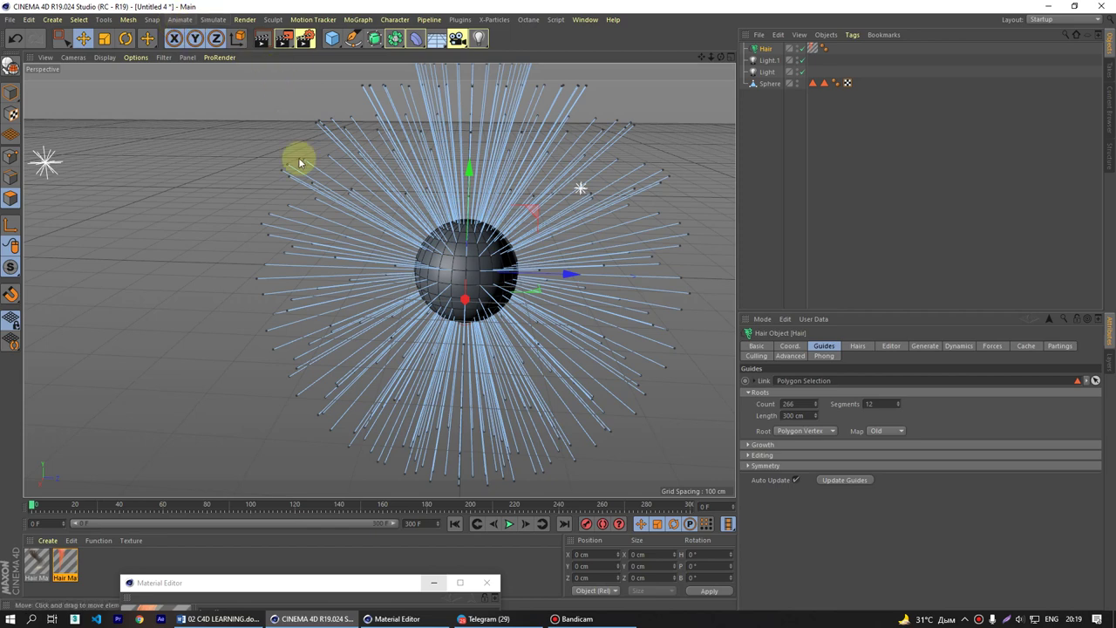
- Browse the Simulate hair menus and the selection tool's variants
{"action": "left_click", "coordinate": [216, 20]}
{"action": "mouse_move", "coordinate": [259, 93]}
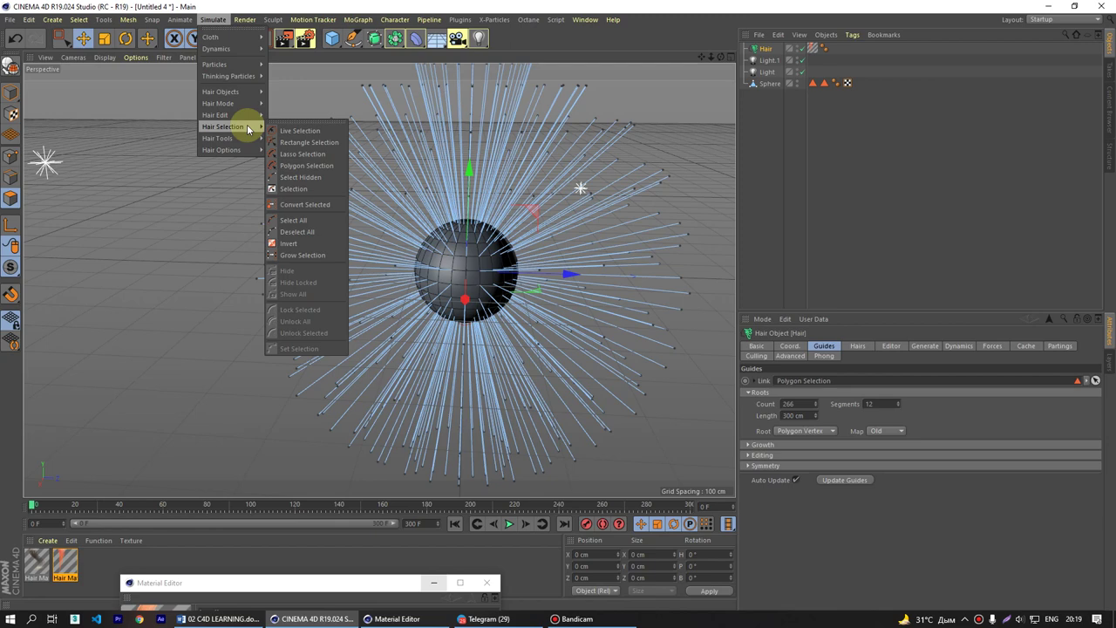
{"action": "left_click", "coordinate": [65, 42]}
{"action": "left_click_drag", "start_coordinate": [65, 42], "coordinate": [102, 119]}
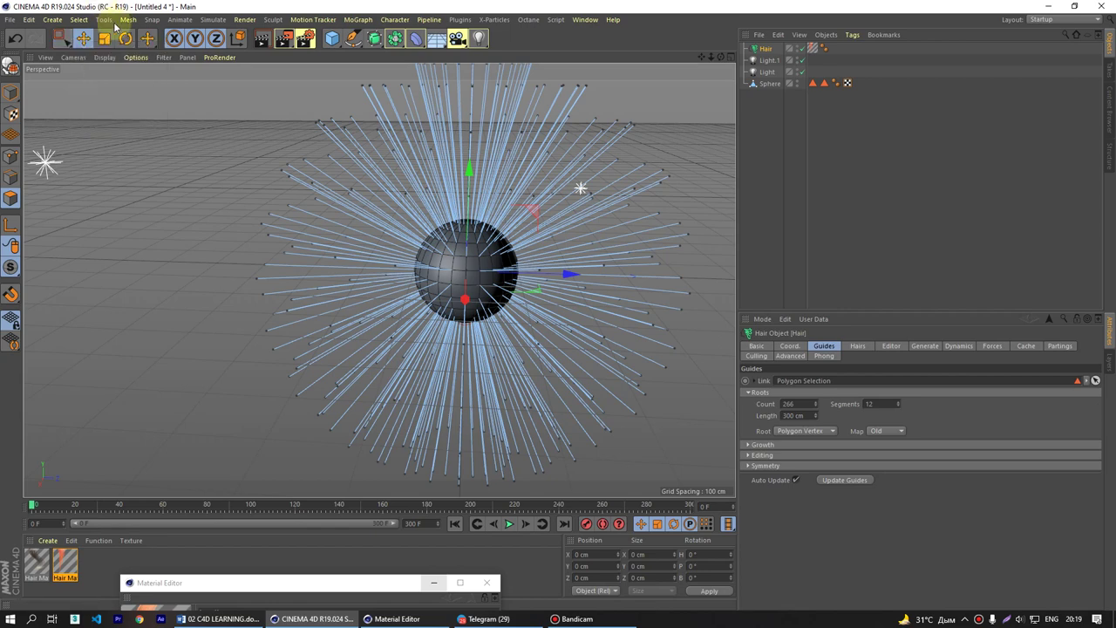
{"action": "left_click", "coordinate": [212, 19]}
{"action": "mouse_move", "coordinate": [218, 139]}
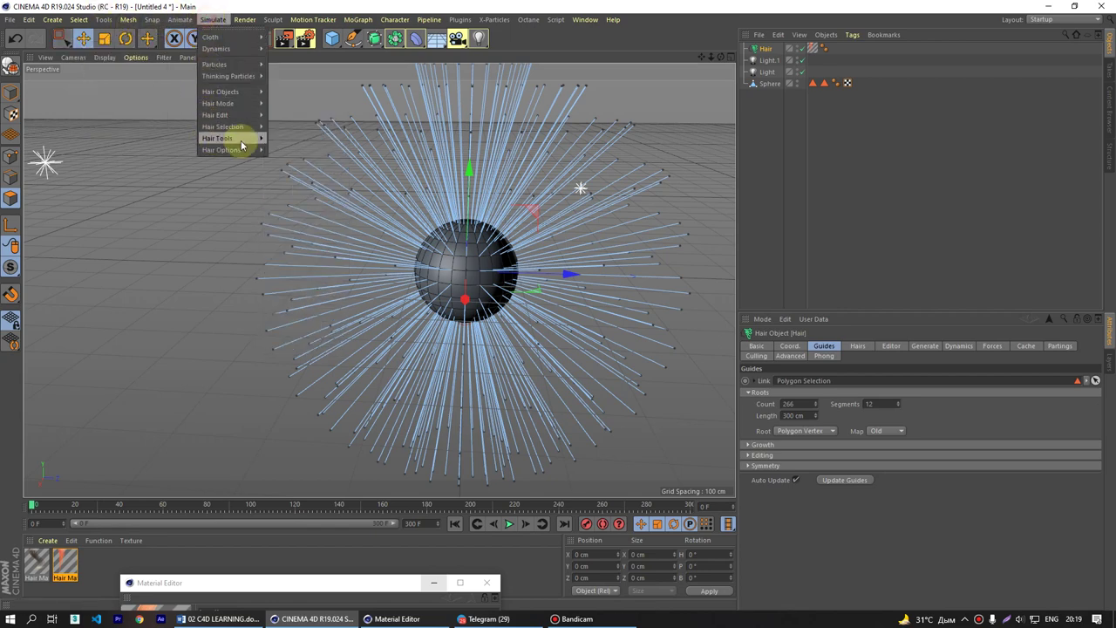
- Select the upper hair tips on the sphere with the Rectangle Selection tool
{"action": "mouse_move", "coordinate": [269, 131]}
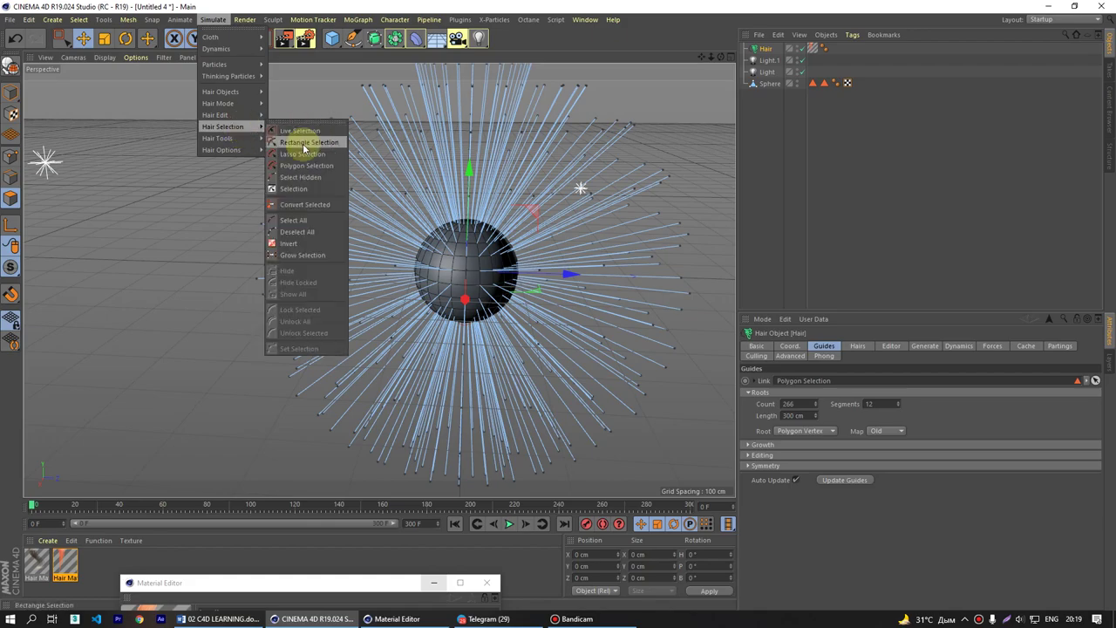
{"action": "left_click", "coordinate": [303, 148]}
{"action": "middle_click_drag", "start_coordinate": [505, 131], "coordinate": [444, 229], "text": "alt"}
{"action": "left_click_drag", "start_coordinate": [596, 111], "coordinate": [375, 199]}
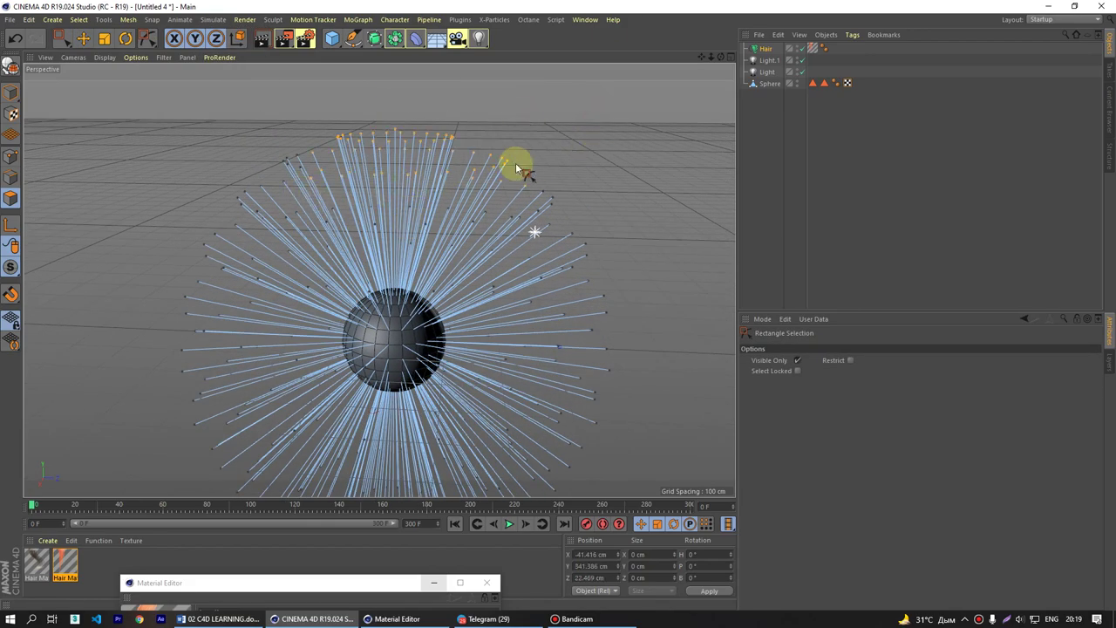
- Orbit around the sphere to check the selected hair tips from several angles
{"action": "left_click_drag", "start_coordinate": [516, 168], "coordinate": [232, 167], "text": "alt"}
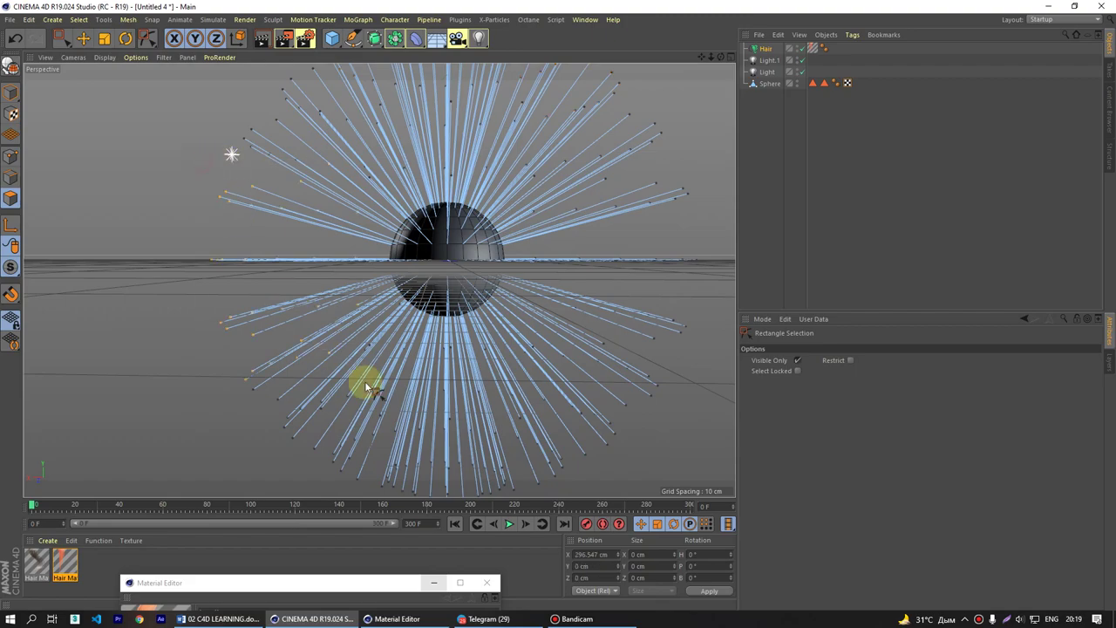
{"action": "left_click_drag", "start_coordinate": [394, 349], "coordinate": [406, 232], "text": "alt"}
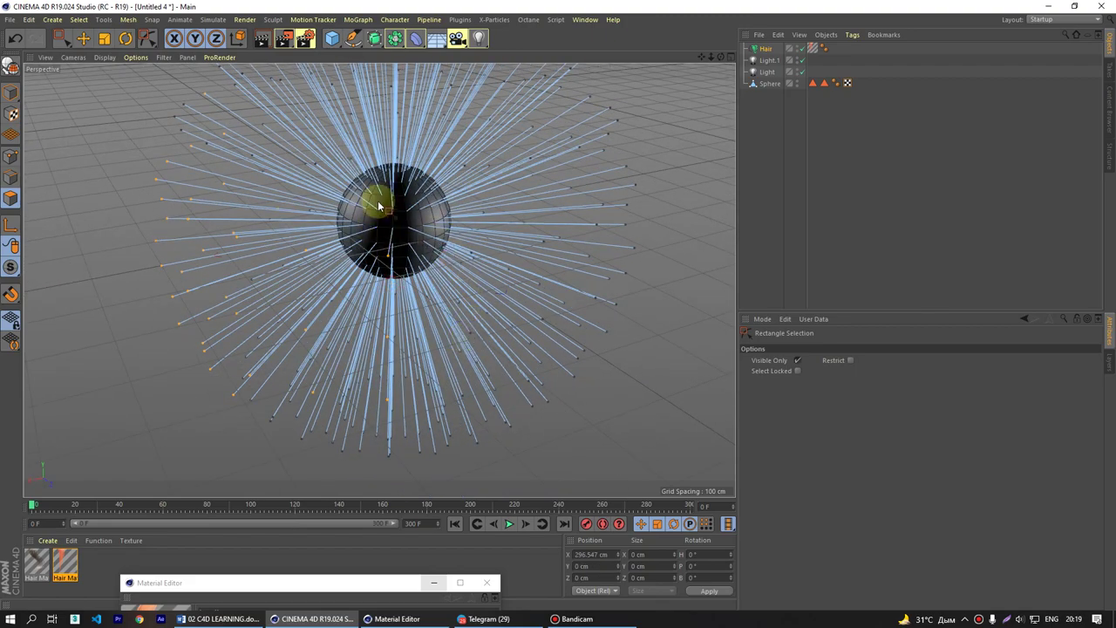
{"action": "left_click_drag", "start_coordinate": [555, 326], "coordinate": [532, 314], "text": "alt"}
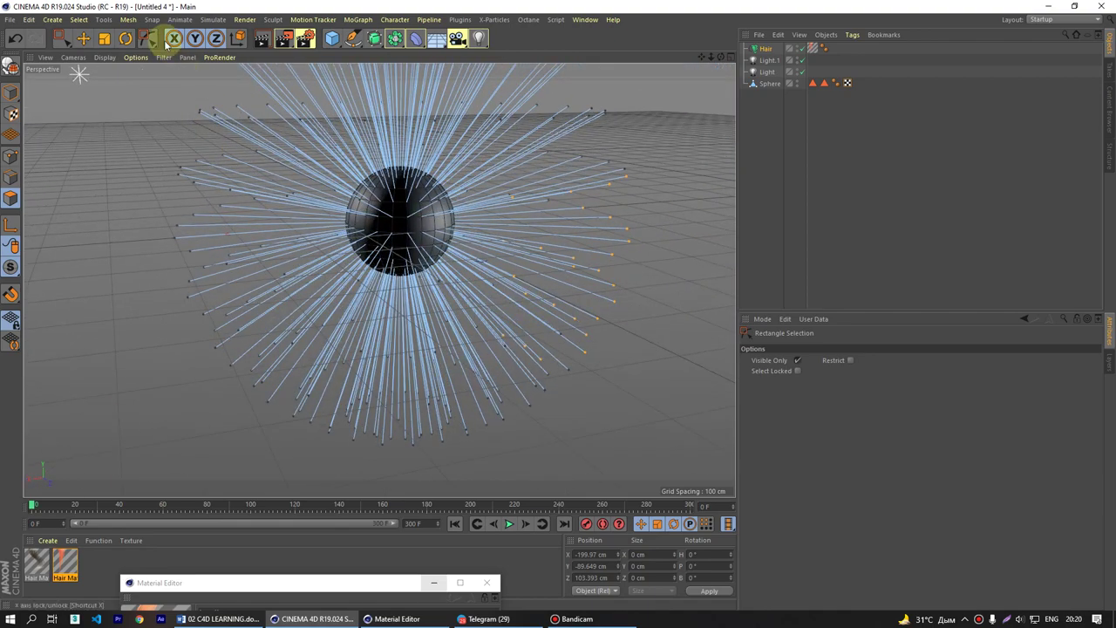
{"action": "left_click", "coordinate": [213, 19]}
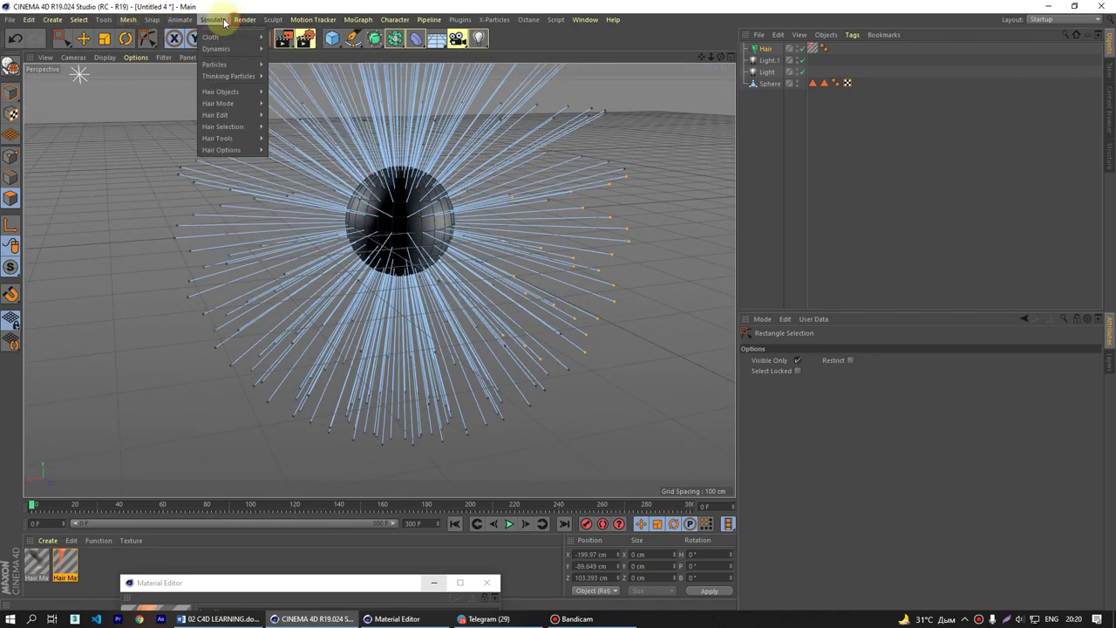
{"action": "mouse_move", "coordinate": [220, 137]}
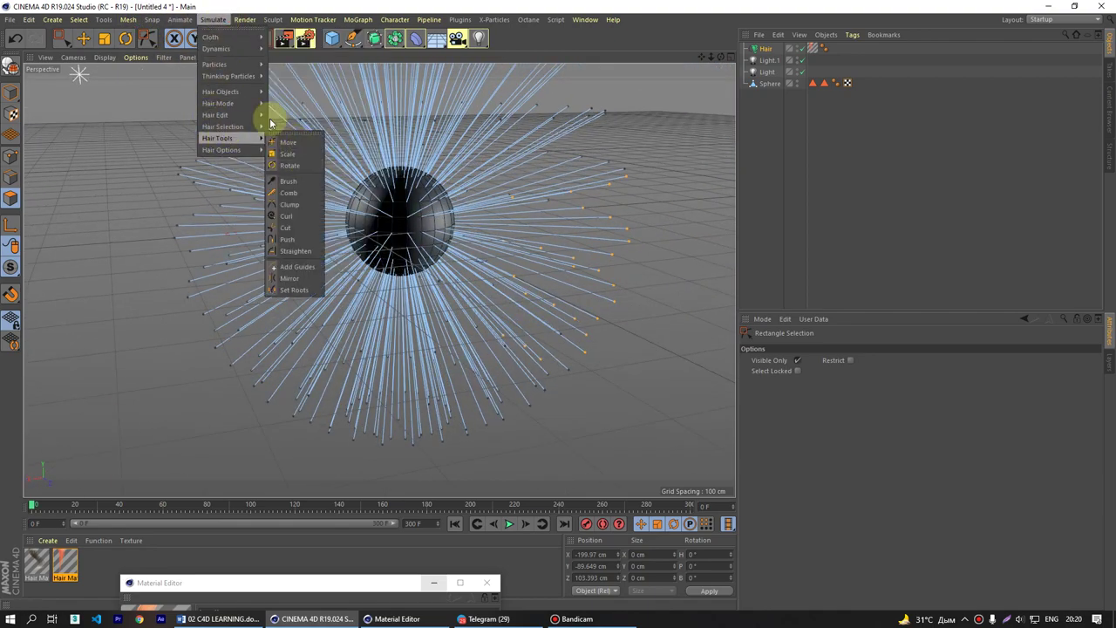
{"action": "mouse_move", "coordinate": [250, 125]}
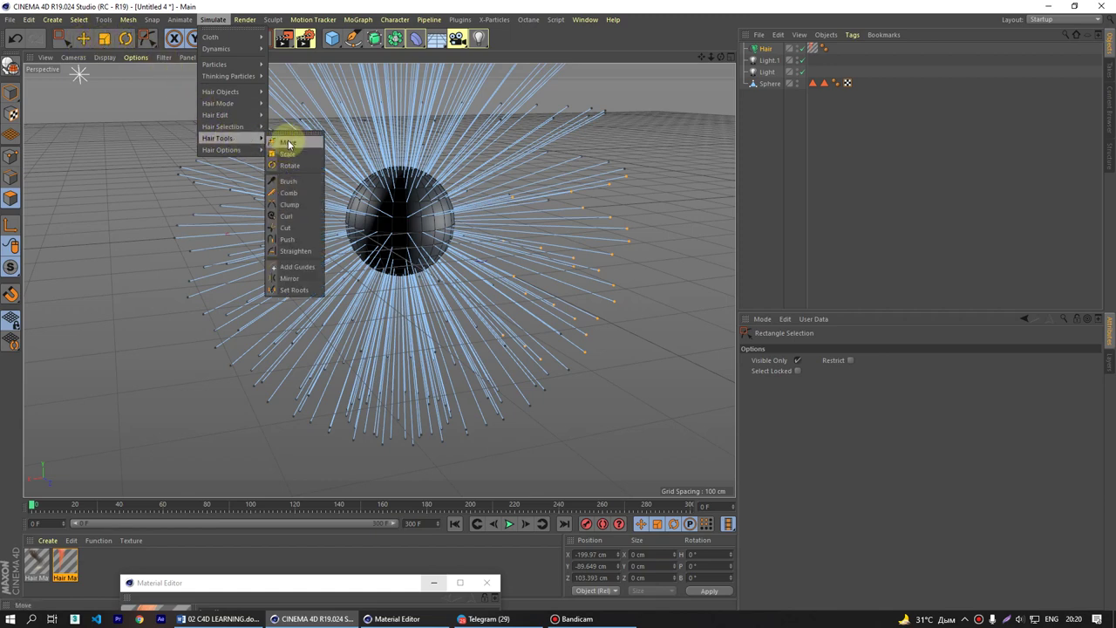
- Bend the selected guide tips on the sphere's right down-left with the hair Move tool
{"action": "left_click", "coordinate": [289, 142]}
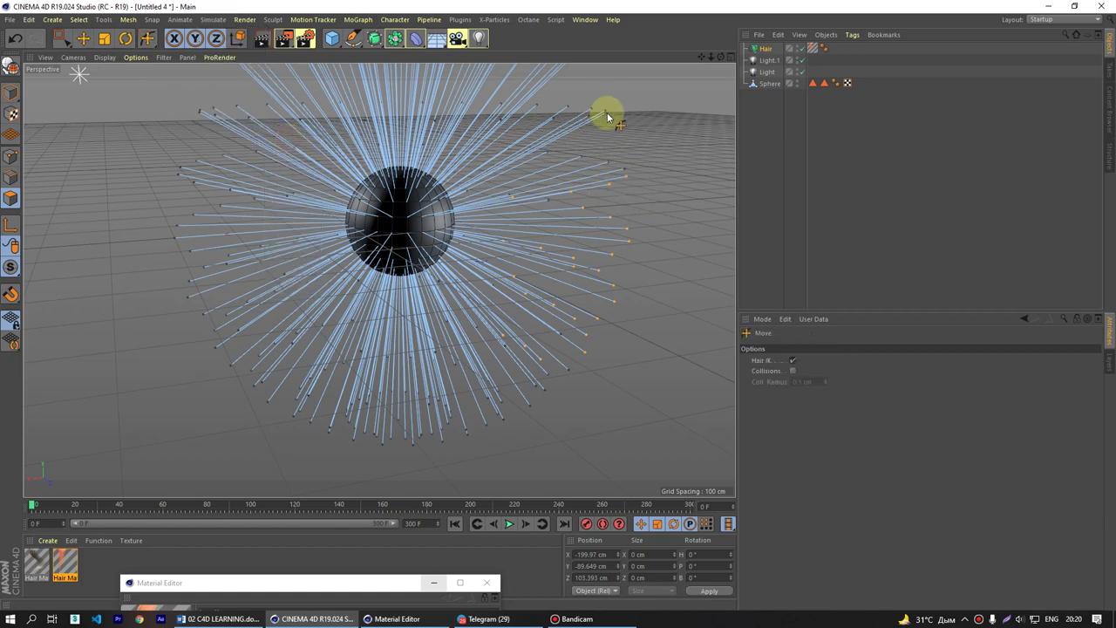
{"action": "mouse_move", "coordinate": [634, 111]}
{"action": "left_mouse_down"}
{"action": "mouse_move", "coordinate": [608, 130]}
{"action": "mouse_move", "coordinate": [628, 174]}
{"action": "mouse_move", "coordinate": [593, 332]}
{"action": "mouse_move", "coordinate": [567, 366]}
{"action": "left_mouse_up"}
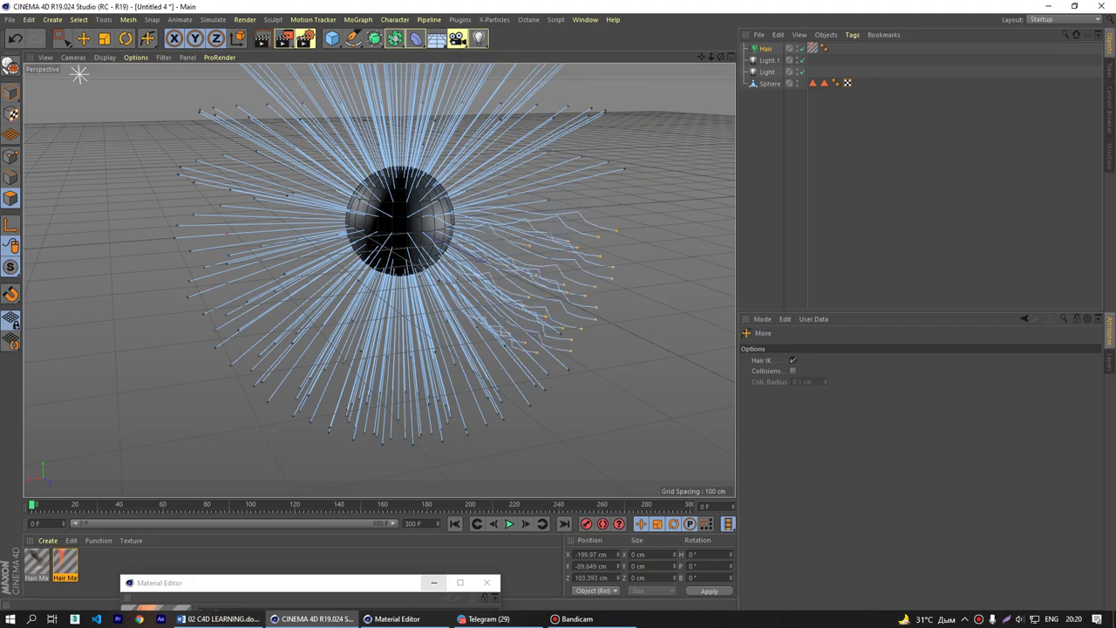
{"action": "left_click_drag", "start_coordinate": [630, 212], "coordinate": [334, 250], "text": "alt"}
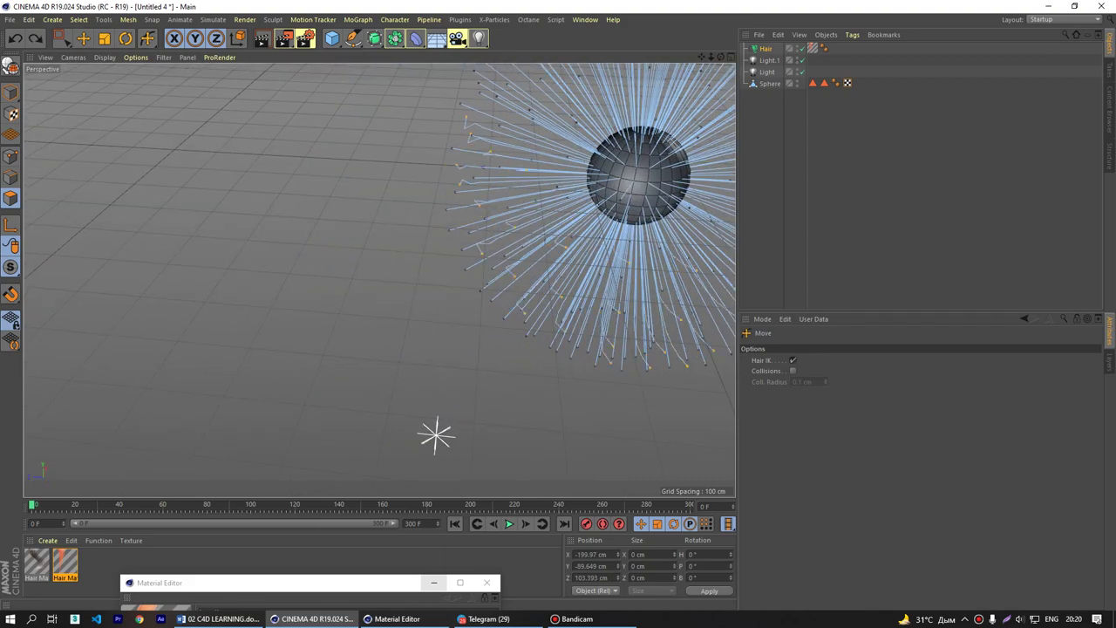
{"action": "left_click_drag", "start_coordinate": [436, 436], "coordinate": [671, 220], "text": "alt"}
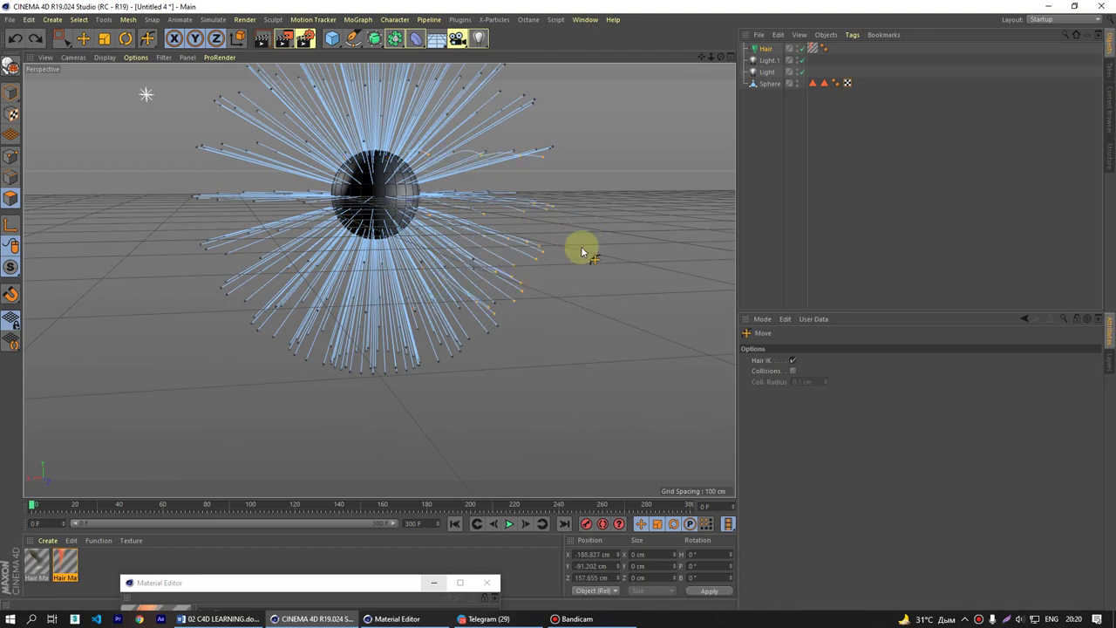
{"action": "left_click_drag", "start_coordinate": [518, 200], "coordinate": [418, 228], "text": "alt"}
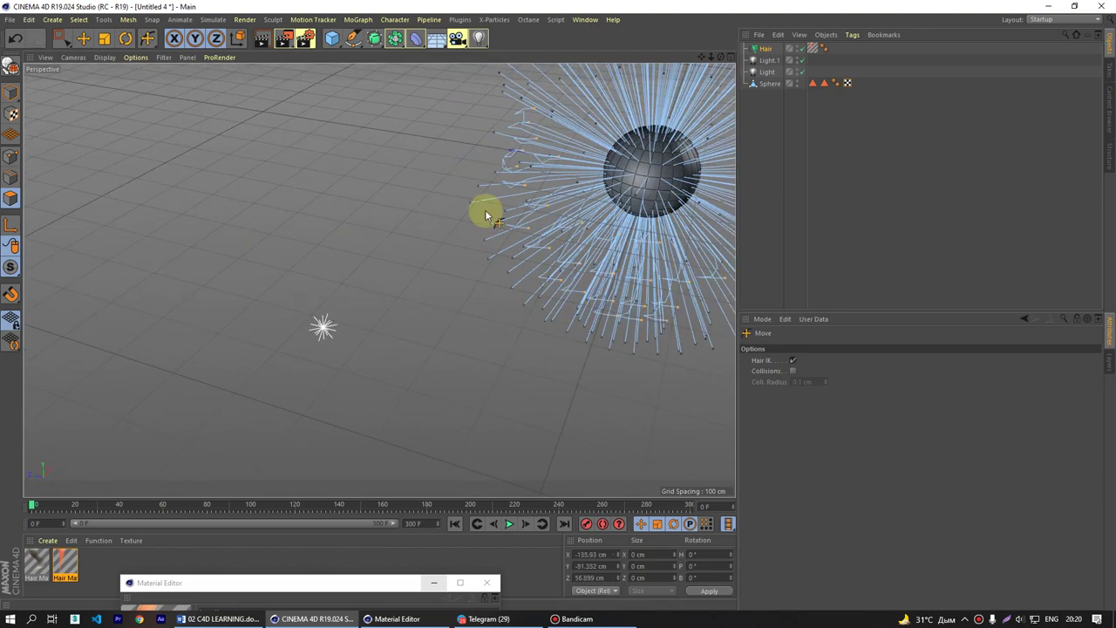
{"action": "left_click", "coordinate": [181, 20]}
{"action": "mouse_move", "coordinate": [213, 19]}
{"action": "mouse_move", "coordinate": [224, 139]}
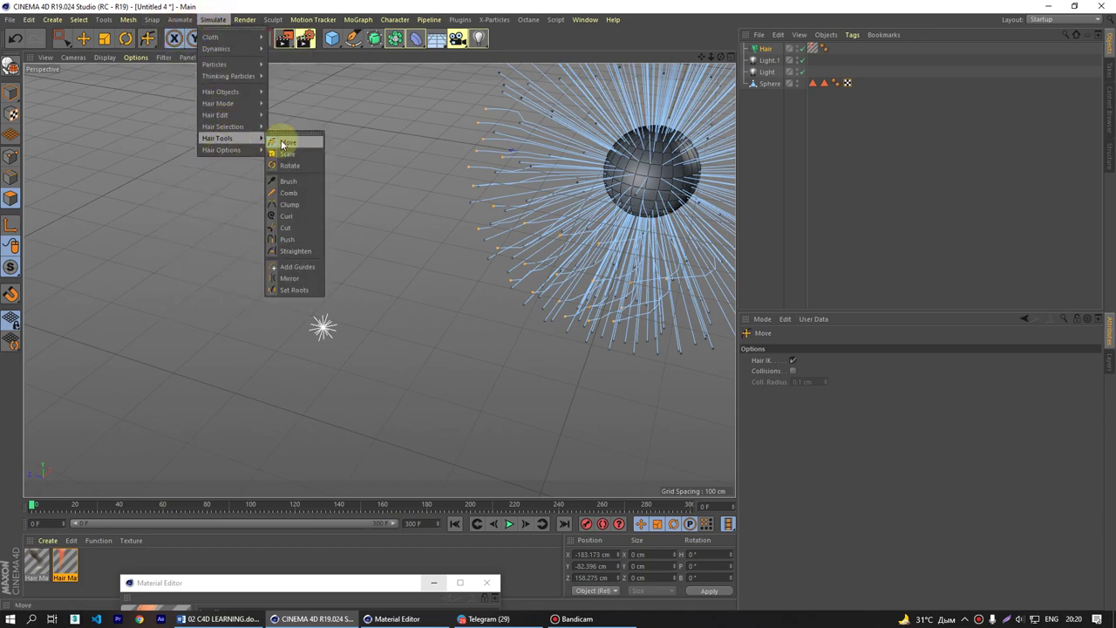
- Brush the sphere's hair guides into long curving strands and preview them in a render
{"action": "left_click", "coordinate": [291, 185]}
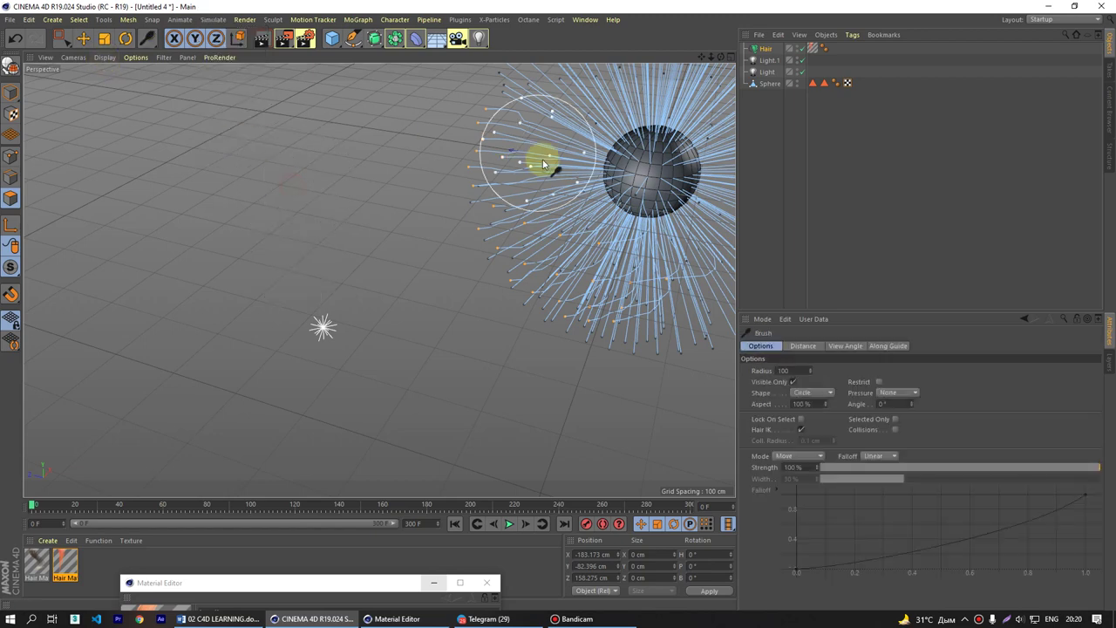
{"action": "mouse_move", "coordinate": [535, 160]}
{"action": "left_mouse_down", "text": "alt"}
{"action": "mouse_move", "coordinate": [413, 240]}
{"action": "mouse_move", "coordinate": [332, 266]}
{"action": "mouse_move", "coordinate": [557, 127]}
{"action": "mouse_move", "coordinate": [547, 156]}
{"action": "mouse_move", "coordinate": [637, 248]}
{"action": "mouse_move", "coordinate": [616, 368]}
{"action": "mouse_move", "coordinate": [504, 140]}
{"action": "mouse_move", "coordinate": [496, 153]}
{"action": "mouse_move", "coordinate": [575, 289]}
{"action": "mouse_move", "coordinate": [514, 157]}
{"action": "mouse_move", "coordinate": [551, 241]}
{"action": "mouse_move", "coordinate": [533, 221]}
{"action": "mouse_move", "coordinate": [538, 303]}
{"action": "mouse_move", "coordinate": [536, 240]}
{"action": "mouse_move", "coordinate": [551, 249]}
{"action": "mouse_move", "coordinate": [498, 102]}
{"action": "mouse_move", "coordinate": [352, 123]}
{"action": "mouse_move", "coordinate": [551, 140]}
{"action": "mouse_move", "coordinate": [299, 127]}
{"action": "mouse_move", "coordinate": [534, 155]}
{"action": "mouse_move", "coordinate": [298, 157]}
{"action": "mouse_move", "coordinate": [520, 158]}
{"action": "mouse_move", "coordinate": [368, 157]}
{"action": "mouse_move", "coordinate": [393, 148]}
{"action": "mouse_move", "coordinate": [234, 213]}
{"action": "mouse_move", "coordinate": [379, 136]}
{"action": "mouse_move", "coordinate": [258, 225]}
{"action": "mouse_move", "coordinate": [348, 138]}
{"action": "mouse_move", "coordinate": [280, 274]}
{"action": "mouse_move", "coordinate": [328, 210]}
{"action": "mouse_move", "coordinate": [366, 214]}
{"action": "mouse_move", "coordinate": [308, 232]}
{"action": "mouse_move", "coordinate": [286, 289]}
{"action": "mouse_move", "coordinate": [299, 371]}
{"action": "mouse_move", "coordinate": [313, 353]}
{"action": "mouse_move", "coordinate": [304, 236]}
{"action": "mouse_move", "coordinate": [321, 262]}
{"action": "mouse_move", "coordinate": [492, 325]}
{"action": "mouse_move", "coordinate": [312, 223]}
{"action": "mouse_move", "coordinate": [360, 239]}
{"action": "mouse_move", "coordinate": [169, 250]}
{"action": "mouse_move", "coordinate": [387, 249]}
{"action": "left_mouse_up", "text": "alt"}
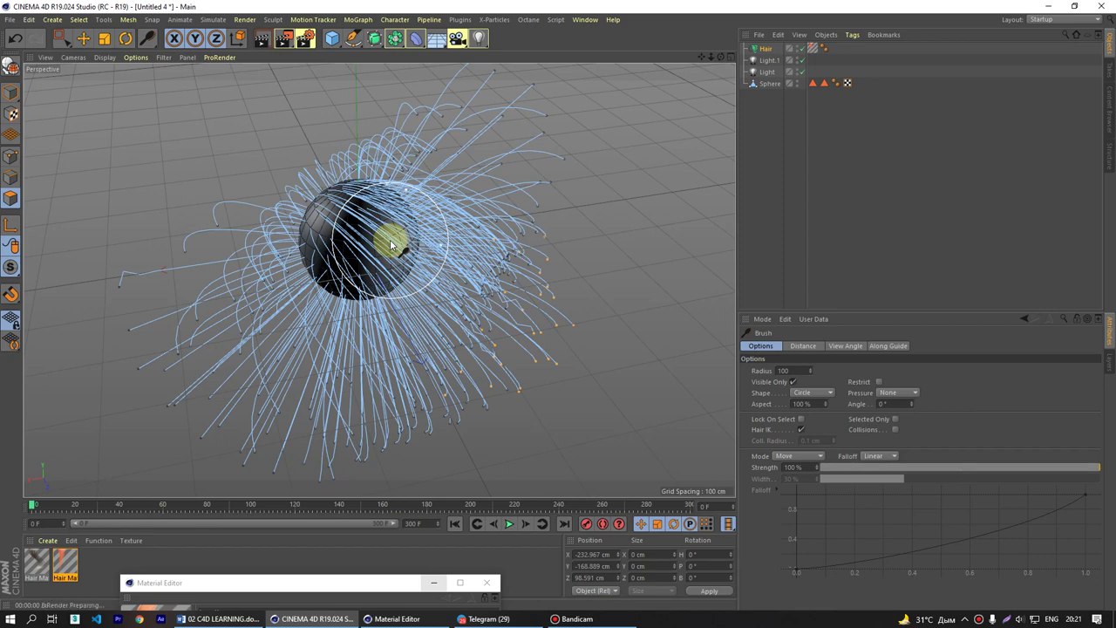
{"action": "key", "text": "ctrl+r"}
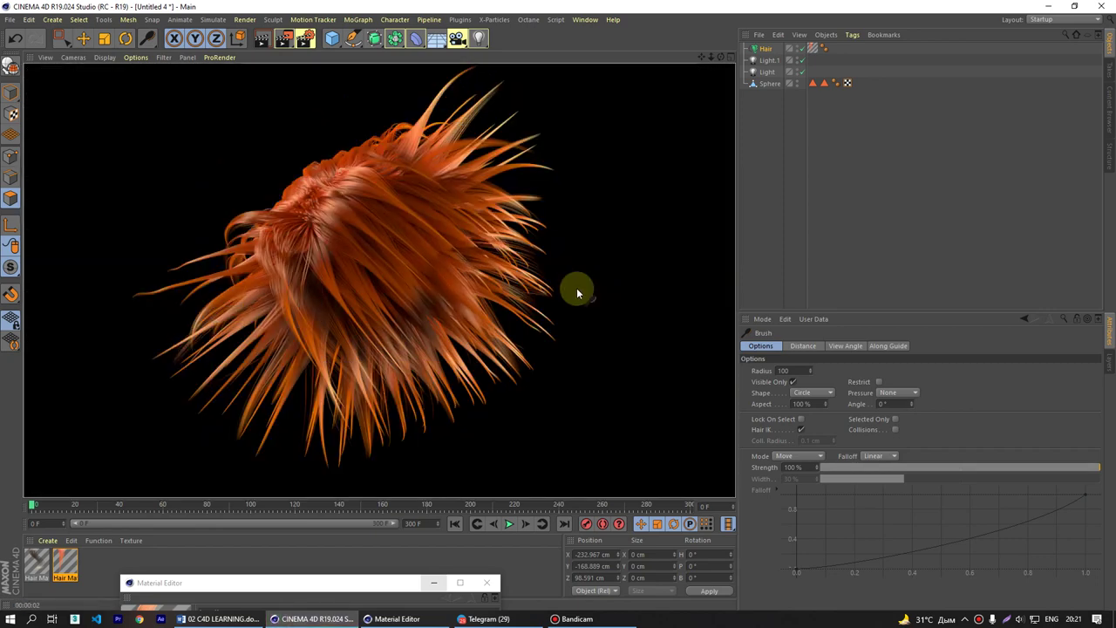
{"action": "left_click", "coordinate": [411, 213]}
{"action": "left_click", "coordinate": [137, 22]}
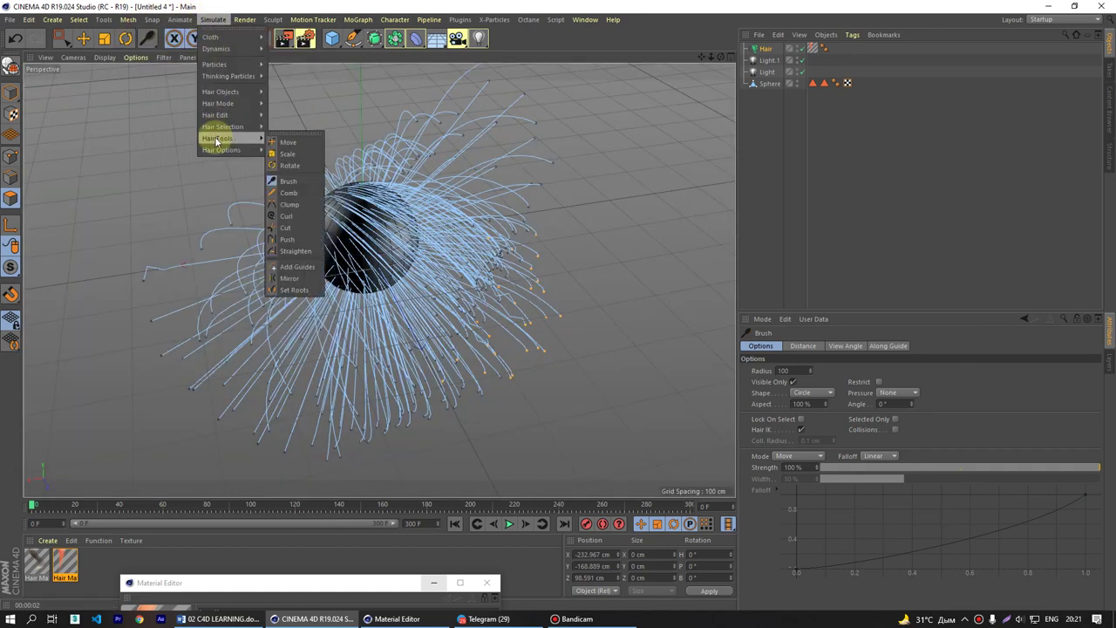
- Clump the hair tips right of the sphere, then spread them back out
{"action": "left_click", "coordinate": [295, 204]}
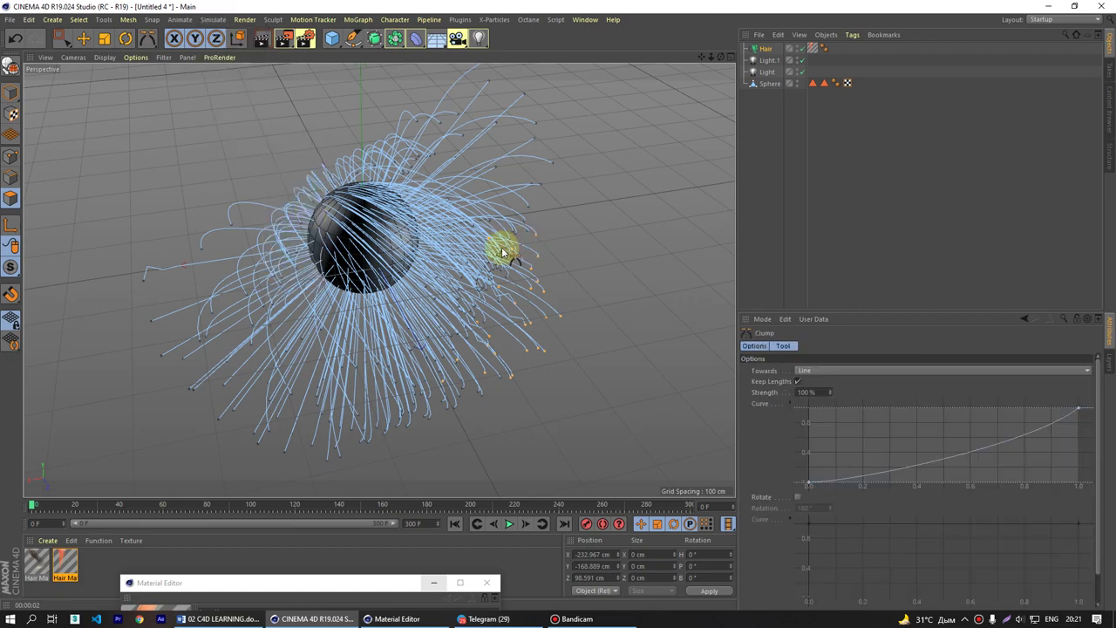
{"action": "mouse_move", "coordinate": [523, 262]}
{"action": "left_mouse_down"}
{"action": "mouse_move", "coordinate": [510, 349]}
{"action": "mouse_move", "coordinate": [534, 329]}
{"action": "left_mouse_up"}
{"action": "mouse_move", "coordinate": [518, 276]}
{"action": "left_mouse_down"}
{"action": "mouse_move", "coordinate": [517, 145]}
{"action": "mouse_move", "coordinate": [497, 40]}
{"action": "mouse_move", "coordinate": [613, 105]}
{"action": "mouse_move", "coordinate": [524, 283]}
{"action": "mouse_move", "coordinate": [396, 291]}
{"action": "left_mouse_up"}
- Curl the strands to the right of the sphere with the hair Curl tool
{"action": "left_click", "coordinate": [213, 19]}
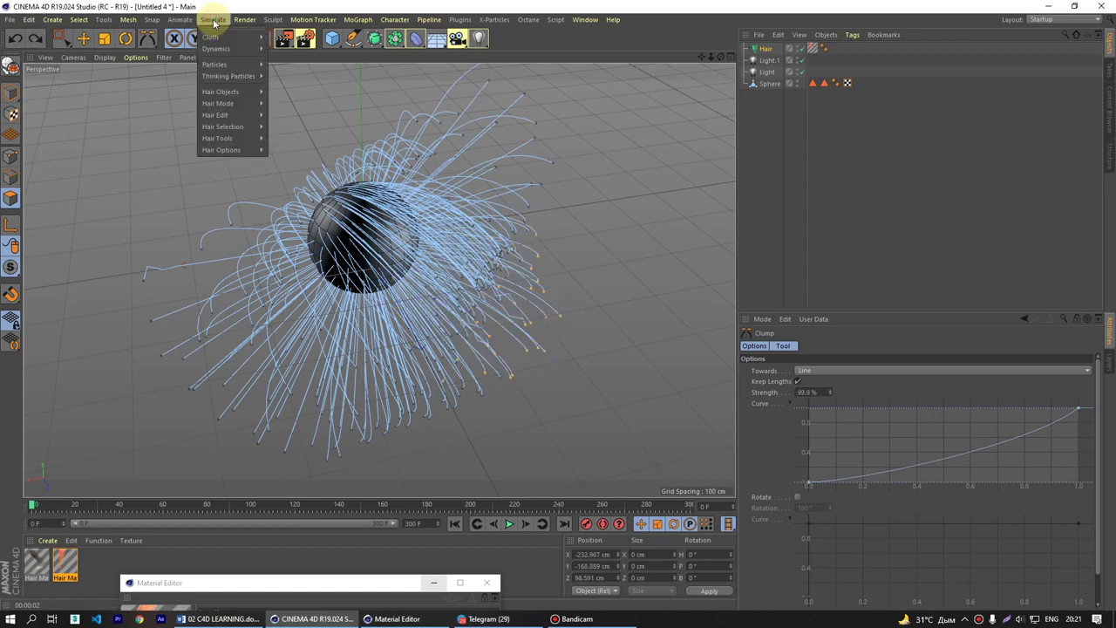
{"action": "mouse_move", "coordinate": [244, 138]}
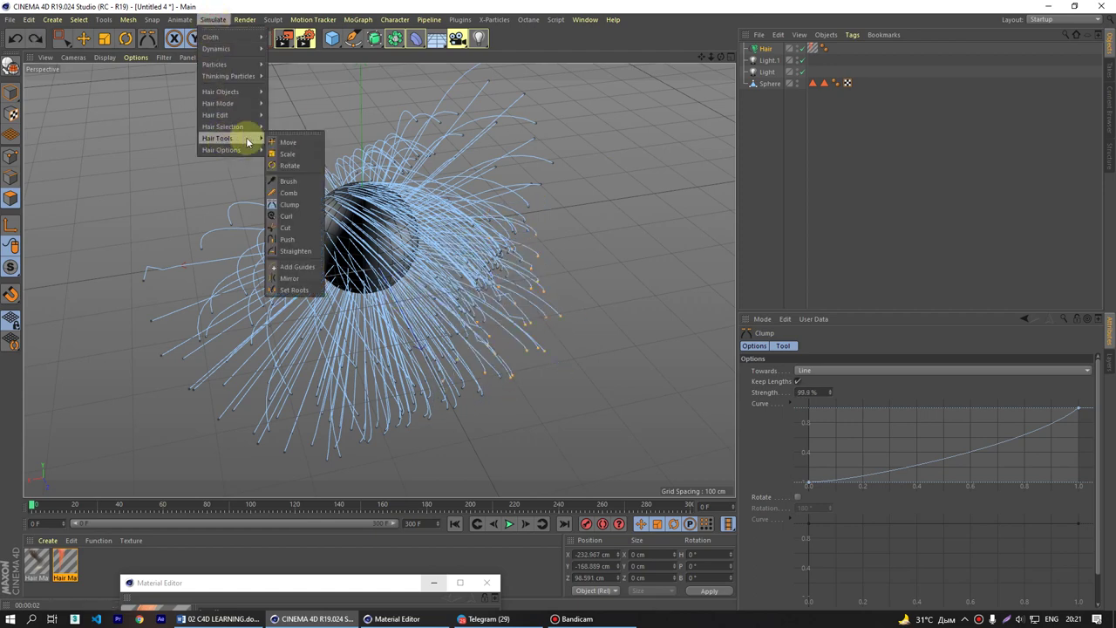
{"action": "left_click", "coordinate": [291, 218]}
{"action": "mouse_move", "coordinate": [453, 317]}
{"action": "left_mouse_down"}
{"action": "mouse_move", "coordinate": [476, 314]}
{"action": "mouse_move", "coordinate": [453, 331]}
{"action": "mouse_move", "coordinate": [498, 355]}
{"action": "mouse_move", "coordinate": [497, 324]}
{"action": "mouse_move", "coordinate": [593, 324]}
{"action": "left_mouse_up"}
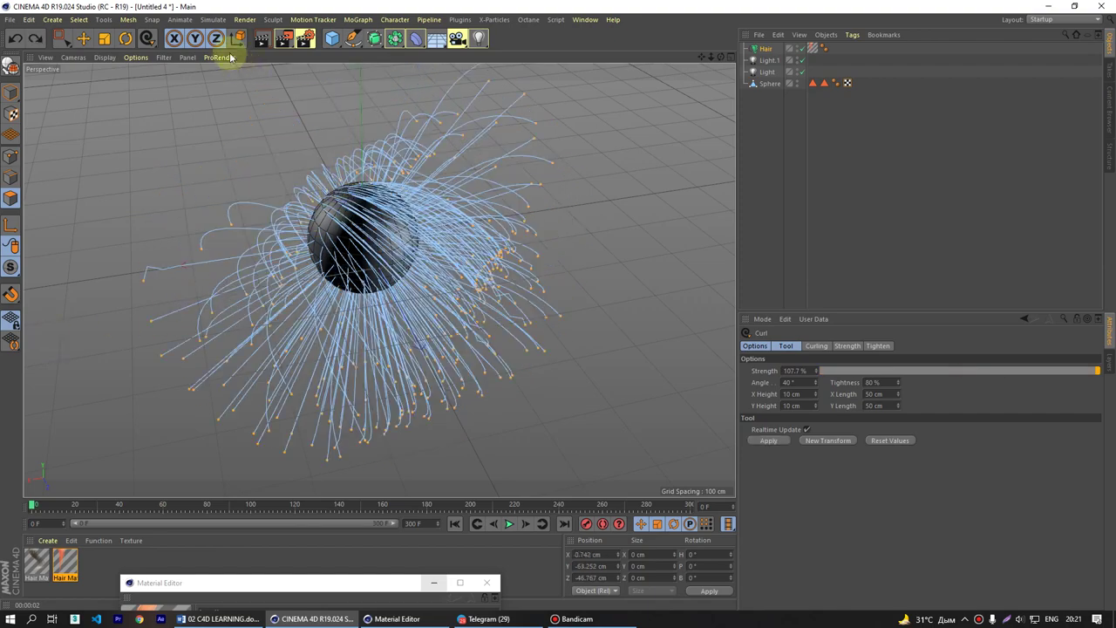
- Tear off the Hair Tools submenu as a floating palette and move it right
{"action": "left_click", "coordinate": [213, 19]}
{"action": "mouse_move", "coordinate": [225, 150]}
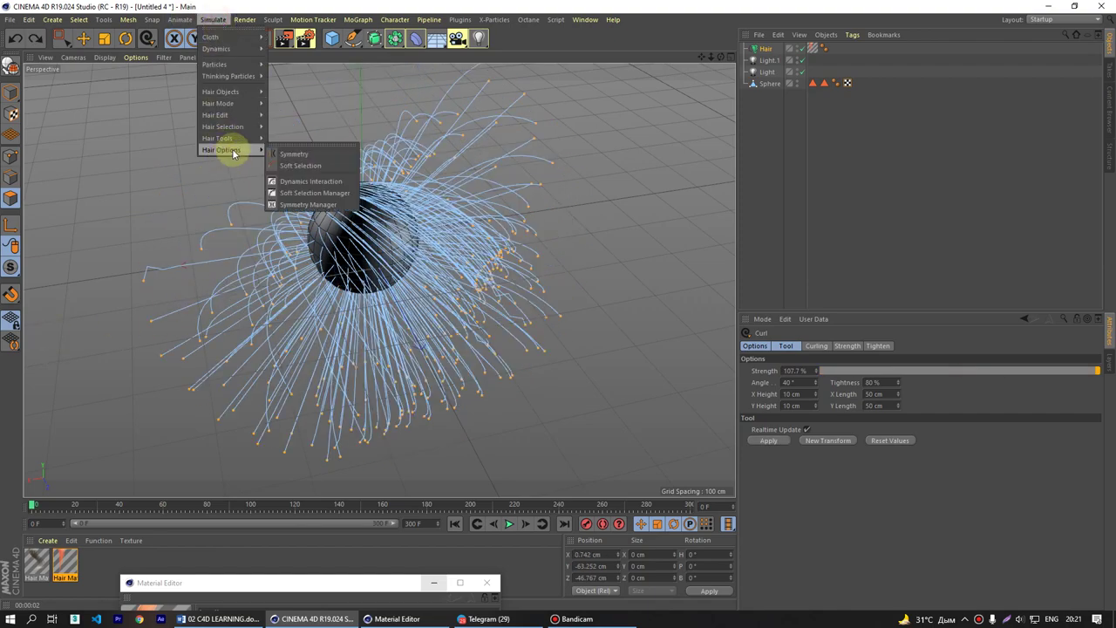
{"action": "mouse_move", "coordinate": [232, 94]}
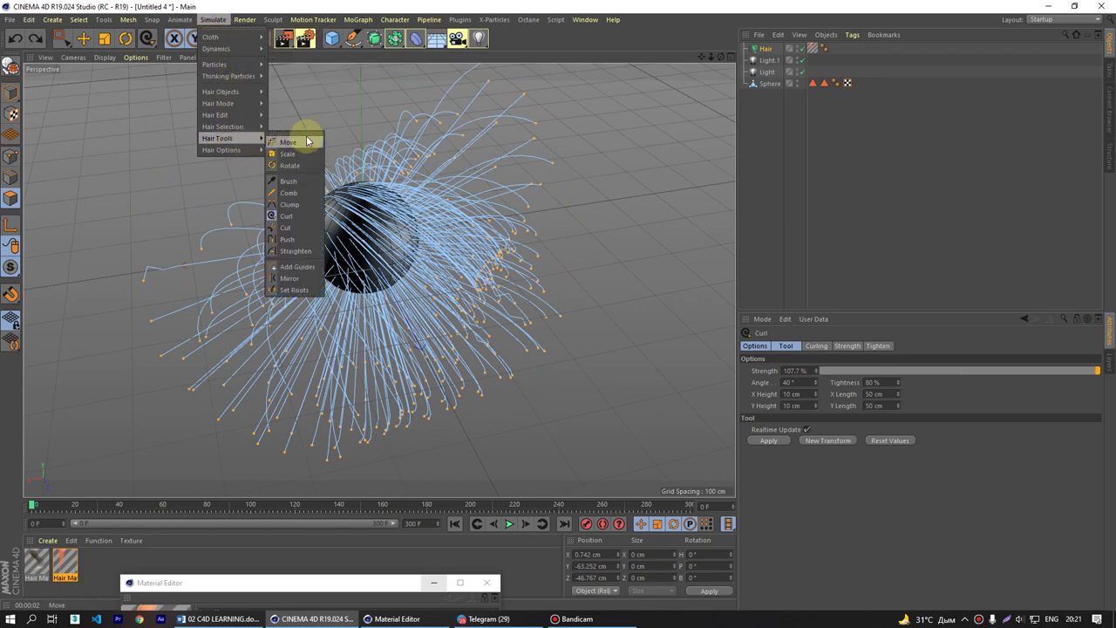
{"action": "left_click", "coordinate": [307, 135]}
{"action": "left_click_drag", "start_coordinate": [296, 117], "coordinate": [652, 153]}
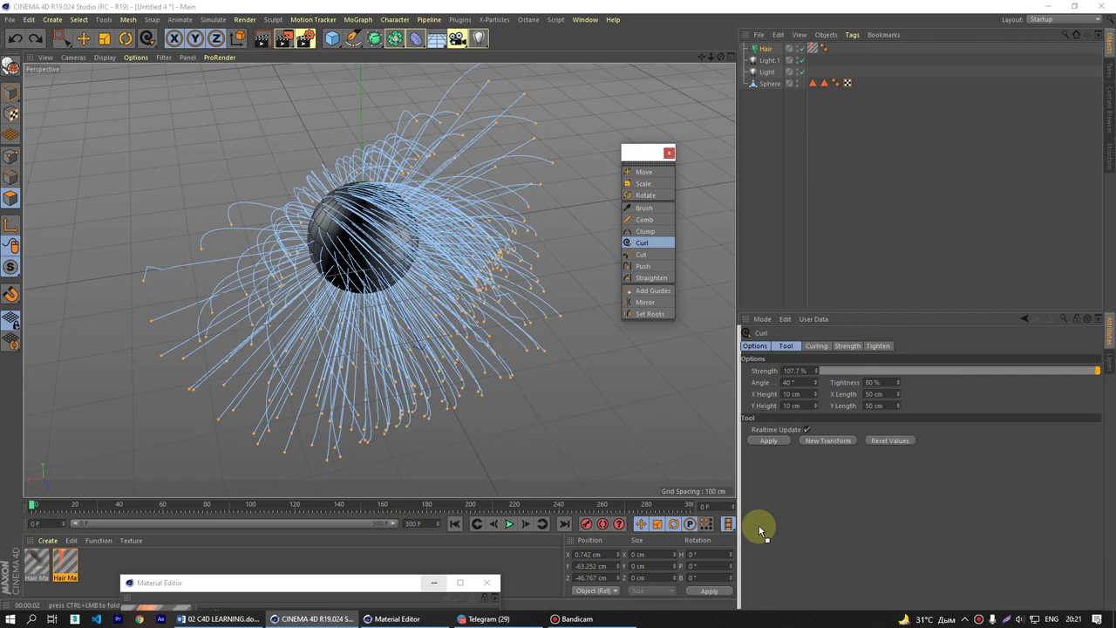
- Dock the floating Hair Tools palette at the right edge and check its options menu
{"action": "left_click_drag", "start_coordinate": [632, 153], "coordinate": [1084, 204]}
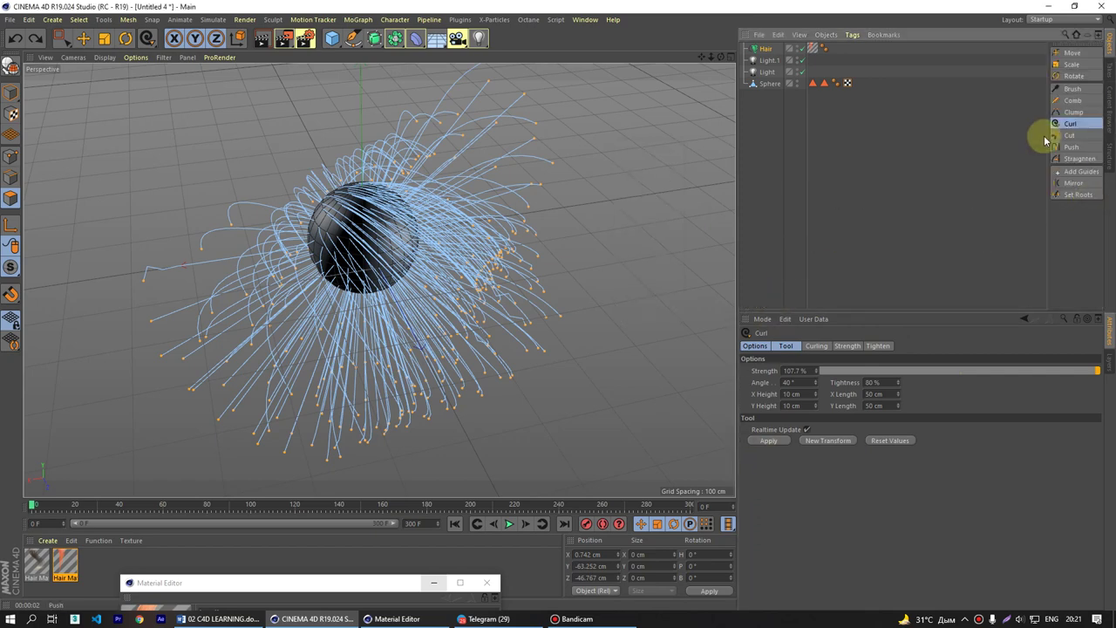
{"action": "left_click", "coordinate": [214, 19]}
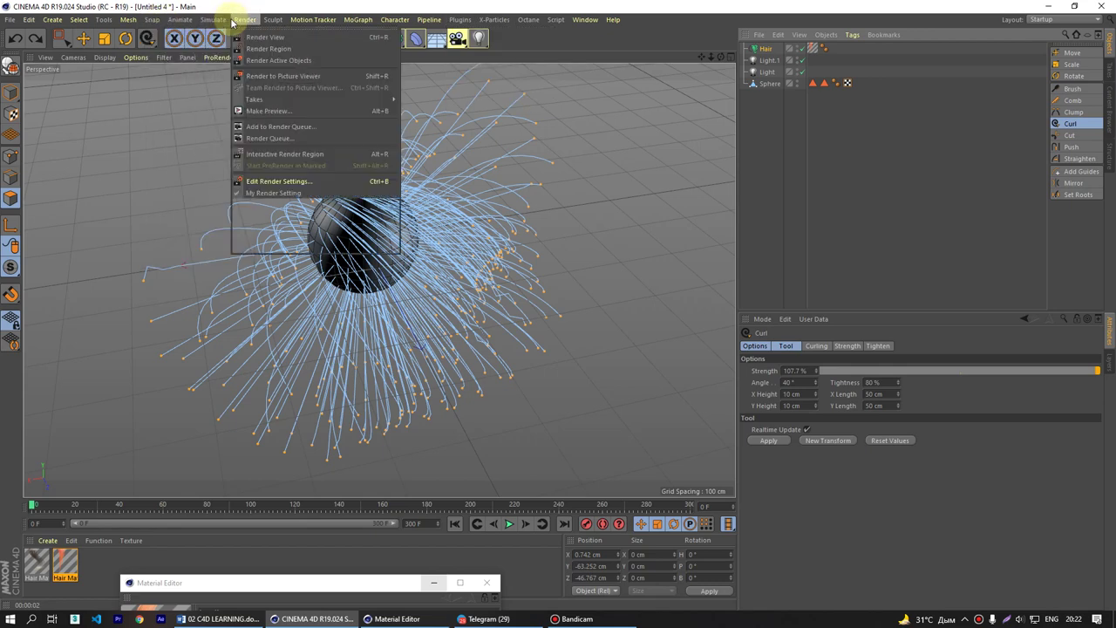
{"action": "mouse_move", "coordinate": [218, 25]}
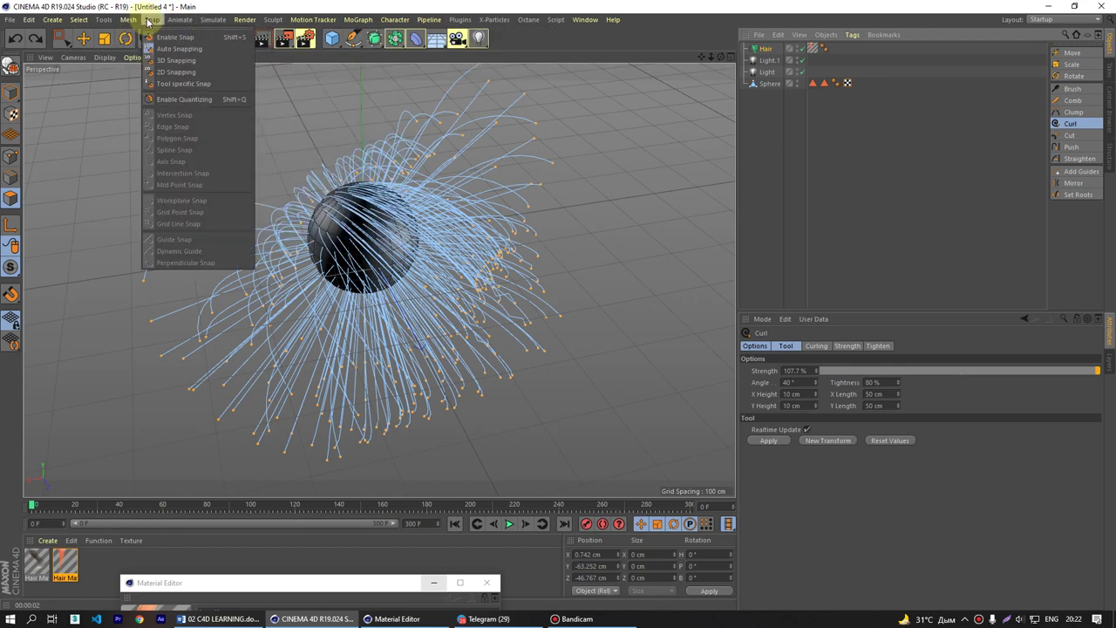
{"action": "mouse_move", "coordinate": [130, 24]}
{"action": "mouse_move", "coordinate": [280, 27]}
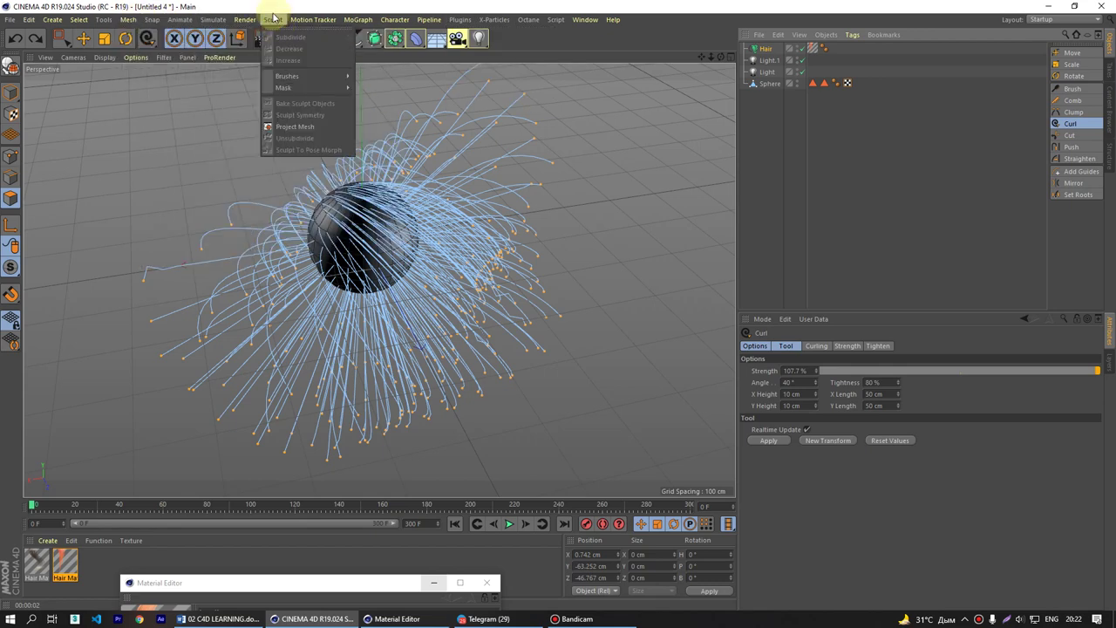
{"action": "left_click", "coordinate": [1090, 50]}
{"action": "left_click", "coordinate": [1090, 50]}
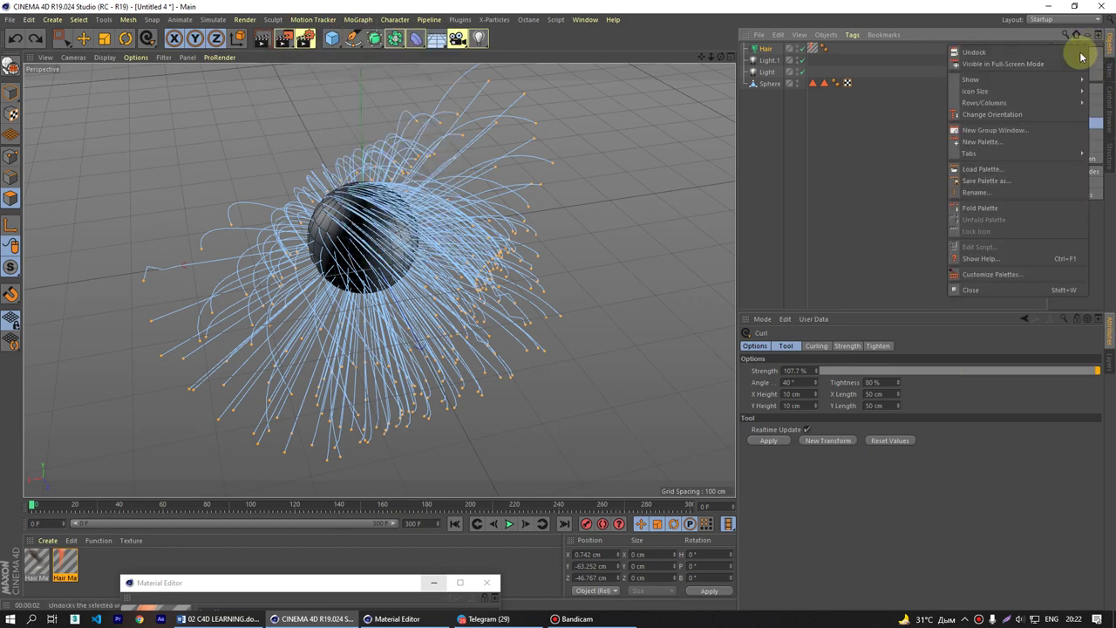
{"action": "left_click", "coordinate": [366, 28]}
{"action": "left_click", "coordinate": [227, 23]}
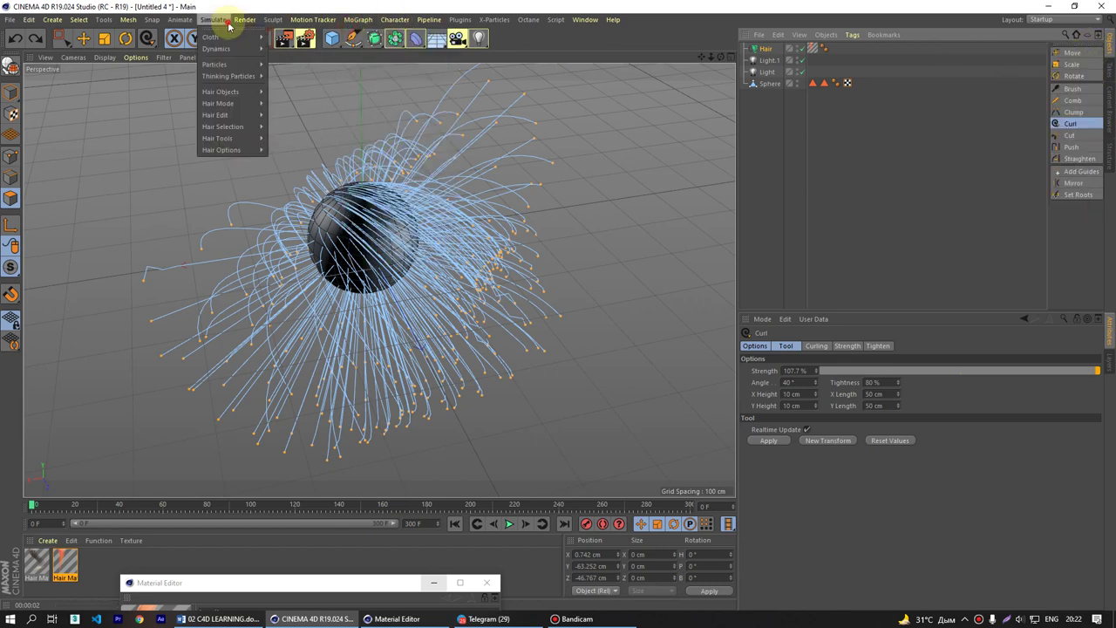
{"action": "mouse_move", "coordinate": [241, 138]}
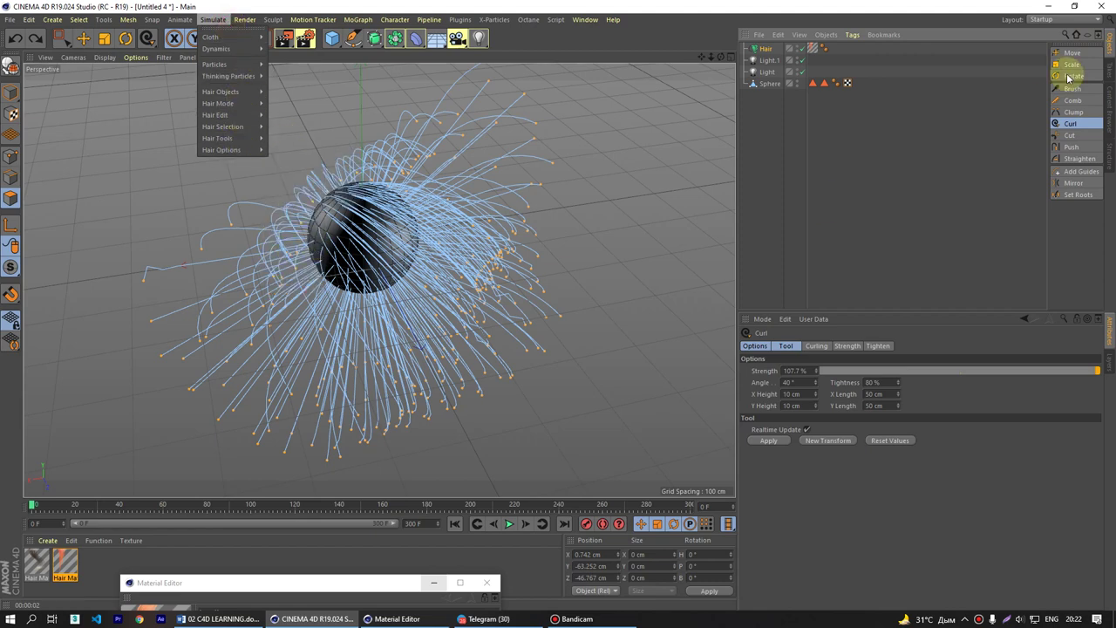
- Trim strands on the sphere's right side with the hair Cut tool at radius 100
{"action": "left_click", "coordinate": [1070, 136]}
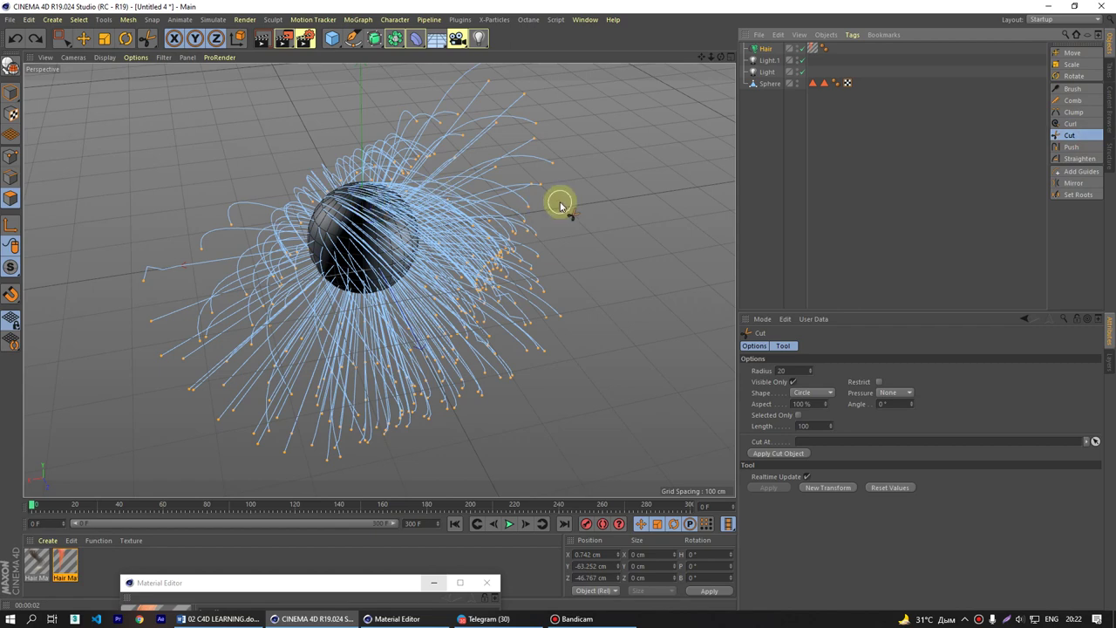
{"action": "mouse_move", "coordinate": [540, 185]}
{"action": "left_mouse_down"}
{"action": "mouse_move", "coordinate": [409, 223]}
{"action": "mouse_move", "coordinate": [504, 209]}
{"action": "mouse_move", "coordinate": [391, 225]}
{"action": "mouse_move", "coordinate": [500, 241]}
{"action": "mouse_move", "coordinate": [376, 253]}
{"action": "mouse_move", "coordinate": [422, 359]}
{"action": "left_mouse_up"}
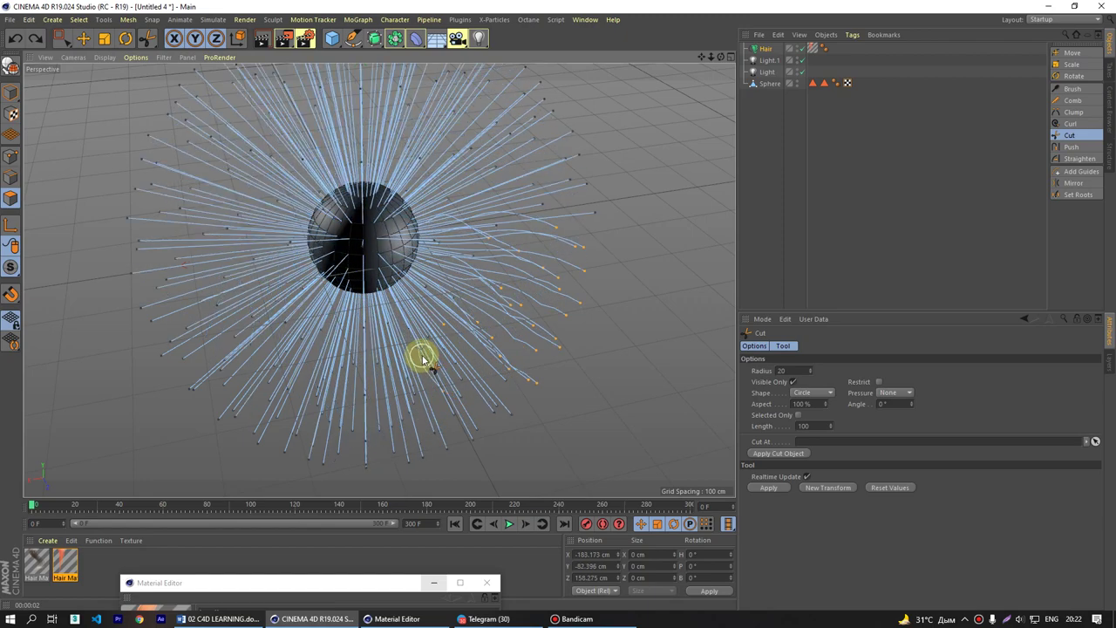
{"action": "left_click_drag", "start_coordinate": [422, 357], "coordinate": [476, 95], "text": "alt"}
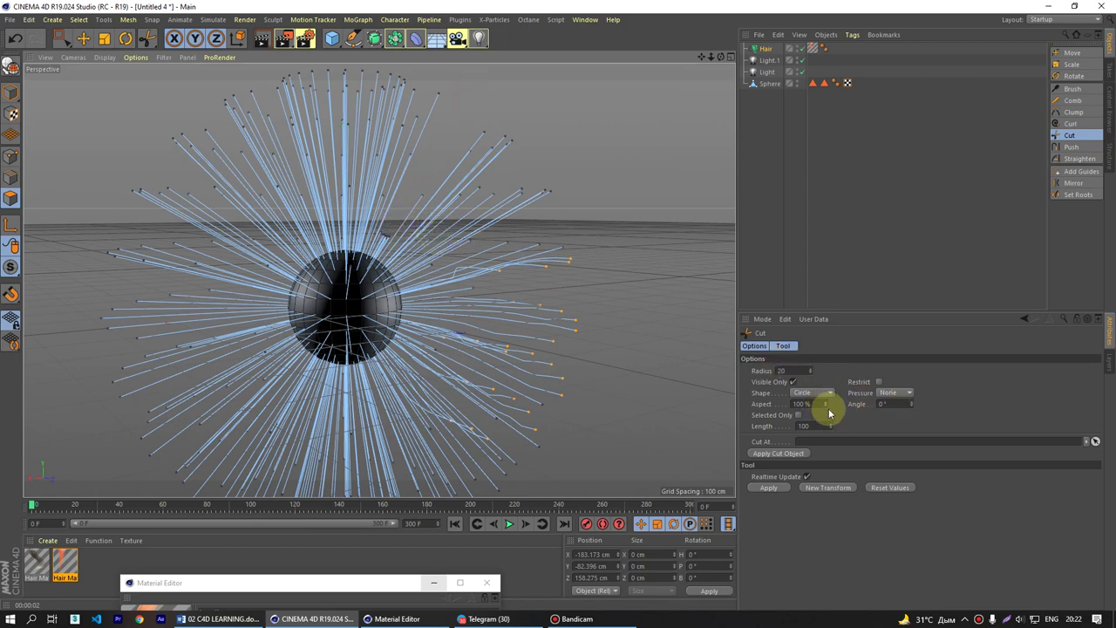
{"action": "mouse_move", "coordinate": [404, 300]}
{"action": "middle_mouse_down"}
{"action": "mouse_move", "coordinate": [468, 252]}
{"action": "mouse_move", "coordinate": [404, 294]}
{"action": "mouse_move", "coordinate": [474, 262]}
{"action": "mouse_move", "coordinate": [418, 299]}
{"action": "mouse_move", "coordinate": [439, 276]}
{"action": "middle_mouse_up"}
{"action": "mouse_move", "coordinate": [439, 276]}
{"action": "left_mouse_down", "text": "alt"}
{"action": "mouse_move", "coordinate": [437, 231]}
{"action": "mouse_move", "coordinate": [381, 253]}
{"action": "mouse_move", "coordinate": [465, 270]}
{"action": "mouse_move", "coordinate": [502, 182]}
{"action": "mouse_move", "coordinate": [485, 193]}
{"action": "mouse_move", "coordinate": [431, 393]}
{"action": "mouse_move", "coordinate": [453, 224]}
{"action": "mouse_move", "coordinate": [416, 242]}
{"action": "mouse_move", "coordinate": [416, 304]}
{"action": "mouse_move", "coordinate": [432, 326]}
{"action": "mouse_move", "coordinate": [429, 279]}
{"action": "mouse_move", "coordinate": [431, 311]}
{"action": "mouse_move", "coordinate": [447, 284]}
{"action": "mouse_move", "coordinate": [616, 200]}
{"action": "mouse_move", "coordinate": [608, 228]}
{"action": "mouse_move", "coordinate": [529, 289]}
{"action": "mouse_move", "coordinate": [555, 273]}
{"action": "mouse_move", "coordinate": [633, 300]}
{"action": "mouse_move", "coordinate": [682, 334]}
{"action": "mouse_move", "coordinate": [625, 370]}
{"action": "mouse_move", "coordinate": [496, 294]}
{"action": "mouse_move", "coordinate": [384, 323]}
{"action": "left_mouse_up", "text": "alt"}
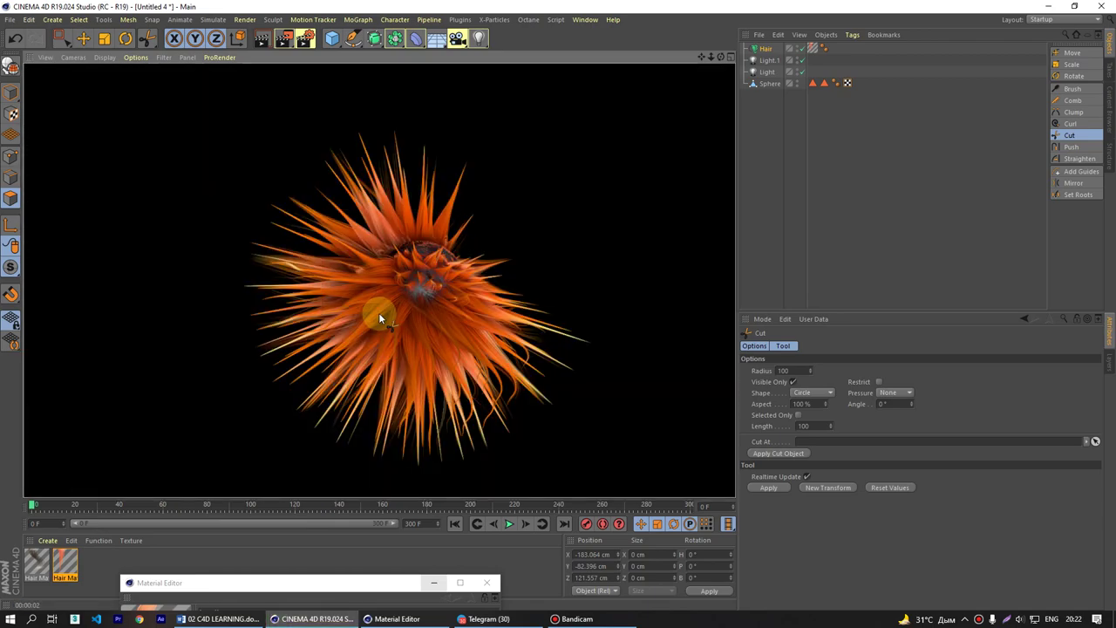
- Trim more hair strands above and right of the sphere with the Cut tool, then return to Move
{"action": "left_click", "coordinate": [411, 262]}
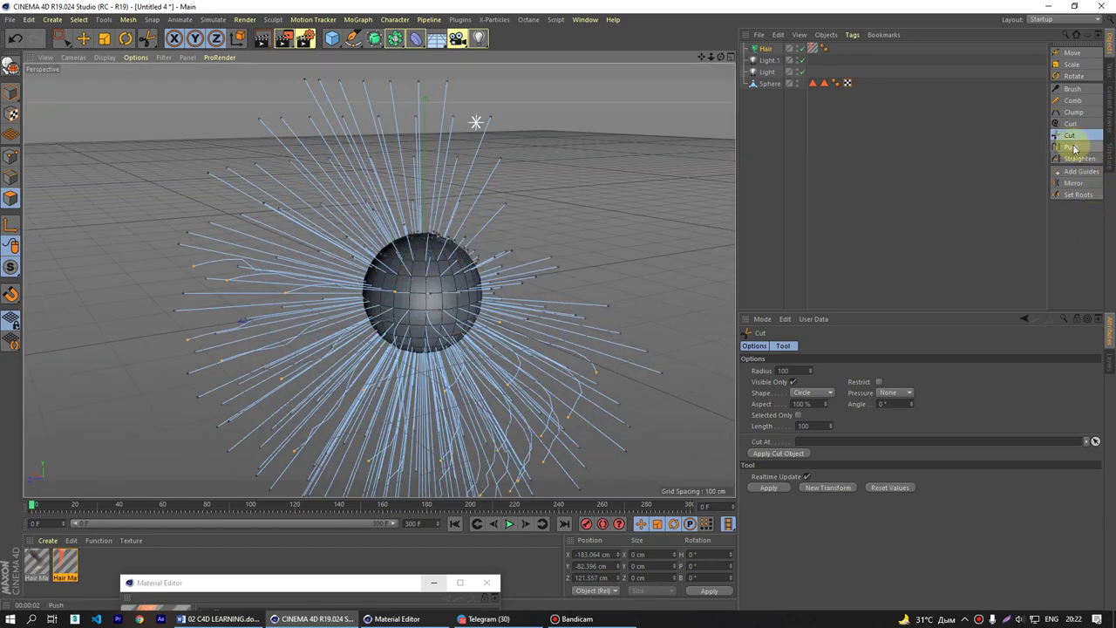
{"action": "left_click", "coordinate": [214, 20]}
{"action": "mouse_move", "coordinate": [233, 154]}
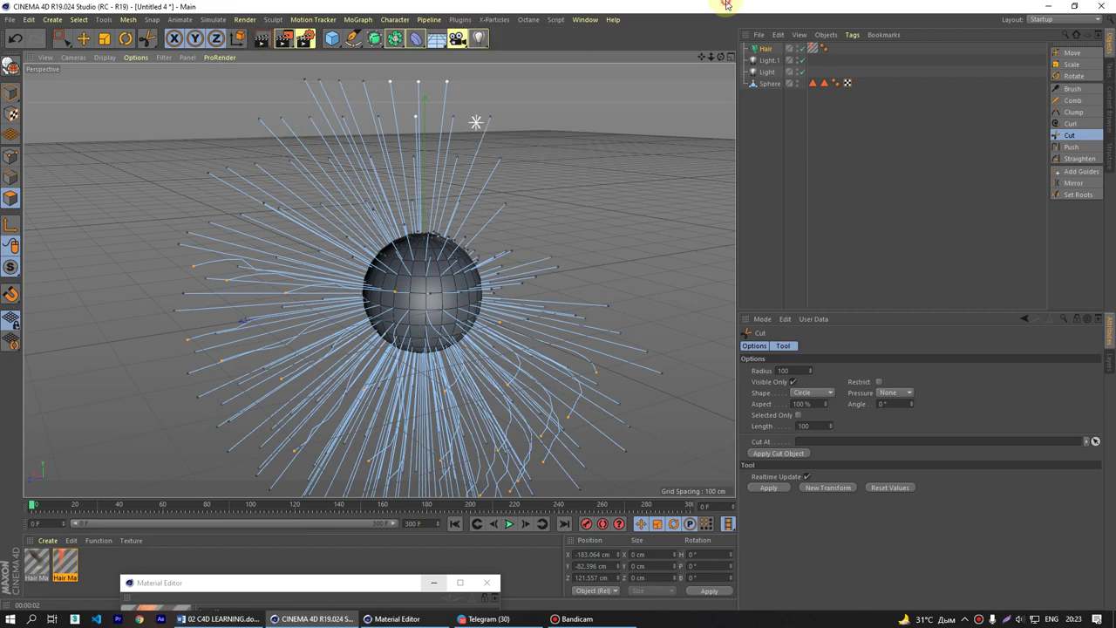
{"action": "left_click_drag", "start_coordinate": [479, 214], "coordinate": [502, 221]}
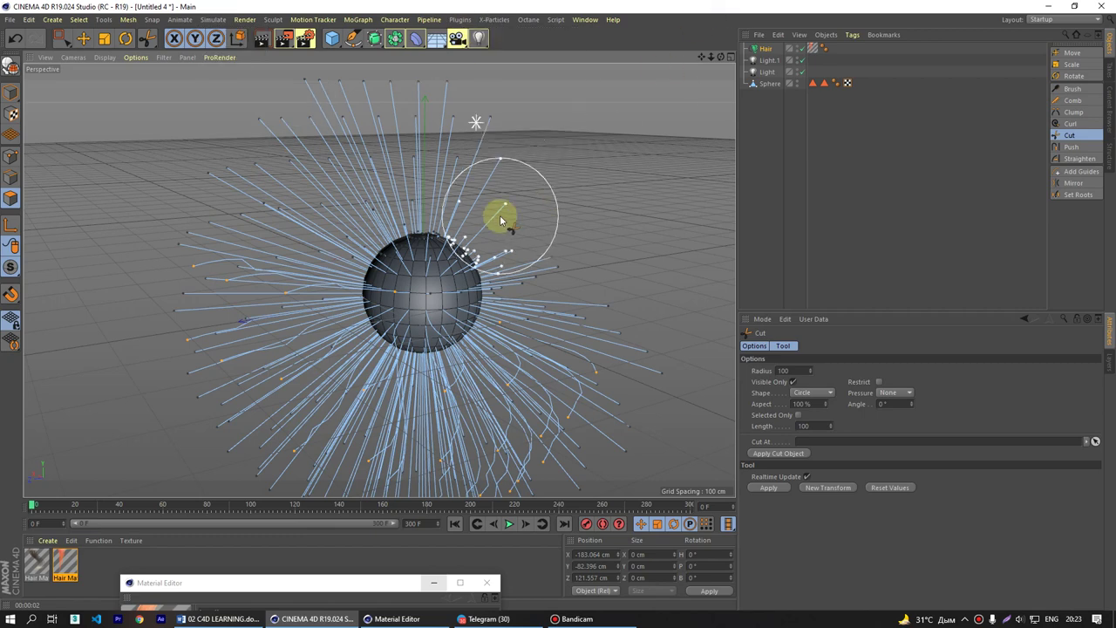
{"action": "mouse_move", "coordinate": [502, 221]}
{"action": "left_mouse_down"}
{"action": "mouse_move", "coordinate": [581, 227]}
{"action": "mouse_move", "coordinate": [511, 316]}
{"action": "mouse_move", "coordinate": [495, 314]}
{"action": "left_mouse_up"}
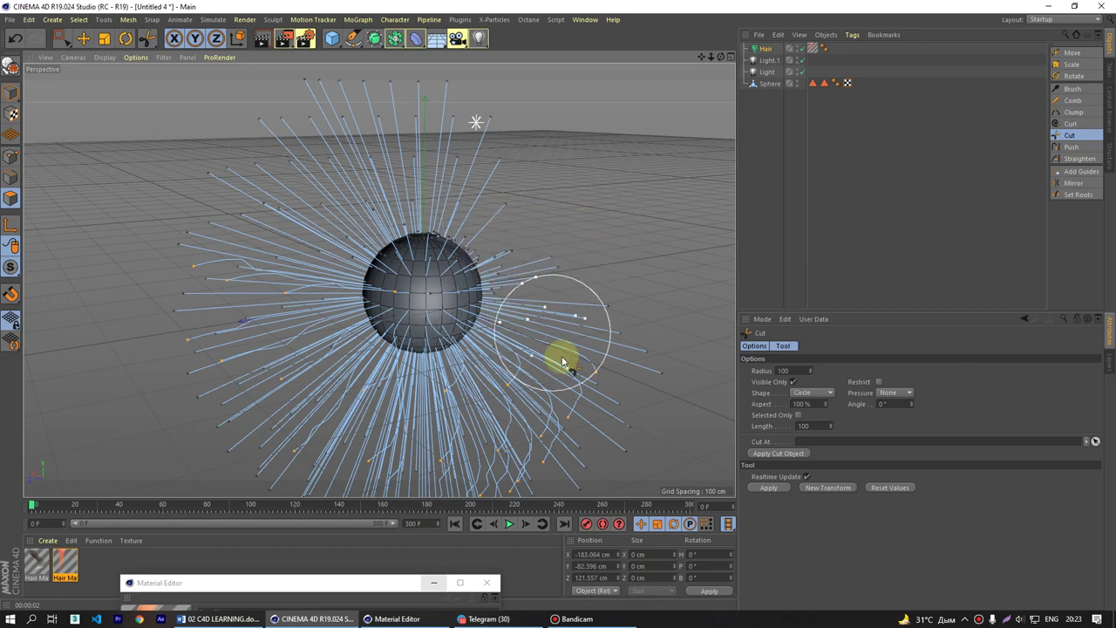
{"action": "left_click", "coordinate": [83, 38]}
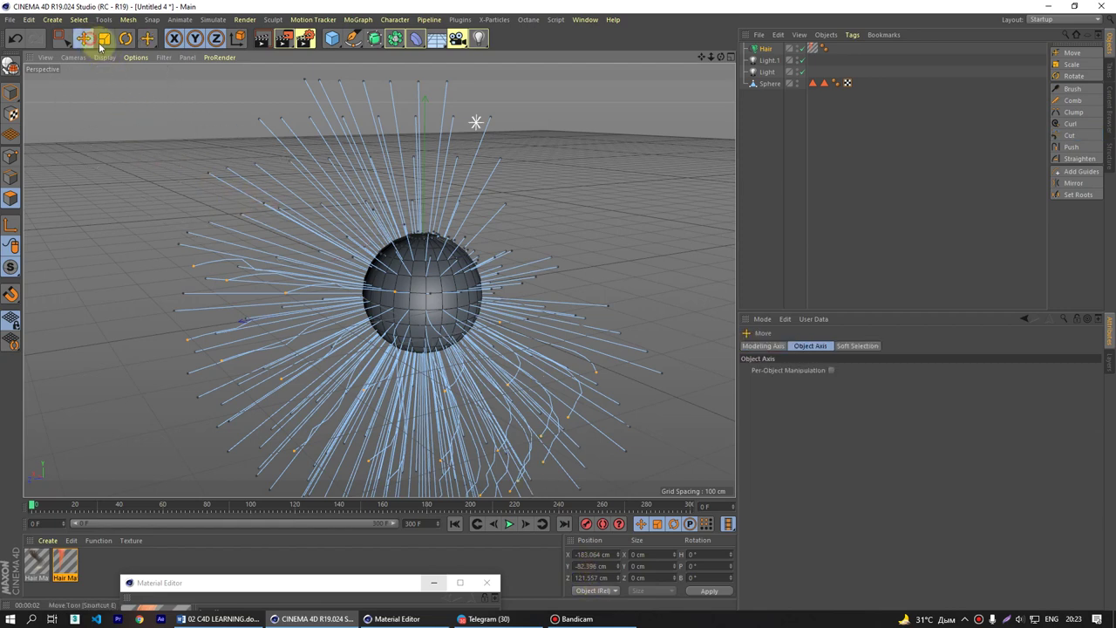
{"action": "scroll", "coordinate": [349, 200], "scroll_direction": "down", "scroll_amount": 4}
- Delete the old Hair object, then select and frame the Sphere
{"action": "middle_click_drag", "start_coordinate": [379, 299], "coordinate": [286, 351], "text": "alt"}
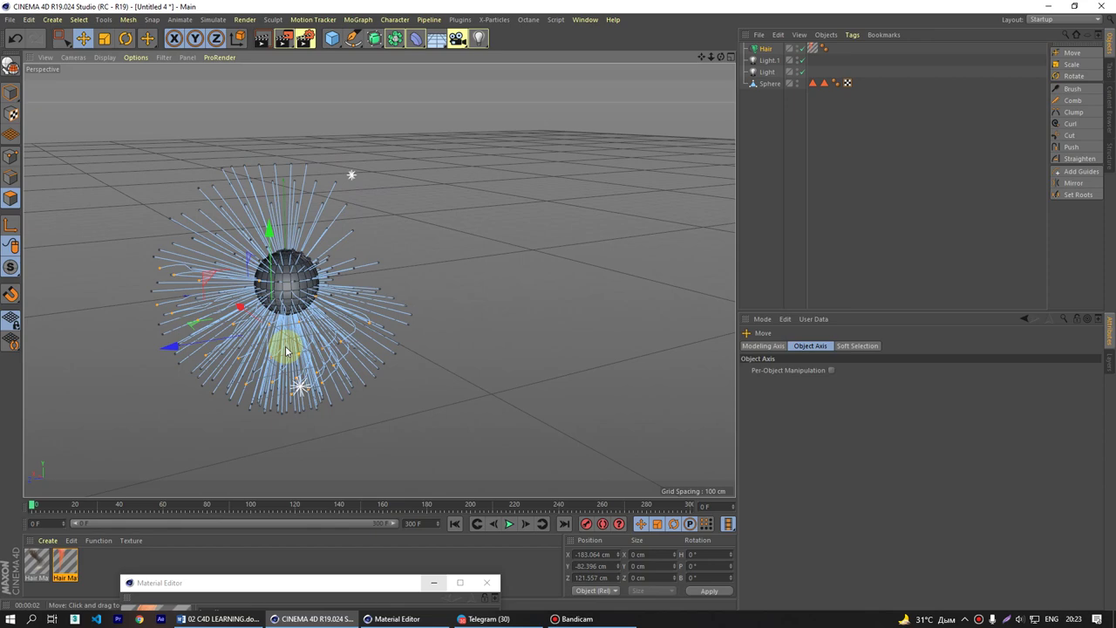
{"action": "left_click", "coordinate": [773, 81]}
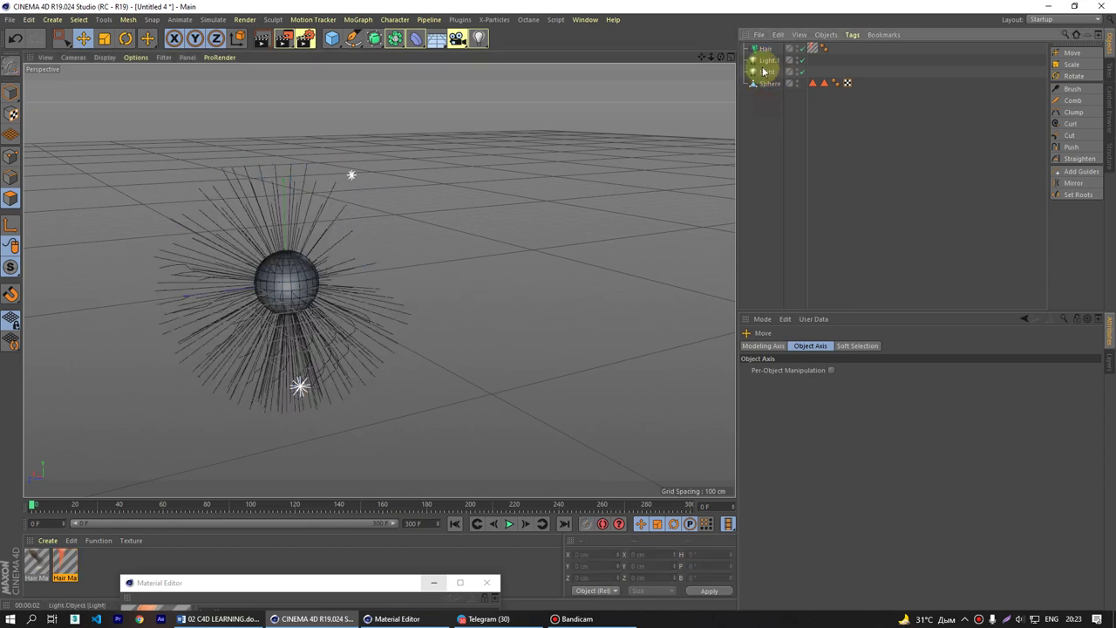
{"action": "left_click", "coordinate": [765, 48]}
{"action": "key", "text": "Delete"}
{"action": "left_click", "coordinate": [767, 71]}
{"action": "key", "text": "o"}
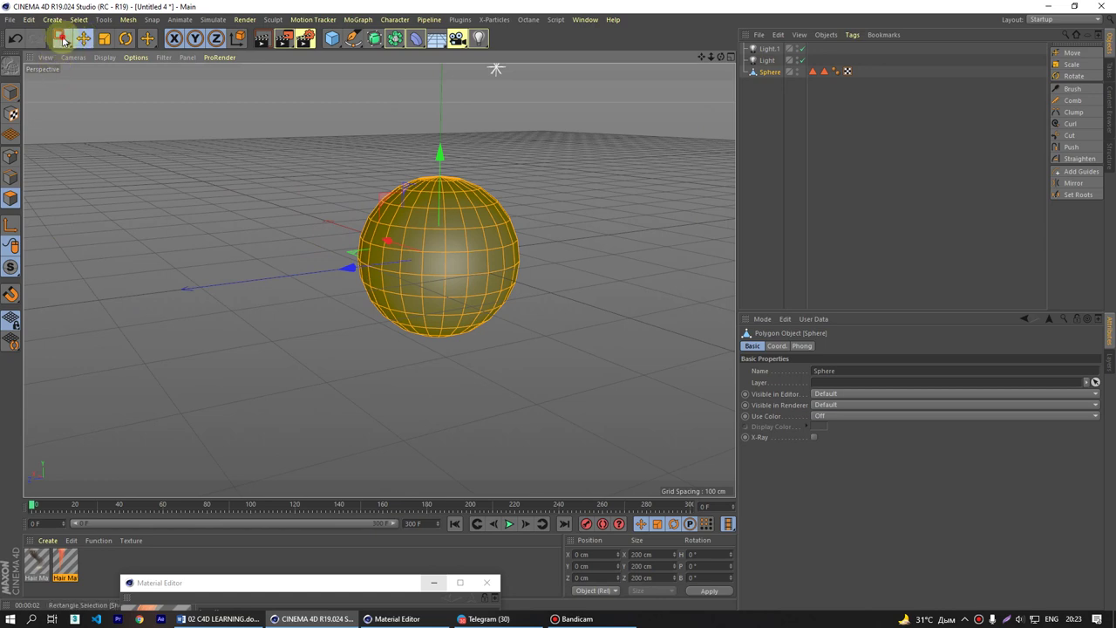
- Paint a polygon selection on the sphere's right and lower side with Live Selection
{"action": "left_click_drag", "start_coordinate": [61, 42], "coordinate": [122, 55]}
{"action": "key", "text": "Return"}
{"action": "mouse_move", "coordinate": [539, 245]}
{"action": "left_mouse_down"}
{"action": "mouse_move", "coordinate": [505, 231]}
{"action": "mouse_move", "coordinate": [423, 253]}
{"action": "mouse_move", "coordinate": [499, 308]}
{"action": "mouse_move", "coordinate": [460, 225]}
{"action": "left_mouse_up"}
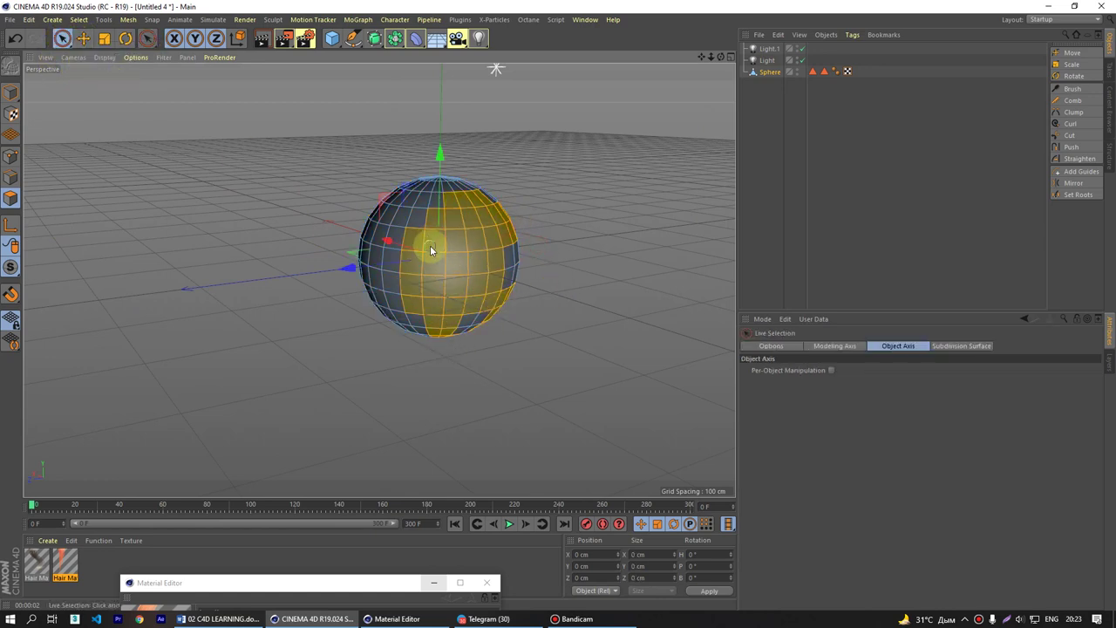
{"action": "mouse_move", "coordinate": [523, 244]}
{"action": "left_mouse_down"}
{"action": "mouse_move", "coordinate": [509, 289]}
{"action": "mouse_move", "coordinate": [487, 283]}
{"action": "mouse_move", "coordinate": [456, 234]}
{"action": "mouse_move", "coordinate": [493, 229]}
{"action": "mouse_move", "coordinate": [427, 275]}
{"action": "mouse_move", "coordinate": [444, 311]}
{"action": "left_mouse_up"}
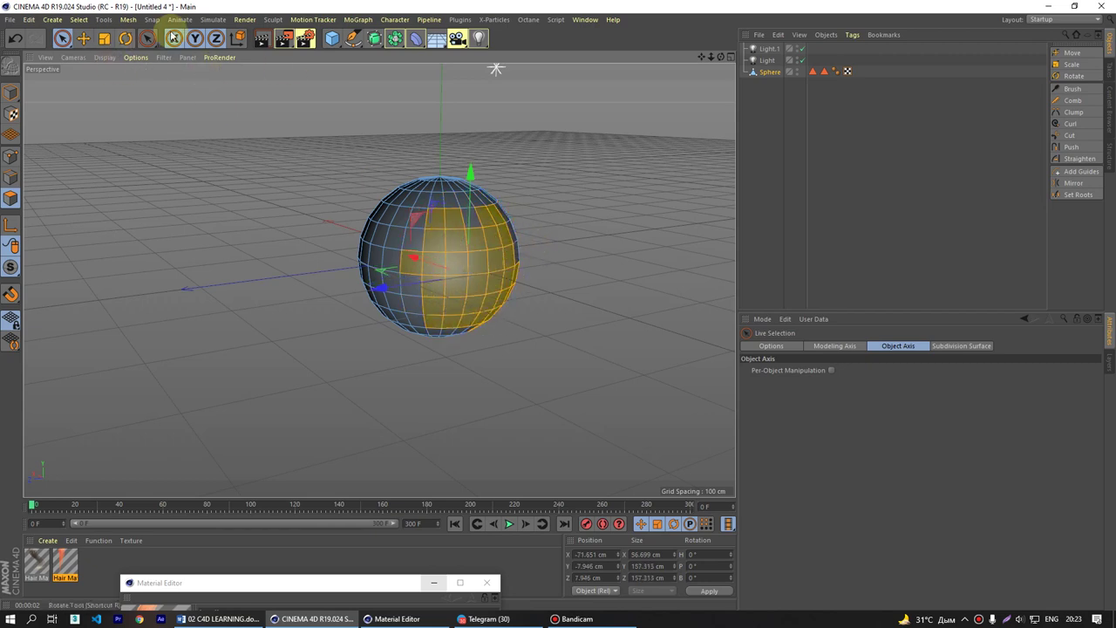
- Add hair to the selected polygons via Simulate > Hair Objects > Add Hair and preview a render
{"action": "left_click", "coordinate": [219, 19]}
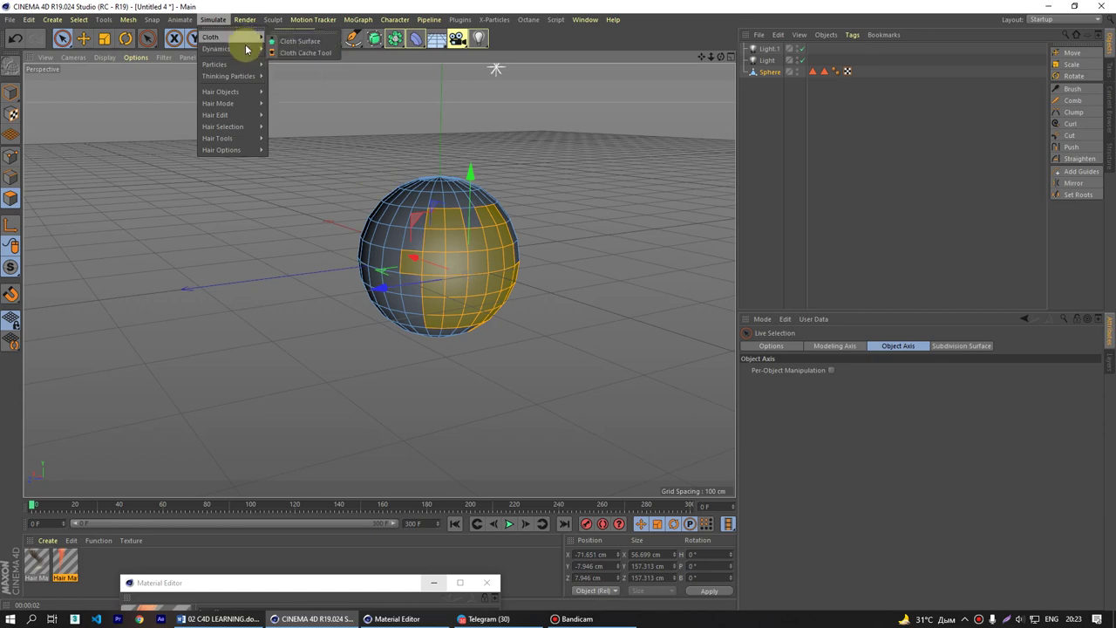
{"action": "mouse_move", "coordinate": [253, 93]}
{"action": "left_click", "coordinate": [293, 96]}
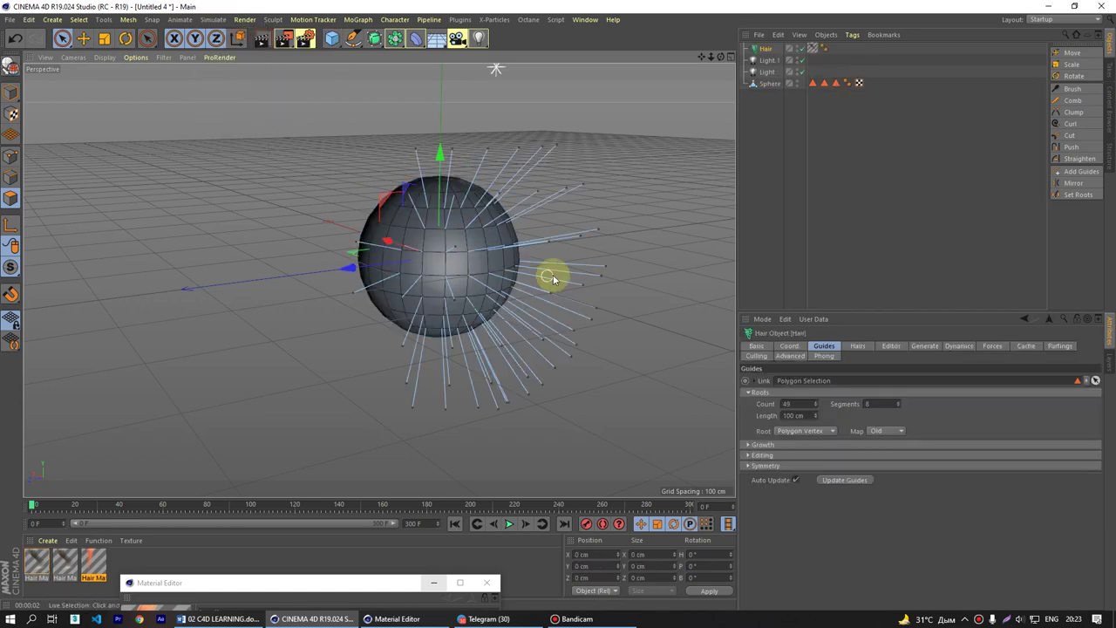
{"action": "left_click_drag", "start_coordinate": [553, 274], "coordinate": [559, 295], "text": "alt"}
{"action": "key", "text": "ctrl+r"}
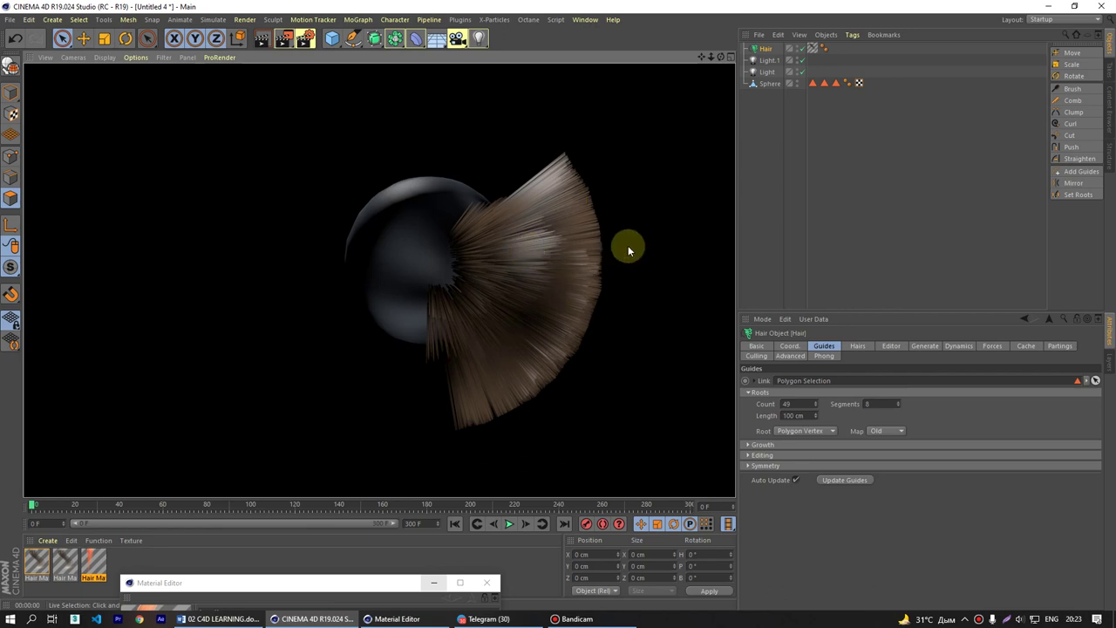
{"action": "left_click", "coordinate": [503, 234]}
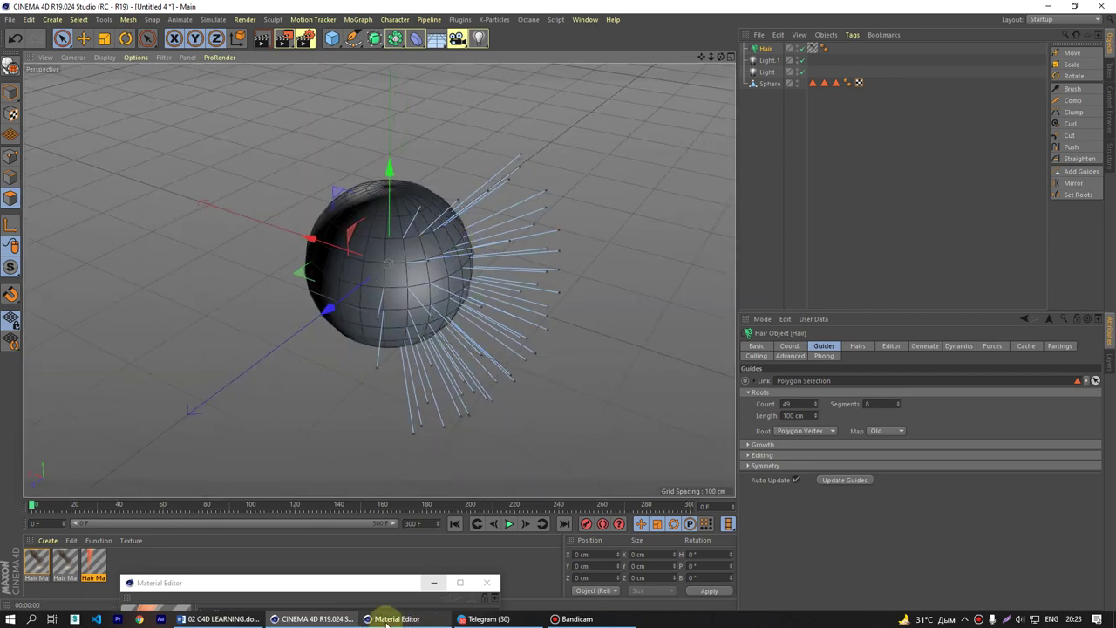
- Launch Google Chrome with the first listed profile
{"action": "left_click", "coordinate": [138, 620]}
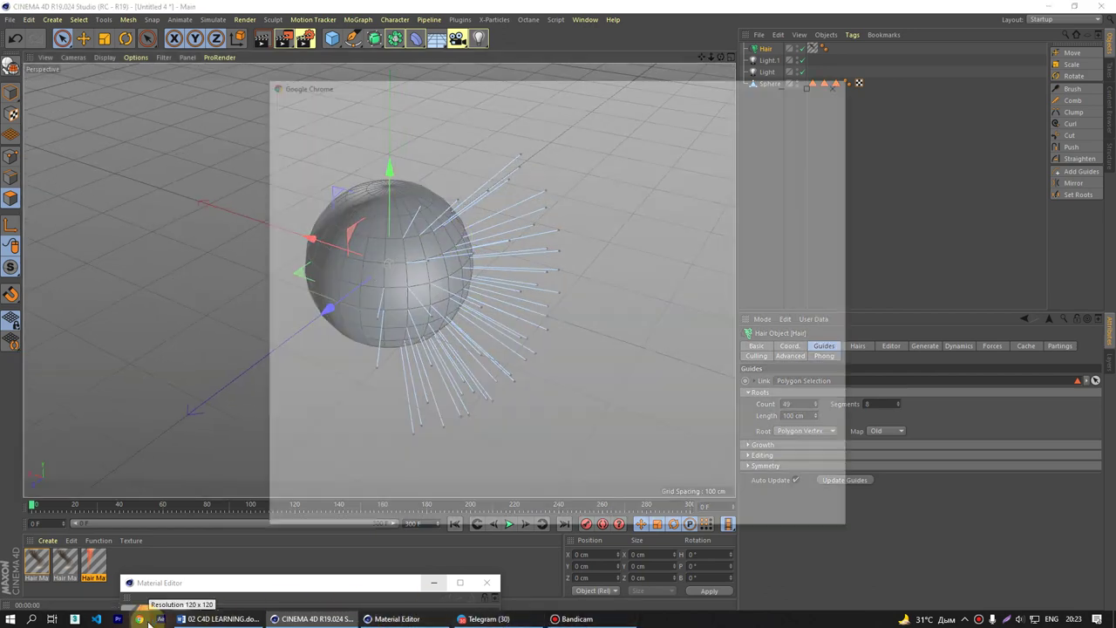
{"action": "double_click", "coordinate": [616, 81]}
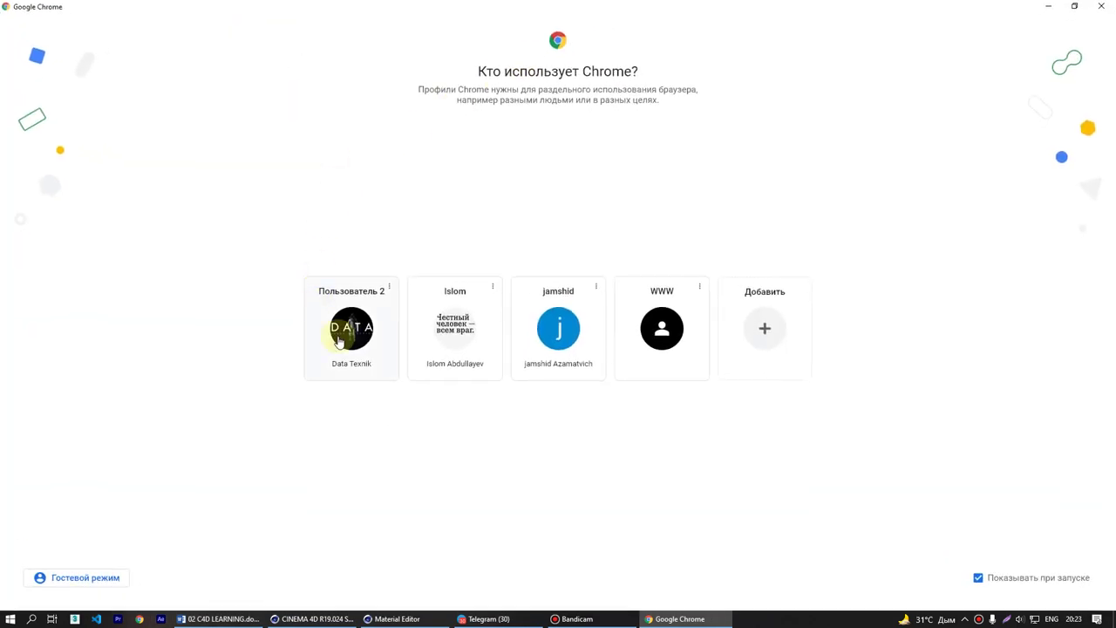
{"action": "left_click", "coordinate": [339, 341]}
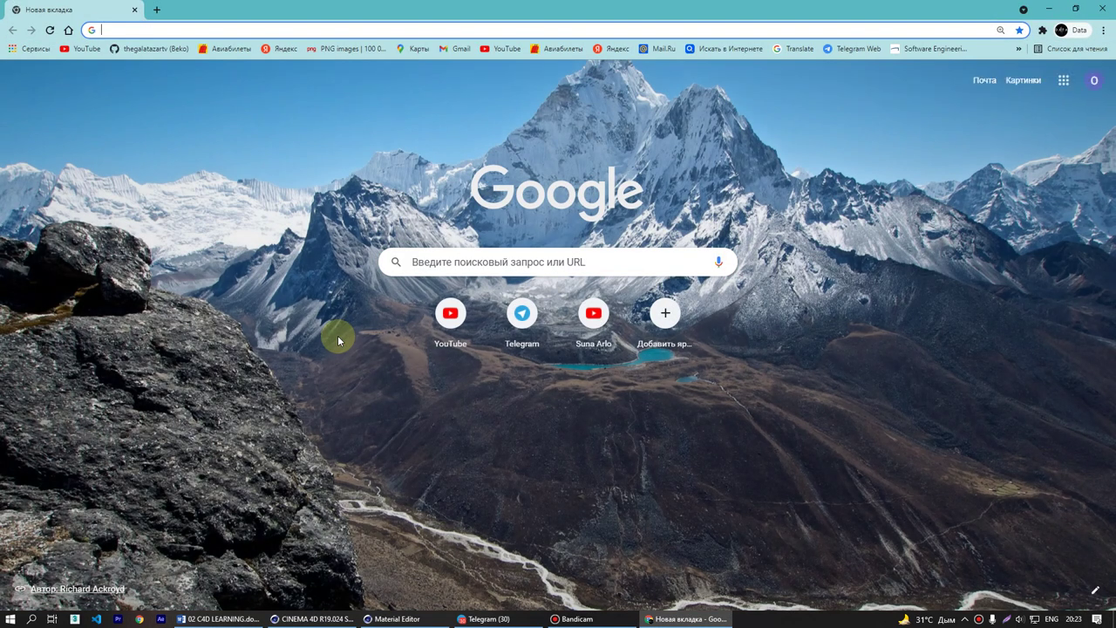
- Search Google for 'ornatrix cinema 4d demo' and scroll the results
{"action": "left_click", "coordinate": [283, 28]}
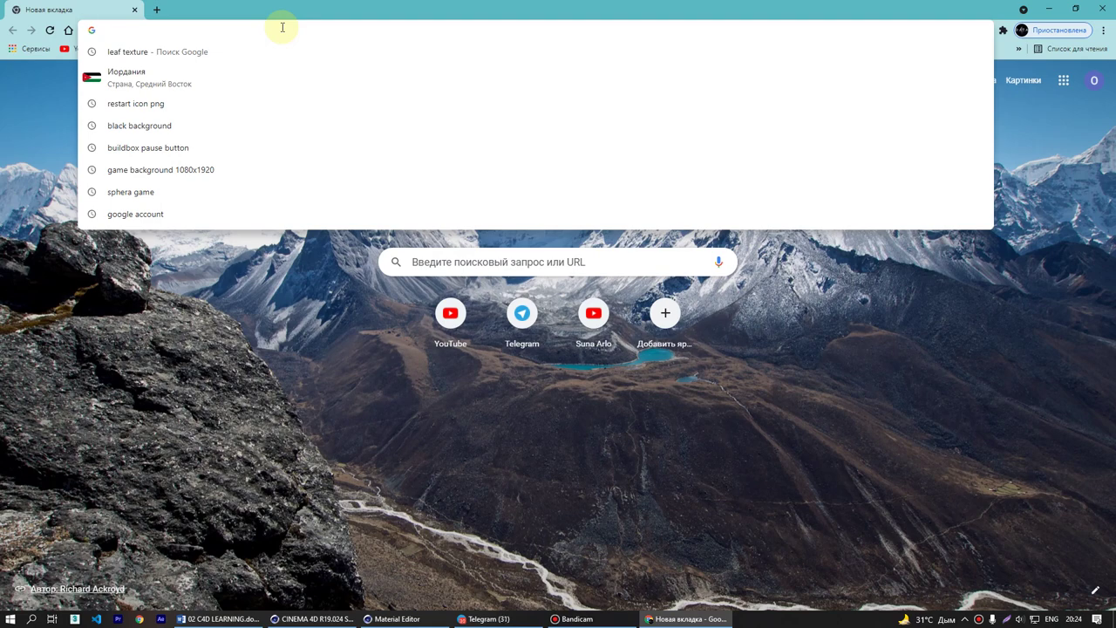
{"action": "type", "text": "orna"}
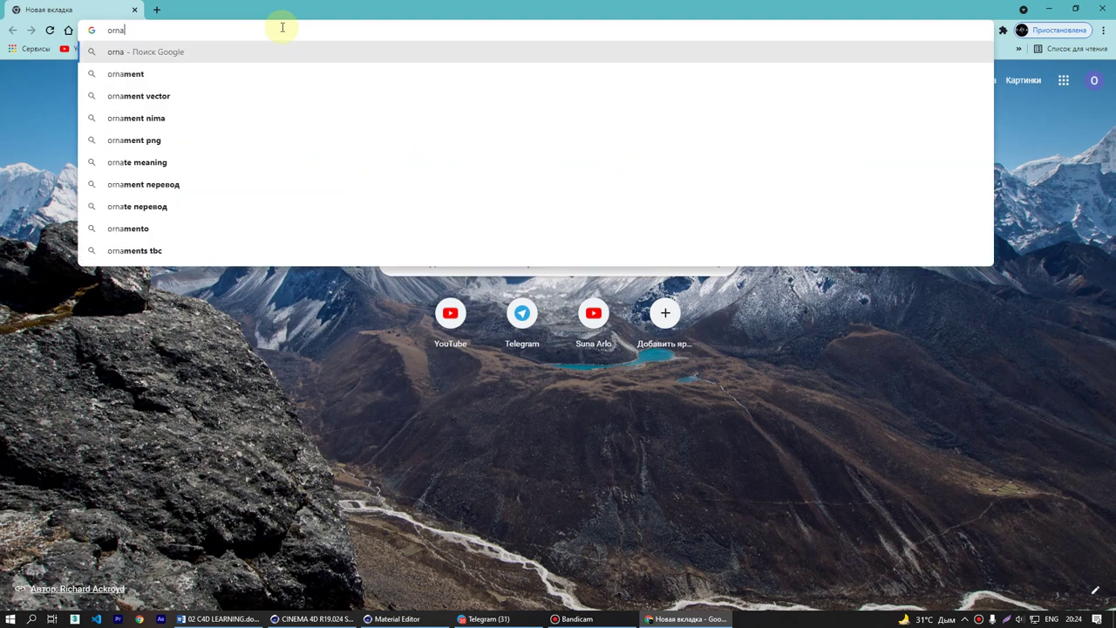
{"action": "type", "text": "trix"}
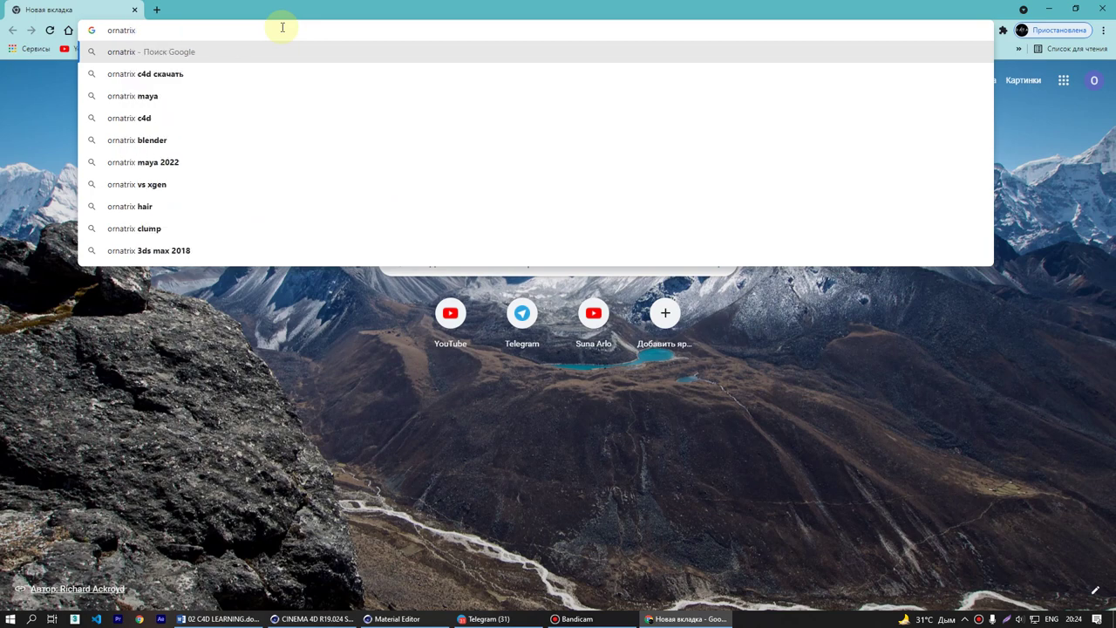
{"action": "type", "text": " ci"}
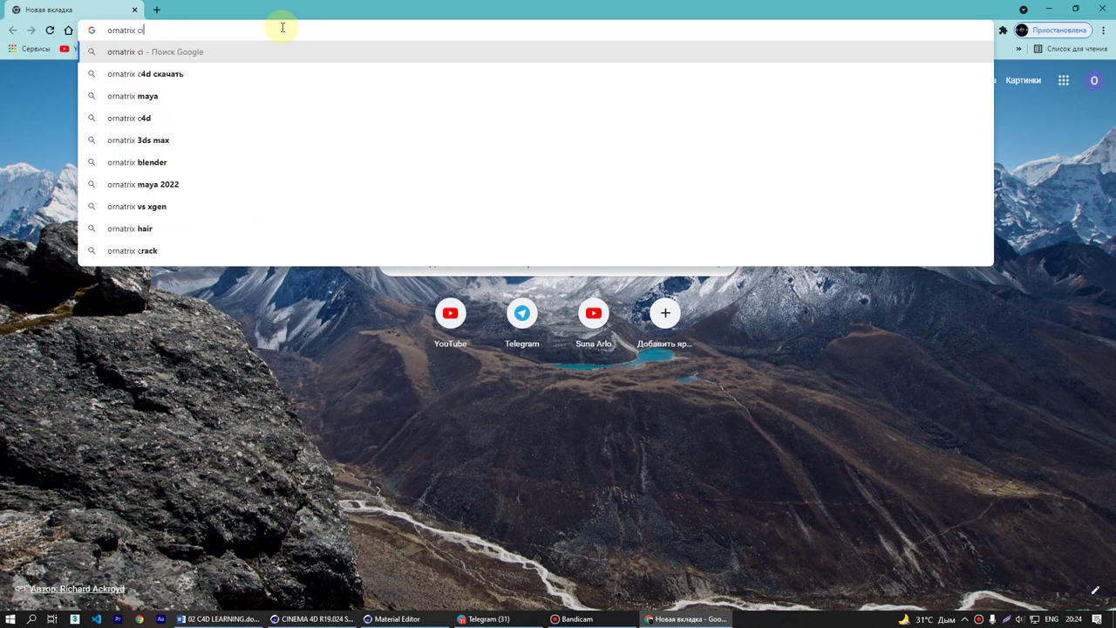
{"action": "type", "text": "nema "}
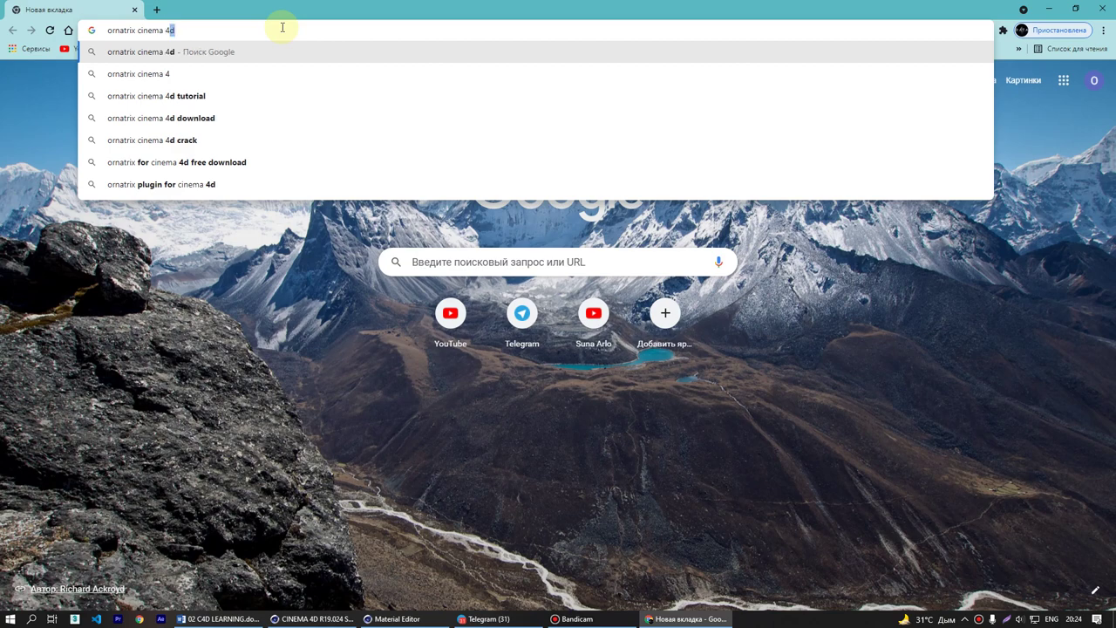
{"action": "type", "text": "4"}
{"action": "key", "text": "Return"}
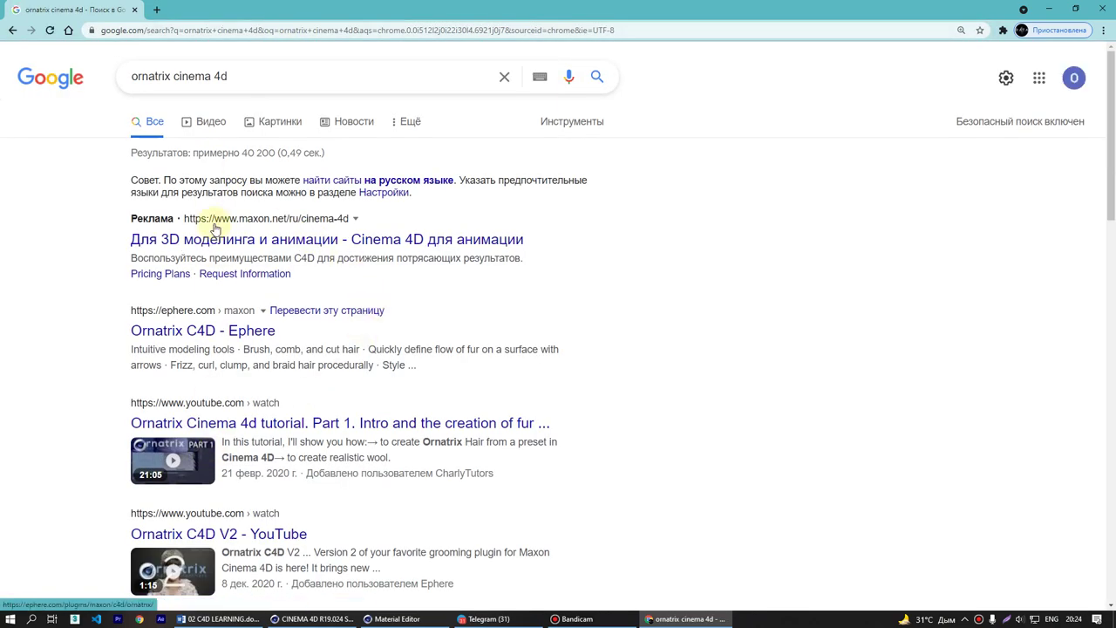
{"action": "left_click", "coordinate": [247, 76]}
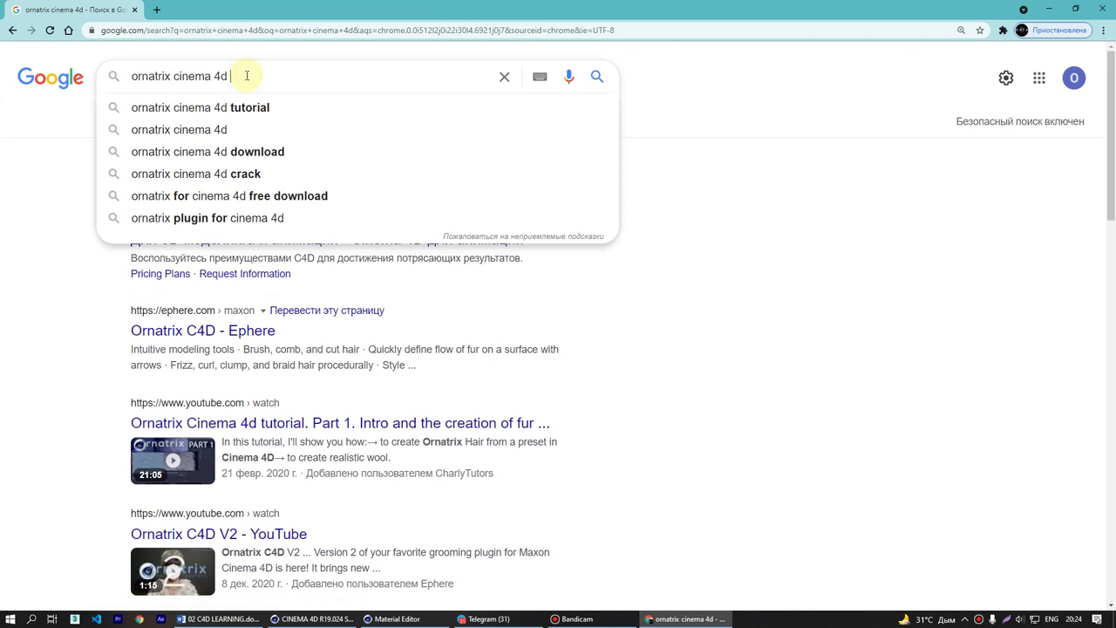
{"action": "type", "text": "demo"}
{"action": "key", "text": "Return"}
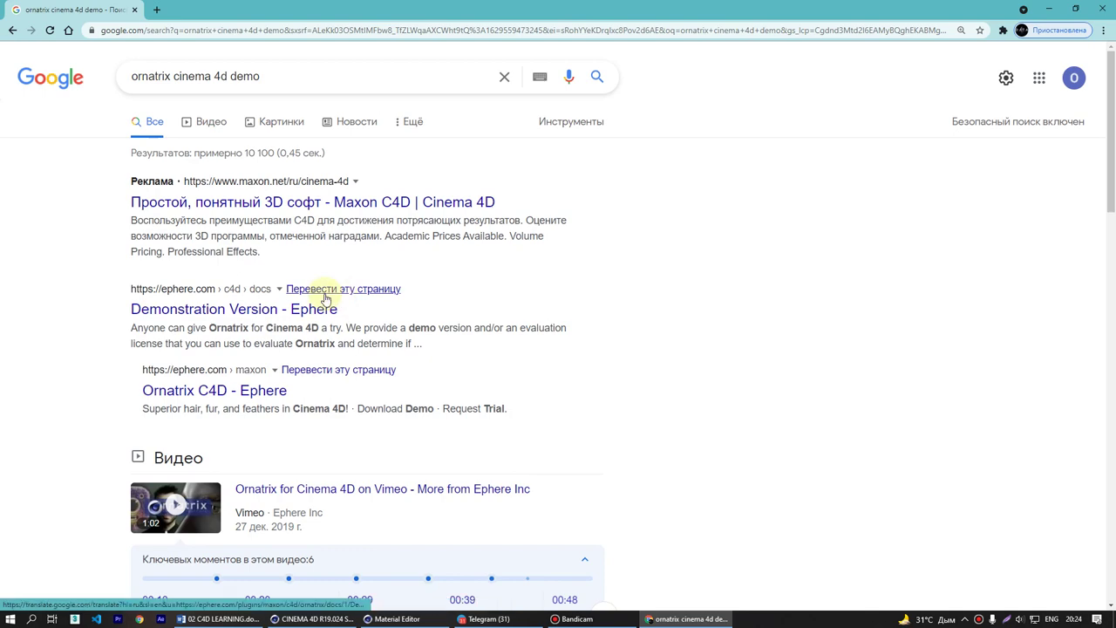
{"action": "scroll", "coordinate": [325, 298], "scroll_direction": "down", "scroll_amount": 2}
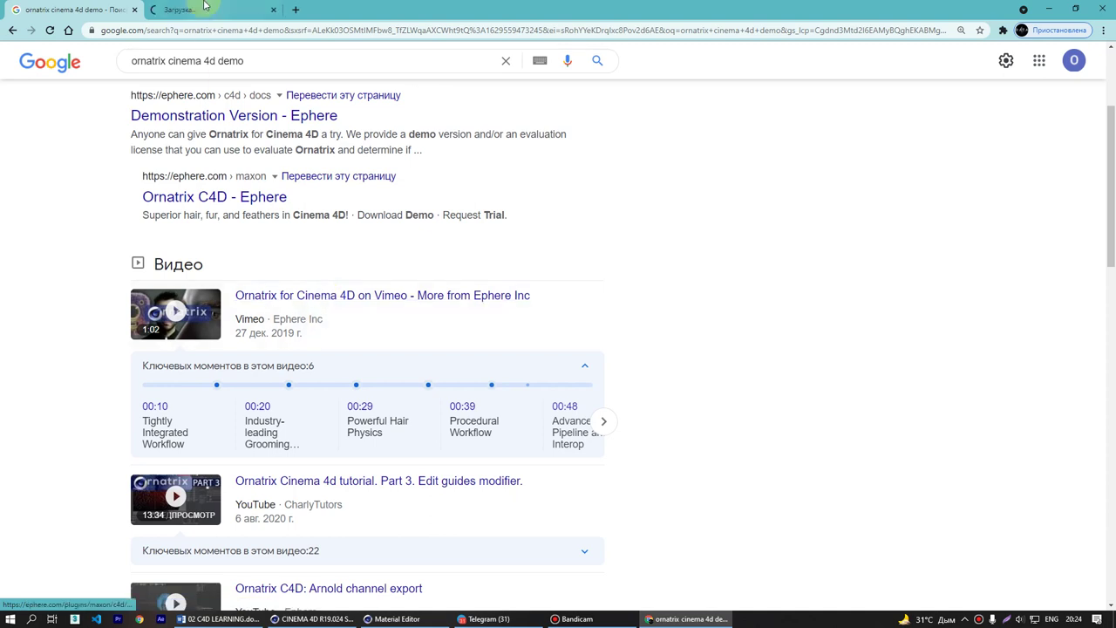
- Watch the Ornatrix for Cinema 4D Vimeo video fullscreen, pausing and resuming through its sections
{"action": "left_click", "coordinate": [207, 7]}
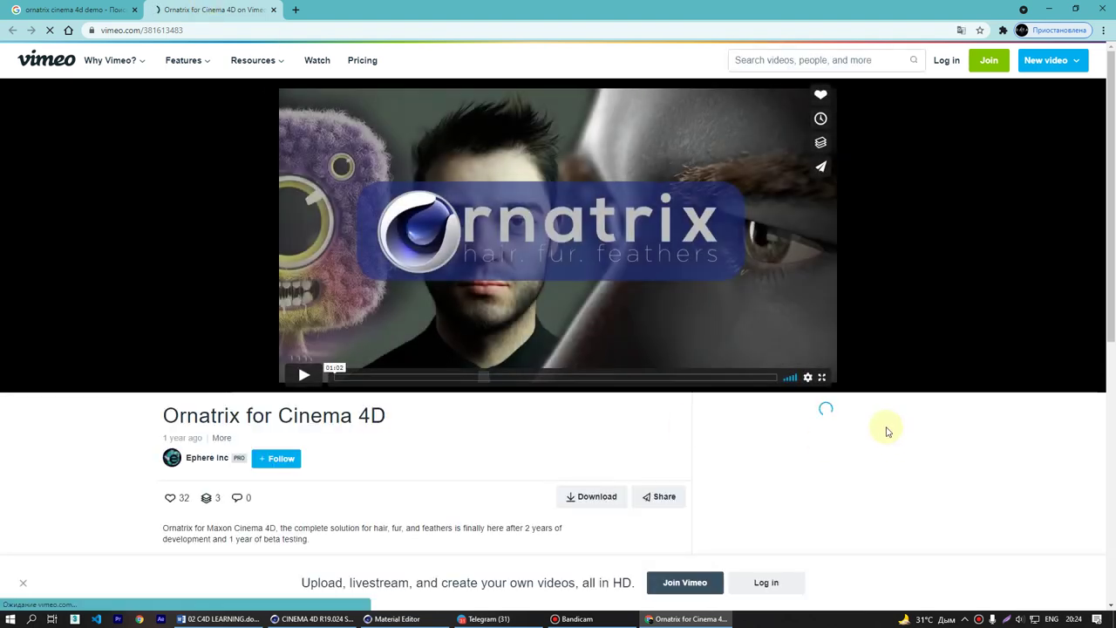
{"action": "left_click", "coordinate": [823, 379]}
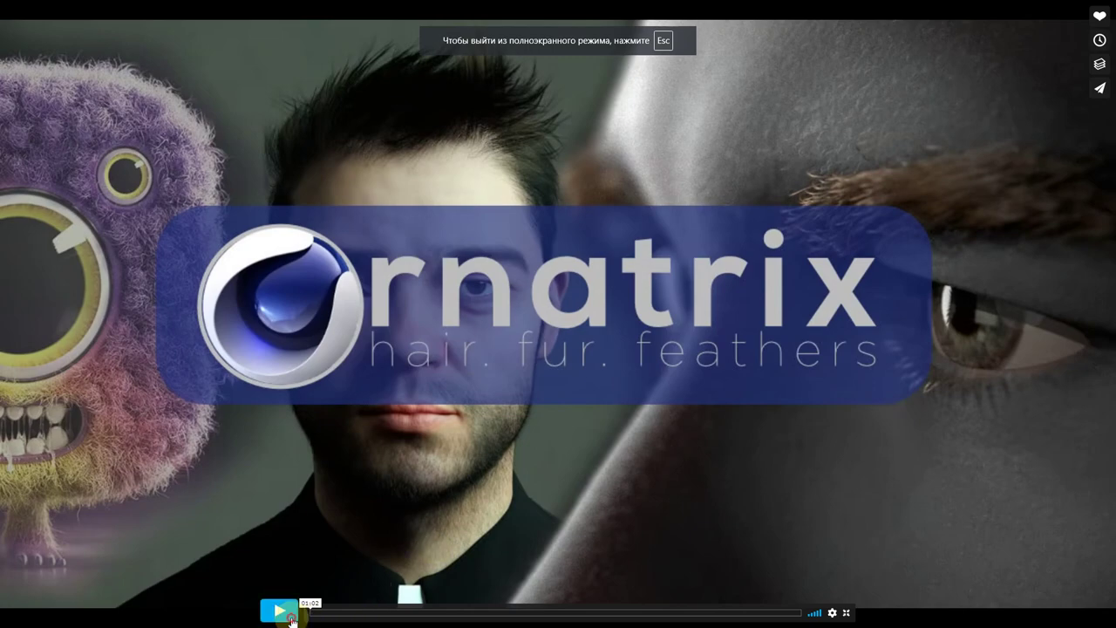
{"action": "left_click", "coordinate": [291, 614]}
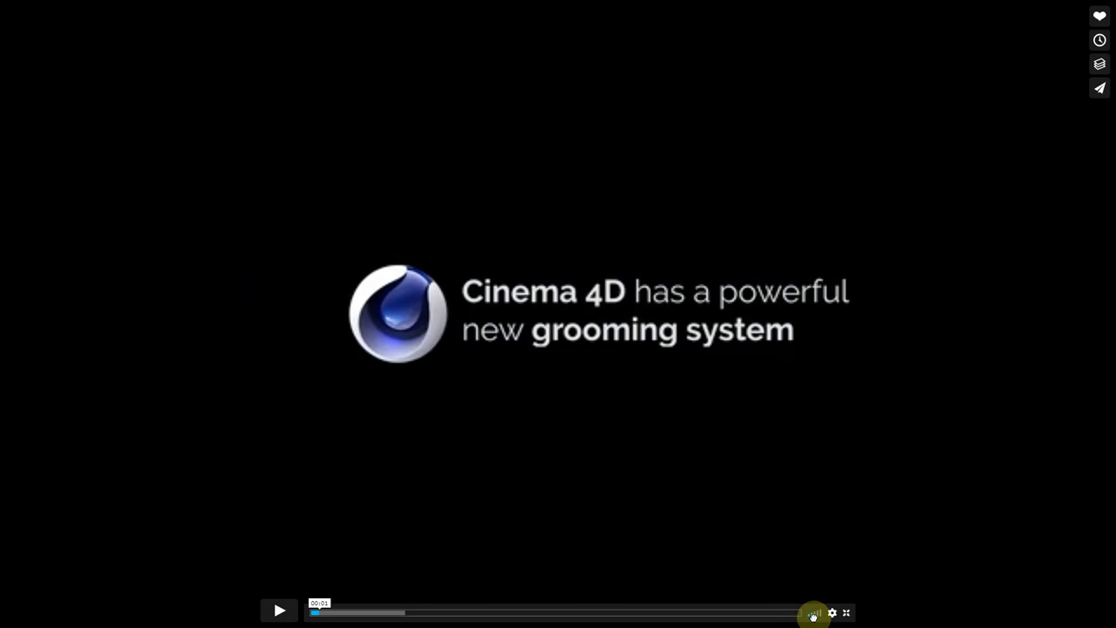
{"action": "left_click", "coordinate": [266, 615]}
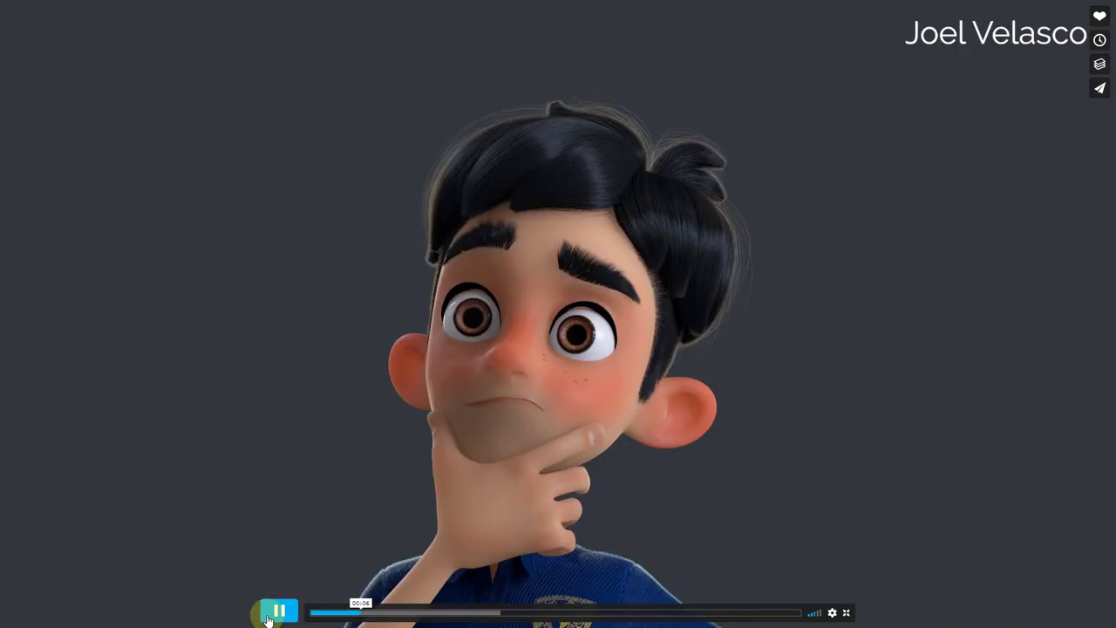
{"action": "left_click", "coordinate": [269, 616]}
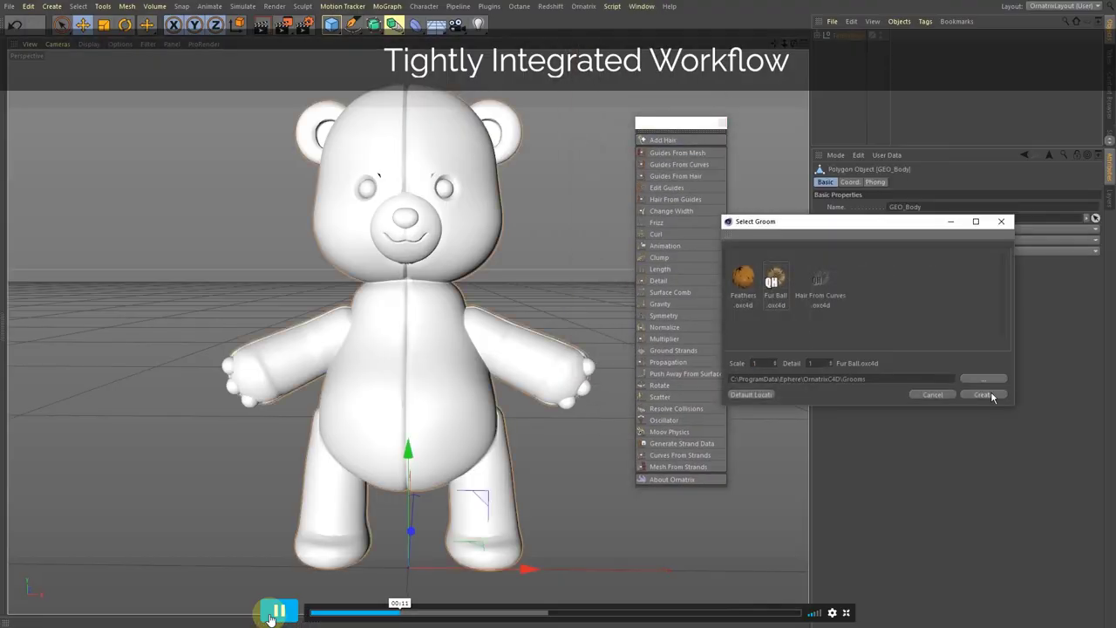
{"action": "left_click", "coordinate": [269, 616]}
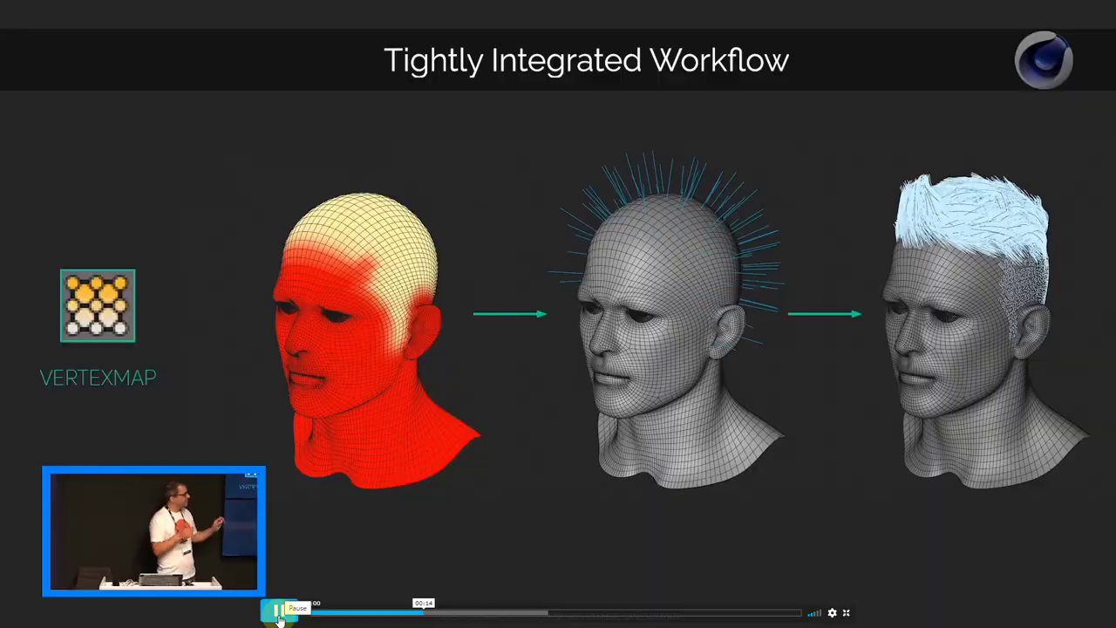
{"action": "left_click", "coordinate": [279, 615]}
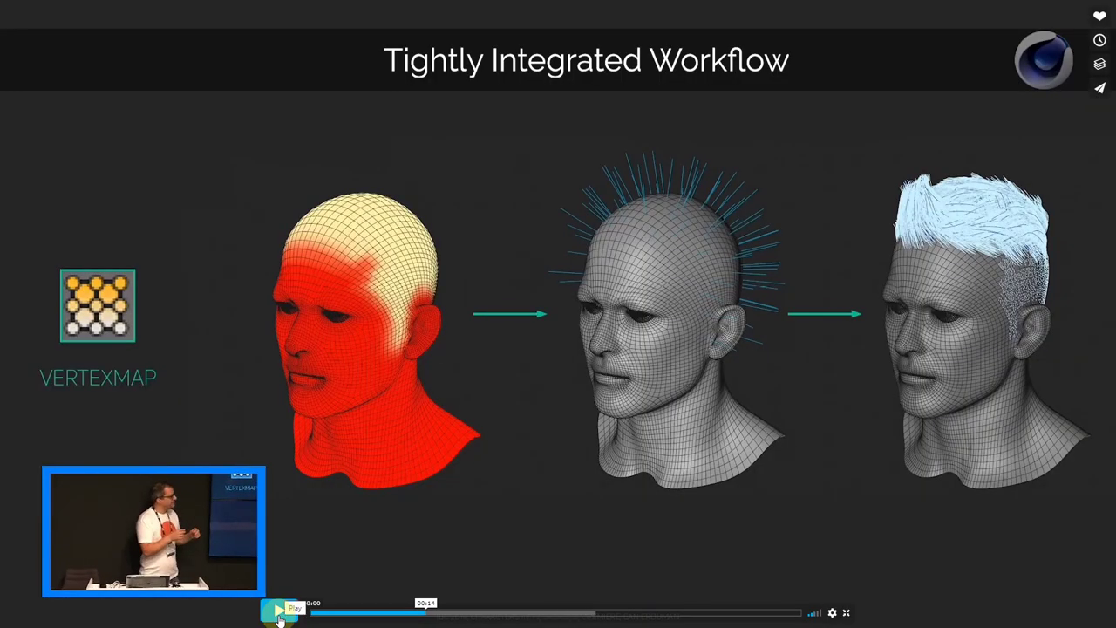
{"action": "left_click", "coordinate": [279, 614]}
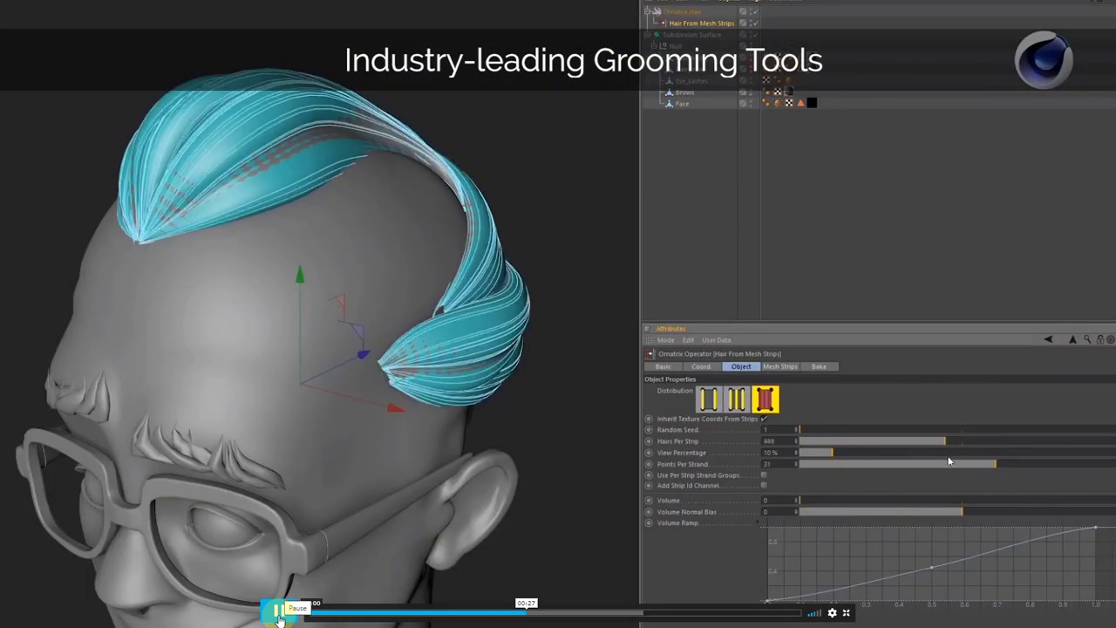
{"action": "left_click", "coordinate": [278, 612]}
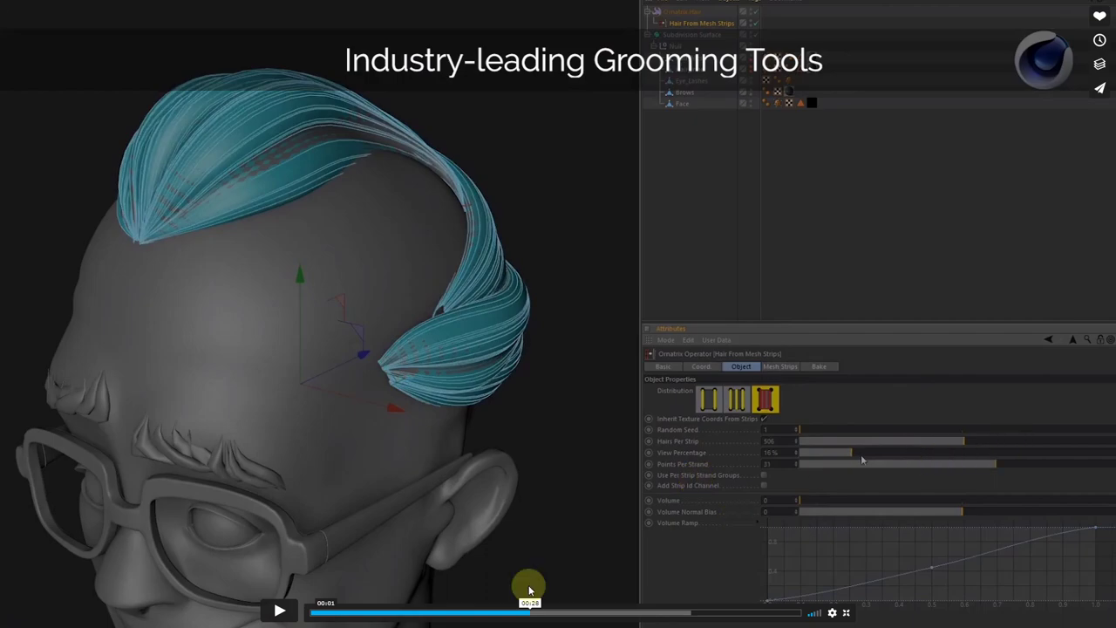
{"action": "left_click", "coordinate": [278, 612]}
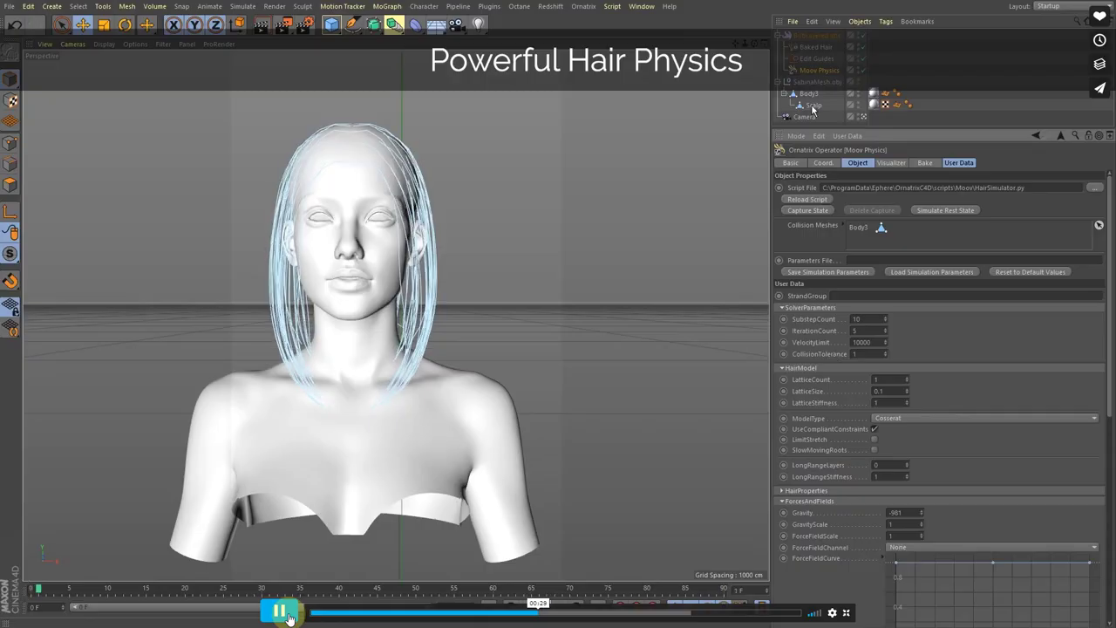
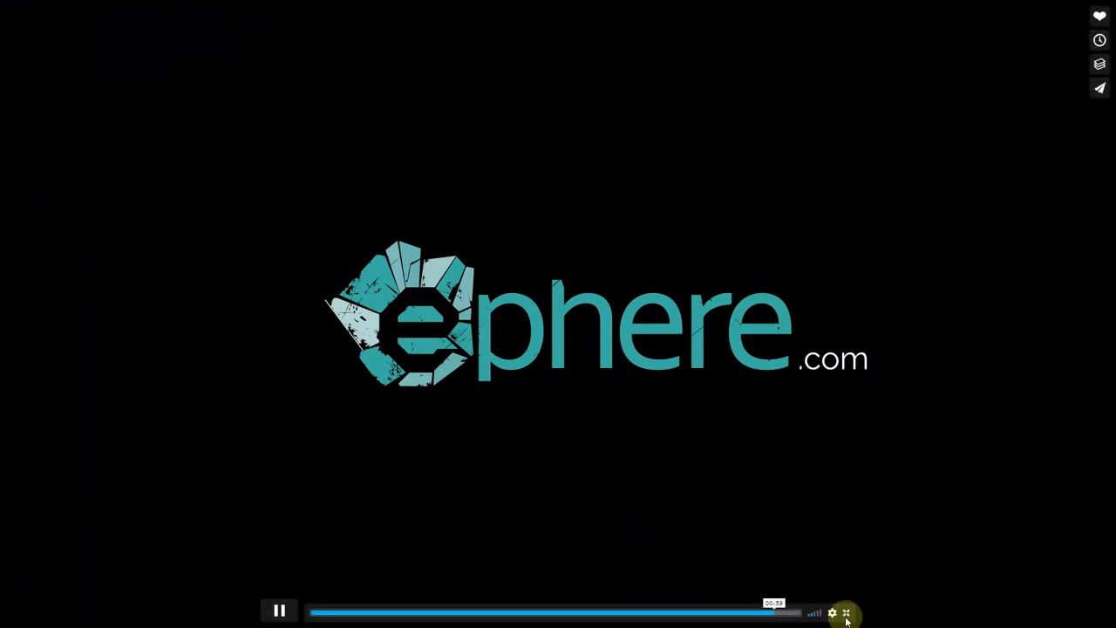
- Leave fullscreen and open the 'Ornatrix C4D: Redshift Shading' video under More from Ephere Inc
{"action": "left_click", "coordinate": [846, 615]}
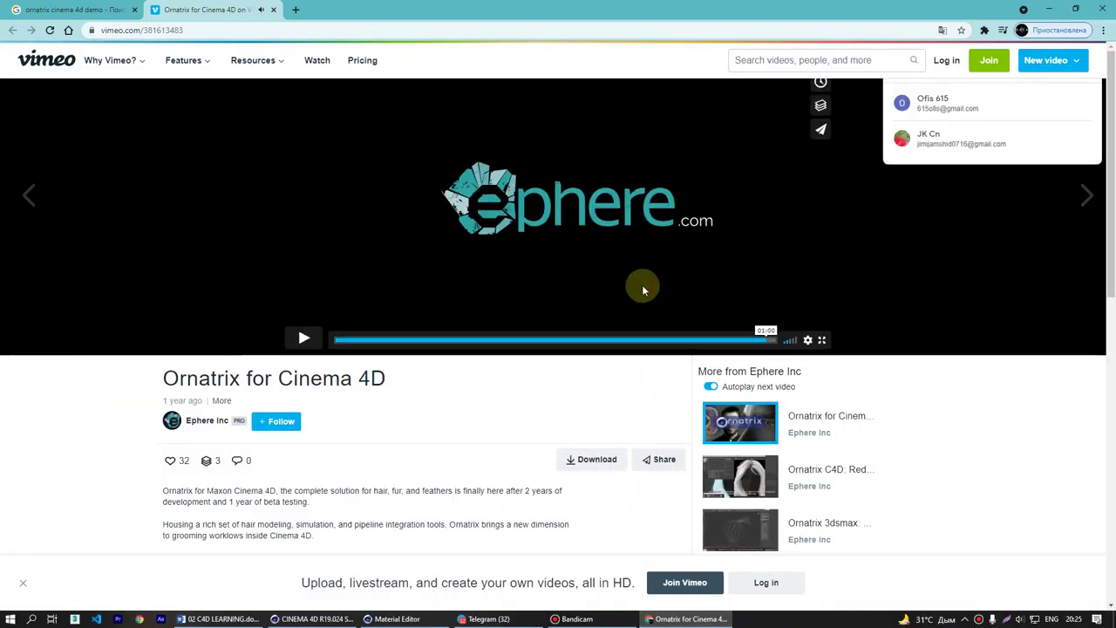
{"action": "left_click", "coordinate": [729, 491]}
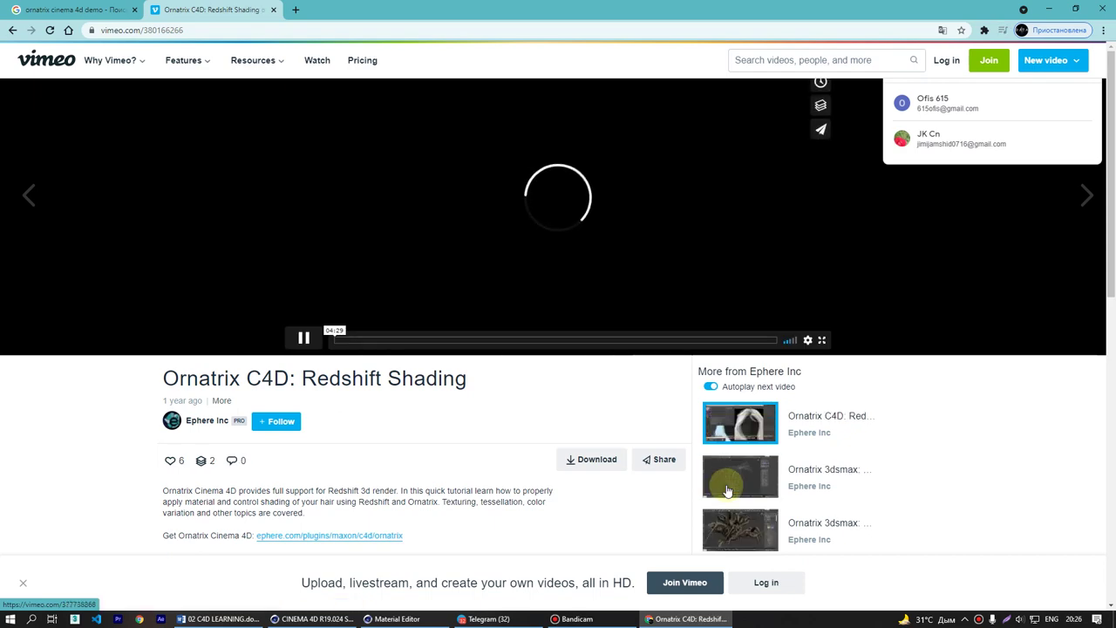
- Close the Vimeo tab and return to the ornatrix cinema 4d demo Google results
{"action": "mouse_move", "coordinate": [261, 48]}
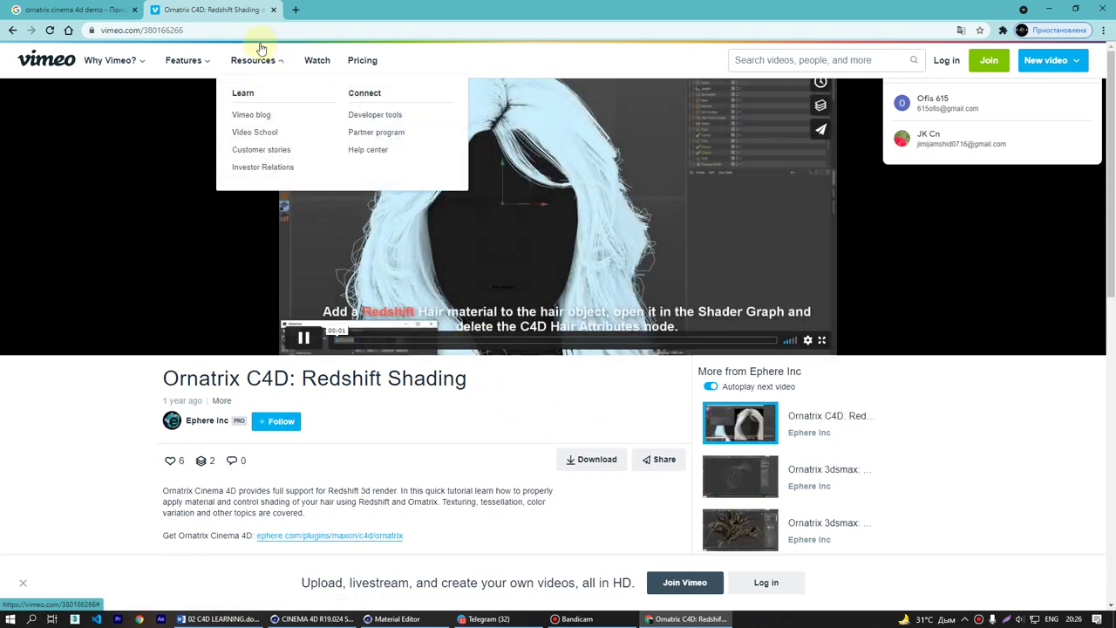
{"action": "left_click", "coordinate": [114, 10]}
{"action": "middle_click", "coordinate": [199, 9]}
{"action": "scroll", "coordinate": [316, 583], "scroll_direction": "down", "scroll_amount": 3}
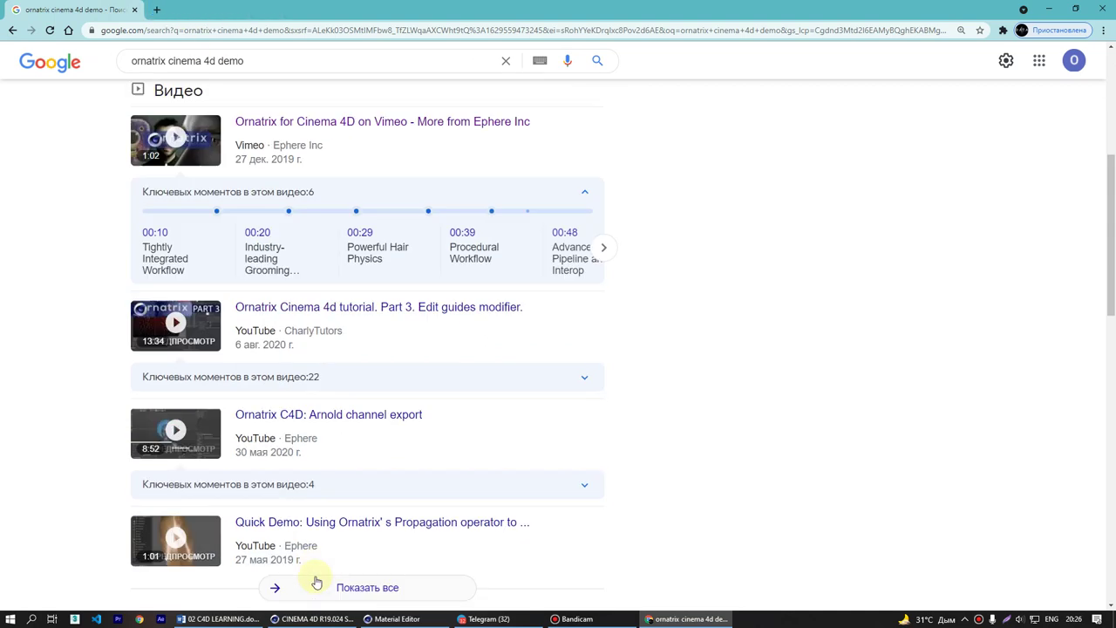
{"action": "scroll", "coordinate": [317, 583], "scroll_direction": "down", "scroll_amount": 5}
{"action": "scroll", "coordinate": [323, 410], "scroll_direction": "up", "scroll_amount": 2}
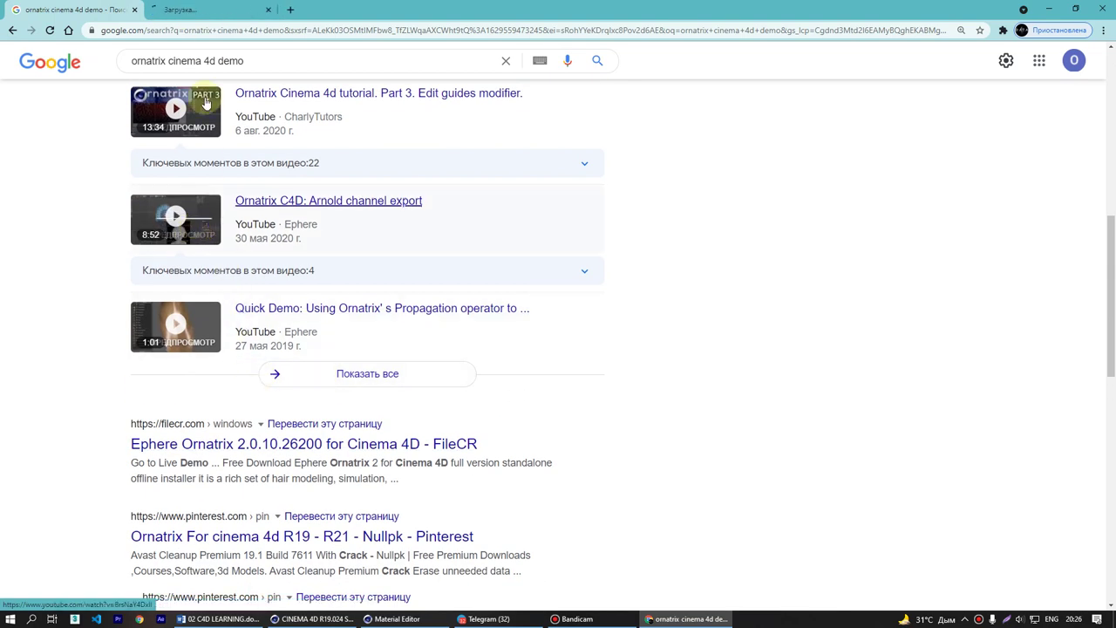
- Preview and pause the 'Ornatrix C4D: Arnold channel export' YouTube video, then return to Google results
{"action": "left_click", "coordinate": [194, 10]}
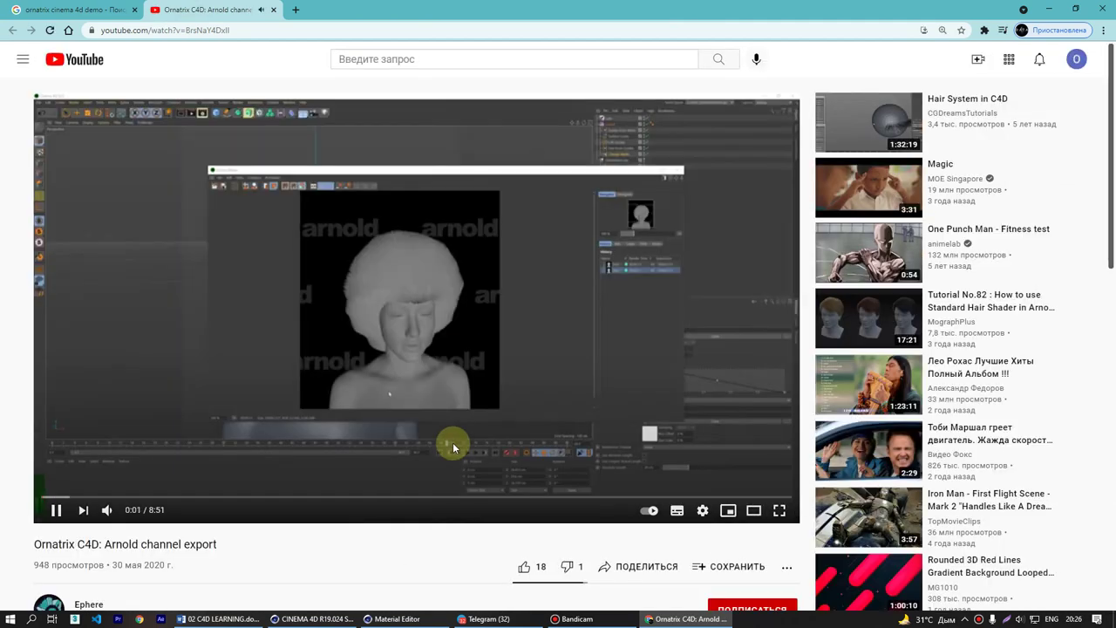
{"action": "left_click", "coordinate": [616, 388]}
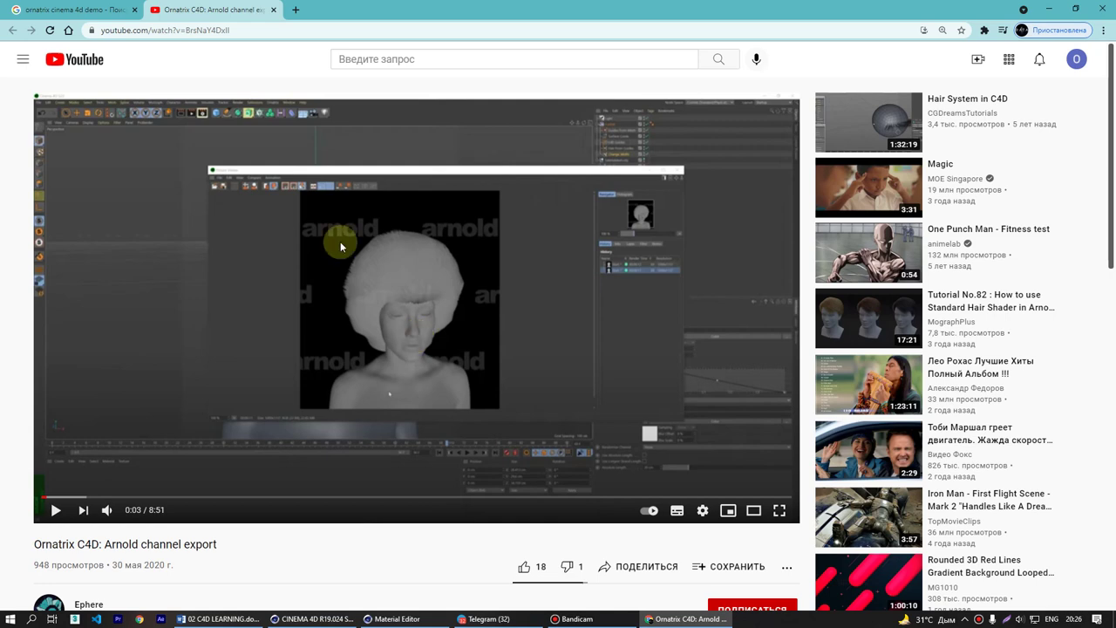
{"action": "left_click", "coordinate": [87, 10]}
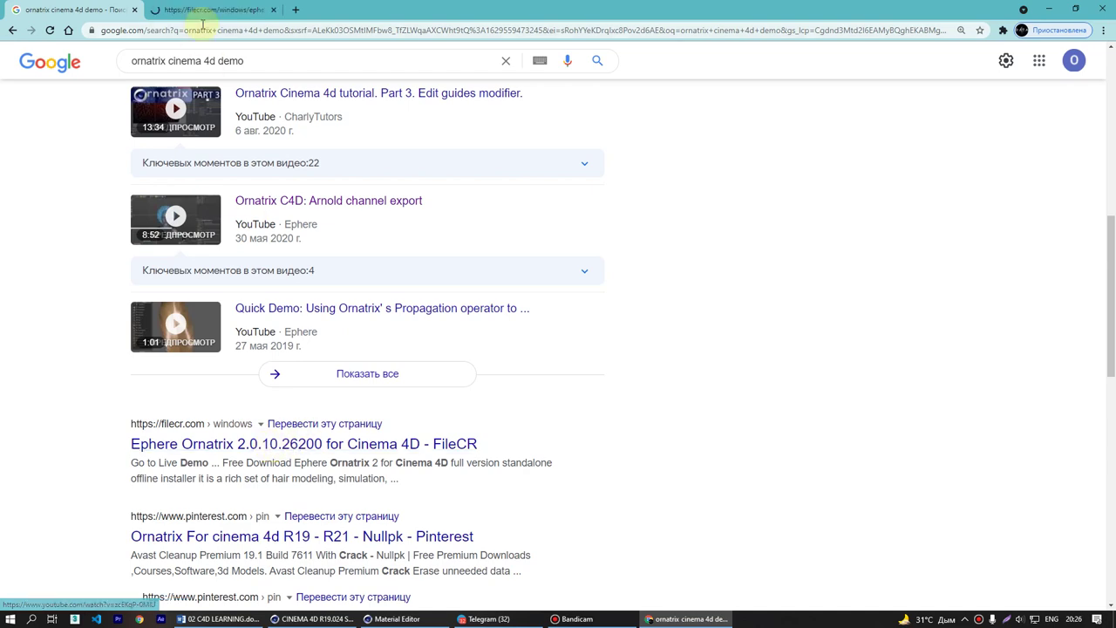
- Direct-download the Ornatrix 2.0.10.26200 zip from FileCR and select 'Marvelous' under Related Products
{"action": "left_click", "coordinate": [208, 13]}
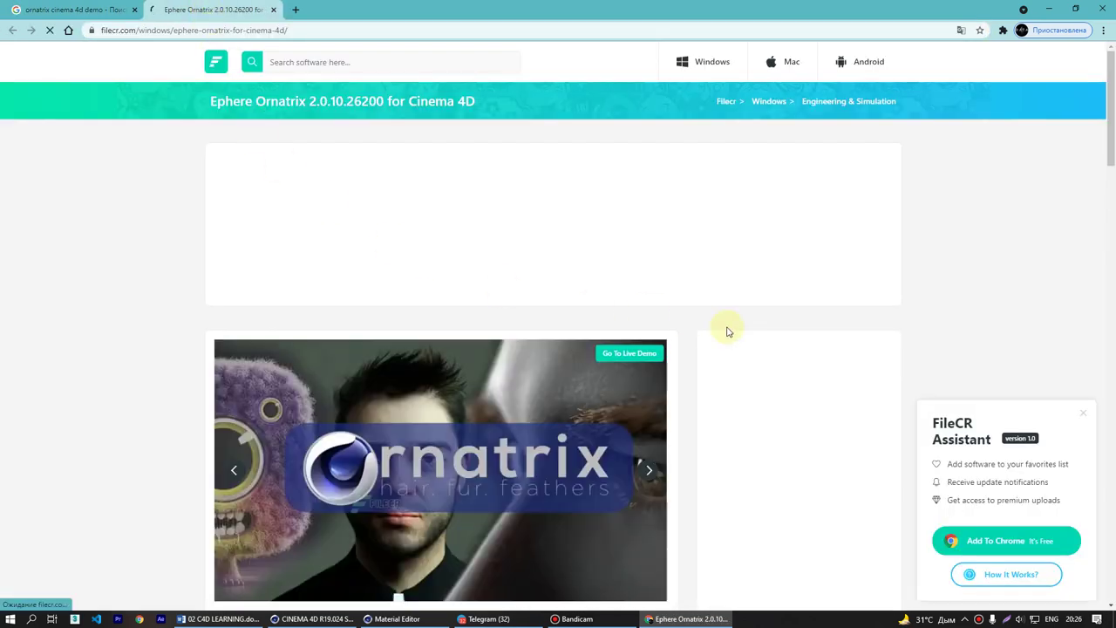
{"action": "scroll", "coordinate": [728, 326], "scroll_direction": "down", "scroll_amount": 2}
{"action": "scroll", "coordinate": [645, 337], "scroll_direction": "down", "scroll_amount": 2}
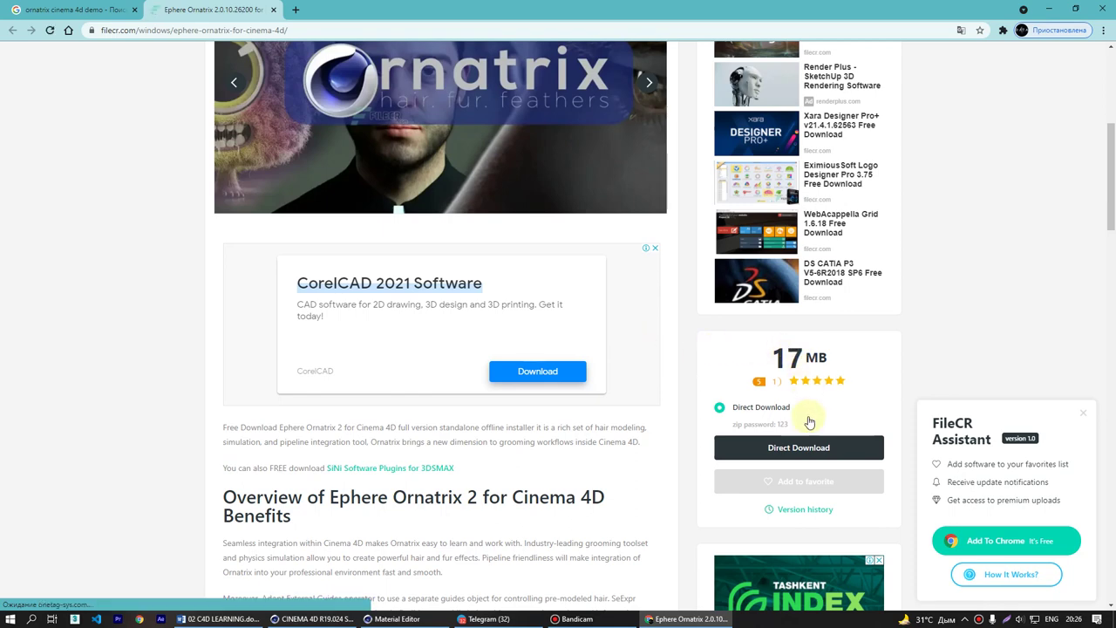
{"action": "scroll", "coordinate": [810, 448], "scroll_direction": "down", "scroll_amount": 2}
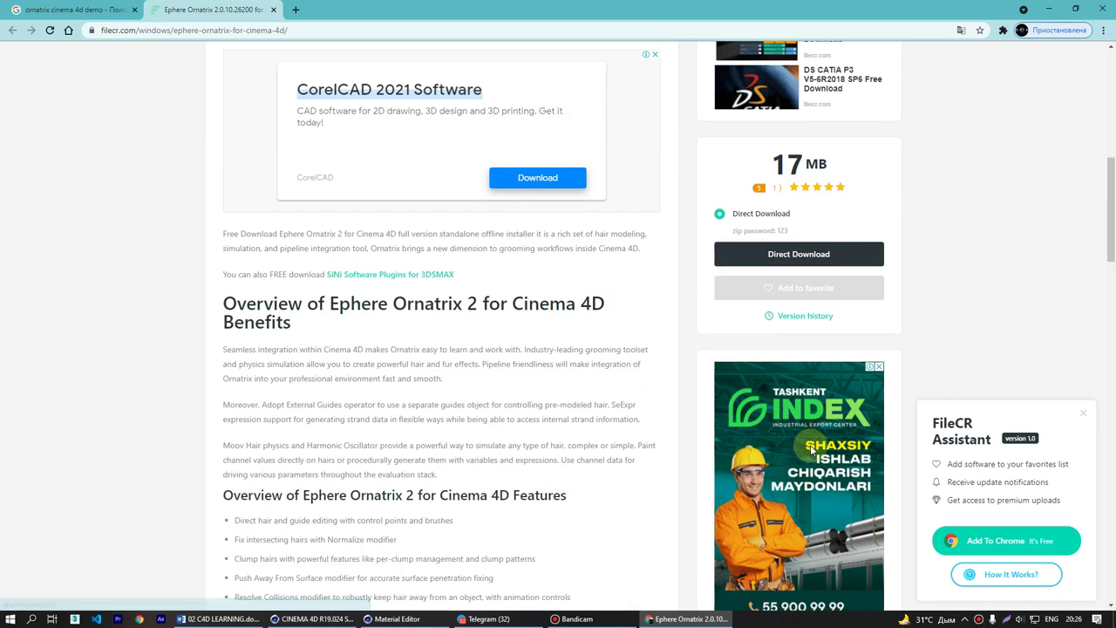
{"action": "scroll", "coordinate": [810, 445], "scroll_direction": "up", "scroll_amount": 2}
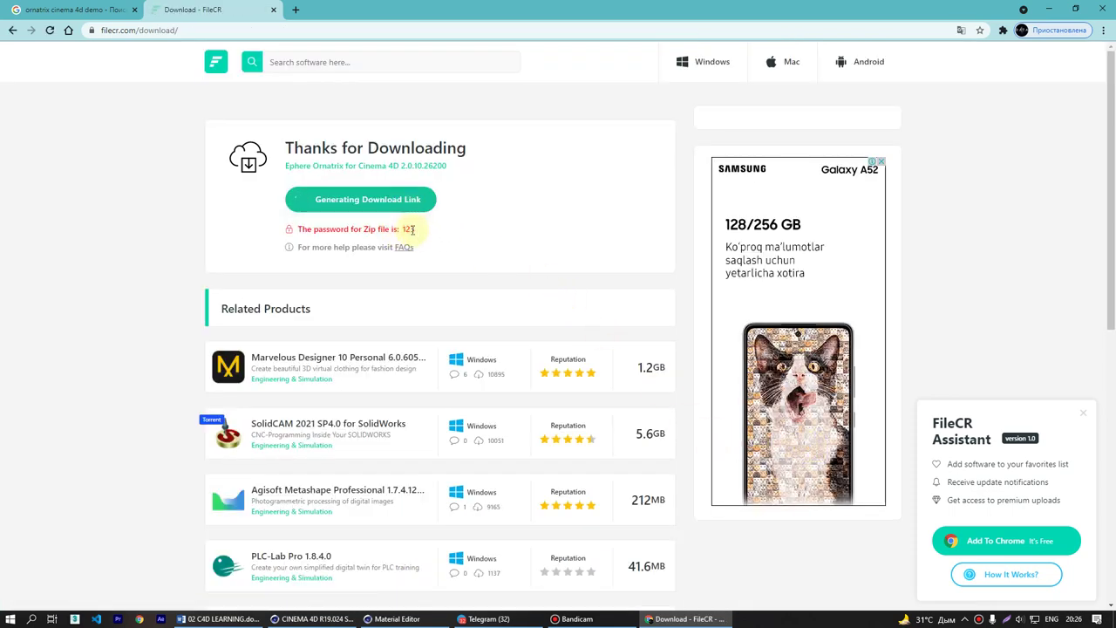
{"action": "left_click", "coordinate": [105, 9]}
{"action": "scroll", "coordinate": [327, 258], "scroll_direction": "up", "scroll_amount": 5}
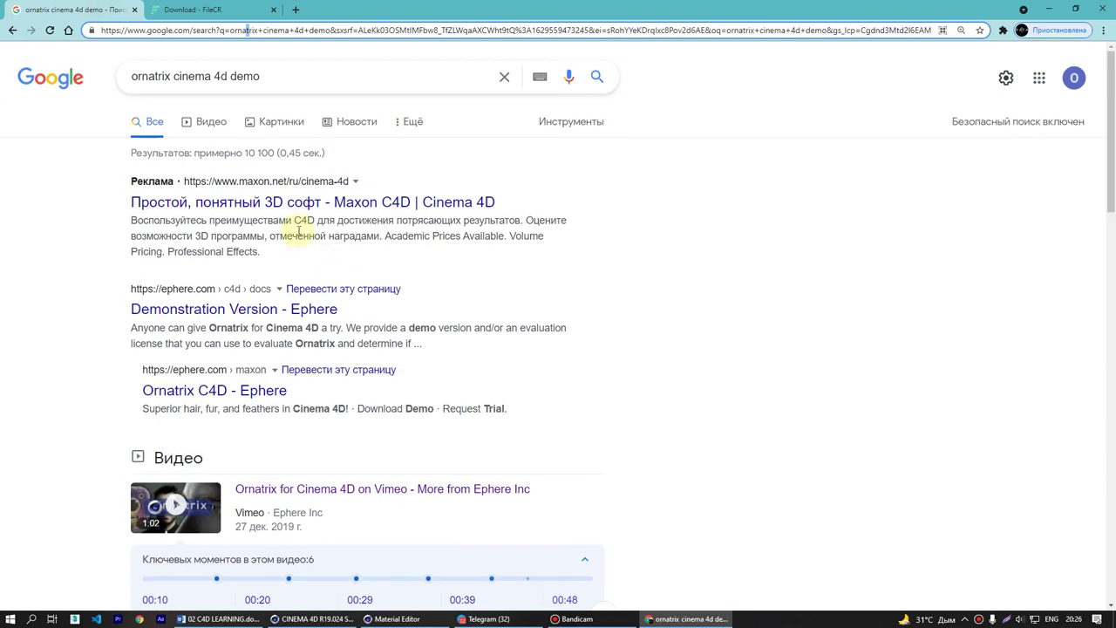
{"action": "left_click", "coordinate": [237, 10]}
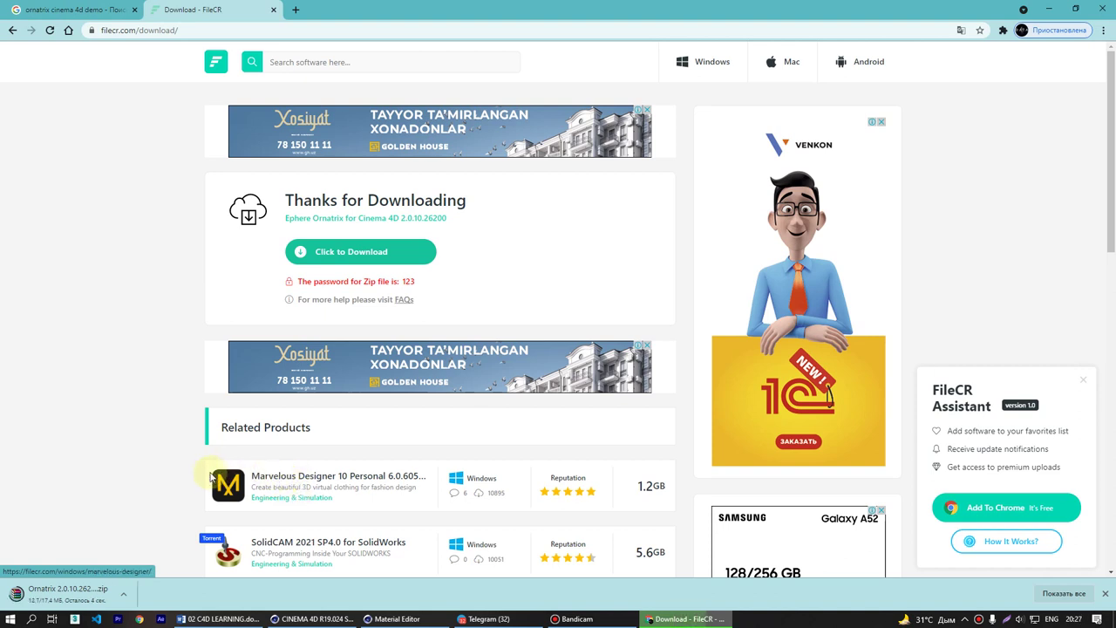
{"action": "left_click_drag", "start_coordinate": [209, 475], "coordinate": [297, 475]}
{"action": "key", "text": "ctrl+c"}
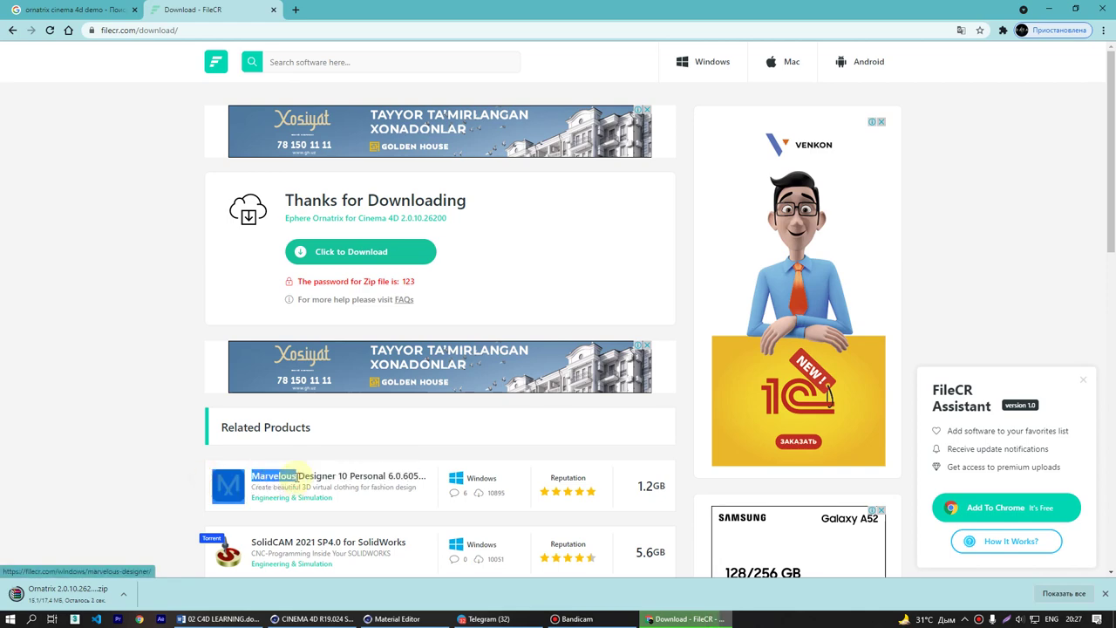
- Search Google in a new tab for 'marvelous designer demo'
{"action": "left_click", "coordinate": [295, 9]}
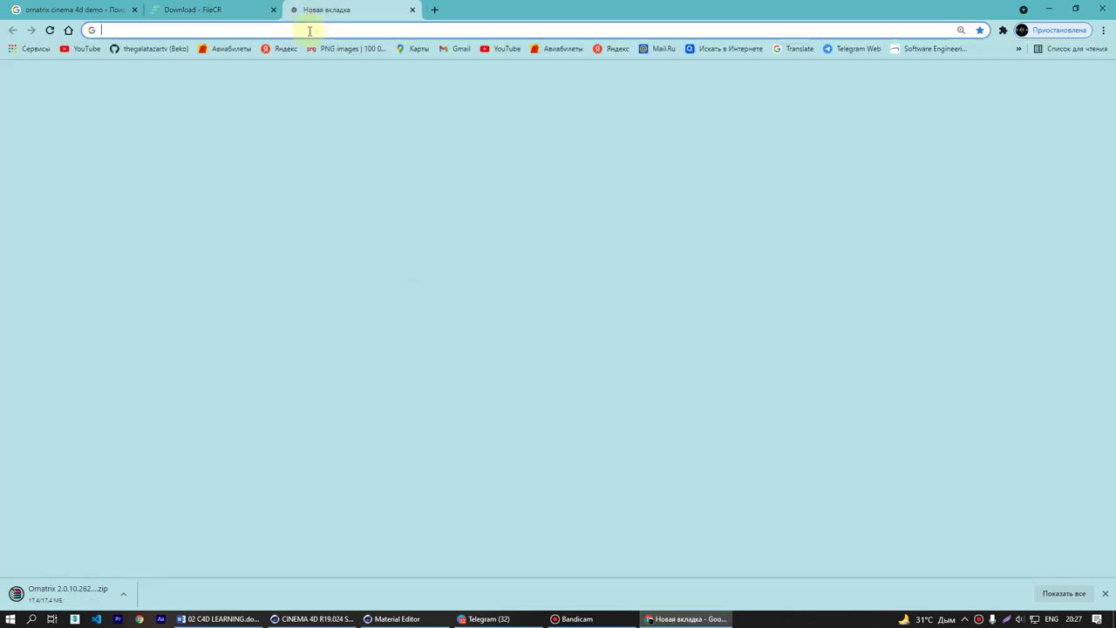
{"action": "key", "text": "ctrl+v"}
{"action": "key", "text": "Down"}
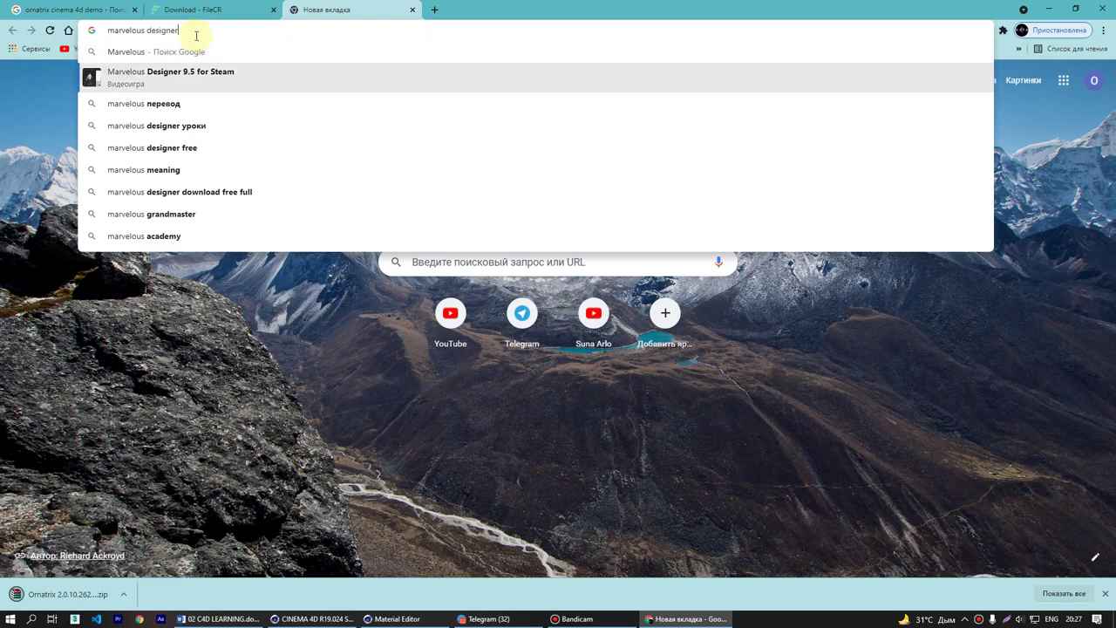
{"action": "key", "text": "Down"}
{"action": "key", "text": "Up"}
{"action": "key", "text": "Up"}
{"action": "key", "text": "Down"}
{"action": "key", "text": "BackSpace"}
{"action": "type", "text": "r "}
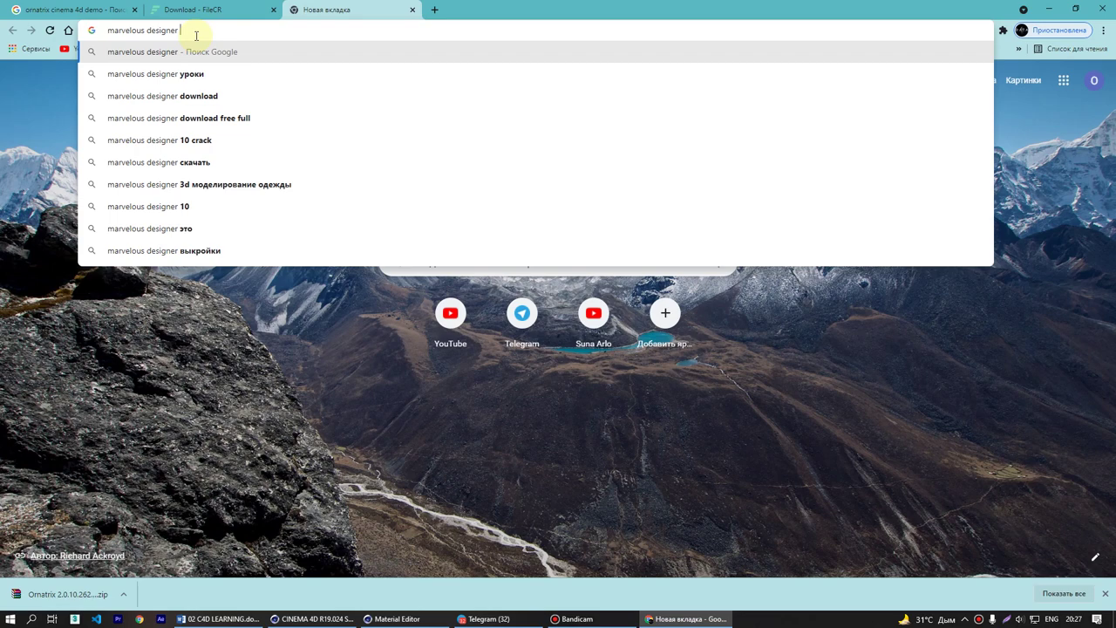
{"action": "type", "text": "demo"}
{"action": "key", "text": "Return"}
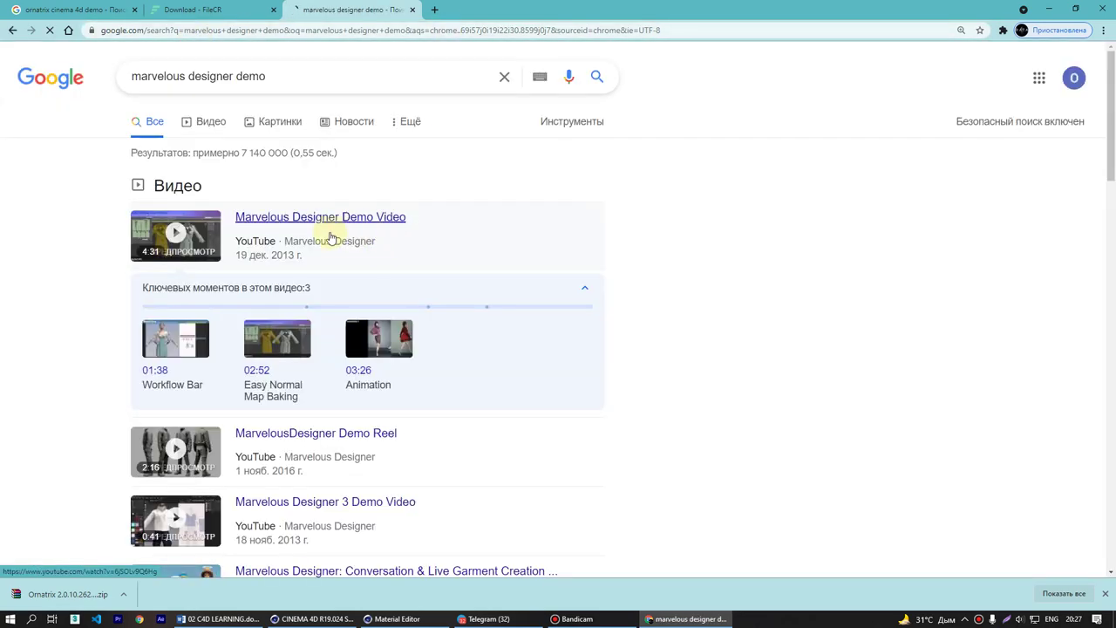
- Watch the Marvelous Designer Demo Video fullscreen, skimming through the dress and cape design steps
{"action": "left_click", "coordinate": [466, 18]}
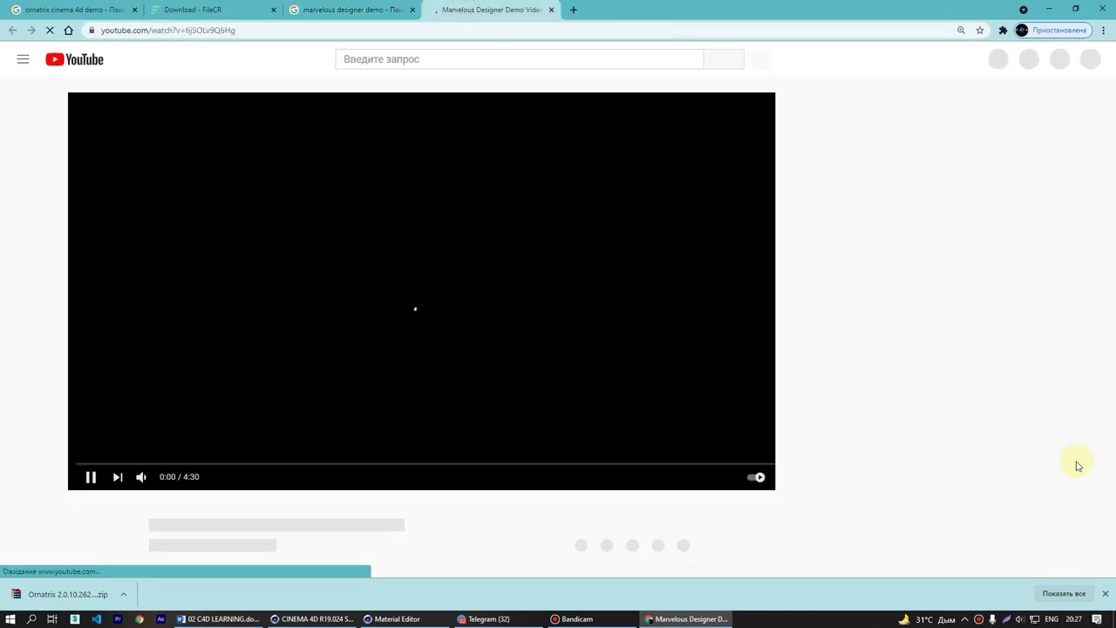
{"action": "left_click", "coordinate": [752, 477]}
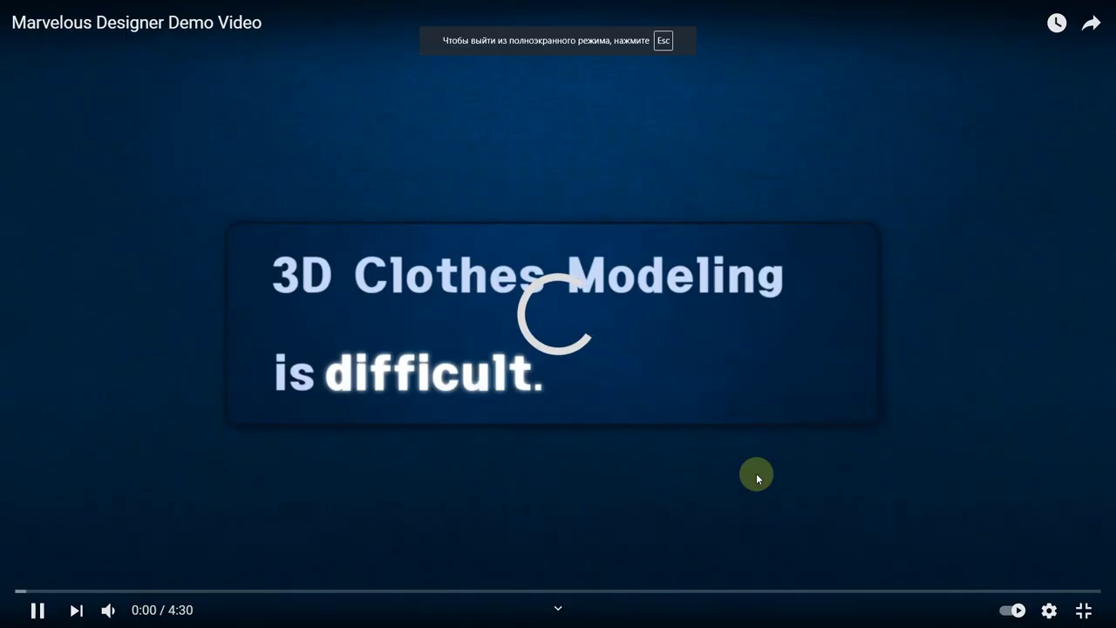
{"action": "key", "text": "Right"}
{"action": "key", "text": "Right"}
{"action": "key", "text": "Right"}
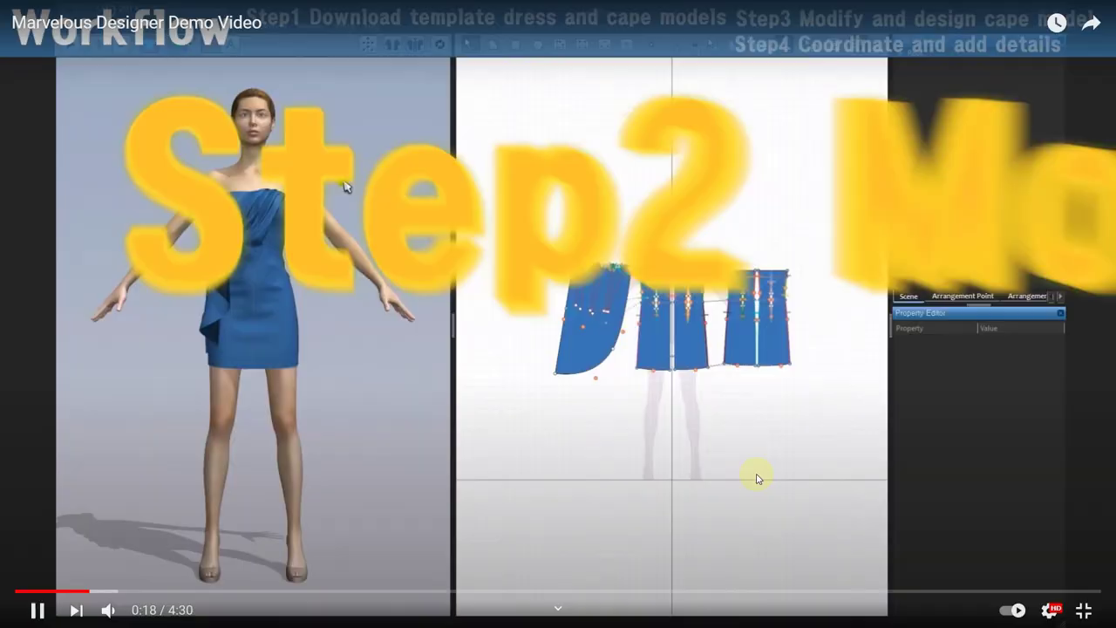
{"action": "key", "text": "Right"}
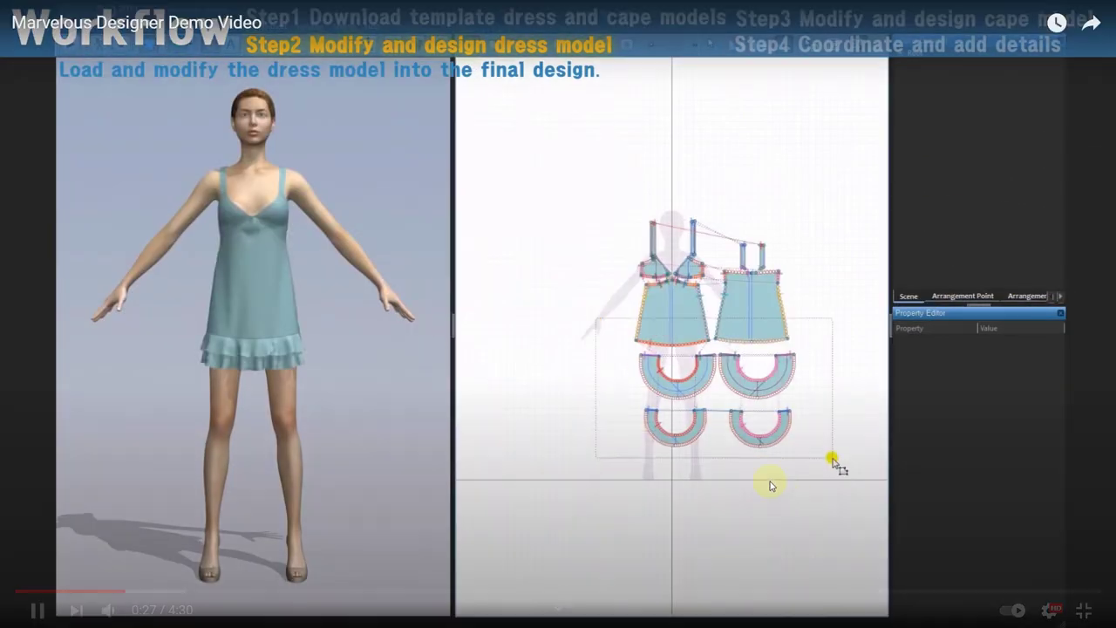
{"action": "left_click", "coordinate": [768, 314]}
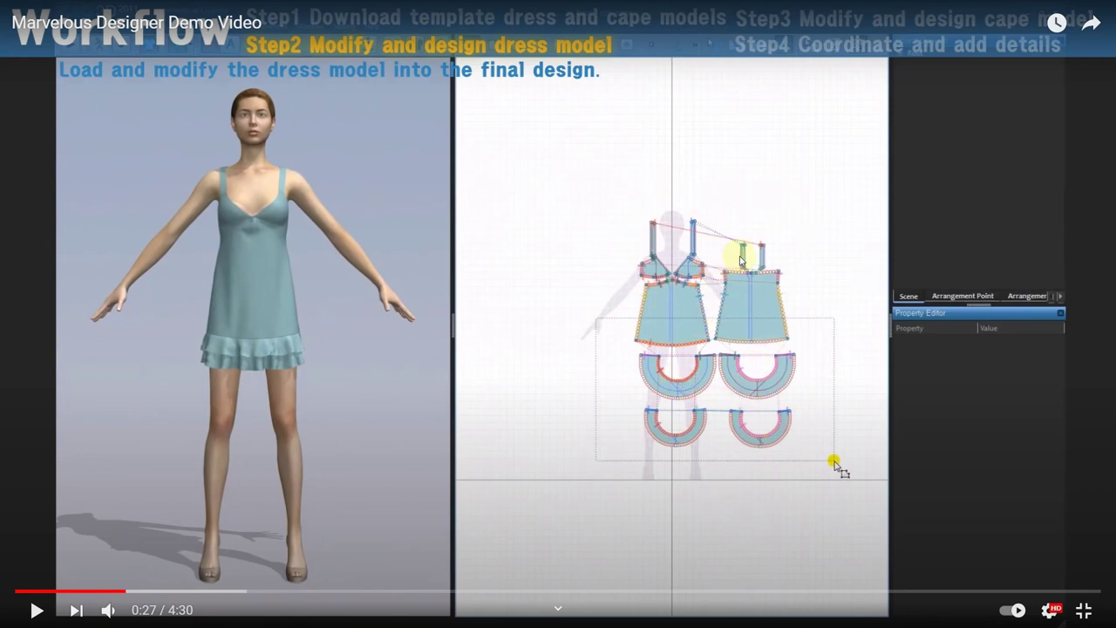
{"action": "key", "text": "space"}
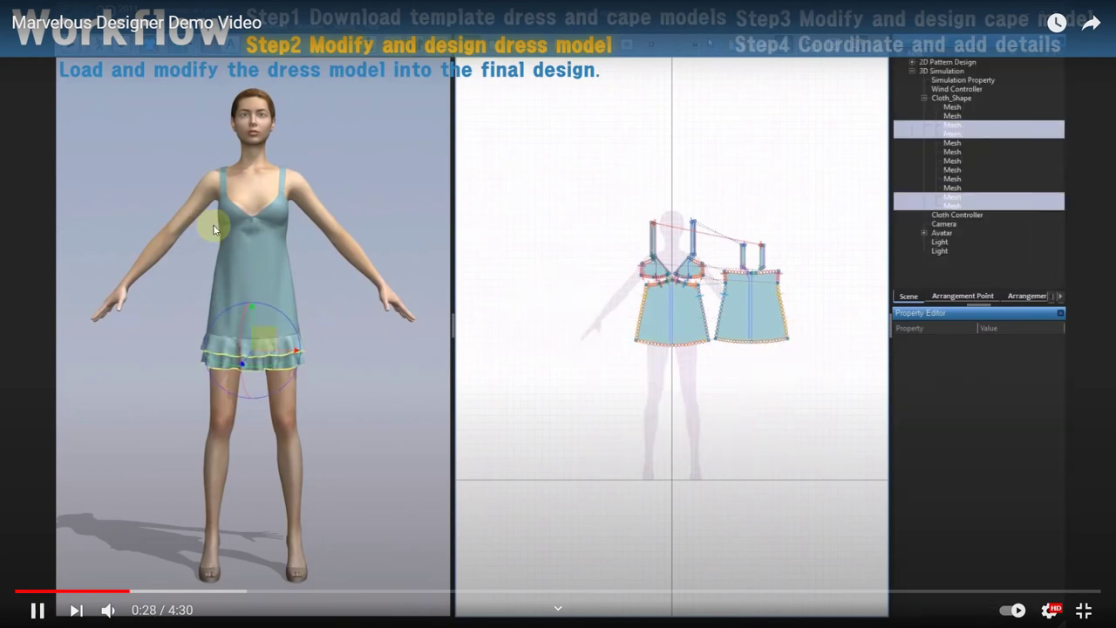
{"action": "key", "text": "Right"}
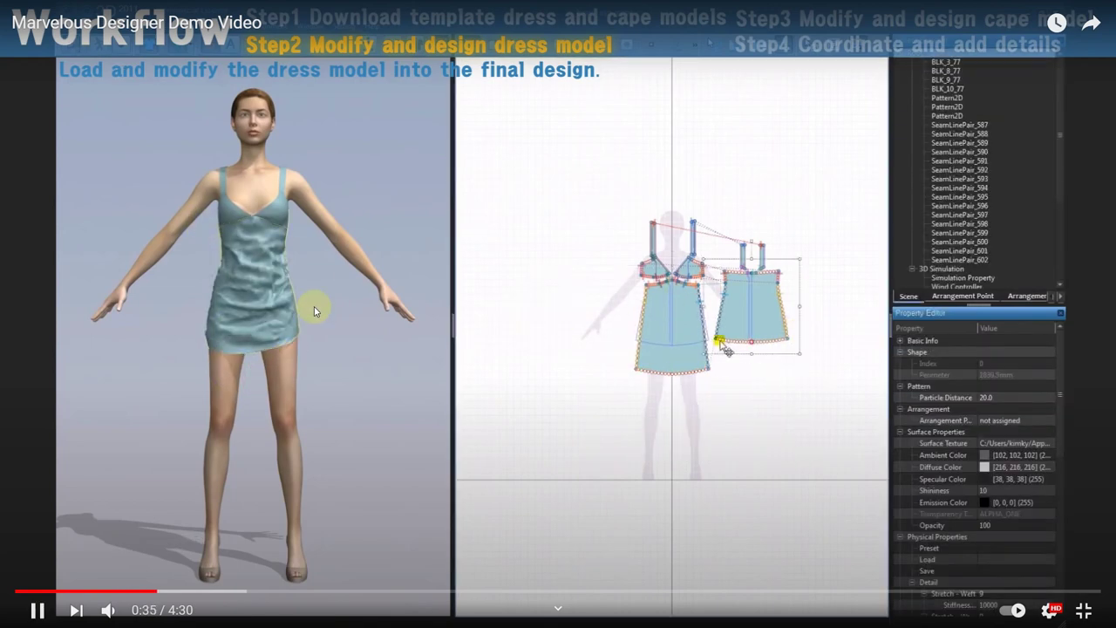
{"action": "key", "text": "Right"}
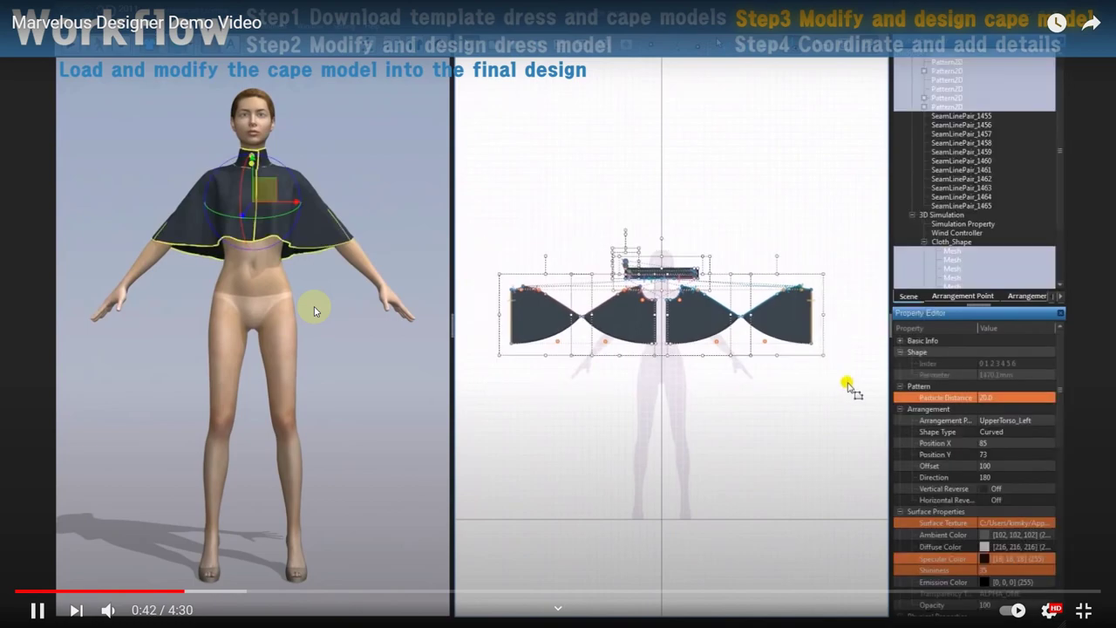
{"action": "key", "text": "Right"}
{"action": "key", "text": "Right"}
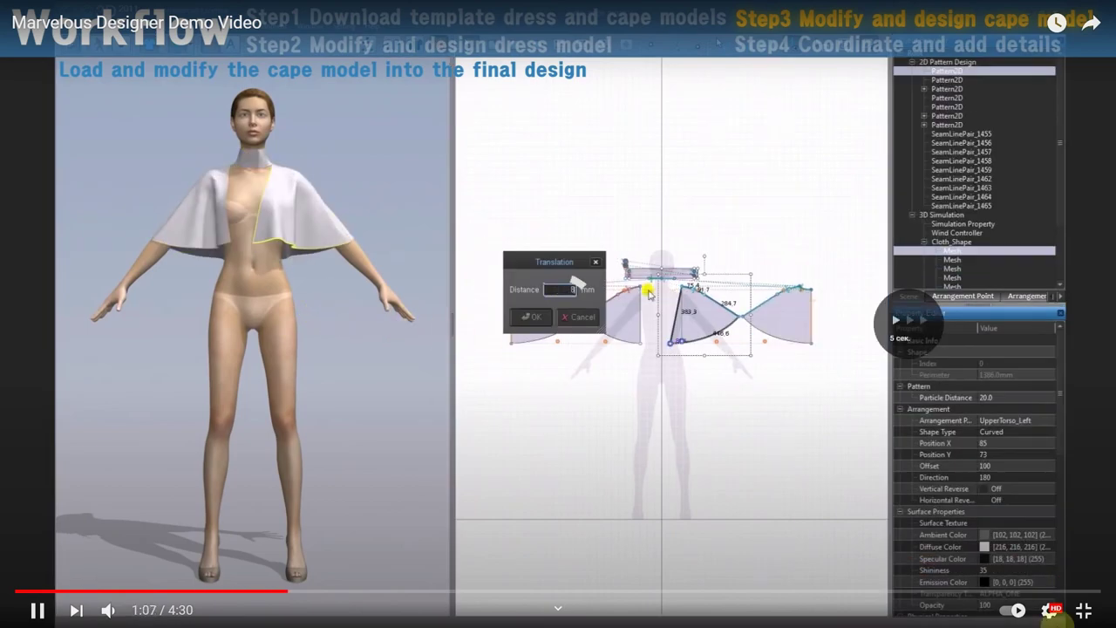
- Exit fullscreen, skim the demo to 2:14, and open the 'MarvelousDesigner shirt' tutorial
{"action": "key", "text": "Right"}
{"action": "key", "text": "Right"}
{"action": "key", "text": "Right"}
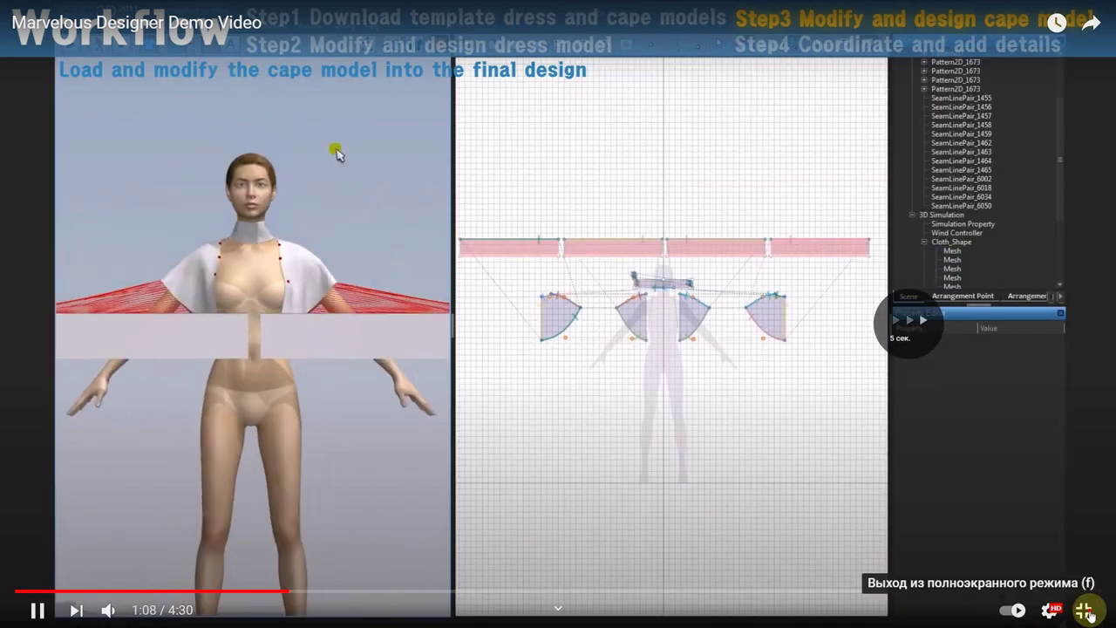
{"action": "left_click", "coordinate": [1084, 611]}
{"action": "key", "text": "Right"}
{"action": "key", "text": "Right"}
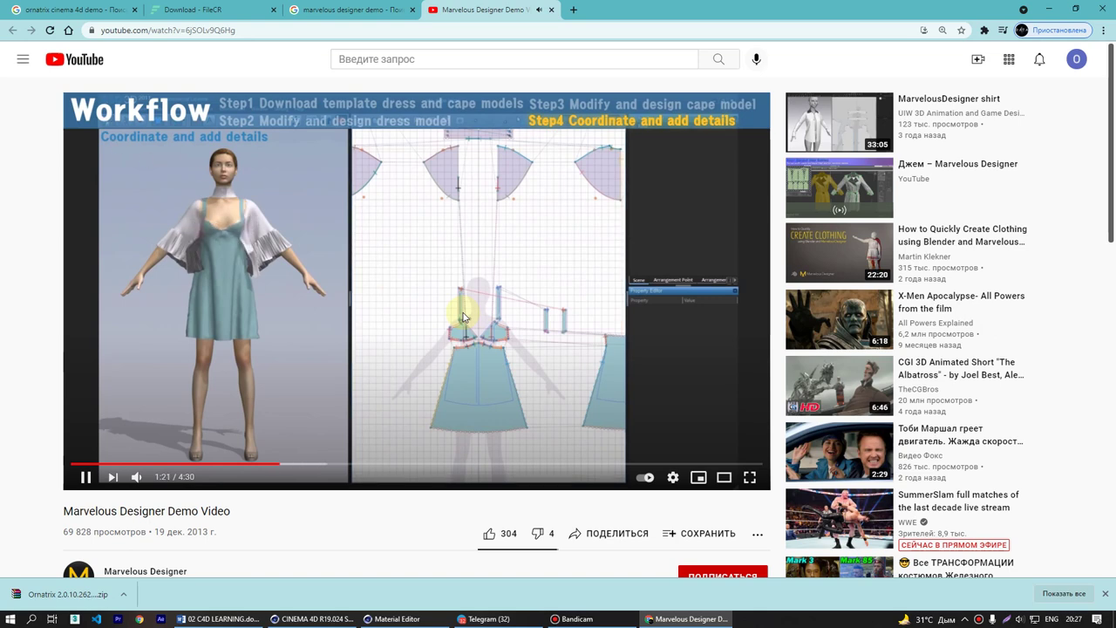
{"action": "key", "text": "Right"}
{"action": "key", "text": "Right"}
{"action": "key", "text": "Right"}
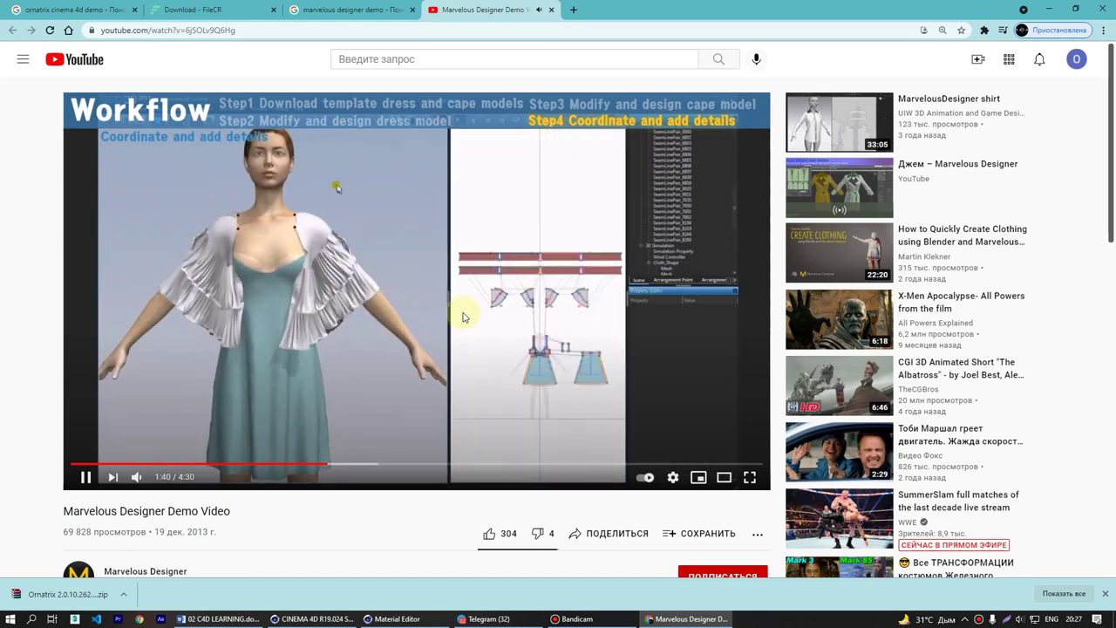
{"action": "key", "text": "Right"}
{"action": "key", "text": "Right"}
{"action": "key", "text": "Right"}
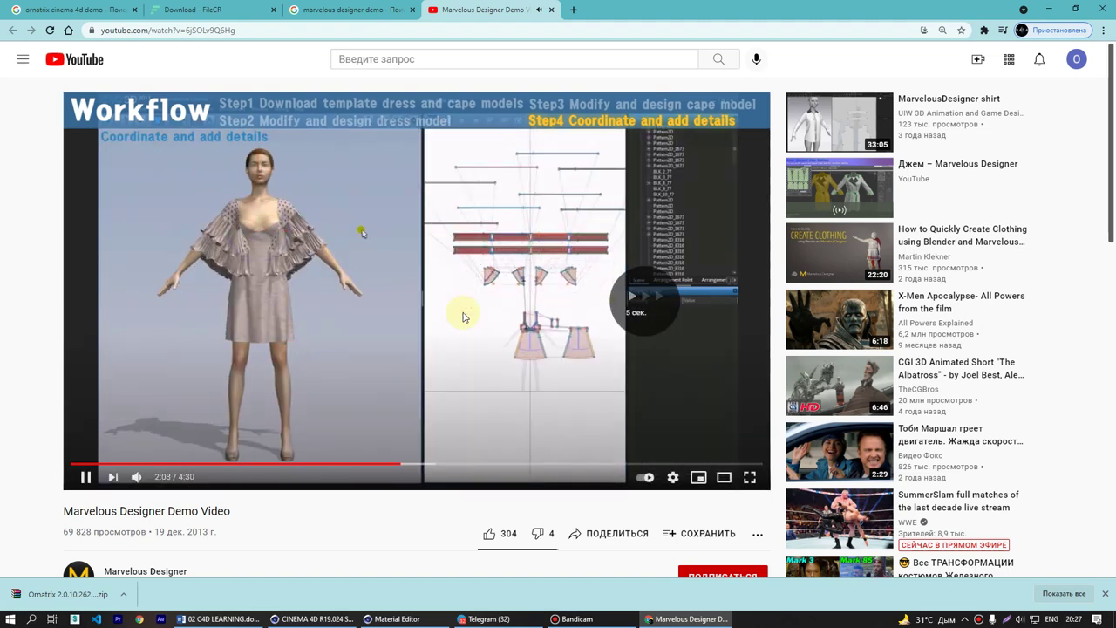
{"action": "key", "text": "Right"}
{"action": "key", "text": "Right"}
{"action": "key", "text": "Right"}
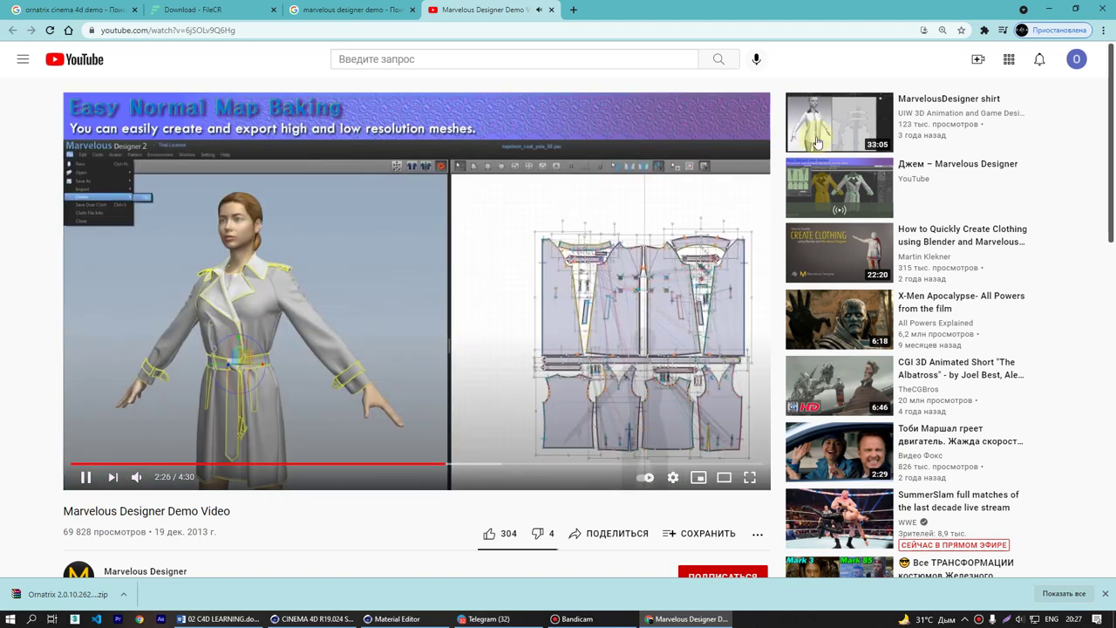
{"action": "left_click", "coordinate": [836, 124]}
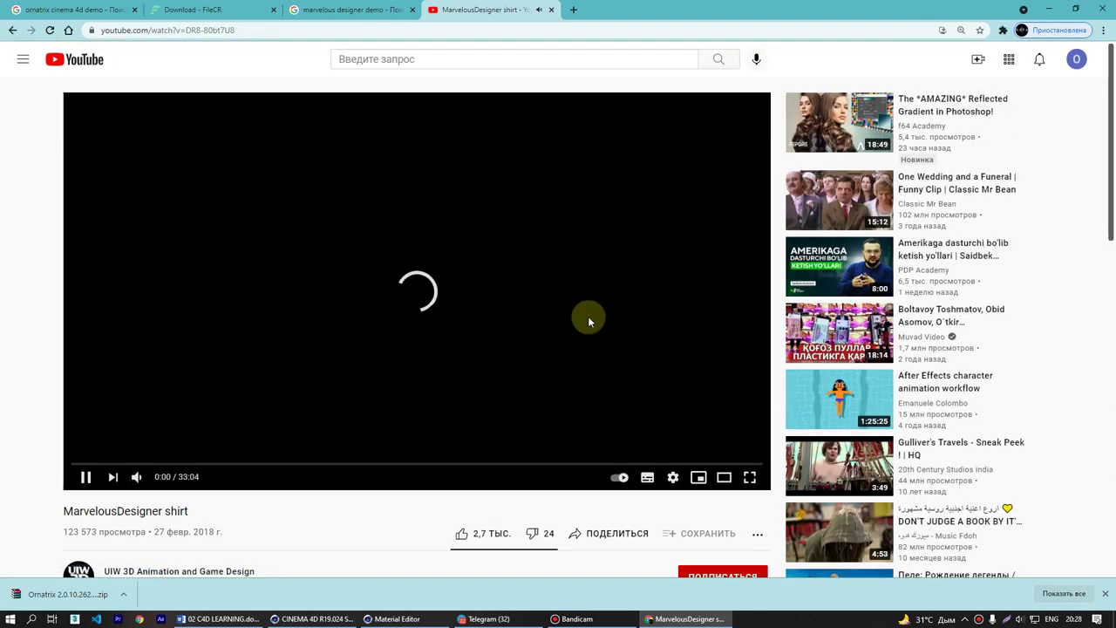
- Seek the shirt tutorial past 3:05 and 14:10 to 14:50, then pause at 15:00
{"action": "key", "text": "Right"}
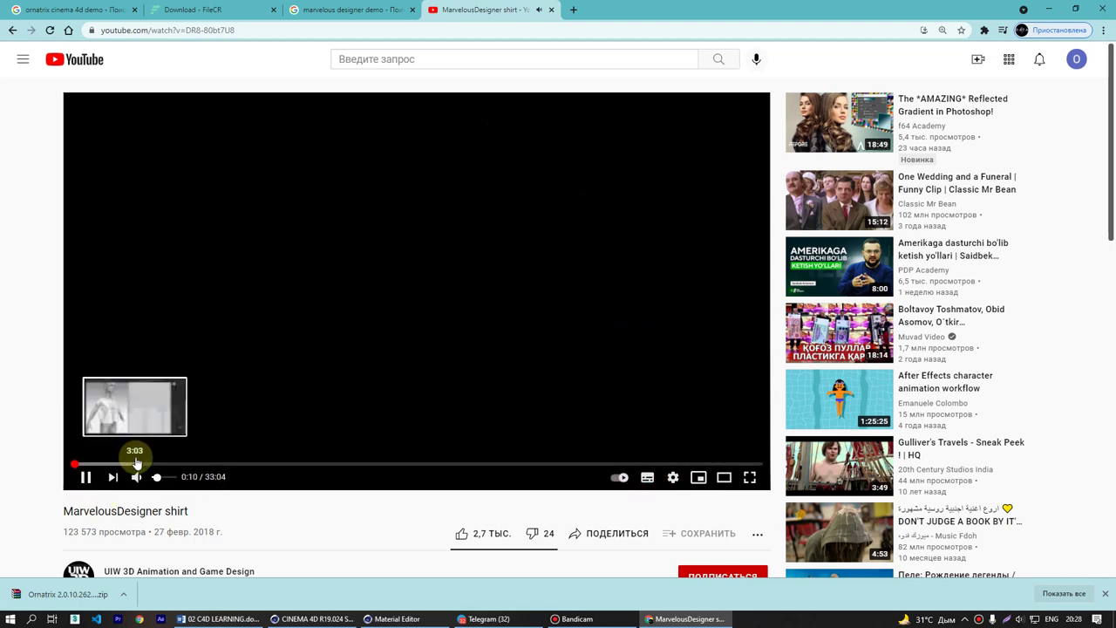
{"action": "left_click", "coordinate": [135, 463]}
{"action": "left_click", "coordinate": [369, 464]}
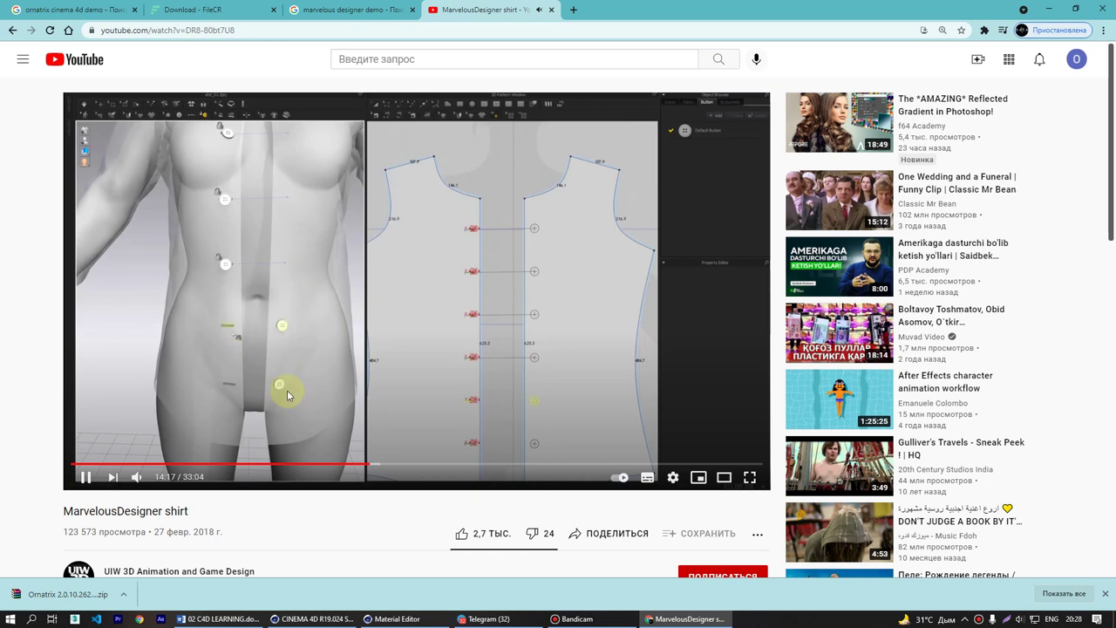
{"action": "left_click", "coordinate": [382, 467]}
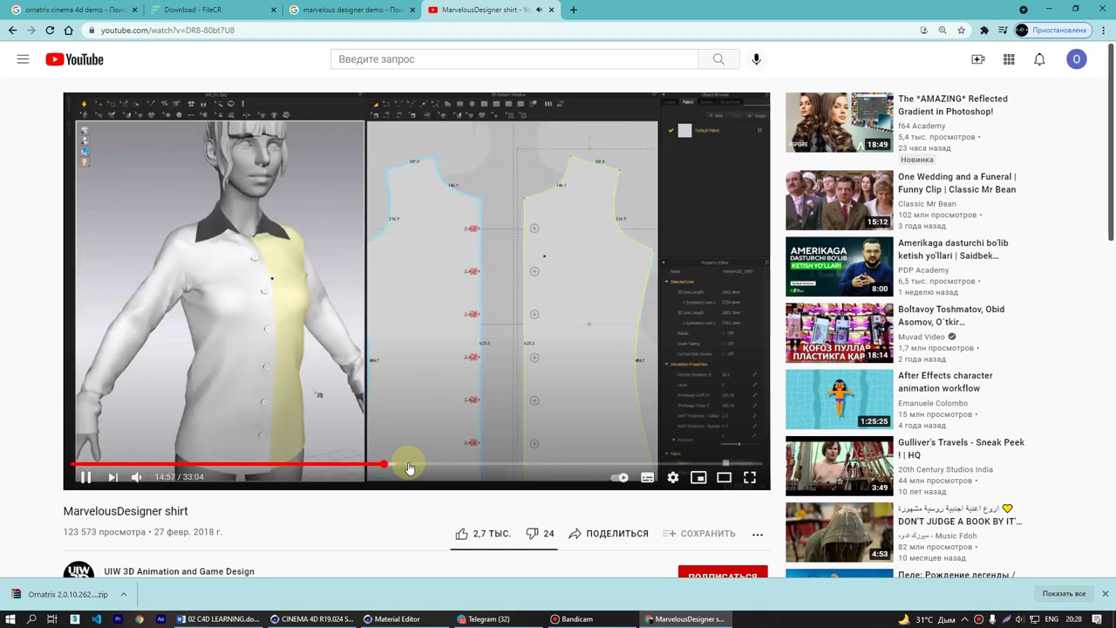
{"action": "left_click", "coordinate": [563, 288]}
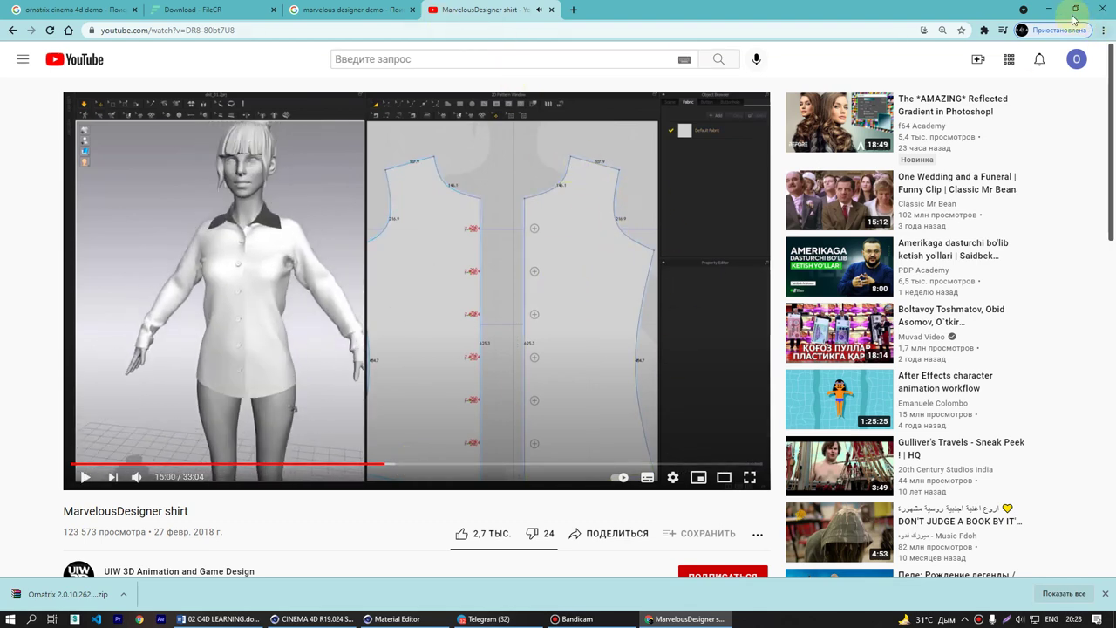
{"action": "left_click", "coordinate": [365, 7]}
- Show the Ornatrix zip in Downloads and replace [FileCR] in its name with the archive password
{"action": "left_click", "coordinate": [199, 9]}
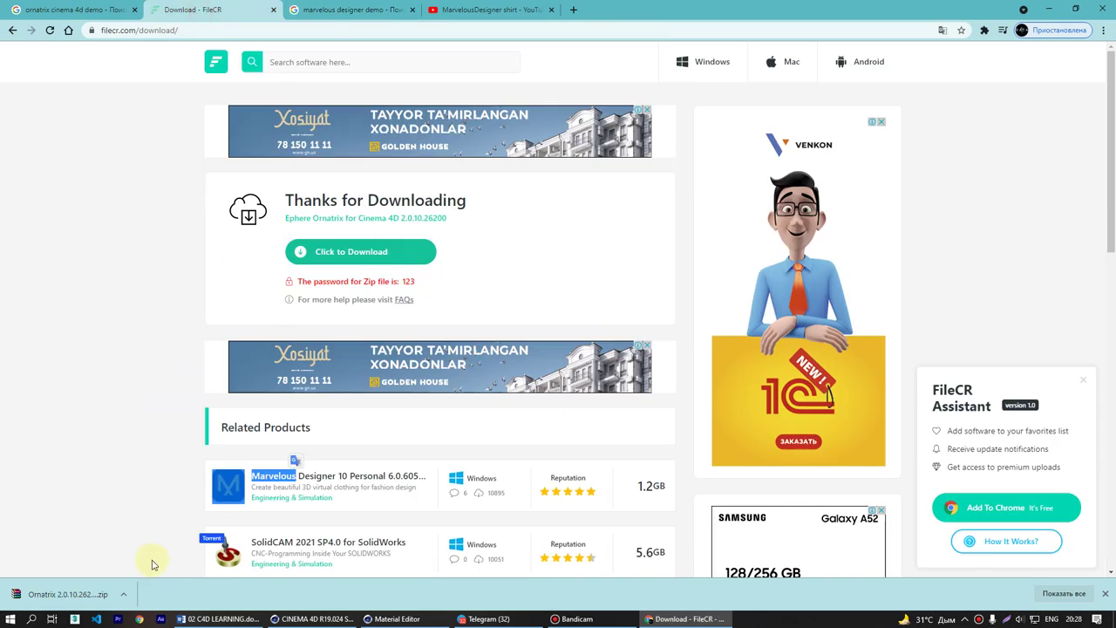
{"action": "left_click", "coordinate": [124, 595]}
{"action": "left_click", "coordinate": [157, 555]}
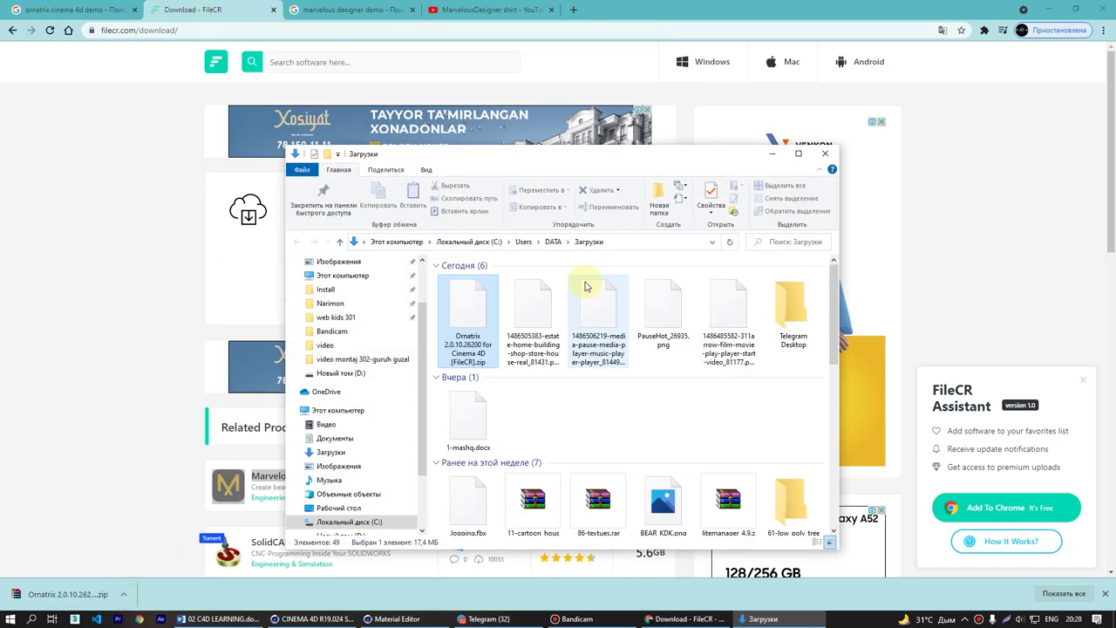
{"action": "left_click", "coordinate": [478, 339]}
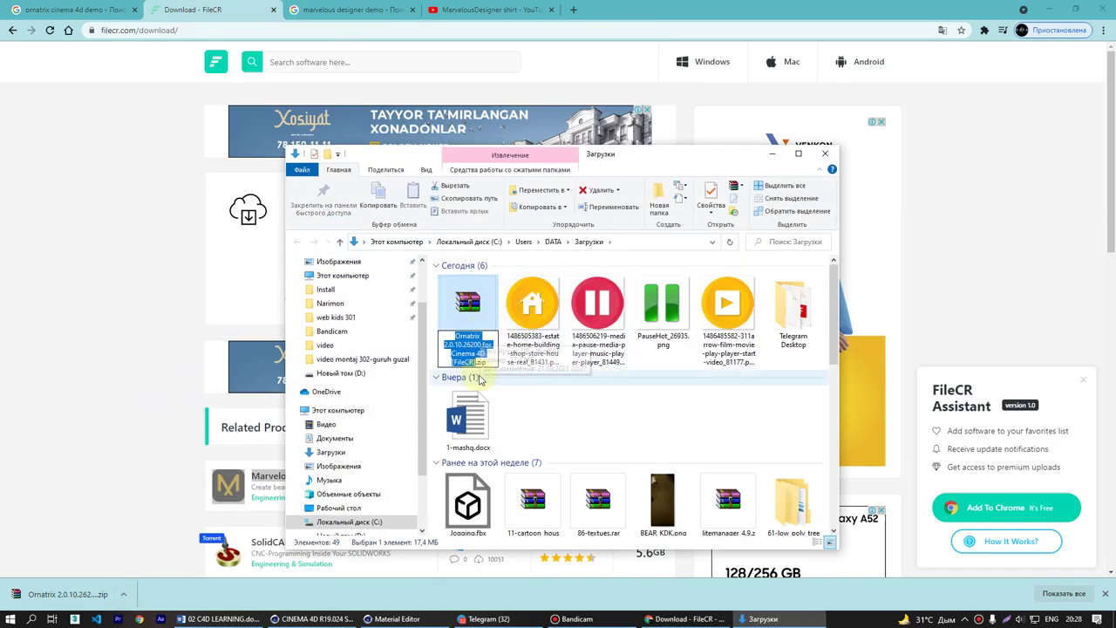
{"action": "left_click_drag", "start_coordinate": [477, 362], "coordinate": [445, 364]}
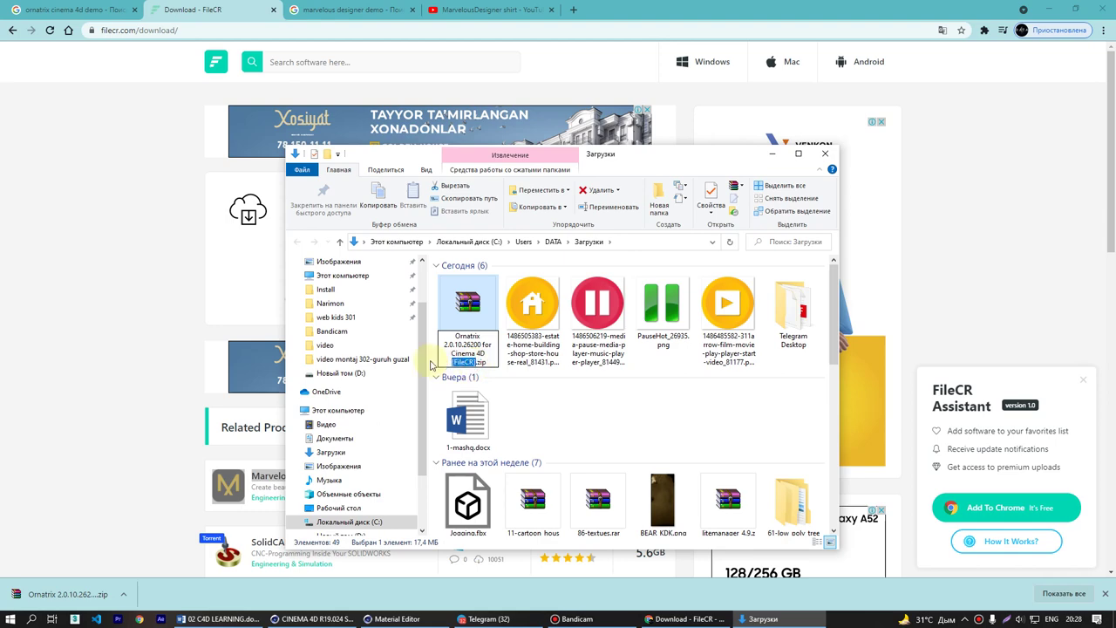
{"action": "type", "text": "123"}
{"action": "key", "text": "Return"}
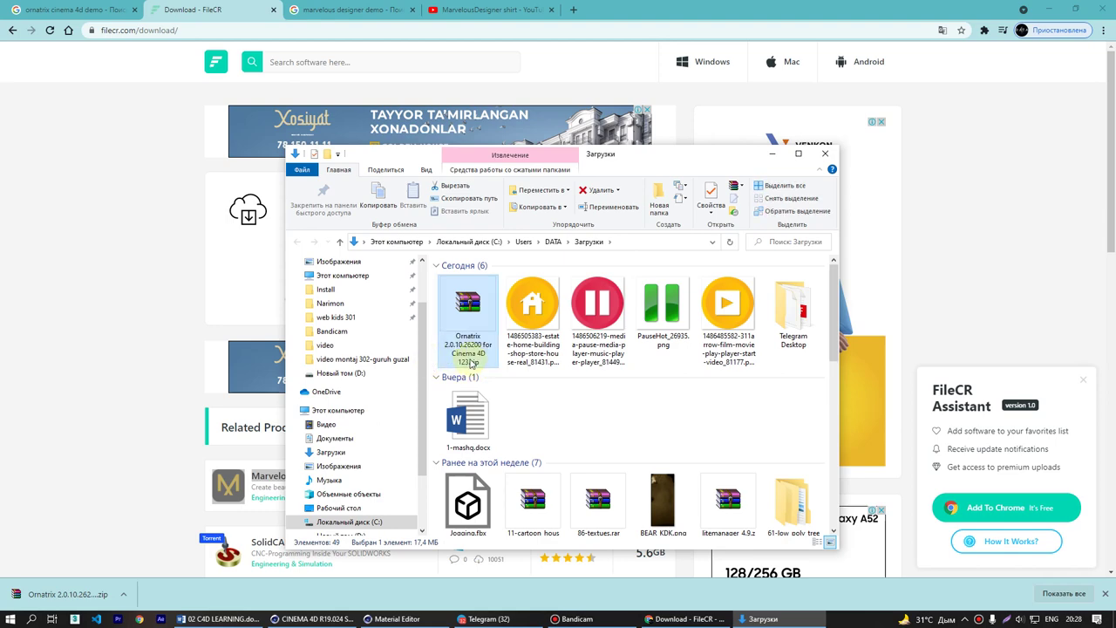
- Dismiss Telegram's passcode window and play the Marvelous Designer demo from its Animation moment
{"action": "left_click", "coordinate": [486, 618]}
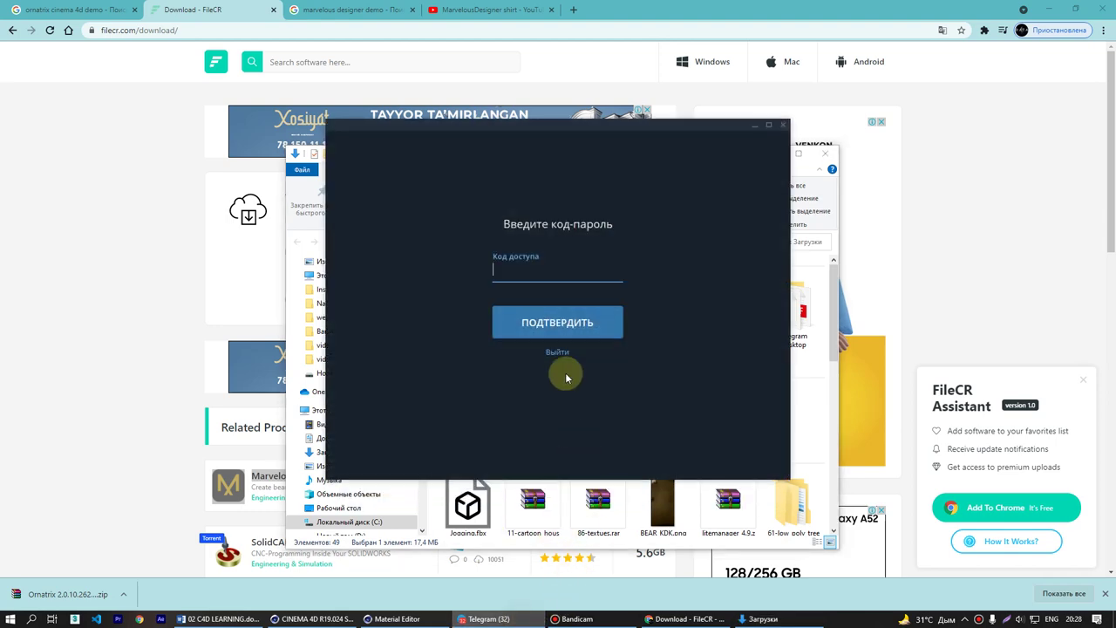
{"action": "left_click", "coordinate": [755, 125]}
{"action": "left_click", "coordinate": [504, 9]}
{"action": "left_click", "coordinate": [349, 8]}
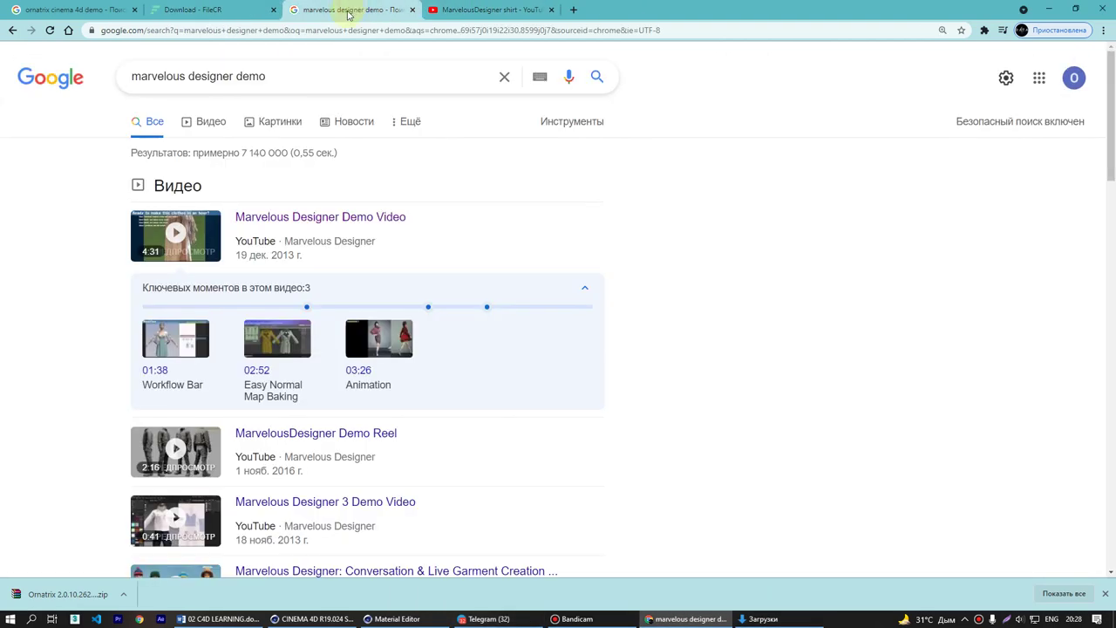
{"action": "left_click", "coordinate": [393, 333]}
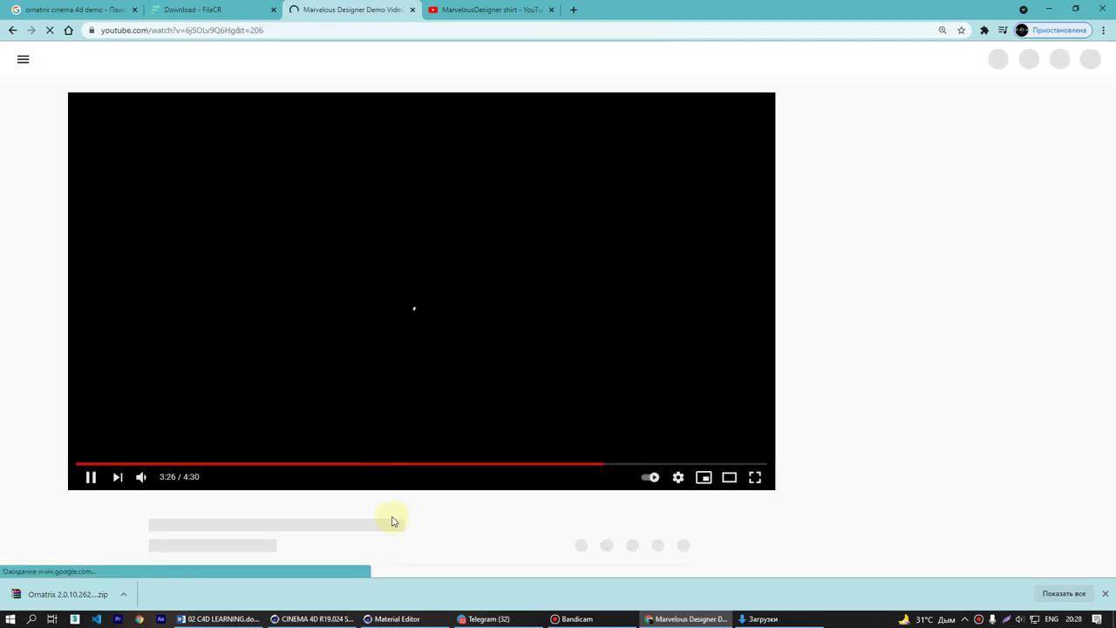
- Open the Ornatrix zip in WinRAR and browse into the Ornatrix folder's res subfolder
{"action": "left_click", "coordinate": [763, 619]}
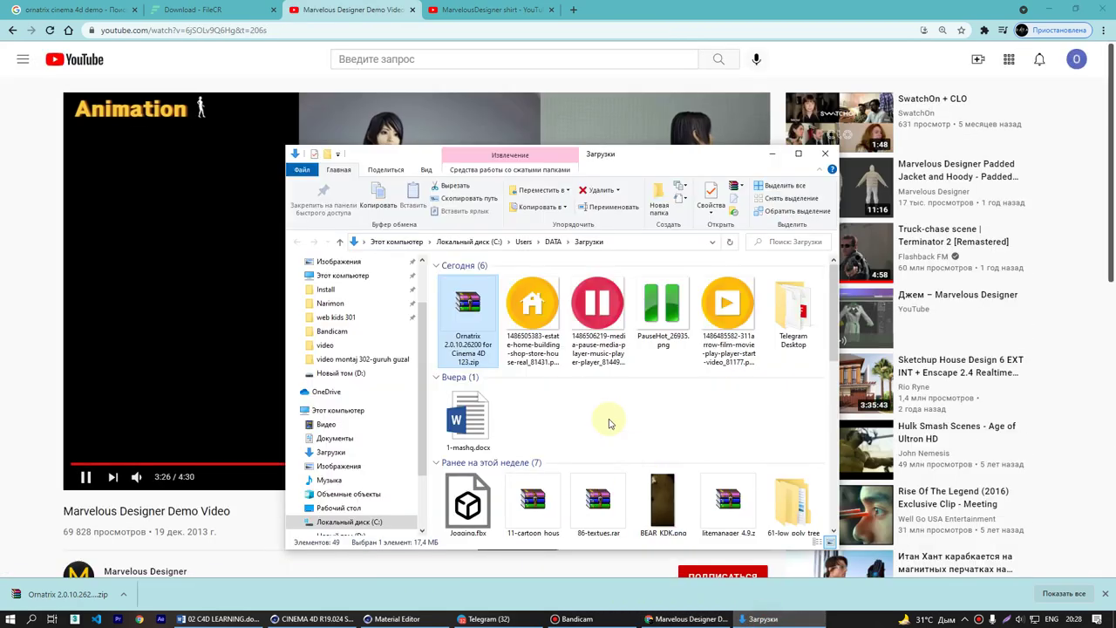
{"action": "double_click", "coordinate": [467, 314]}
{"action": "double_click", "coordinate": [179, 145]}
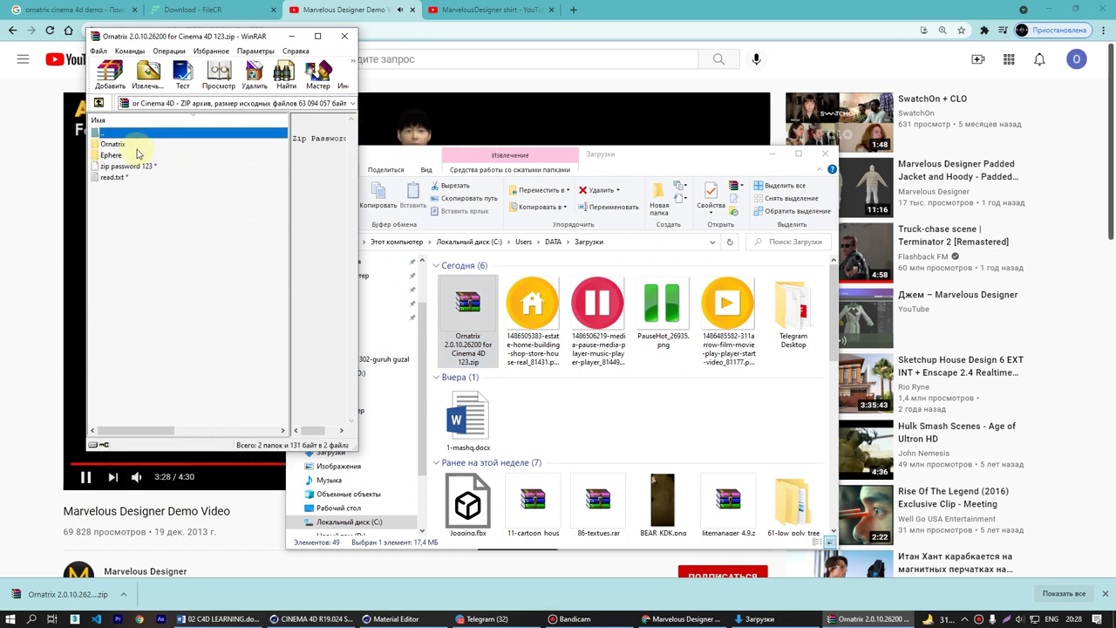
{"action": "left_click", "coordinate": [114, 145]}
{"action": "double_click", "coordinate": [122, 149]}
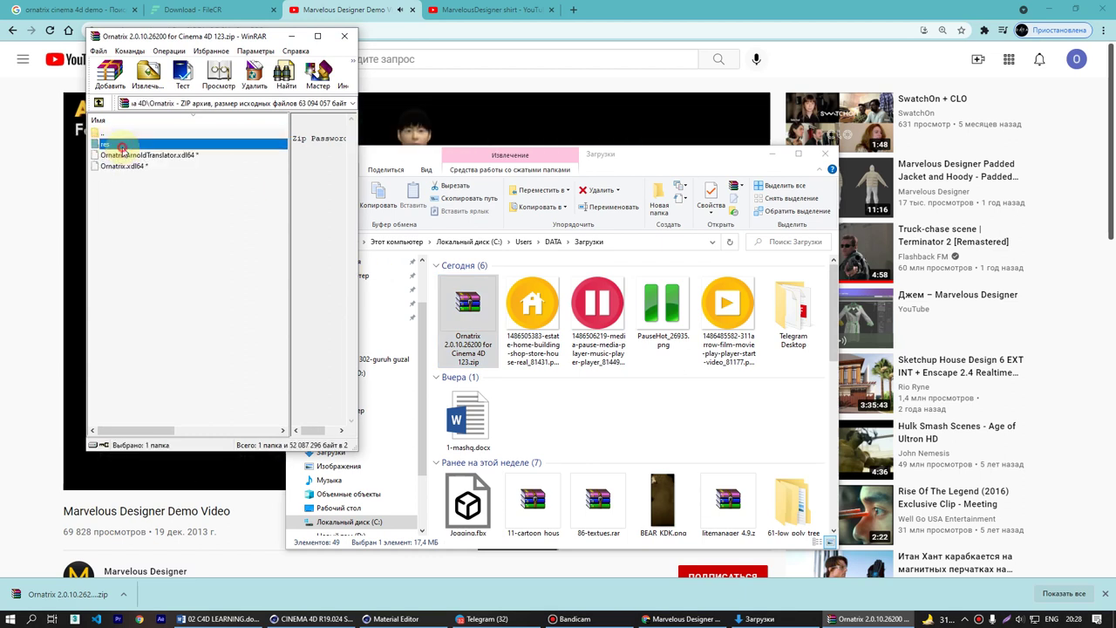
{"action": "double_click", "coordinate": [122, 148]}
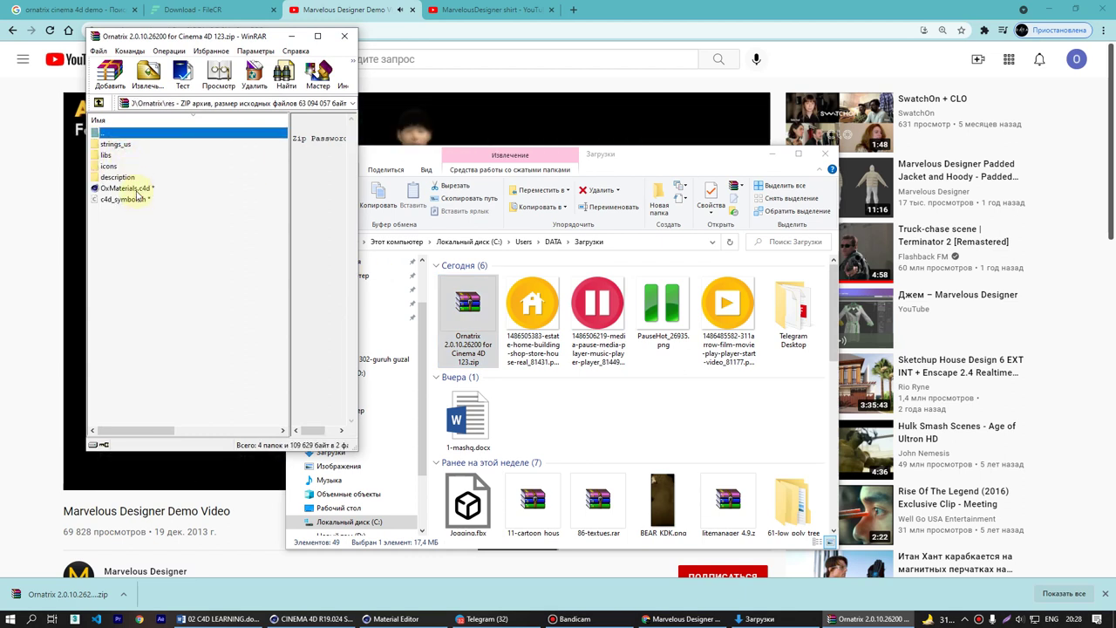
- Browse back through the archive, checking the Arnold translator file and Ephere's OrnatrixC4DR23 folder
{"action": "key", "text": "BackSpace"}
{"action": "key", "text": "Down"}
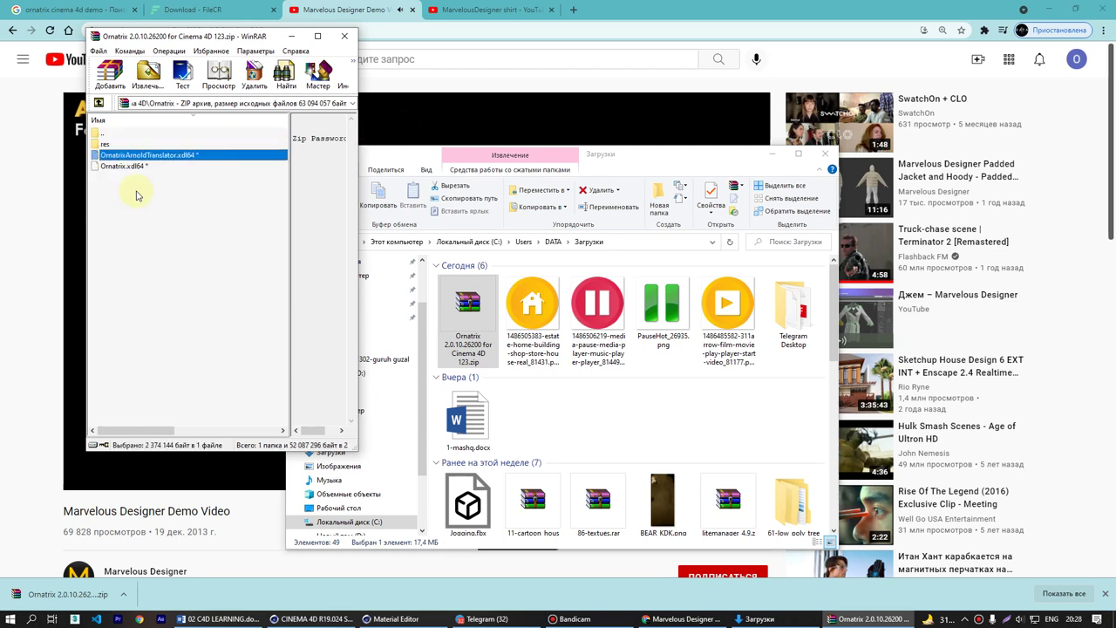
{"action": "key", "text": "BackSpace"}
{"action": "key", "text": "Down"}
{"action": "key", "text": "Return"}
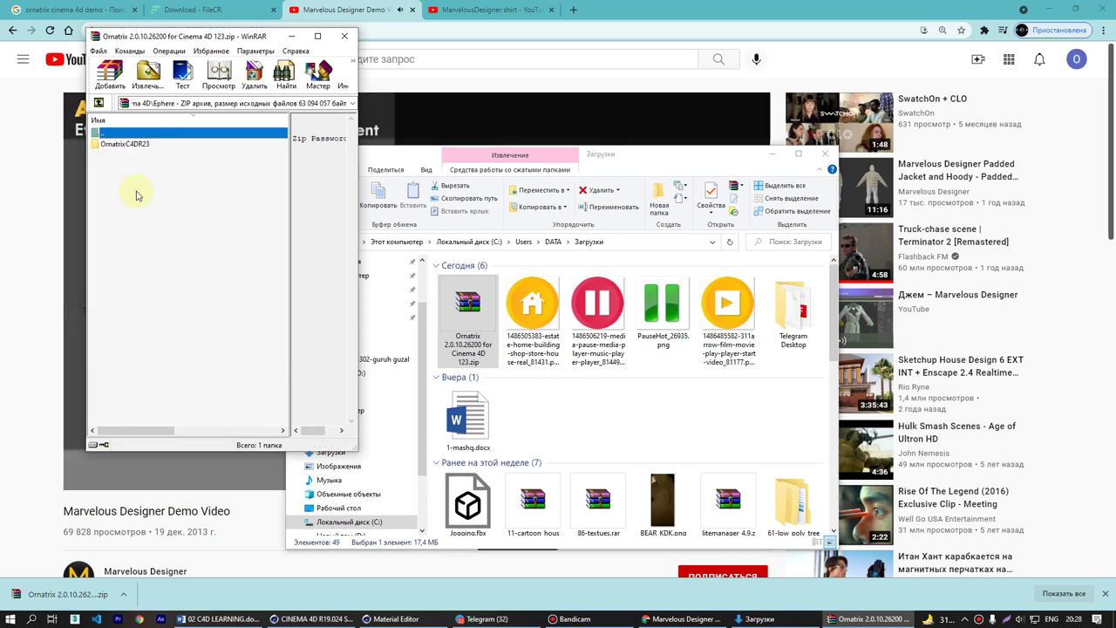
{"action": "key", "text": "Down"}
{"action": "key", "text": "BackSpace"}
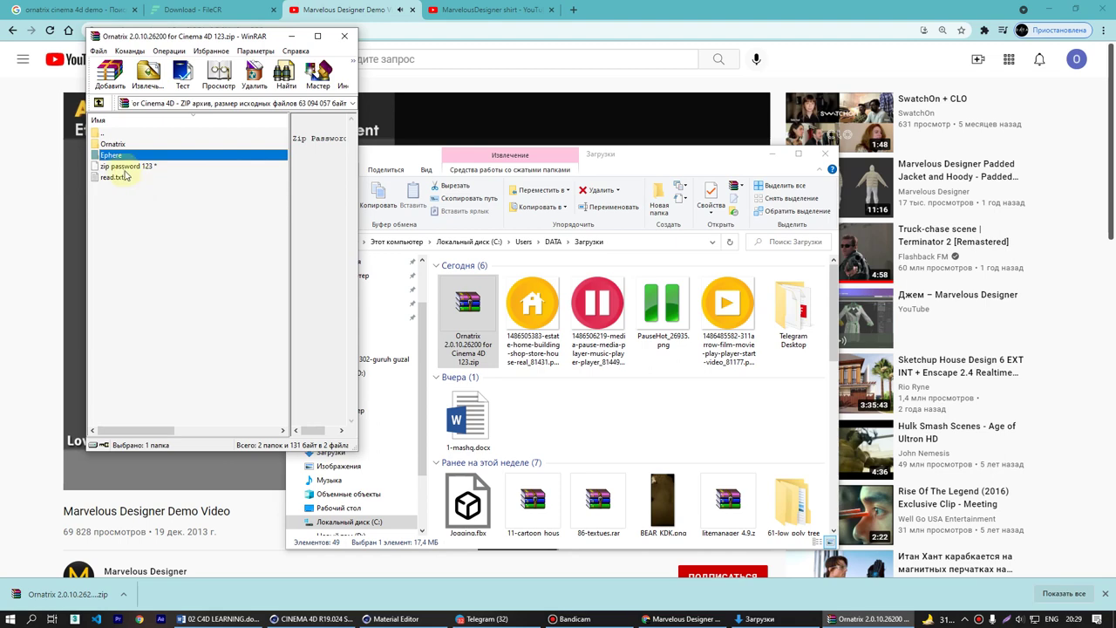
- Open read.txt with the archive password, read the ProgramData install notes, then close Notepad and WinRAR
{"action": "double_click", "coordinate": [117, 177]}
{"action": "type", "text": "12"}
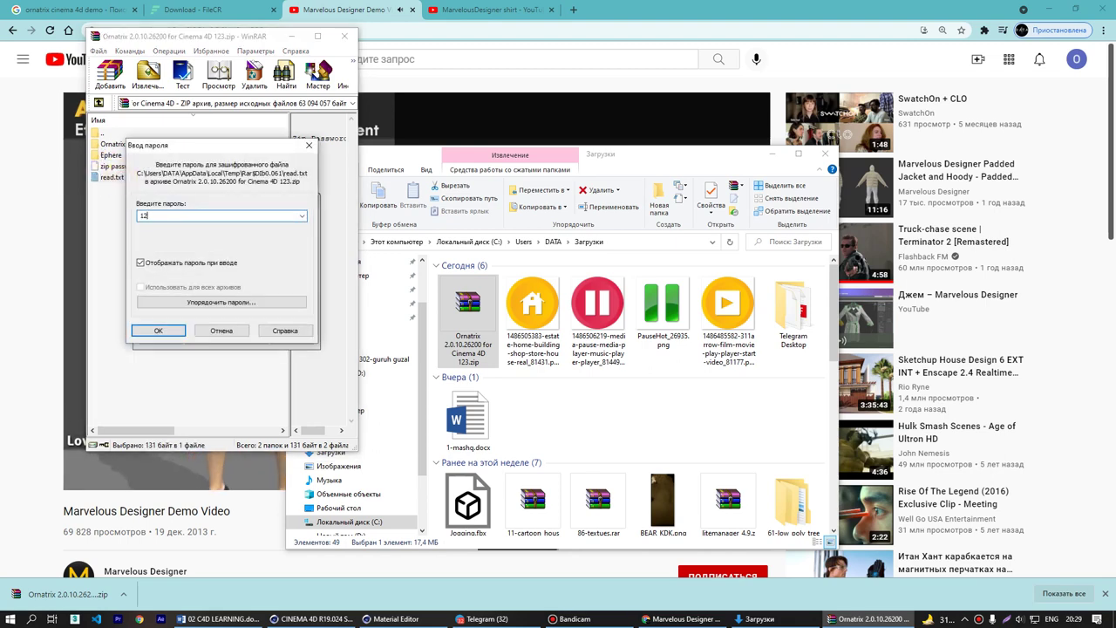
{"action": "type", "text": "3"}
{"action": "key", "text": "Return"}
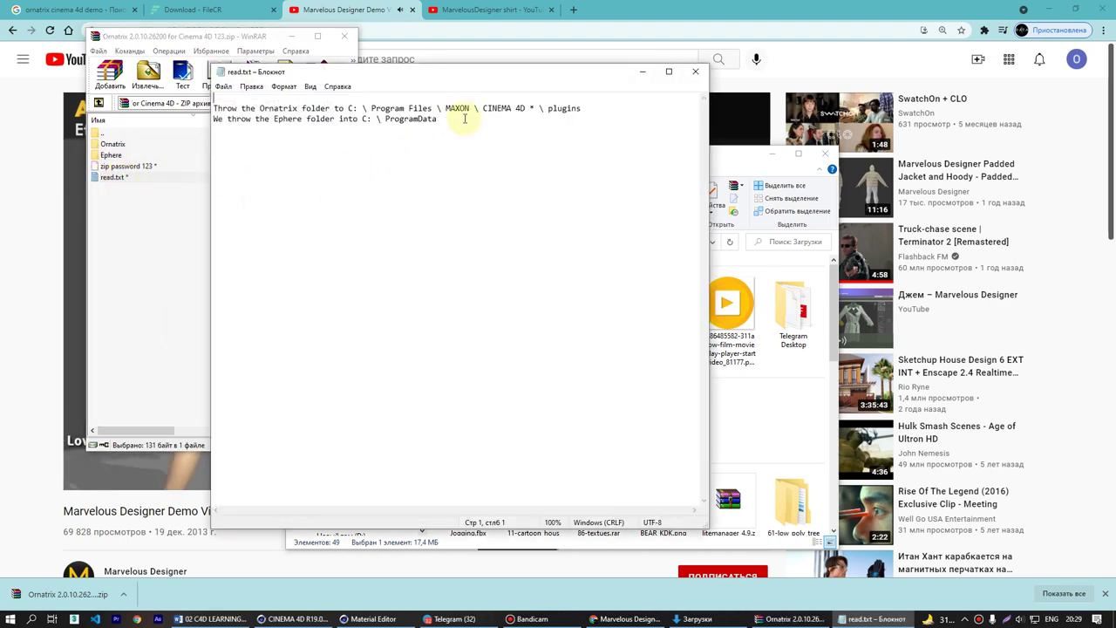
{"action": "left_click_drag", "start_coordinate": [467, 123], "coordinate": [377, 119]}
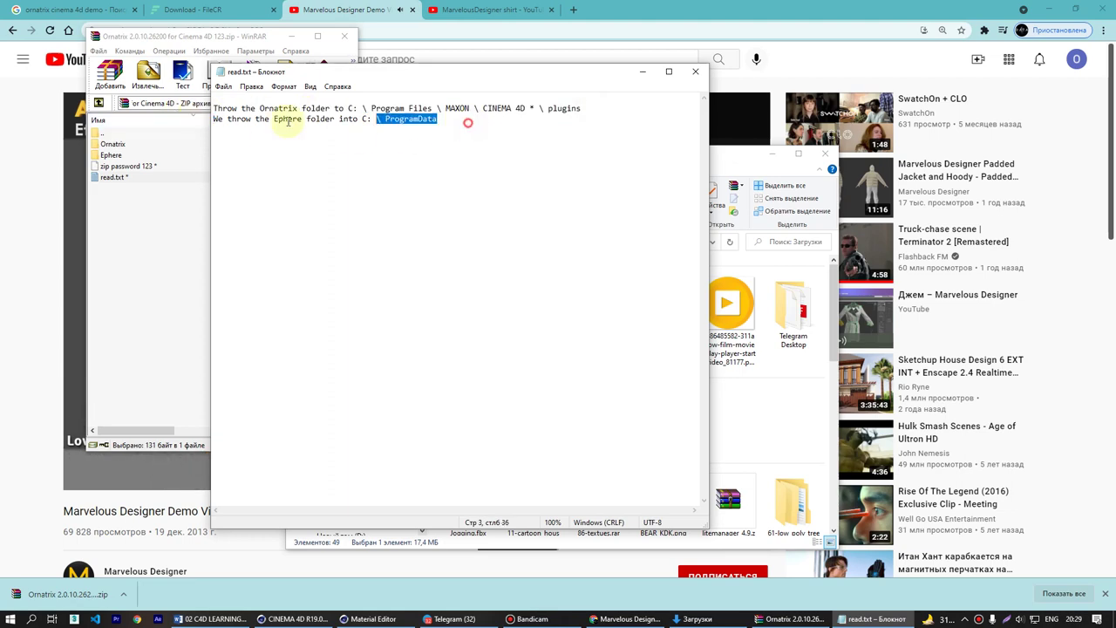
{"action": "left_click_drag", "start_coordinate": [288, 122], "coordinate": [214, 119]}
{"action": "left_click", "coordinate": [695, 71]}
{"action": "left_click", "coordinate": [344, 36]}
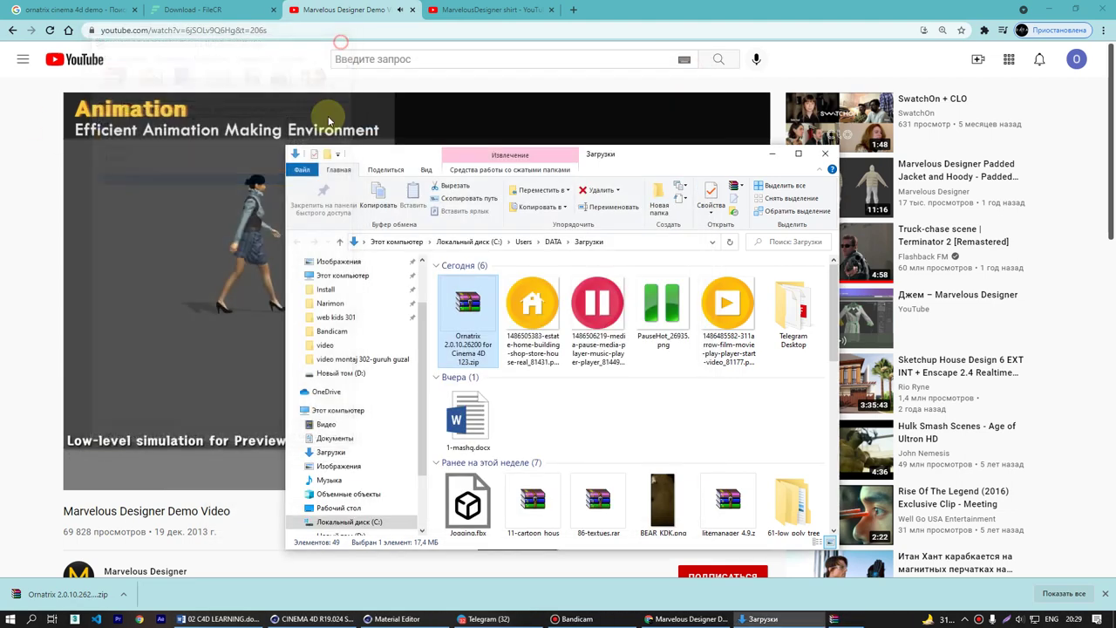
- Rewind the Marvelous Designer demo, pause it at 3:43, and return to the FileCR download tab
{"action": "left_click", "coordinate": [259, 219]}
{"action": "left_click", "coordinate": [369, 241]}
{"action": "key", "text": "Left"}
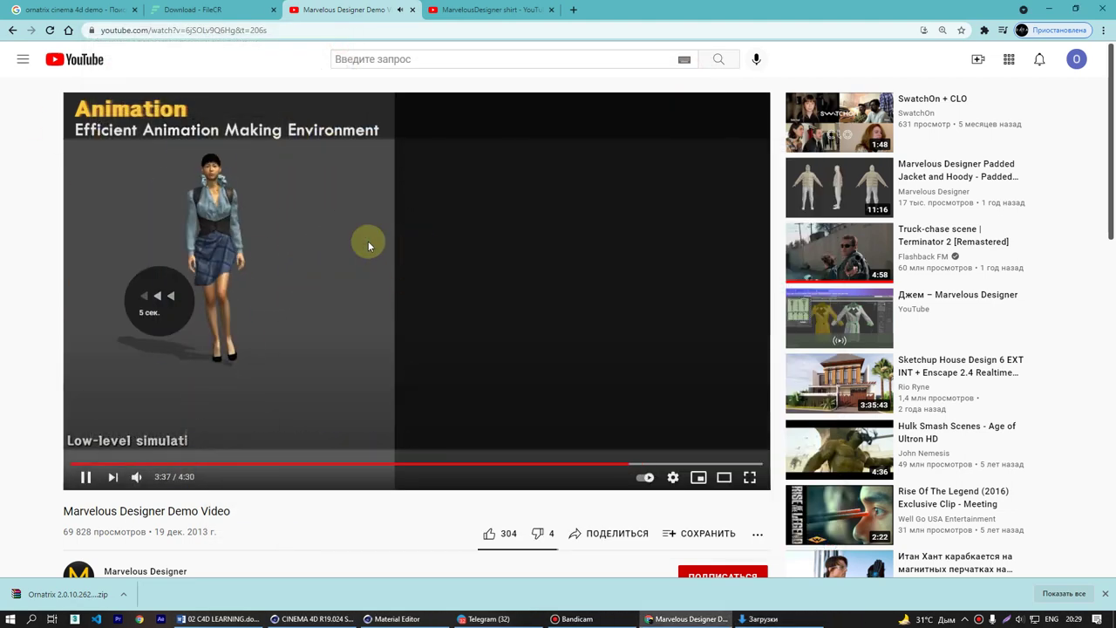
{"action": "key", "text": "Left"}
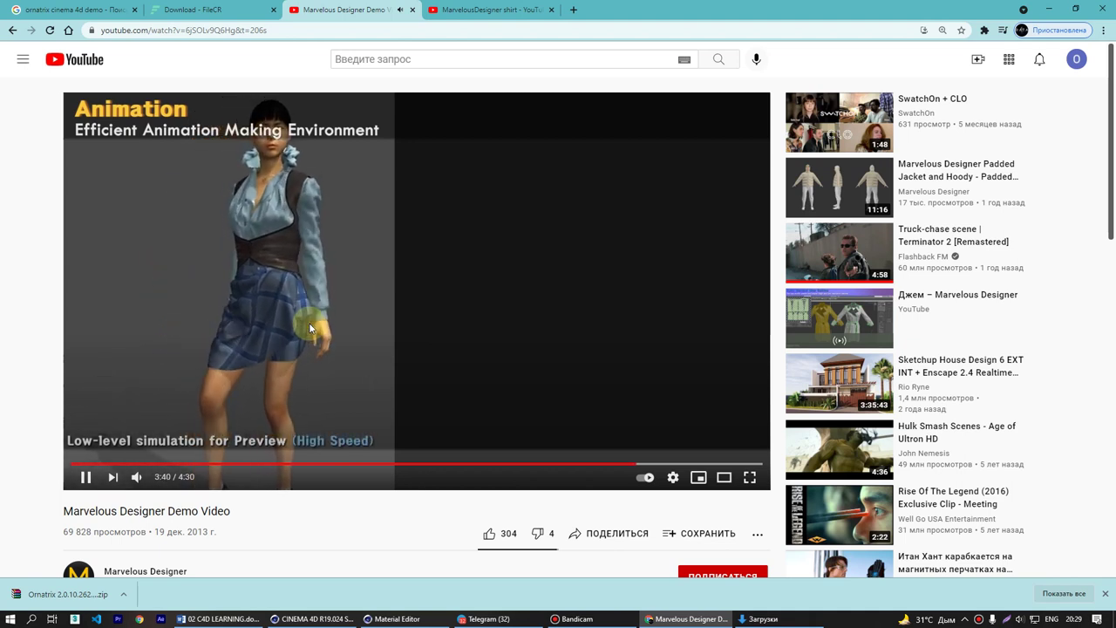
{"action": "left_click", "coordinate": [403, 348]}
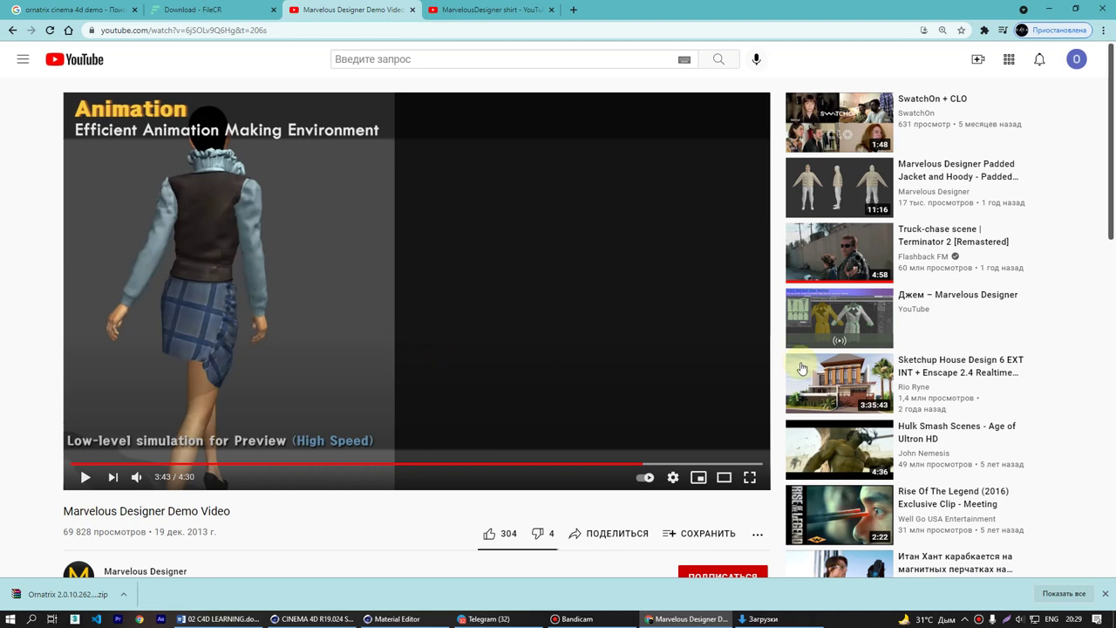
{"action": "left_click", "coordinate": [215, 10]}
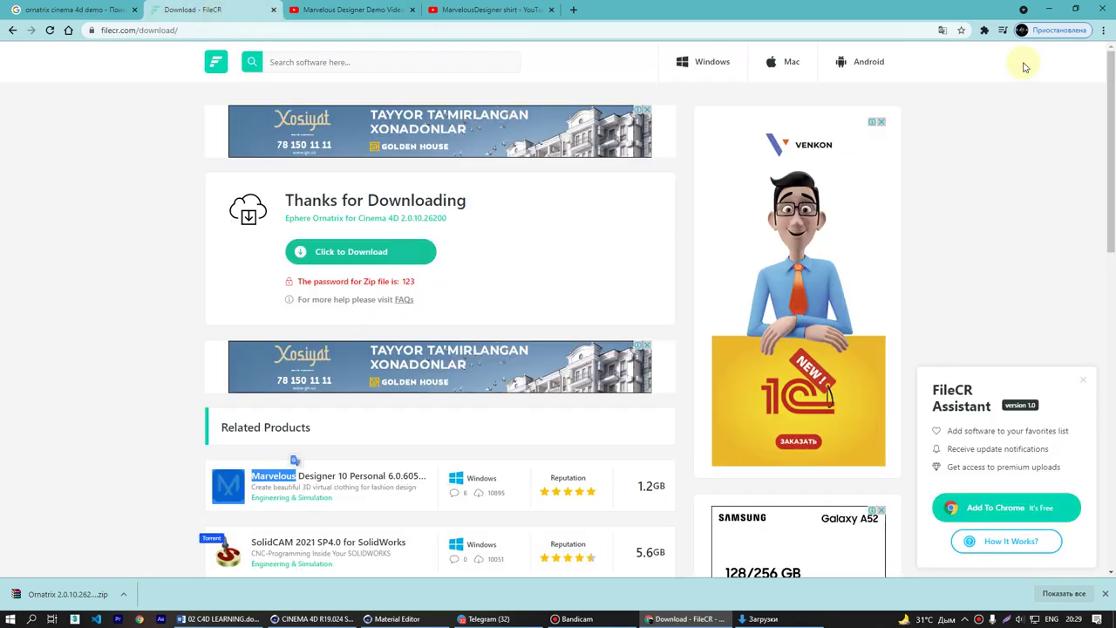
- Minimize Chrome and the Downloads window to view the sphere's 49 hair guides in Cinema 4D
{"action": "left_click", "coordinate": [1049, 8]}
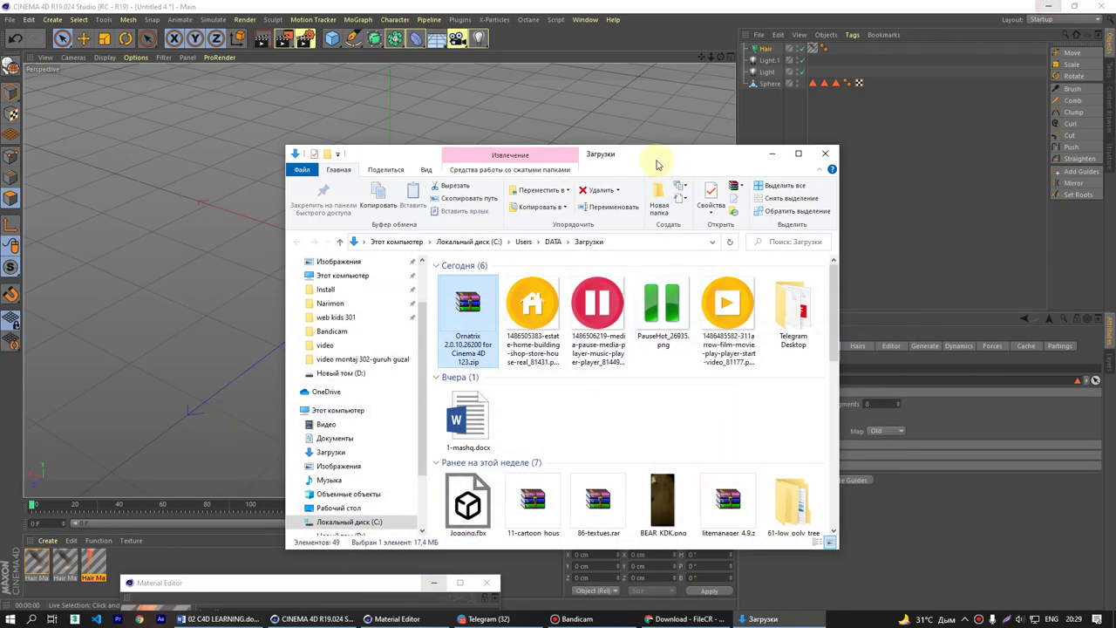
{"action": "left_click_drag", "start_coordinate": [658, 164], "coordinate": [806, 167]}
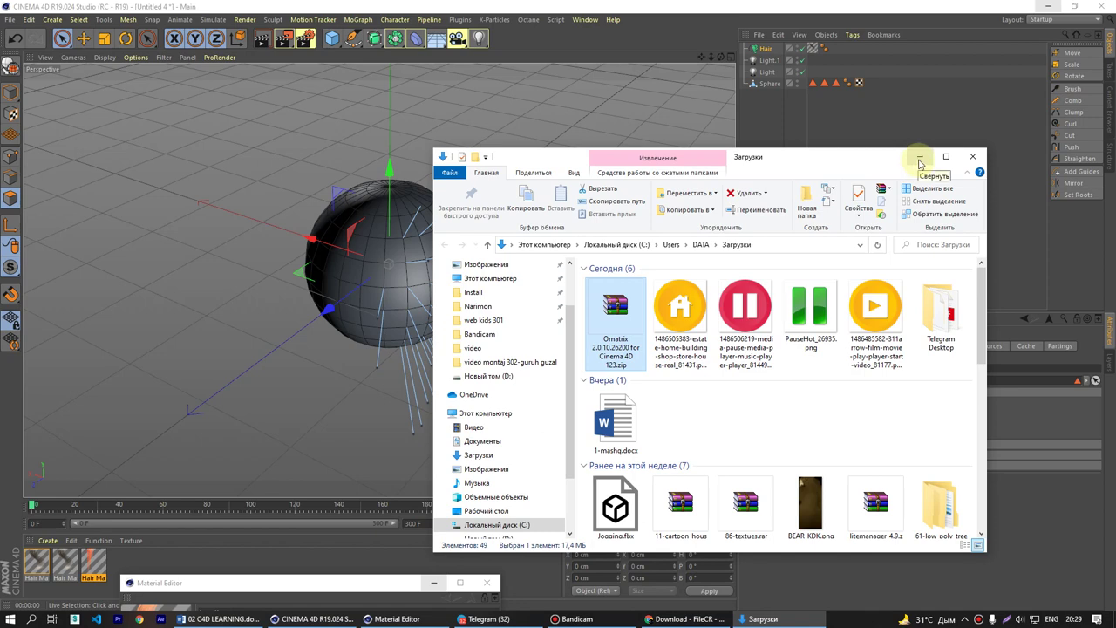
{"action": "left_click", "coordinate": [920, 161]}
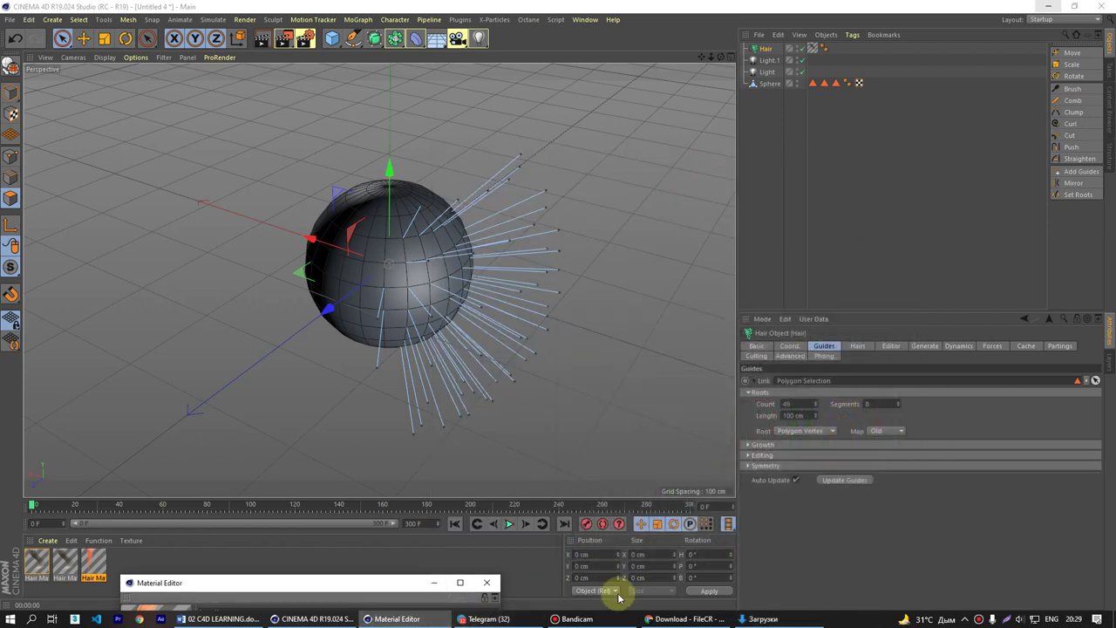
{"action": "scroll", "coordinate": [479, 352], "scroll_direction": "down", "scroll_amount": 2}
{"action": "scroll", "coordinate": [479, 352], "scroll_direction": "up", "scroll_amount": 5}
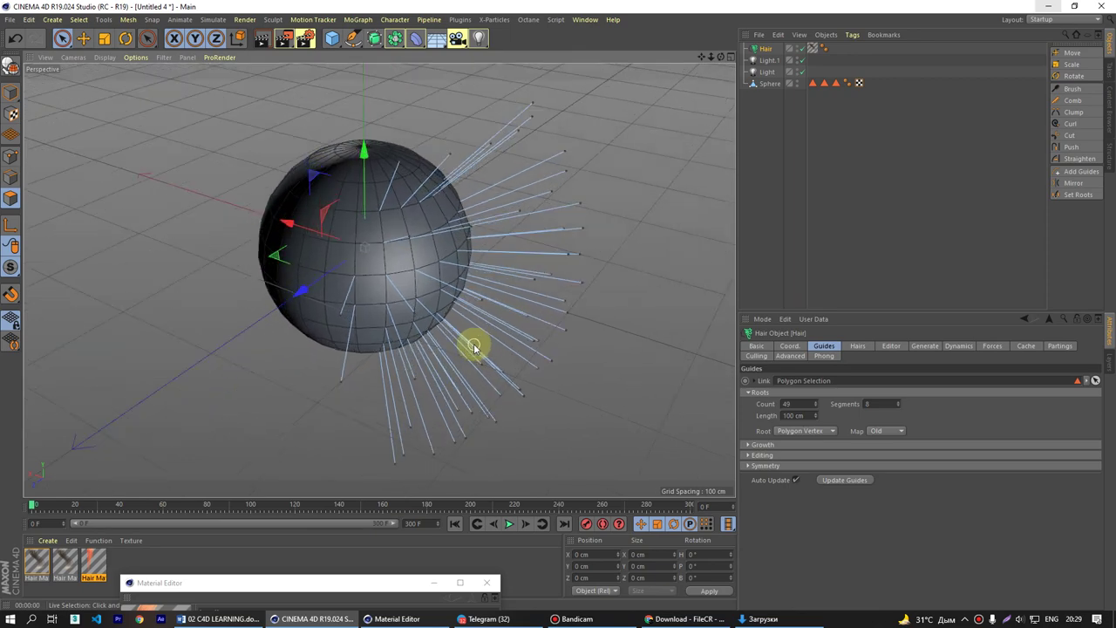
{"action": "left_click", "coordinate": [488, 619]}
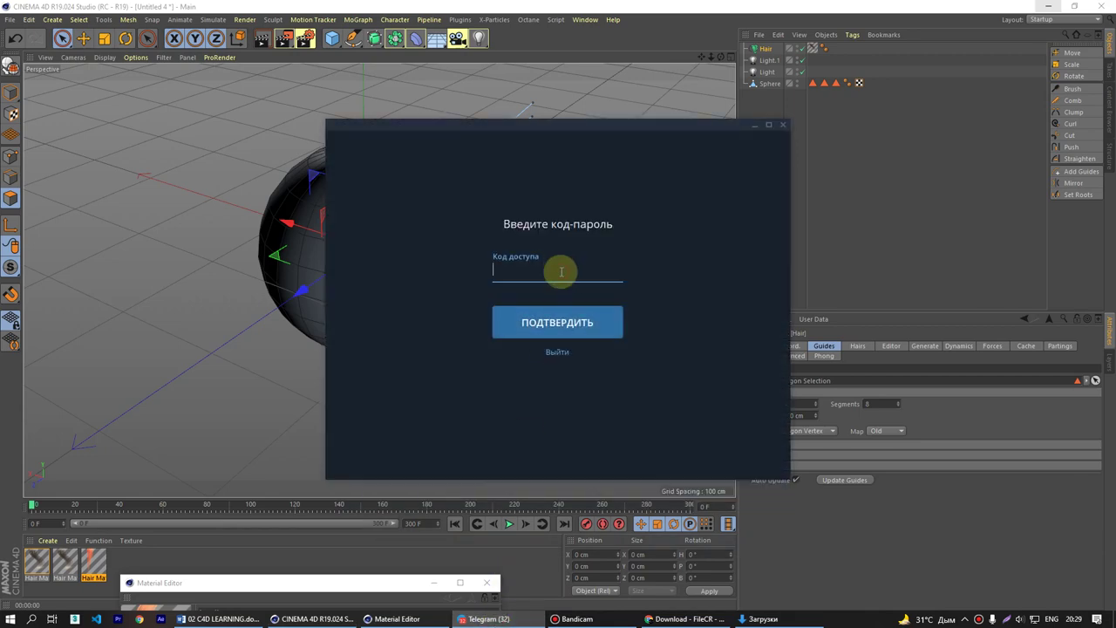
- Unlock Telegram with its passcode, reposition the window, and search chats for 'kos'
{"action": "key", "text": "Return"}
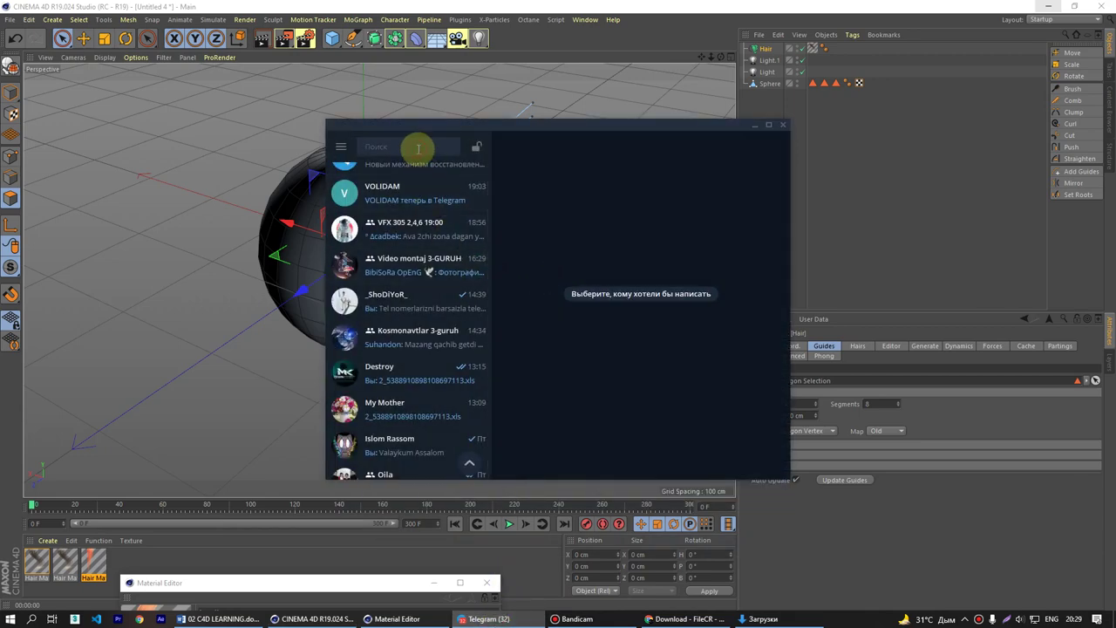
{"action": "left_click", "coordinate": [476, 146]}
{"action": "left_click_drag", "start_coordinate": [553, 131], "coordinate": [754, 180]}
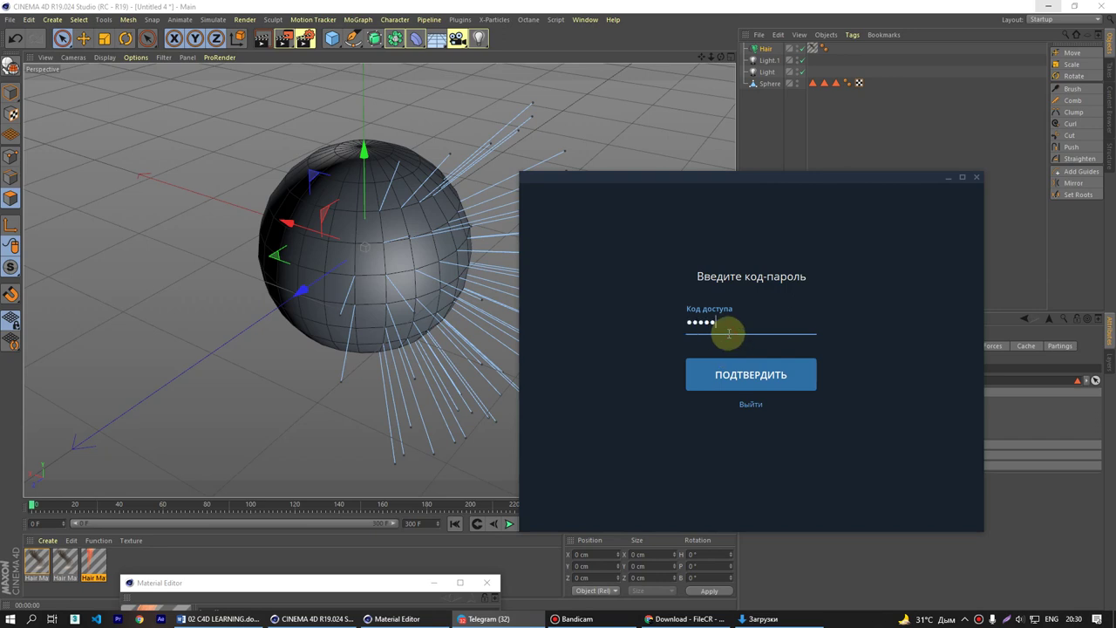
{"action": "key", "text": "Return"}
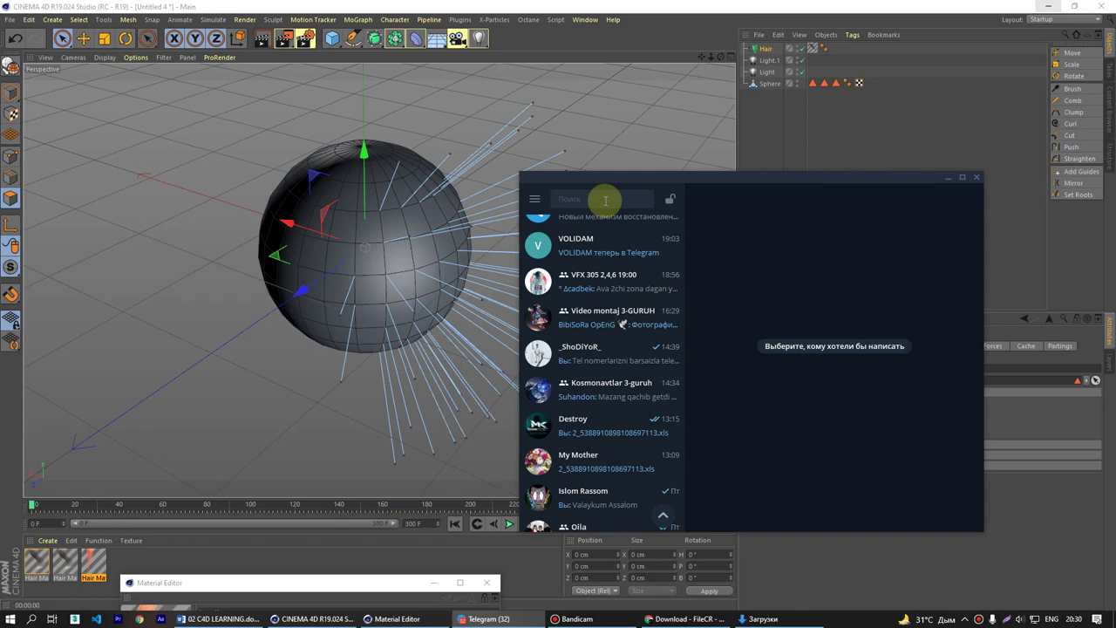
{"action": "left_click", "coordinate": [605, 200]}
{"action": "type", "text": "kos"}
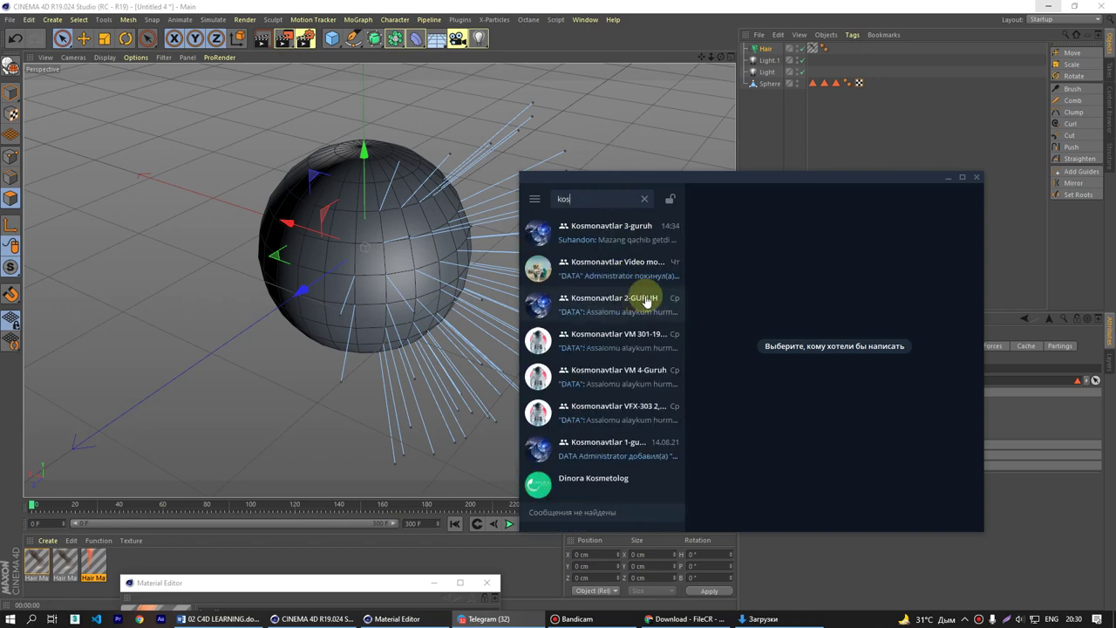
{"action": "left_click_drag", "start_coordinate": [634, 185], "coordinate": [390, 183]}
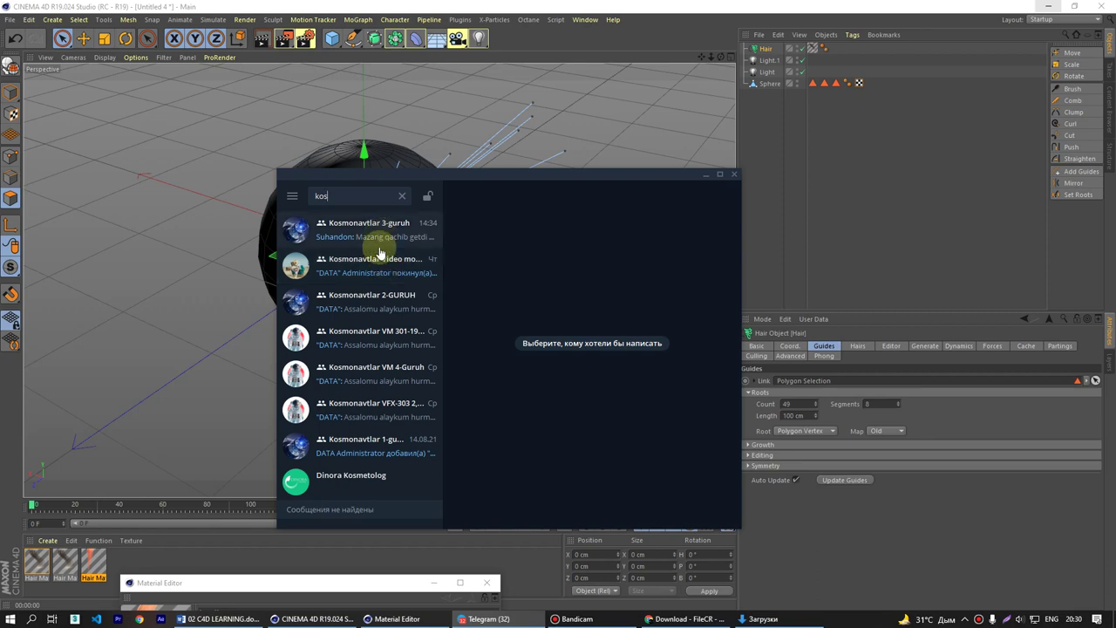
- Open the Kosmonavtlar 2-GURUH group and jump to a quoted YouTube post
{"action": "left_click", "coordinate": [370, 301]}
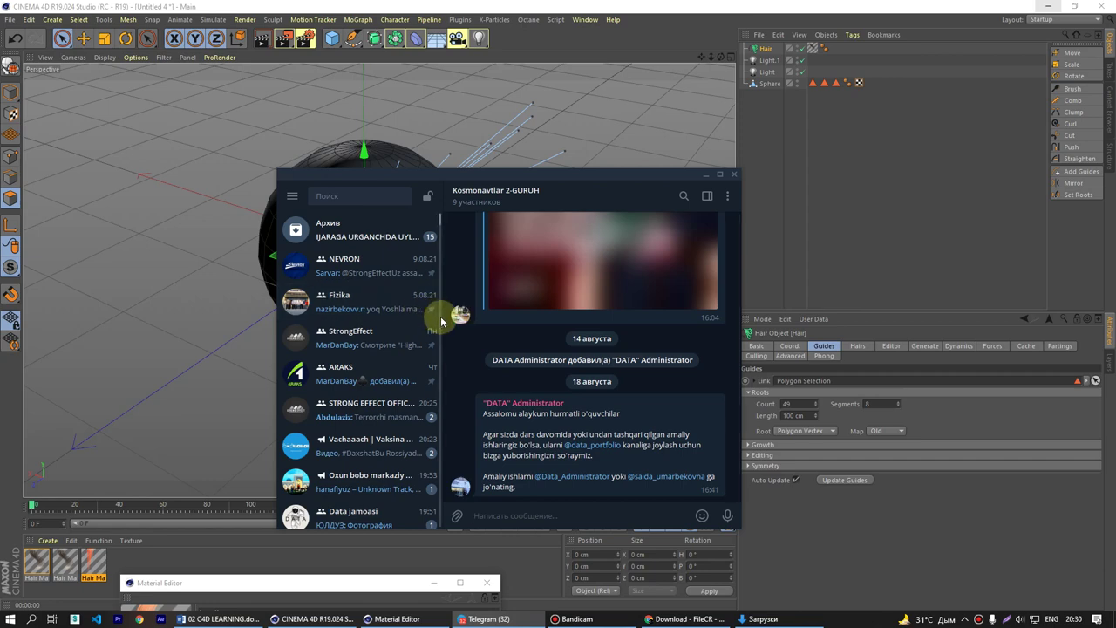
{"action": "left_click_drag", "start_coordinate": [448, 316], "coordinate": [368, 317]}
{"action": "scroll", "coordinate": [513, 366], "scroll_direction": "up", "scroll_amount": 5}
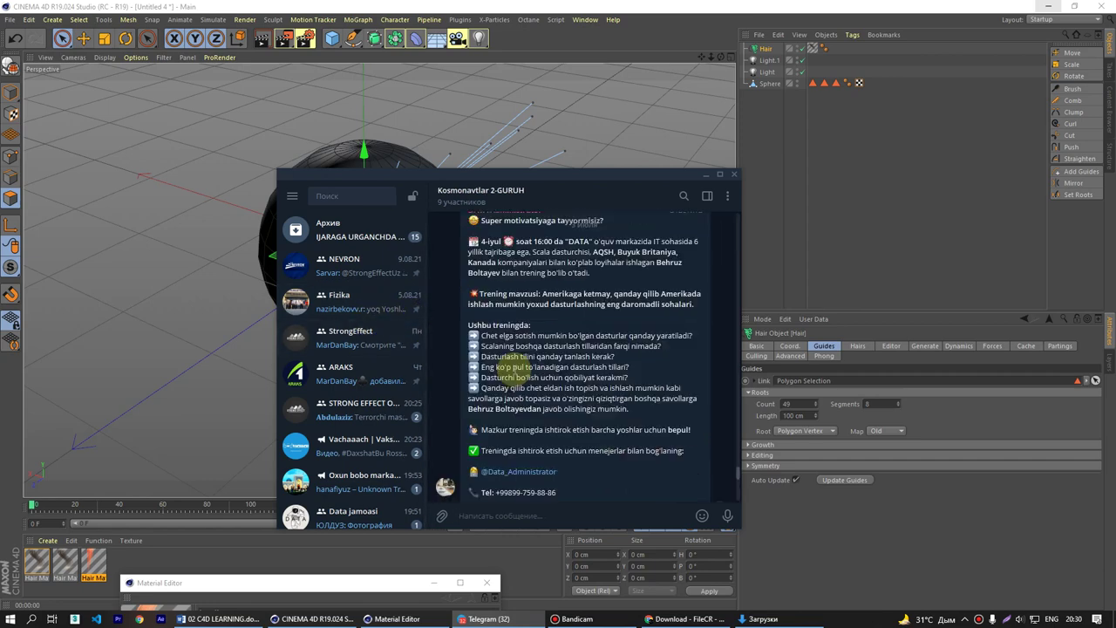
{"action": "scroll", "coordinate": [514, 373], "scroll_direction": "up", "scroll_amount": 10}
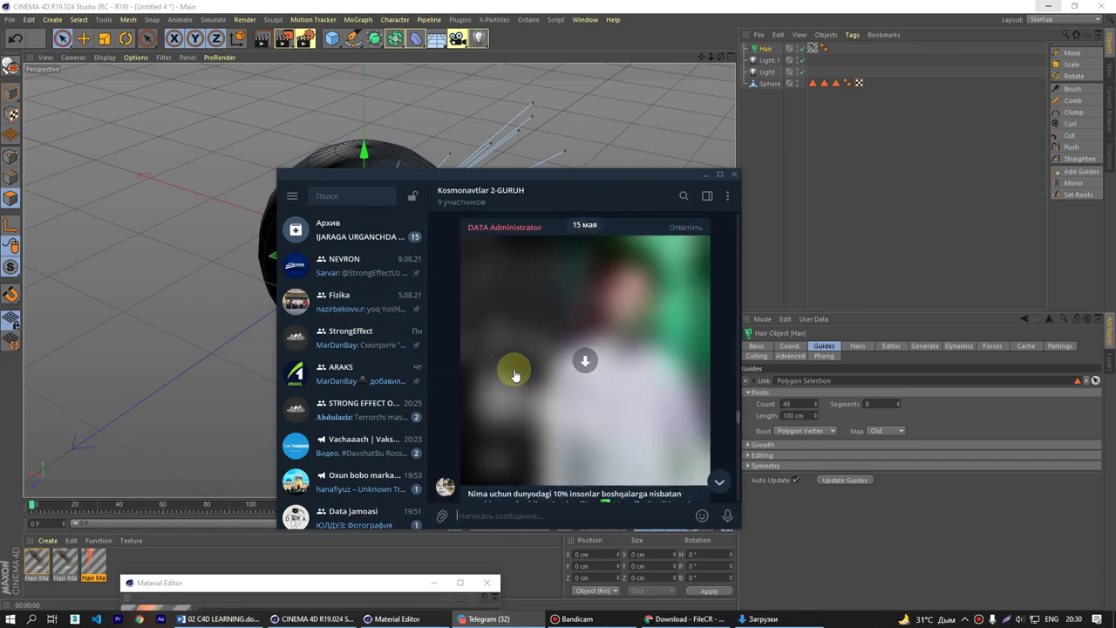
{"action": "scroll", "coordinate": [515, 373], "scroll_direction": "up", "scroll_amount": 8}
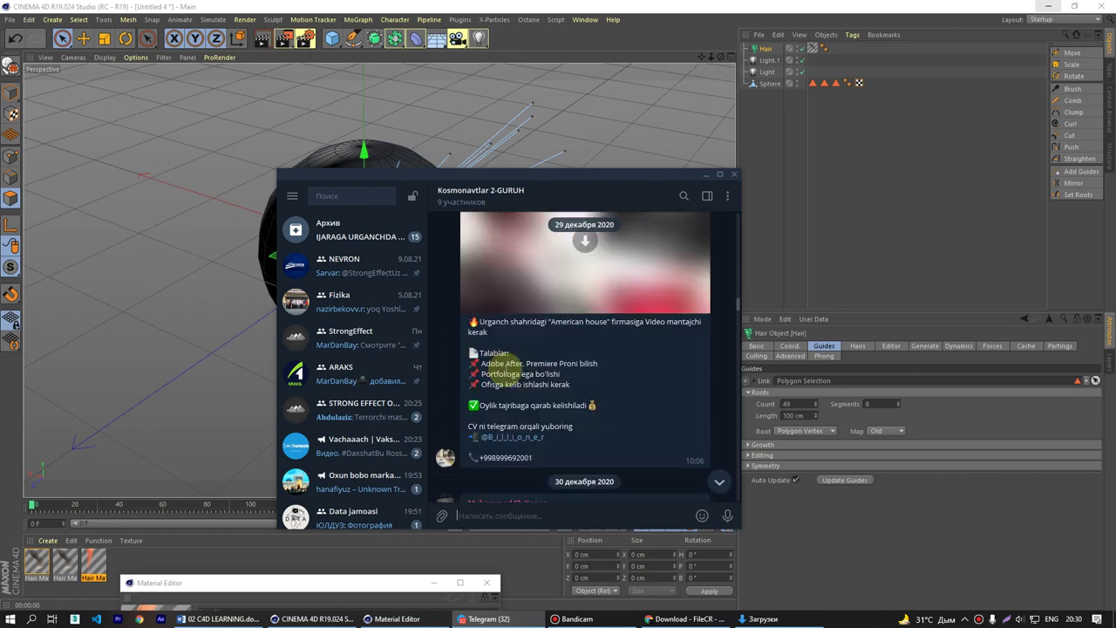
{"action": "scroll", "coordinate": [515, 364], "scroll_direction": "up", "scroll_amount": 10}
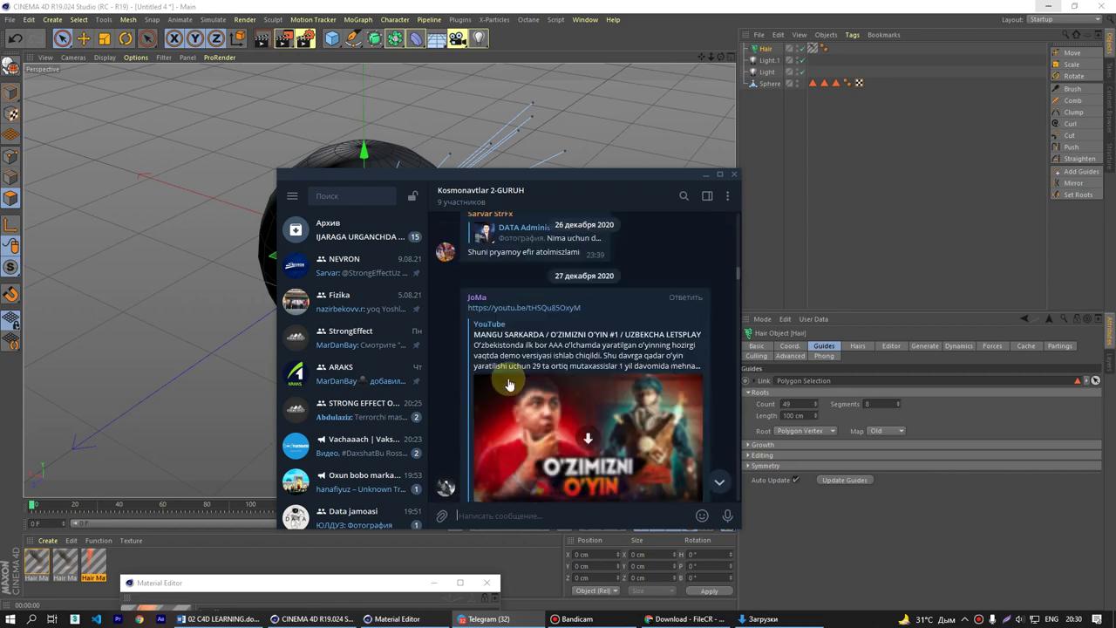
{"action": "scroll", "coordinate": [510, 384], "scroll_direction": "down", "scroll_amount": 4}
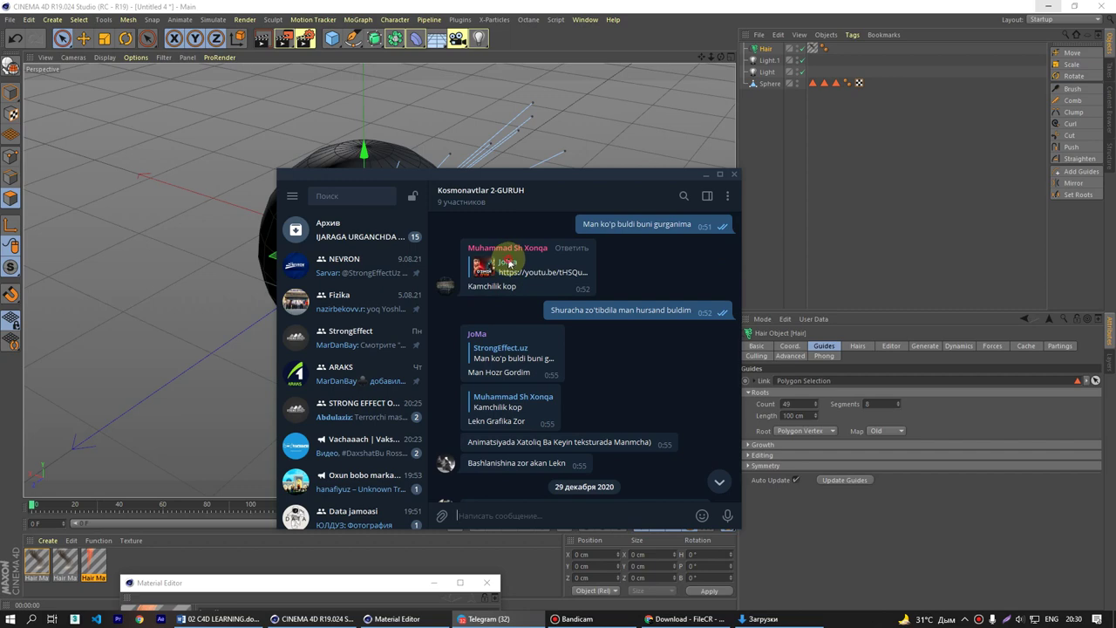
{"action": "left_click", "coordinate": [510, 264]}
- Start a private chat with the poster via ОТПРАВИТЬ СООБЩЕНИЕ and scroll through its November 2020 history
{"action": "left_click", "coordinate": [478, 260]}
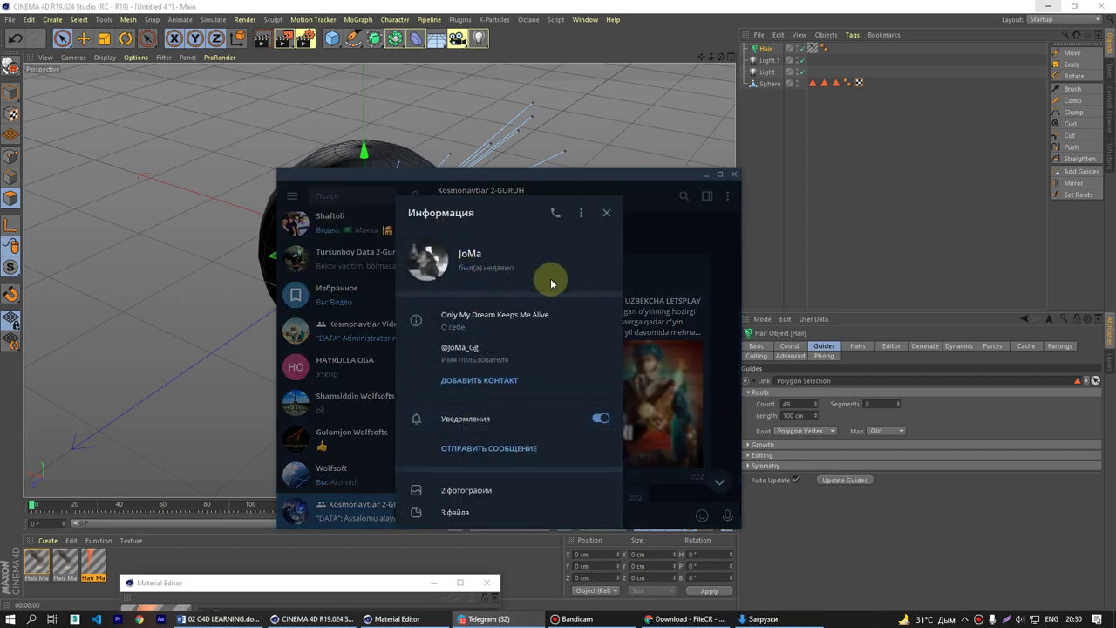
{"action": "left_click", "coordinate": [581, 213]}
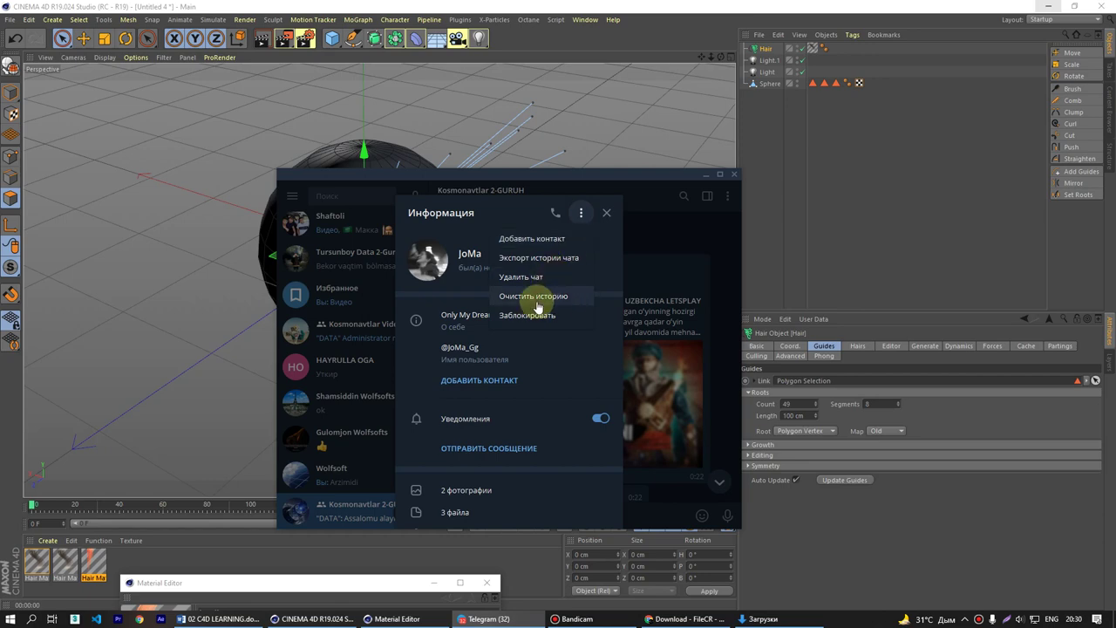
{"action": "left_click", "coordinate": [535, 449]}
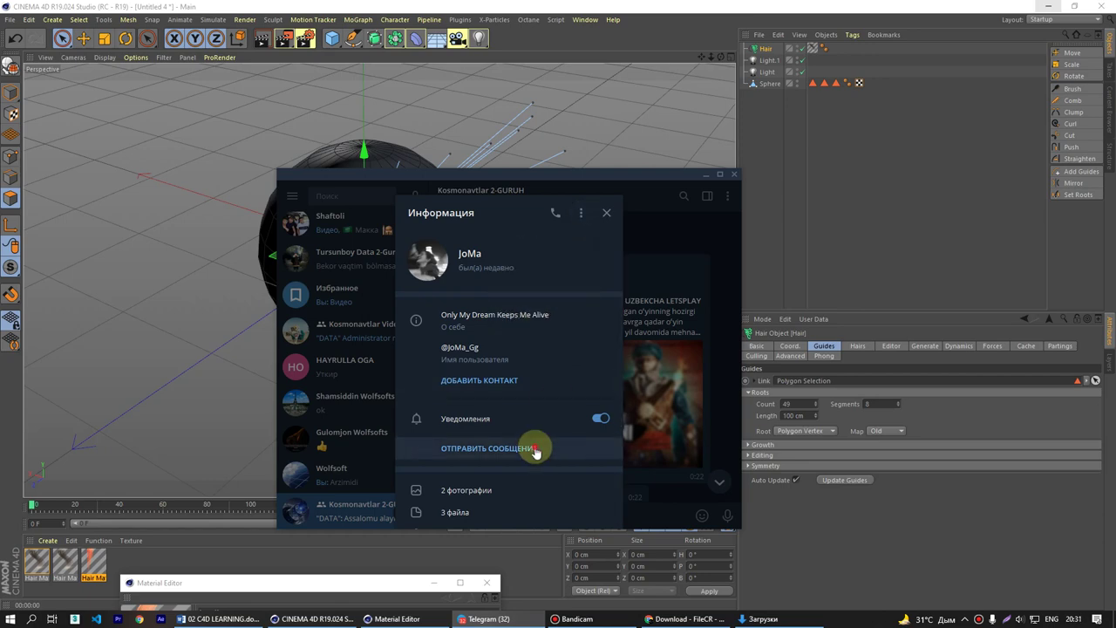
{"action": "scroll", "coordinate": [573, 424], "scroll_direction": "up", "scroll_amount": 5}
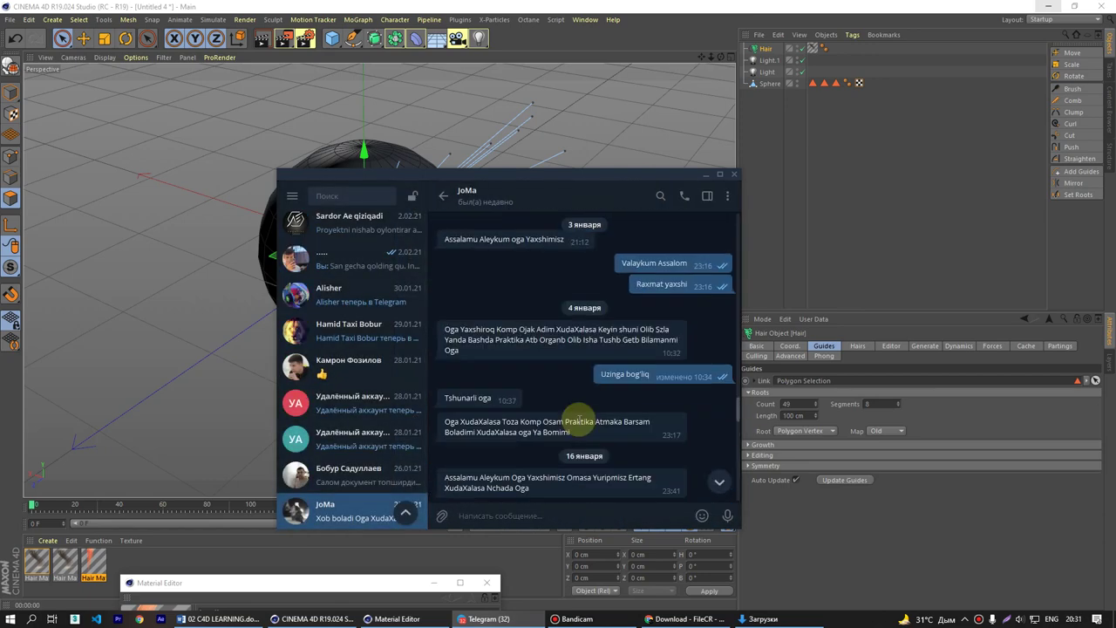
{"action": "scroll", "coordinate": [578, 418], "scroll_direction": "up", "scroll_amount": 5}
{"action": "scroll", "coordinate": [580, 425], "scroll_direction": "down", "scroll_amount": 3}
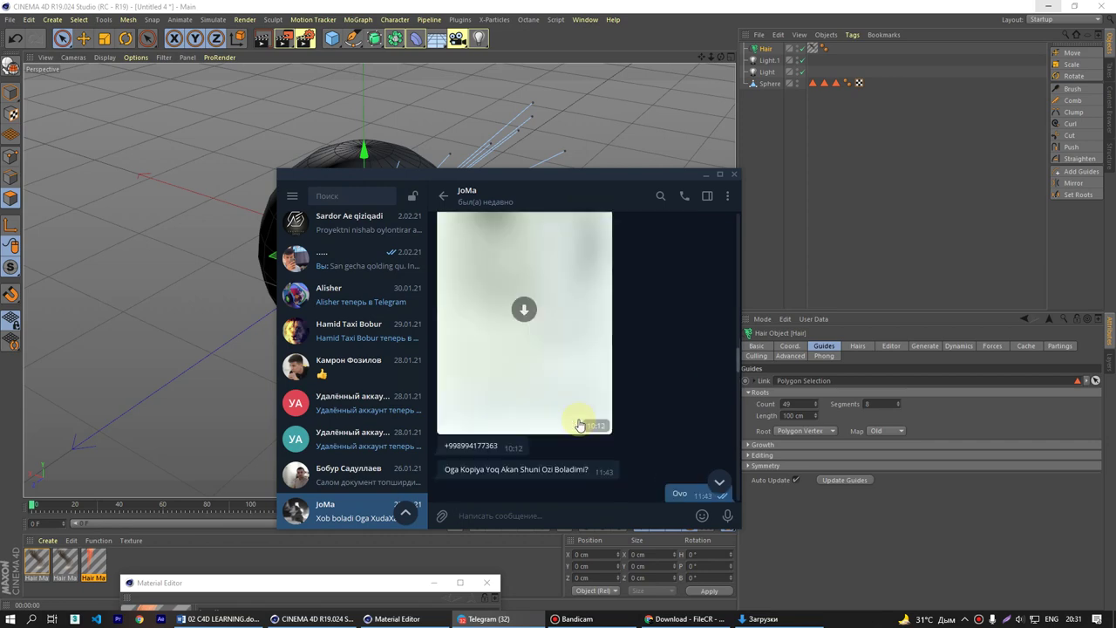
{"action": "scroll", "coordinate": [578, 425], "scroll_direction": "up", "scroll_amount": 10}
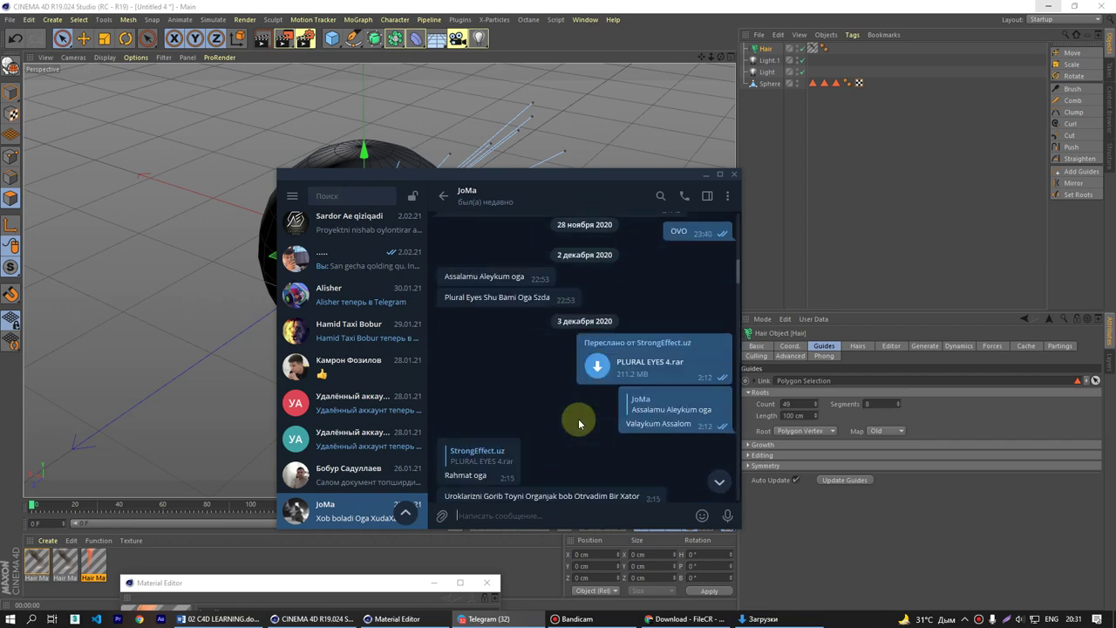
{"action": "scroll", "coordinate": [575, 423], "scroll_direction": "down", "scroll_amount": 3}
{"action": "scroll", "coordinate": [576, 423], "scroll_direction": "up", "scroll_amount": 10}
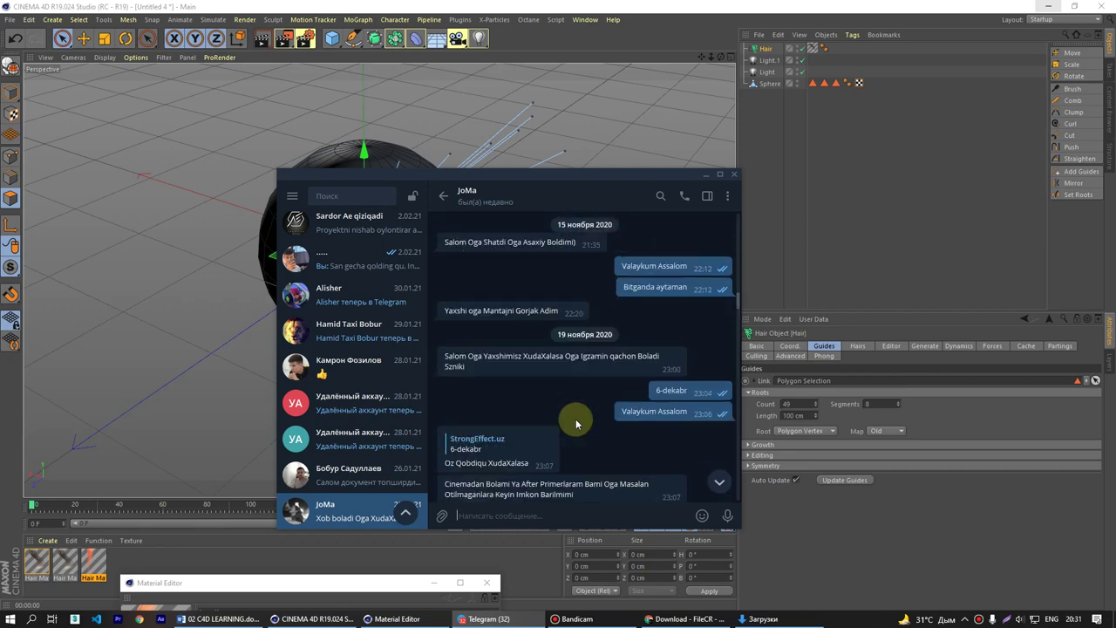
{"action": "scroll", "coordinate": [576, 423], "scroll_direction": "up", "scroll_amount": 10}
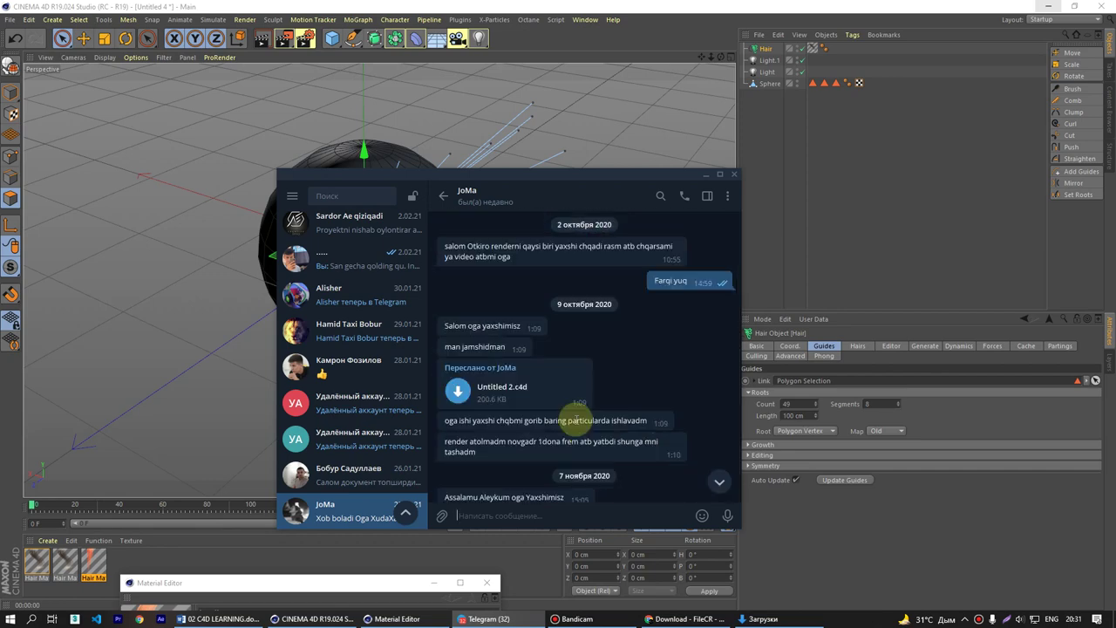
{"action": "scroll", "coordinate": [554, 357], "scroll_direction": "down", "scroll_amount": 3}
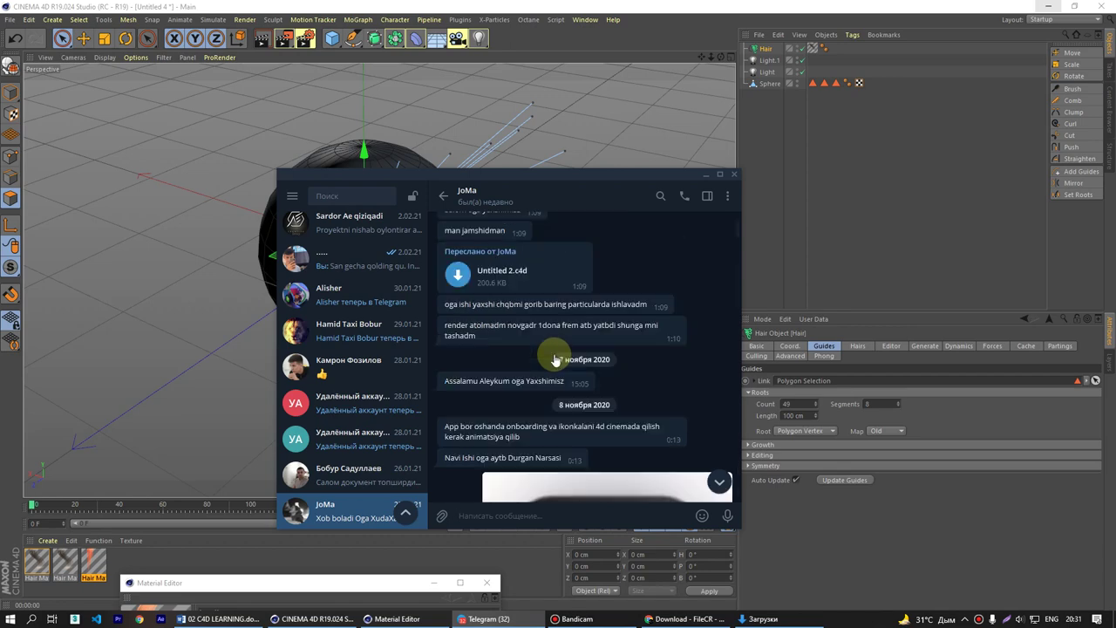
{"action": "scroll", "coordinate": [555, 357], "scroll_direction": "down", "scroll_amount": 3}
{"action": "scroll", "coordinate": [555, 360], "scroll_direction": "down", "scroll_amount": 2}
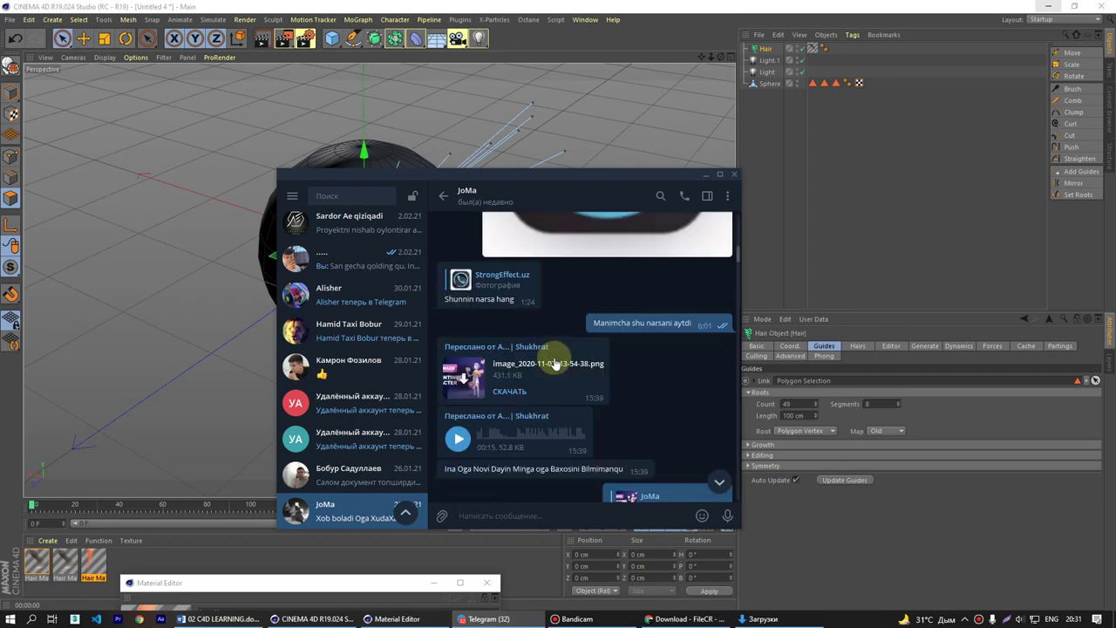
{"action": "scroll", "coordinate": [556, 365], "scroll_direction": "up", "scroll_amount": 5}
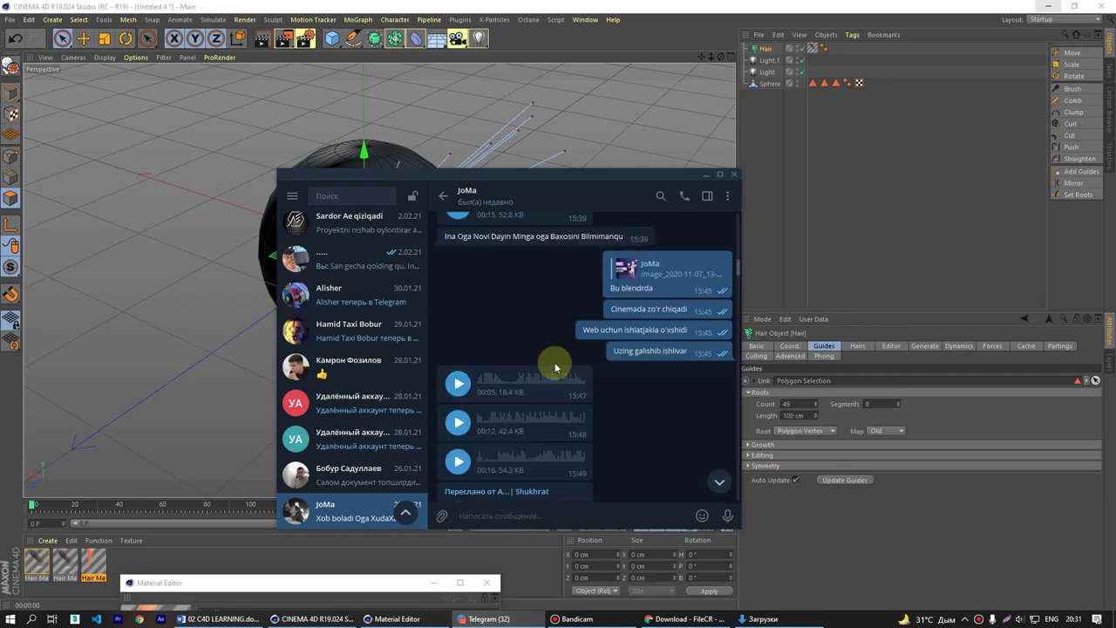
- Search the Telegram chat list for the contact and open their chat
{"action": "left_click", "coordinate": [661, 196]}
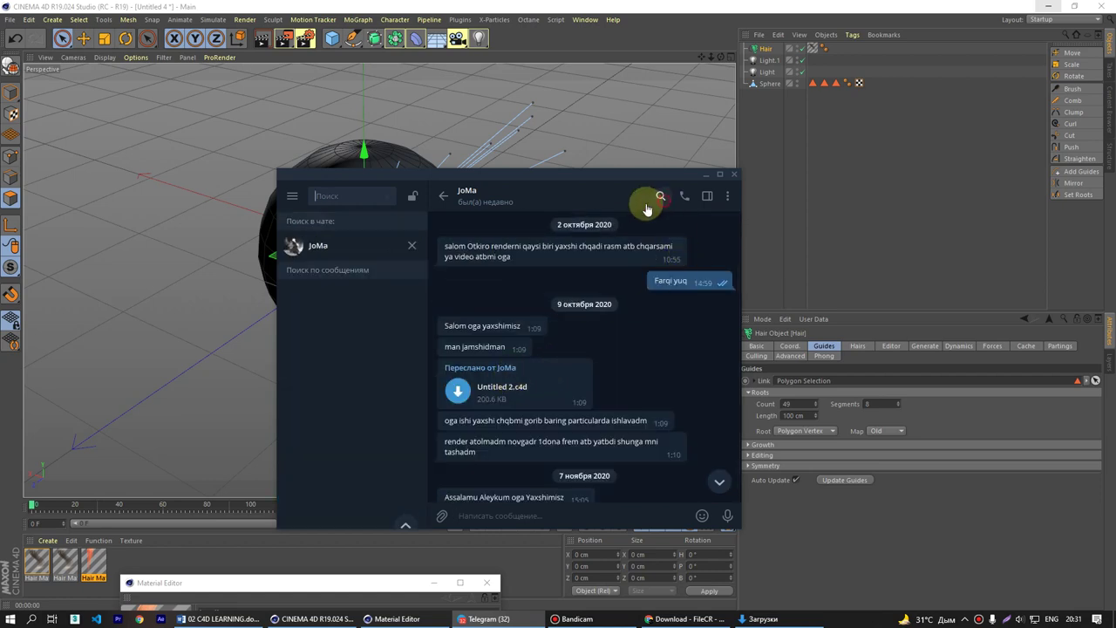
{"action": "type", "text": "sar"}
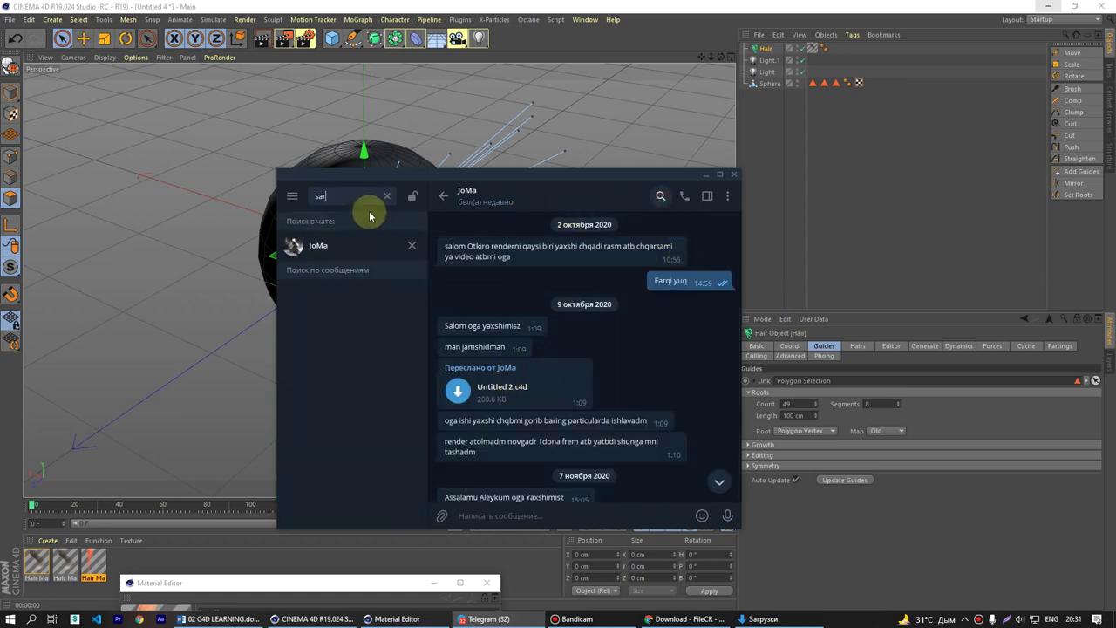
{"action": "type", "text": "d"}
{"action": "left_click", "coordinate": [386, 195]}
{"action": "left_click", "coordinate": [412, 247]}
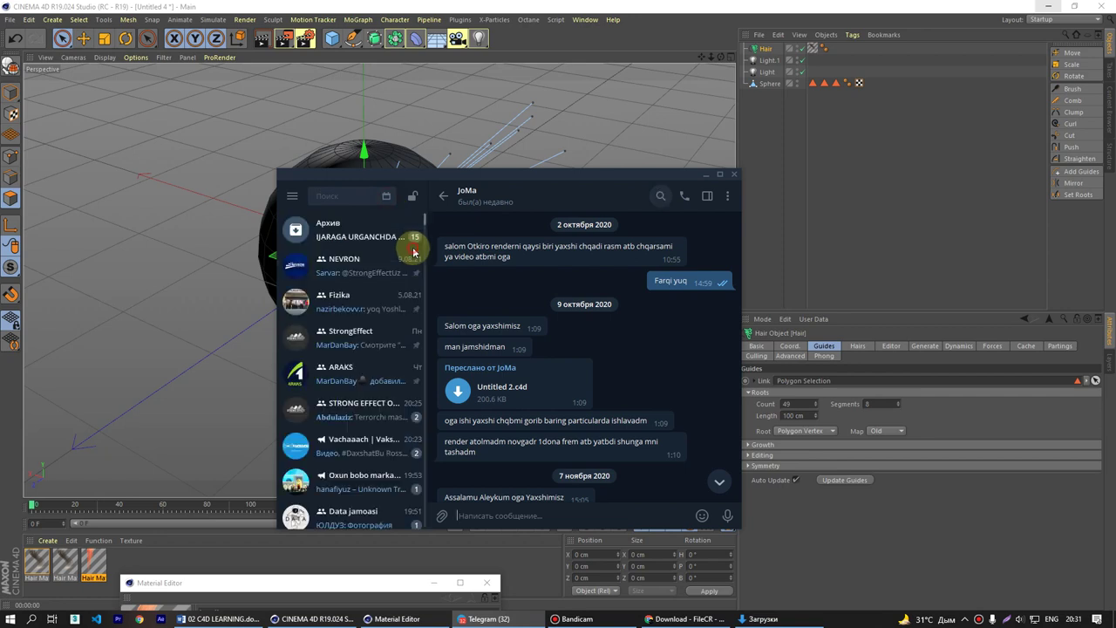
{"action": "left_click", "coordinate": [354, 195]}
{"action": "type", "text": "sa"}
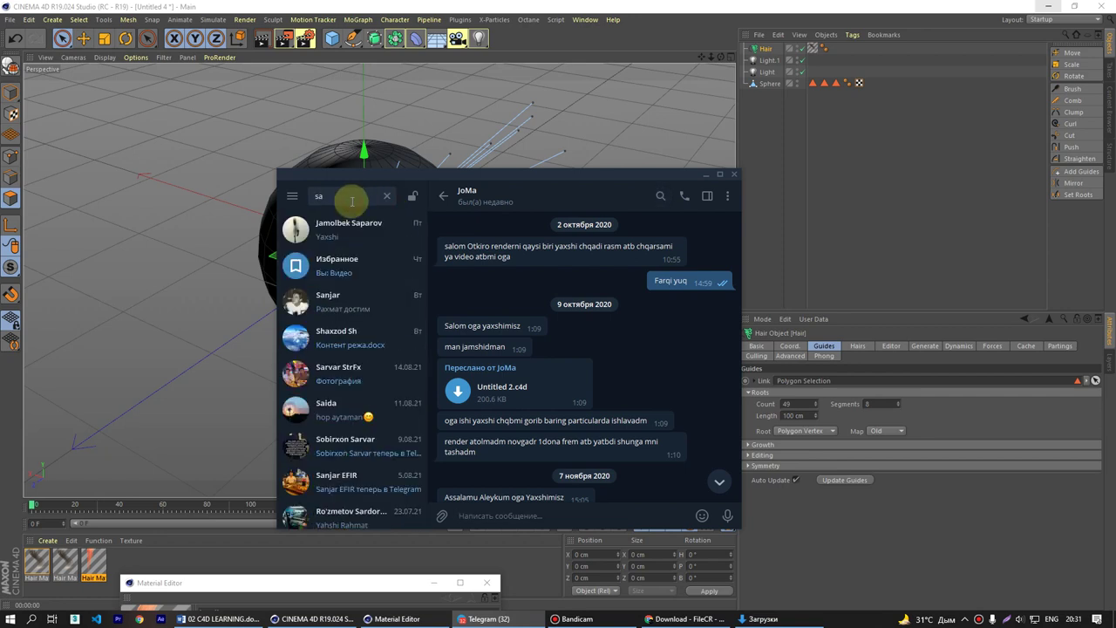
{"action": "type", "text": "r"}
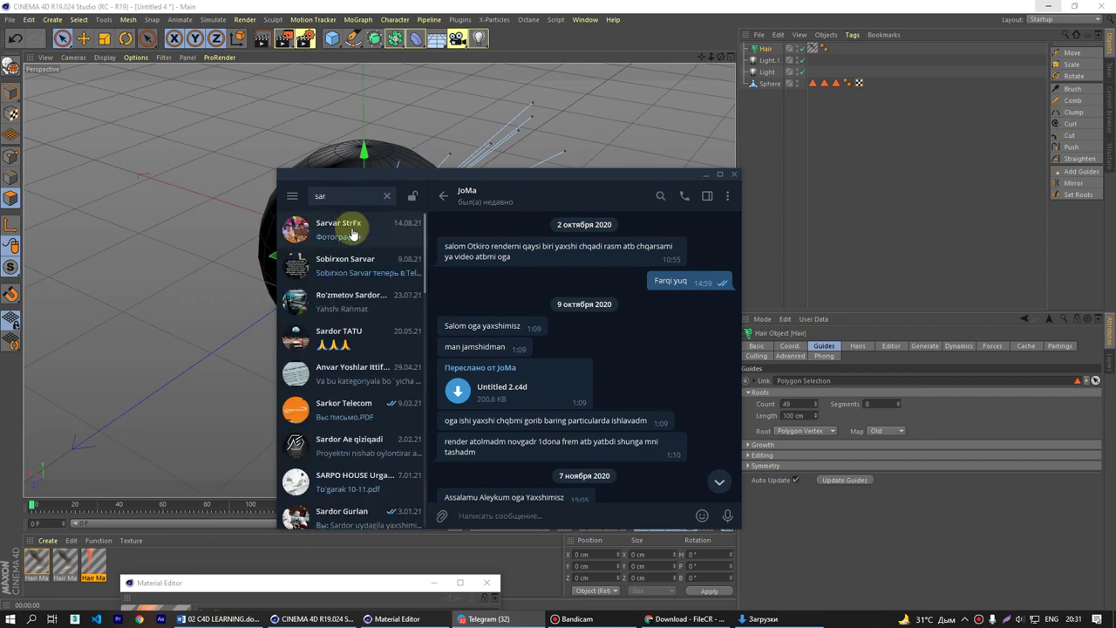
{"action": "left_click", "coordinate": [334, 224]}
- In the contact's shared photos, go to the message containing the hair photo
{"action": "scroll", "coordinate": [551, 301], "scroll_direction": "up", "scroll_amount": 5}
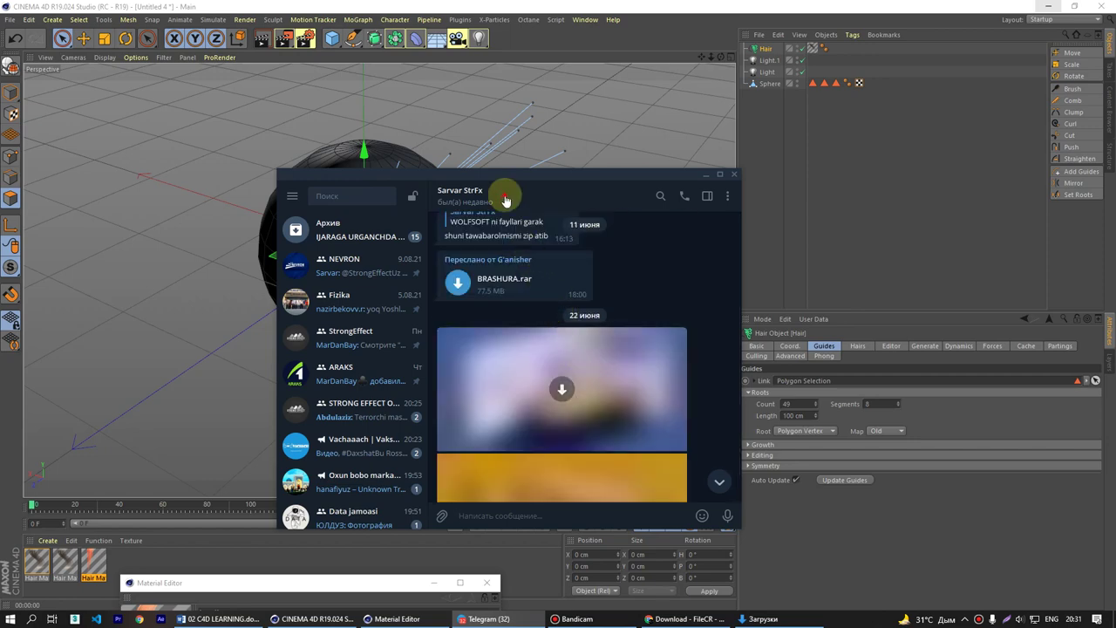
{"action": "left_click", "coordinate": [506, 192]}
{"action": "scroll", "coordinate": [529, 375], "scroll_direction": "down", "scroll_amount": 4}
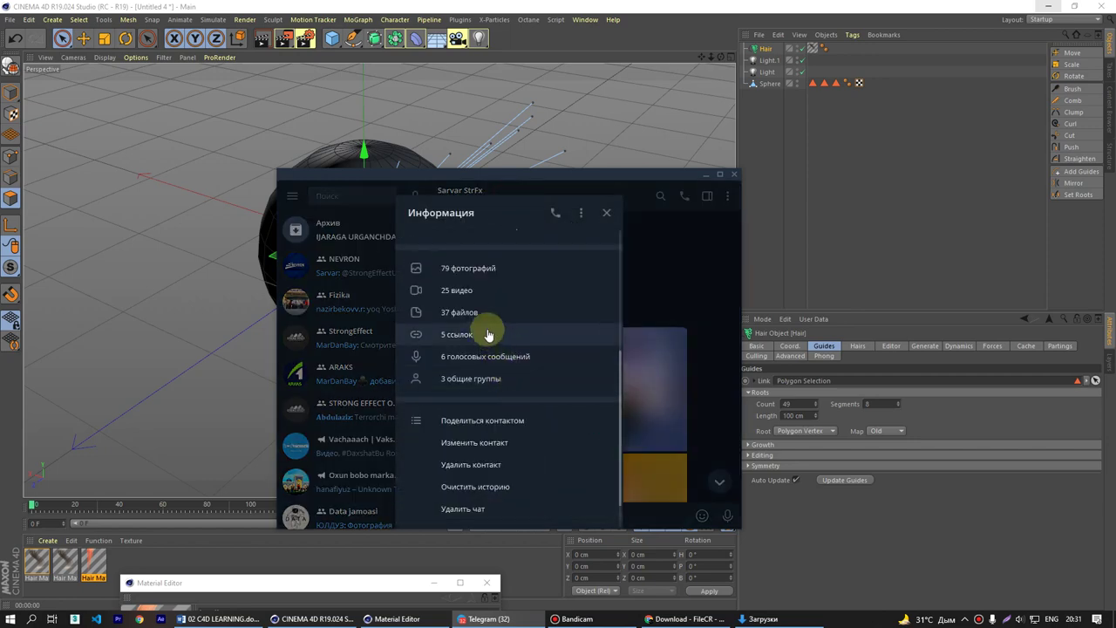
{"action": "left_click", "coordinate": [481, 274]}
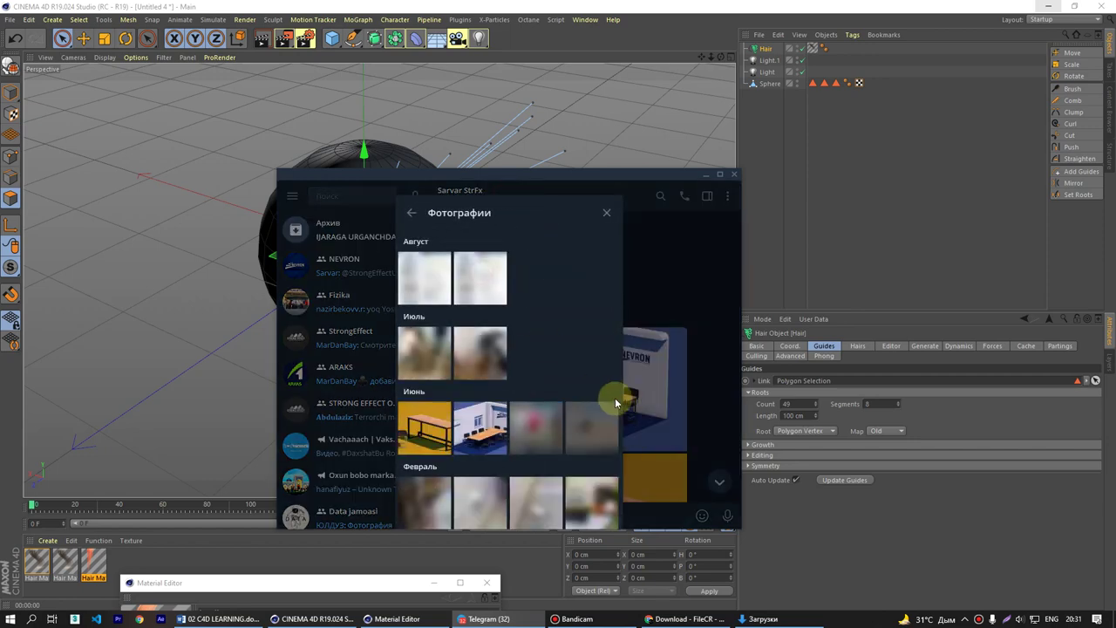
{"action": "scroll", "coordinate": [568, 441], "scroll_direction": "down", "scroll_amount": 10}
{"action": "scroll", "coordinate": [542, 445], "scroll_direction": "down", "scroll_amount": 10}
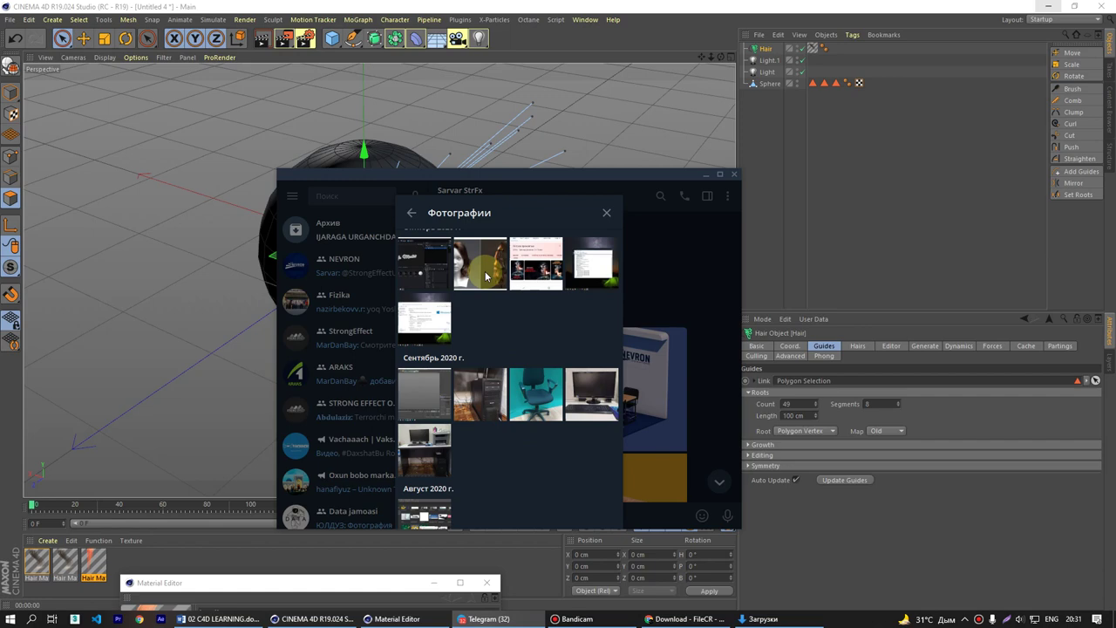
{"action": "right_click", "coordinate": [486, 275]}
{"action": "left_click", "coordinate": [523, 288]}
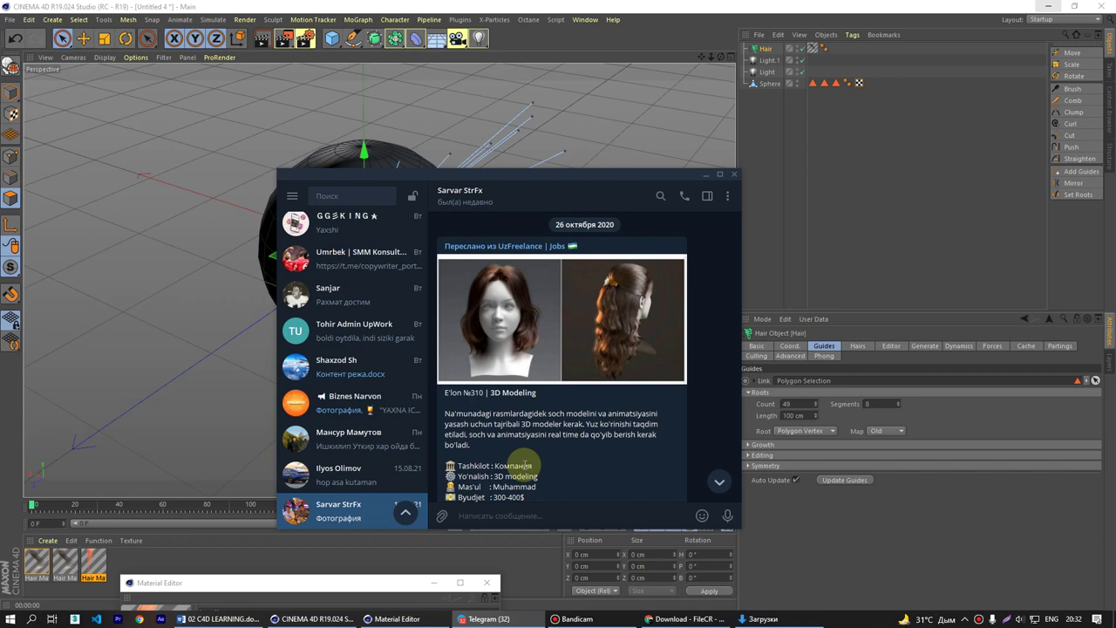
- Highlight the contact name and the 300–400$ budget in the job post
{"action": "scroll", "coordinate": [573, 469], "scroll_direction": "down", "scroll_amount": 2}
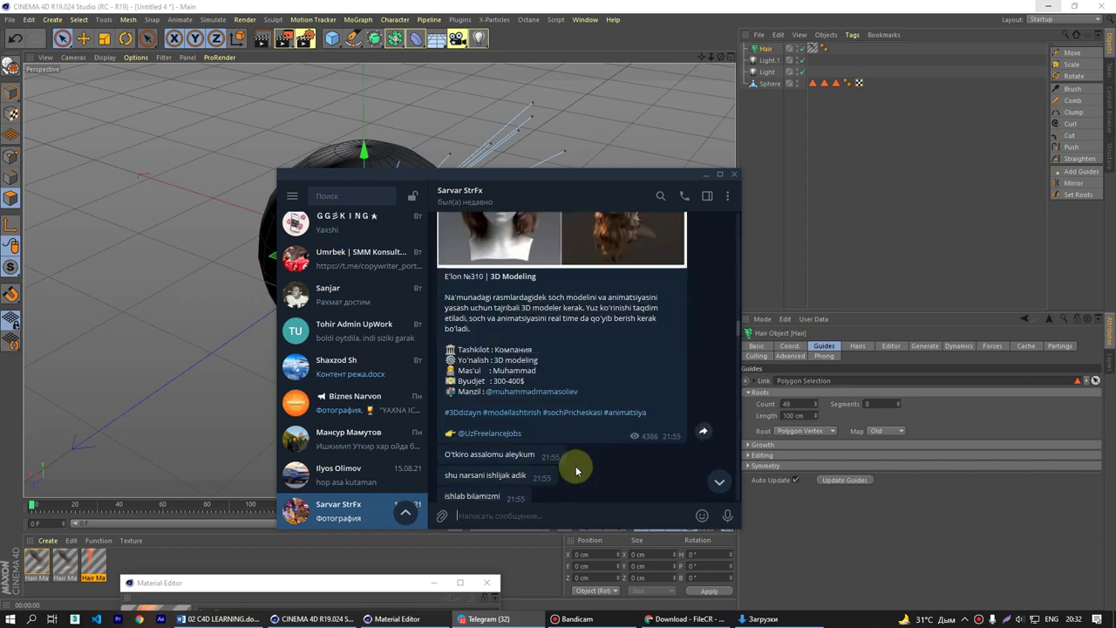
{"action": "double_click", "coordinate": [528, 371]}
{"action": "left_click", "coordinate": [526, 386]}
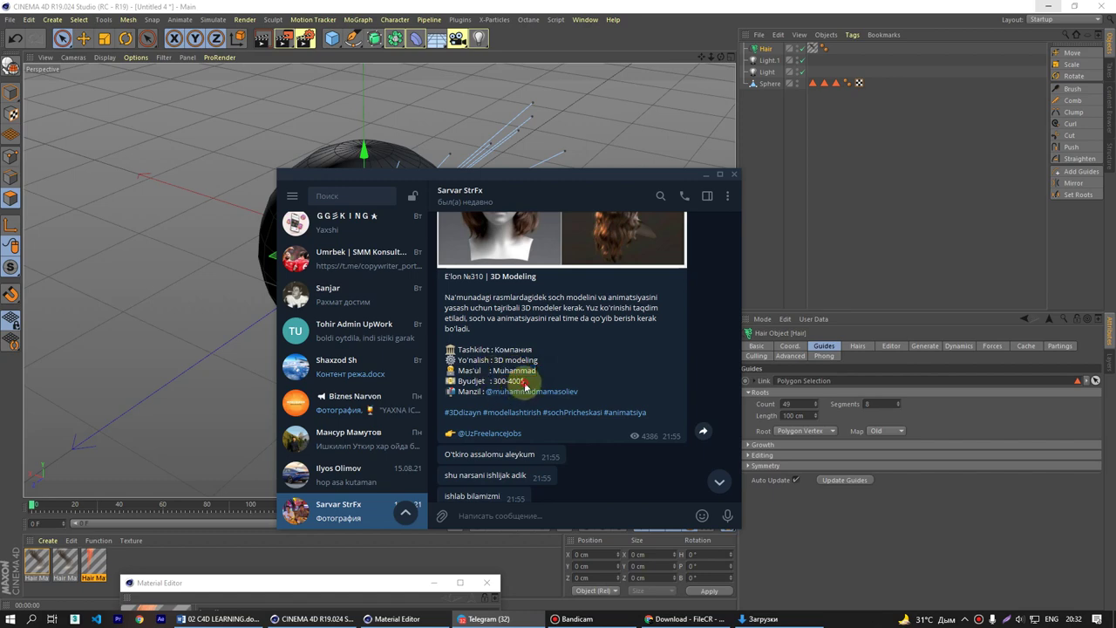
{"action": "left_click_drag", "start_coordinate": [526, 386], "coordinate": [494, 383]}
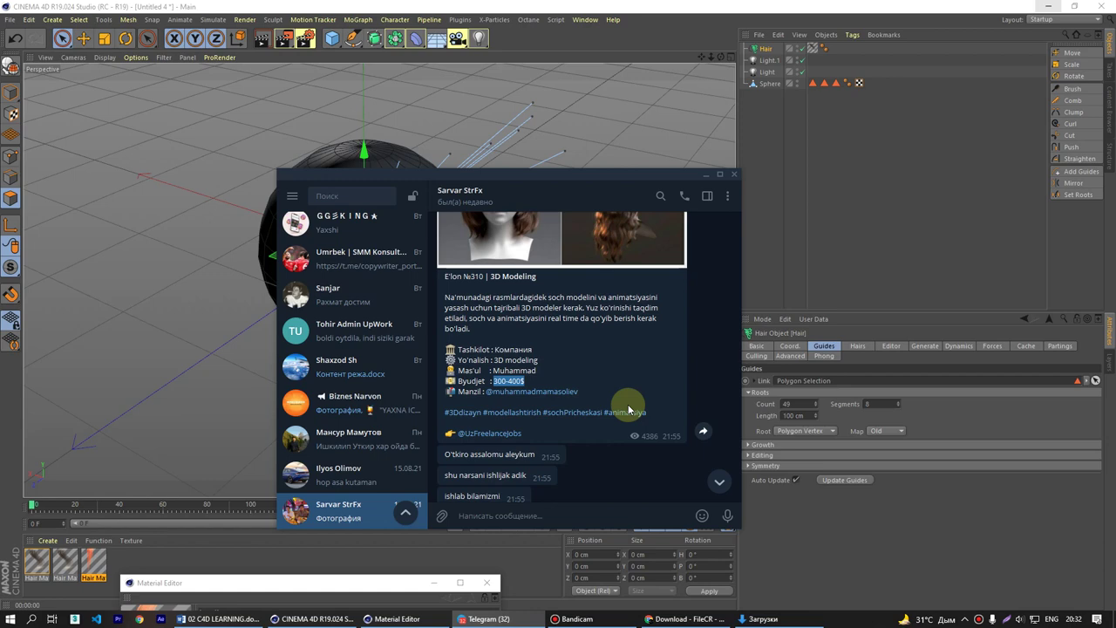
{"action": "scroll", "coordinate": [628, 404], "scroll_direction": "up", "scroll_amount": 2}
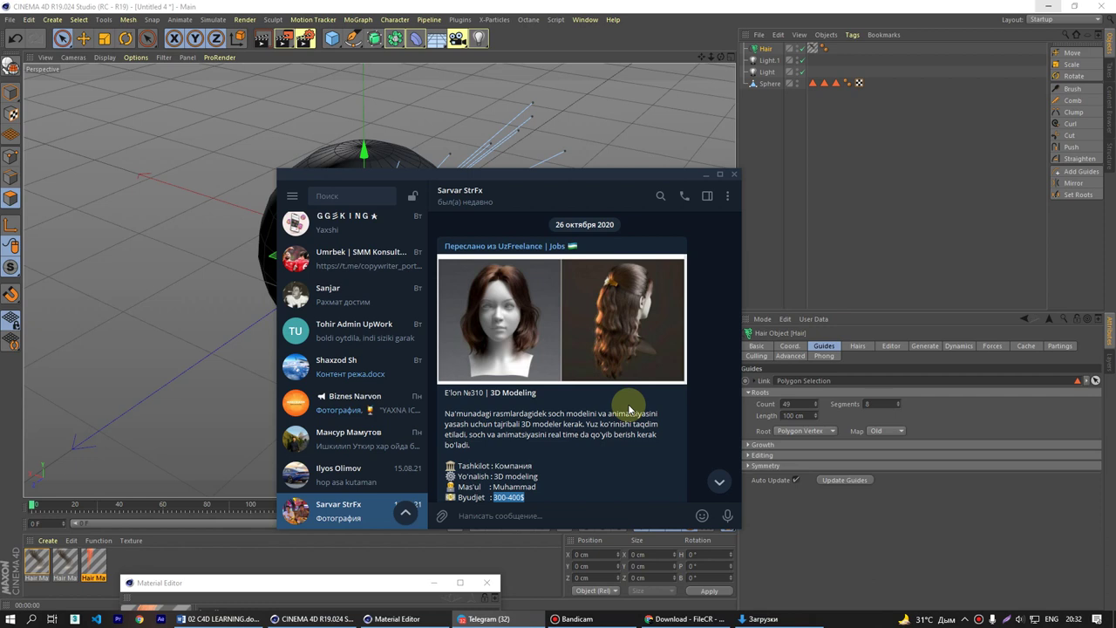
- Save the post's hair image to the Desktop as photo_2021-08-21_20-32-57.jpg and show the desktop
{"action": "right_click", "coordinate": [614, 324]}
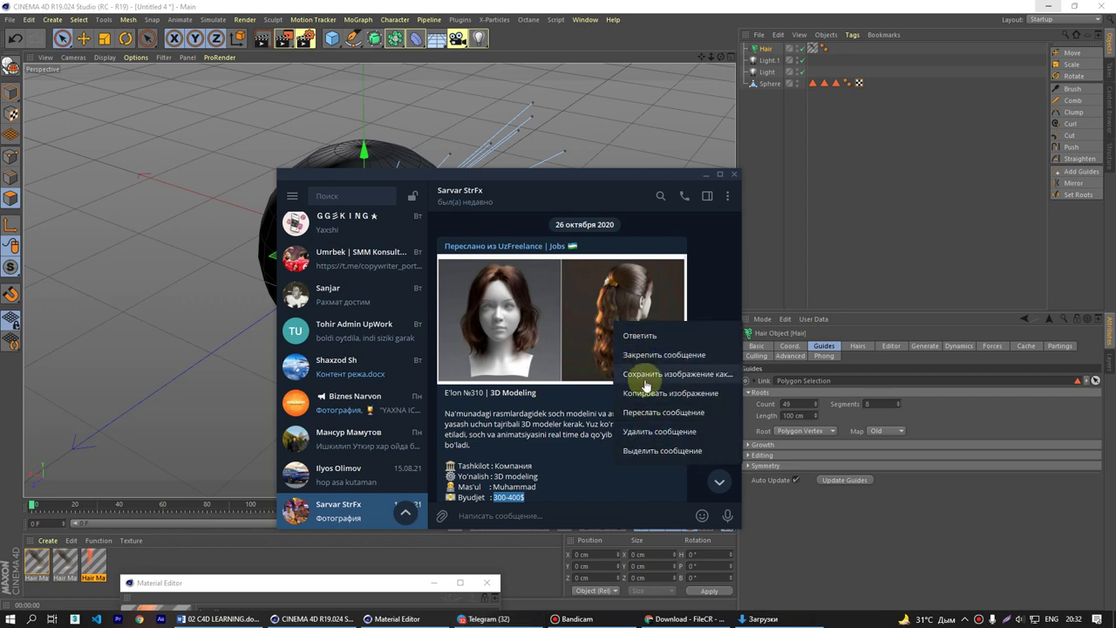
{"action": "left_click", "coordinate": [647, 377]}
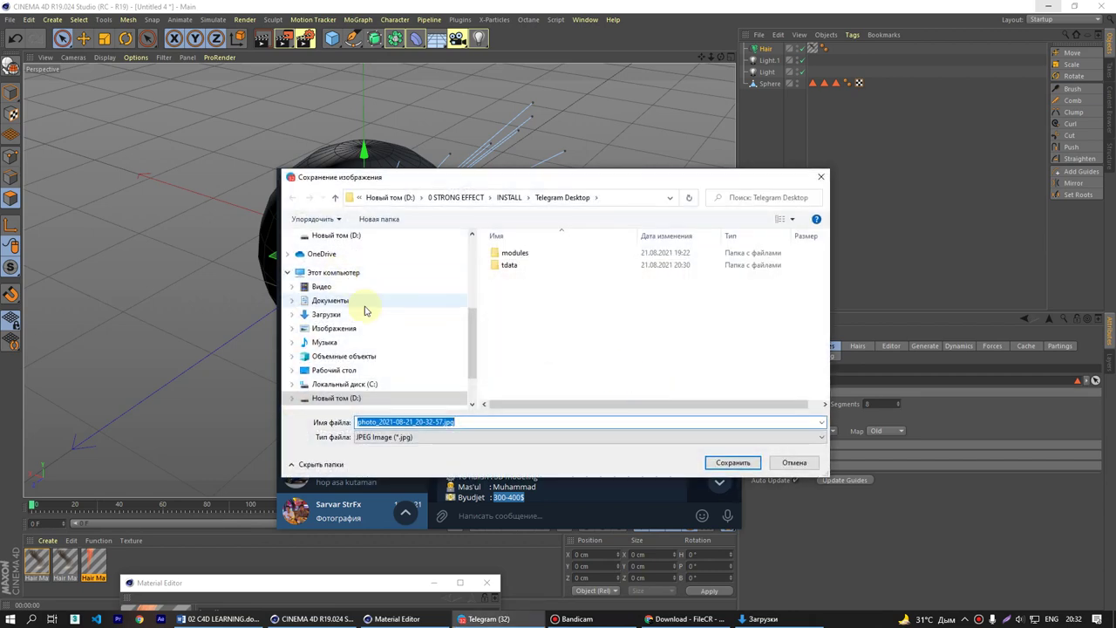
{"action": "left_click", "coordinate": [334, 370]}
{"action": "left_click", "coordinate": [709, 464]}
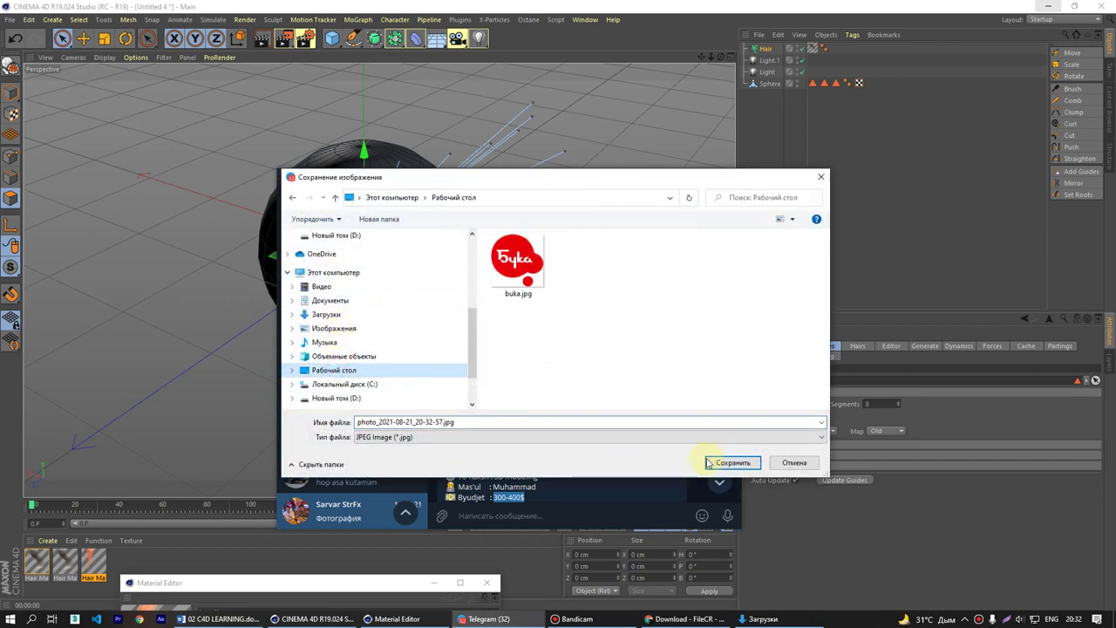
{"action": "key", "text": "super+d"}
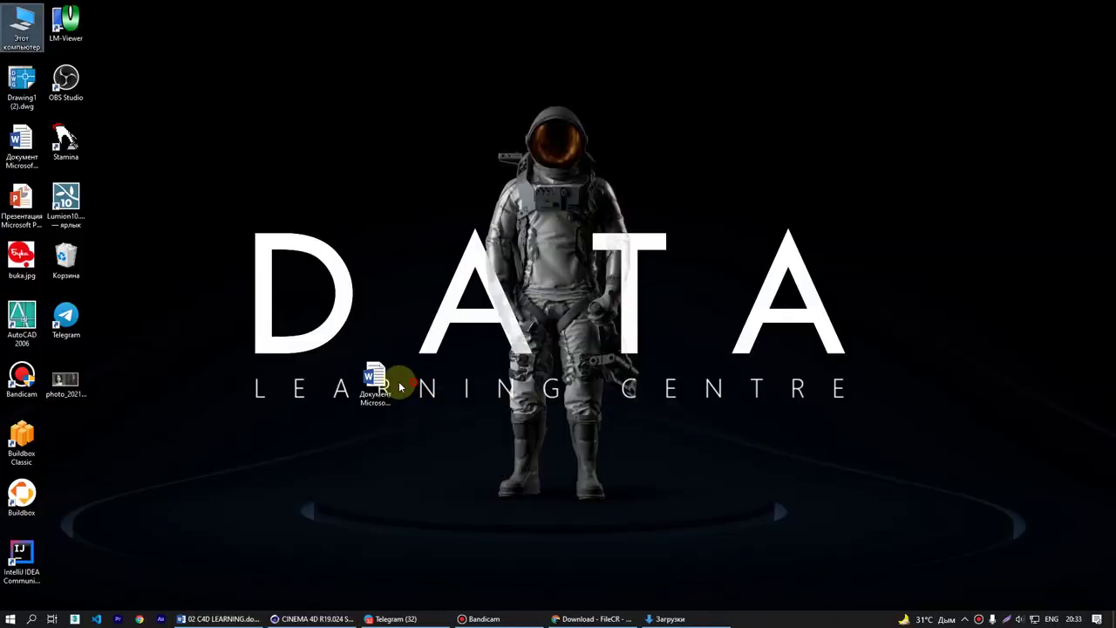
- Open photo_2021-08-21_20-32-57.jpg in Photos, zoom into the hair renders, then return to Chrome's FileCR page
{"action": "double_click", "coordinate": [85, 382]}
{"action": "scroll", "coordinate": [513, 305], "scroll_direction": "up", "scroll_amount": 5}
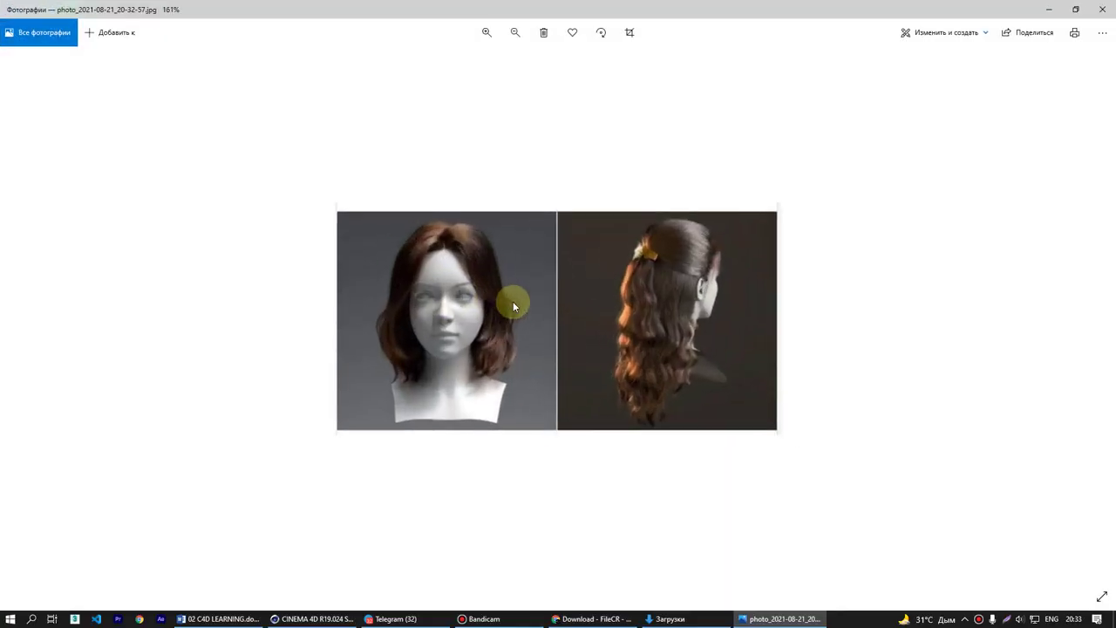
{"action": "scroll", "coordinate": [513, 301], "scroll_direction": "up", "scroll_amount": 1}
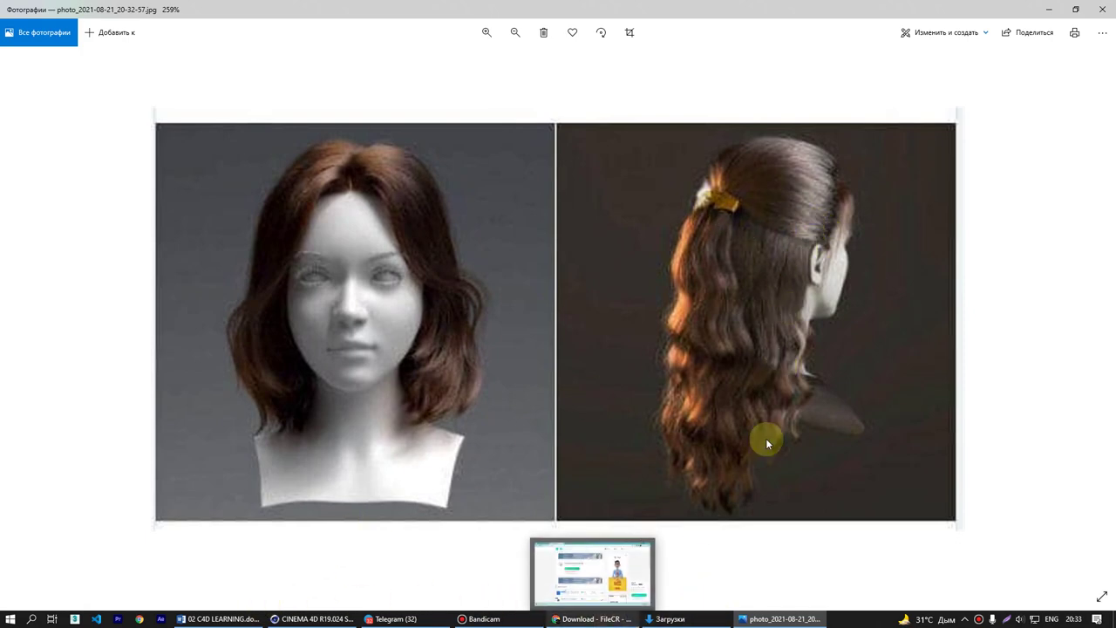
{"action": "left_click", "coordinate": [612, 619]}
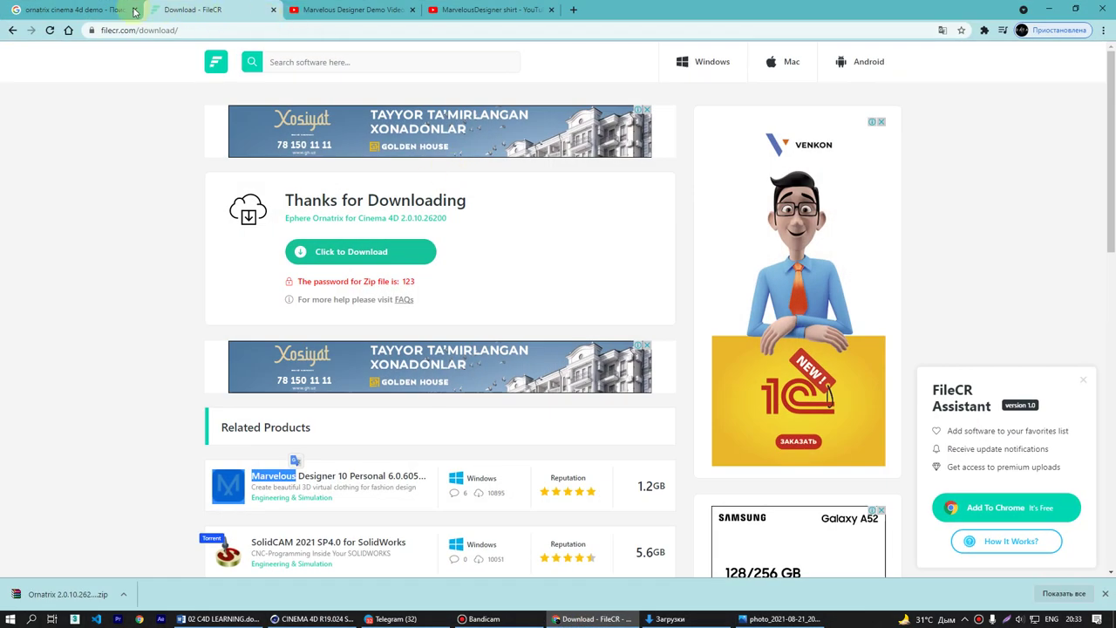
- On the Google tab, replace the ornatrix query with a search for 'hair software'
{"action": "left_click", "coordinate": [118, 9]}
{"action": "left_click", "coordinate": [279, 75]}
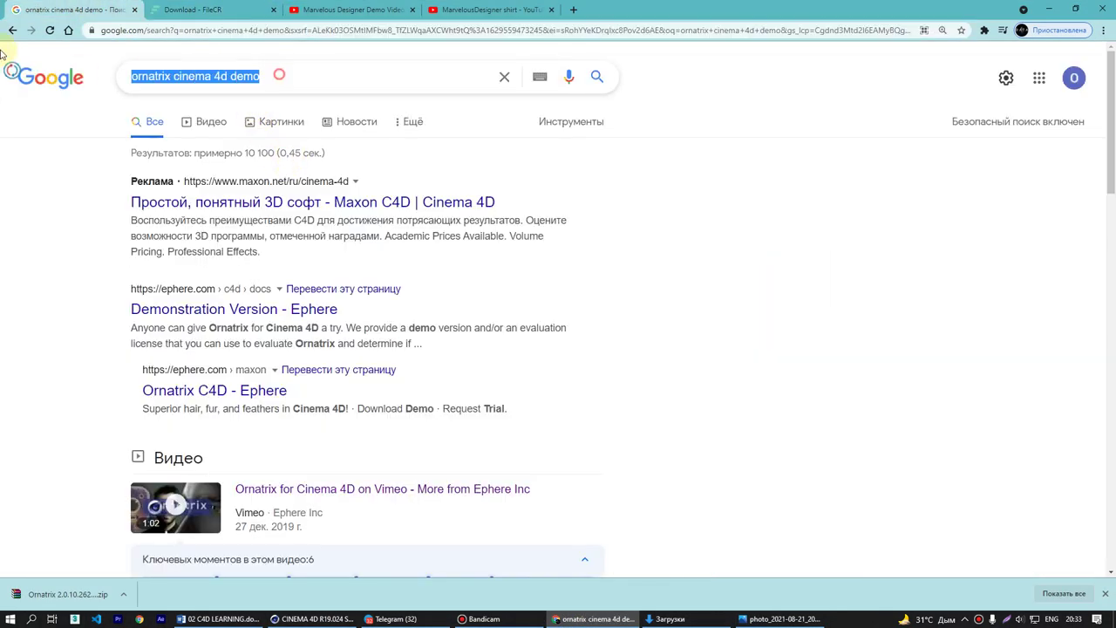
{"action": "type", "text": "ha"}
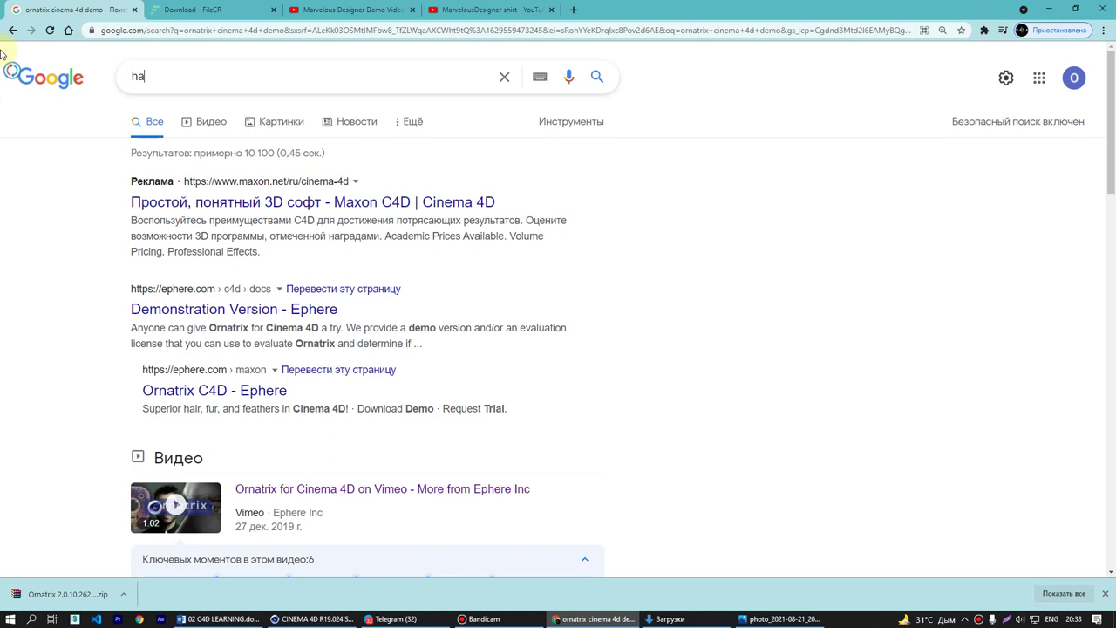
{"action": "type", "text": "ir sof"}
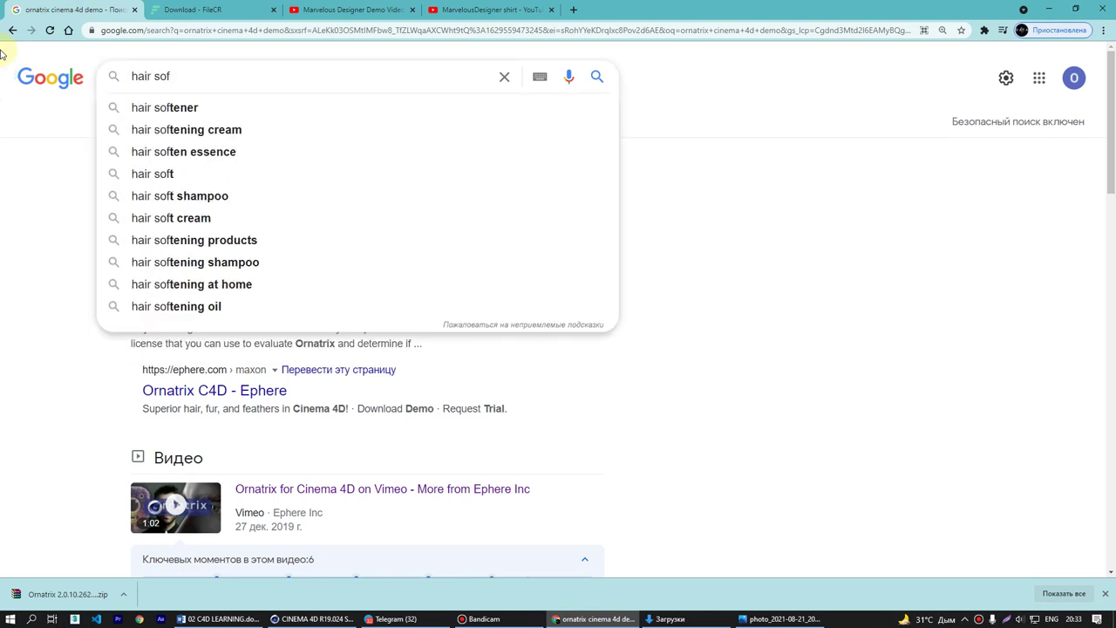
{"action": "type", "text": "wer"}
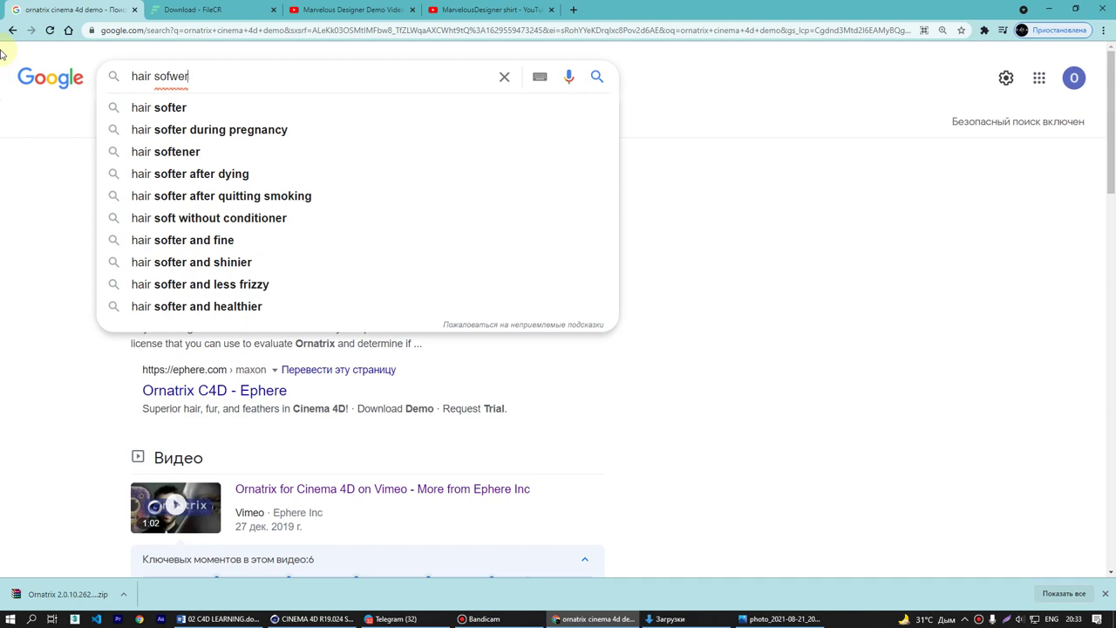
{"action": "key", "text": "BackSpace"}
{"action": "type", "text": "ar"}
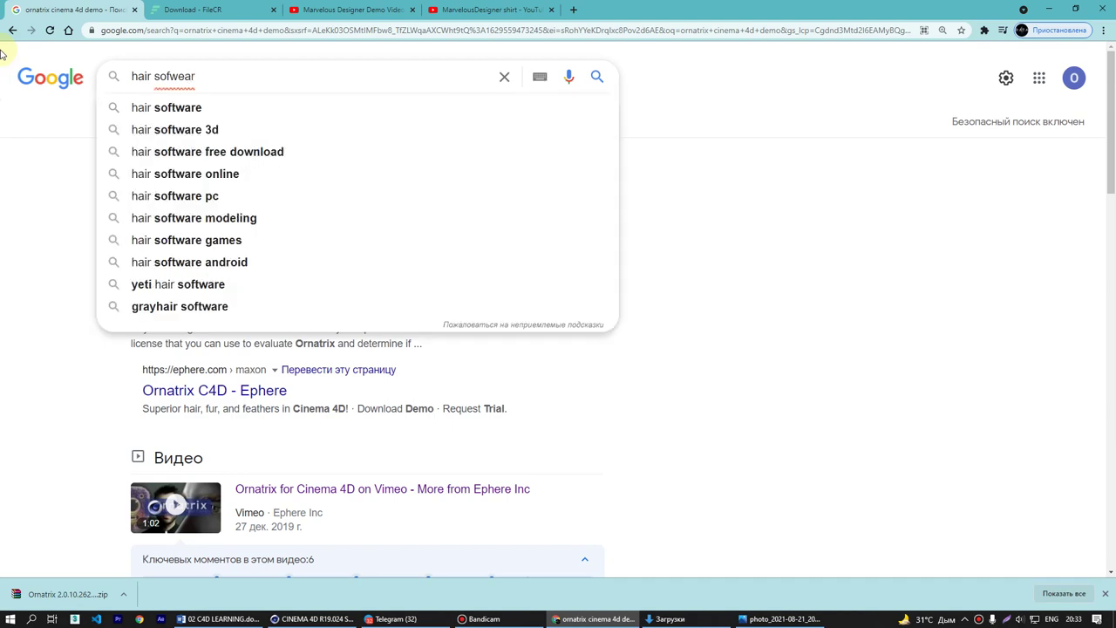
{"action": "key", "text": "Down"}
{"action": "key", "text": "Return"}
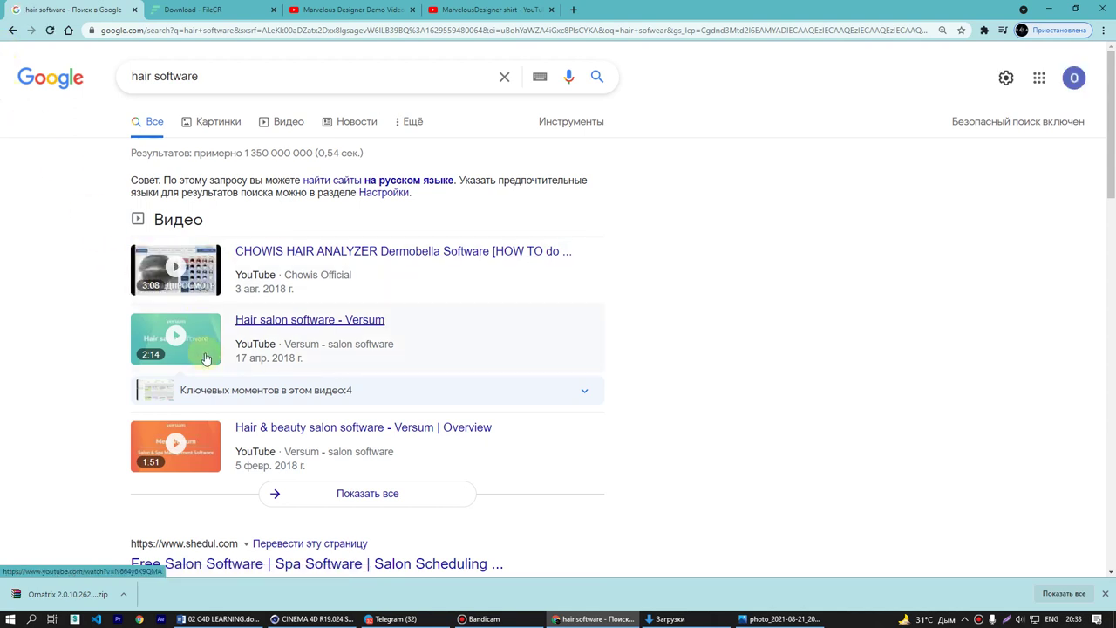
- View the Images, then Videos results for 'hair software', then bring up Cinema 4D
{"action": "left_click", "coordinate": [218, 121]}
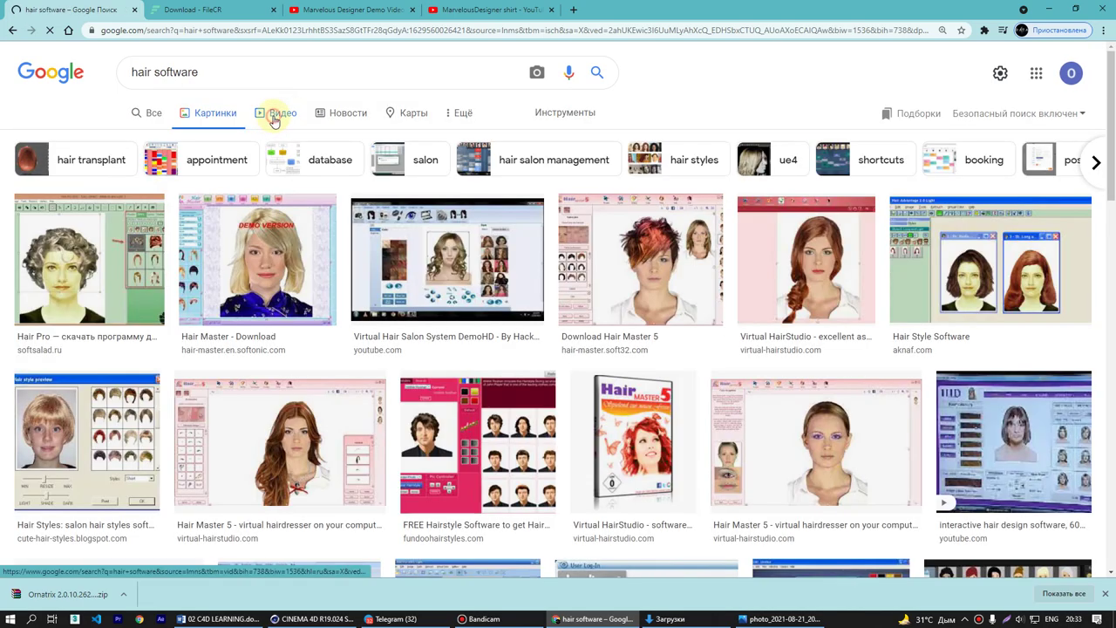
{"action": "left_click", "coordinate": [274, 120]}
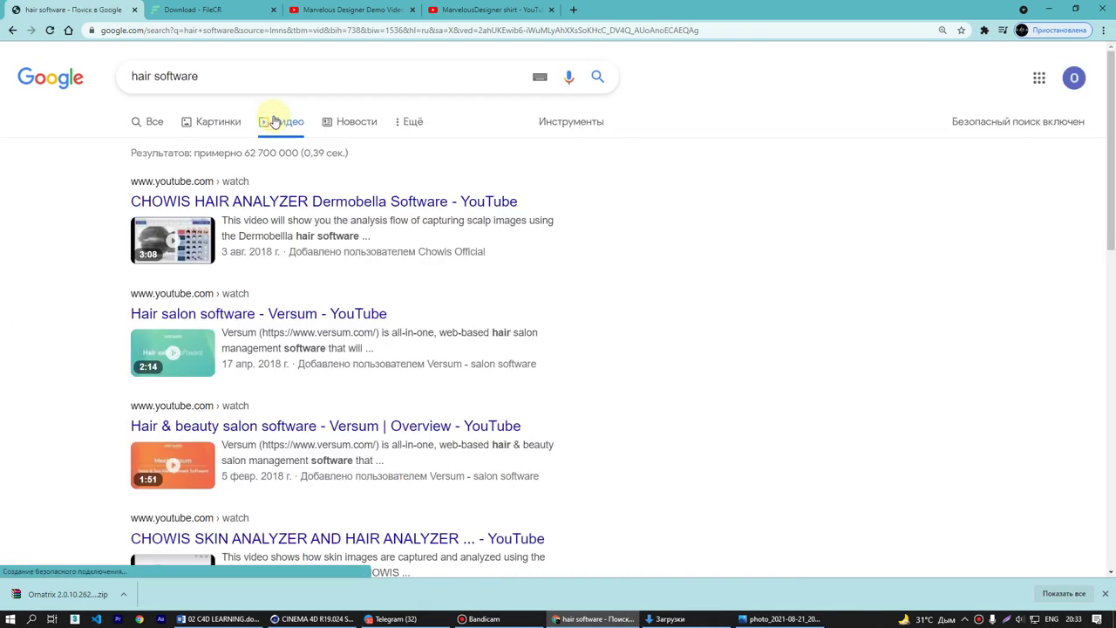
{"action": "left_click", "coordinate": [312, 619]}
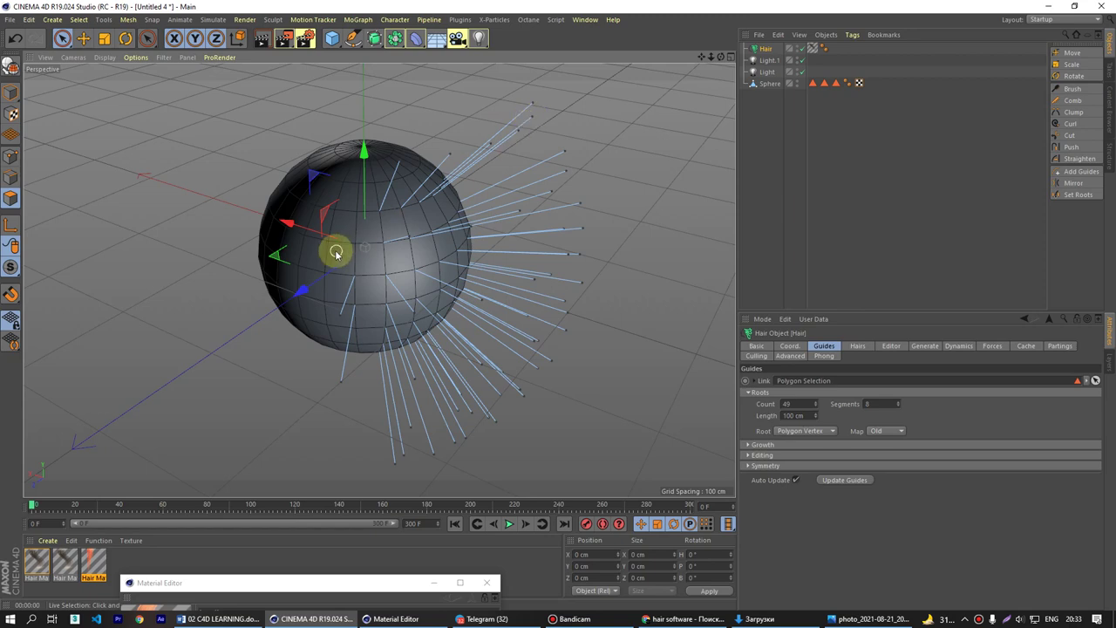
- Pan the Cinema 4D viewport across the hair-covered sphere, then minimise Cinema 4D
{"action": "key", "text": "e"}
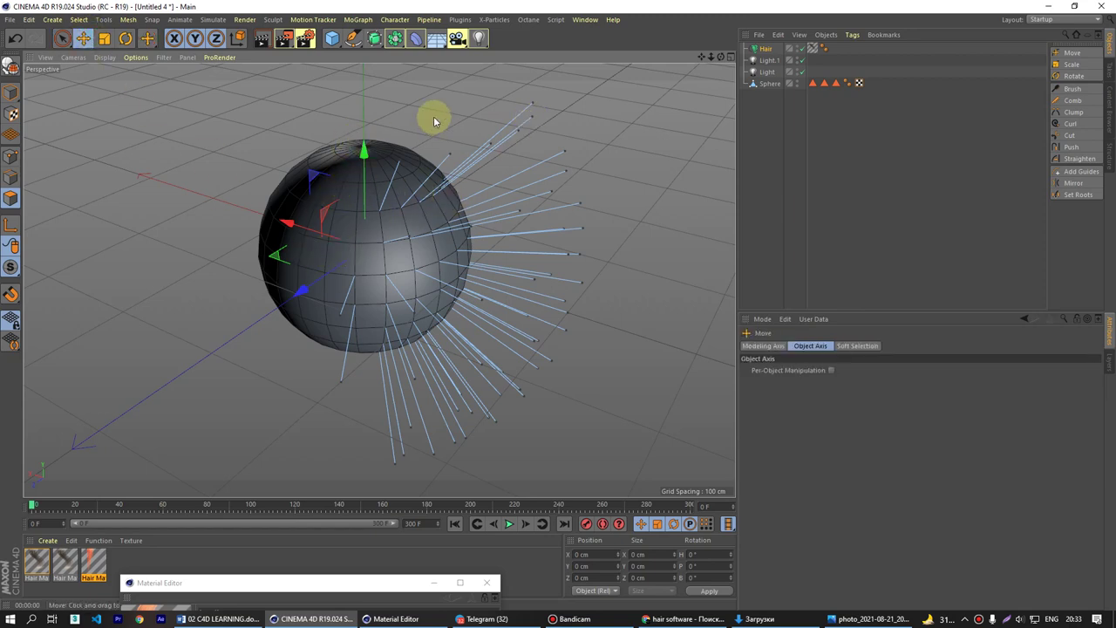
{"action": "middle_click_drag", "start_coordinate": [384, 294], "coordinate": [242, 325], "text": "alt"}
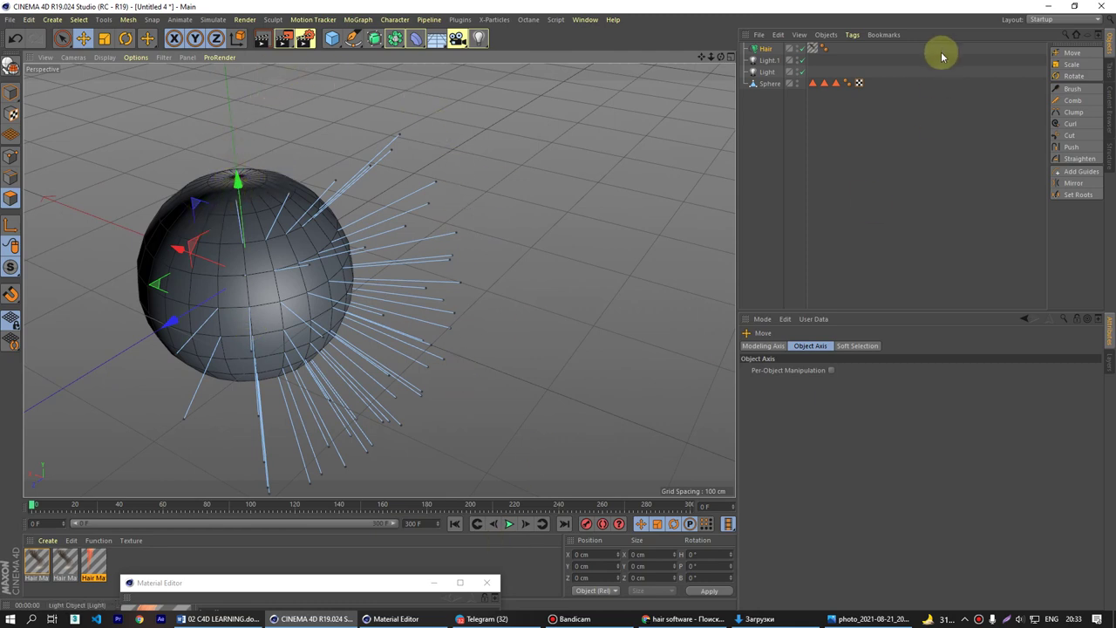
{"action": "left_click", "coordinate": [1058, 7]}
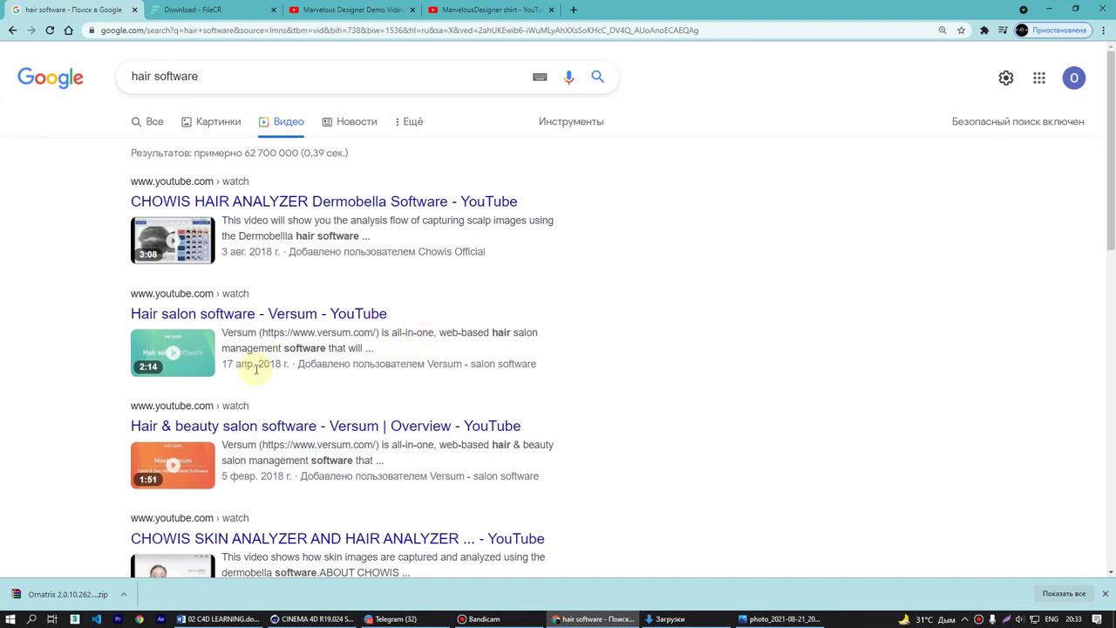
- Refine the search to '3d hair software' and open the Human Alloy digital hair result in a background tab
{"action": "scroll", "coordinate": [259, 419], "scroll_direction": "down", "scroll_amount": 5}
{"action": "scroll", "coordinate": [259, 423], "scroll_direction": "down", "scroll_amount": 5}
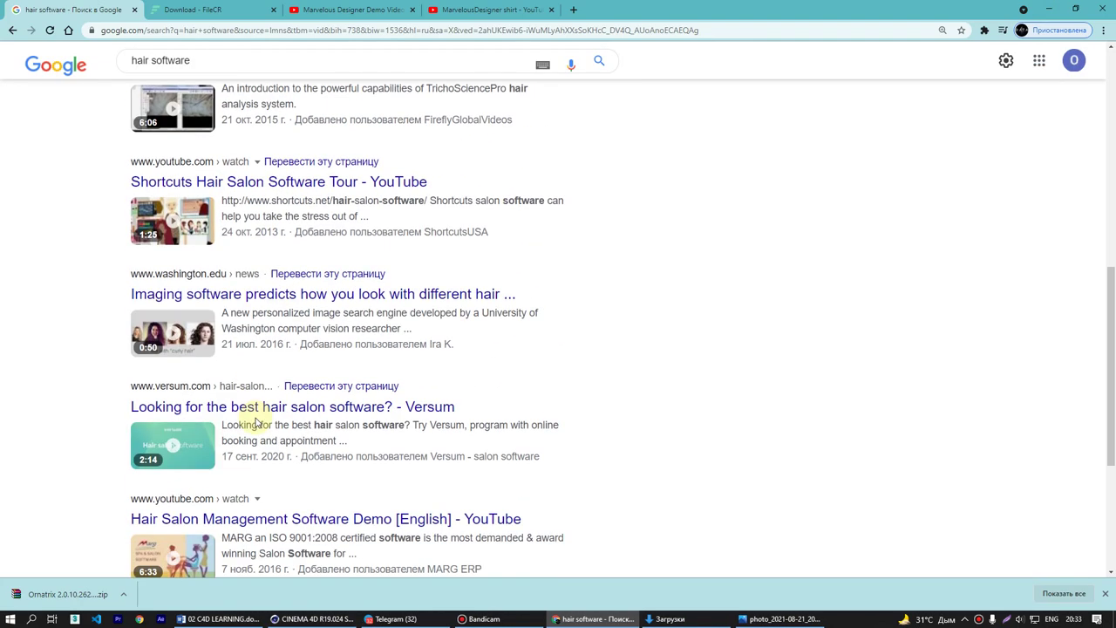
{"action": "scroll", "coordinate": [257, 423], "scroll_direction": "up", "scroll_amount": 15}
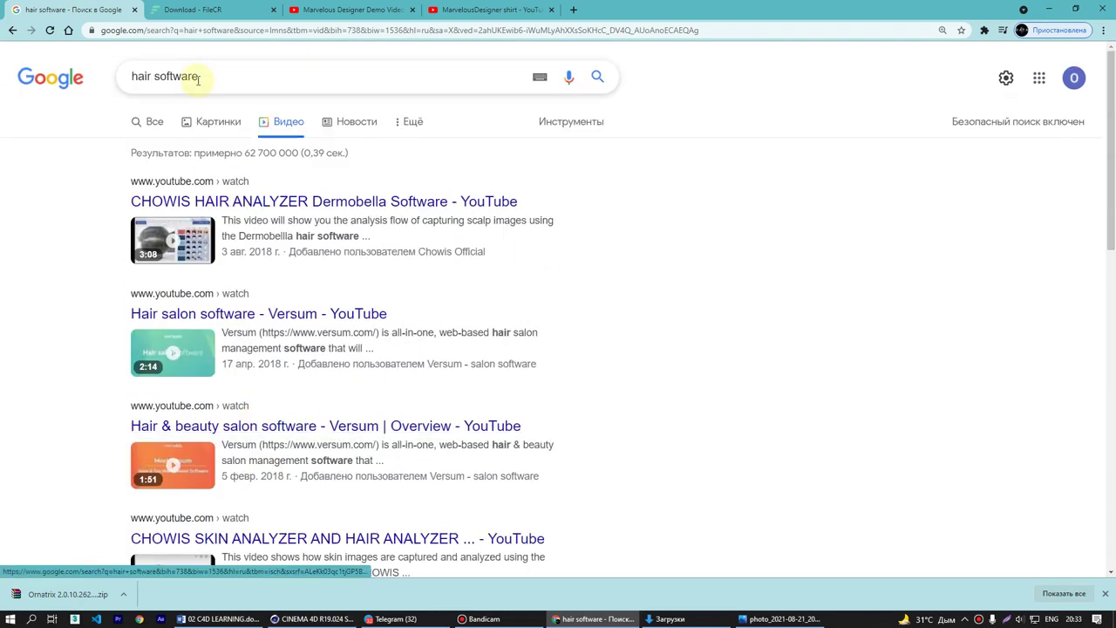
{"action": "left_click", "coordinate": [132, 76]}
{"action": "type", "text": "3d"}
{"action": "key", "text": "Return"}
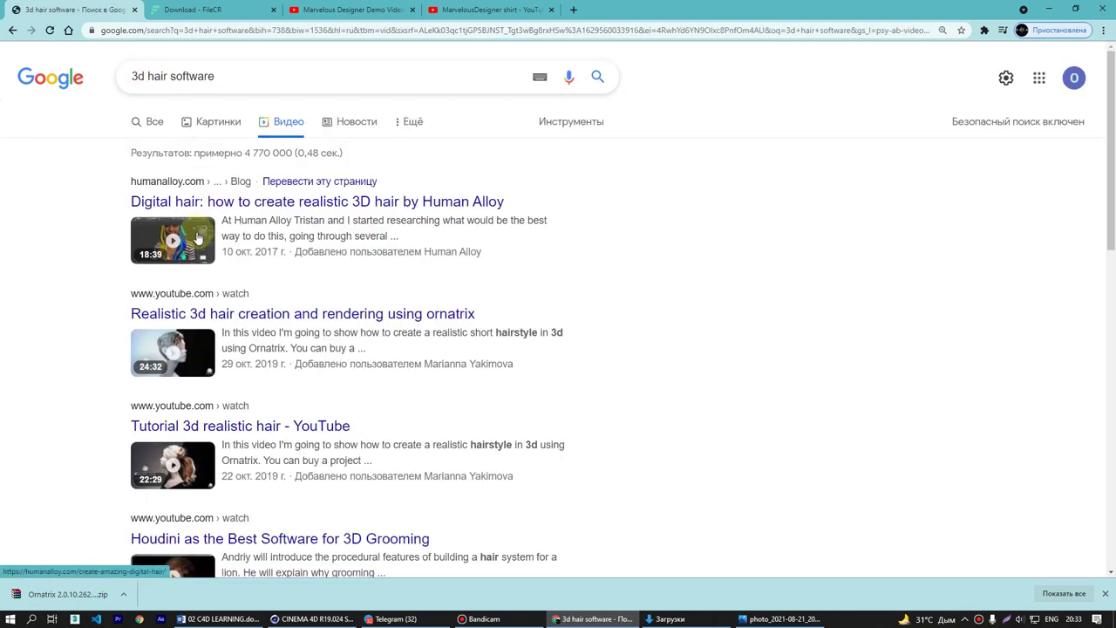
{"action": "middle_click", "coordinate": [206, 200]}
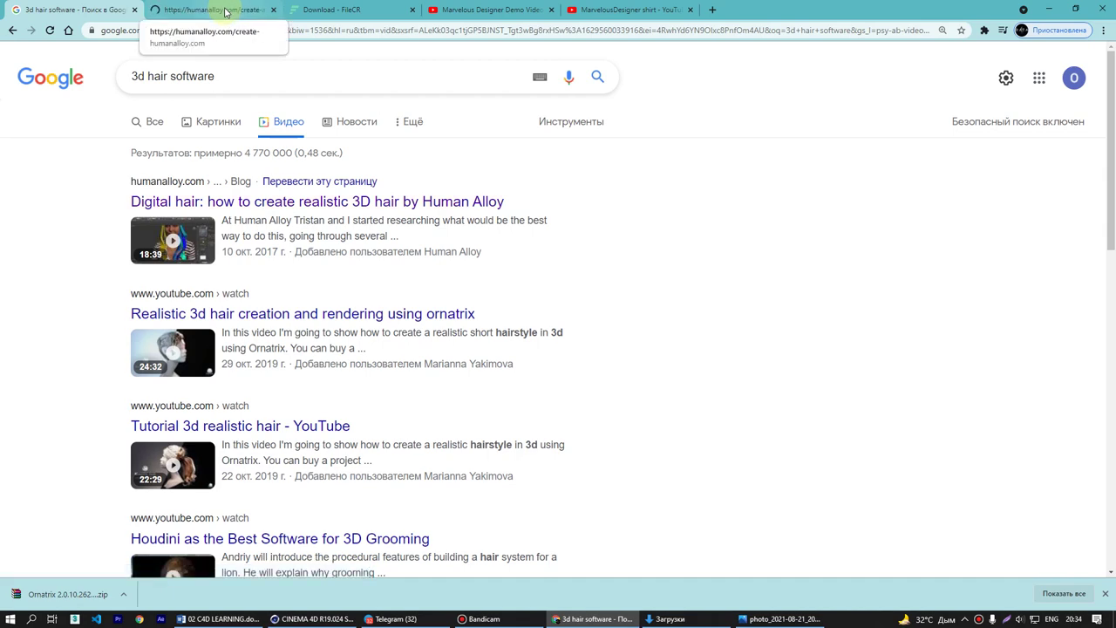
- Skim the Human Alloy digital hair article down to its low-poly hair section, then close its tab
{"action": "left_click", "coordinate": [225, 11]}
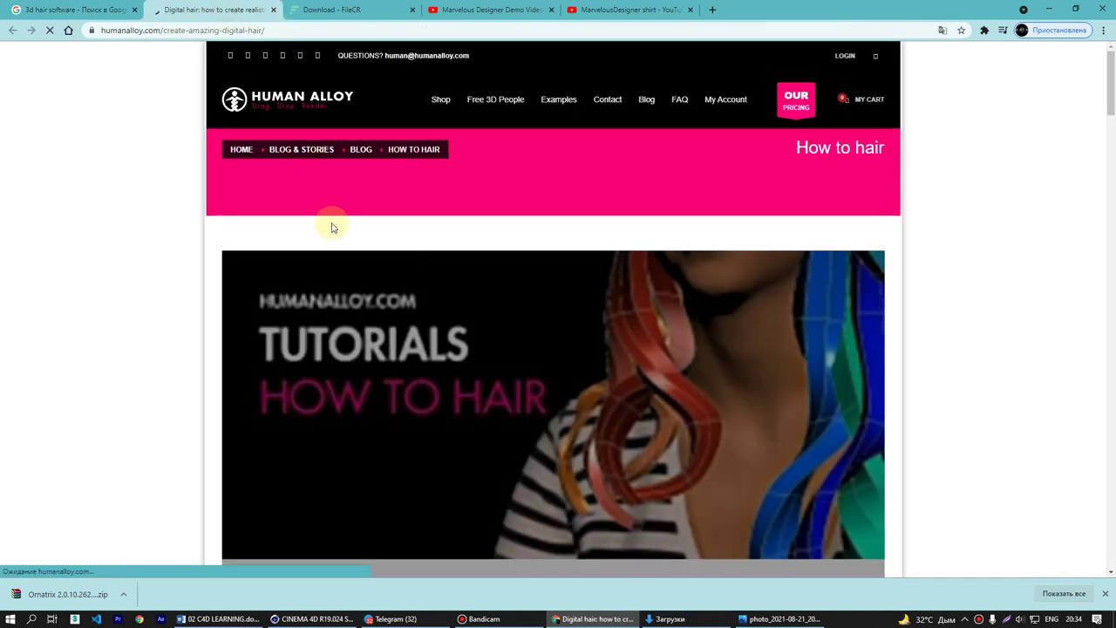
{"action": "scroll", "coordinate": [691, 418], "scroll_direction": "down", "scroll_amount": 5}
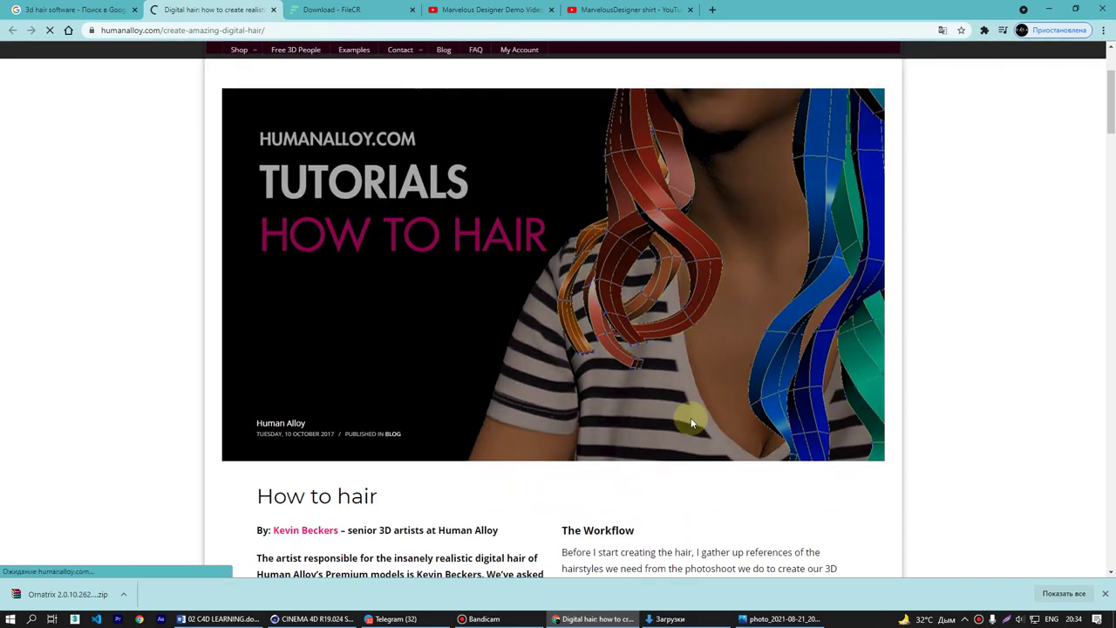
{"action": "scroll", "coordinate": [689, 424], "scroll_direction": "down", "scroll_amount": 3}
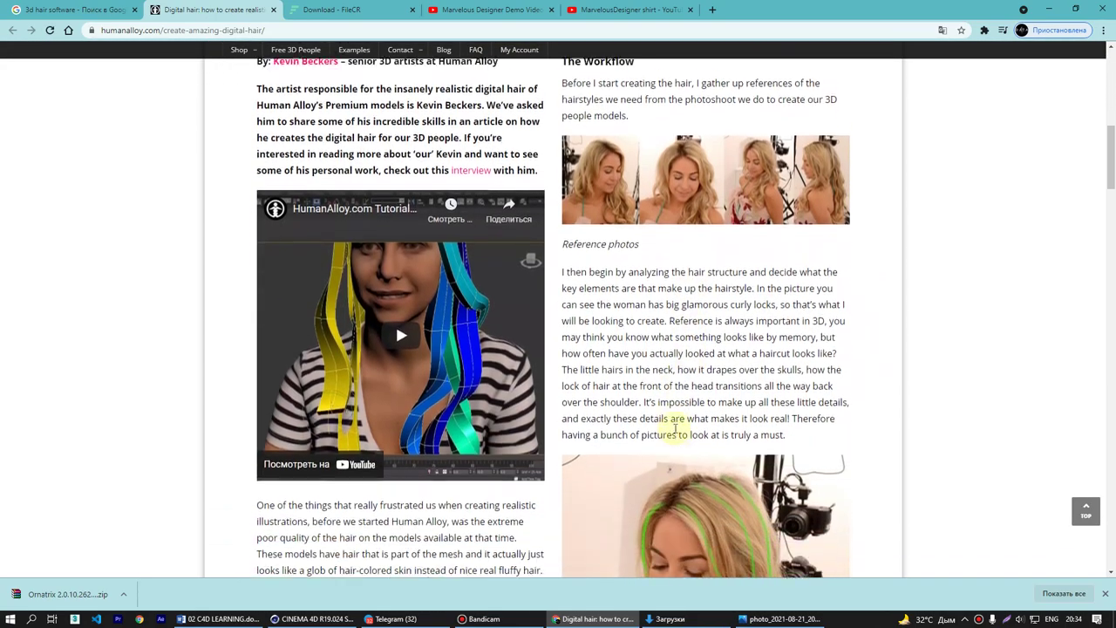
{"action": "scroll", "coordinate": [674, 431], "scroll_direction": "down", "scroll_amount": 4}
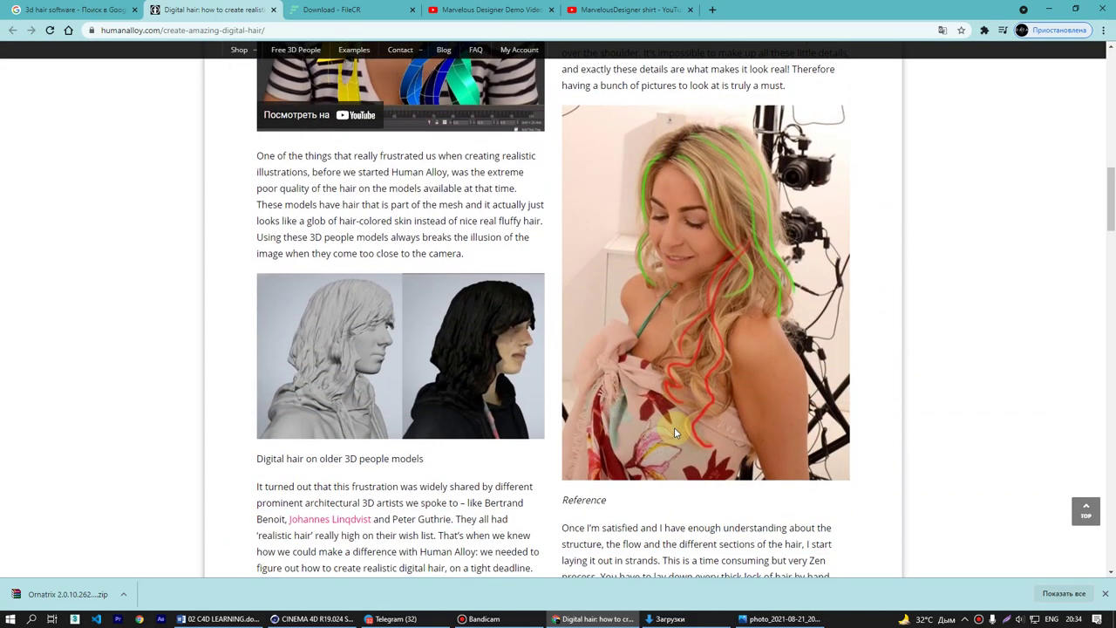
{"action": "scroll", "coordinate": [674, 430], "scroll_direction": "down", "scroll_amount": 6}
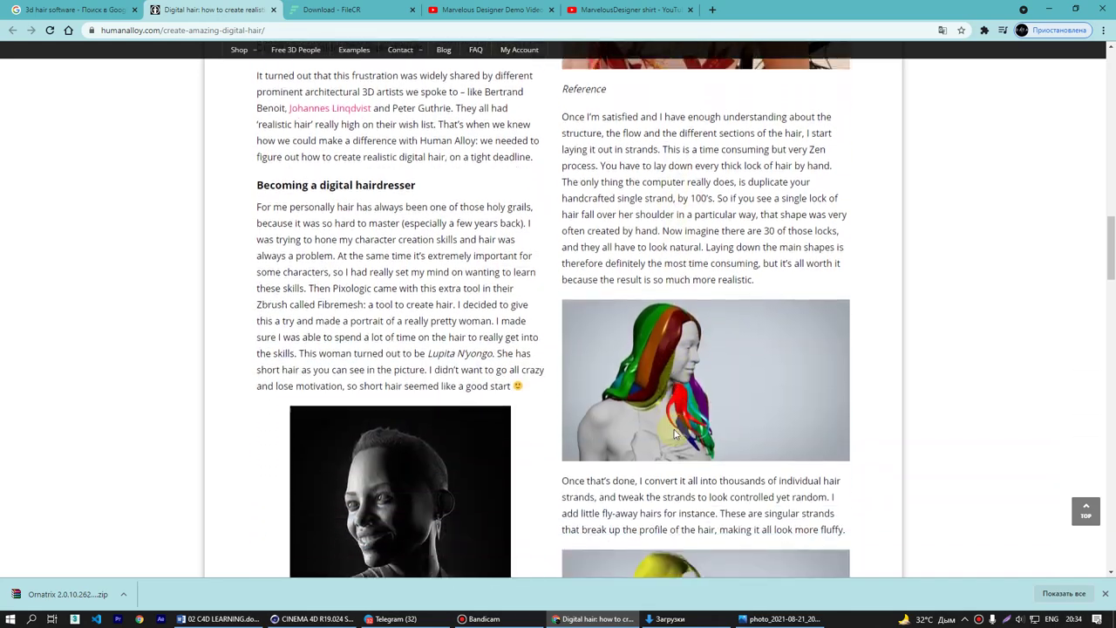
{"action": "scroll", "coordinate": [670, 516], "scroll_direction": "down", "scroll_amount": 5}
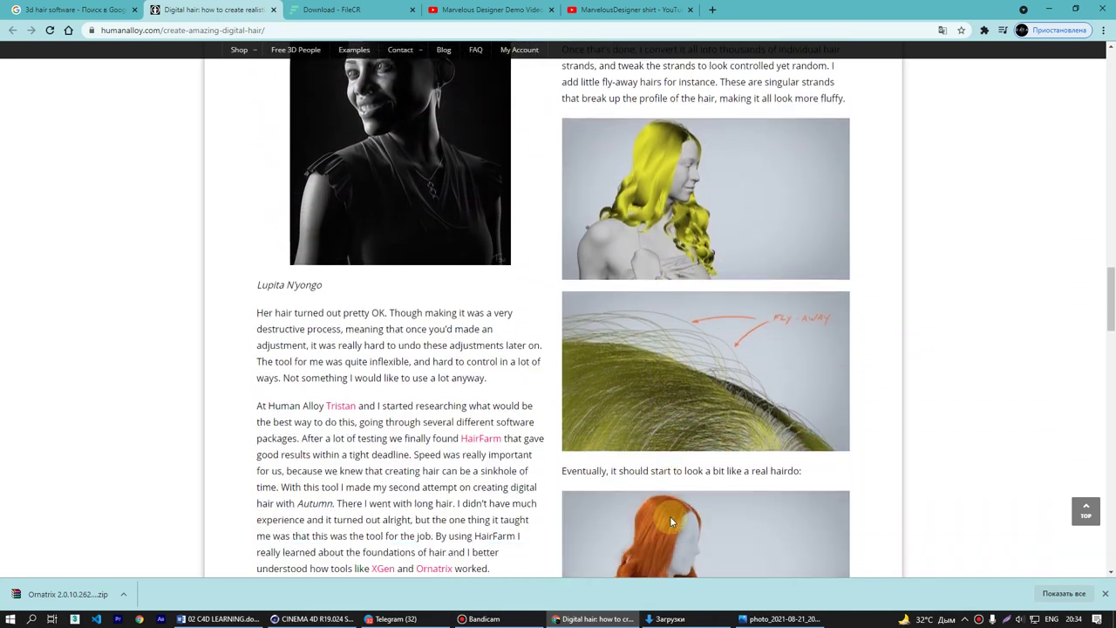
{"action": "scroll", "coordinate": [666, 513], "scroll_direction": "down", "scroll_amount": 8}
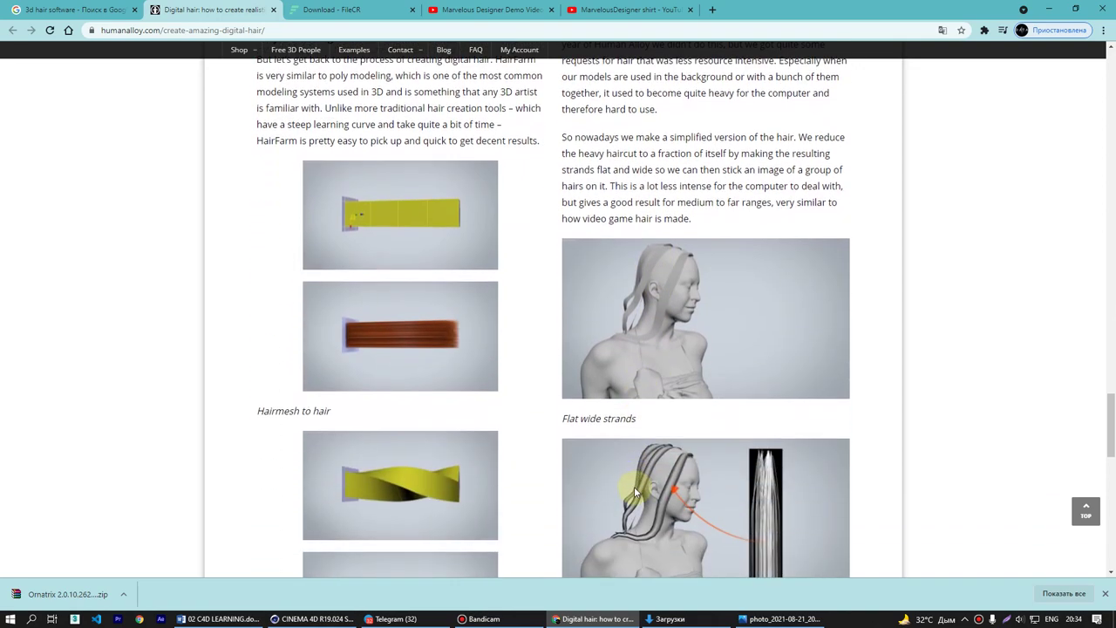
{"action": "scroll", "coordinate": [634, 487], "scroll_direction": "down", "scroll_amount": 6}
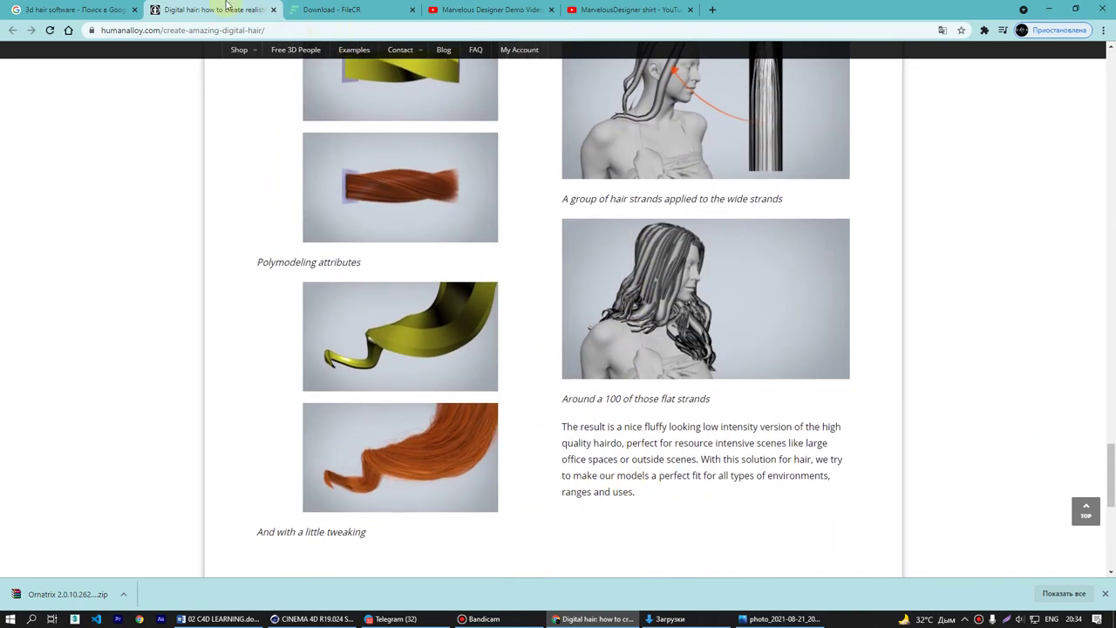
{"action": "middle_click", "coordinate": [225, 13]}
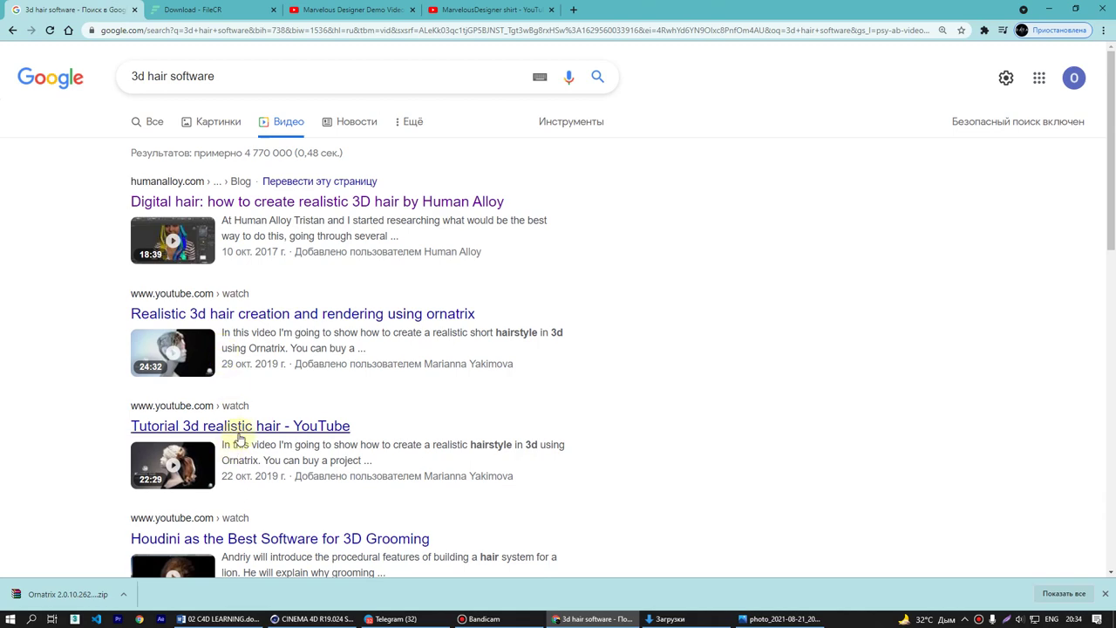
- Open the 'Tutorial 3d realistic hair' video in a new tab and skip ahead to the hairstyle breakdown diagram
{"action": "middle_click", "coordinate": [239, 432]}
{"action": "scroll", "coordinate": [356, 424], "scroll_direction": "down", "scroll_amount": 4}
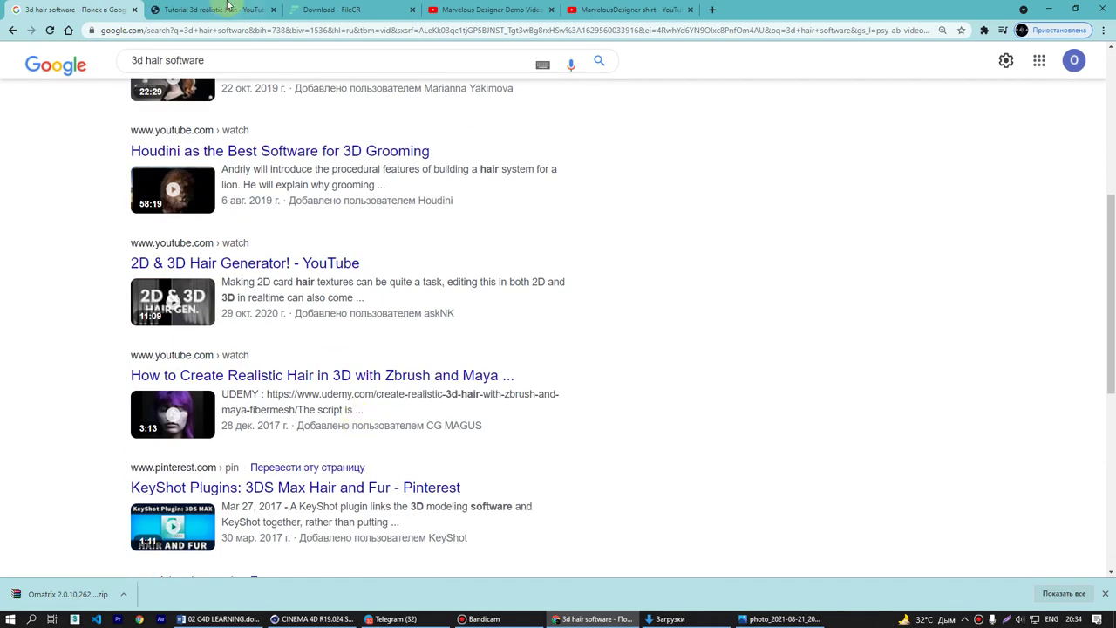
{"action": "left_click", "coordinate": [222, 7]}
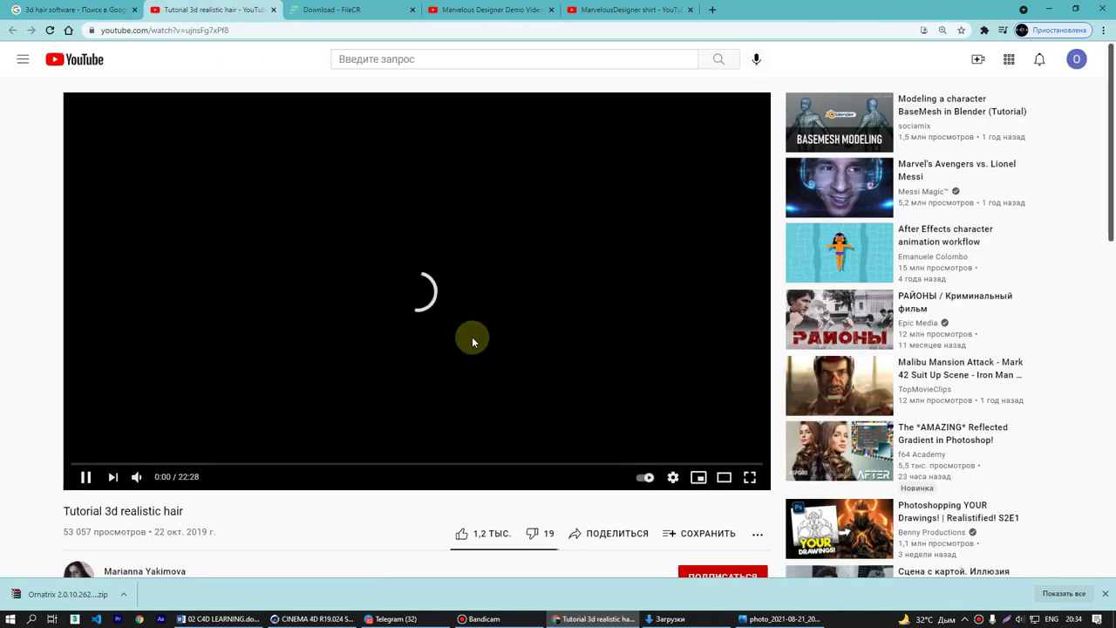
{"action": "key", "text": "Right"}
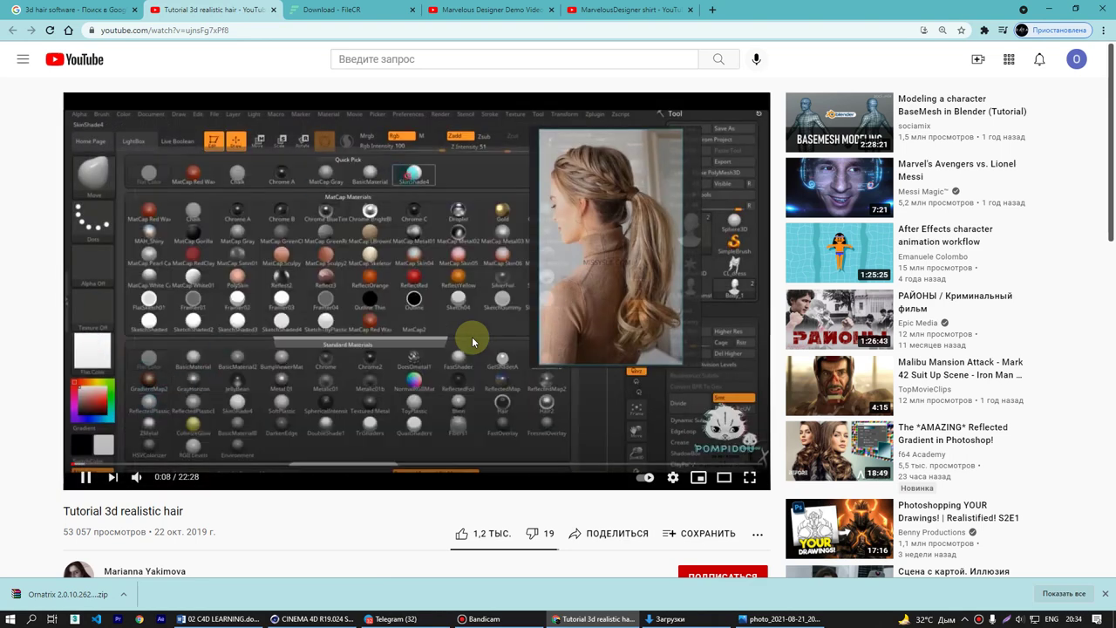
{"action": "key", "text": "Right"}
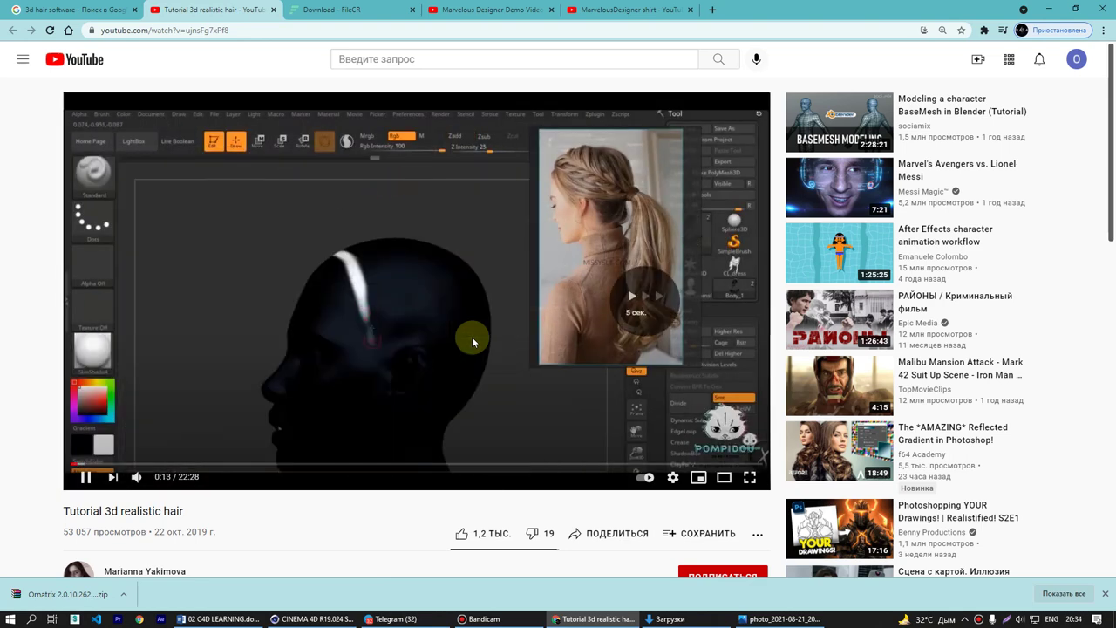
{"action": "key", "text": "Right"}
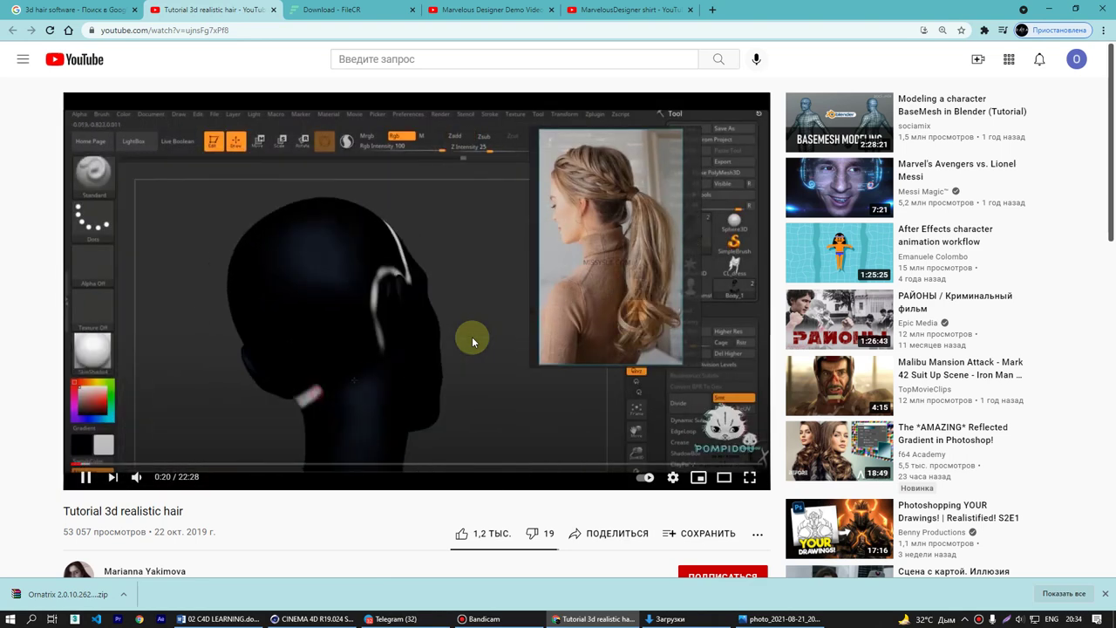
{"action": "key", "text": "Right"}
{"action": "key", "text": "Right"}
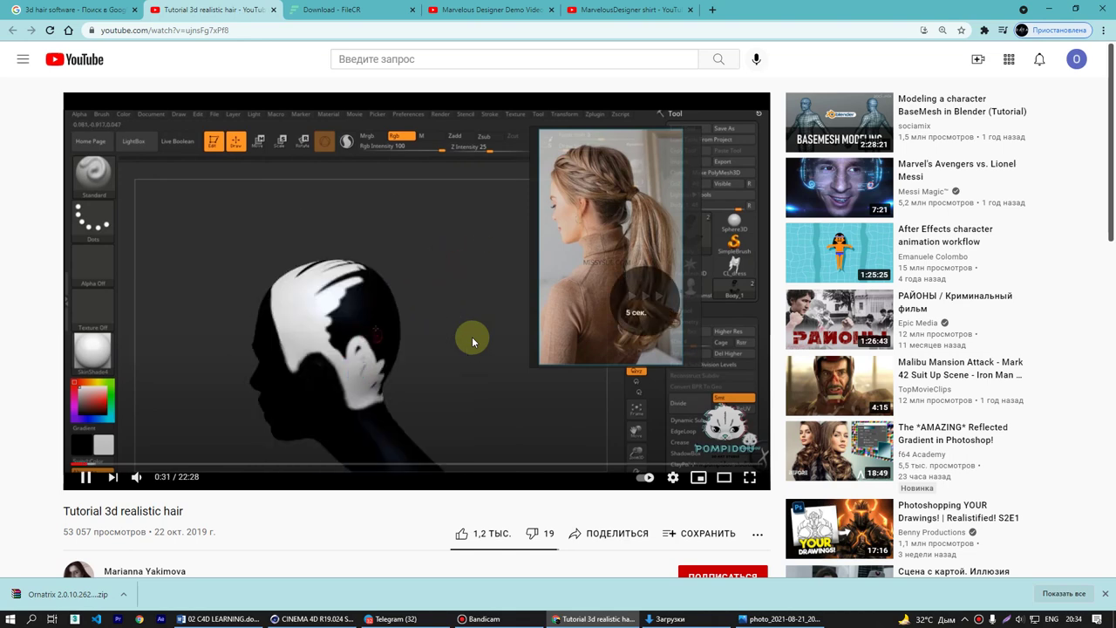
{"action": "key", "text": "Right"}
{"action": "key", "text": "Right"}
{"action": "key", "text": "Right"}
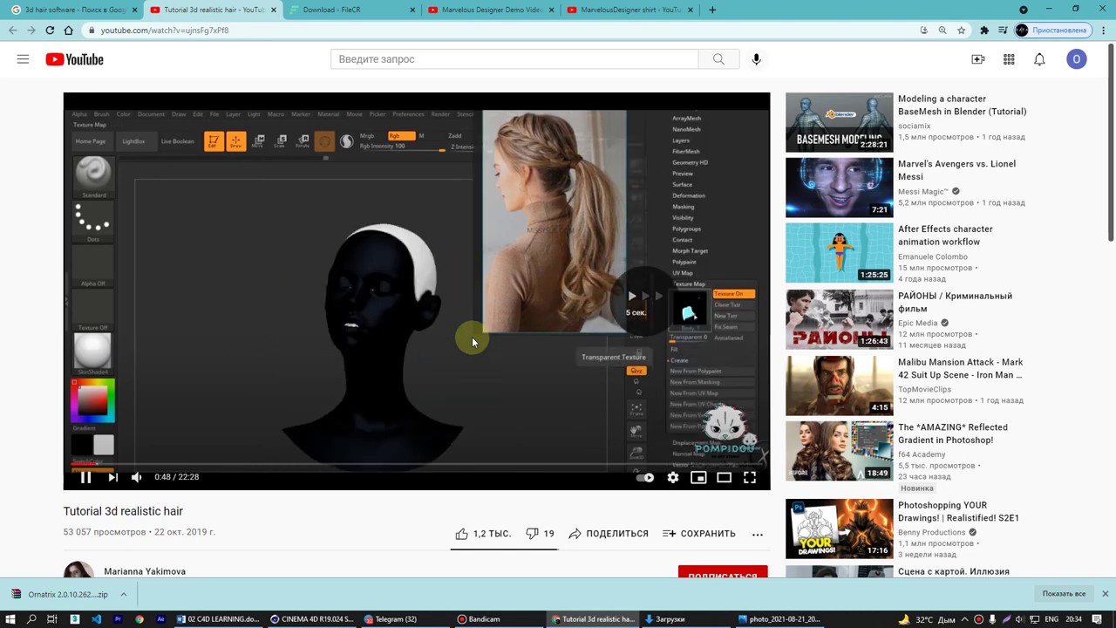
{"action": "key", "text": "Right"}
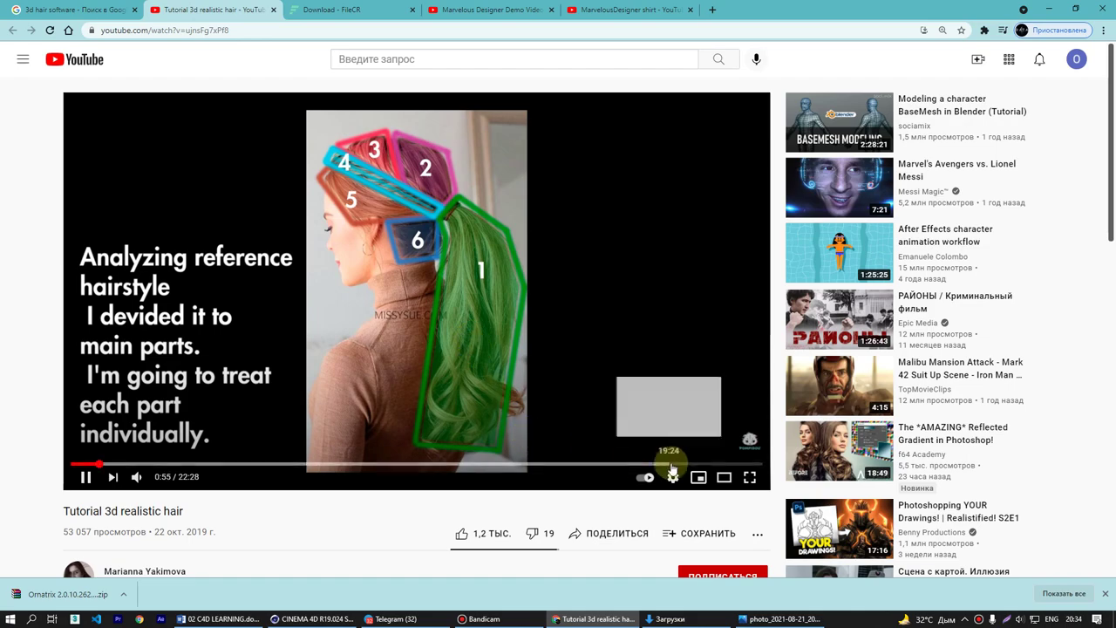
- Watch fullscreen while skipping through the 3ds Max guide editing to about 2:04, then exit fullscreen
{"action": "left_click", "coordinate": [749, 477]}
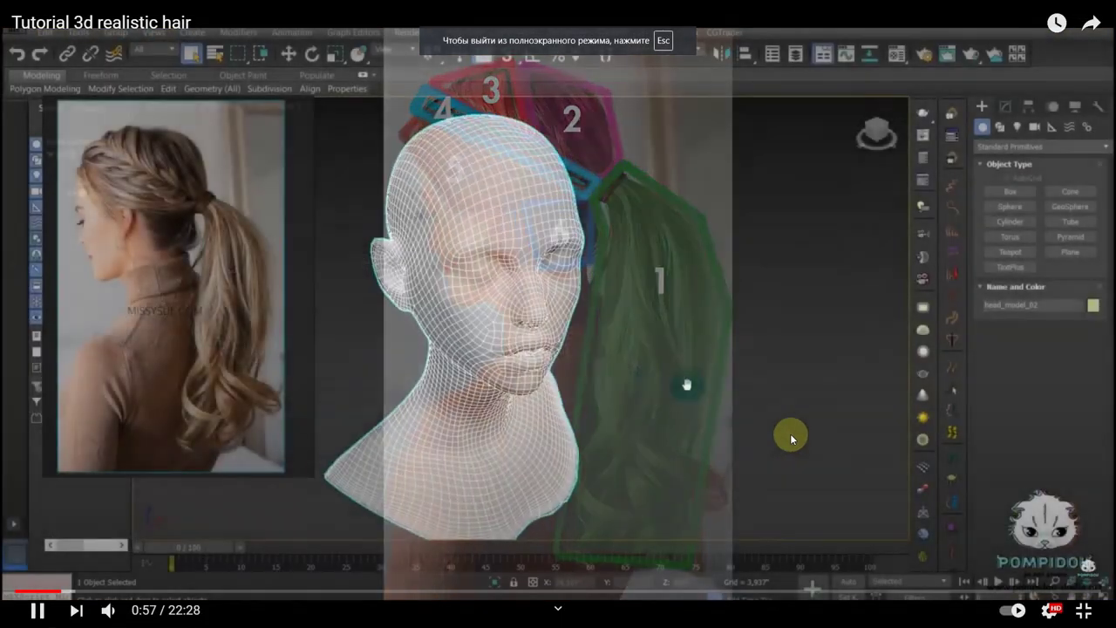
{"action": "key", "text": "Right"}
{"action": "key", "text": "Right"}
{"action": "key", "text": "Right"}
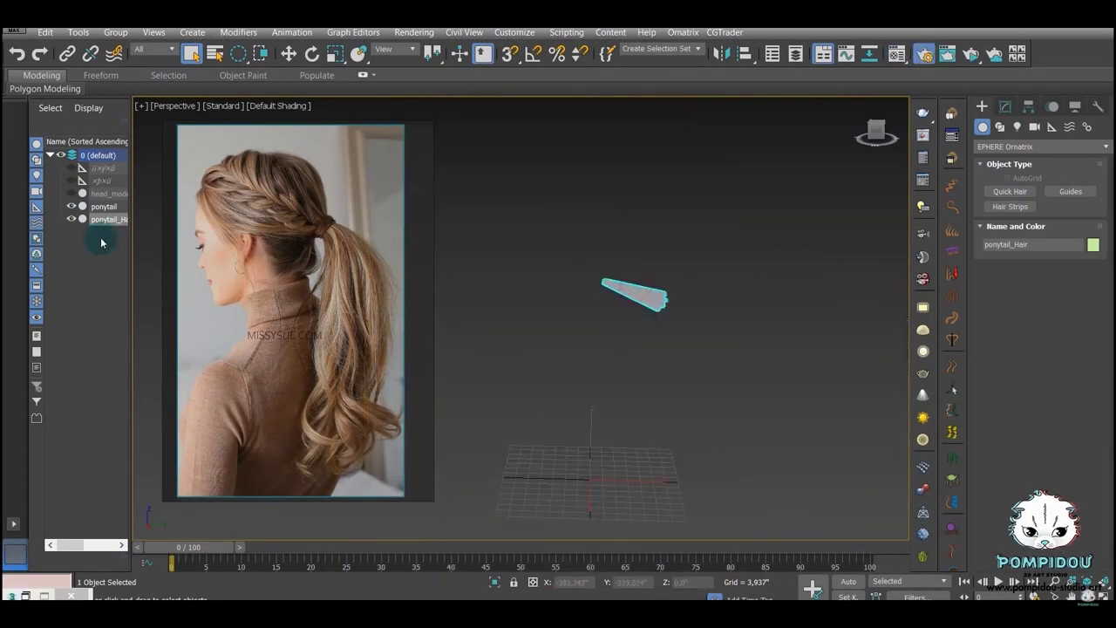
{"action": "key", "text": "Right"}
{"action": "key", "text": "Right"}
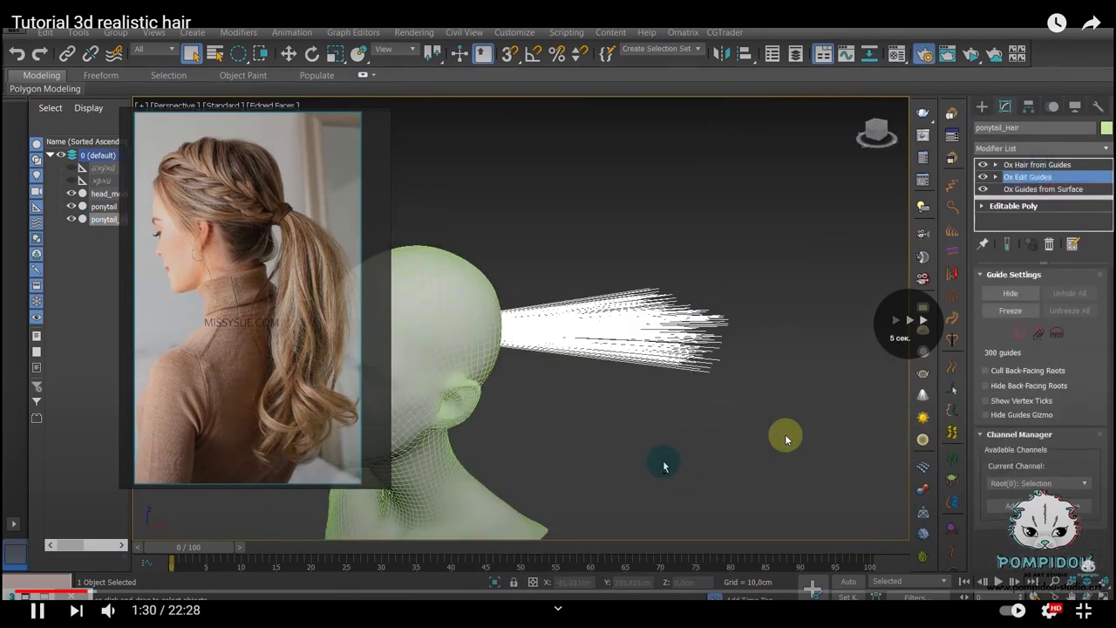
{"action": "key", "text": "Right"}
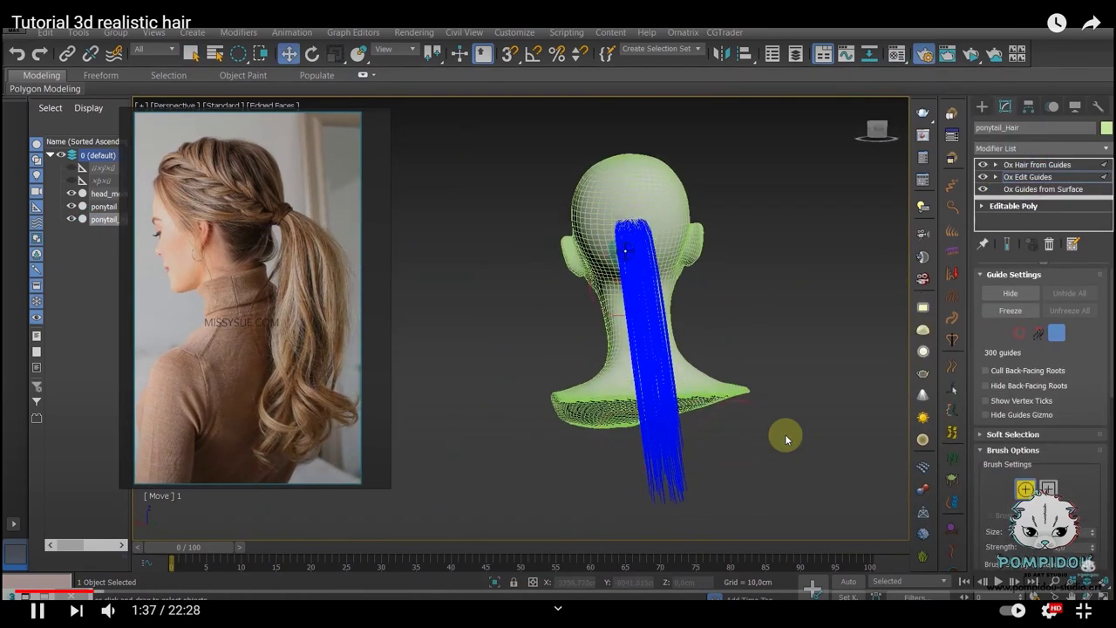
{"action": "key", "text": "Right"}
{"action": "key", "text": "Right"}
{"action": "key", "text": "Right"}
{"action": "key", "text": "Right"}
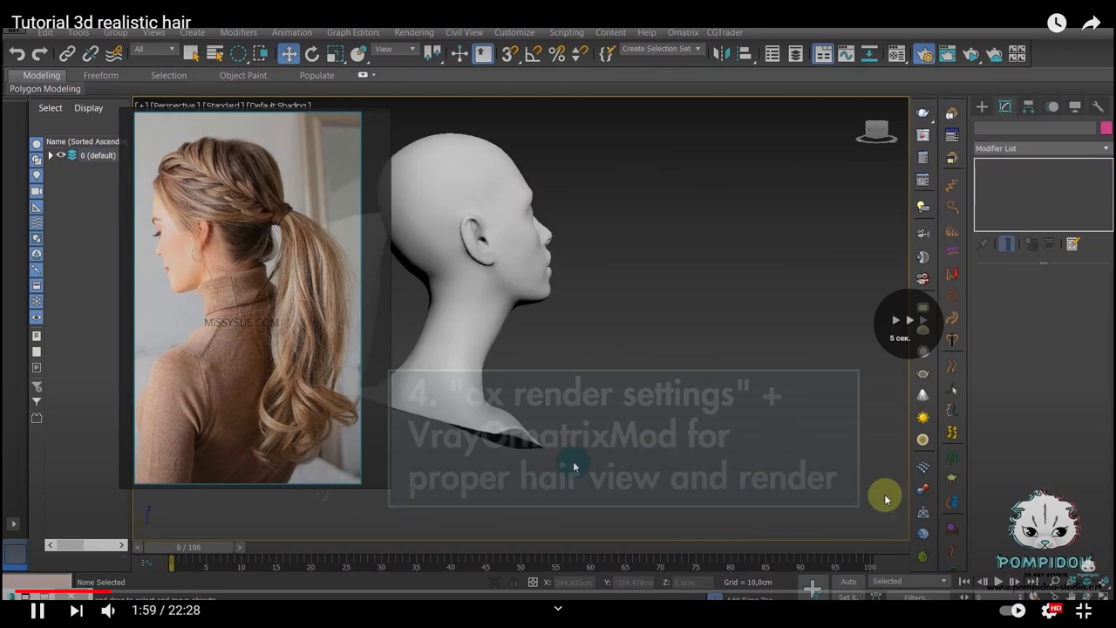
{"action": "key", "text": "Right"}
{"action": "key", "text": "Escape"}
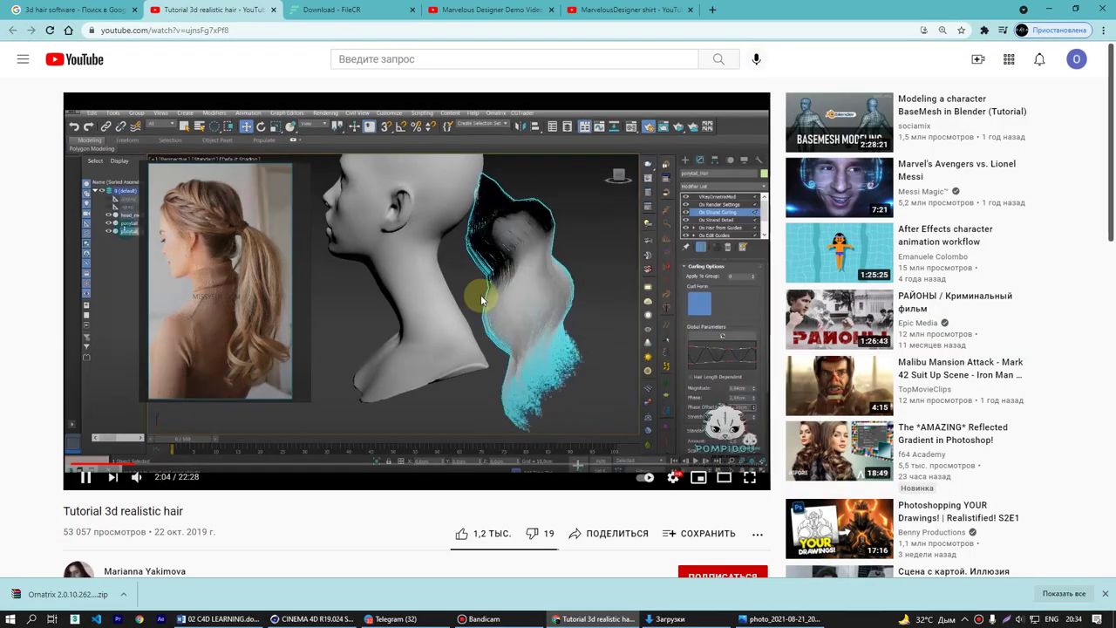
- Close the tutorial tab and open the Zbrush/Maya video and Reallusion Smart Hair results in background tabs
{"action": "middle_click", "coordinate": [229, 10]}
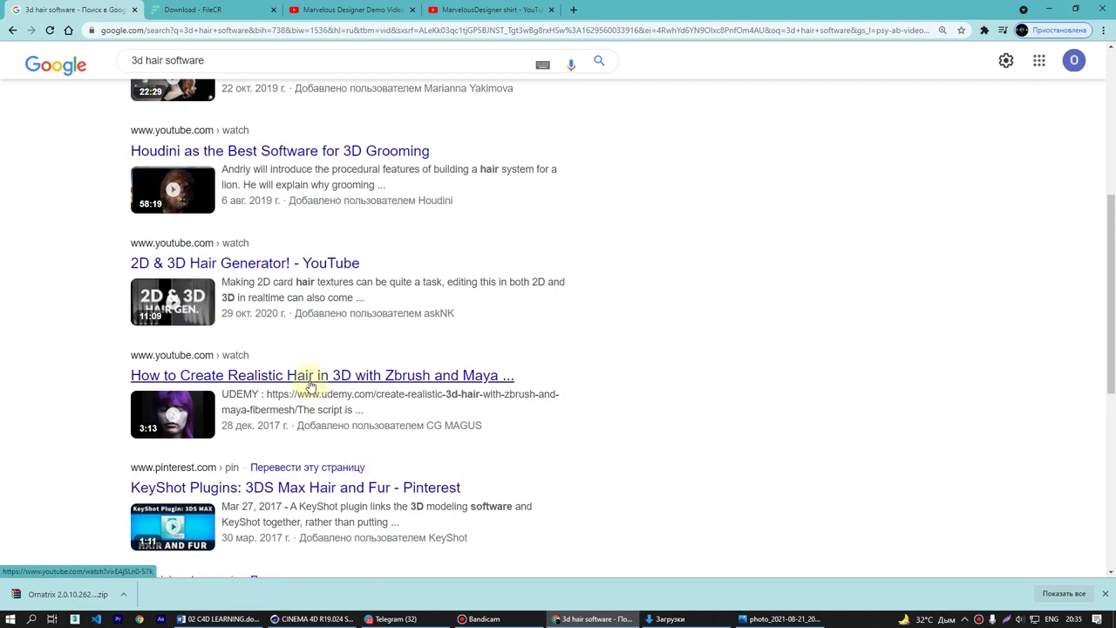
{"action": "middle_click", "coordinate": [310, 382]}
{"action": "scroll", "coordinate": [383, 397], "scroll_direction": "down", "scroll_amount": 2}
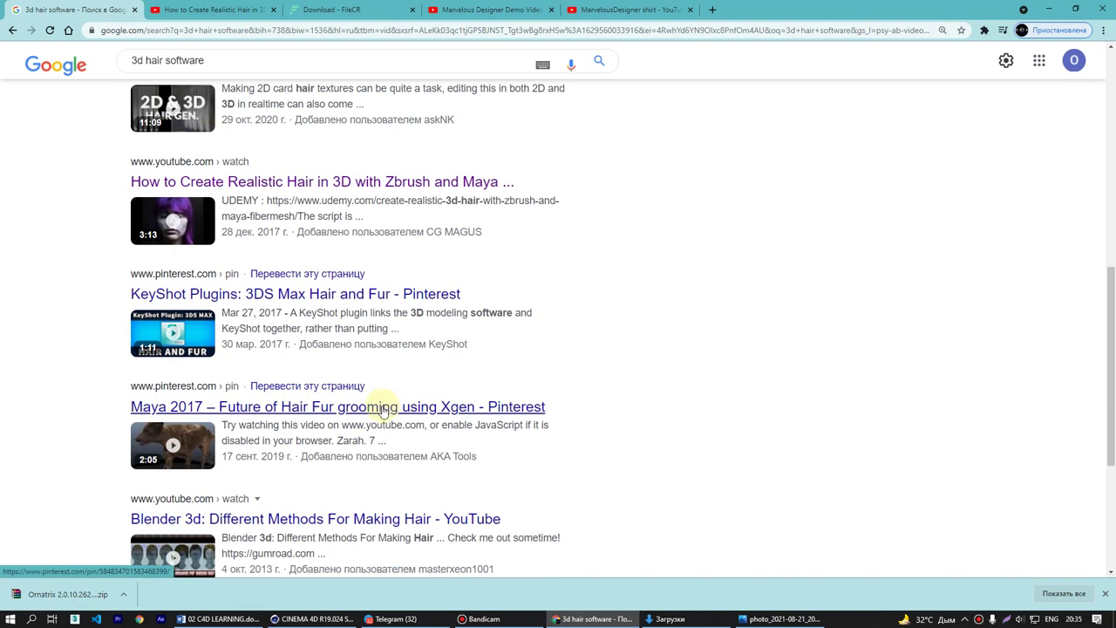
{"action": "scroll", "coordinate": [382, 411], "scroll_direction": "down", "scroll_amount": 2}
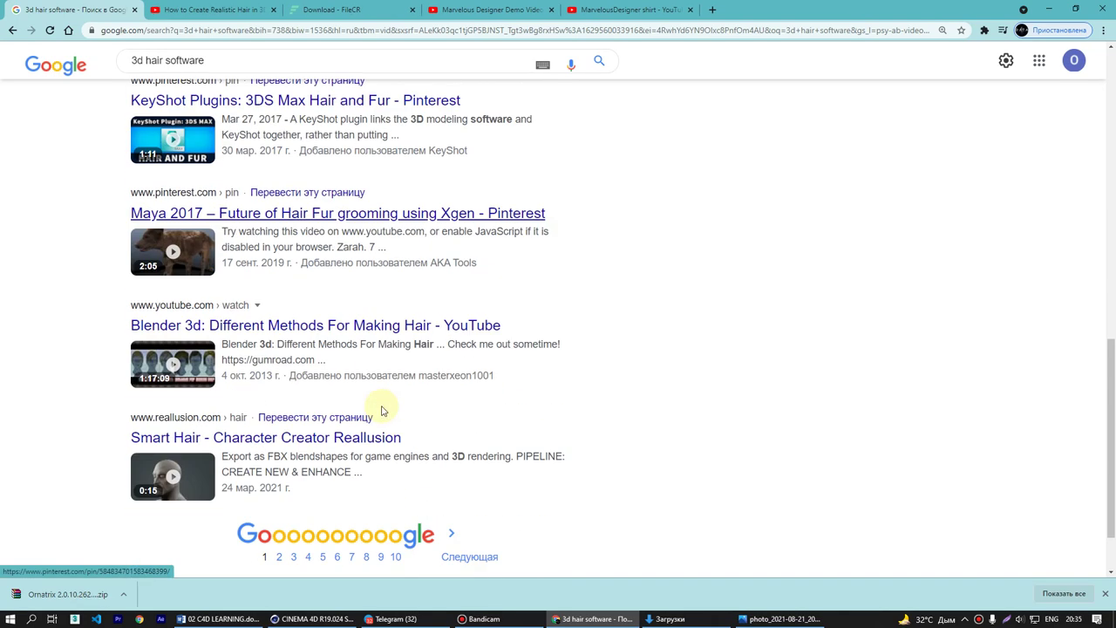
{"action": "middle_click", "coordinate": [355, 444]}
- Skim the ZBrush/Maya FiberMesh hair video to the ZBrush sphere scene, then close its tab
{"action": "left_click", "coordinate": [262, 10]}
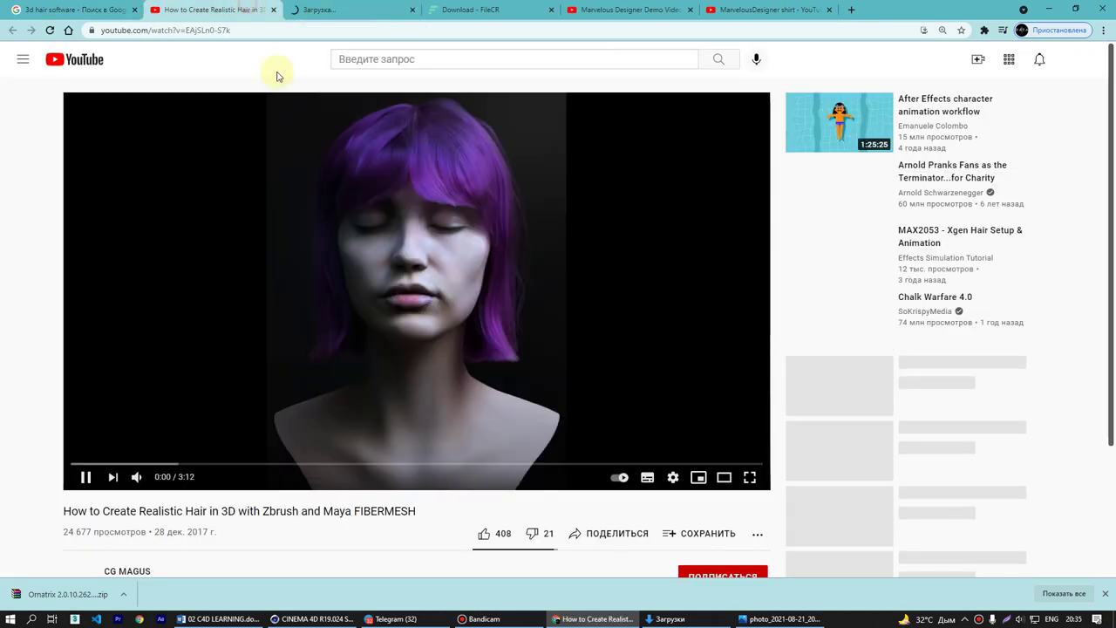
{"action": "key", "text": "Right"}
{"action": "key", "text": "Right"}
{"action": "key", "text": "Right"}
{"action": "key", "text": "Right"}
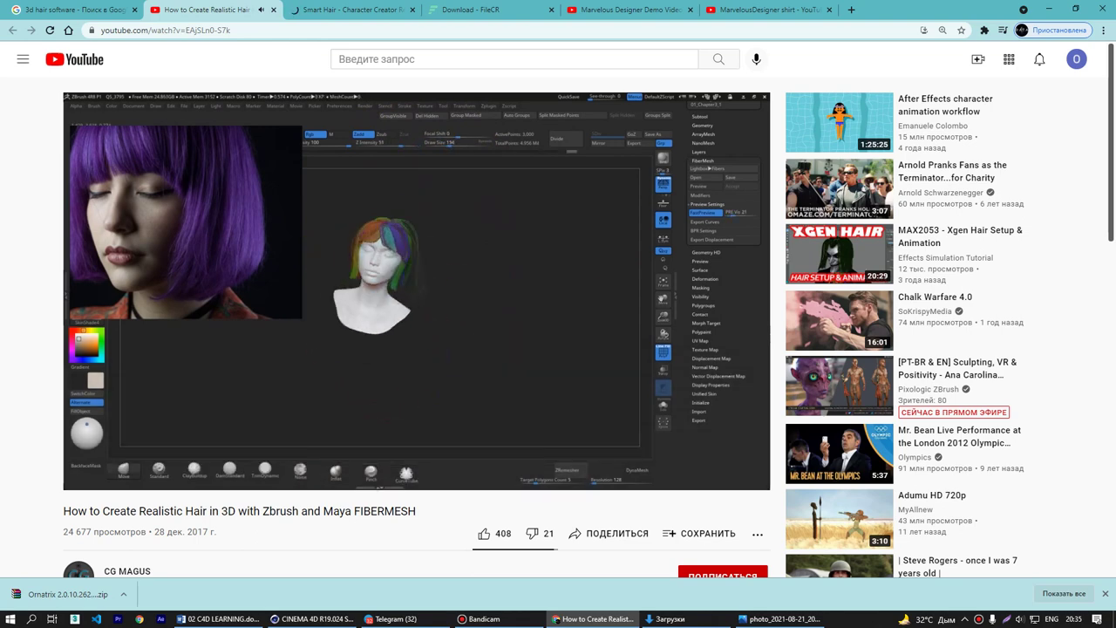
{"action": "key", "text": "Right"}
{"action": "key", "text": "Right"}
{"action": "key", "text": "Right"}
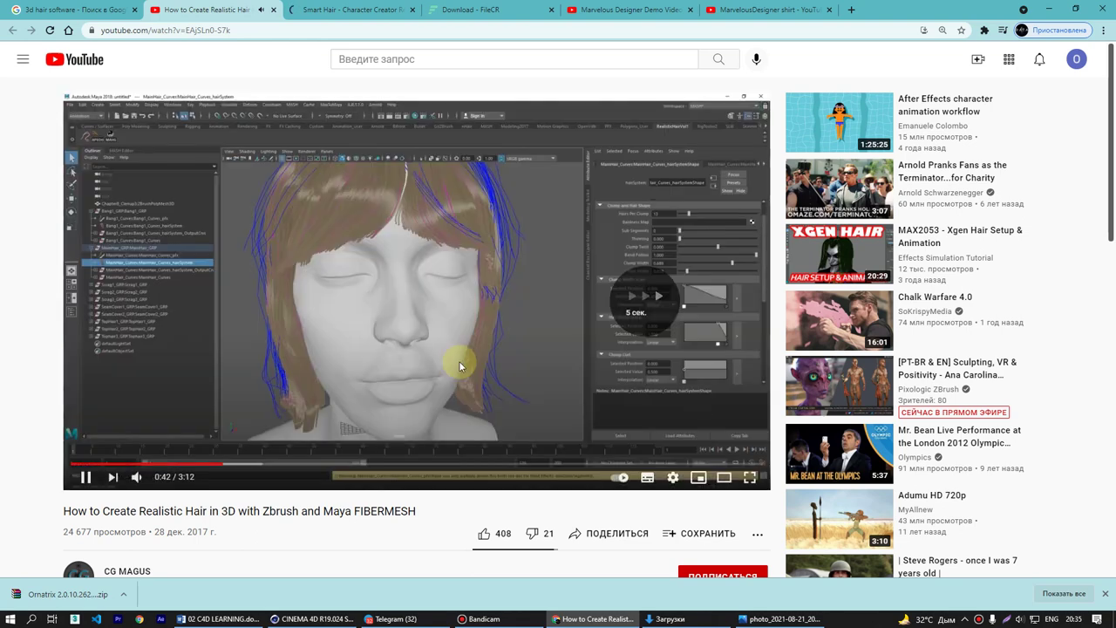
{"action": "key", "text": "Right"}
{"action": "key", "text": "Right"}
{"action": "key", "text": "Right"}
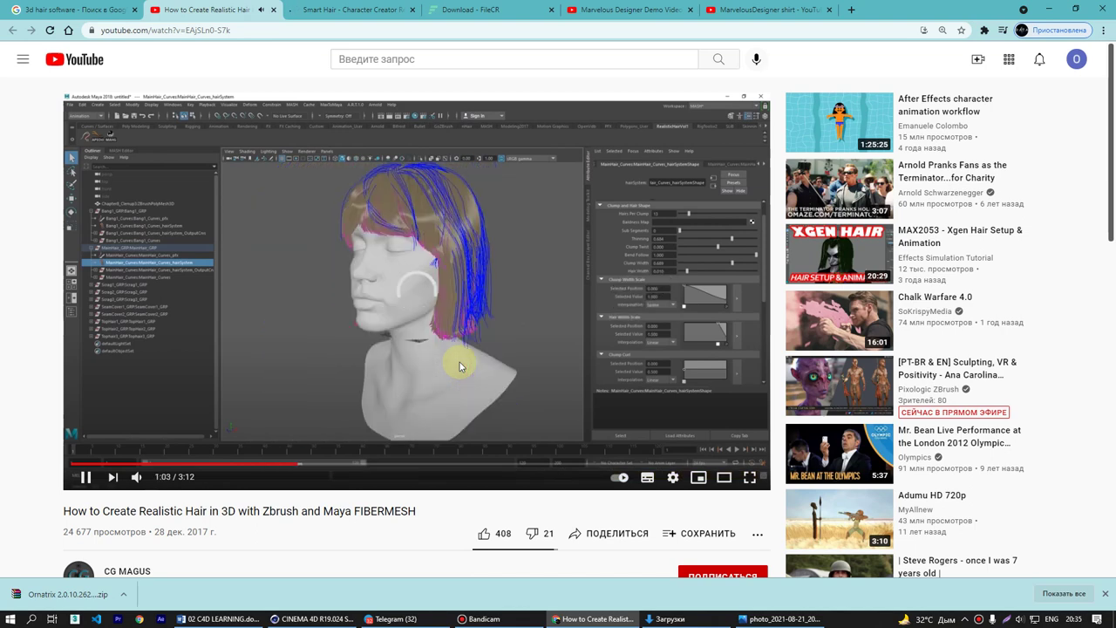
{"action": "key", "text": "Right"}
{"action": "key", "text": "Right"}
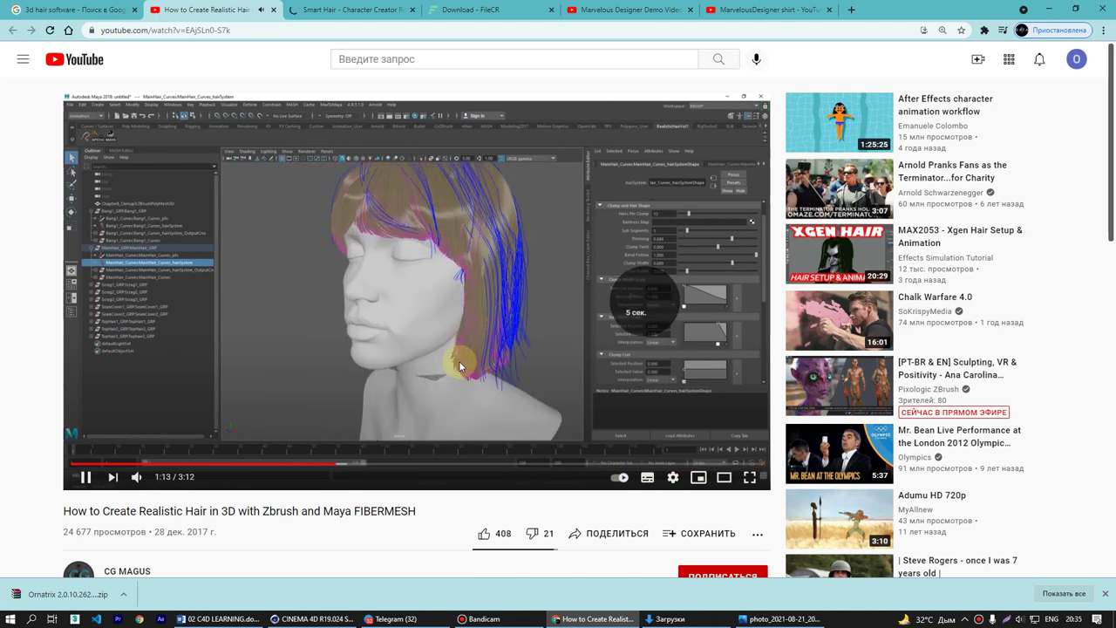
{"action": "key", "text": "Right"}
{"action": "key", "text": "Right"}
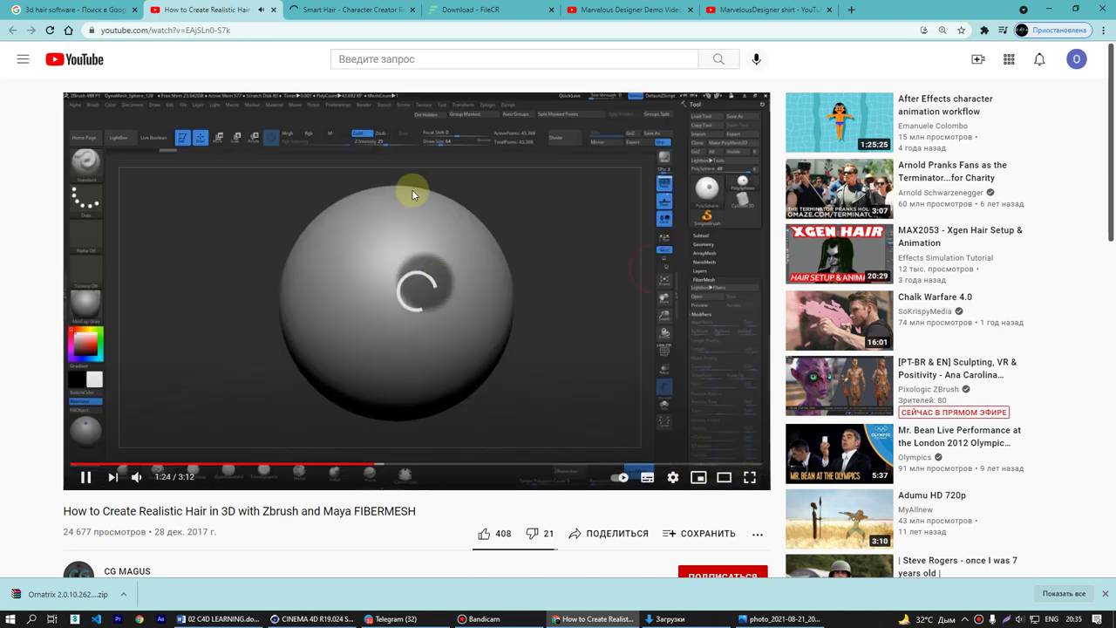
{"action": "middle_click", "coordinate": [231, 10]}
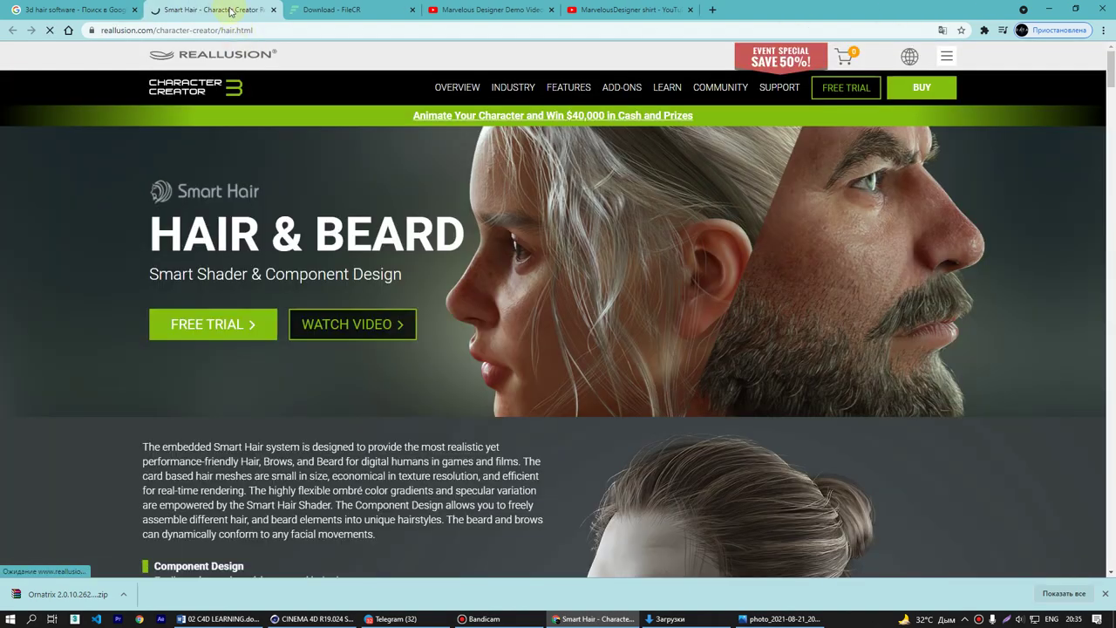
{"action": "scroll", "coordinate": [626, 328], "scroll_direction": "down", "scroll_amount": 18}
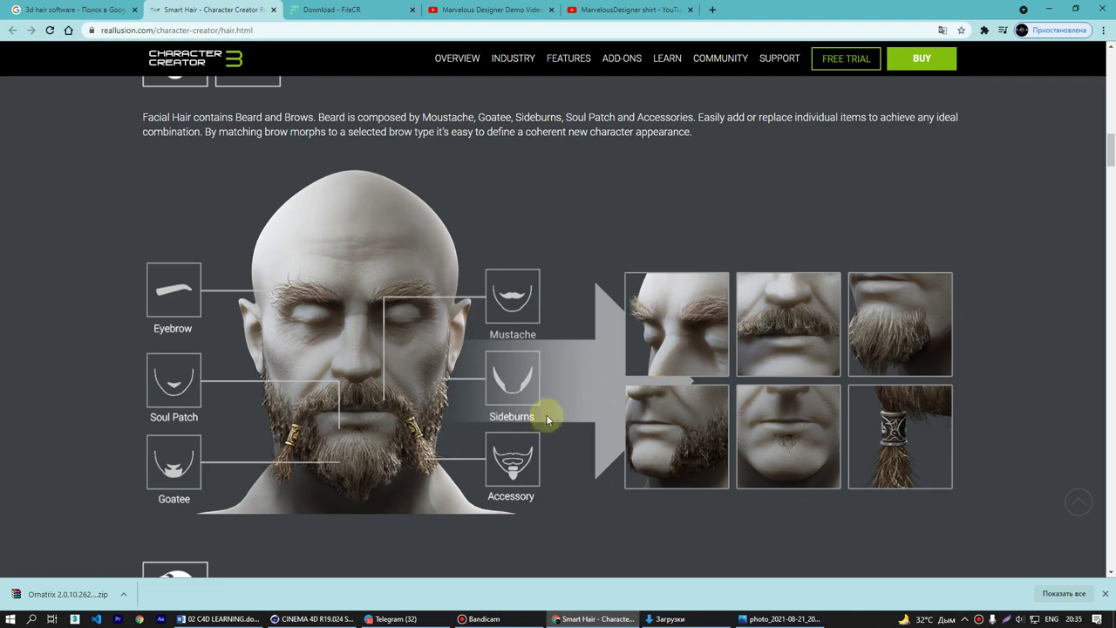
{"action": "scroll", "coordinate": [515, 396], "scroll_direction": "down", "scroll_amount": 7}
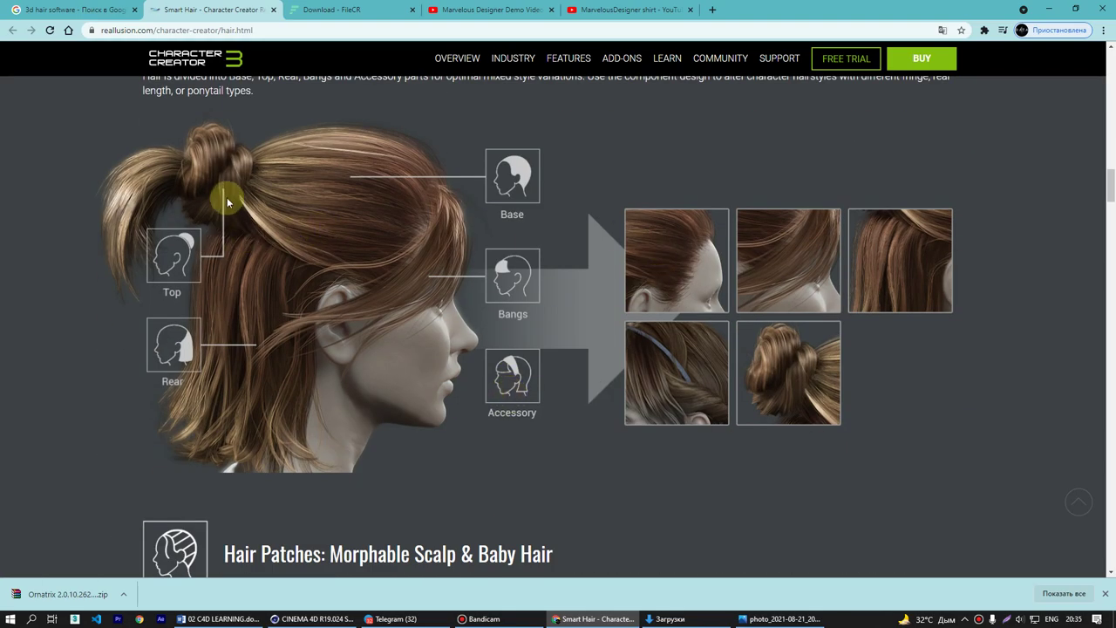
{"action": "scroll", "coordinate": [423, 307], "scroll_direction": "down", "scroll_amount": 10}
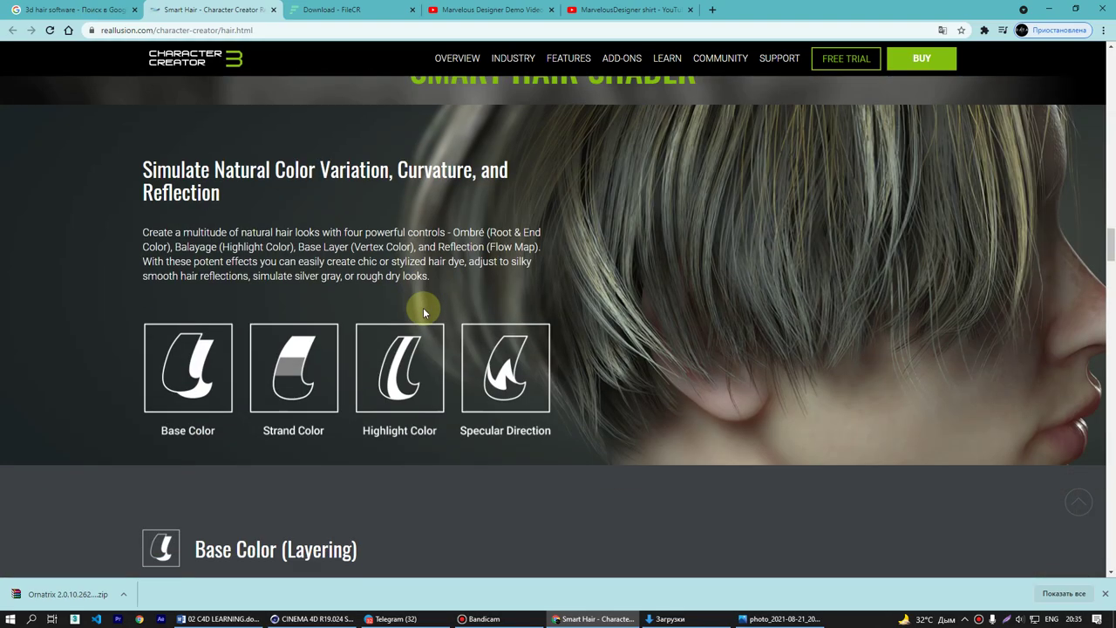
{"action": "scroll", "coordinate": [424, 312], "scroll_direction": "down", "scroll_amount": 2}
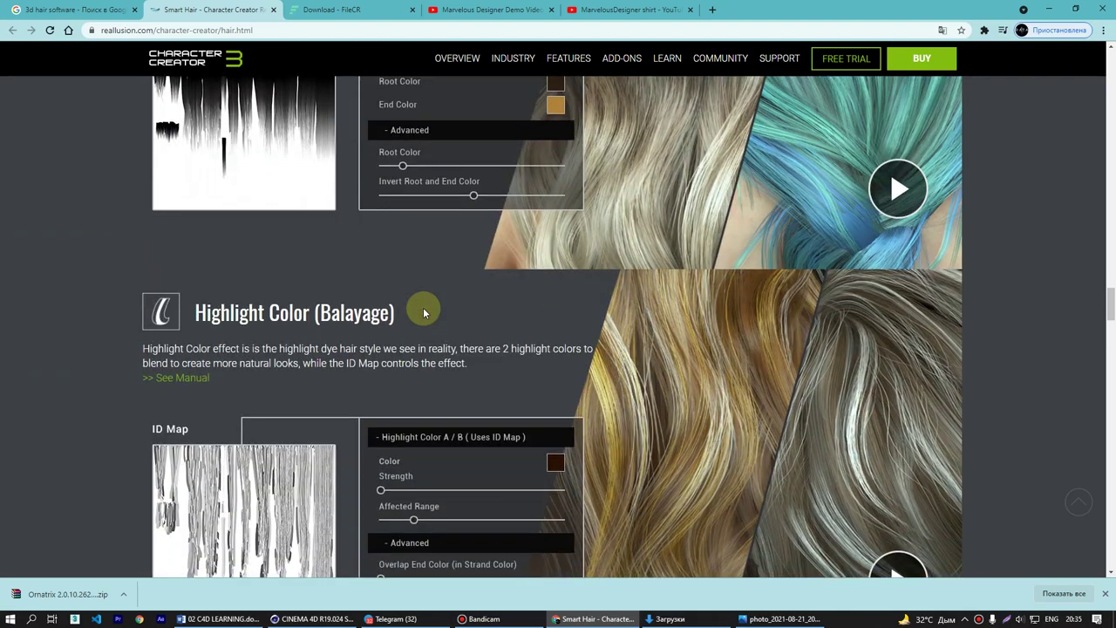
{"action": "scroll", "coordinate": [423, 307], "scroll_direction": "down", "scroll_amount": 8}
{"action": "scroll", "coordinate": [423, 312], "scroll_direction": "up", "scroll_amount": 15}
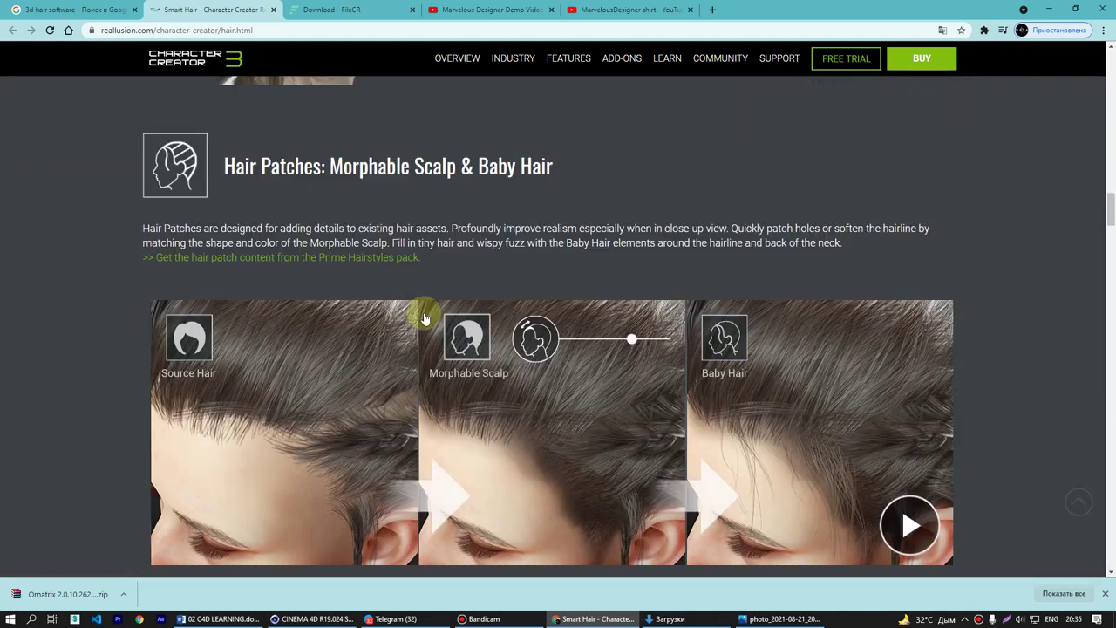
{"action": "scroll", "coordinate": [425, 320], "scroll_direction": "down", "scroll_amount": 2}
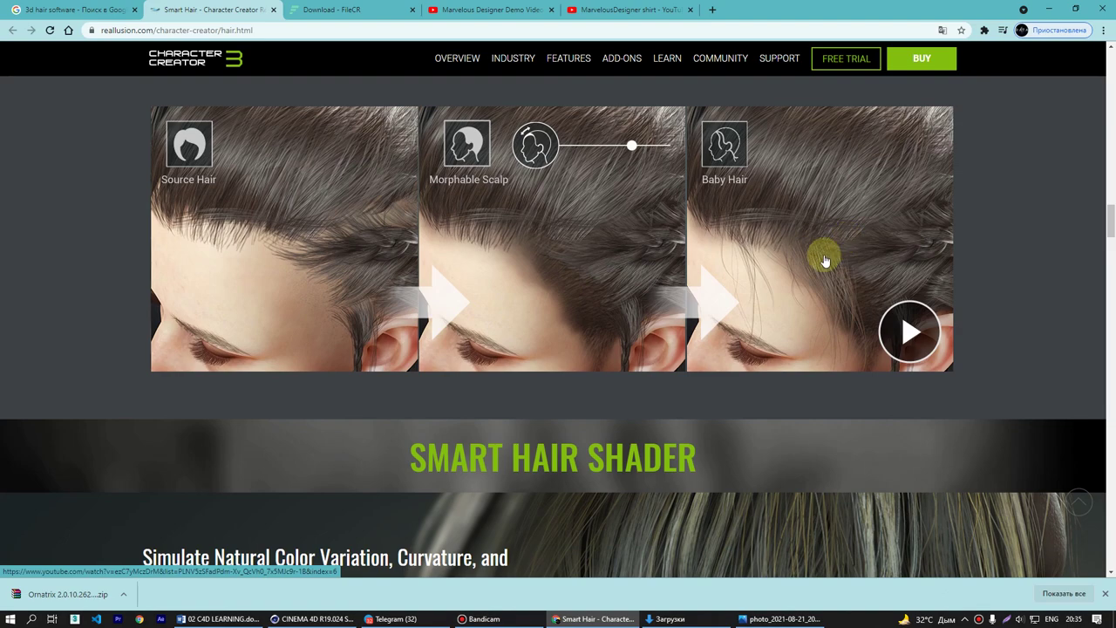
{"action": "left_click", "coordinate": [904, 316]}
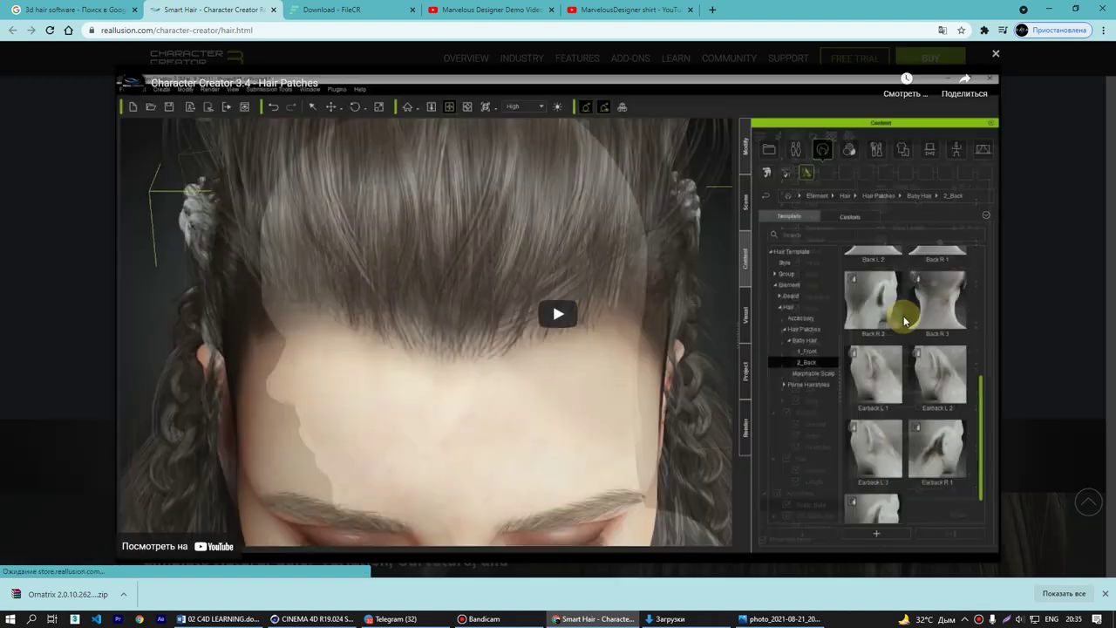
{"action": "left_click", "coordinate": [608, 329]}
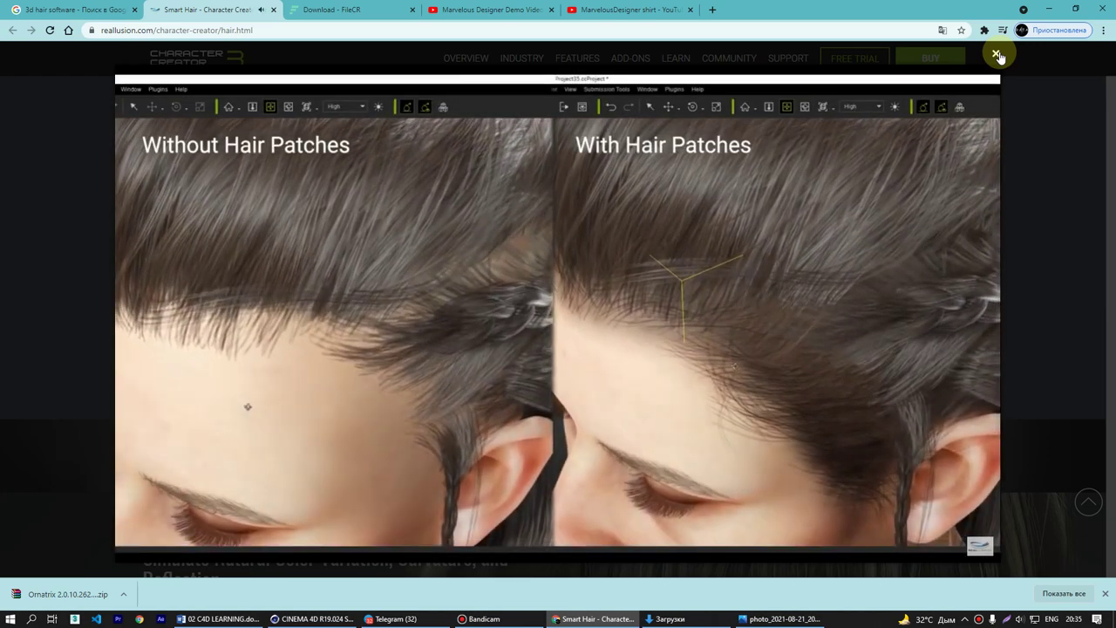
{"action": "left_click", "coordinate": [997, 54]}
{"action": "scroll", "coordinate": [804, 249], "scroll_direction": "down", "scroll_amount": 4}
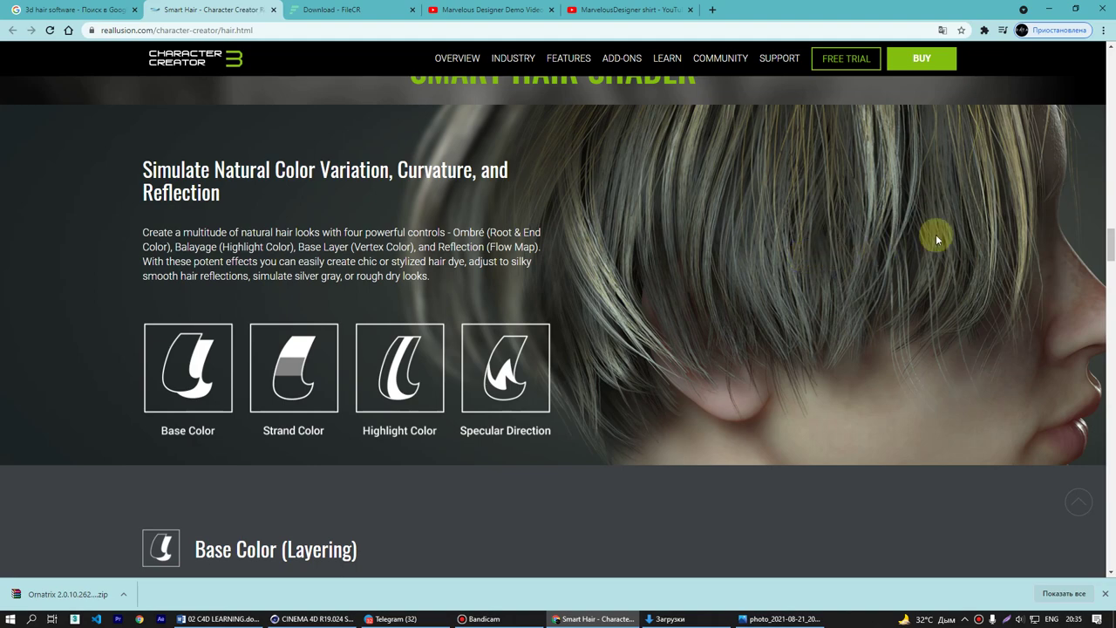
{"action": "scroll", "coordinate": [960, 233], "scroll_direction": "down", "scroll_amount": 1}
{"action": "scroll", "coordinate": [963, 246], "scroll_direction": "up", "scroll_amount": 1}
- Show page 2 of the '3d hair software' search results
{"action": "left_click", "coordinate": [108, 16]}
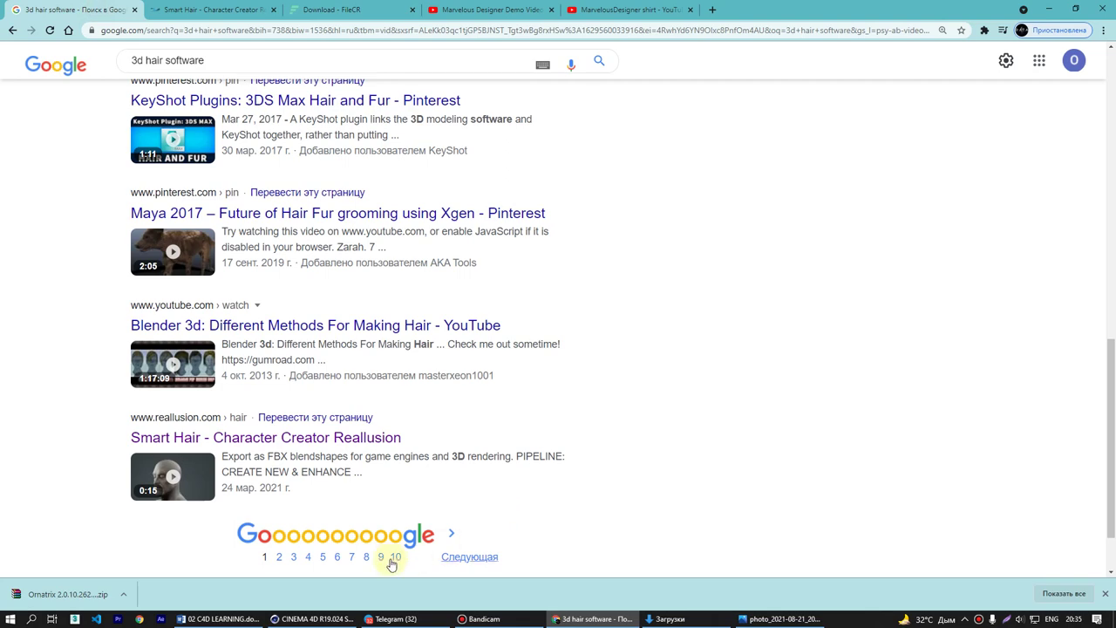
{"action": "left_click", "coordinate": [282, 558]}
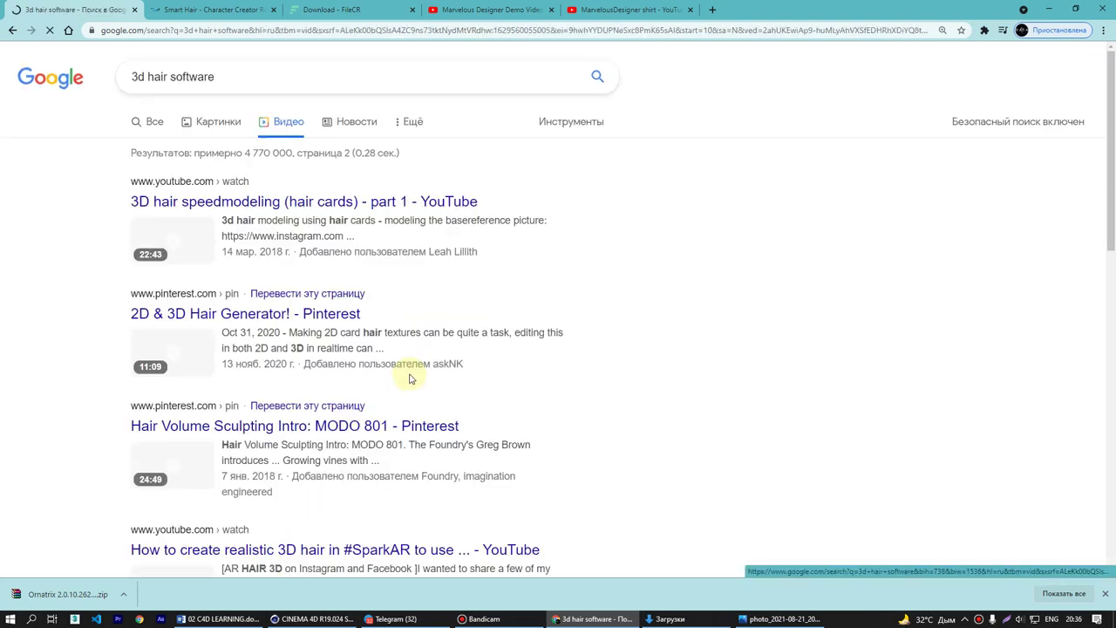
{"action": "scroll", "coordinate": [407, 367], "scroll_direction": "down", "scroll_amount": 4}
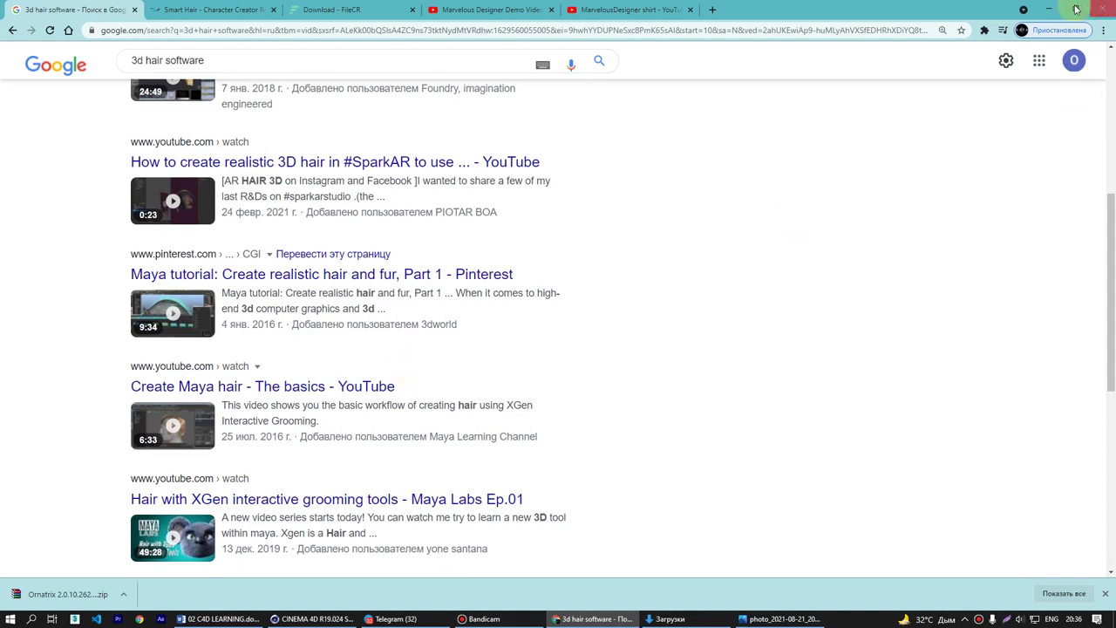
- Minimise Chrome, close the hair photo viewer, and bring Telegram's job-post chat to the front
{"action": "left_click", "coordinate": [1049, 9]}
{"action": "left_click", "coordinate": [1102, 9]}
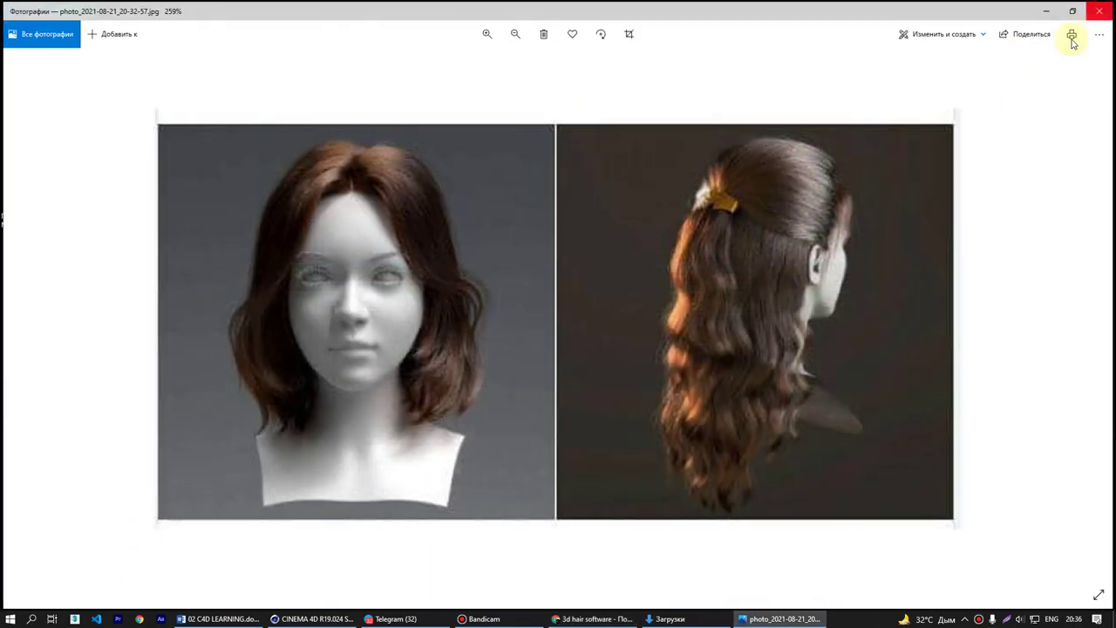
{"action": "left_click", "coordinate": [395, 619]}
{"action": "scroll", "coordinate": [502, 461], "scroll_direction": "down", "scroll_amount": 2}
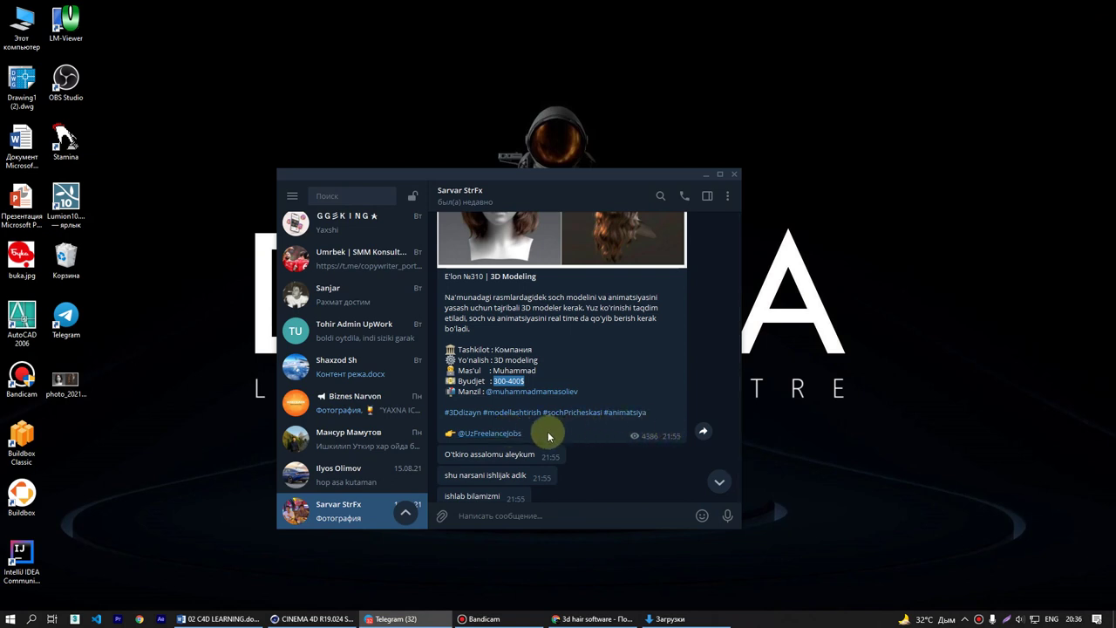
- Play the round video message in the chat, then stop its playback
{"action": "scroll", "coordinate": [544, 429], "scroll_direction": "down", "scroll_amount": 12}
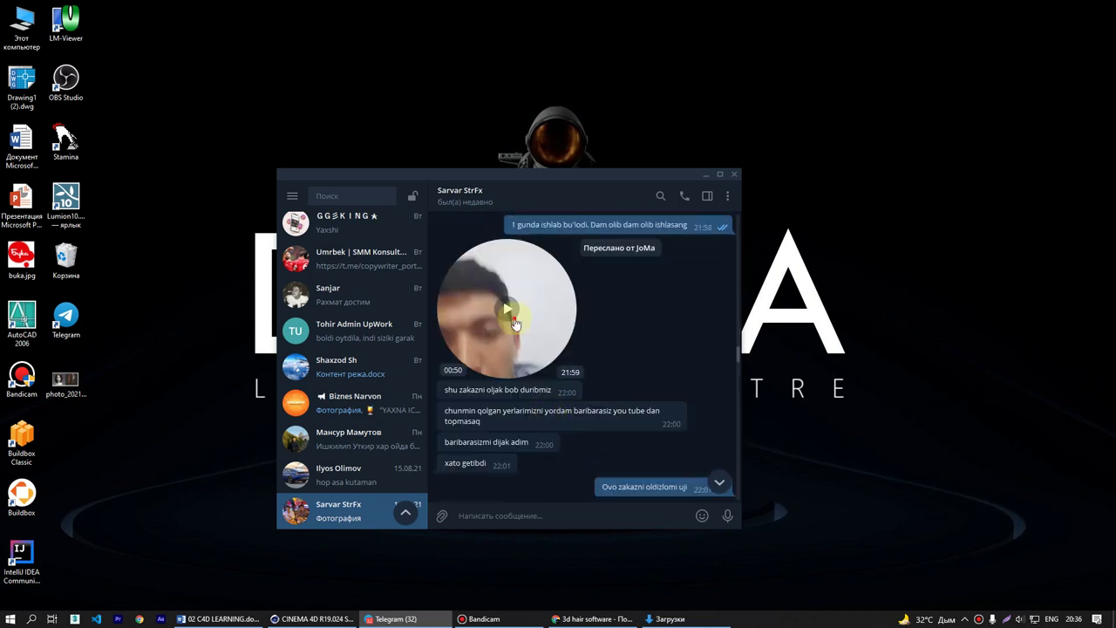
{"action": "left_click", "coordinate": [514, 323]}
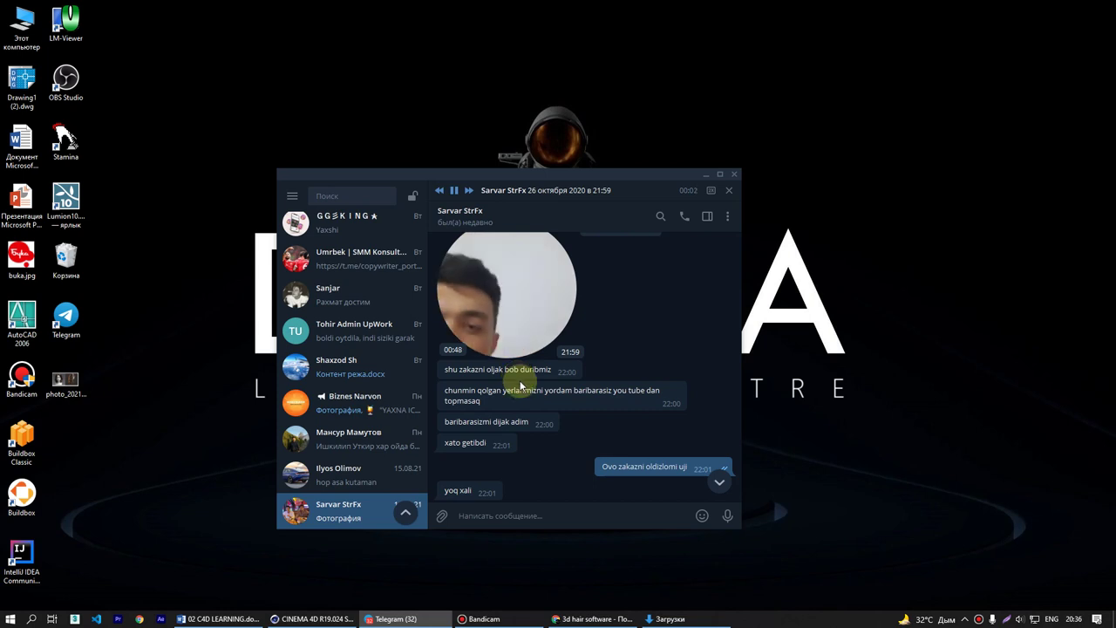
{"action": "scroll", "coordinate": [520, 380], "scroll_direction": "up", "scroll_amount": 1}
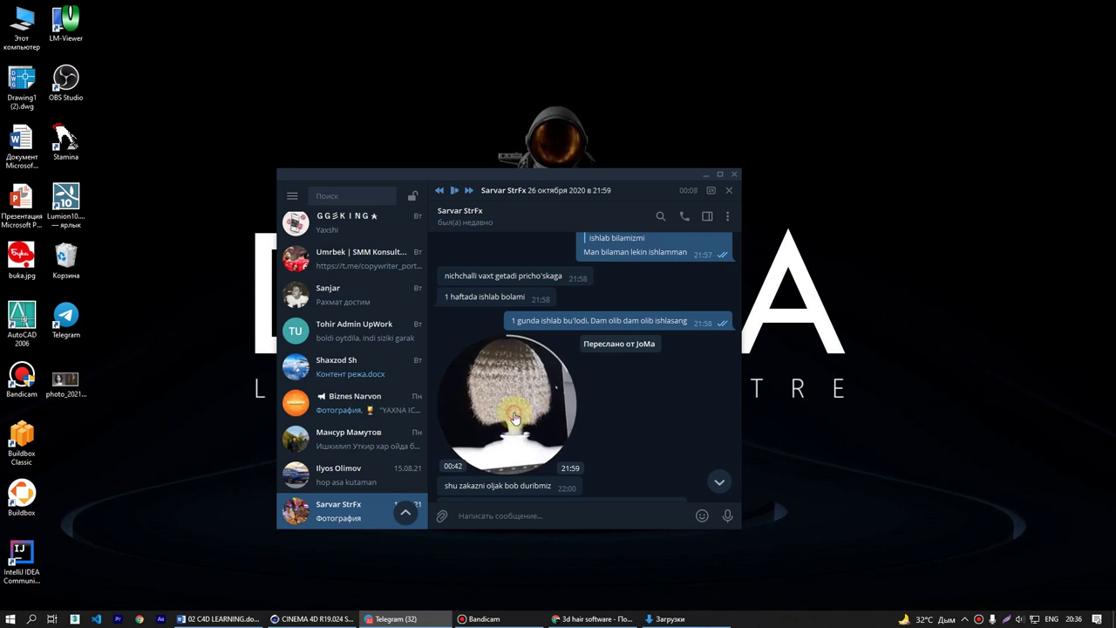
{"action": "scroll", "coordinate": [594, 401], "scroll_direction": "down", "scroll_amount": 2}
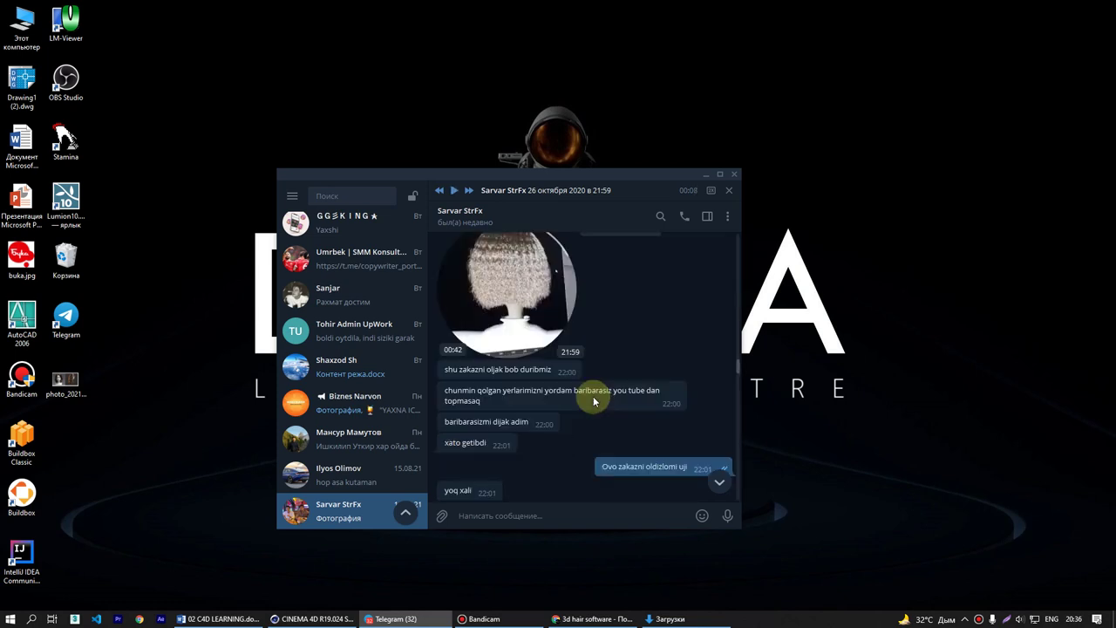
{"action": "scroll", "coordinate": [595, 401], "scroll_direction": "down", "scroll_amount": 8}
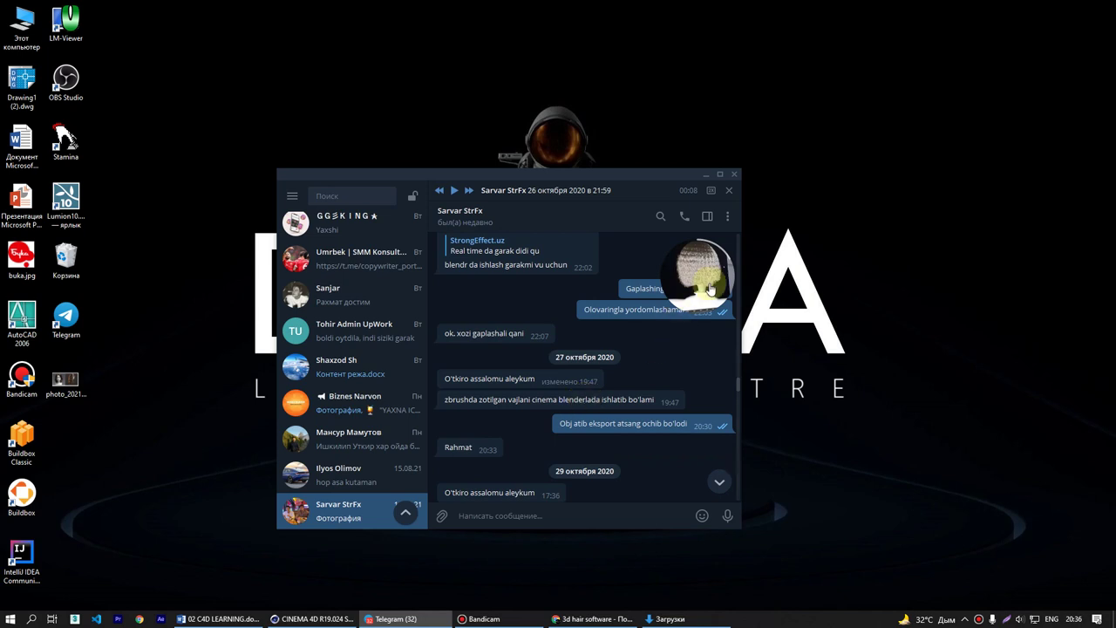
{"action": "left_click", "coordinate": [729, 191]}
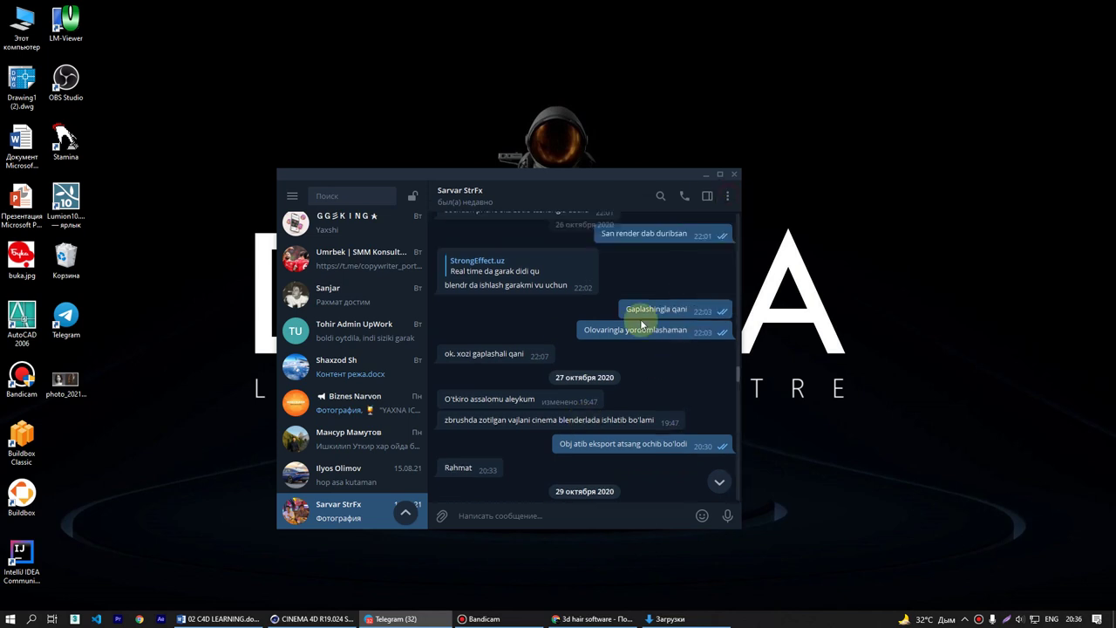
{"action": "scroll", "coordinate": [581, 374], "scroll_direction": "down", "scroll_amount": 6}
{"action": "scroll", "coordinate": [606, 403], "scroll_direction": "down", "scroll_amount": 5}
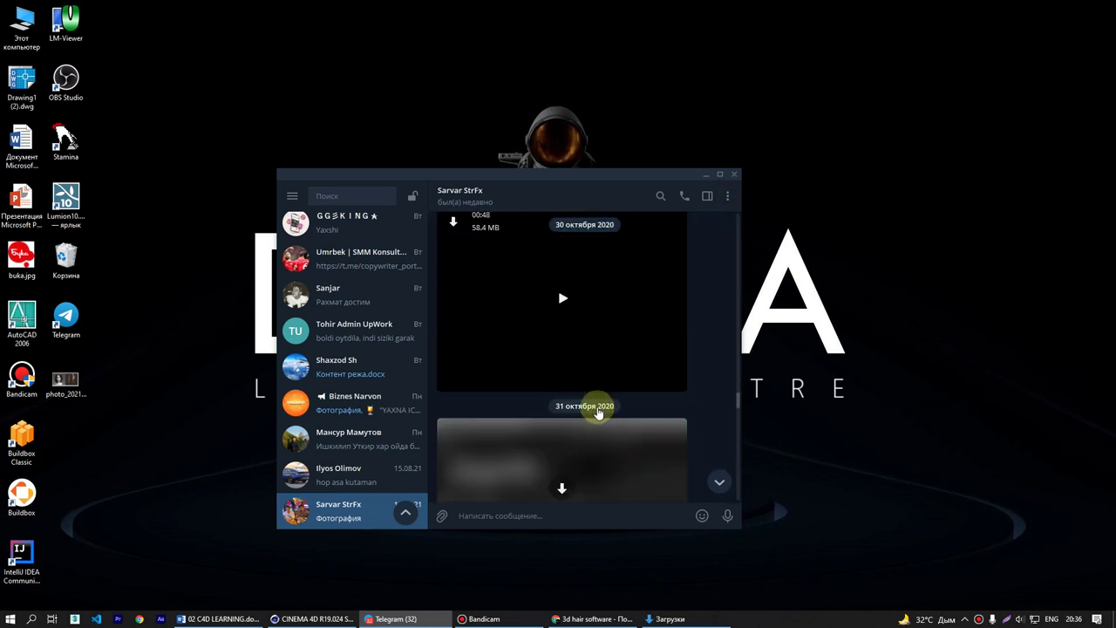
- Download the 31 октября photo and move the Telegram window up and right
{"action": "left_click", "coordinate": [567, 374]}
{"action": "scroll", "coordinate": [591, 390], "scroll_direction": "up", "scroll_amount": 3}
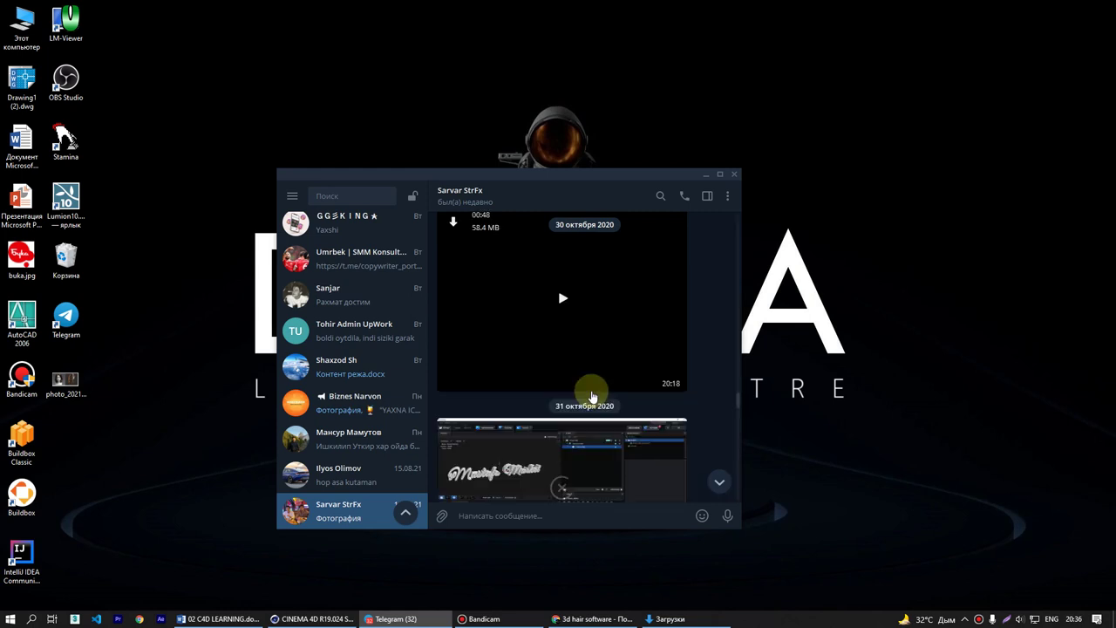
{"action": "scroll", "coordinate": [591, 396], "scroll_direction": "up", "scroll_amount": 2}
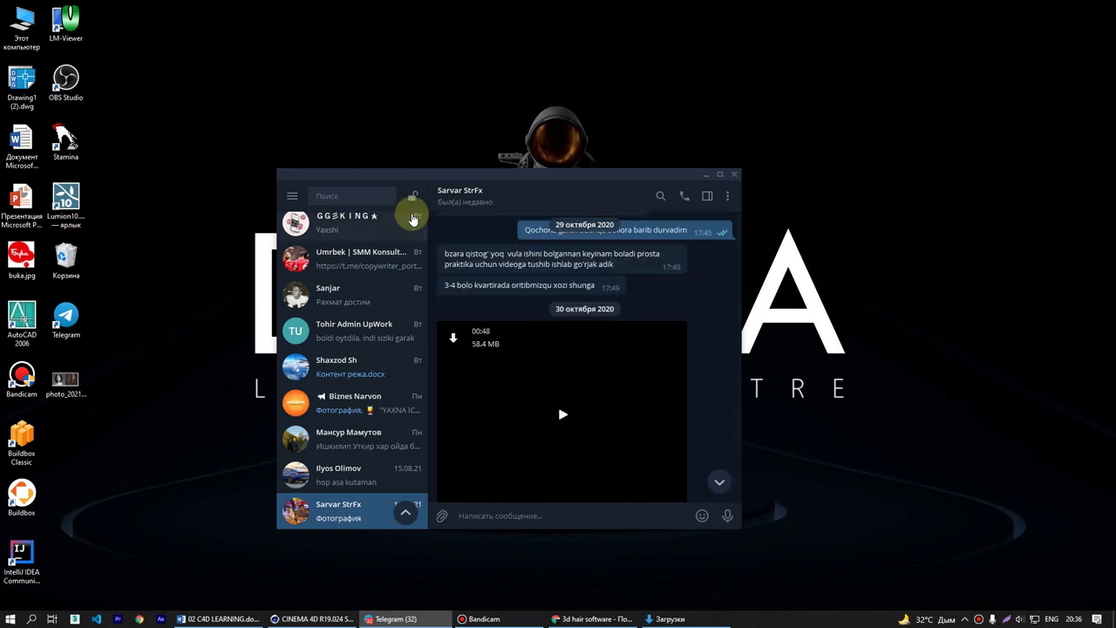
{"action": "left_click_drag", "start_coordinate": [409, 179], "coordinate": [443, 138]}
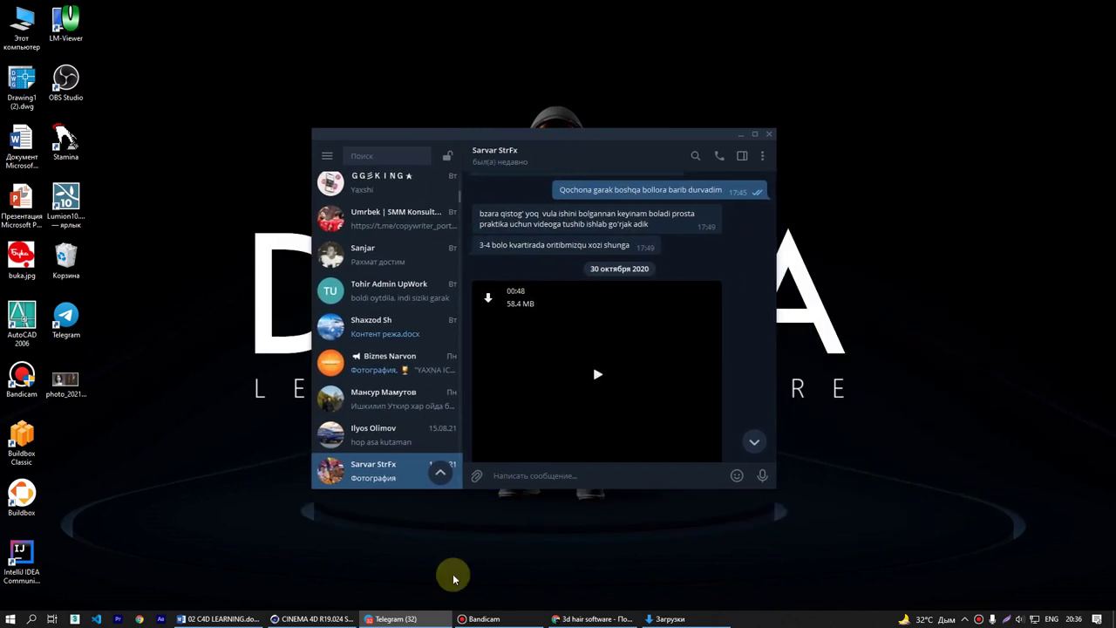
- Color the 'Hair bilan ishlash.' line in 02 C4D LEARNING.docx red, then minimize Word
{"action": "left_click", "coordinate": [220, 618]}
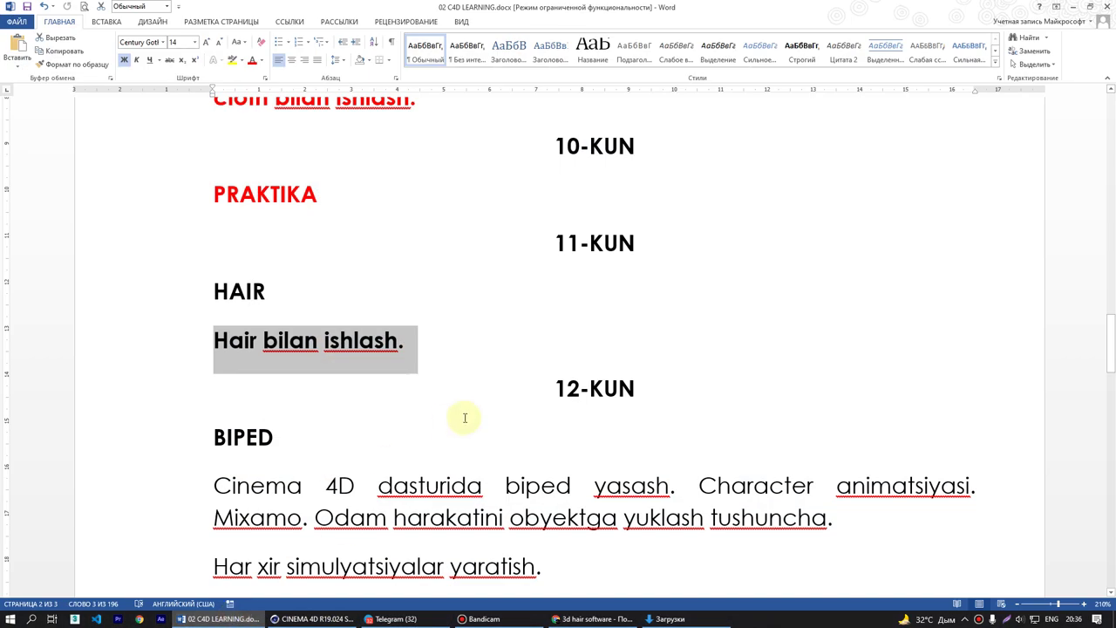
{"action": "left_click", "coordinate": [251, 63]}
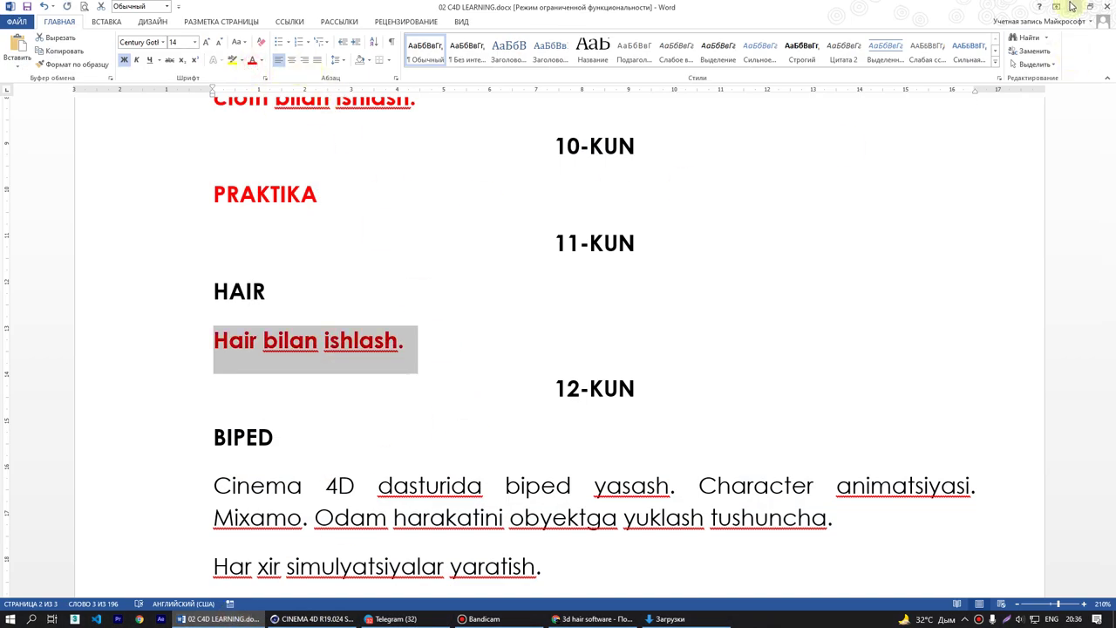
{"action": "left_click", "coordinate": [1072, 7]}
{"action": "scroll", "coordinate": [540, 323], "scroll_direction": "down", "scroll_amount": 10}
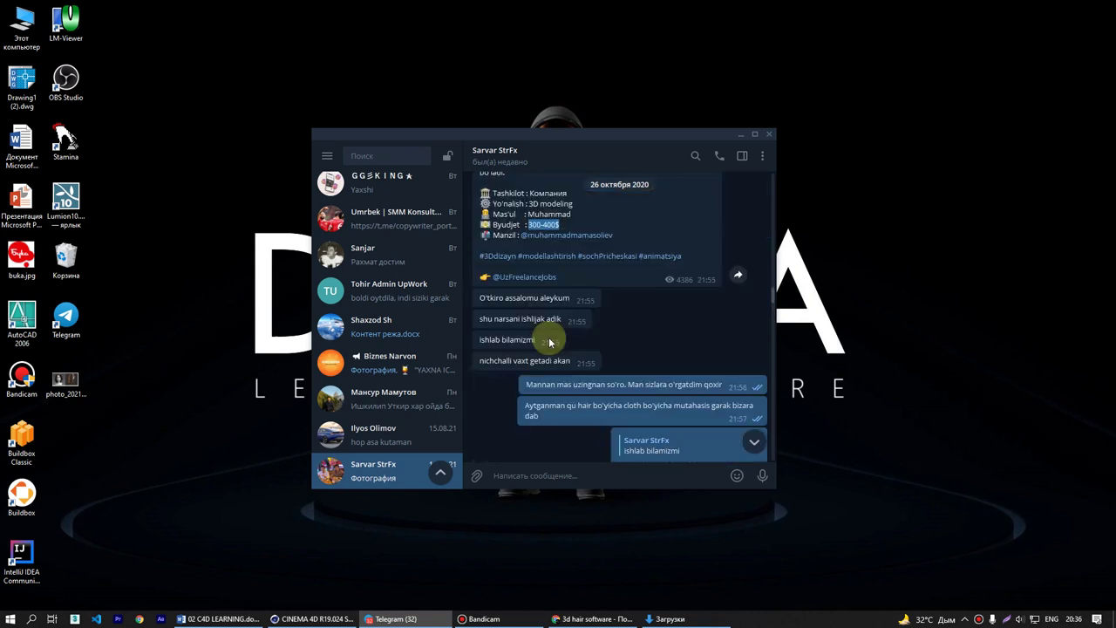
- Look through the UzFreelance | Jobs channel, then return to the private chat
{"action": "left_click", "coordinate": [524, 277]}
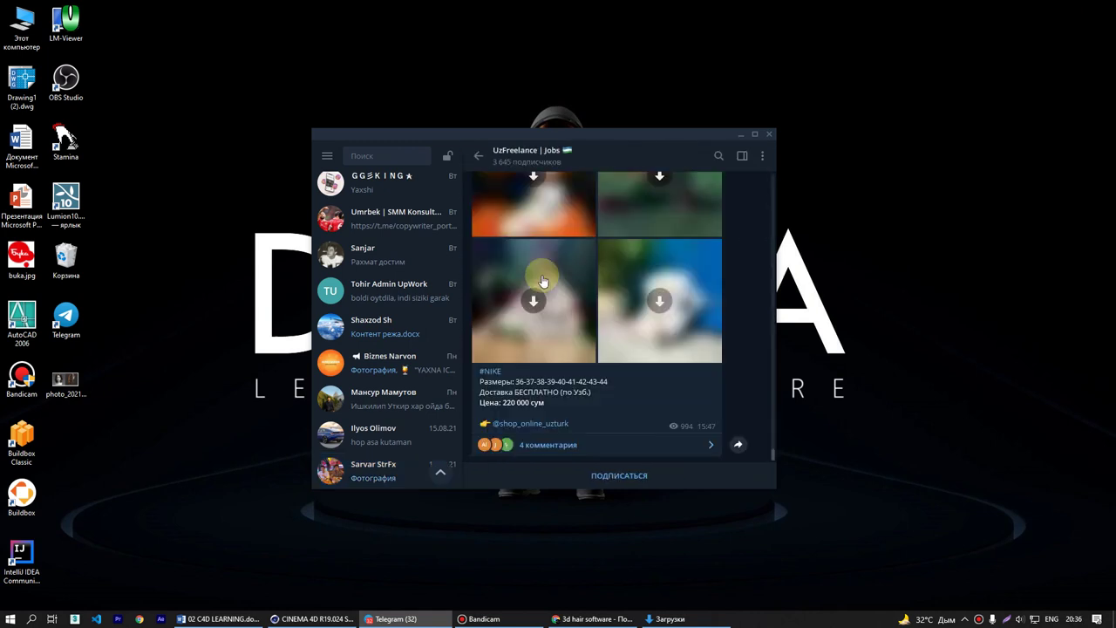
{"action": "scroll", "coordinate": [637, 383], "scroll_direction": "up", "scroll_amount": 10}
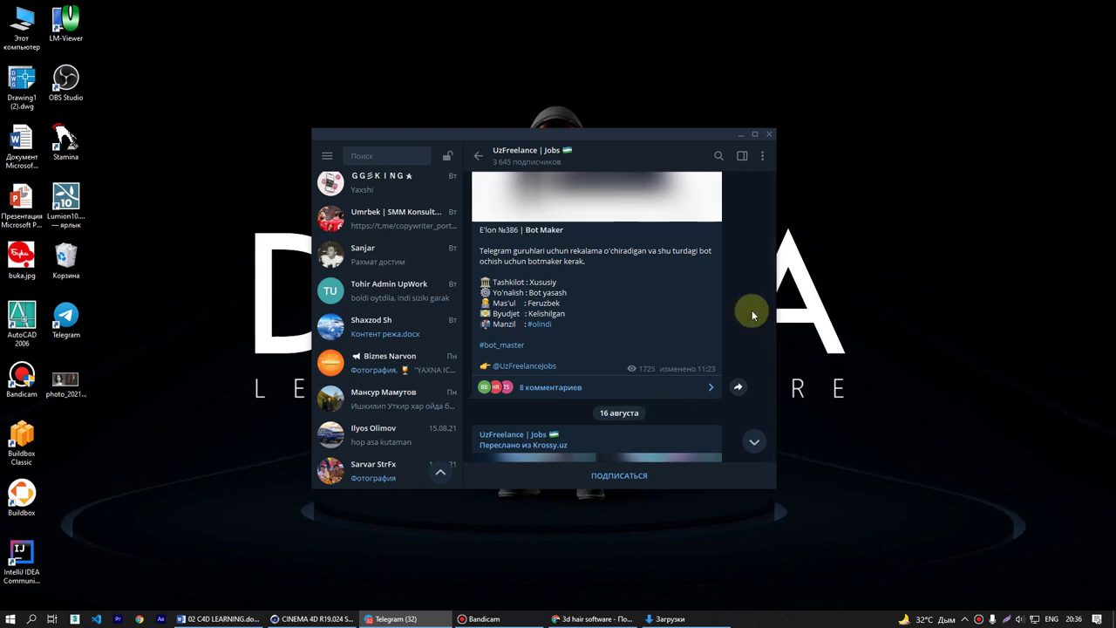
{"action": "left_click", "coordinate": [476, 161]}
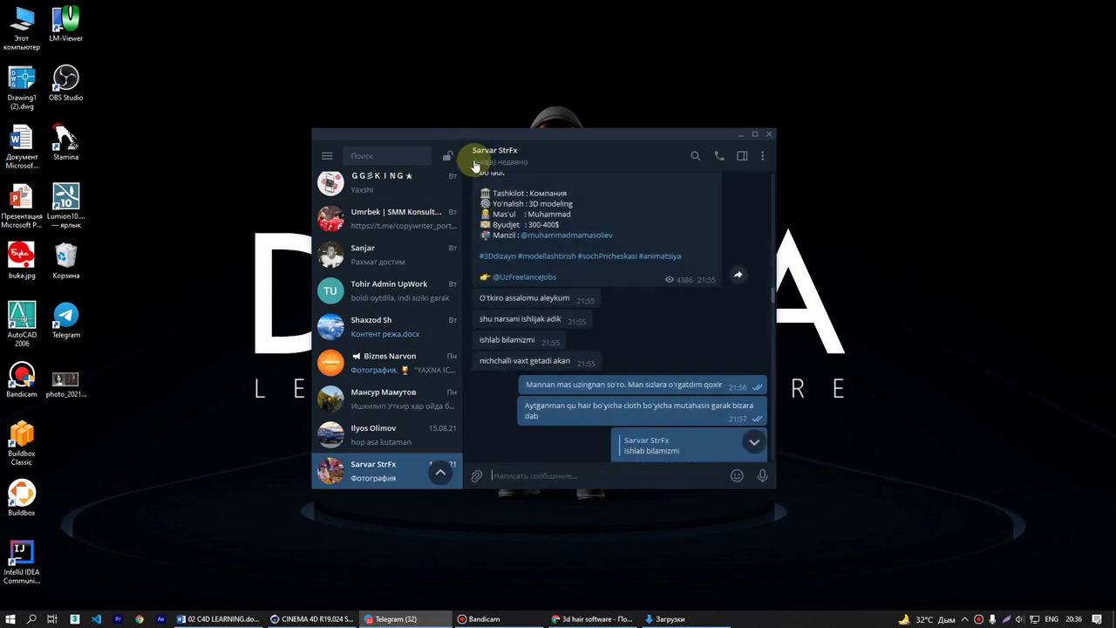
- Forward the 3D Modeling job post to the 'VFX 305 2,4,6 19:00' group found by searching 'vfx'
{"action": "left_click", "coordinate": [712, 232]}
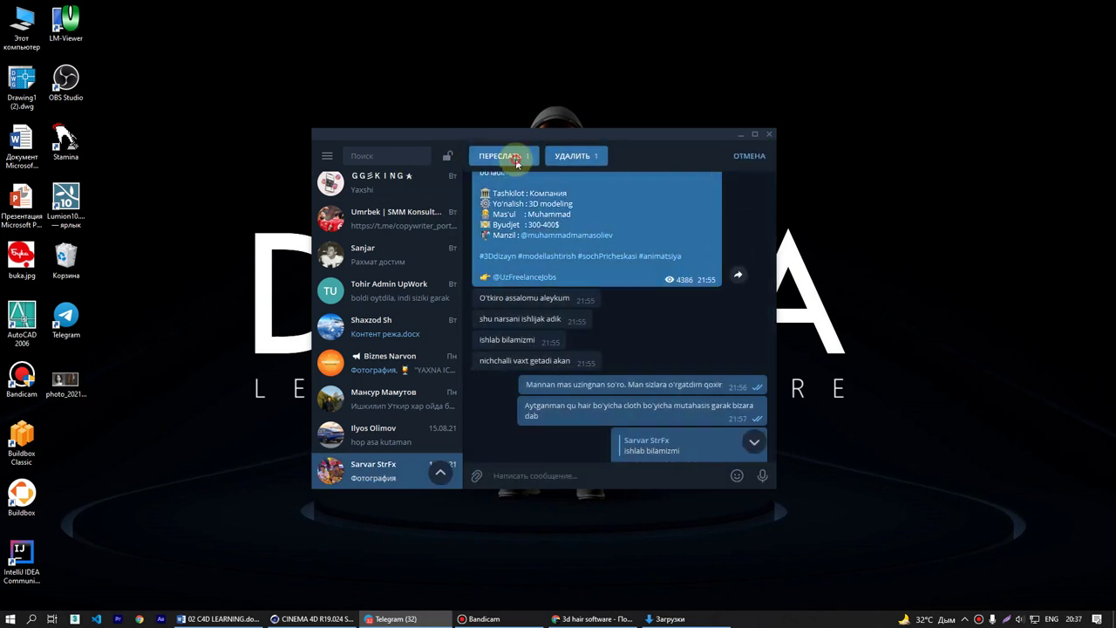
{"action": "left_click", "coordinate": [500, 155]}
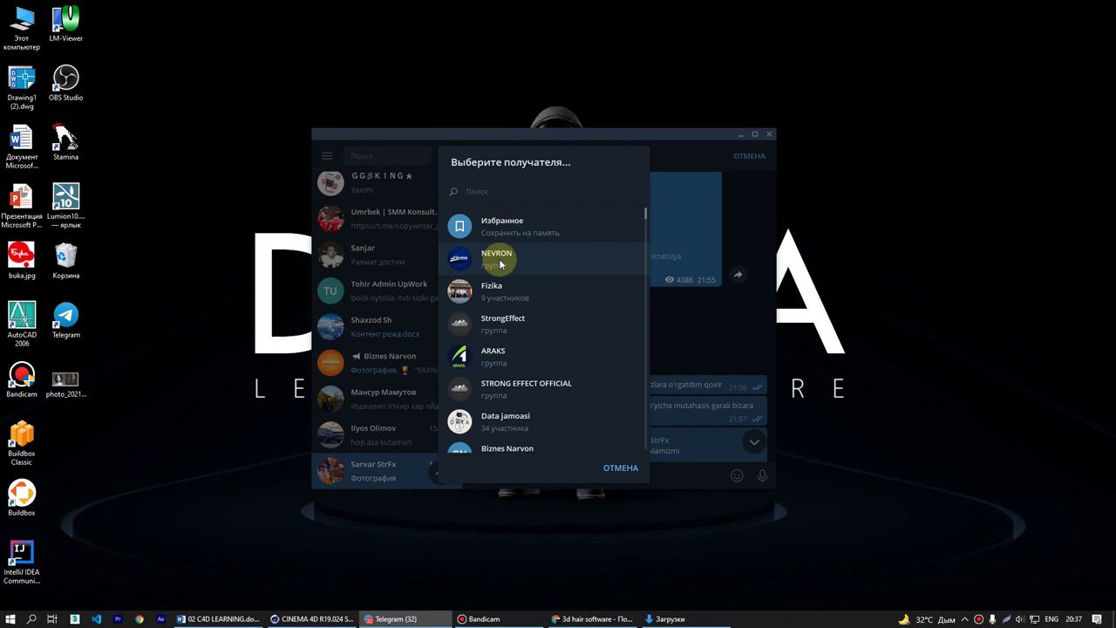
{"action": "type", "text": "vfx"}
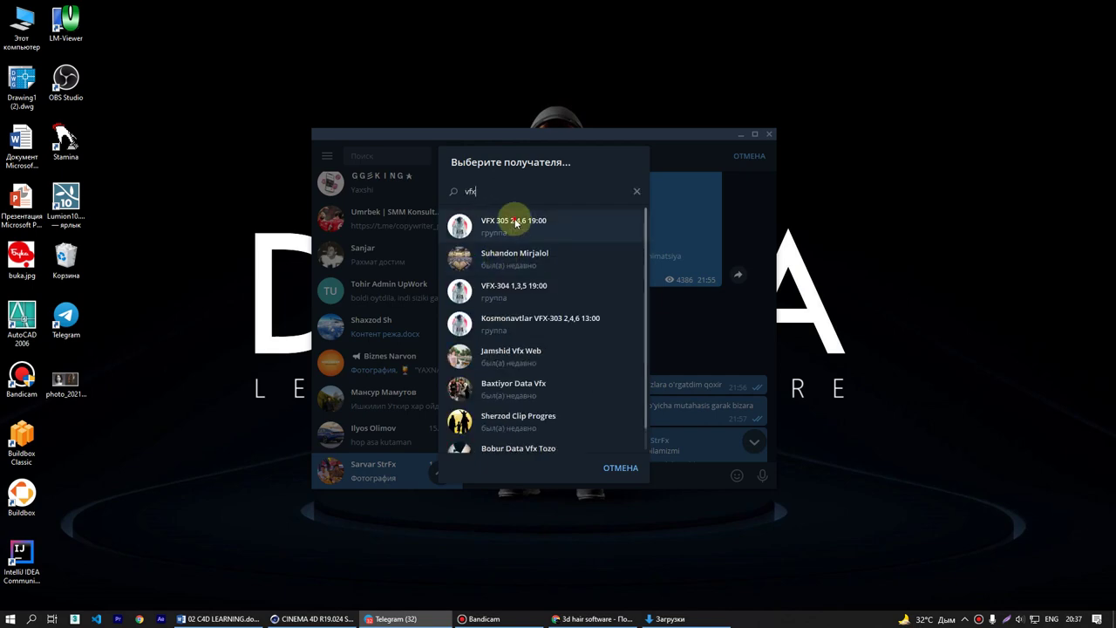
{"action": "left_click", "coordinate": [515, 223]}
{"action": "left_click", "coordinate": [755, 477]}
{"action": "left_click", "coordinate": [482, 618]}
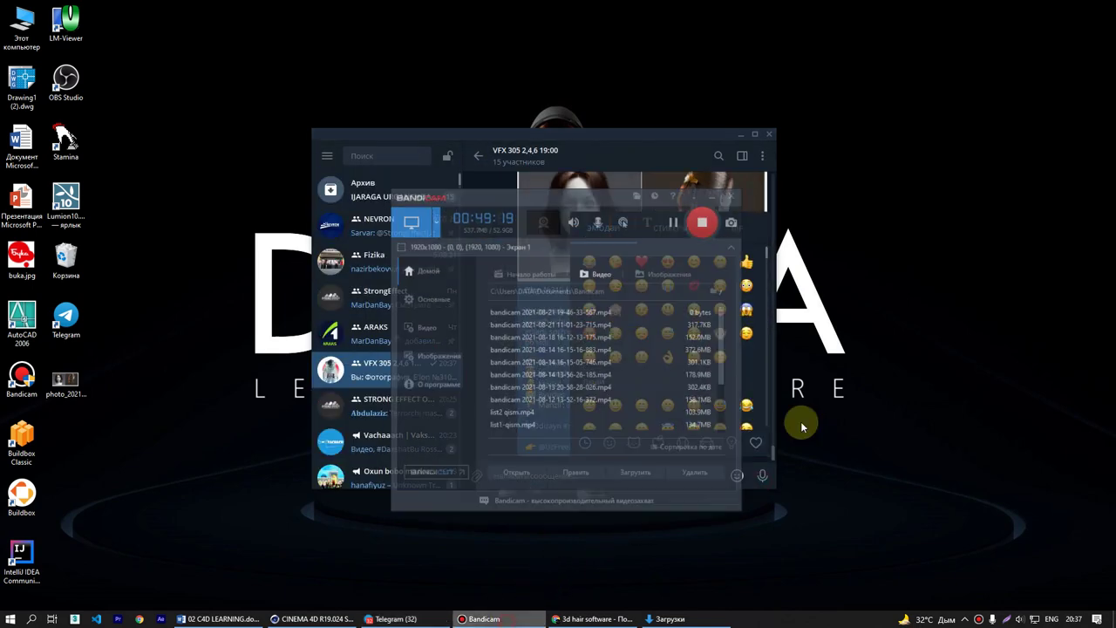